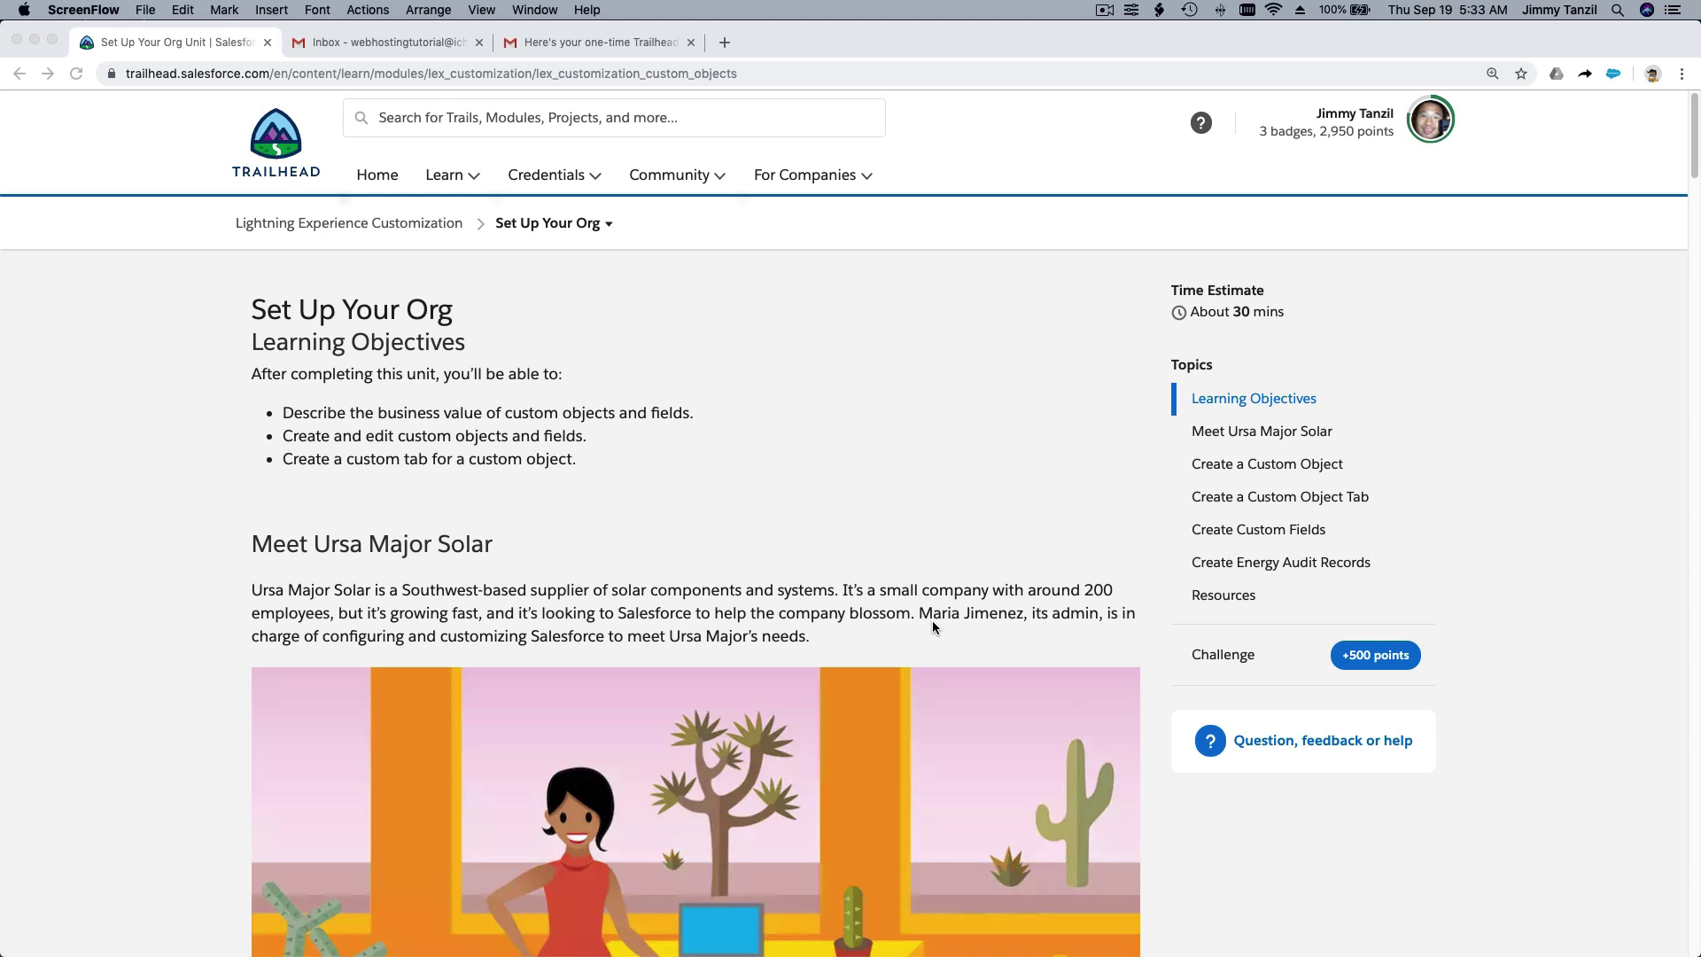
Scroll down through the Set Up Your Org unit to the Hands-on Challenge
click(932, 496)
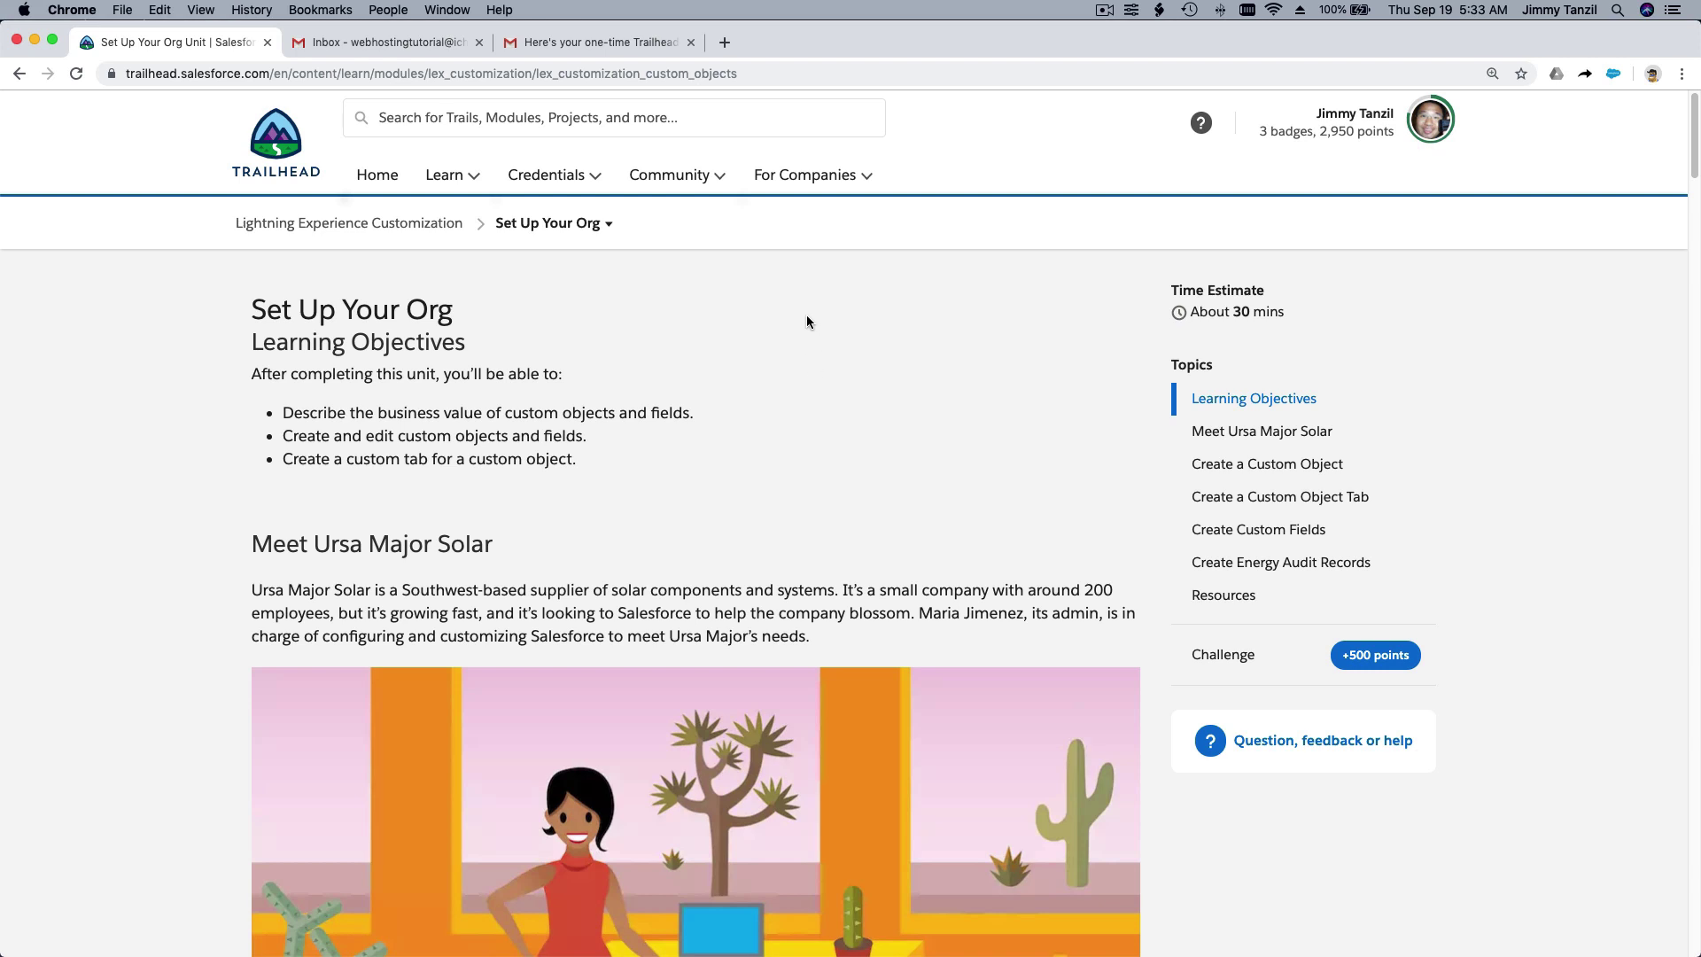
scroll(806, 316, down, 5)
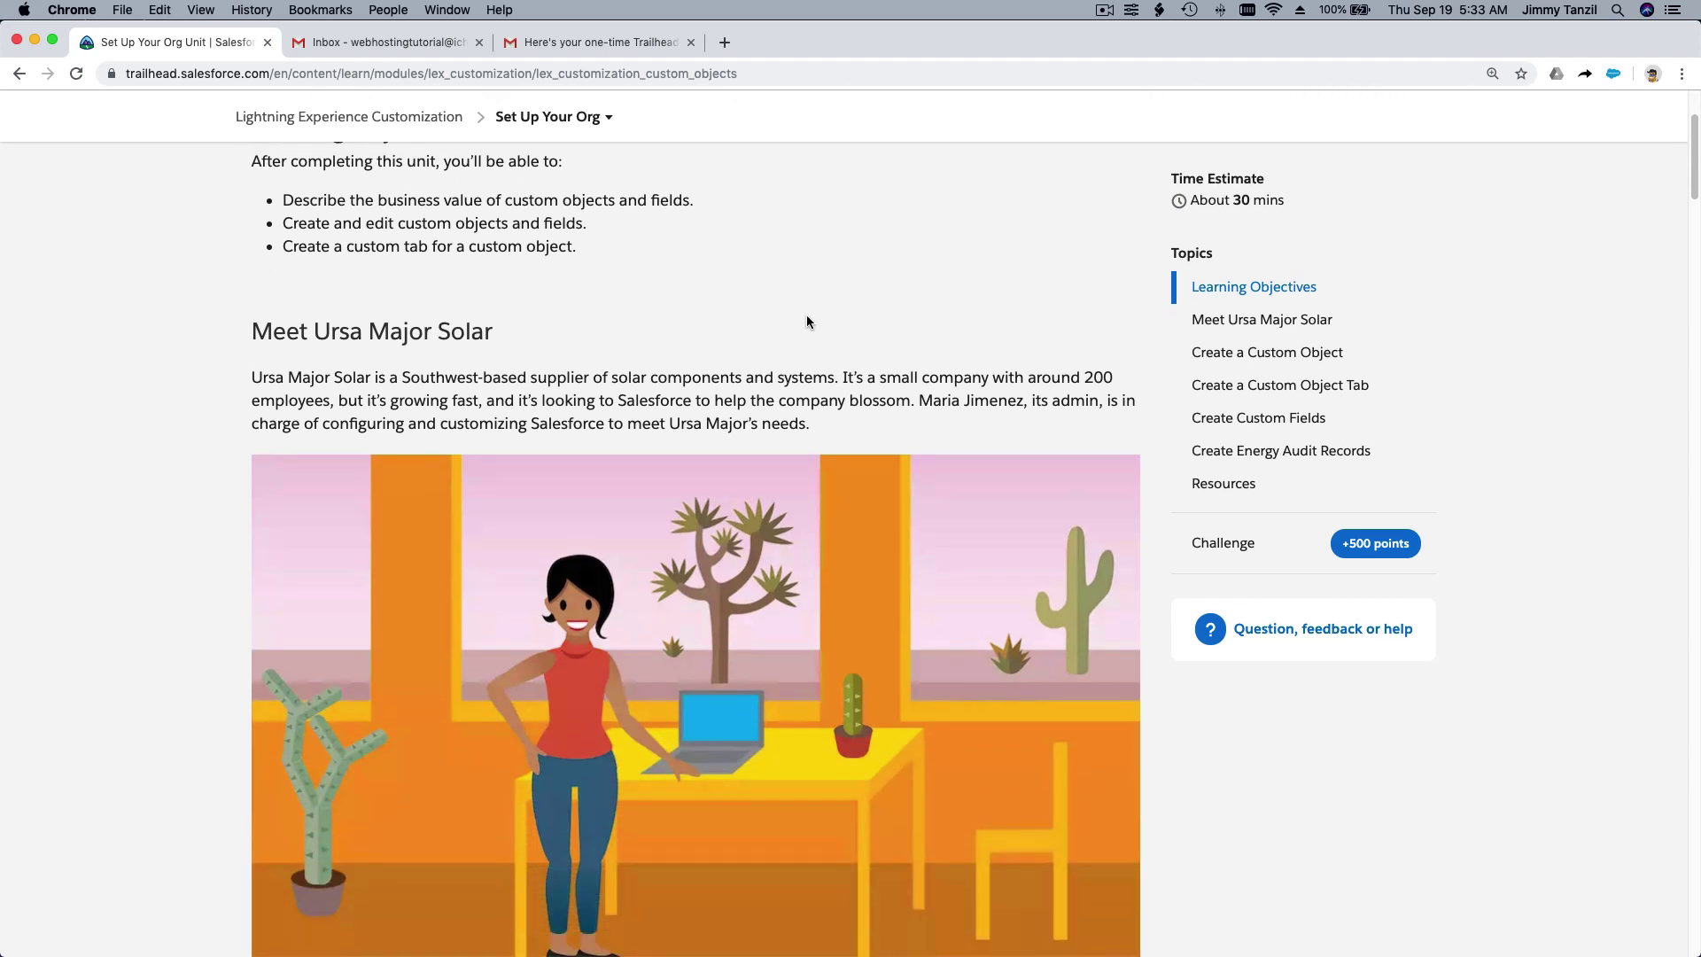
scroll(807, 316, down, 10)
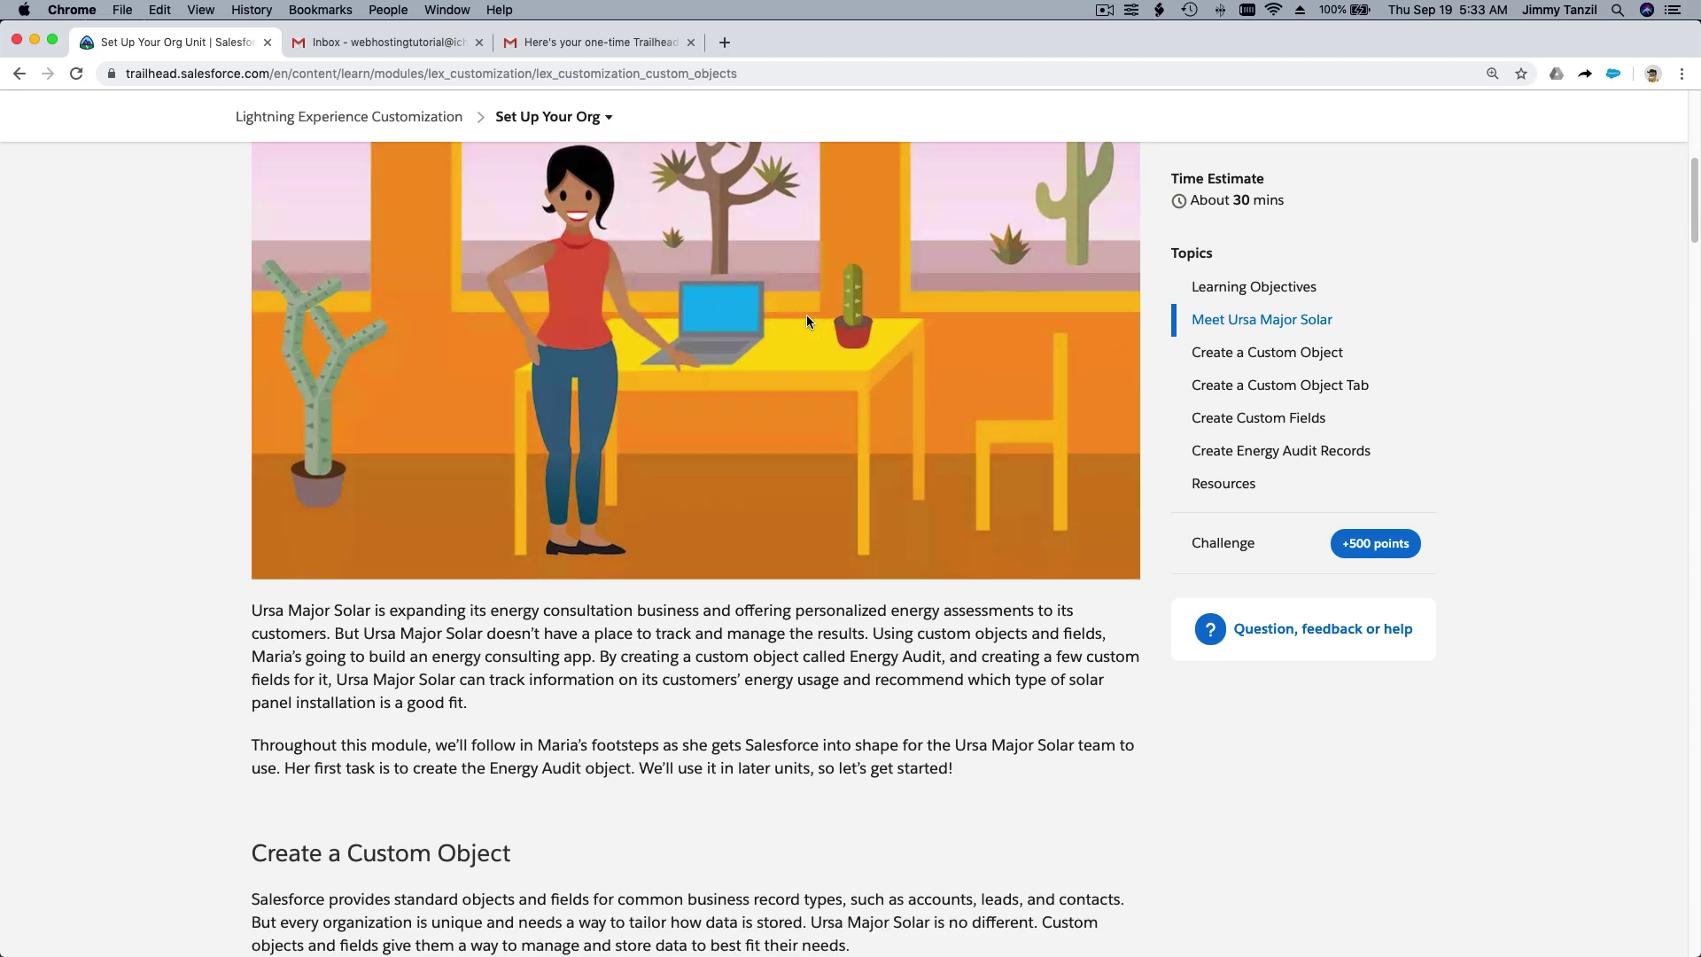
scroll(806, 315, down, 7)
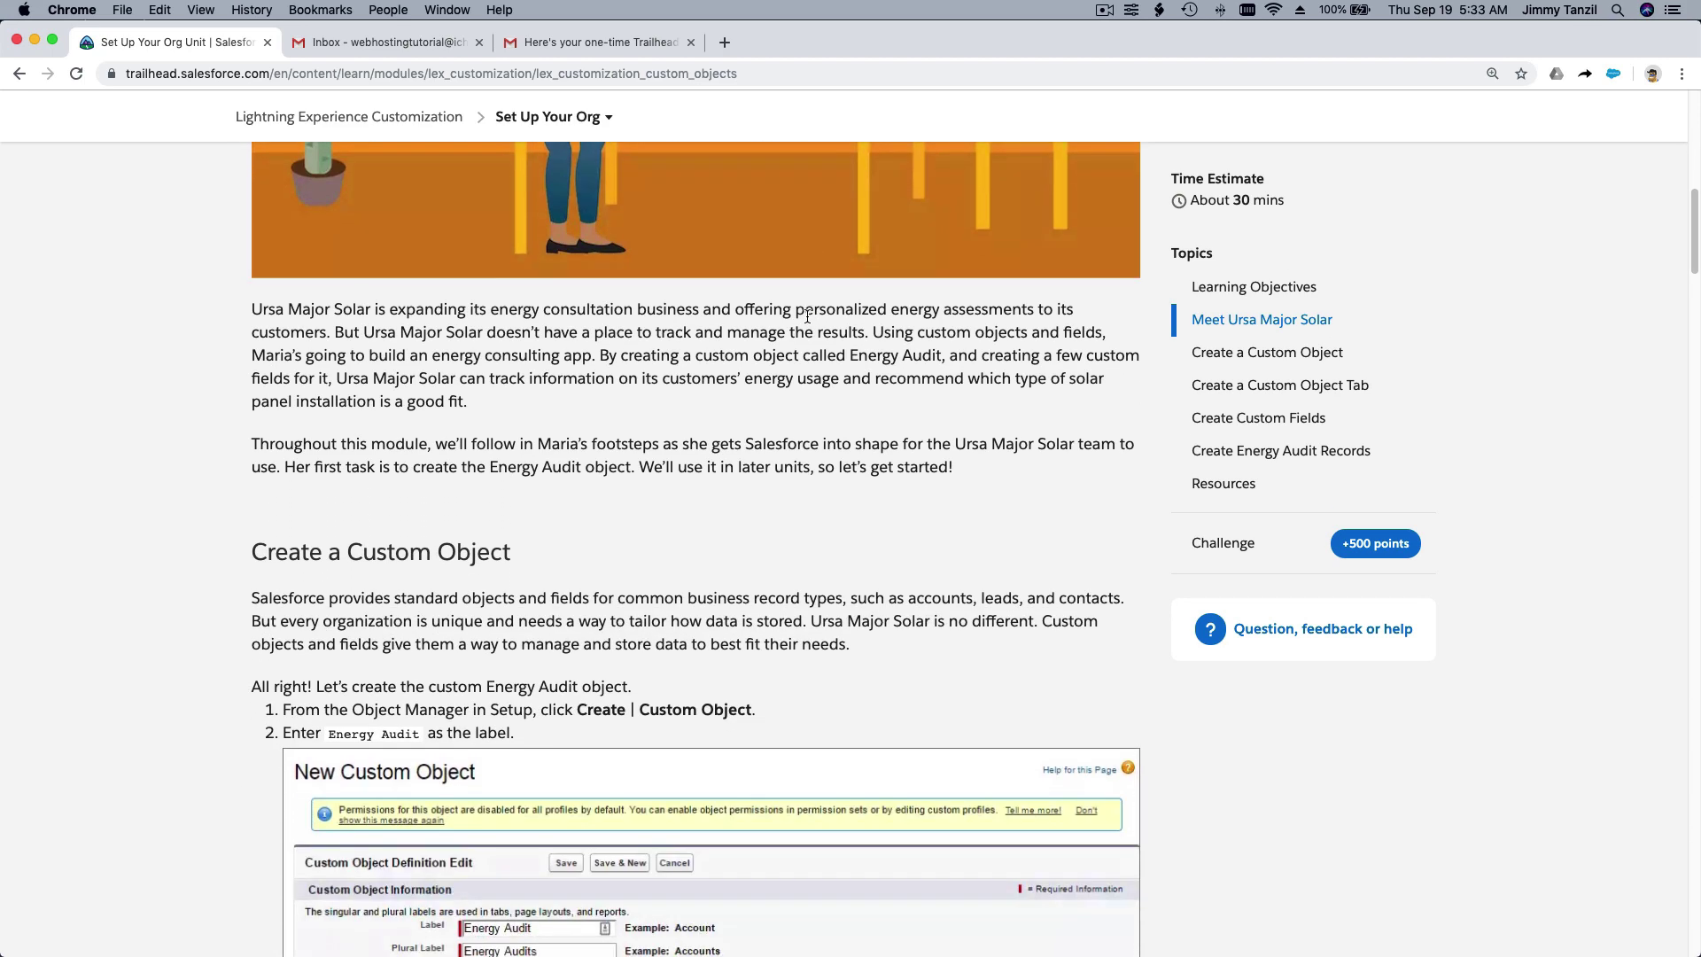
scroll(807, 316, down, 10)
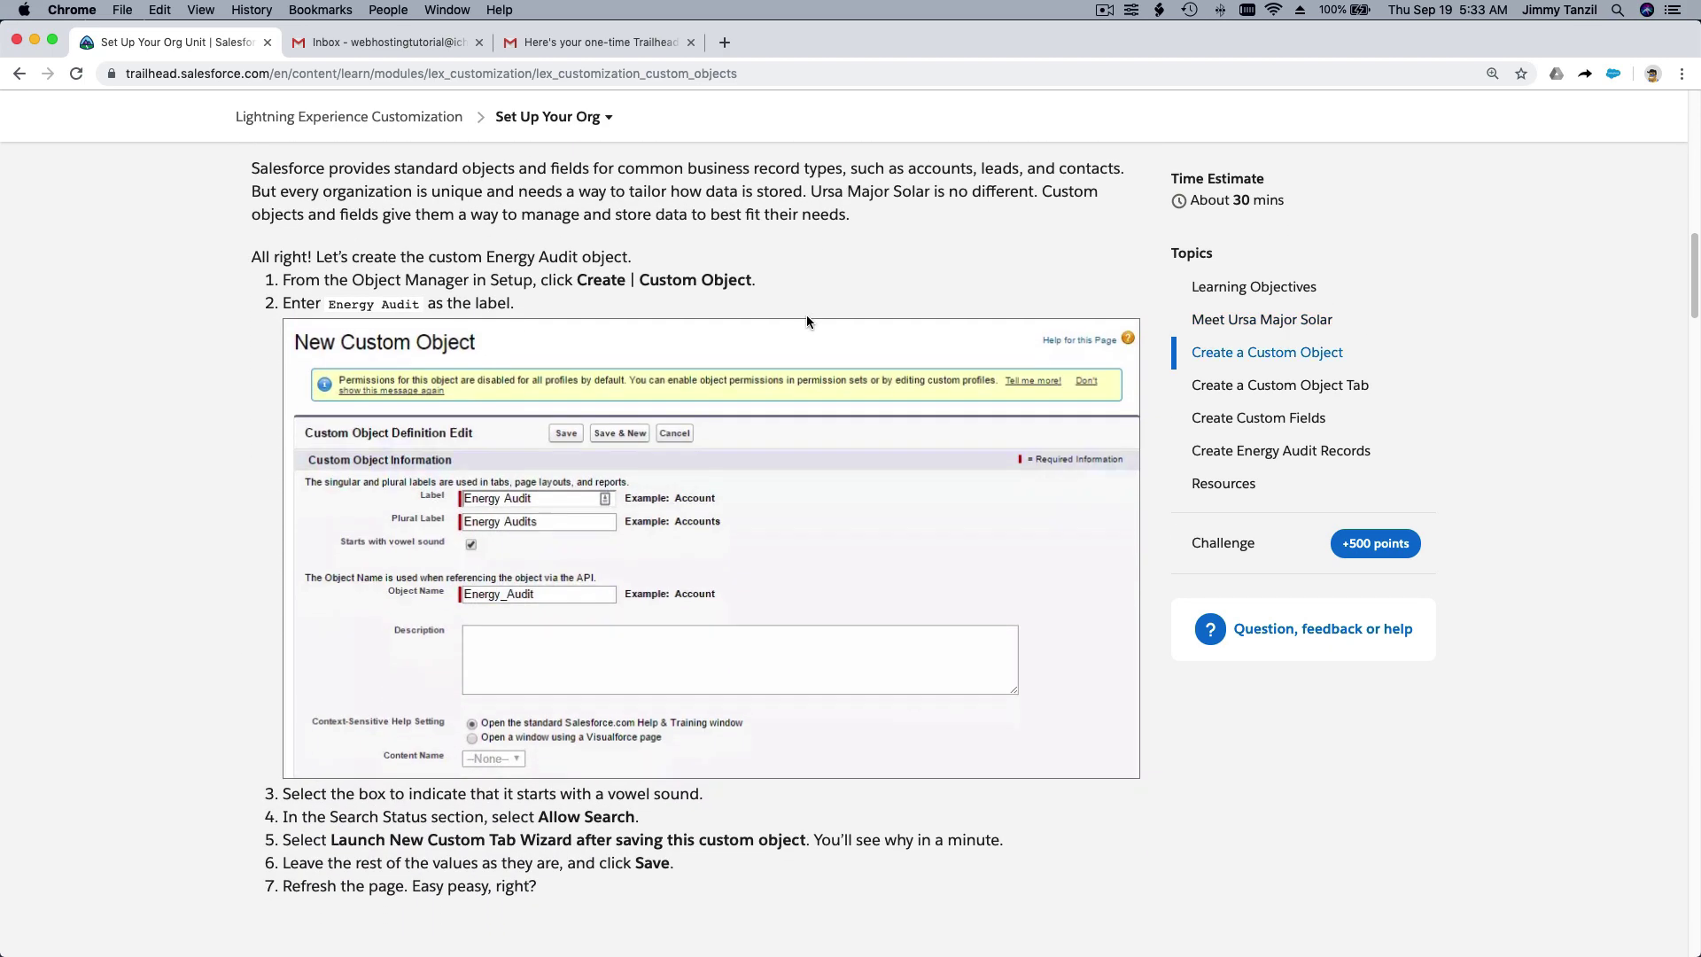
scroll(806, 317, down, 16)
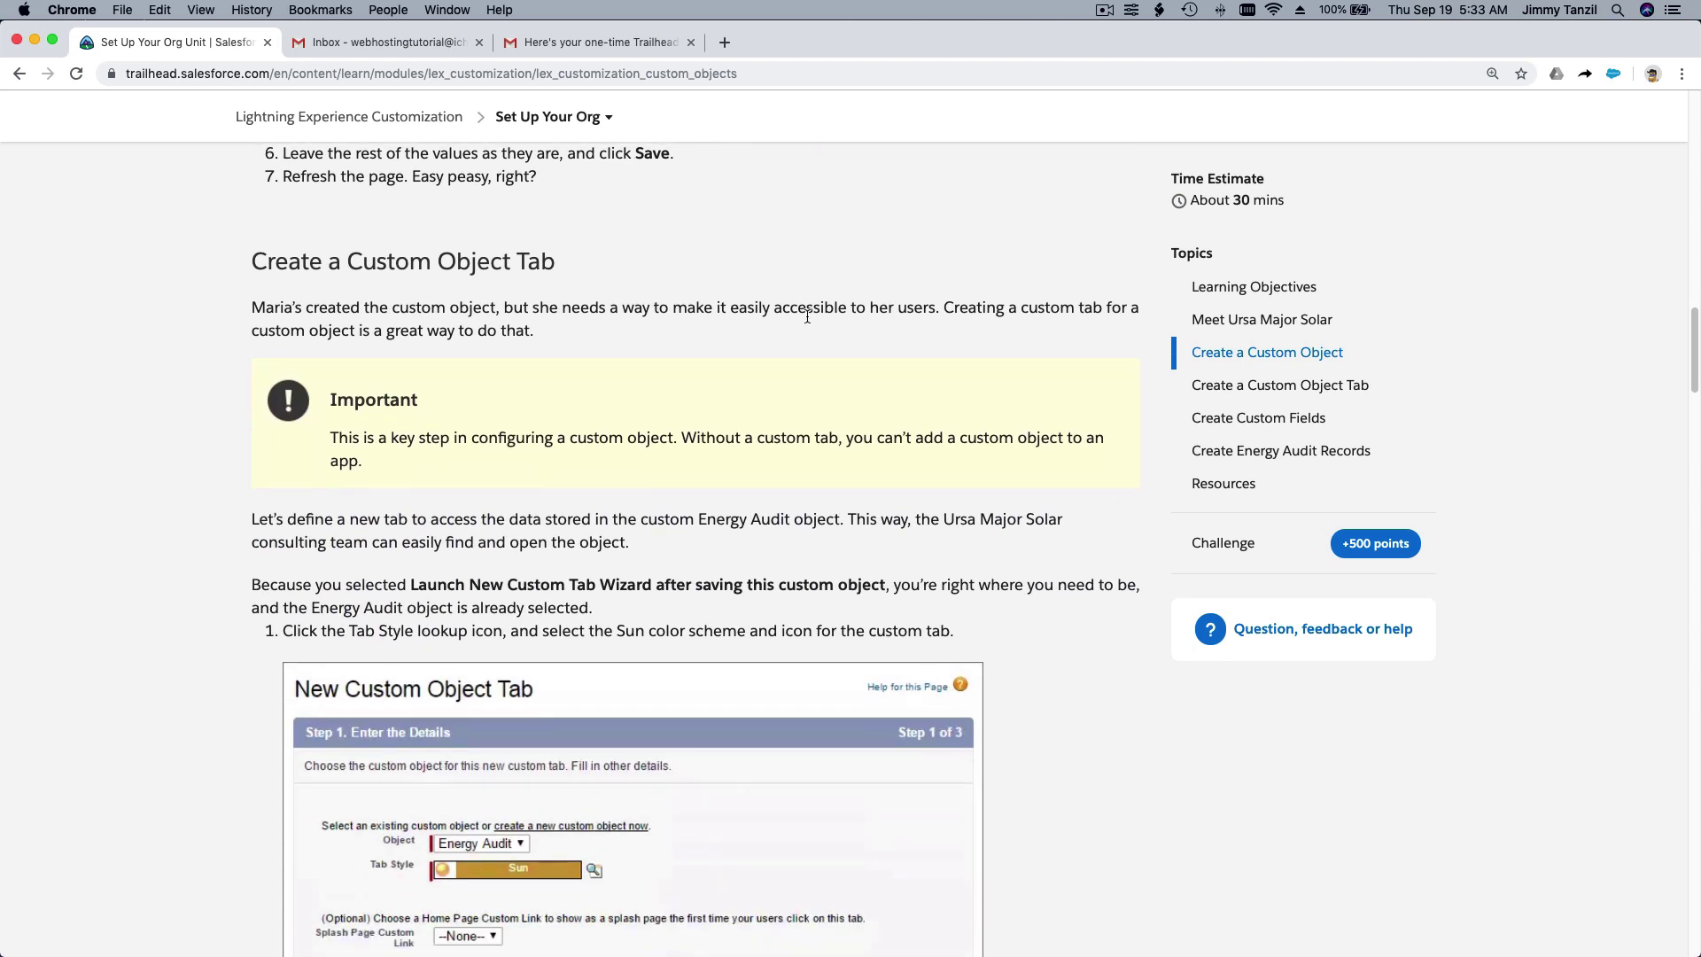
scroll(806, 316, down, 14)
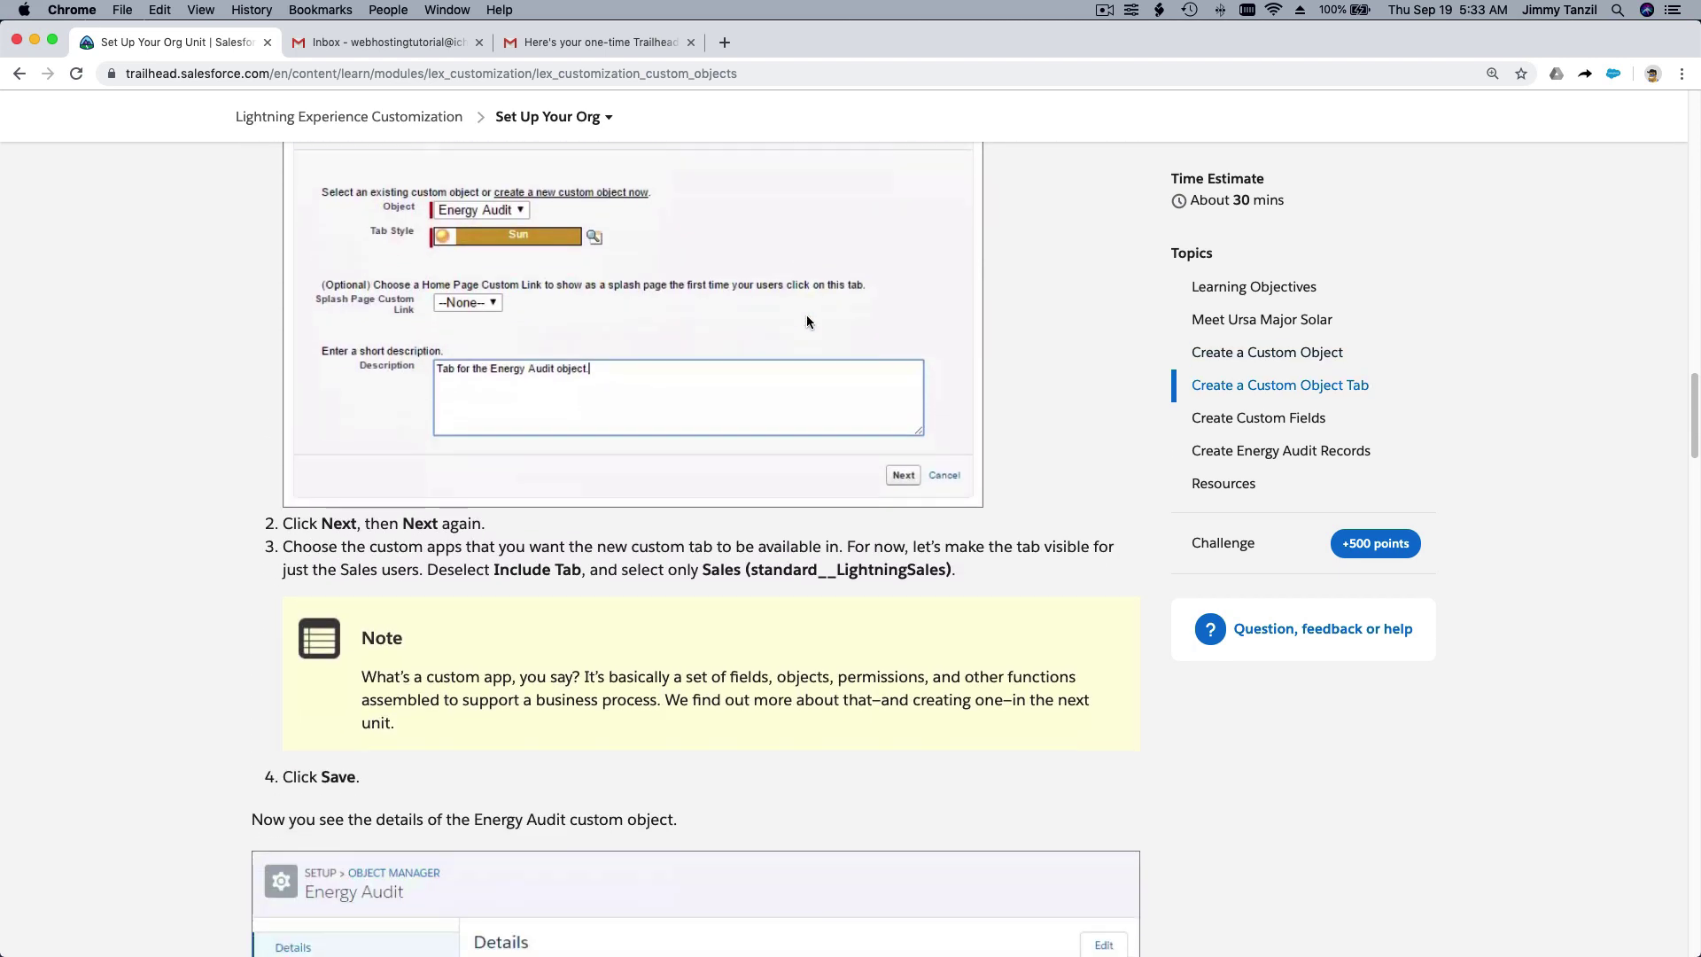
scroll(806, 319, down, 5)
scroll(806, 319, up, 6)
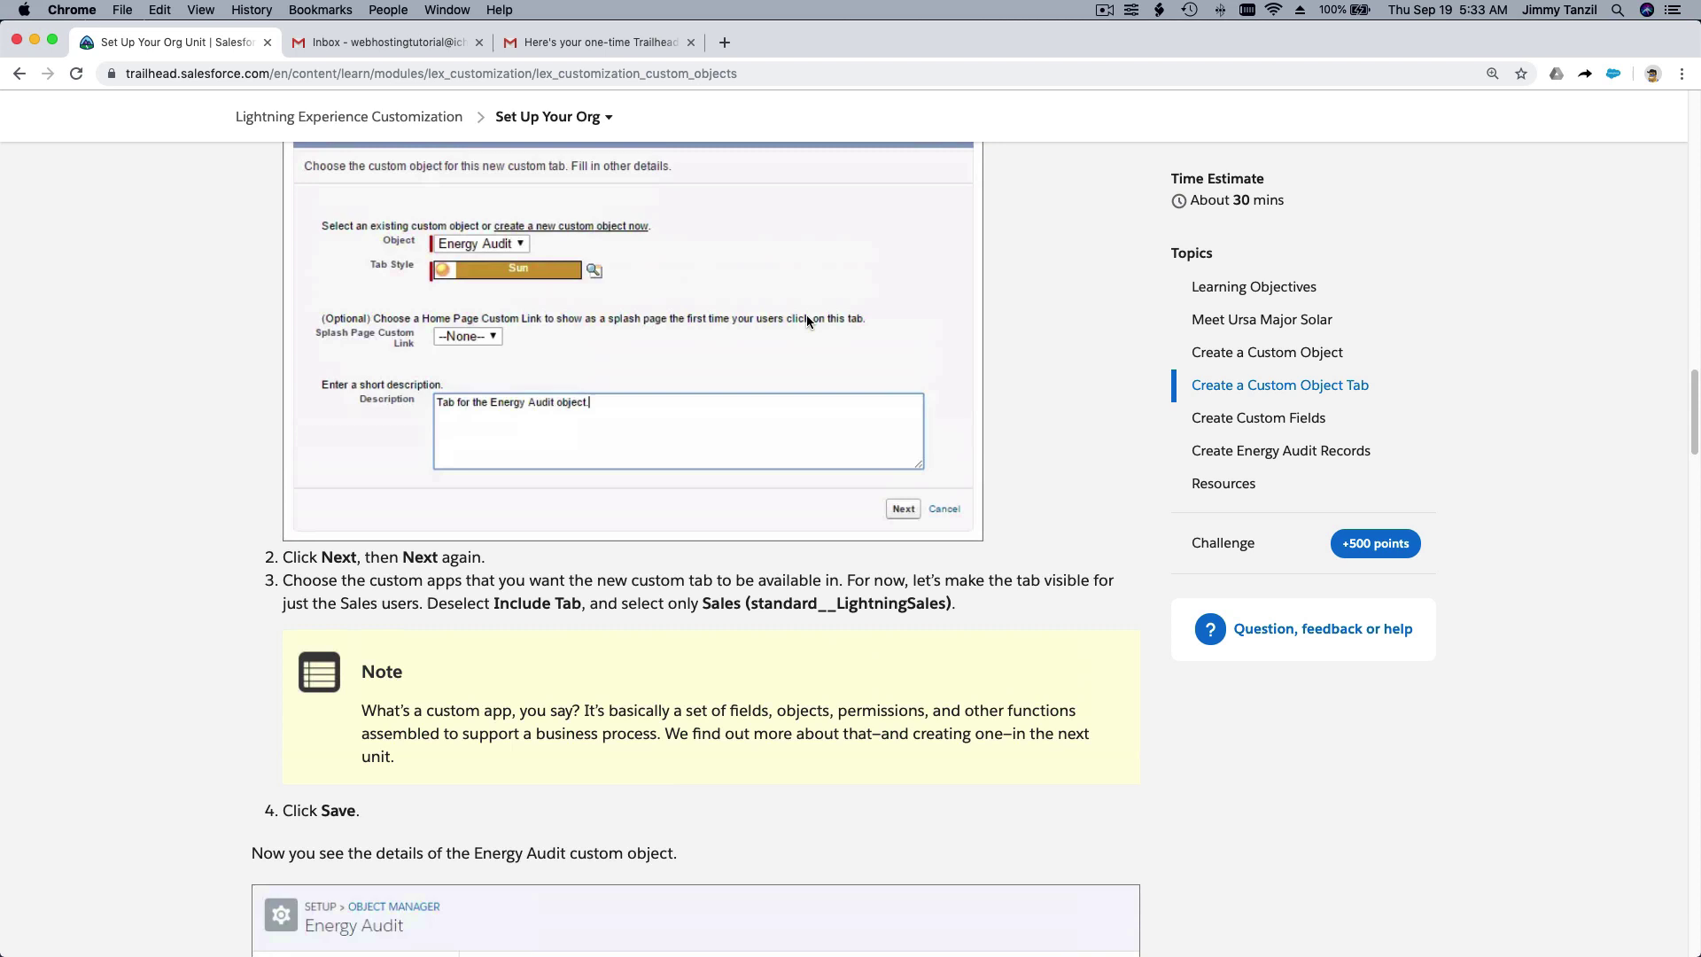
scroll(806, 319, up, 8)
scroll(762, 301, down, 1)
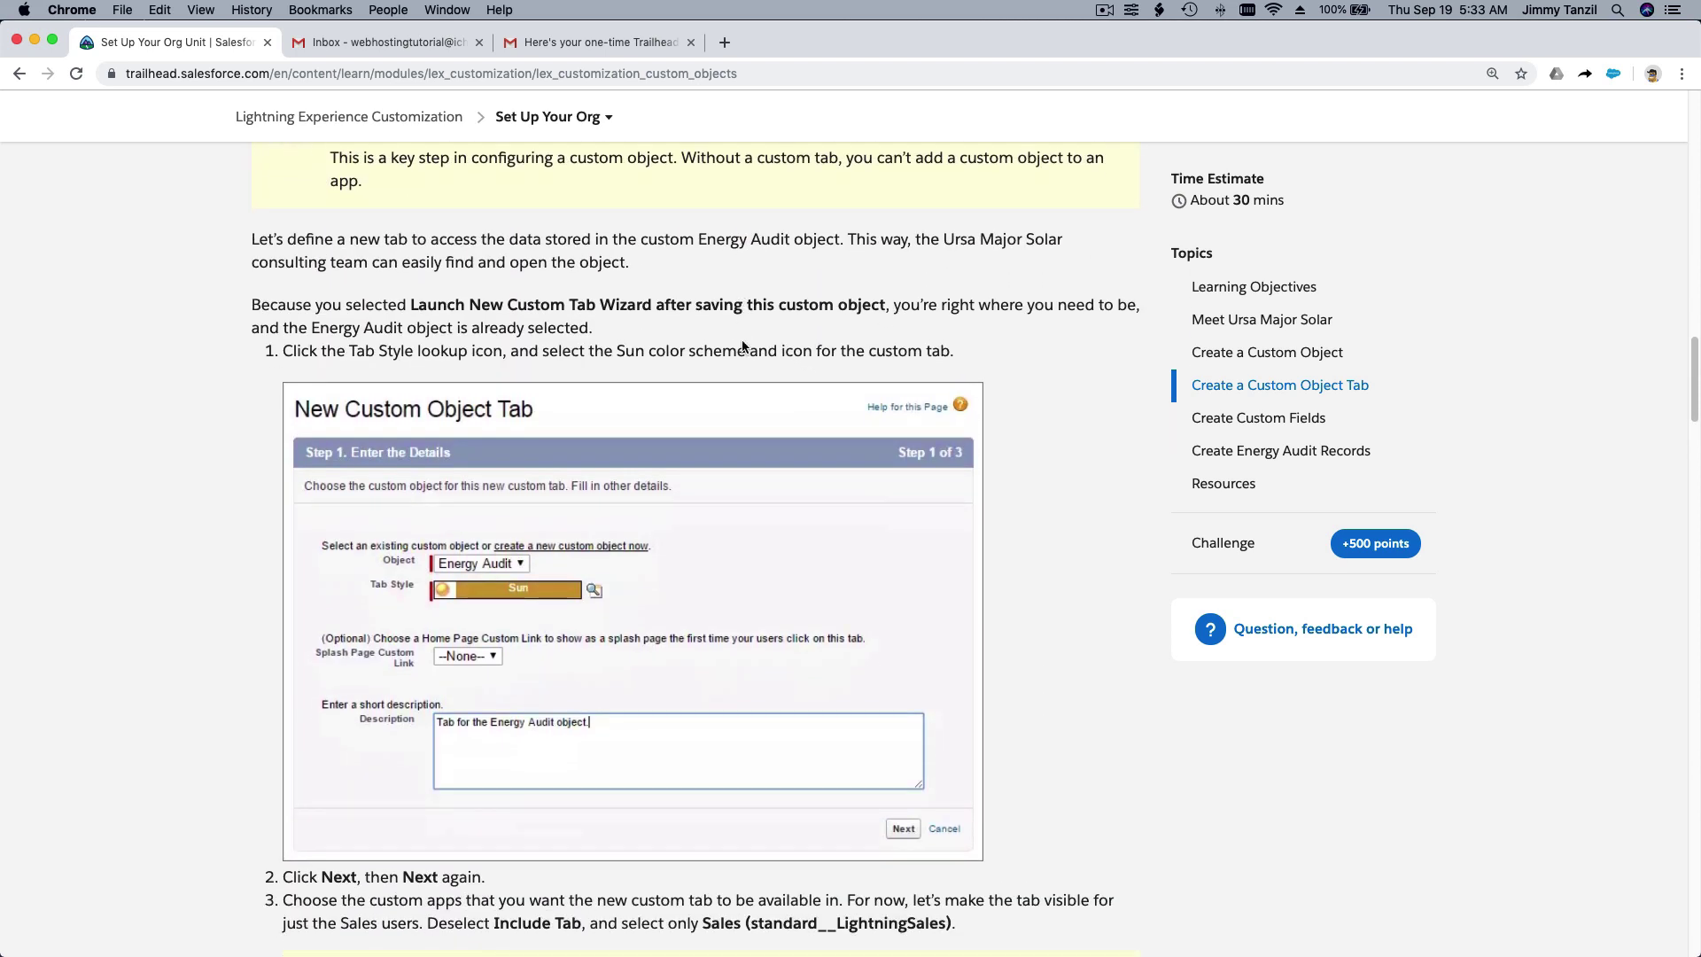
scroll(742, 345, down, 14)
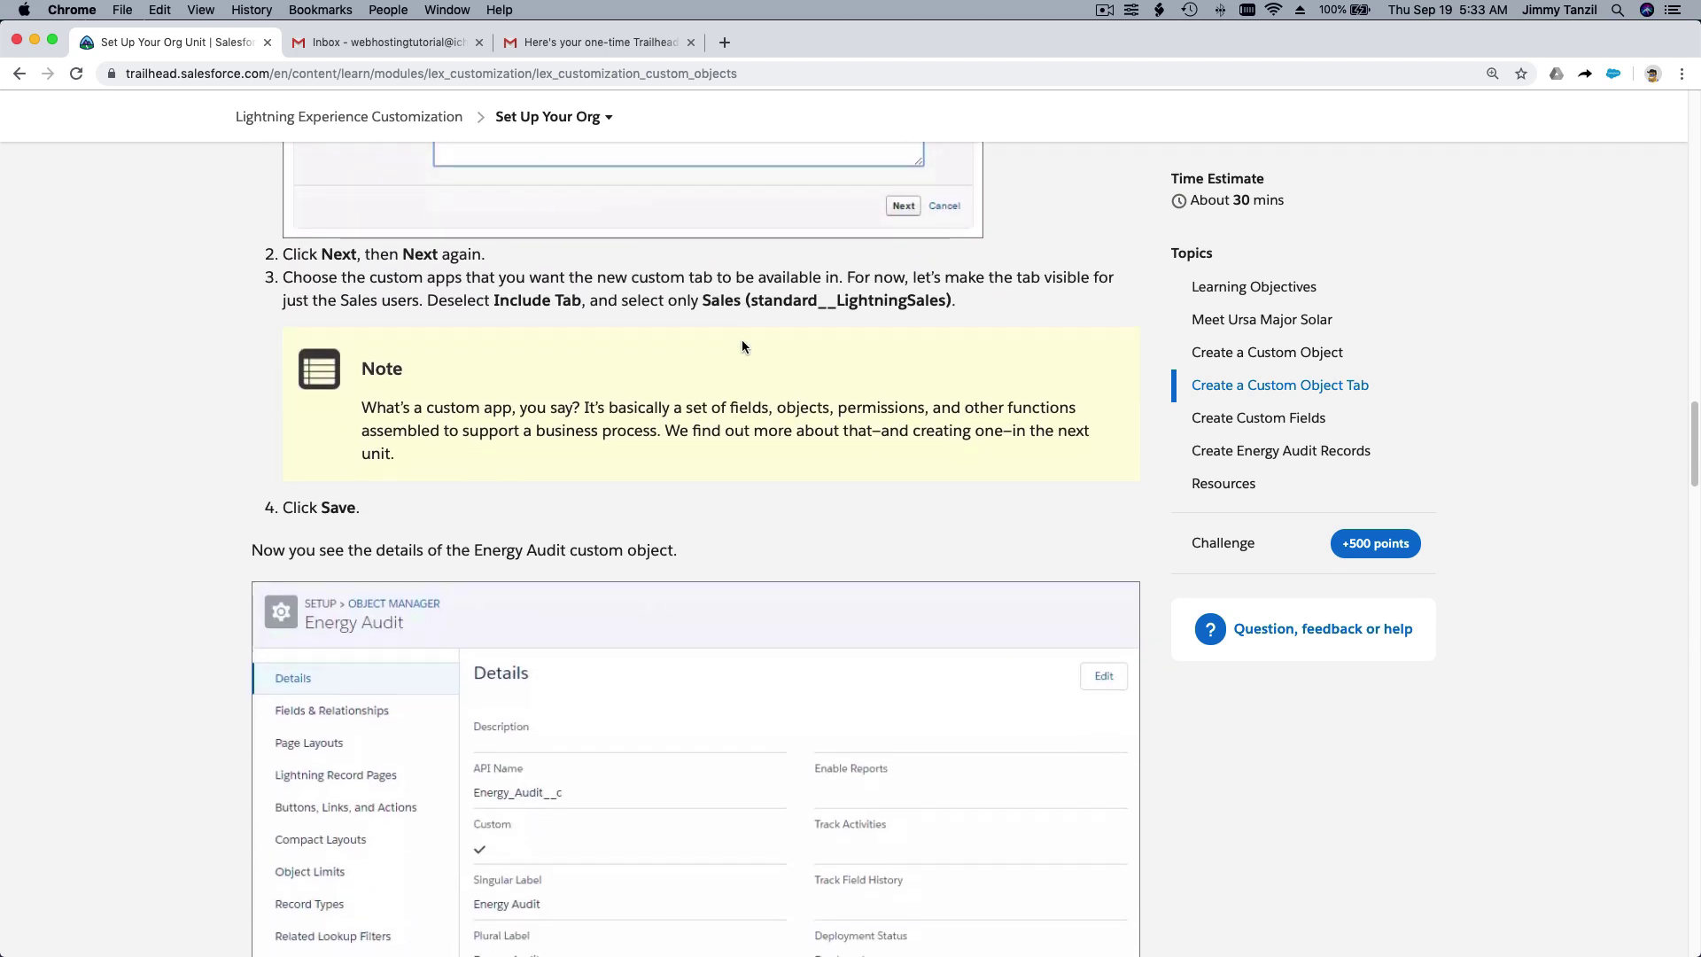
scroll(742, 346, down, 20)
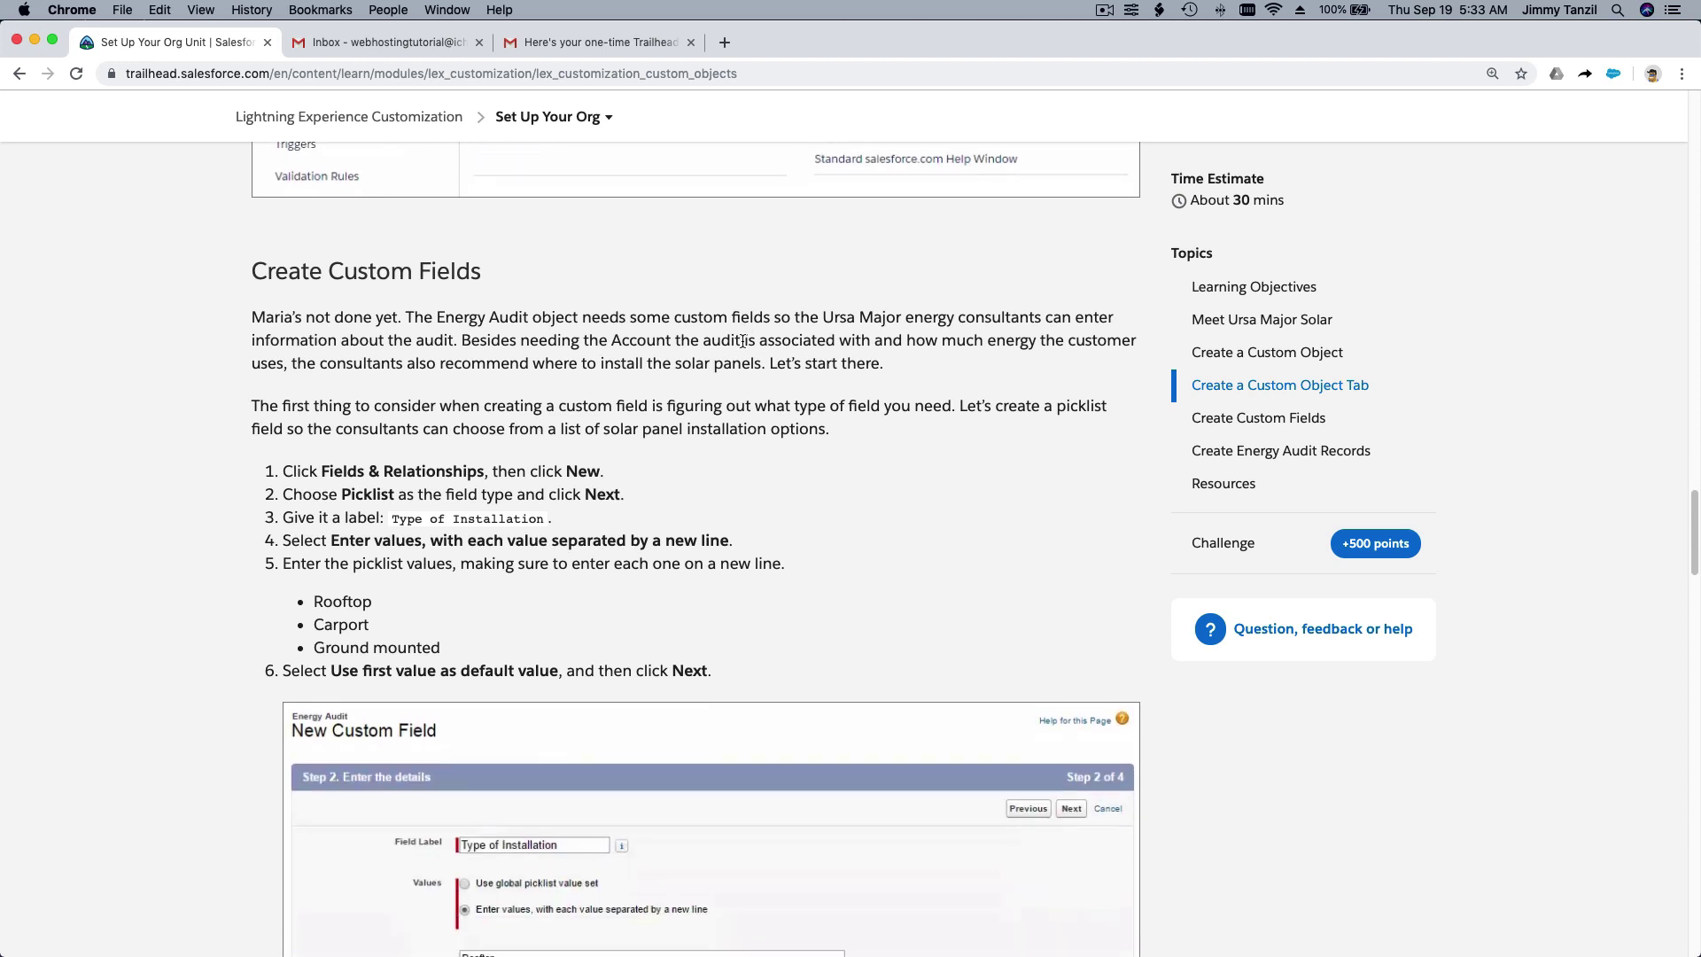
scroll(742, 340, down, 2)
scroll(743, 341, down, 20)
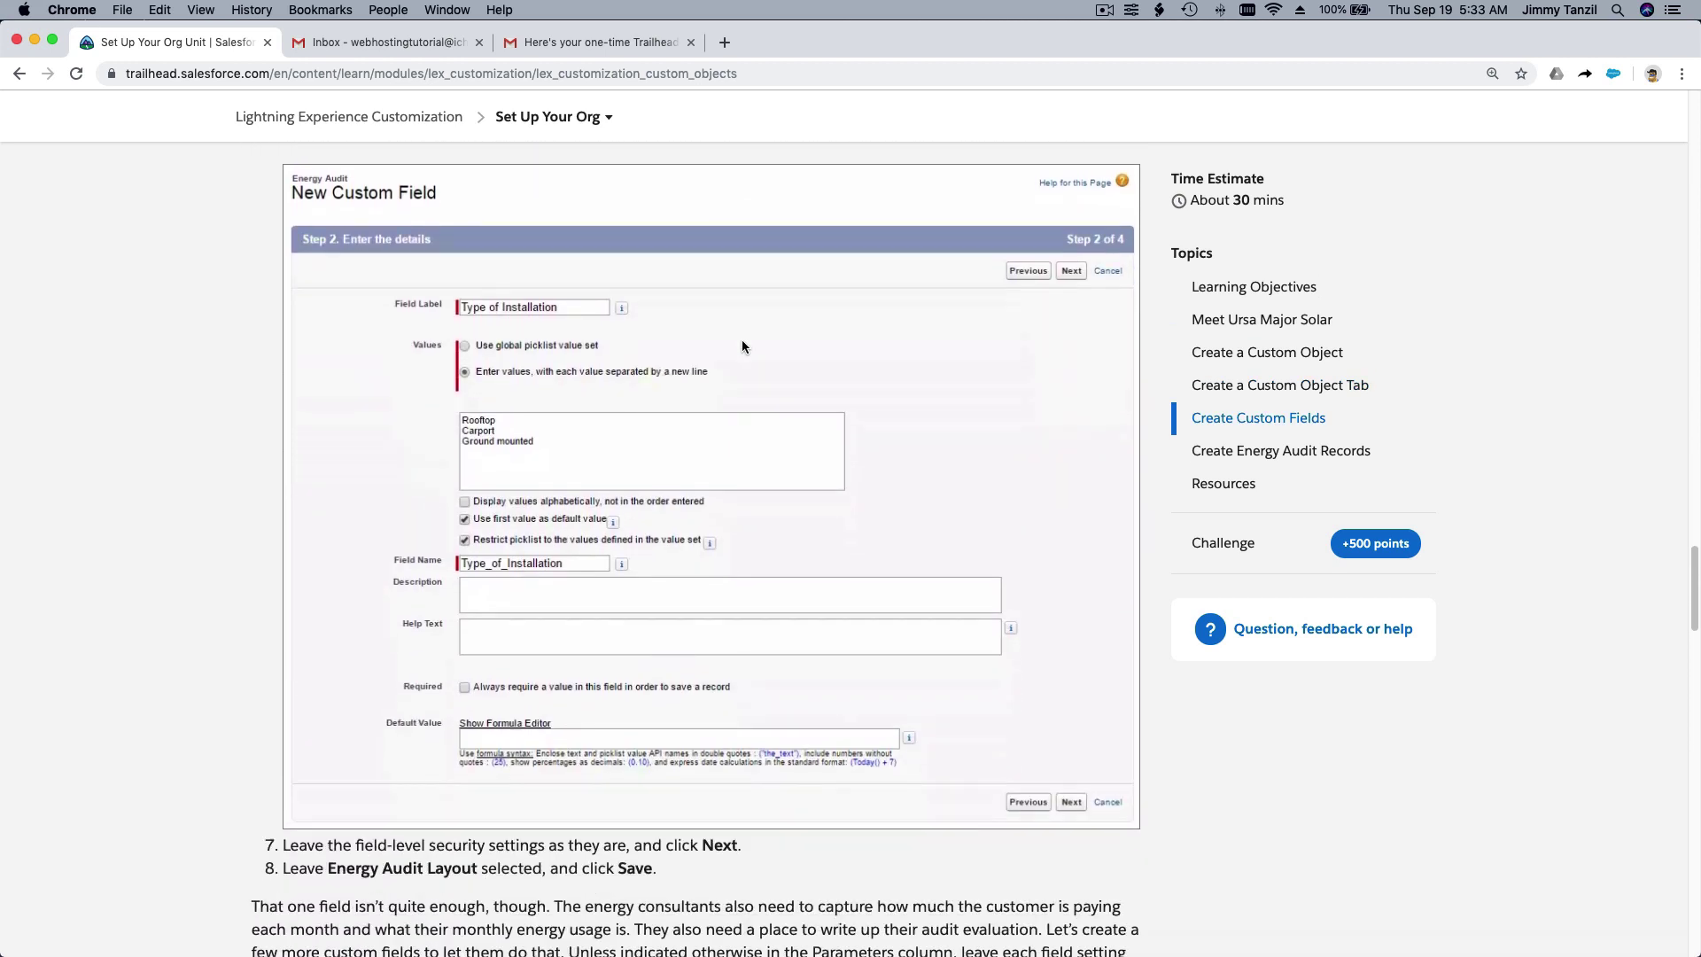
scroll(742, 345, down, 20)
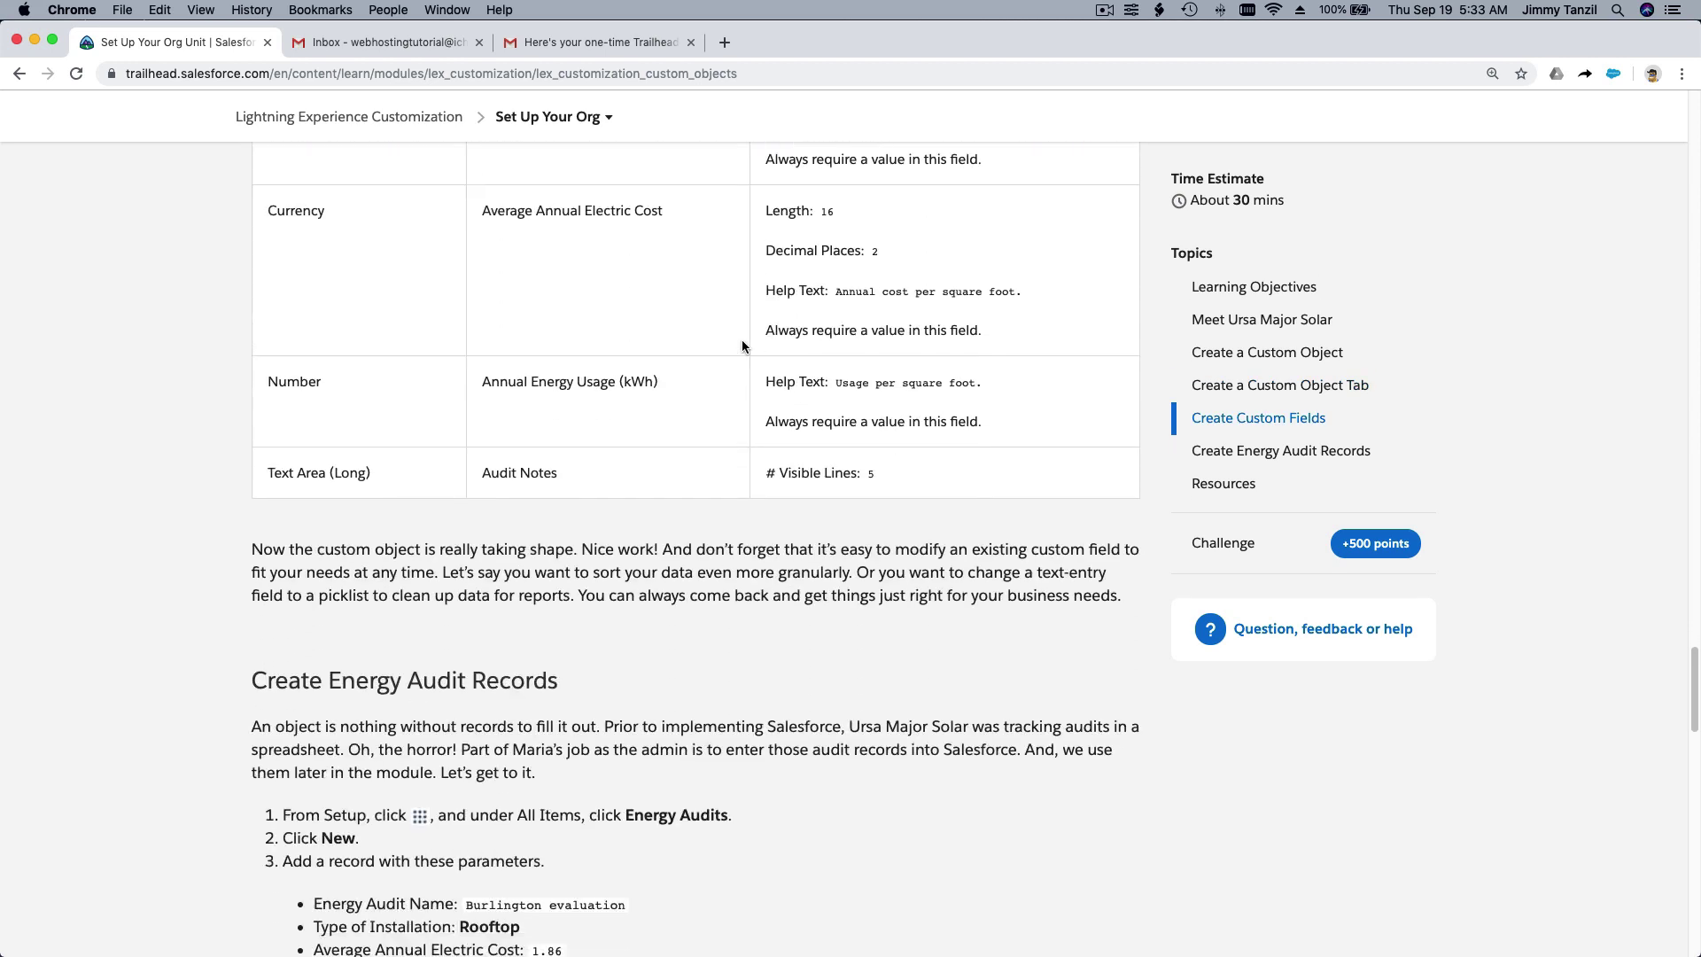
scroll(741, 345, down, 20)
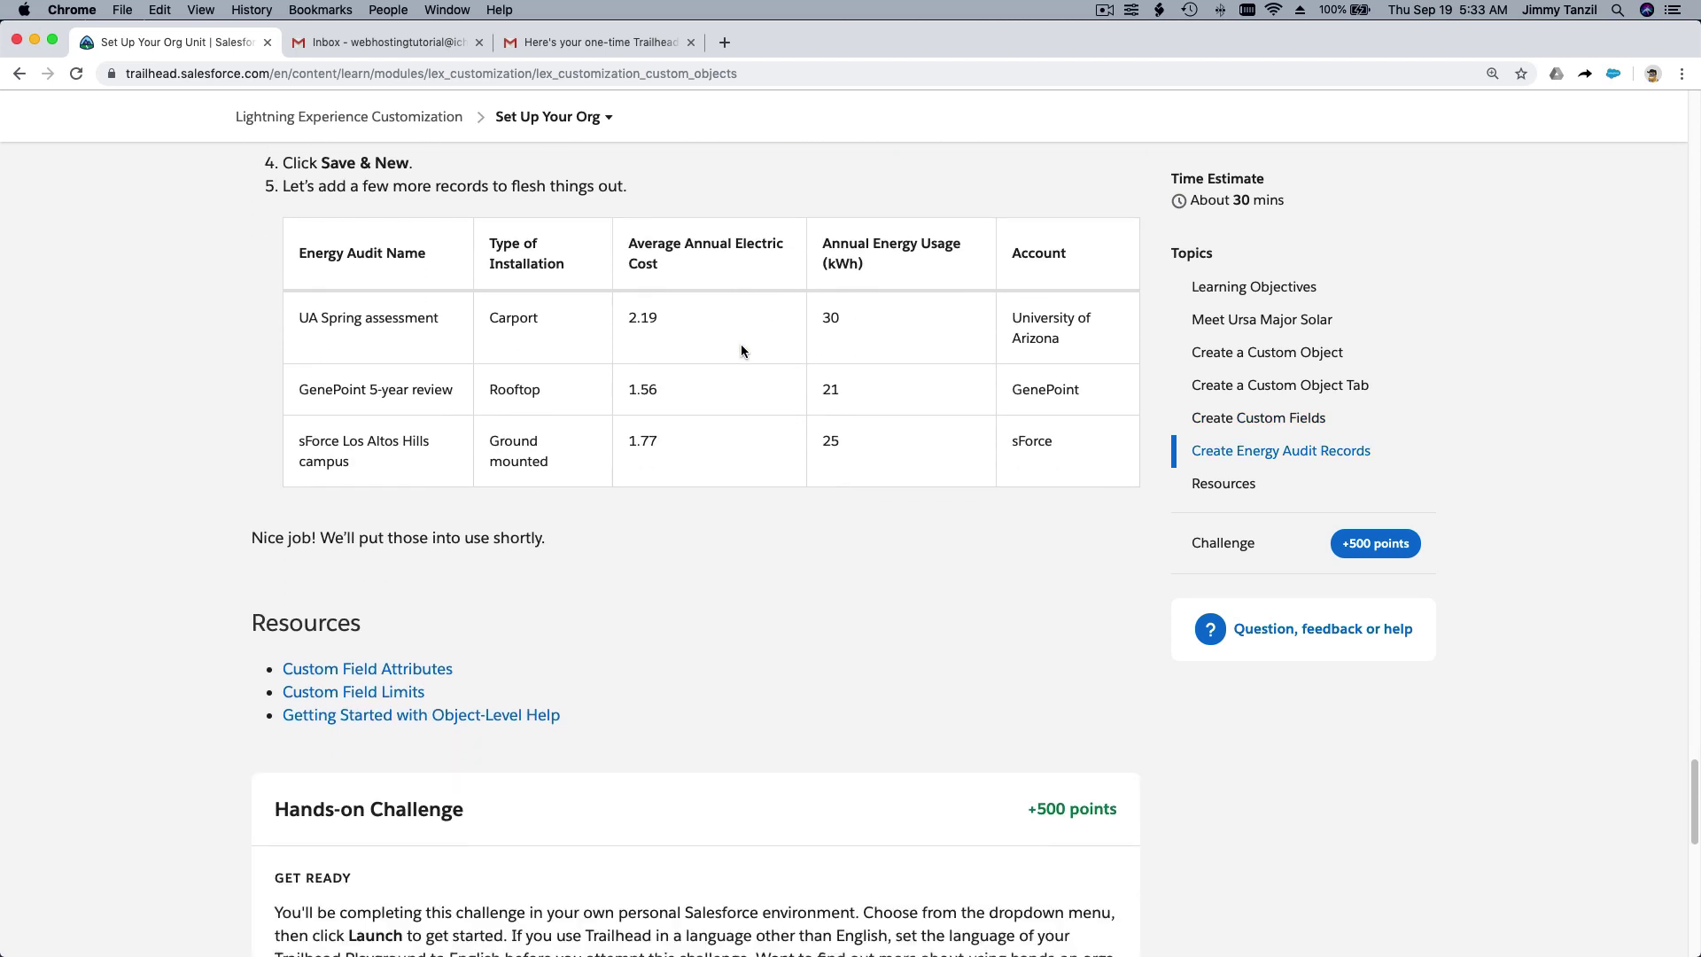
scroll(740, 351, down, 1)
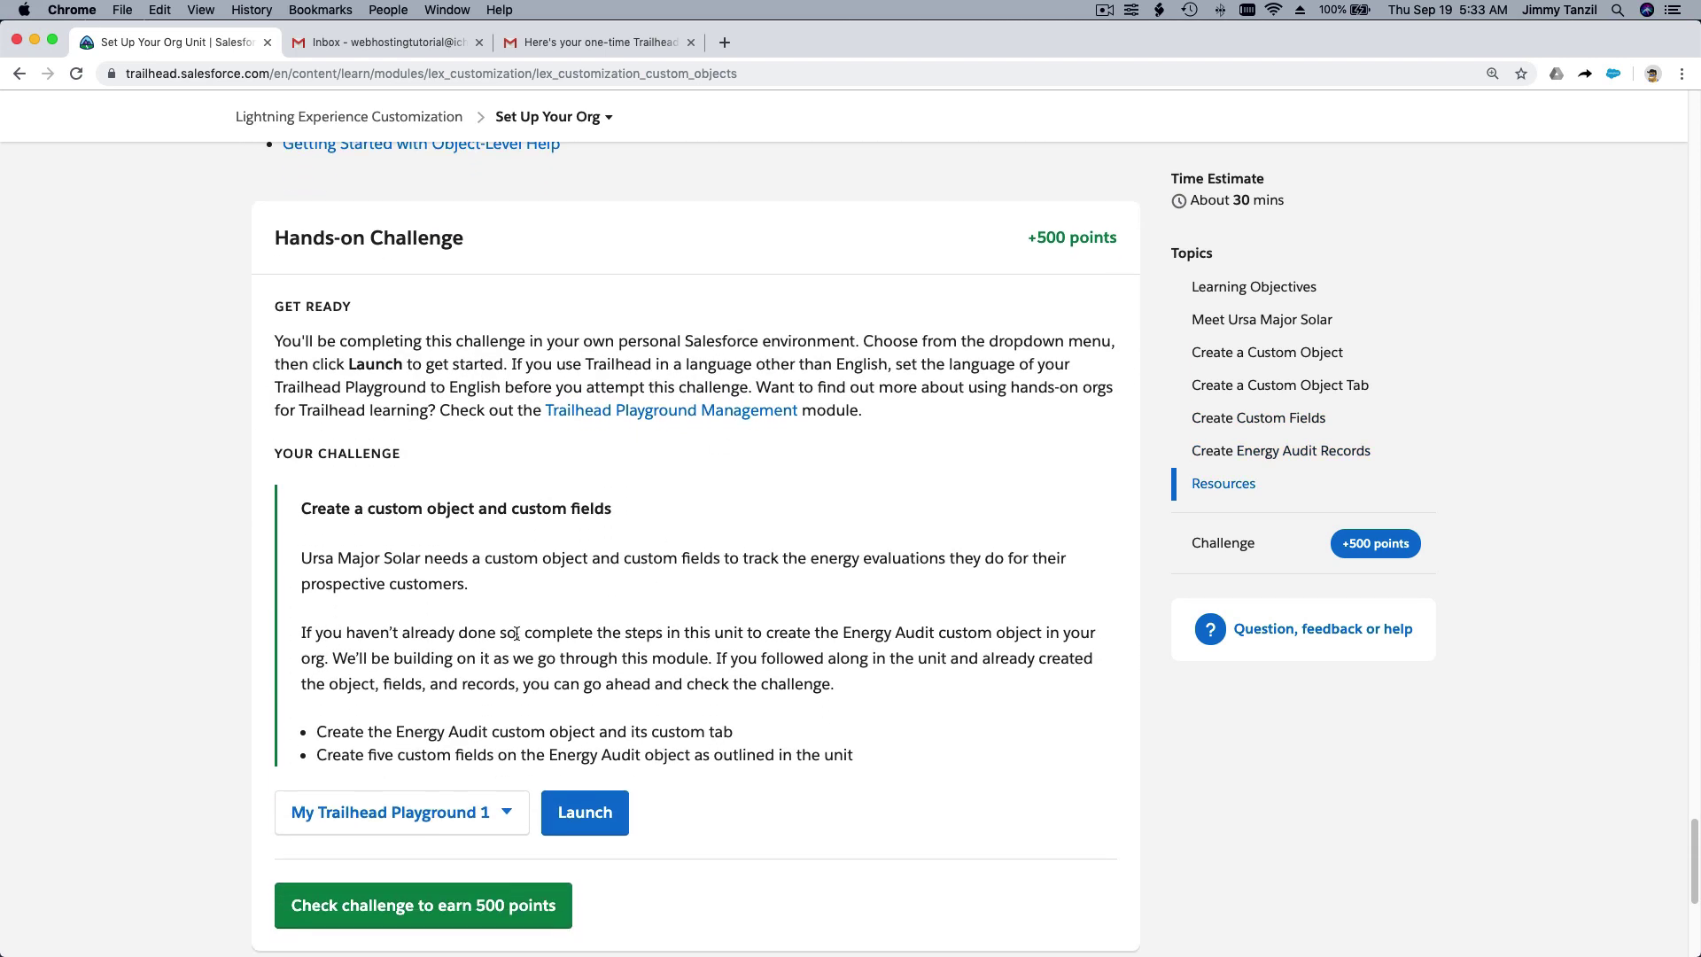
Scroll back up to the Create a Custom Object steps for Energy Audit
scroll(632, 597, up, 14)
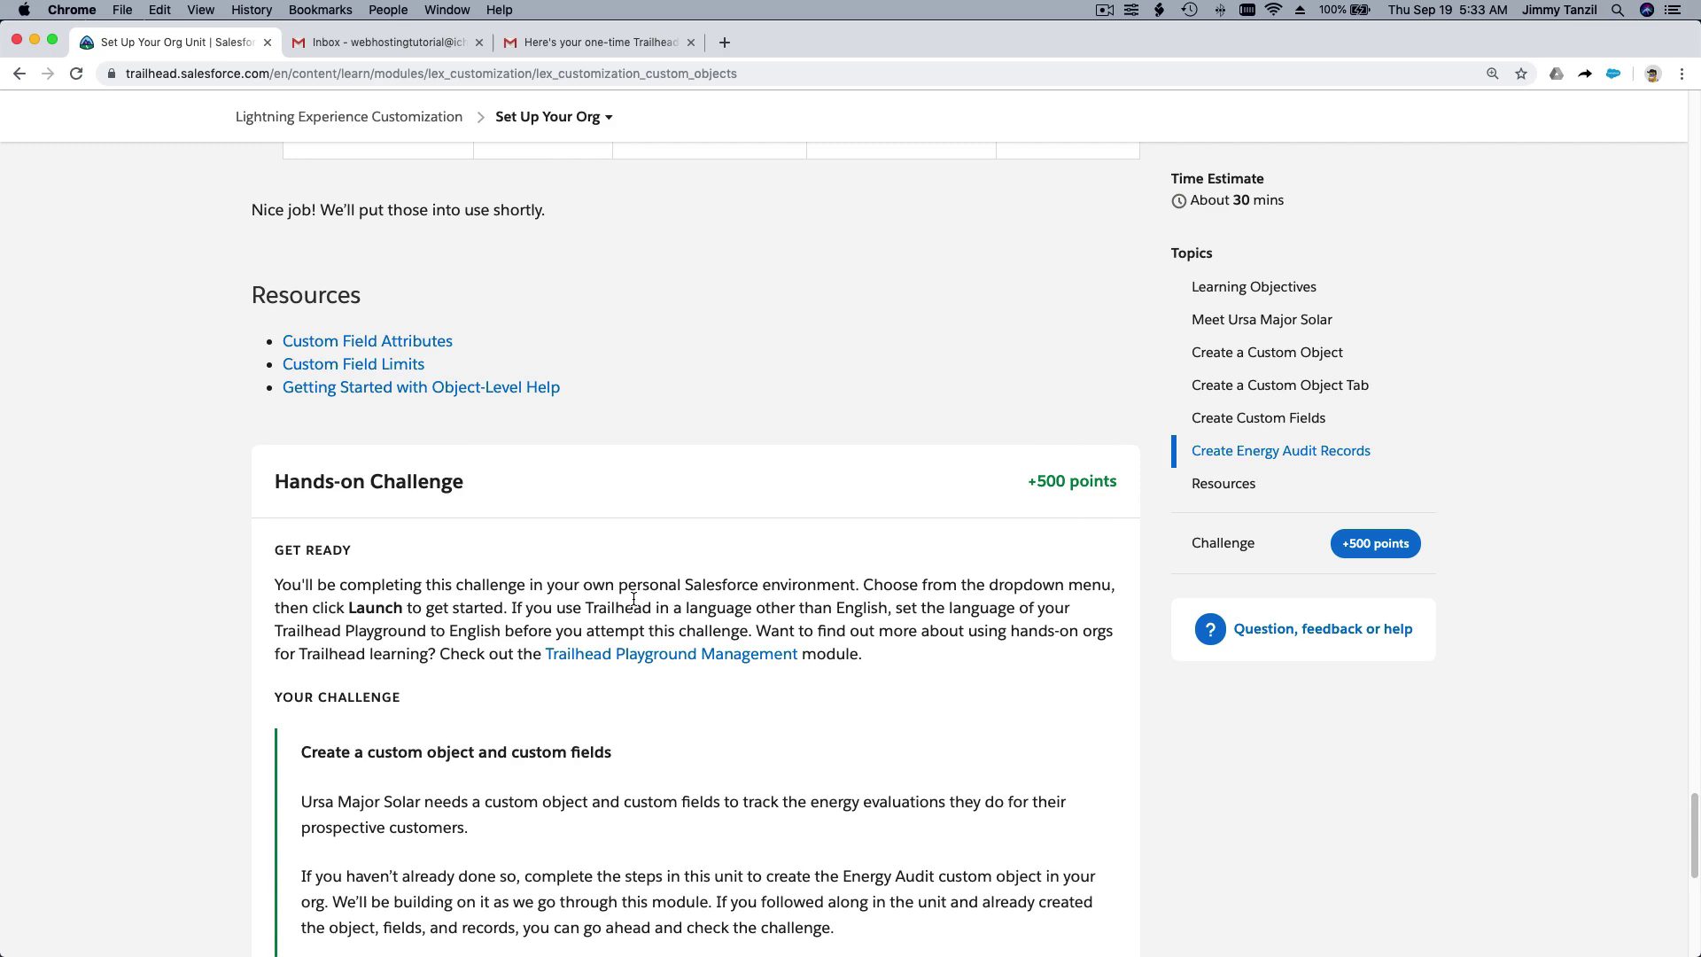
scroll(637, 503, up, 20)
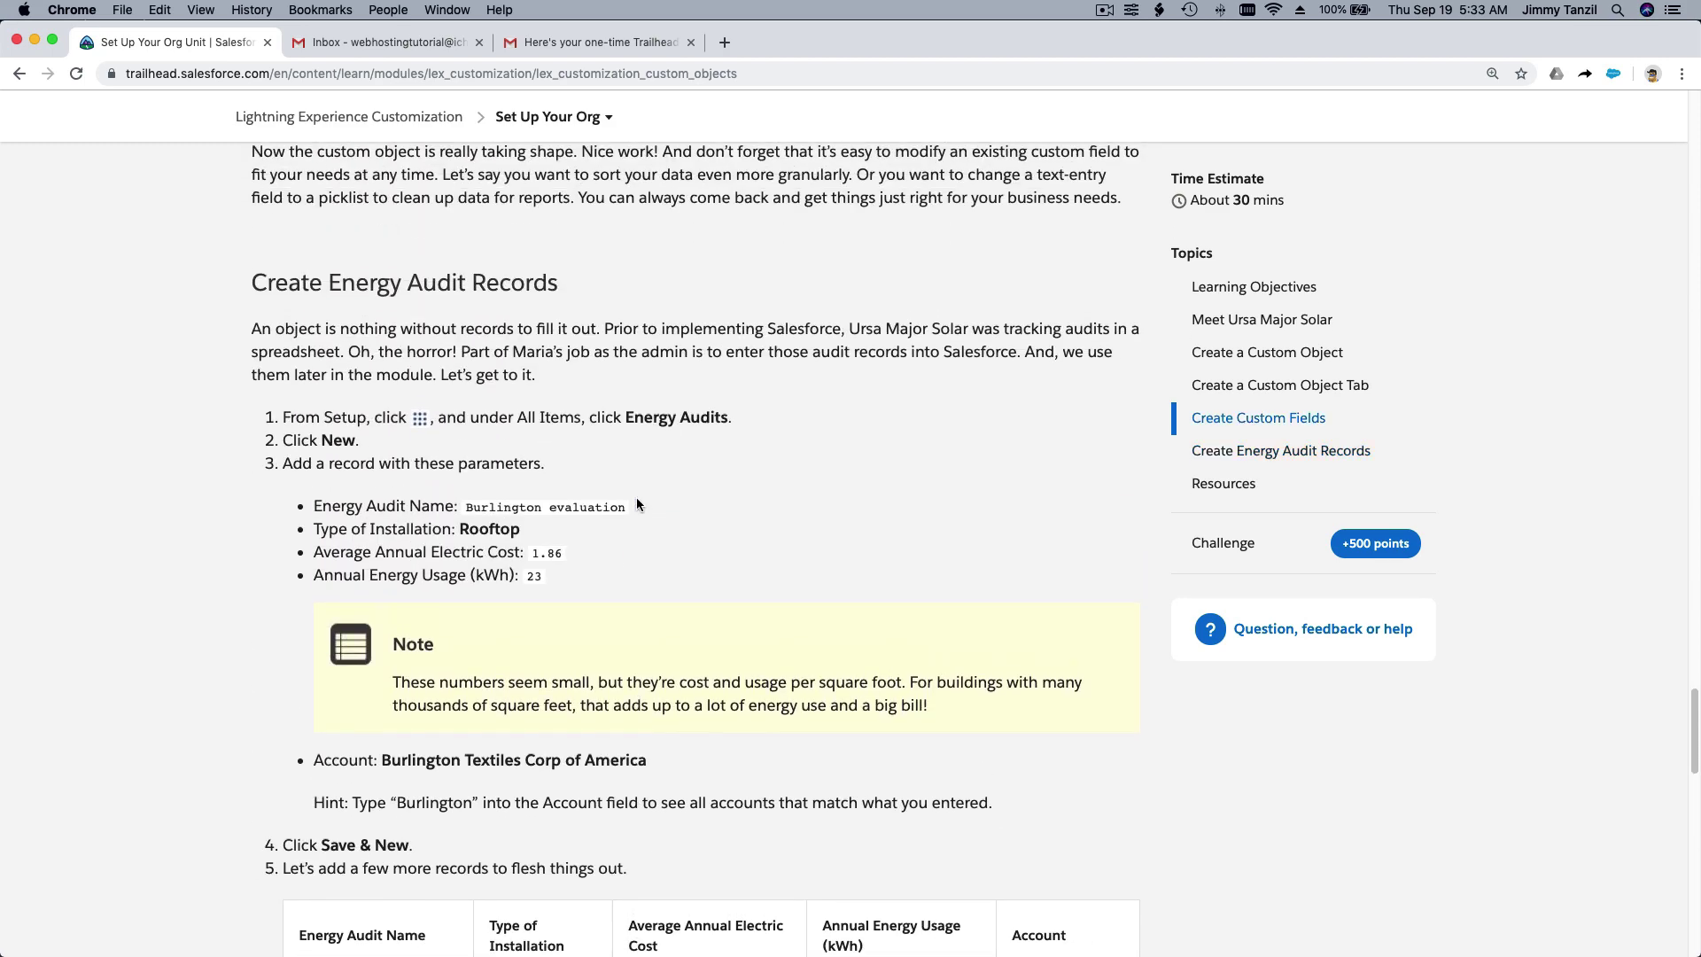
scroll(636, 503, up, 20)
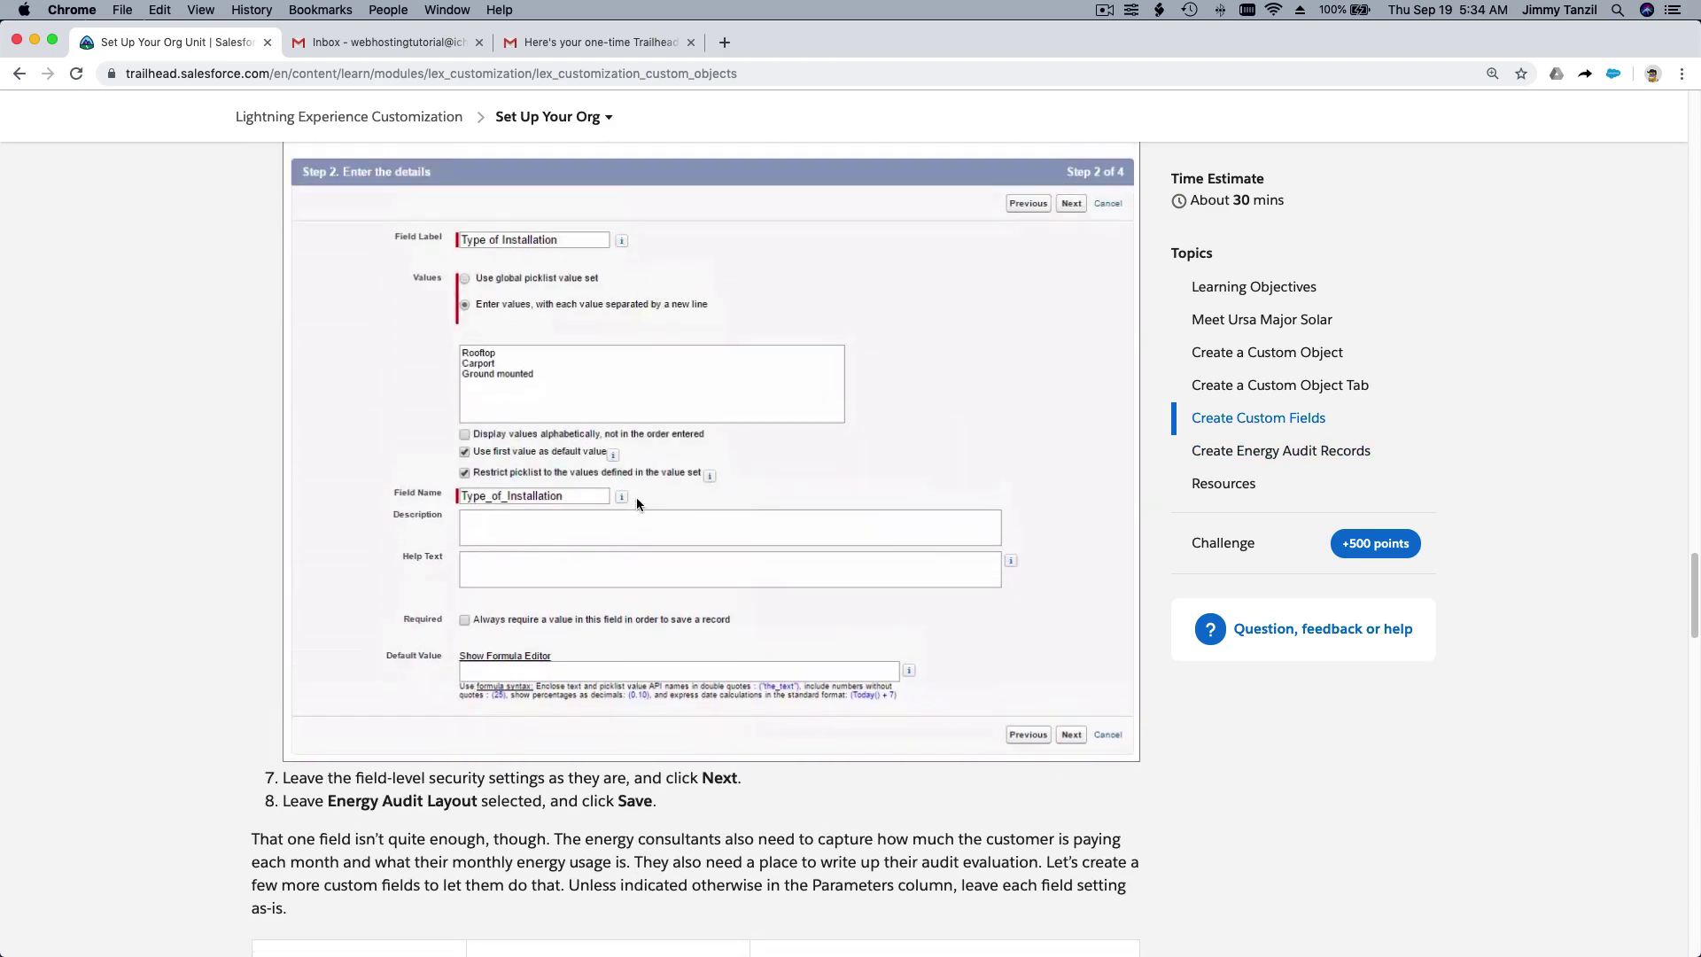
scroll(636, 503, up, 5)
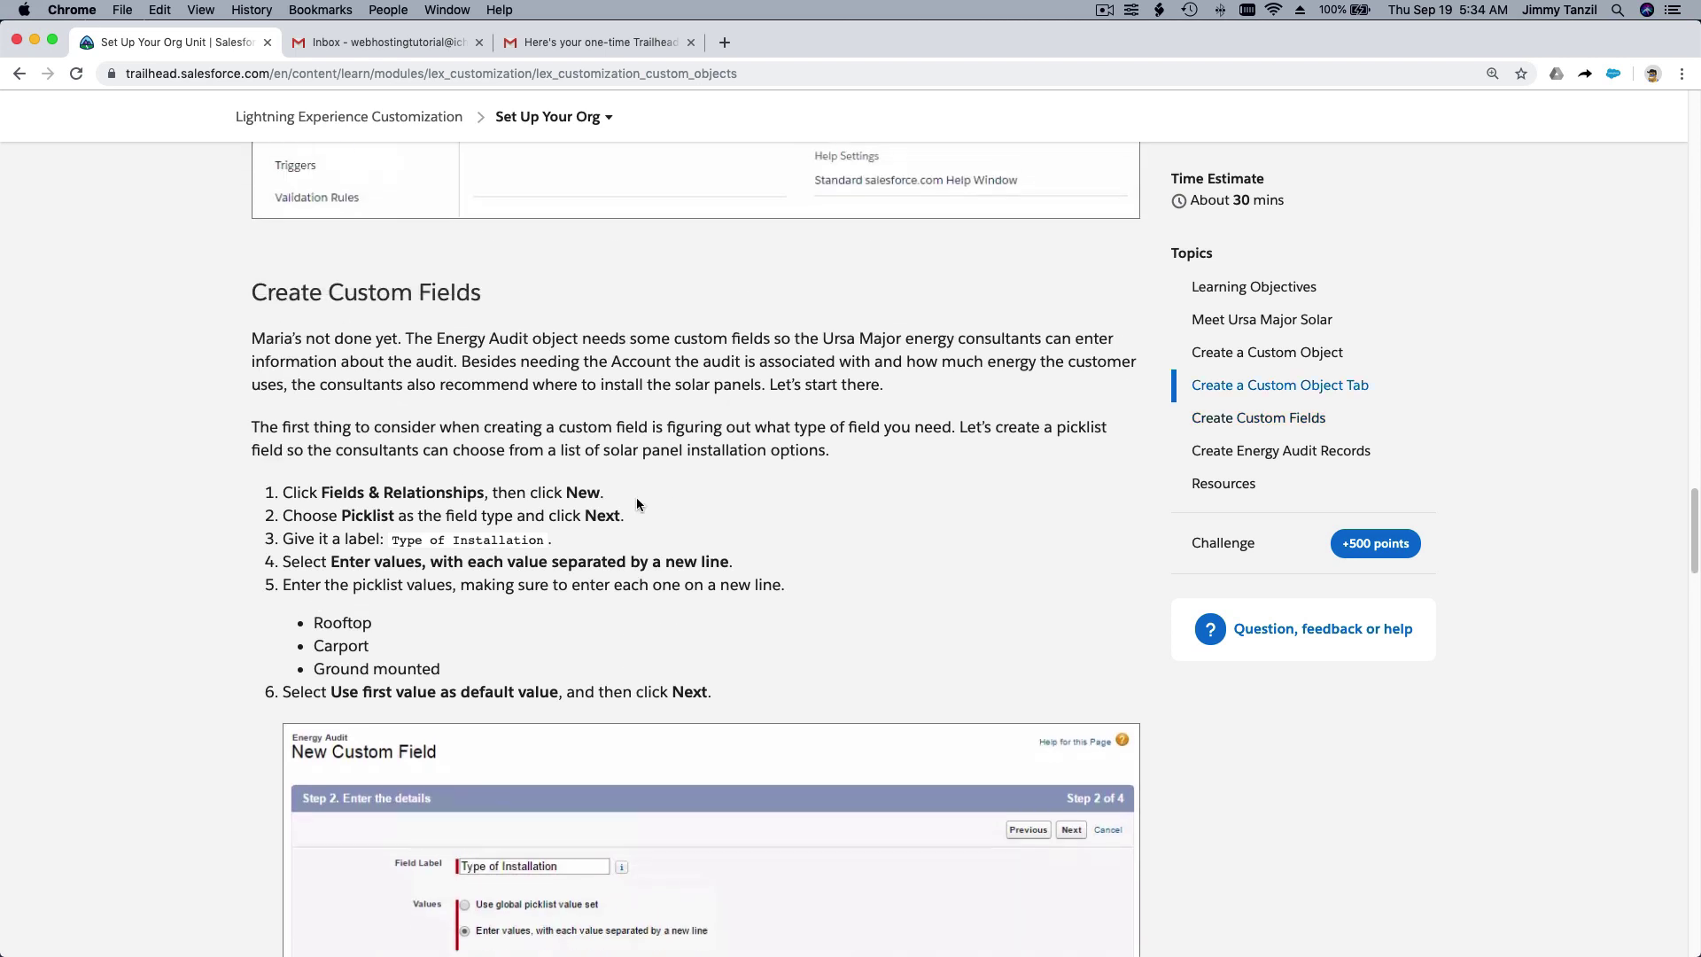
scroll(636, 502, up, 7)
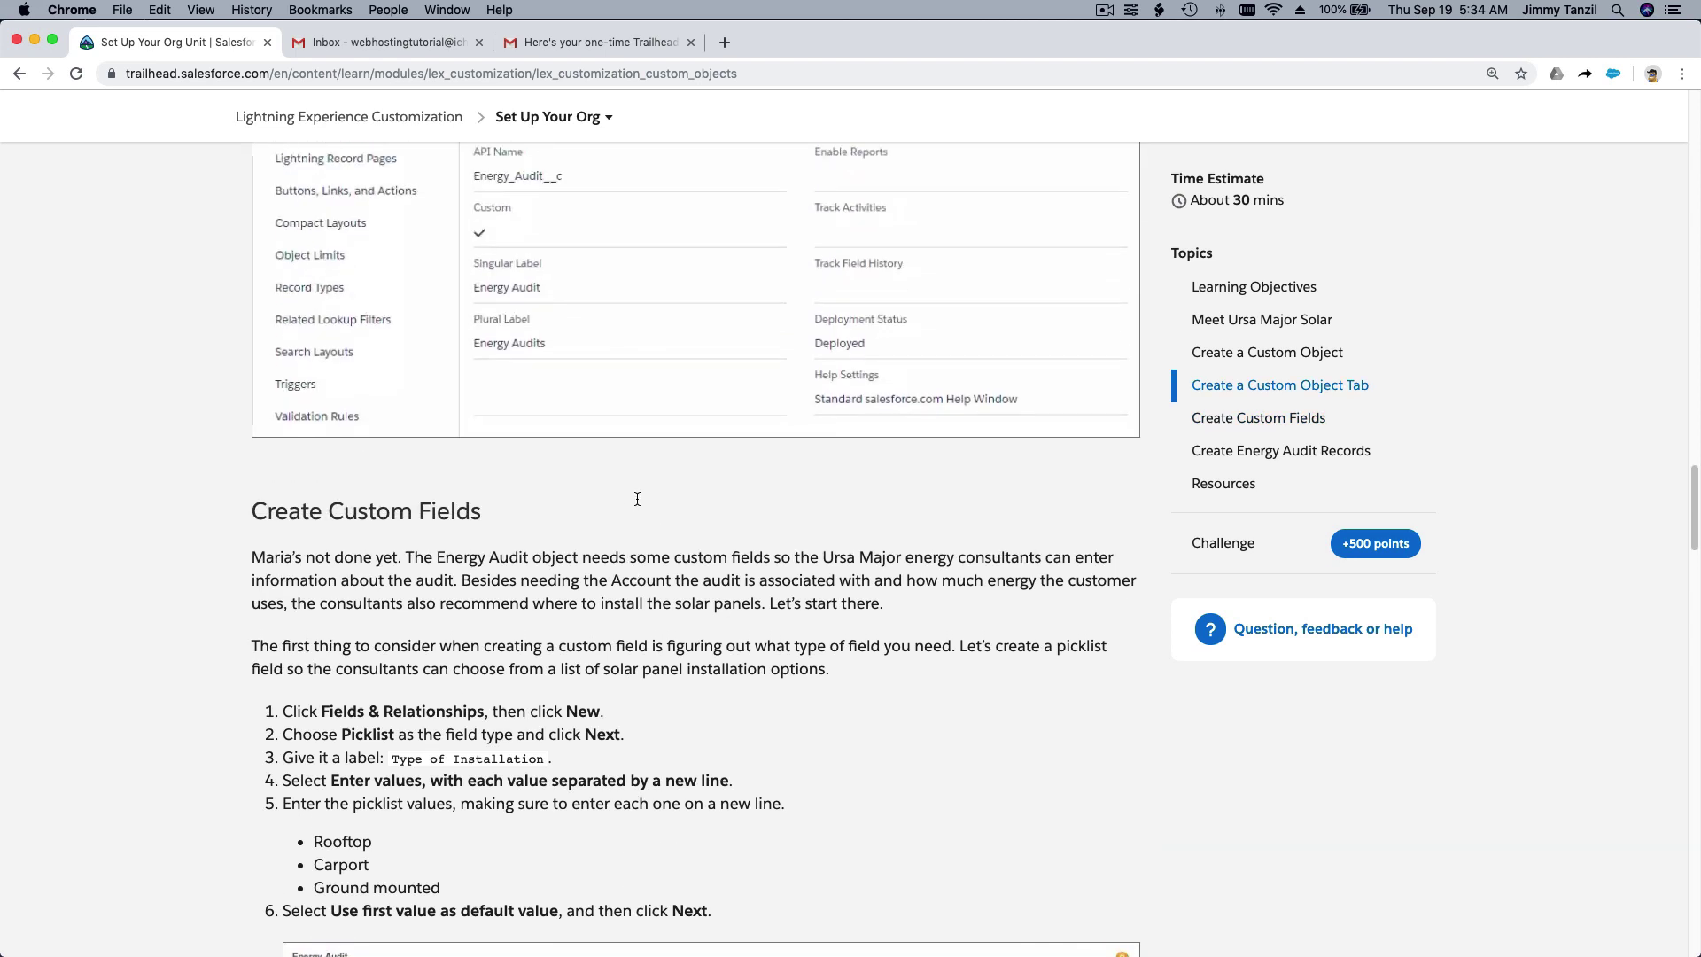
scroll(636, 504, up, 6)
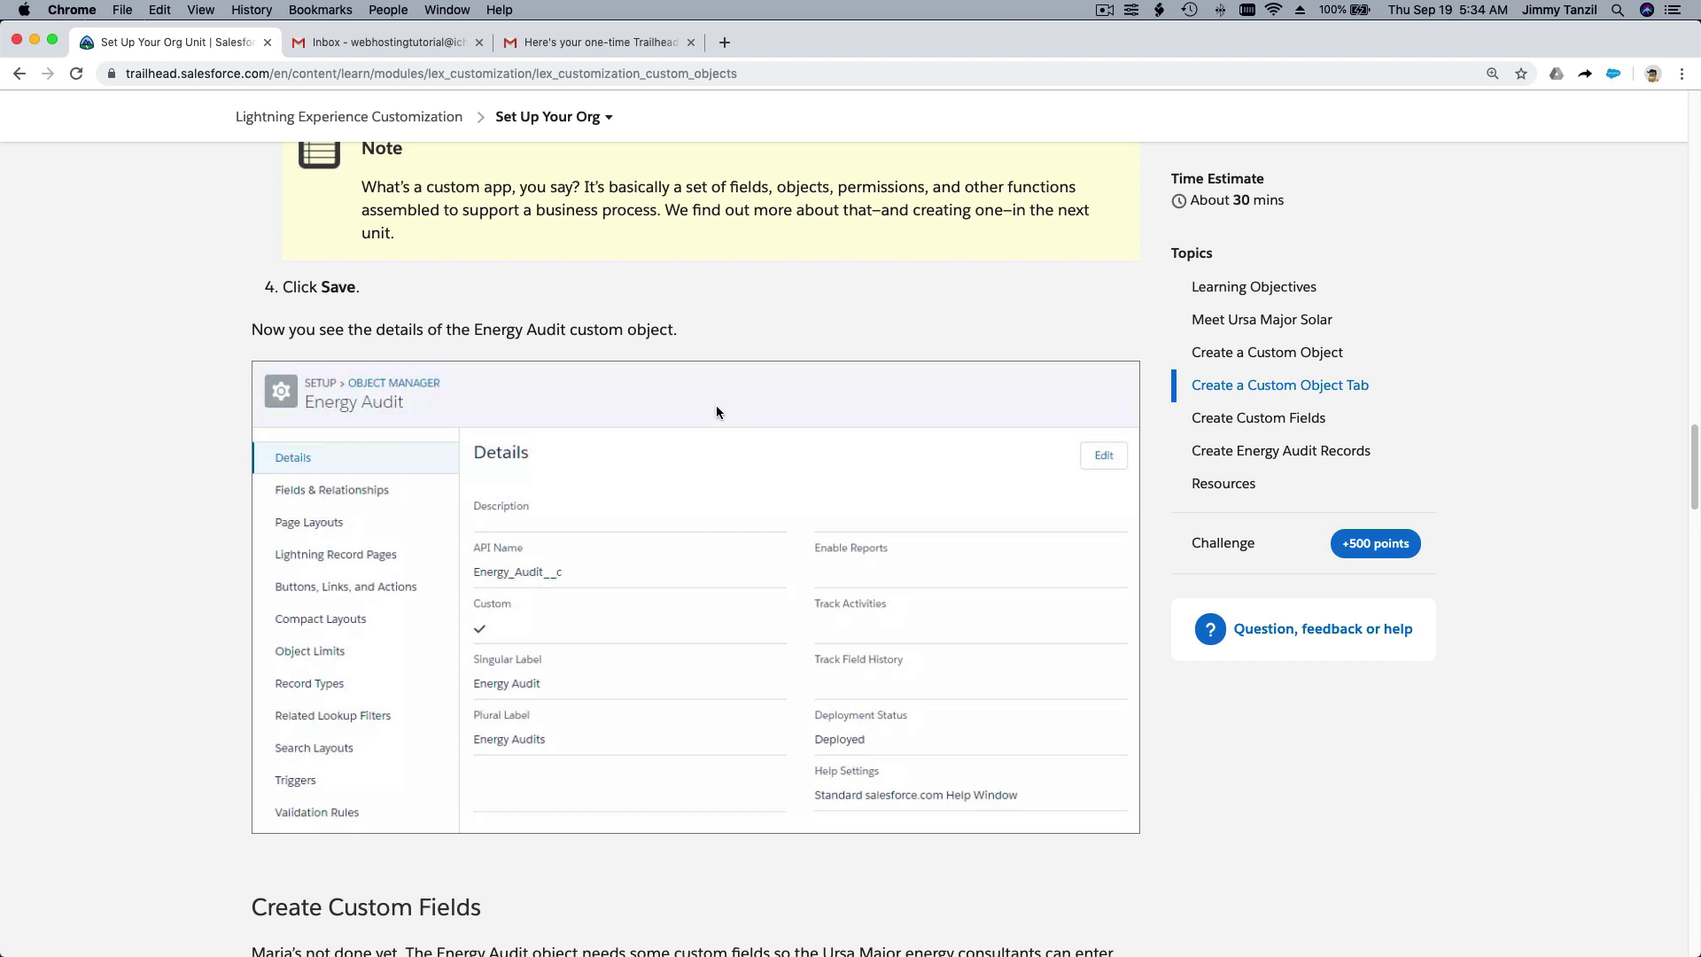
scroll(717, 411, up, 6)
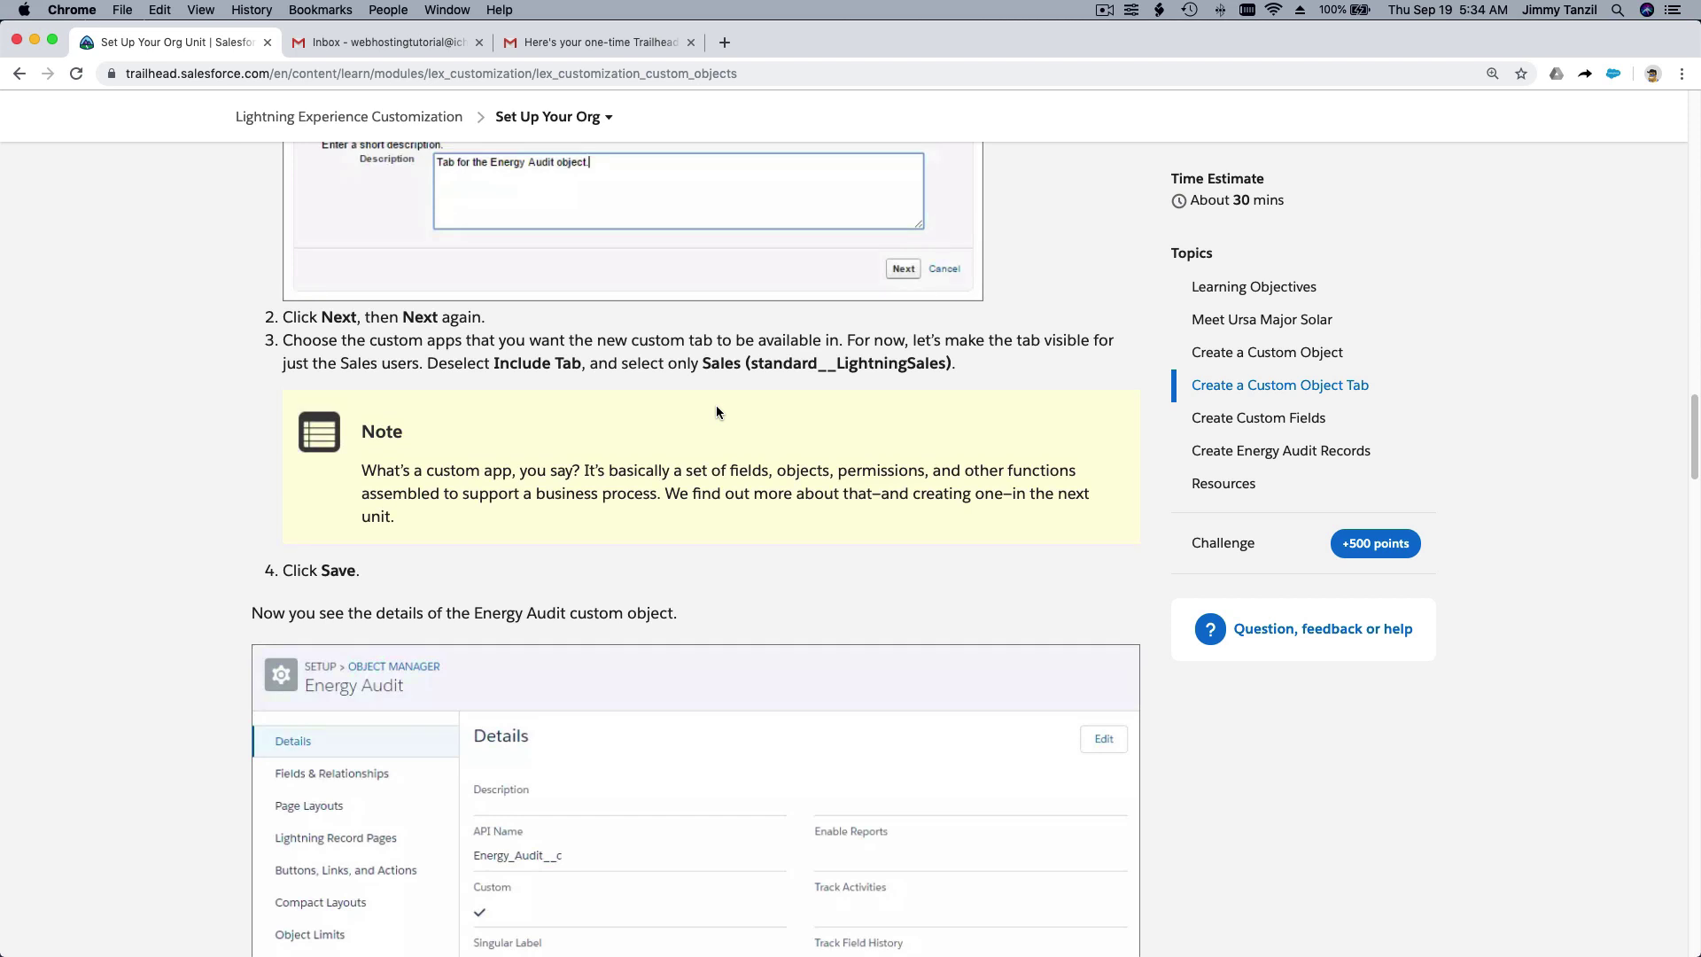
scroll(793, 398, up, 6)
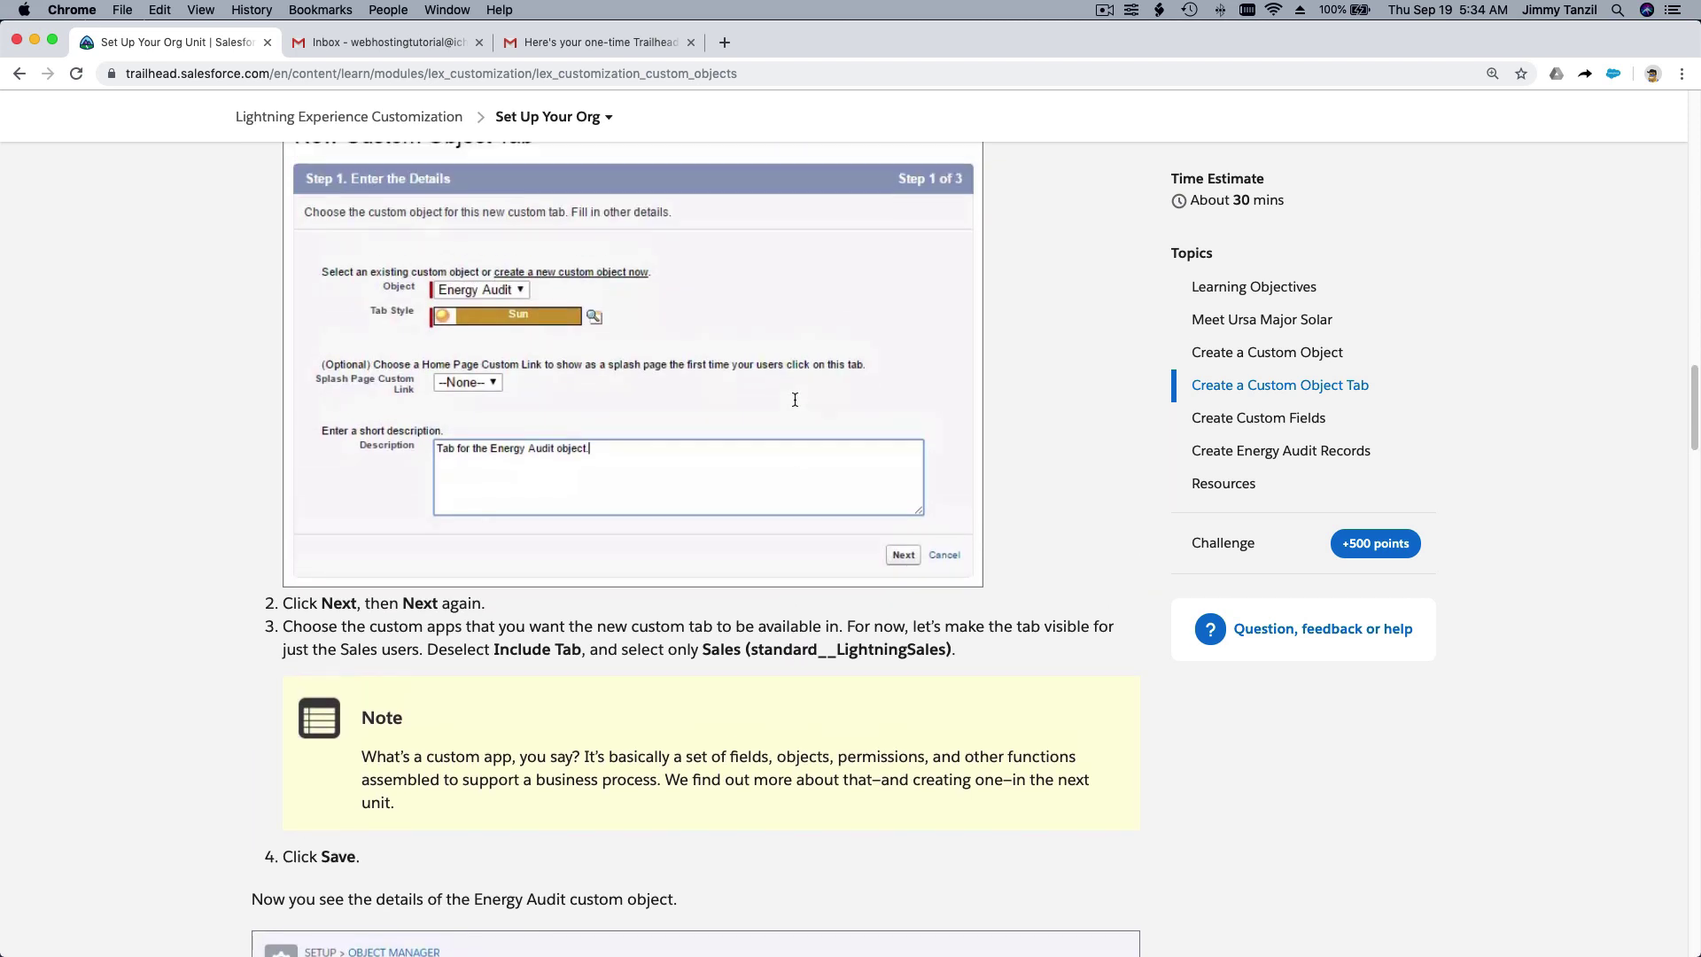
scroll(794, 399, up, 6)
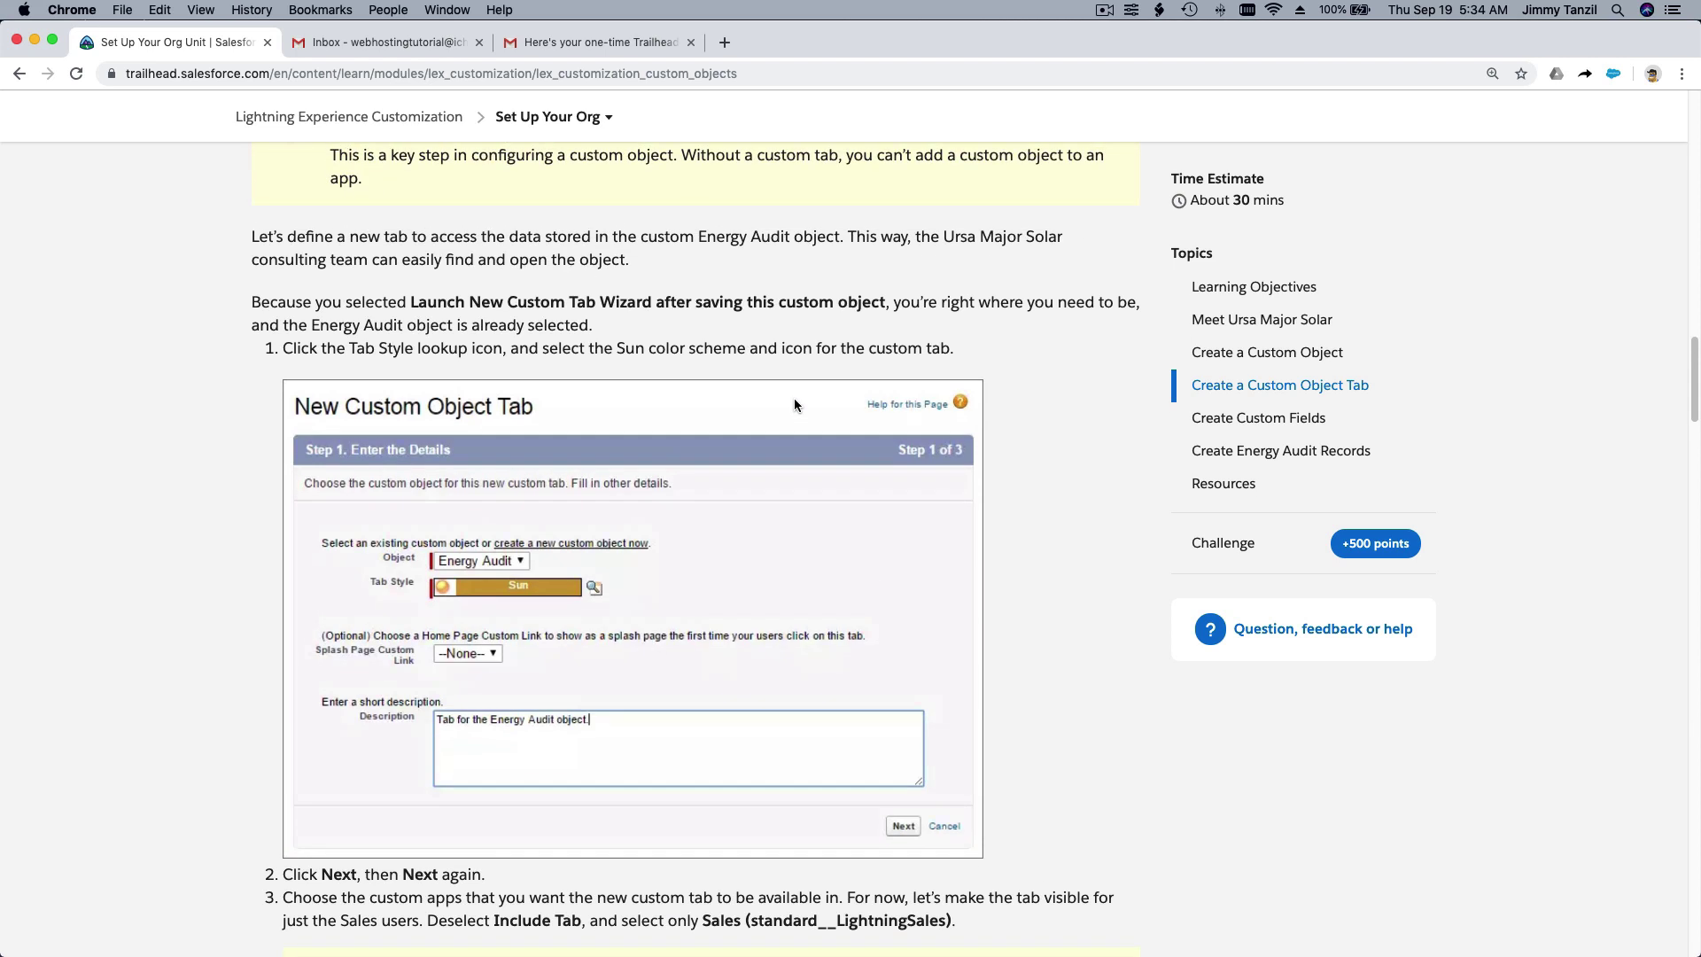
scroll(794, 404, up, 5)
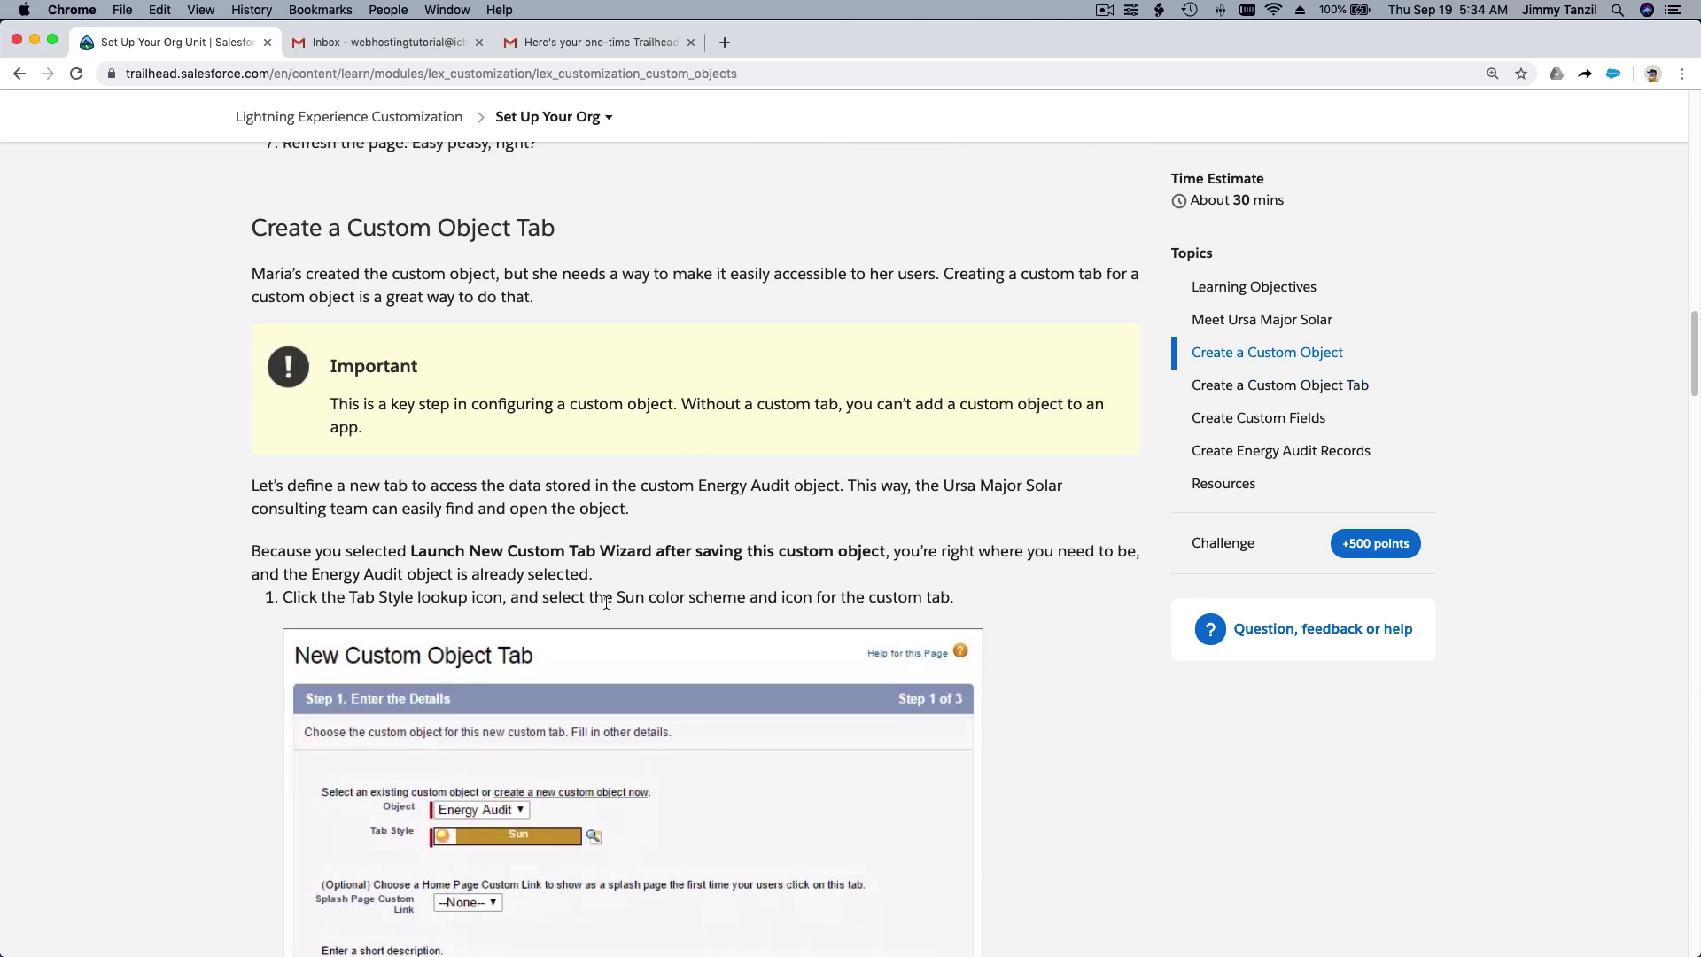
scroll(609, 611, up, 6)
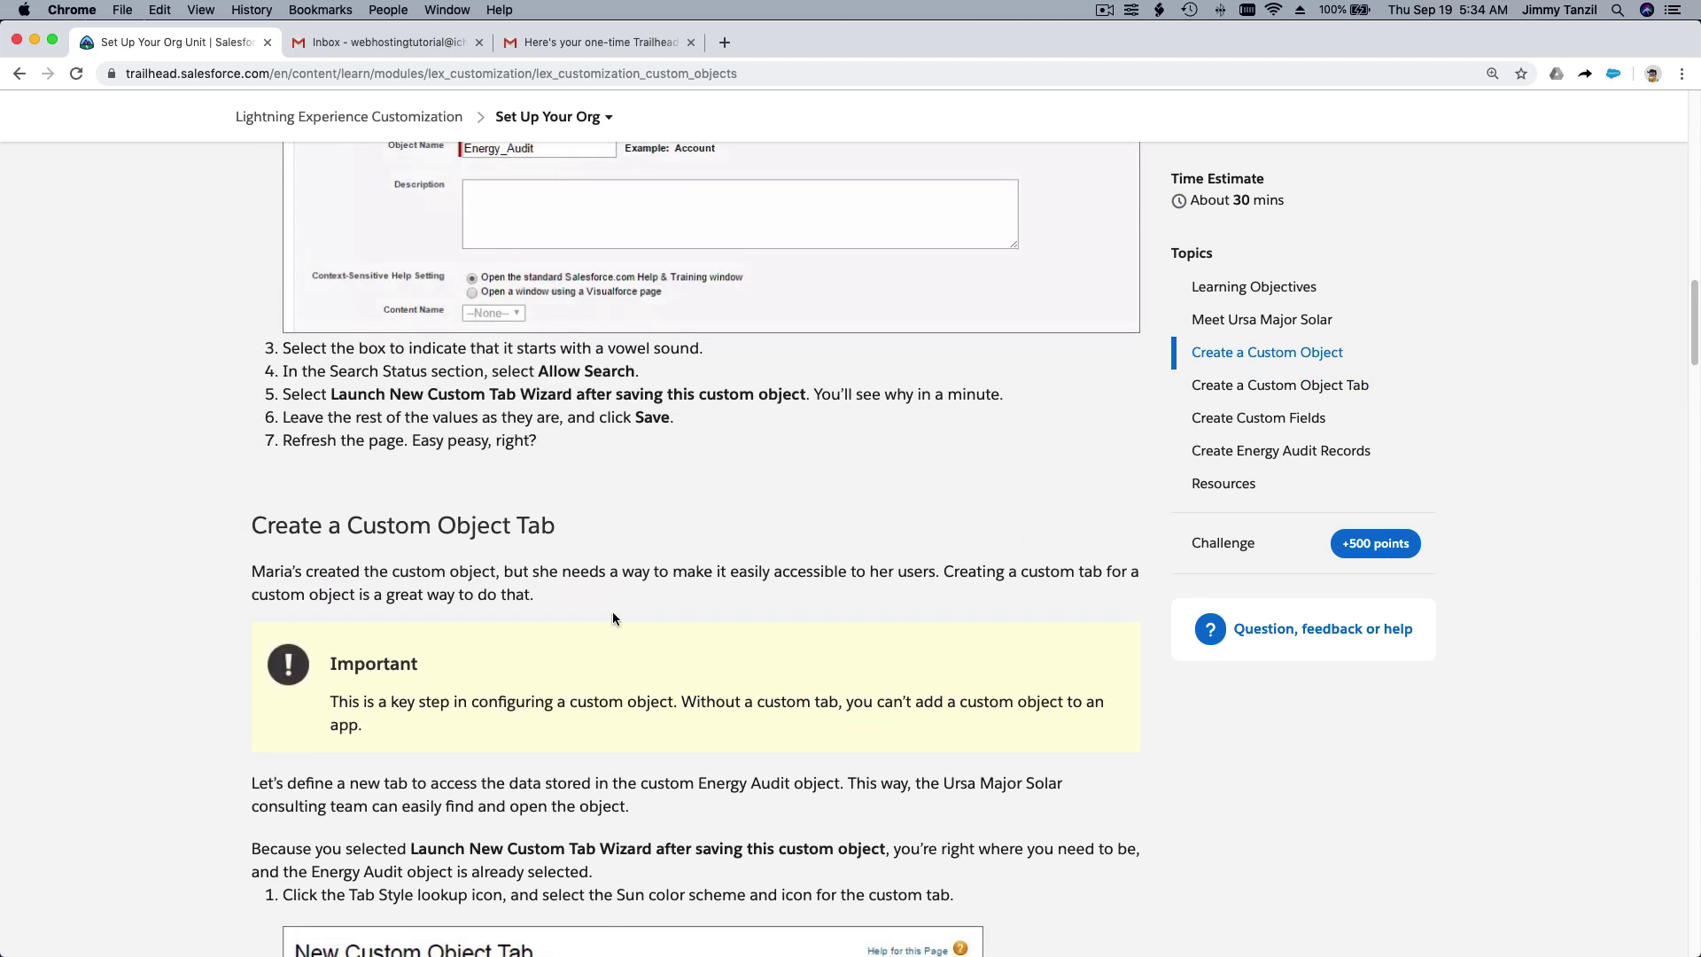
scroll(613, 619, up, 3)
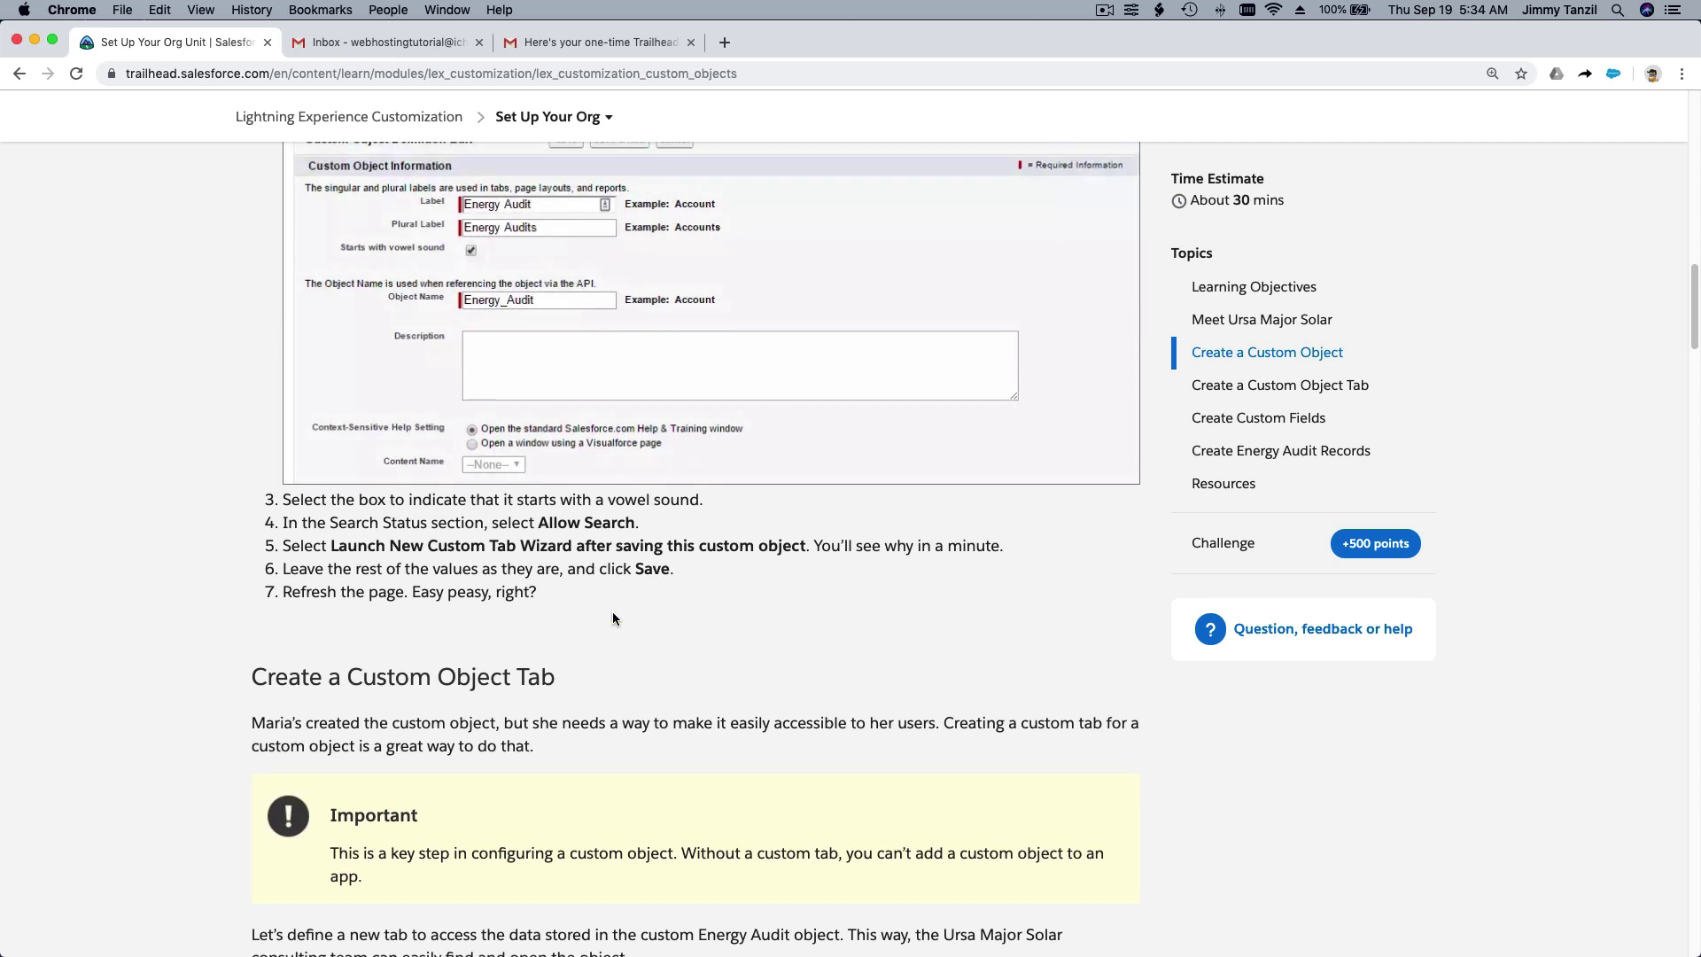
scroll(613, 618, up, 5)
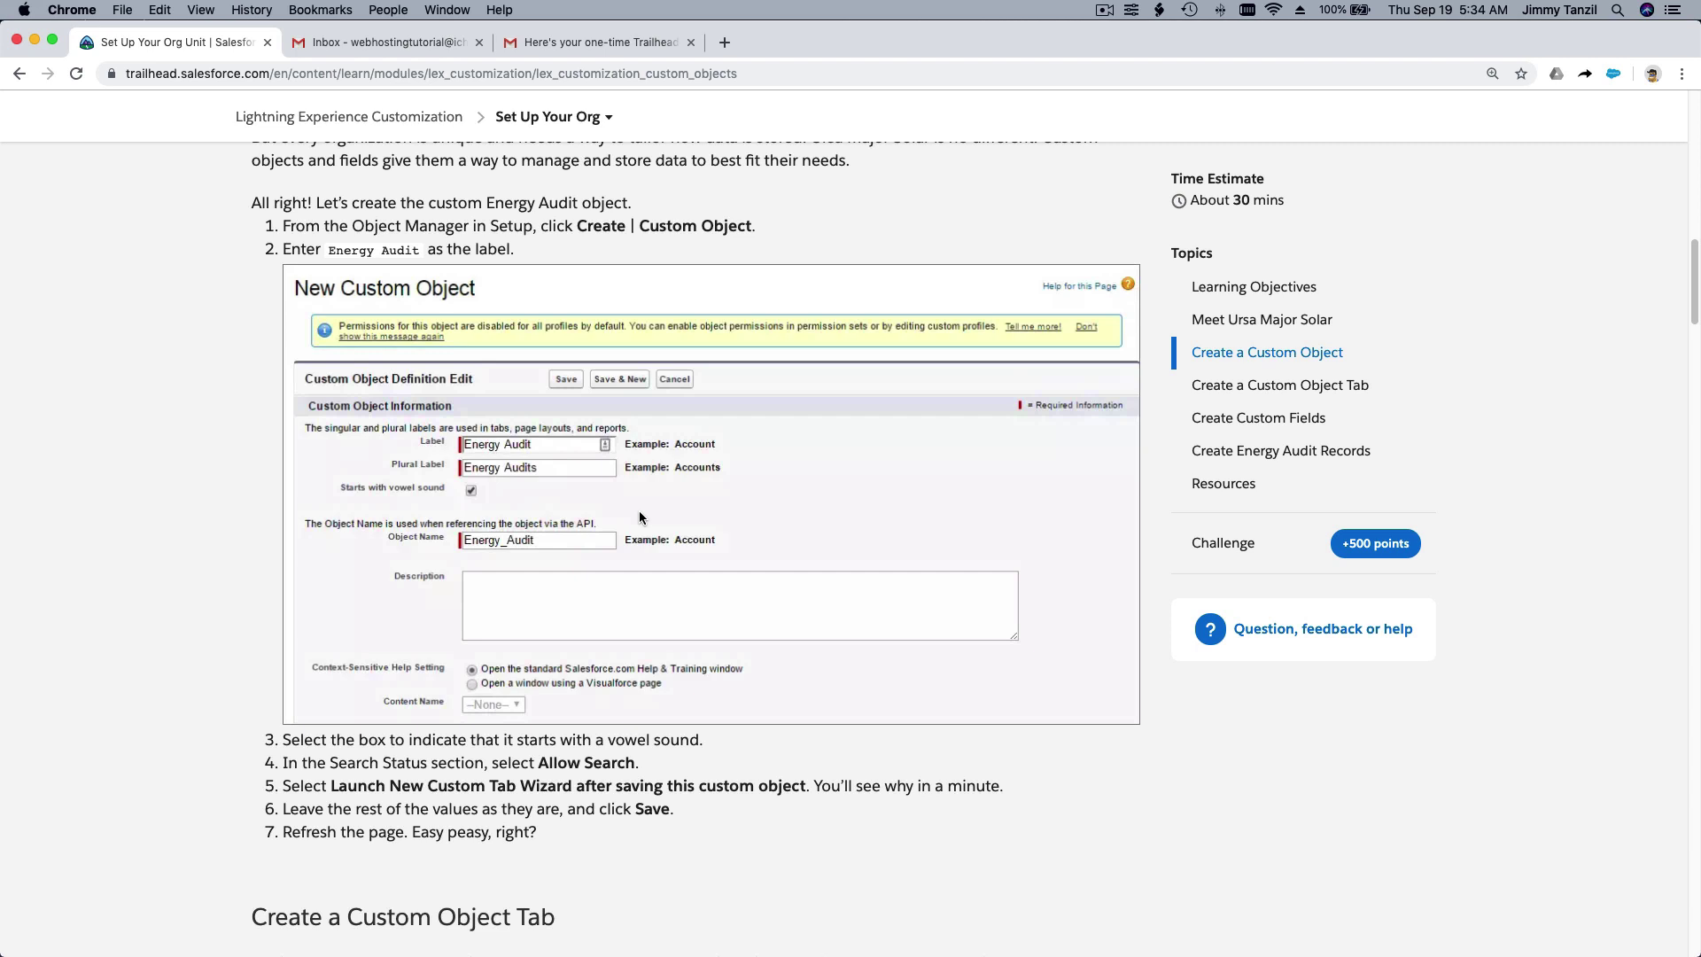
scroll(639, 512, up, 1)
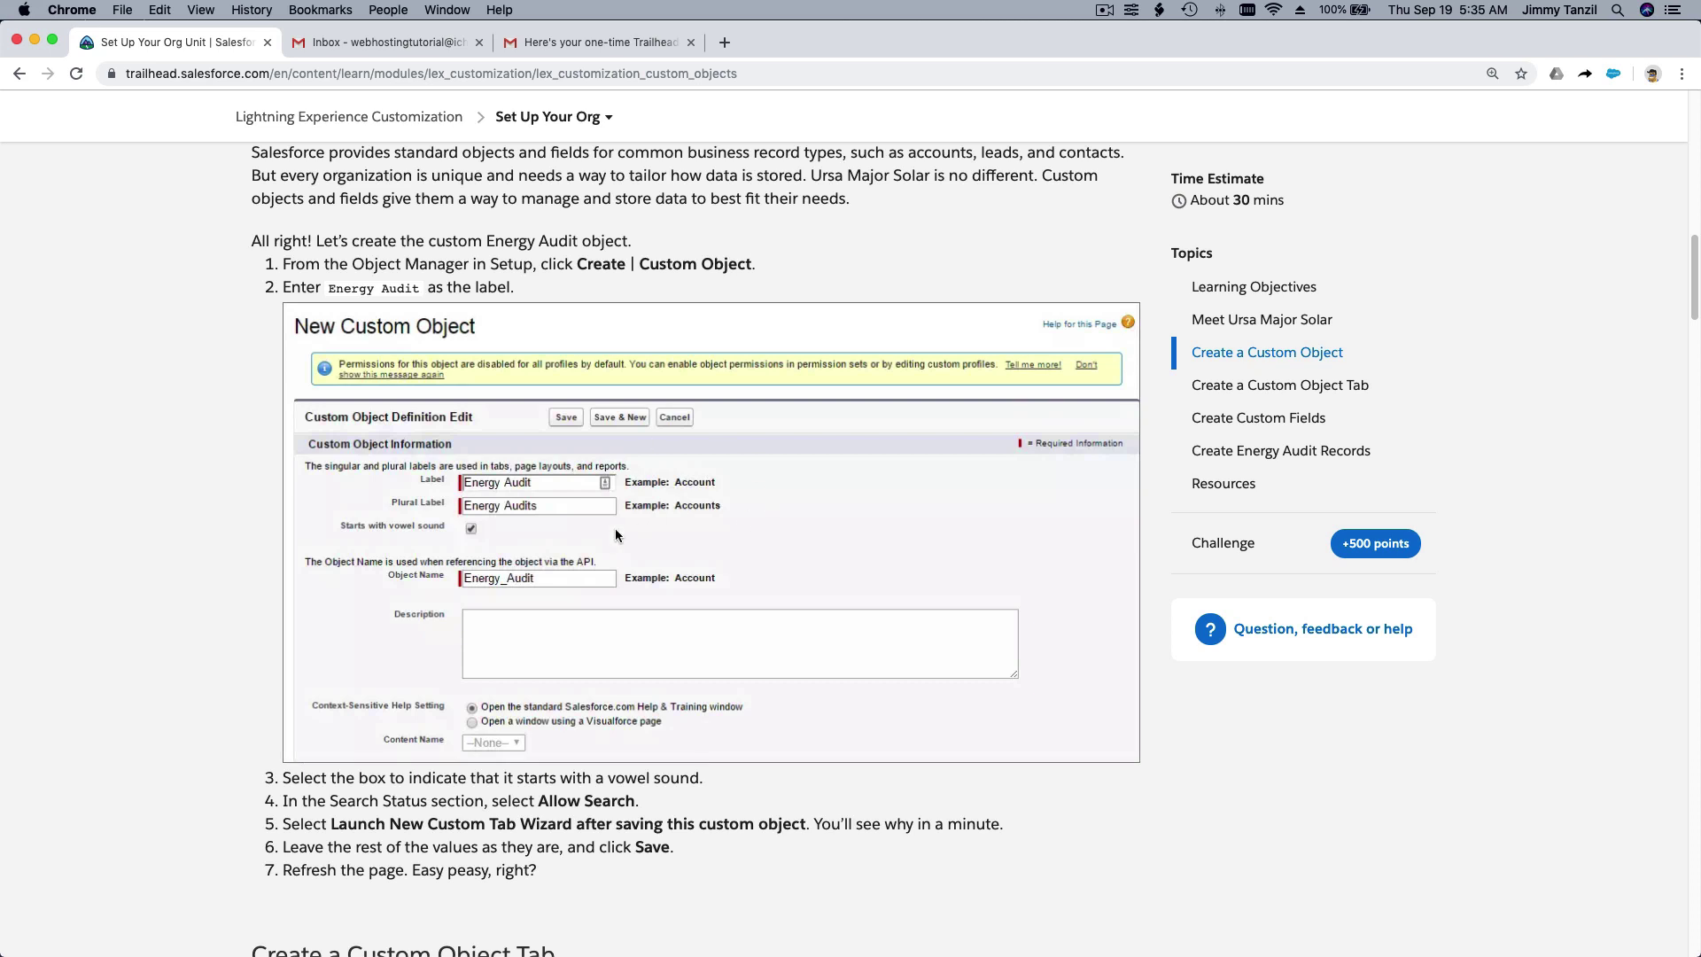
Read down through the unit's custom object, field and challenge instructions
scroll(680, 541, up, 7)
scroll(680, 540, down, 8)
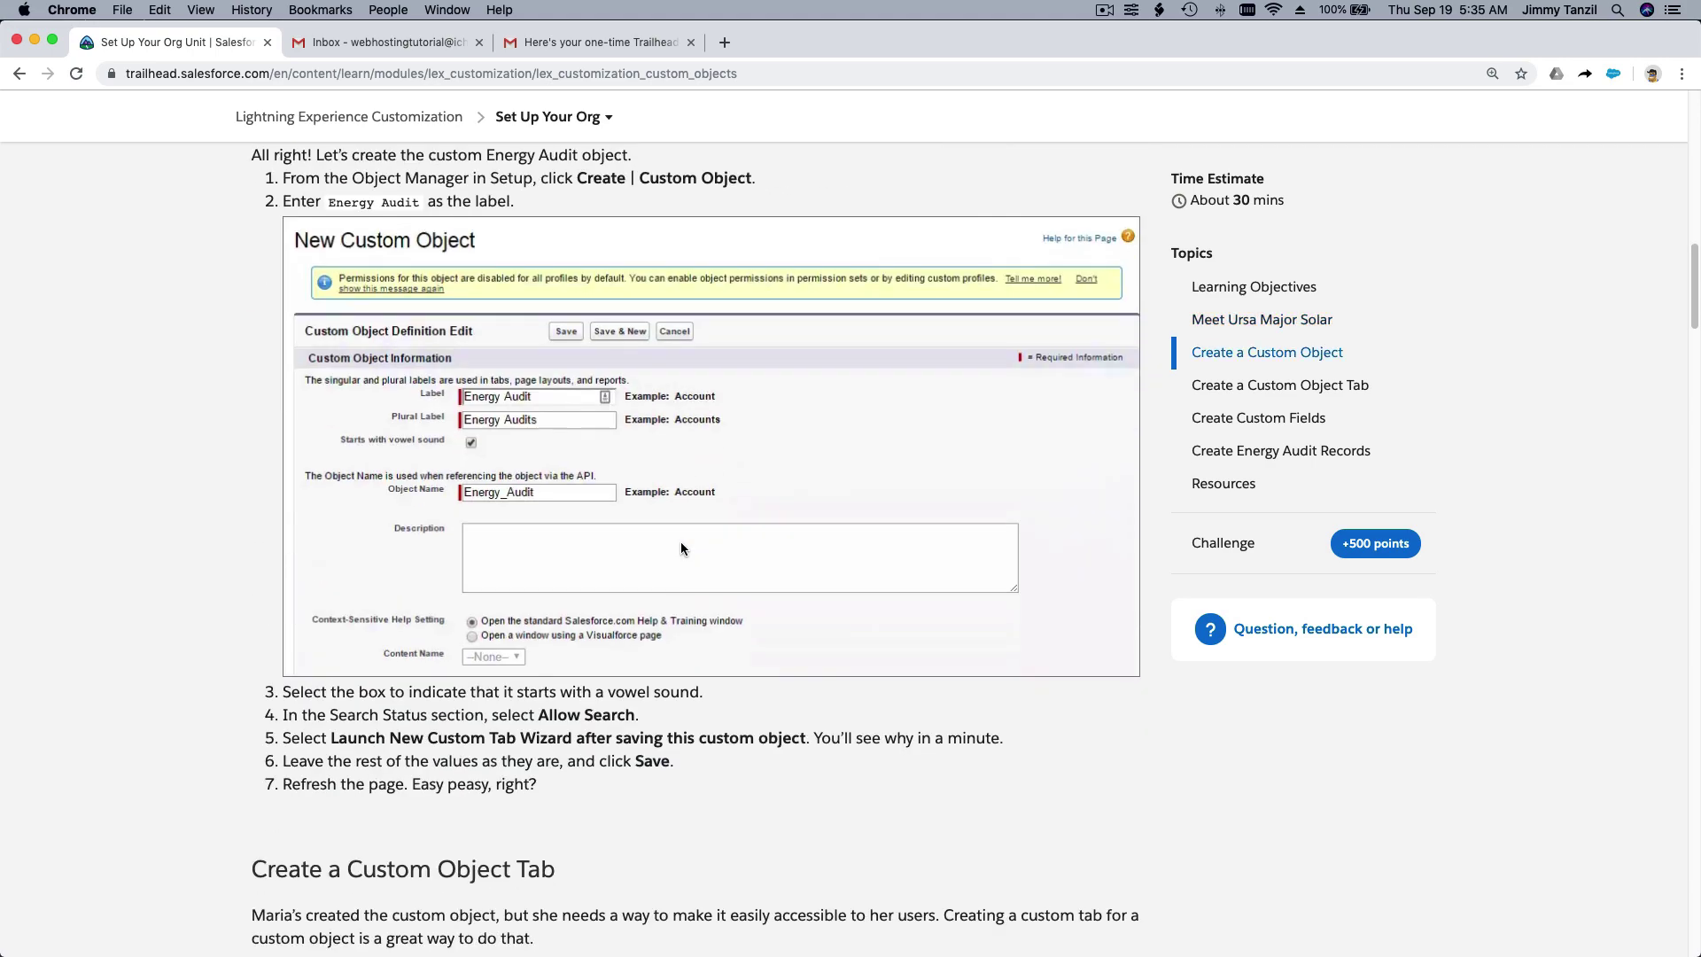
scroll(680, 541, down, 20)
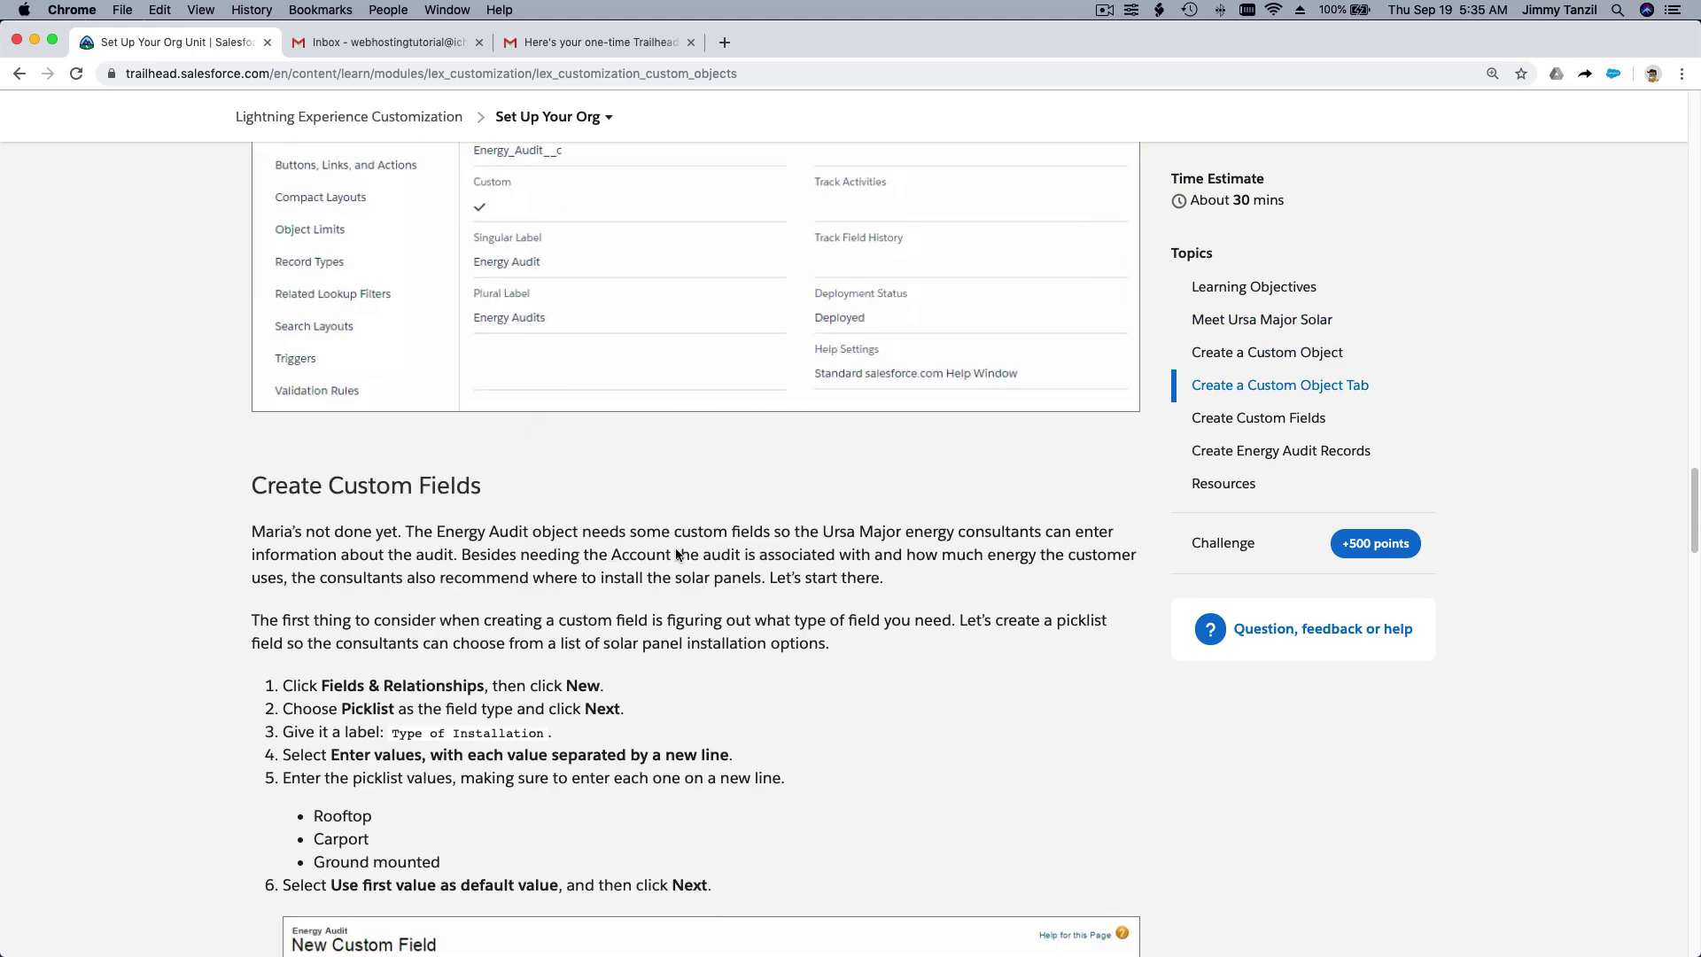
scroll(675, 555, down, 20)
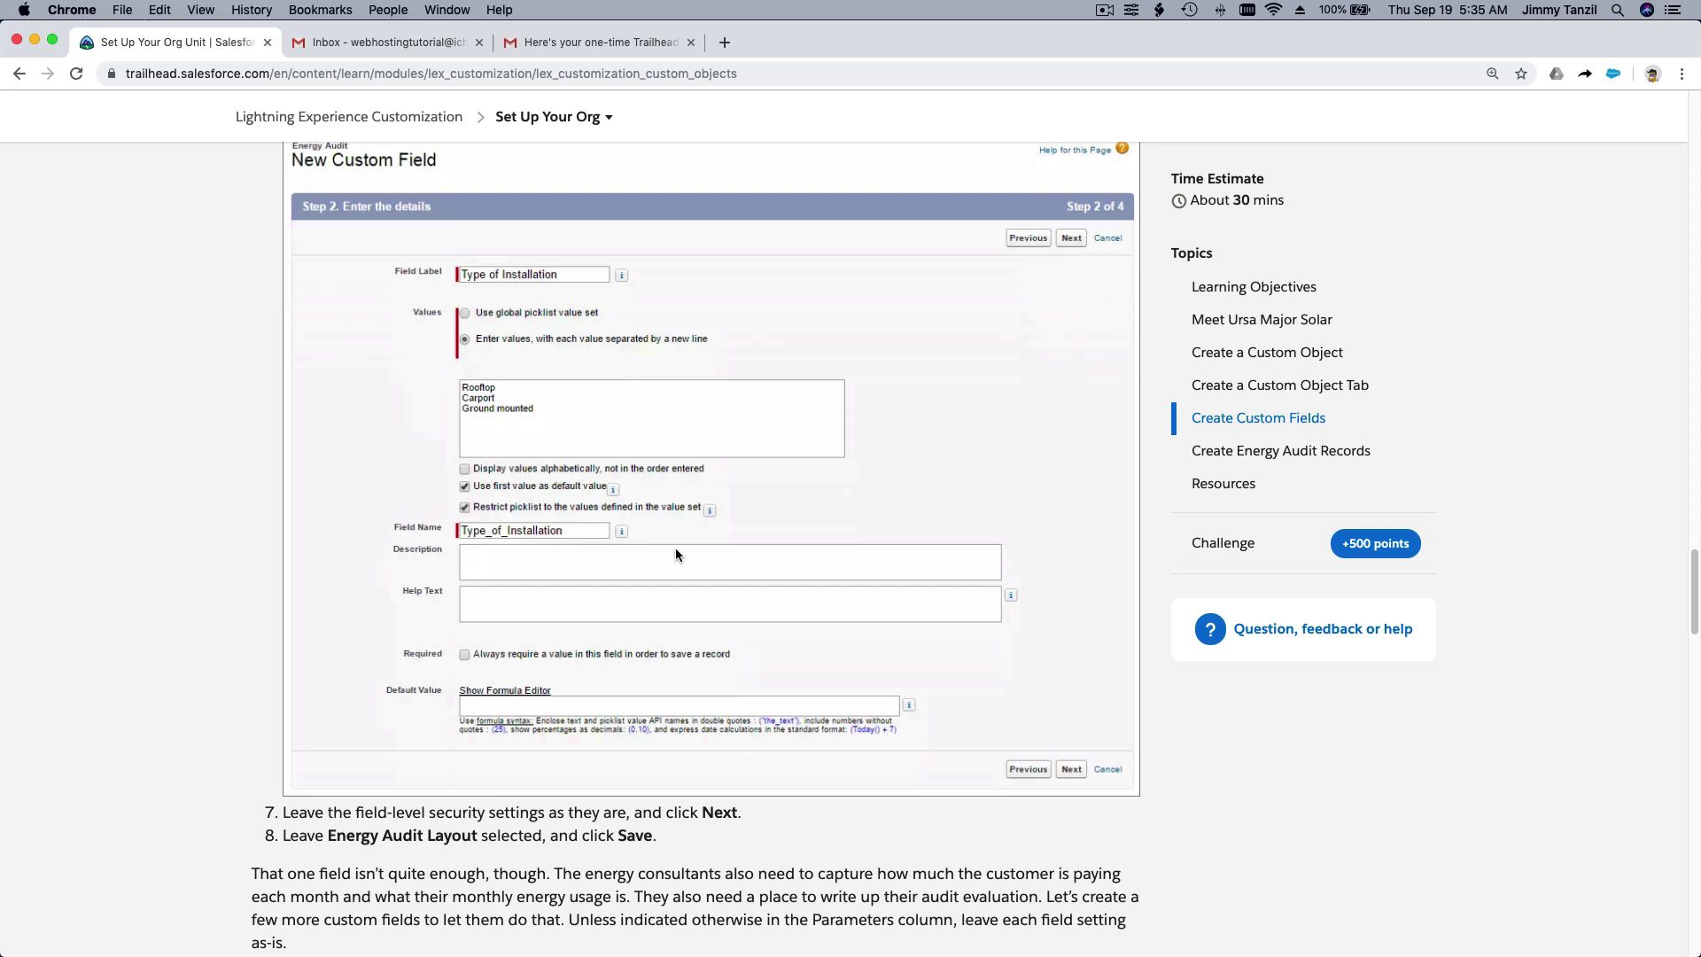
scroll(676, 554, down, 12)
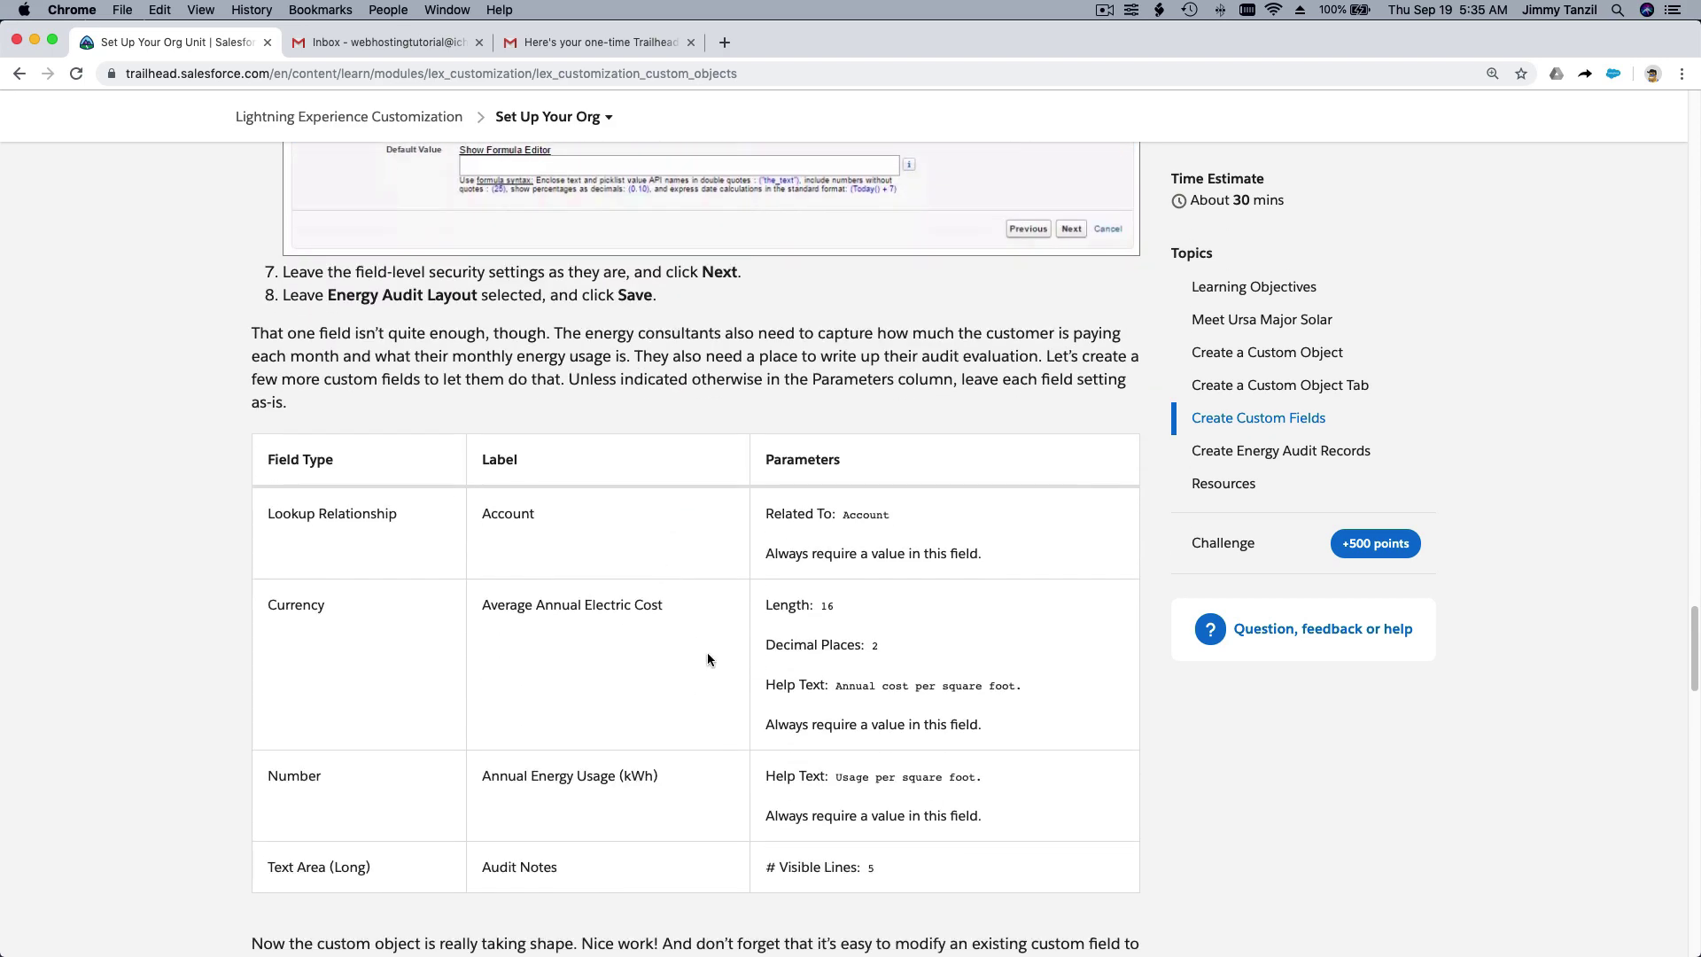
scroll(709, 620, down, 12)
scroll(778, 608, down, 20)
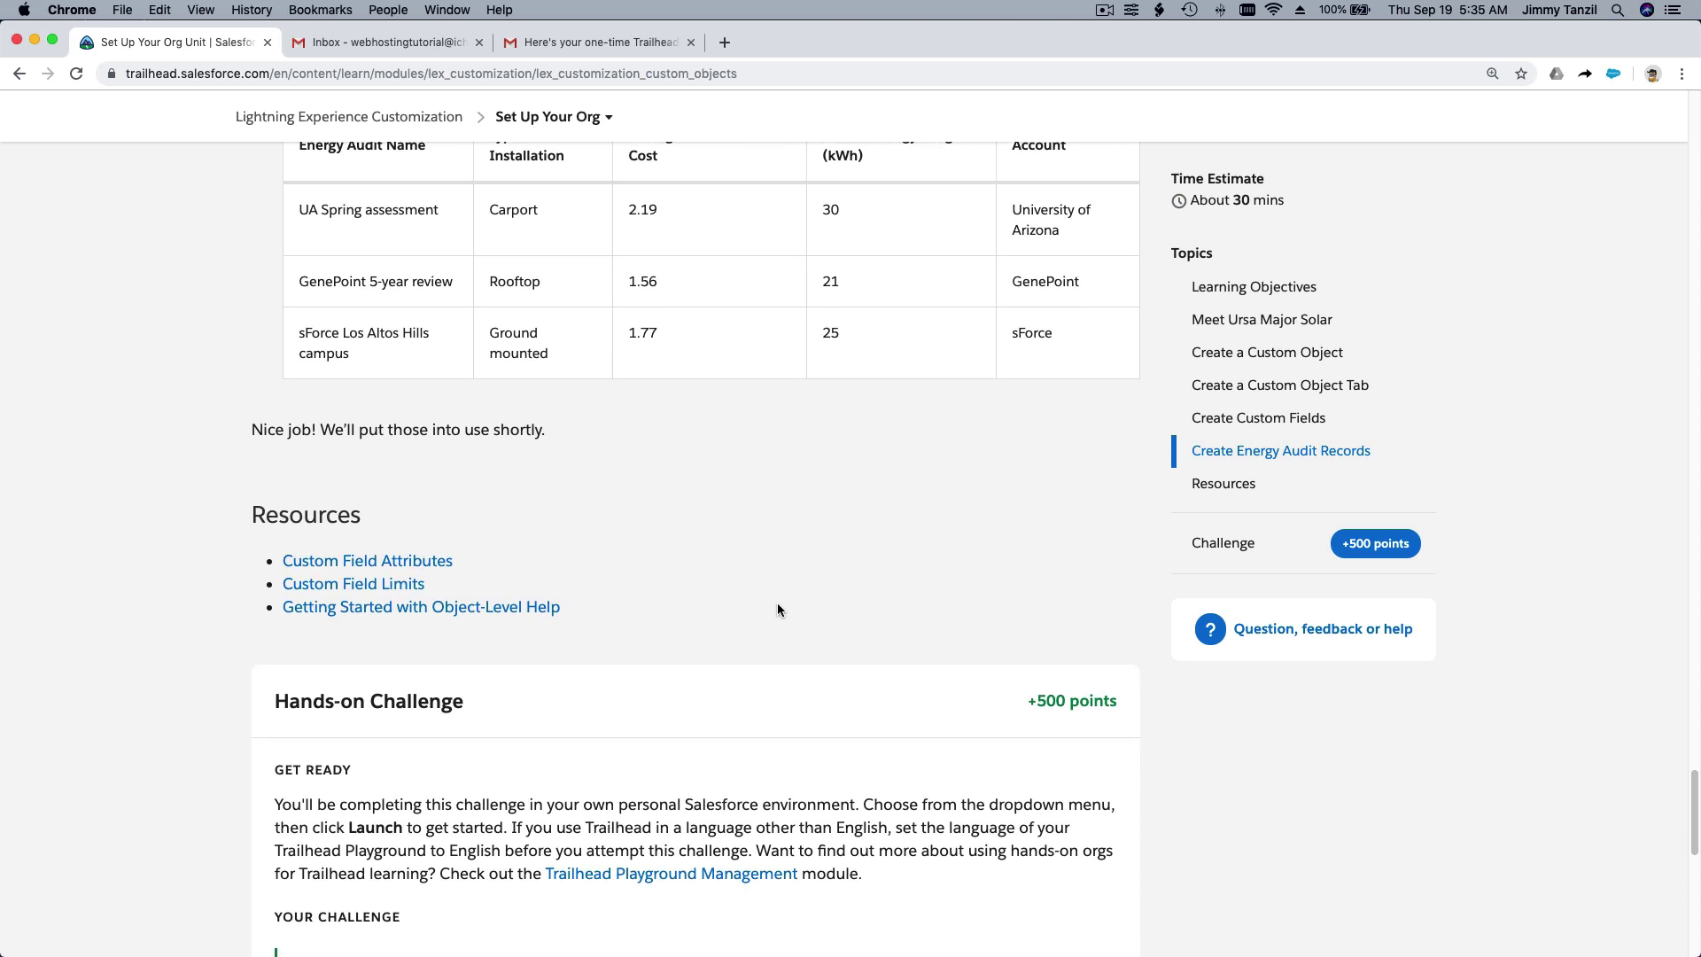
scroll(777, 609, down, 11)
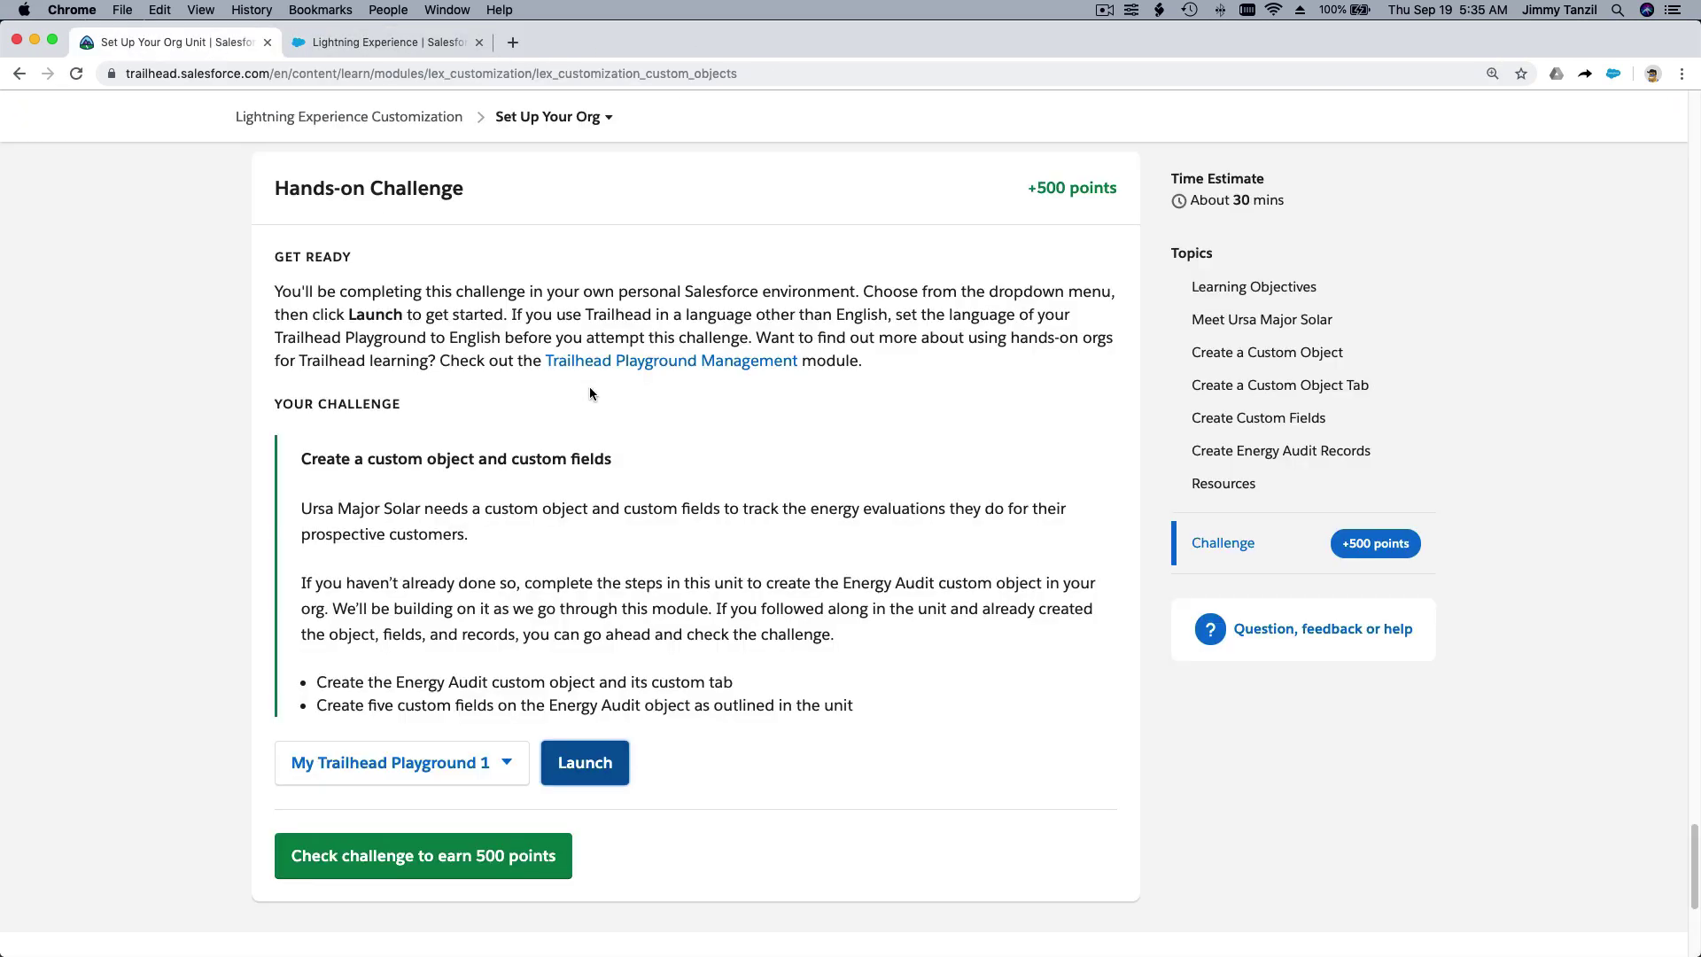
Scroll back through the instructions, then switch to the Trailhead Playground org
scroll(588, 387, up, 20)
scroll(589, 390, up, 20)
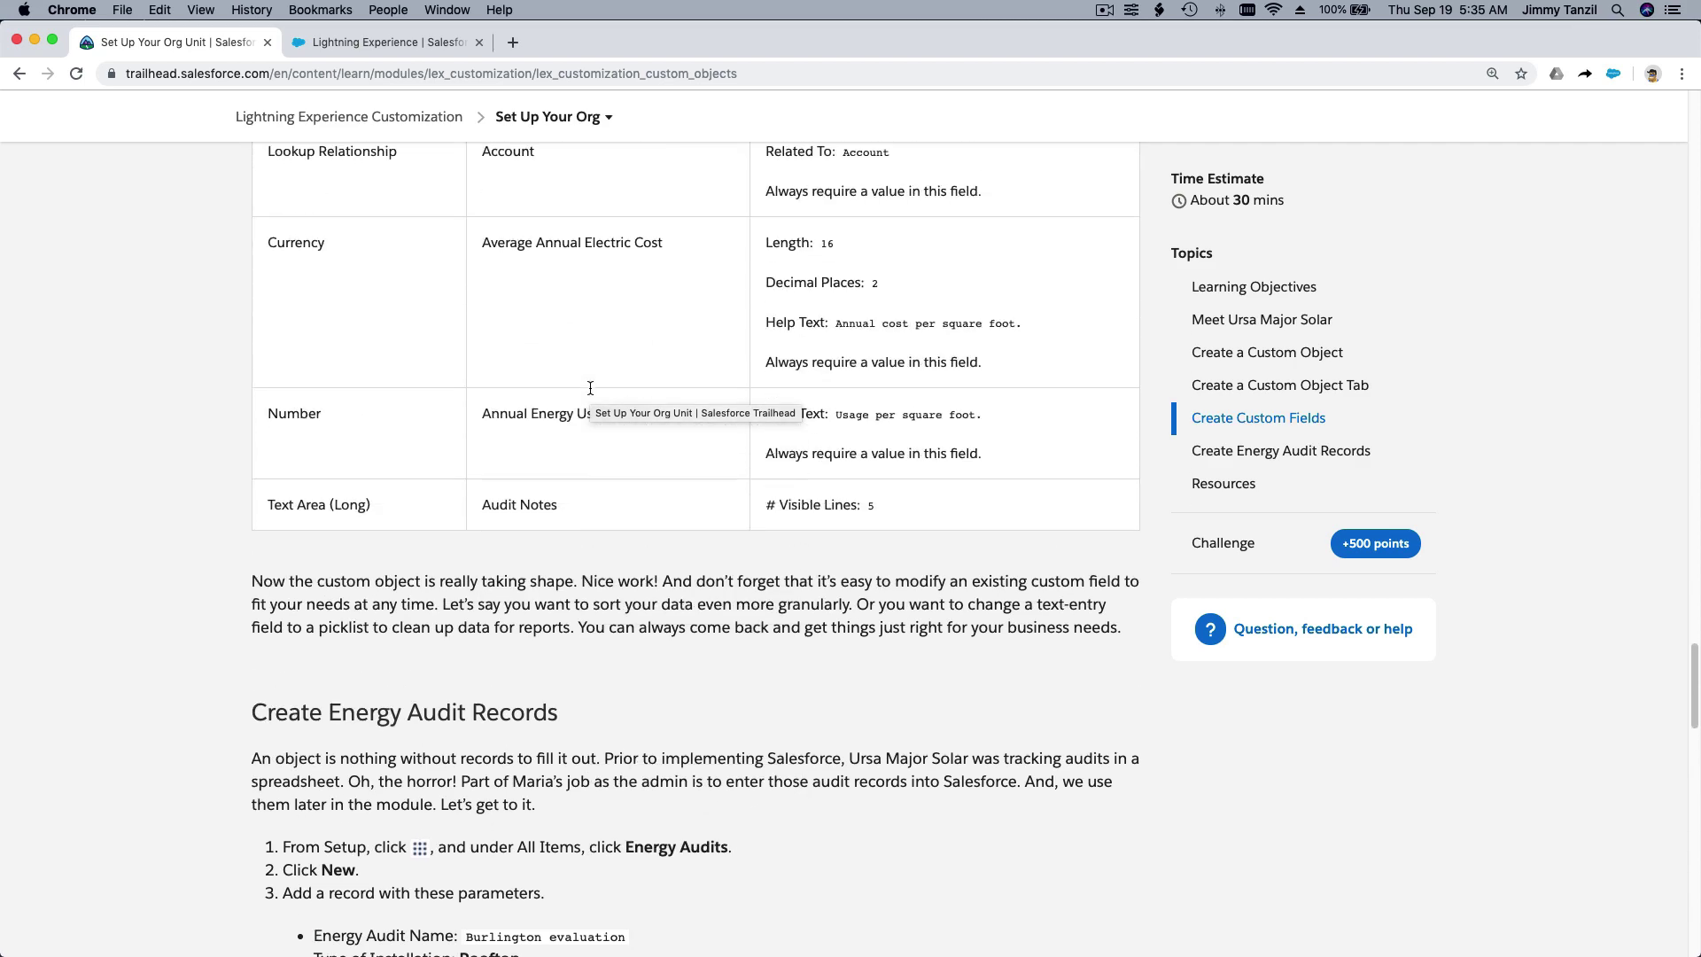
scroll(590, 393, up, 10)
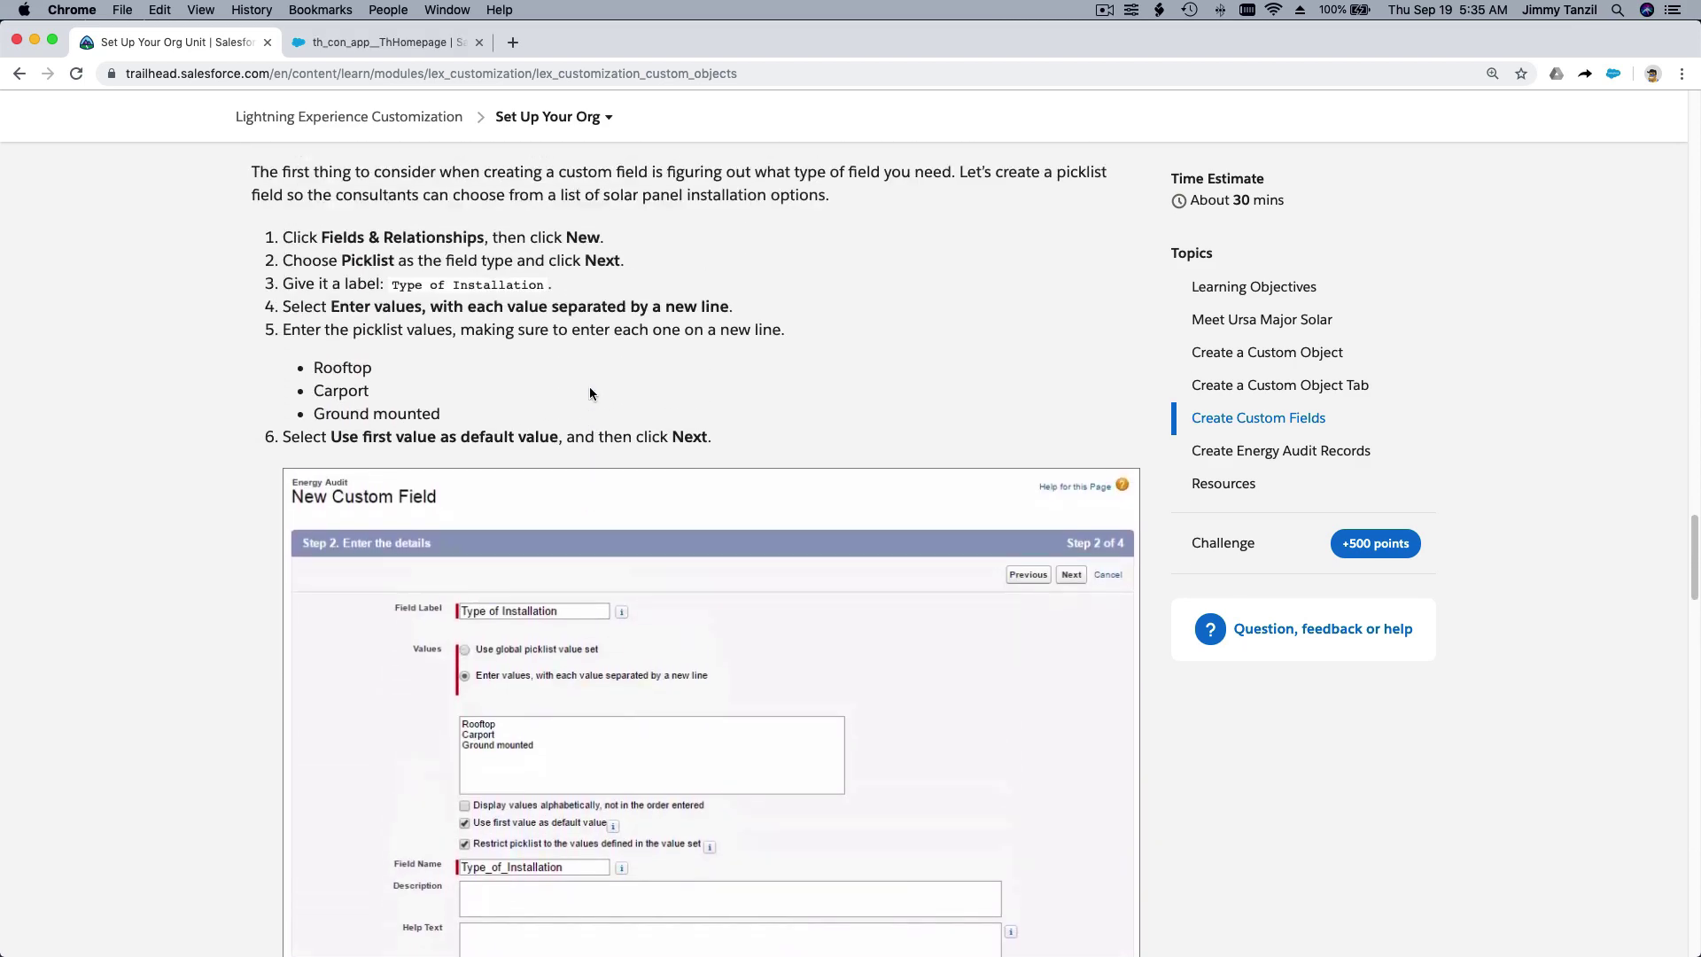
scroll(590, 387, up, 12)
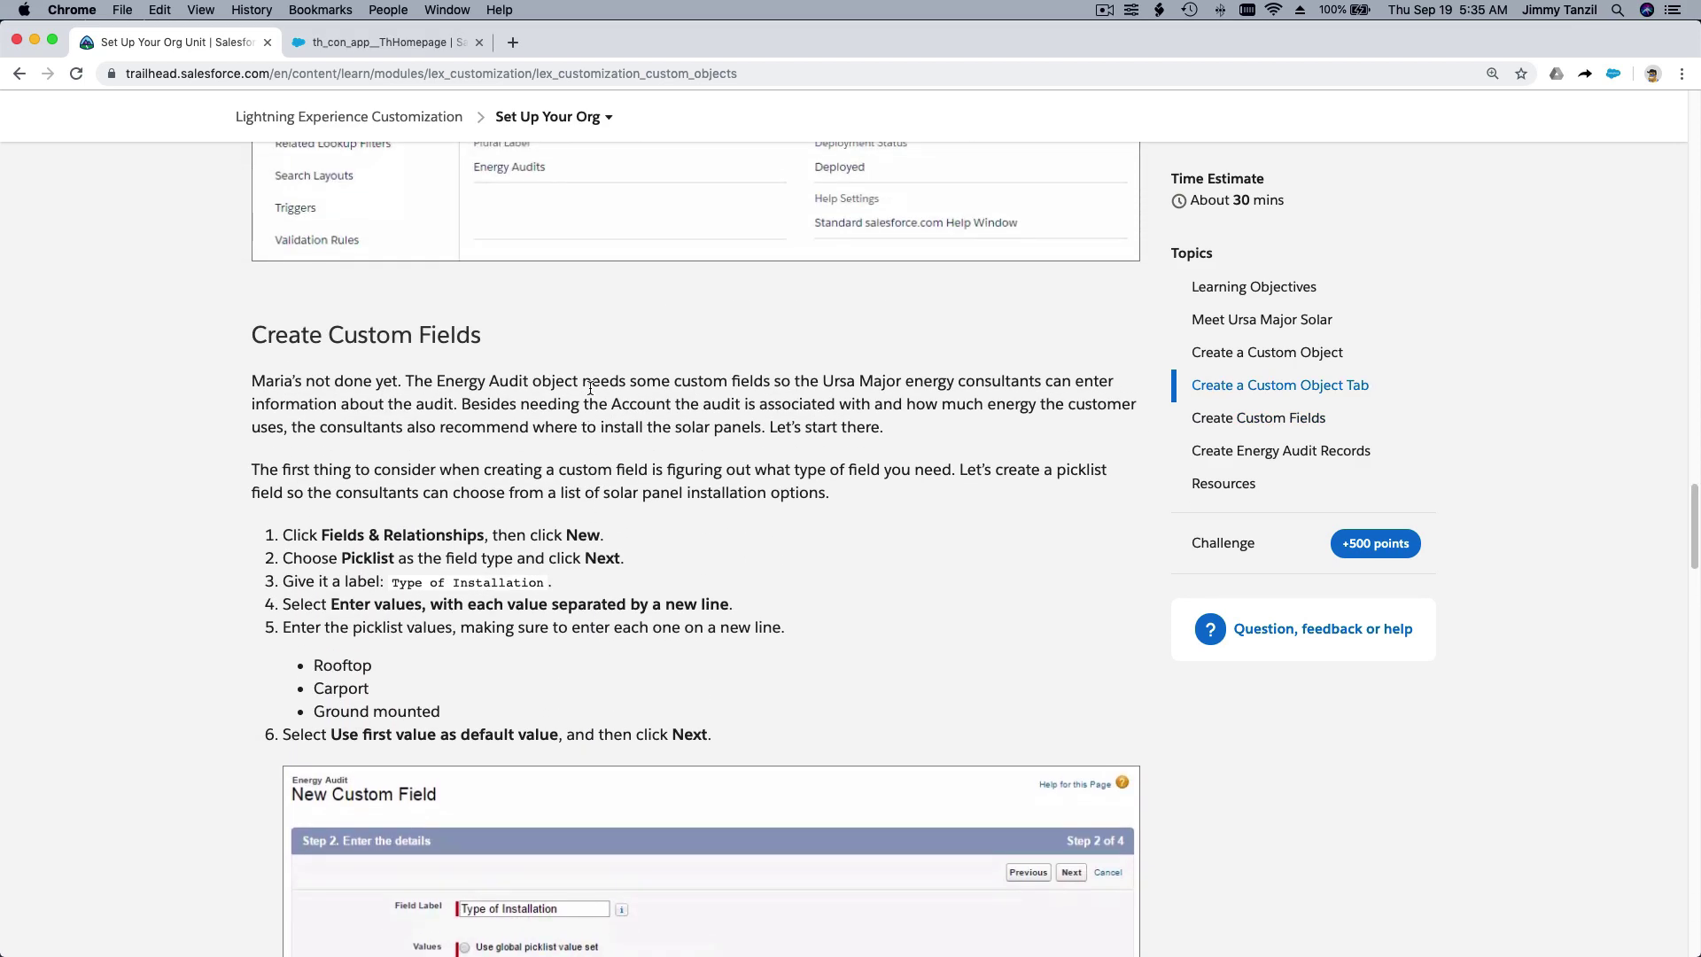
scroll(590, 389, up, 8)
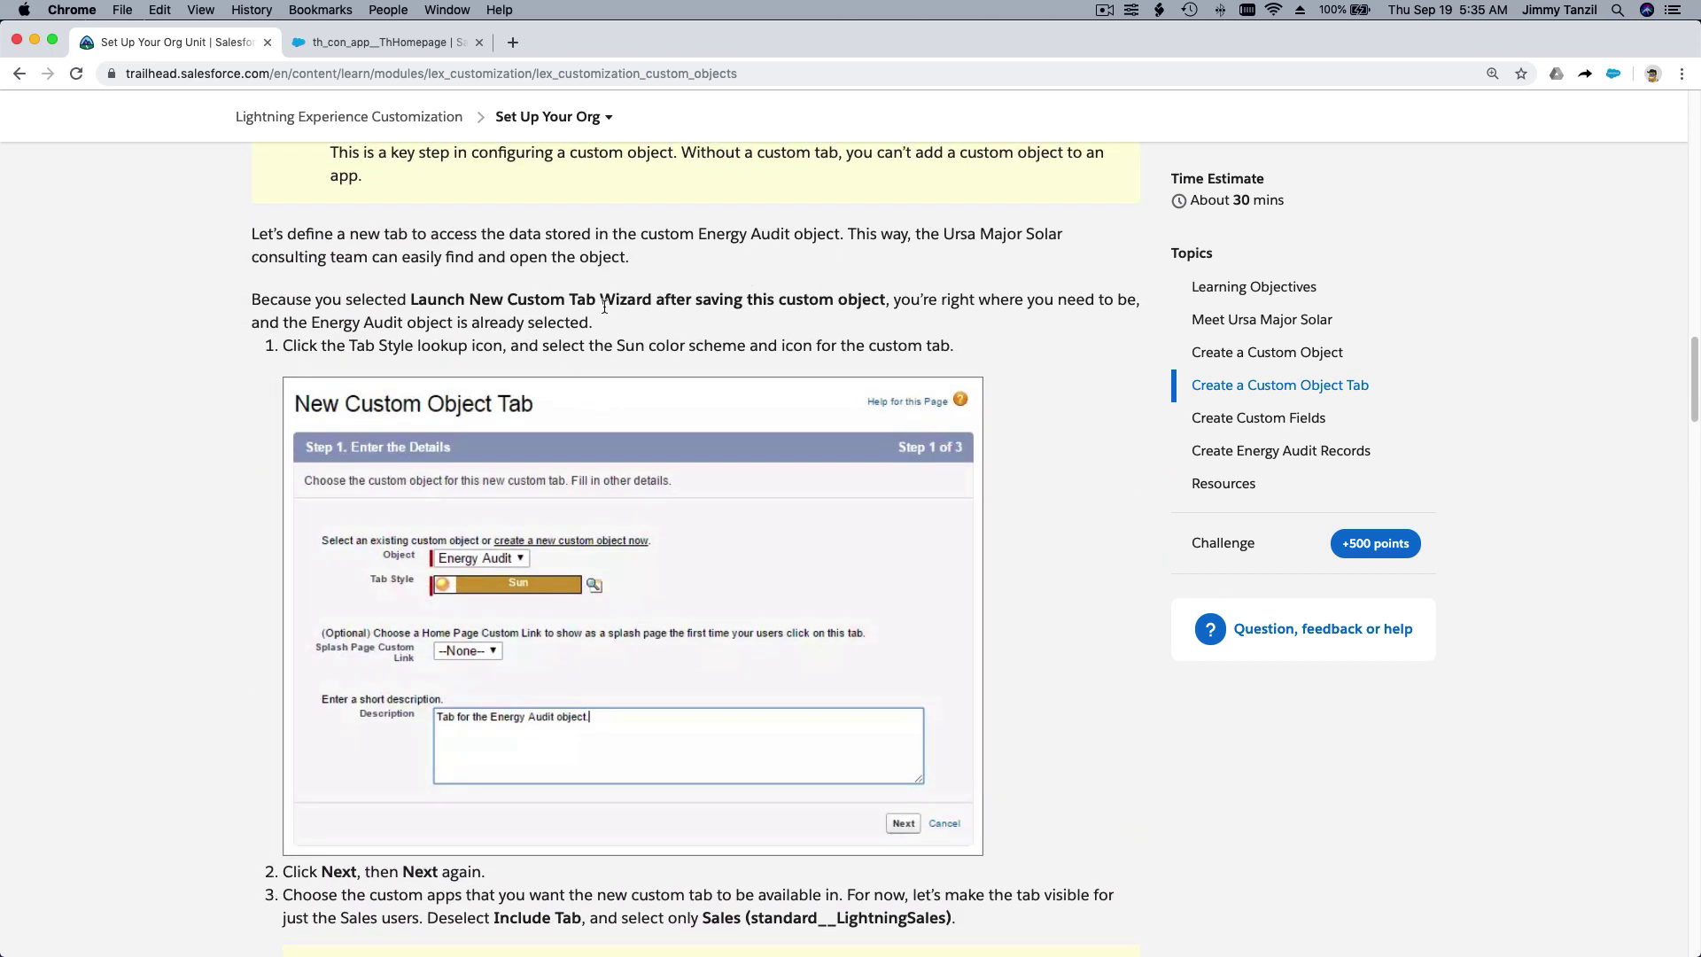
scroll(605, 306, down, 5)
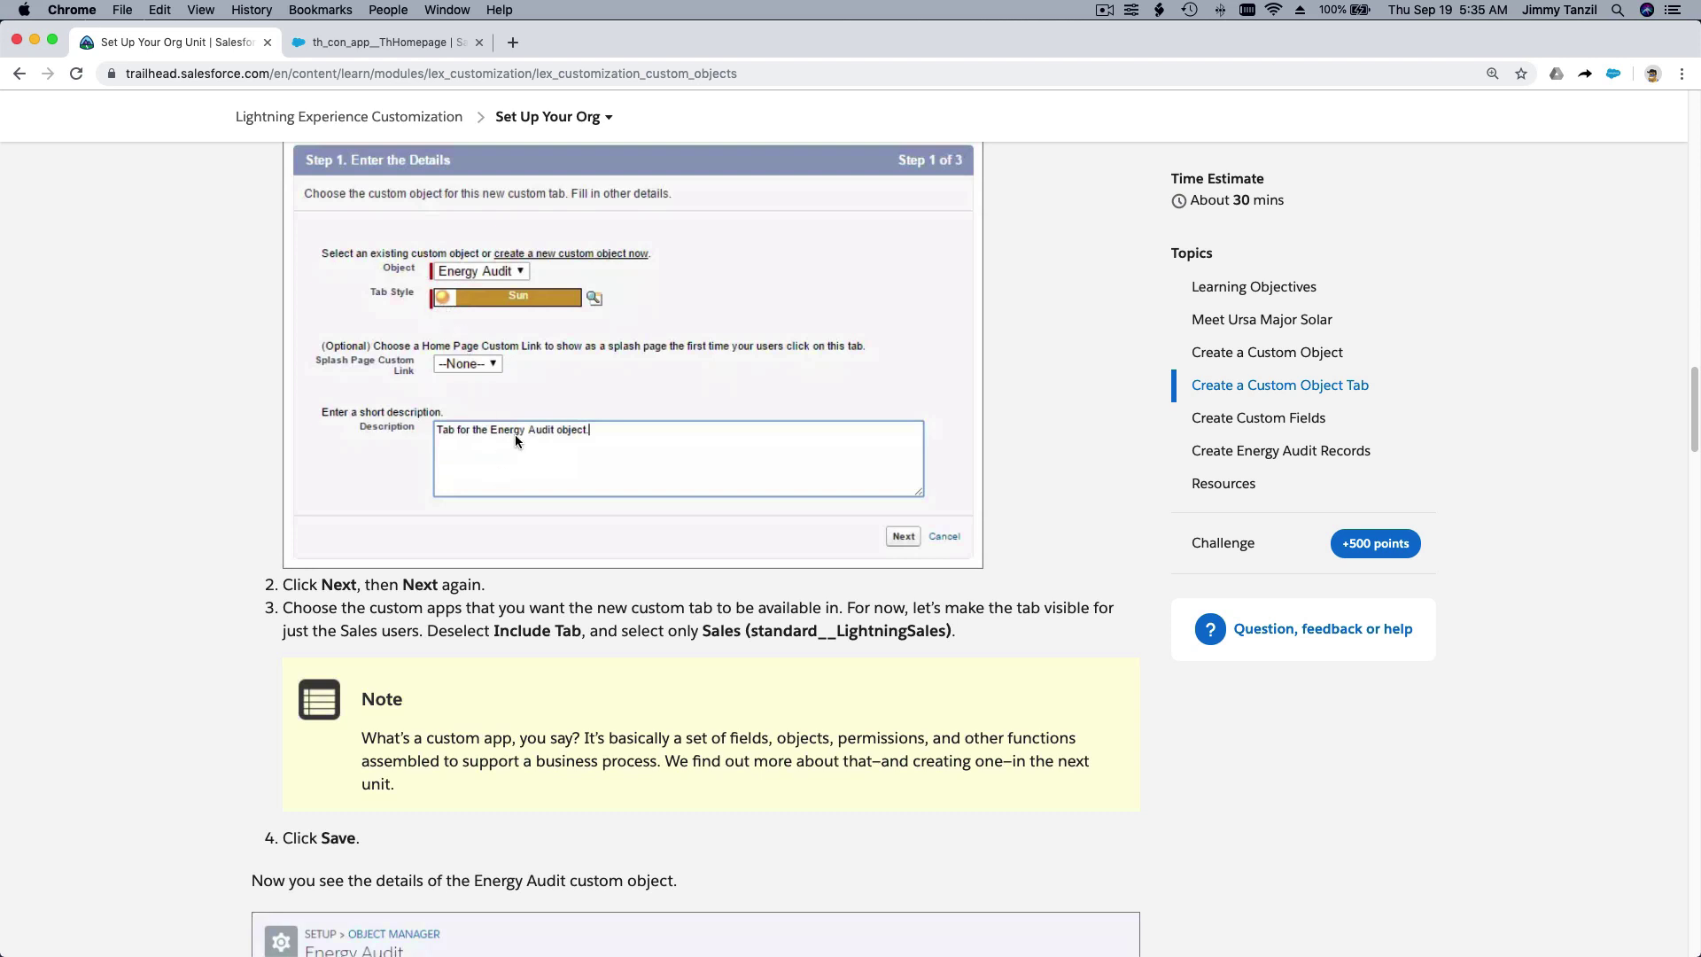
scroll(515, 440, down, 4)
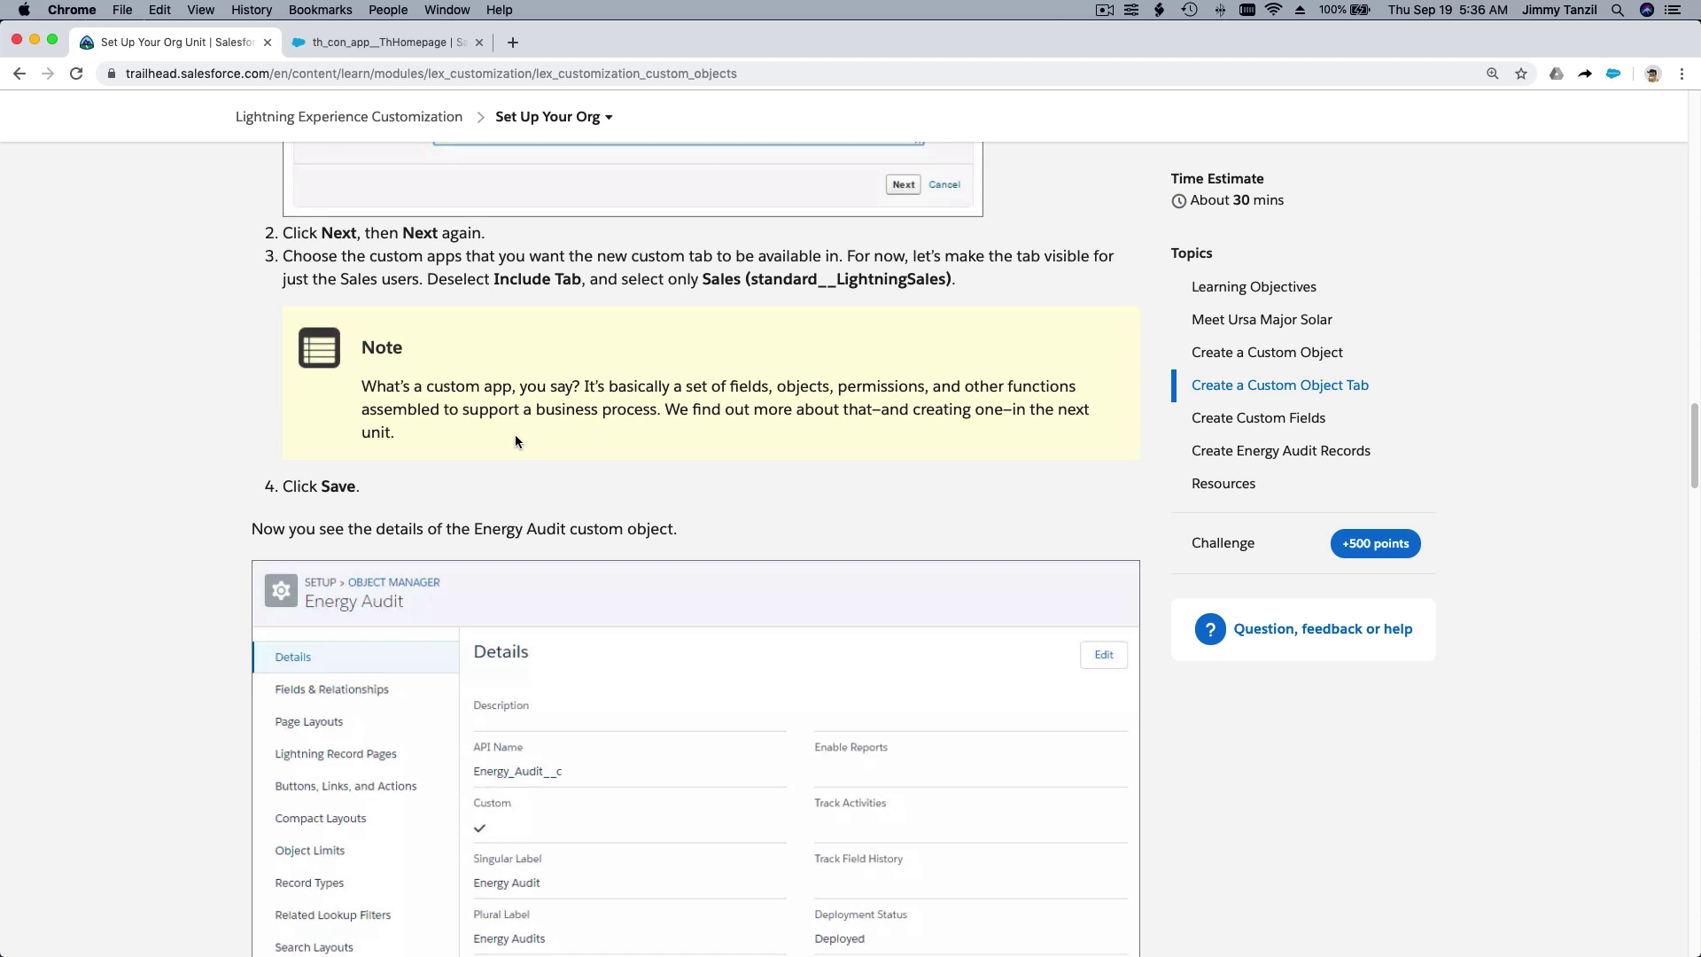
click(386, 56)
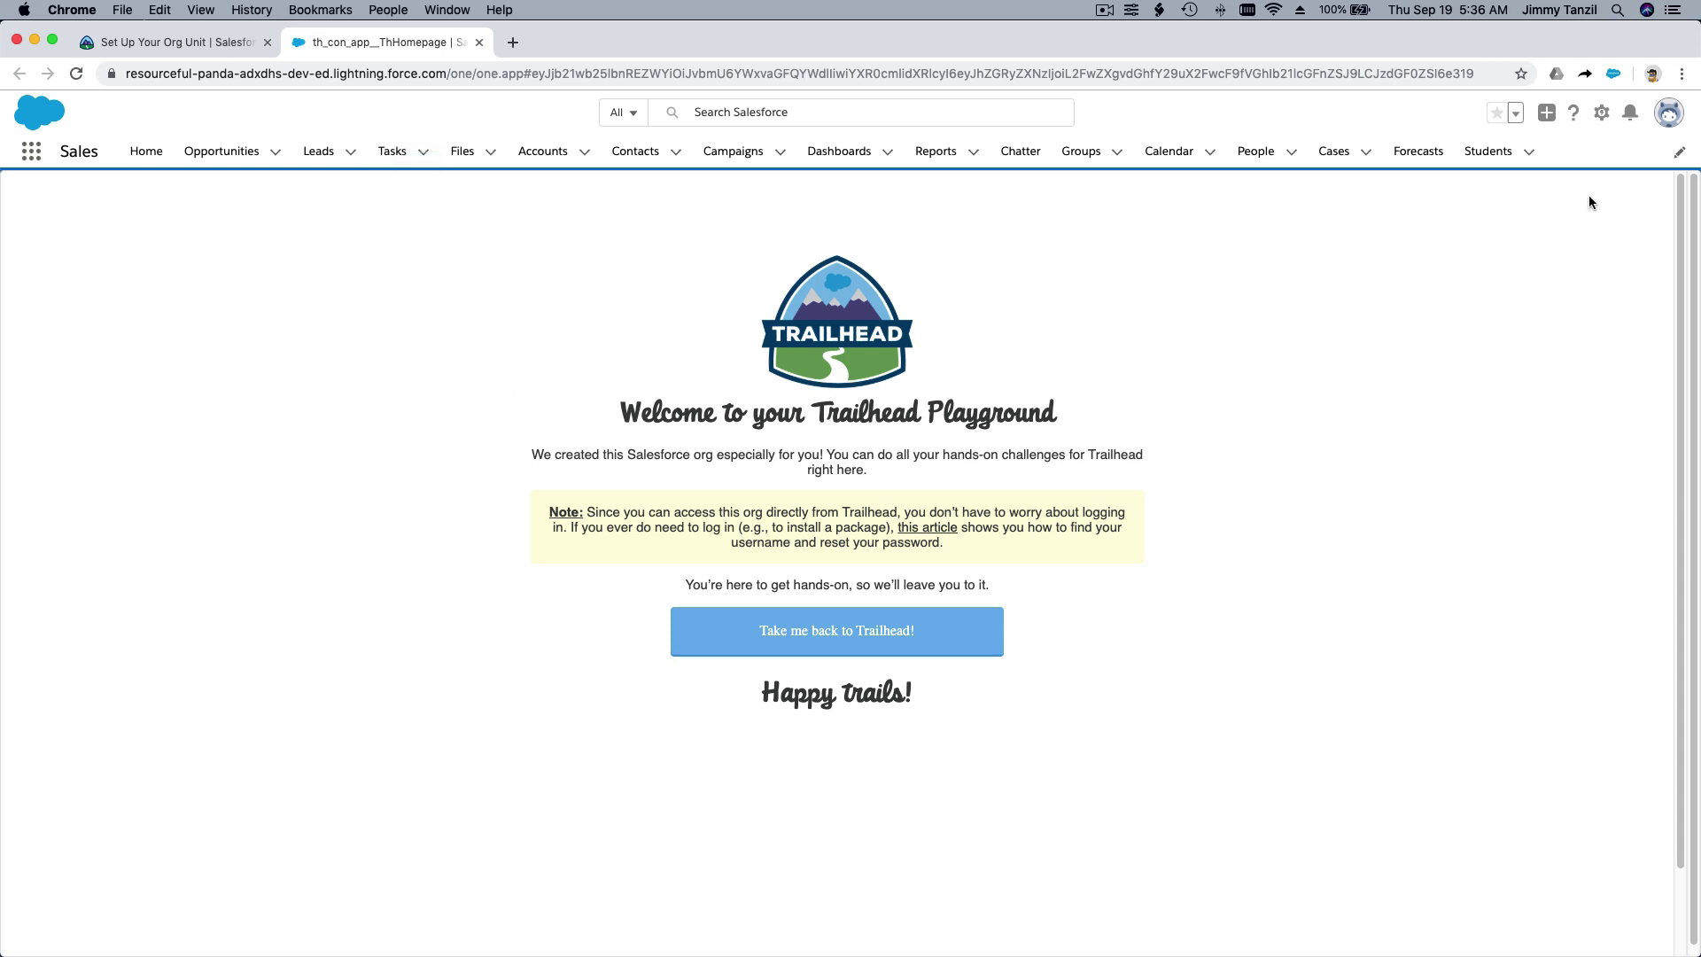
From Setup, list the org's objects in Object Manager and expand the Create menu
click(1604, 115)
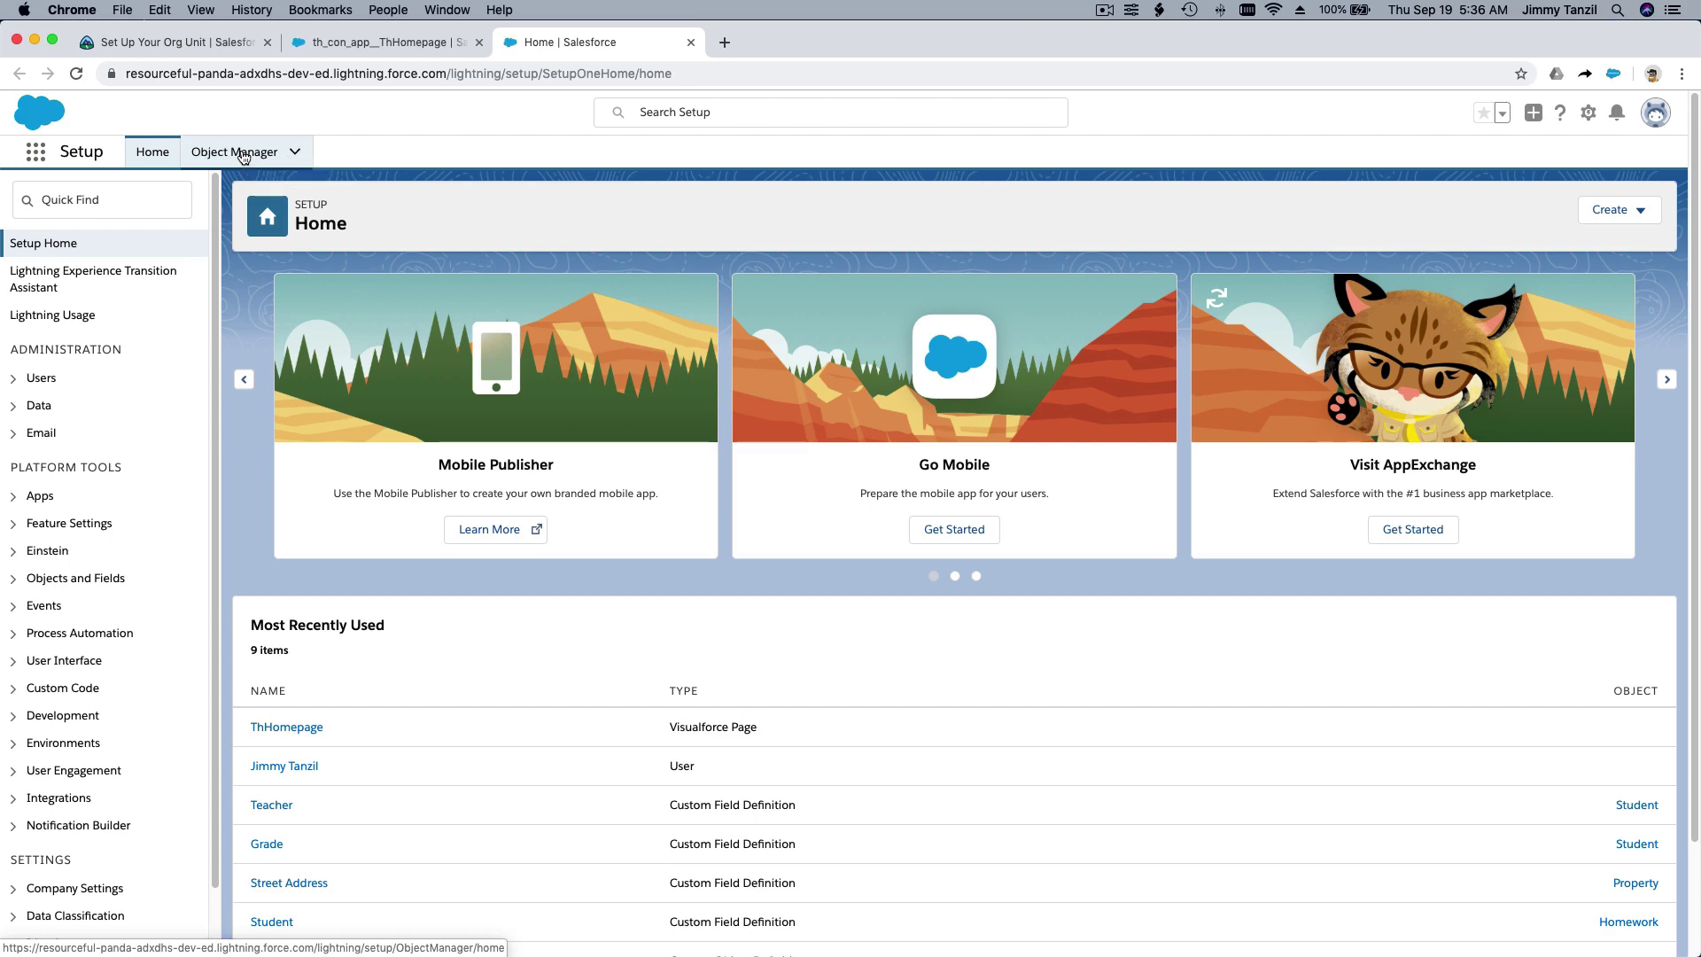
click(241, 157)
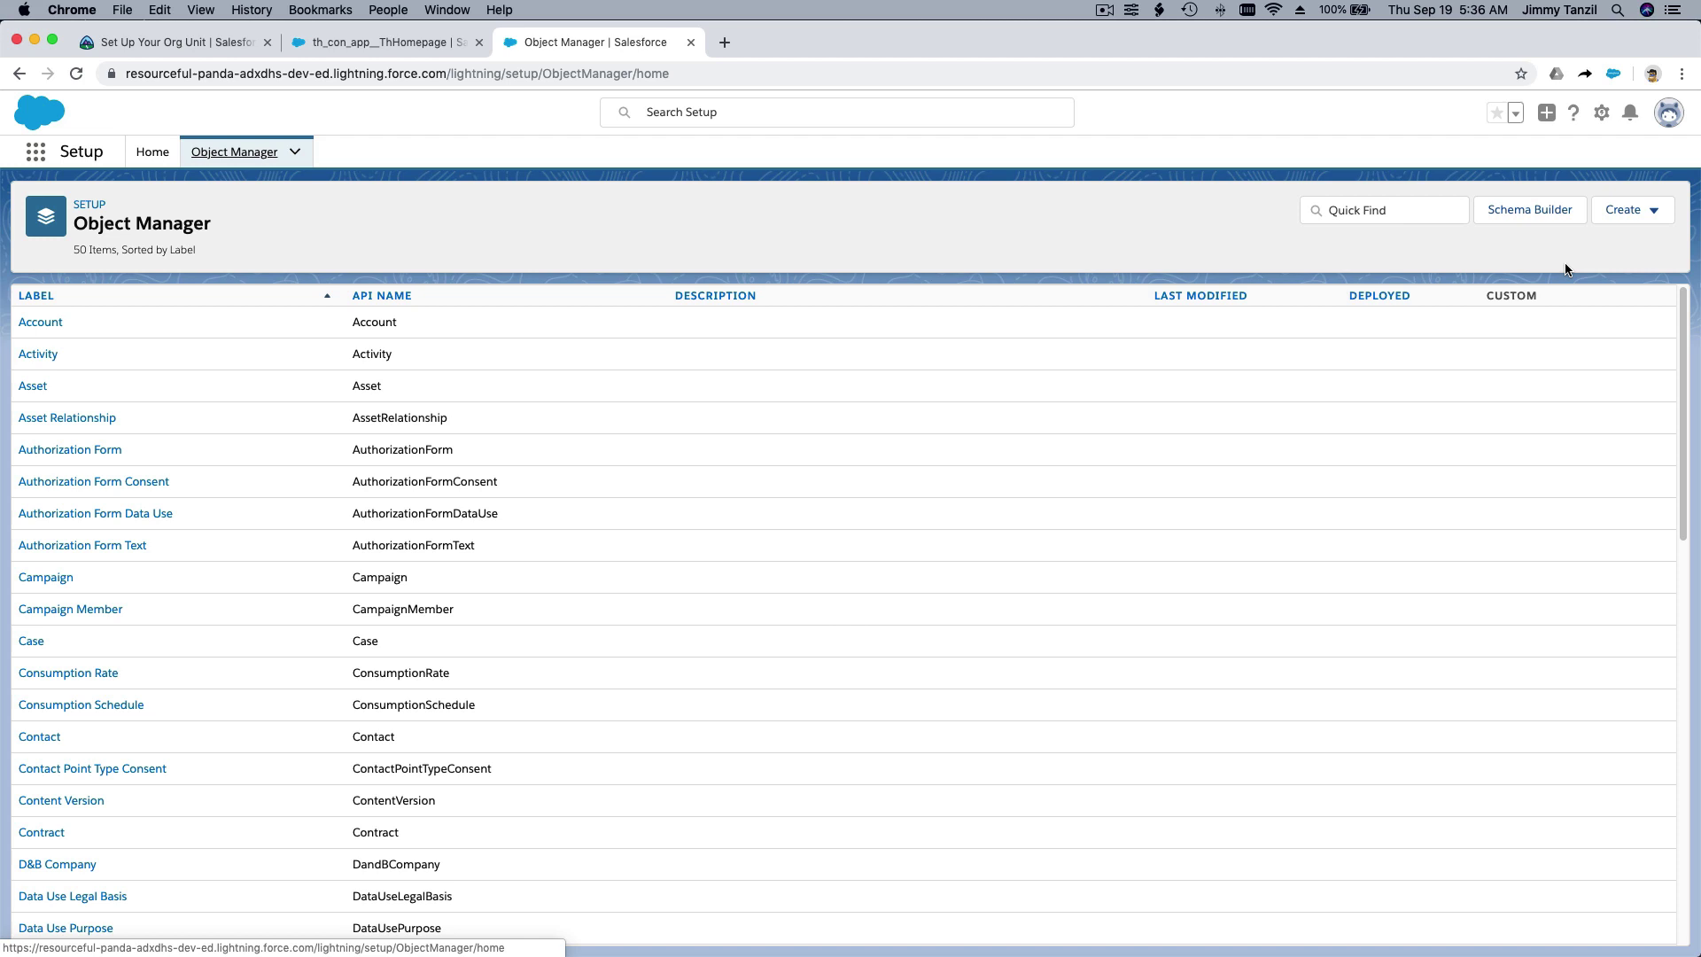
click(1635, 226)
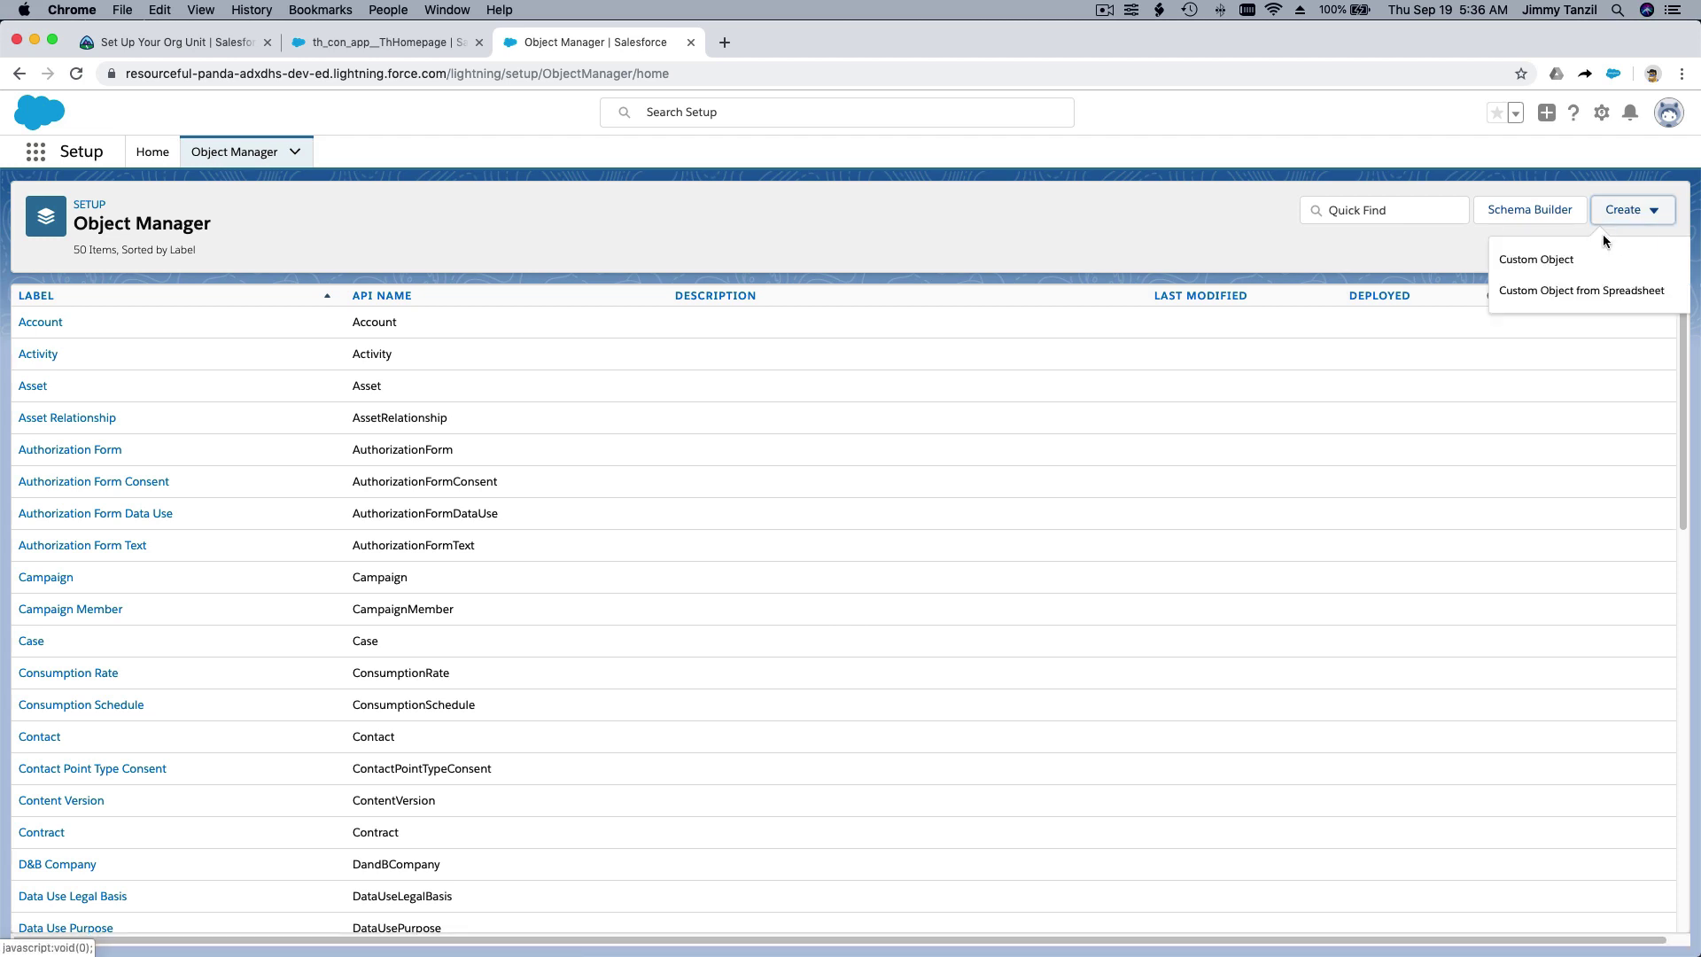
Start a new custom object labelled Energy Audit with plural label Energy Audits
click(1561, 269)
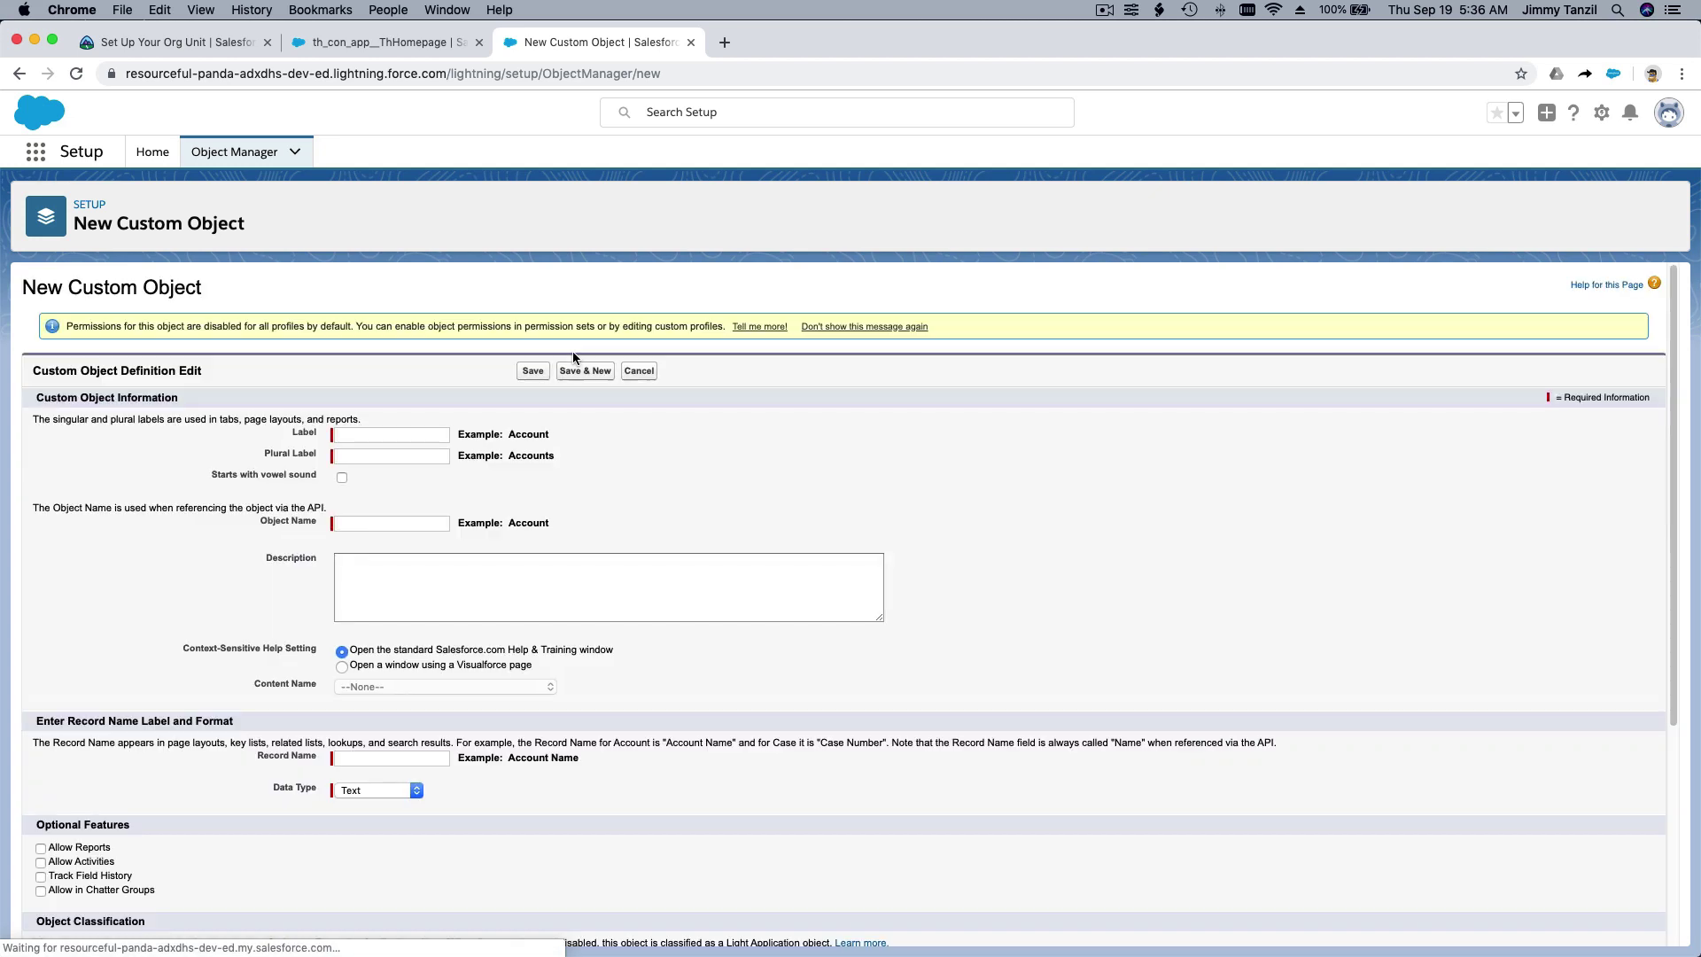
text(E)
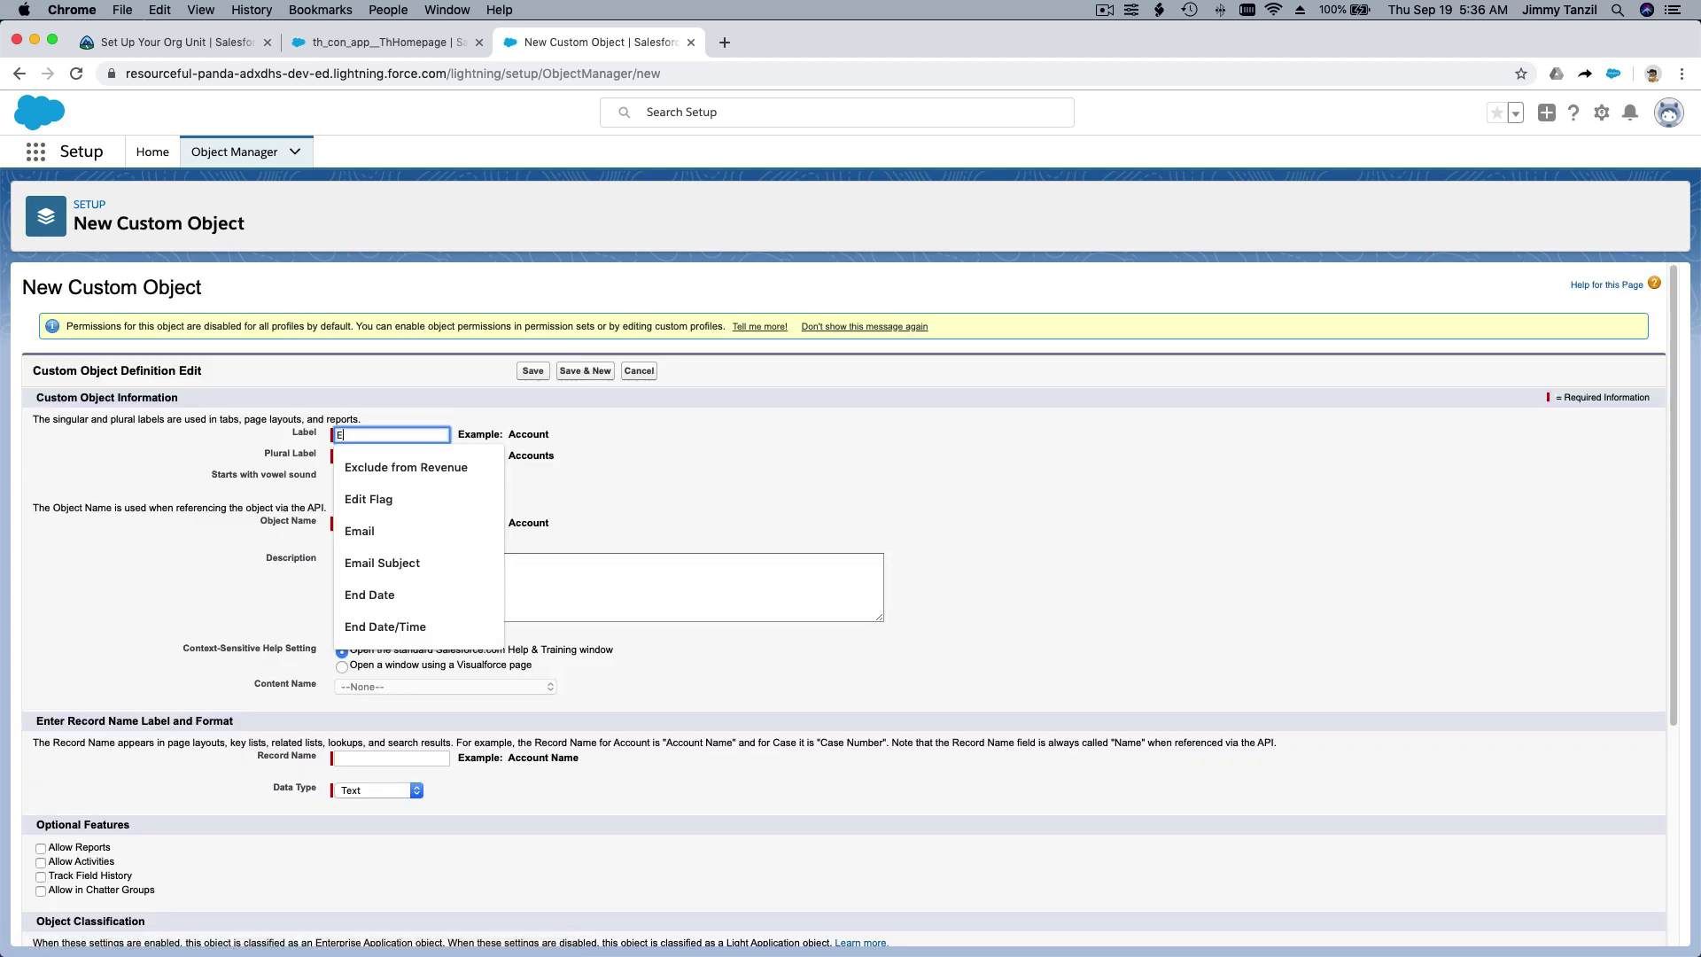
text(nergy Audit)
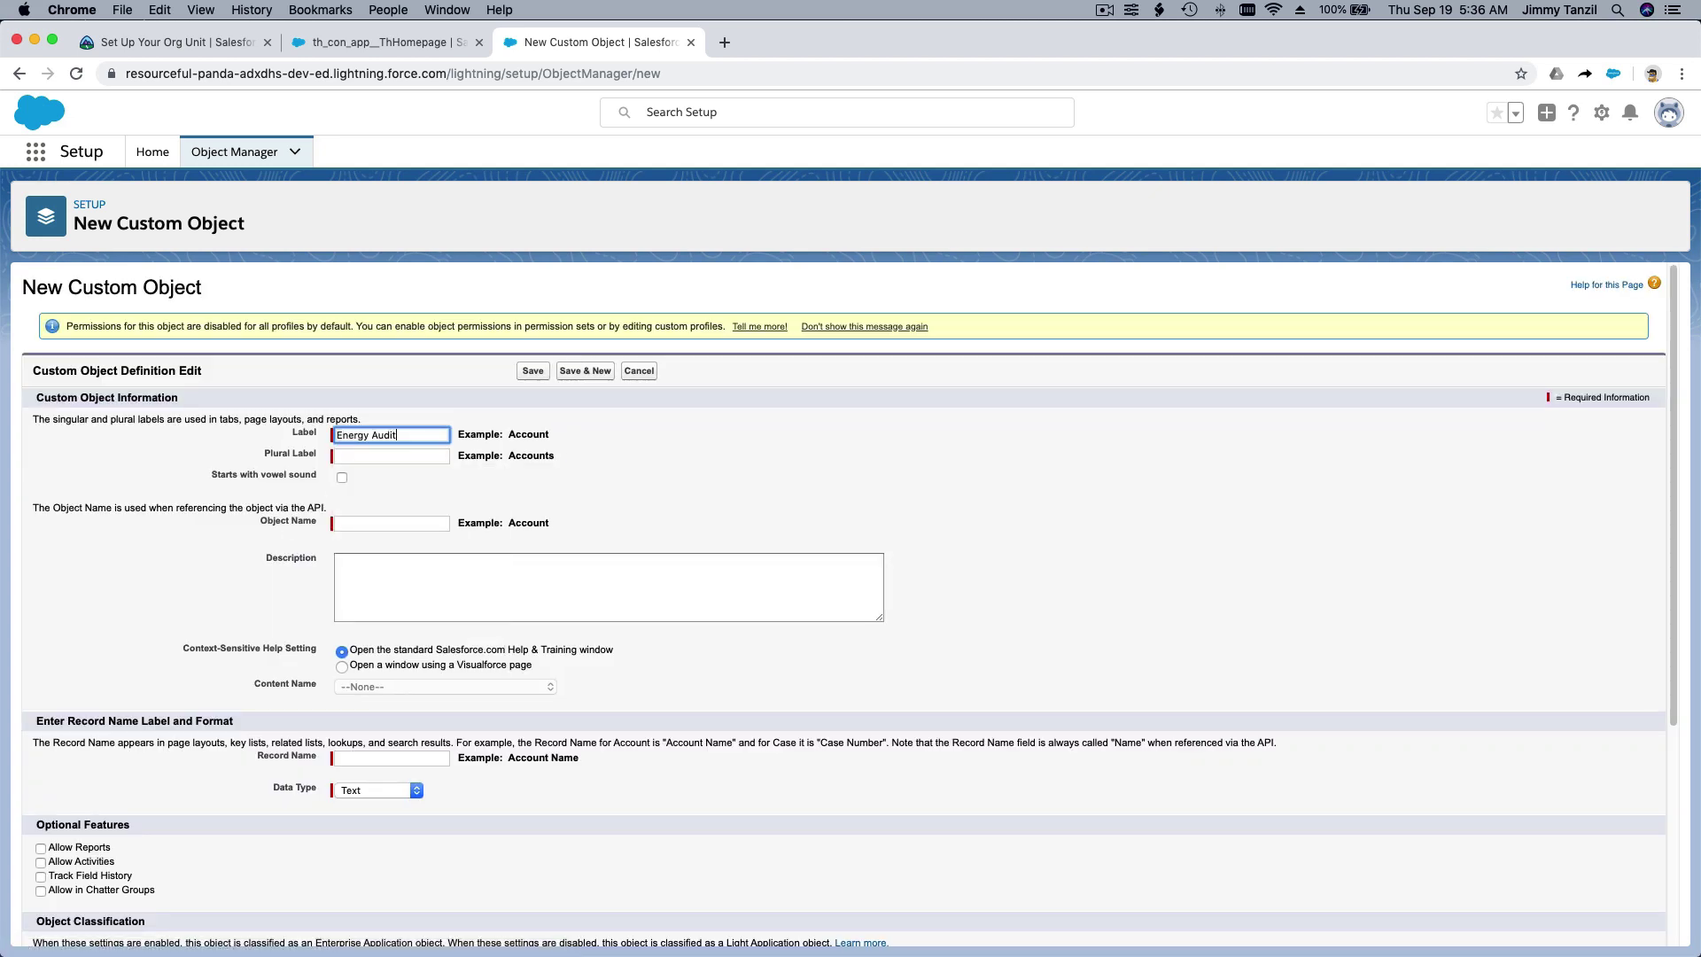
key(Tab)
text(En)
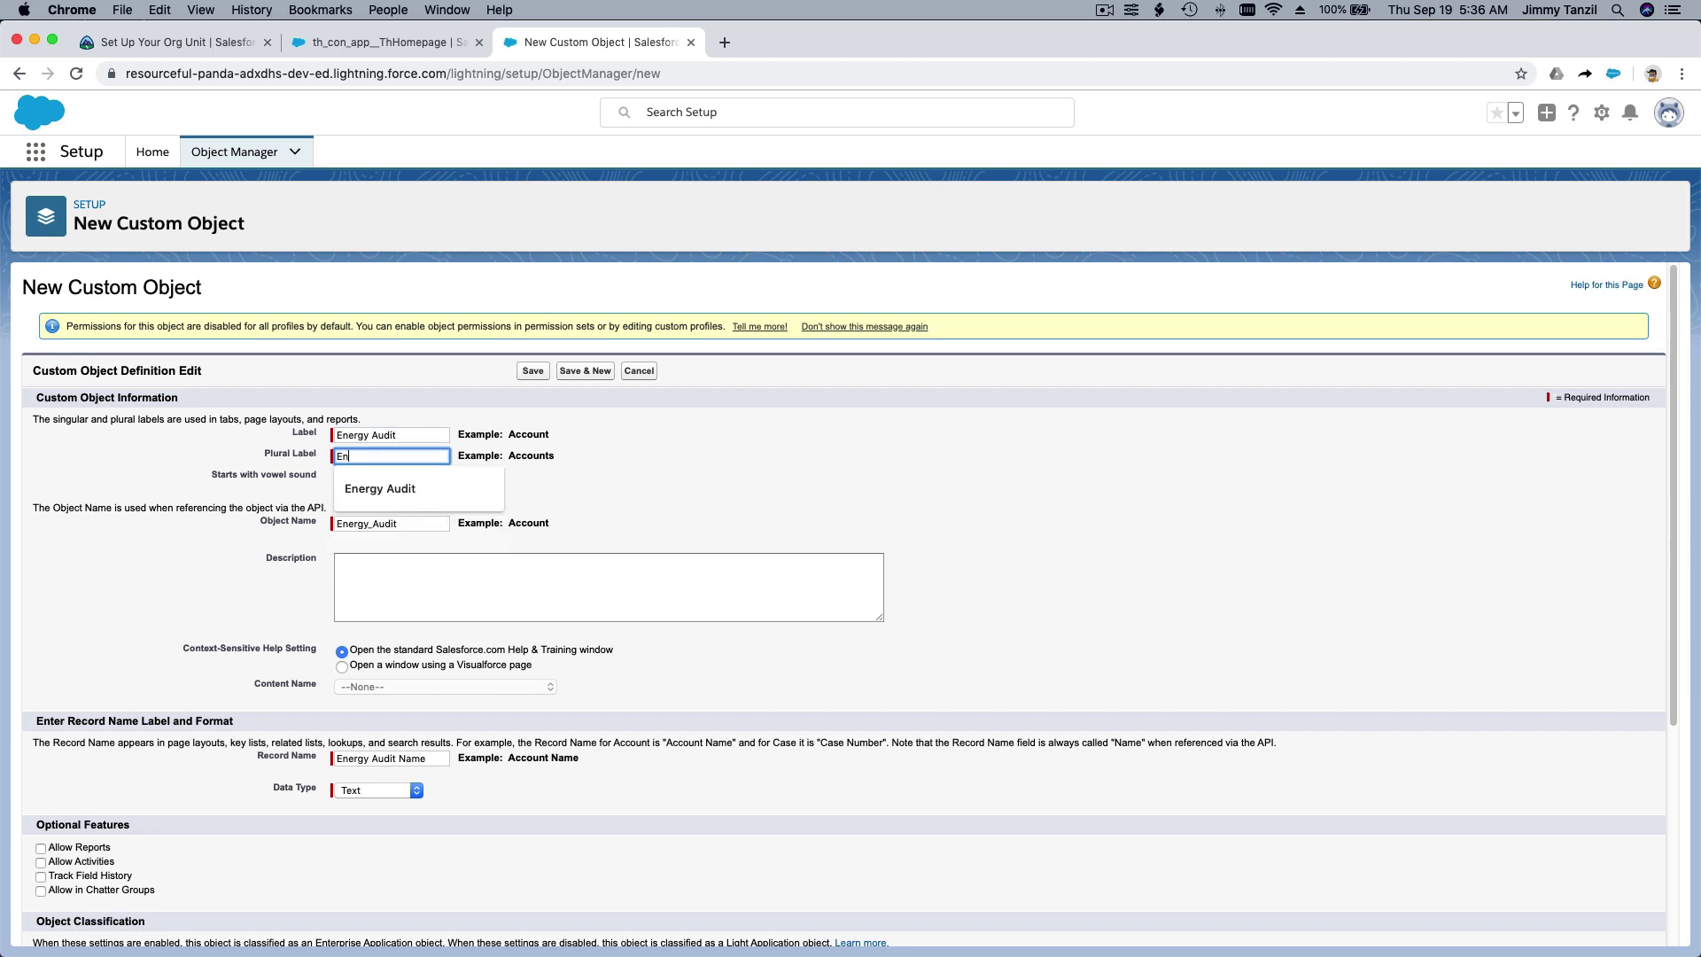
text(ergy Audits)
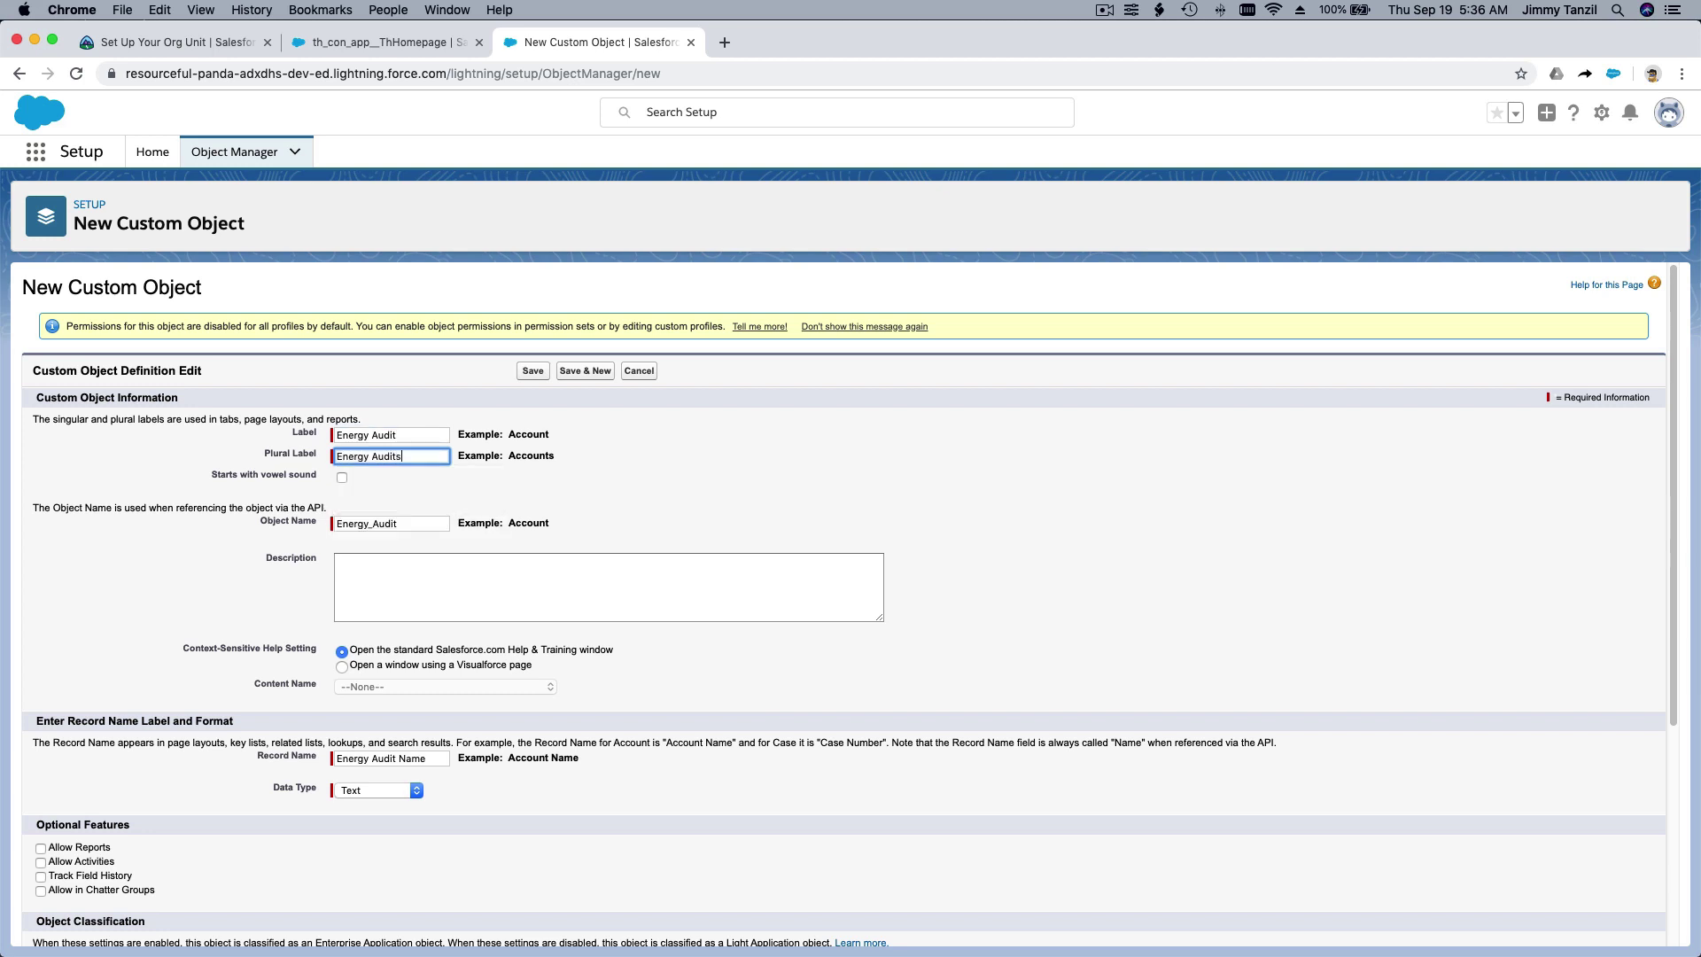
key(Tab)
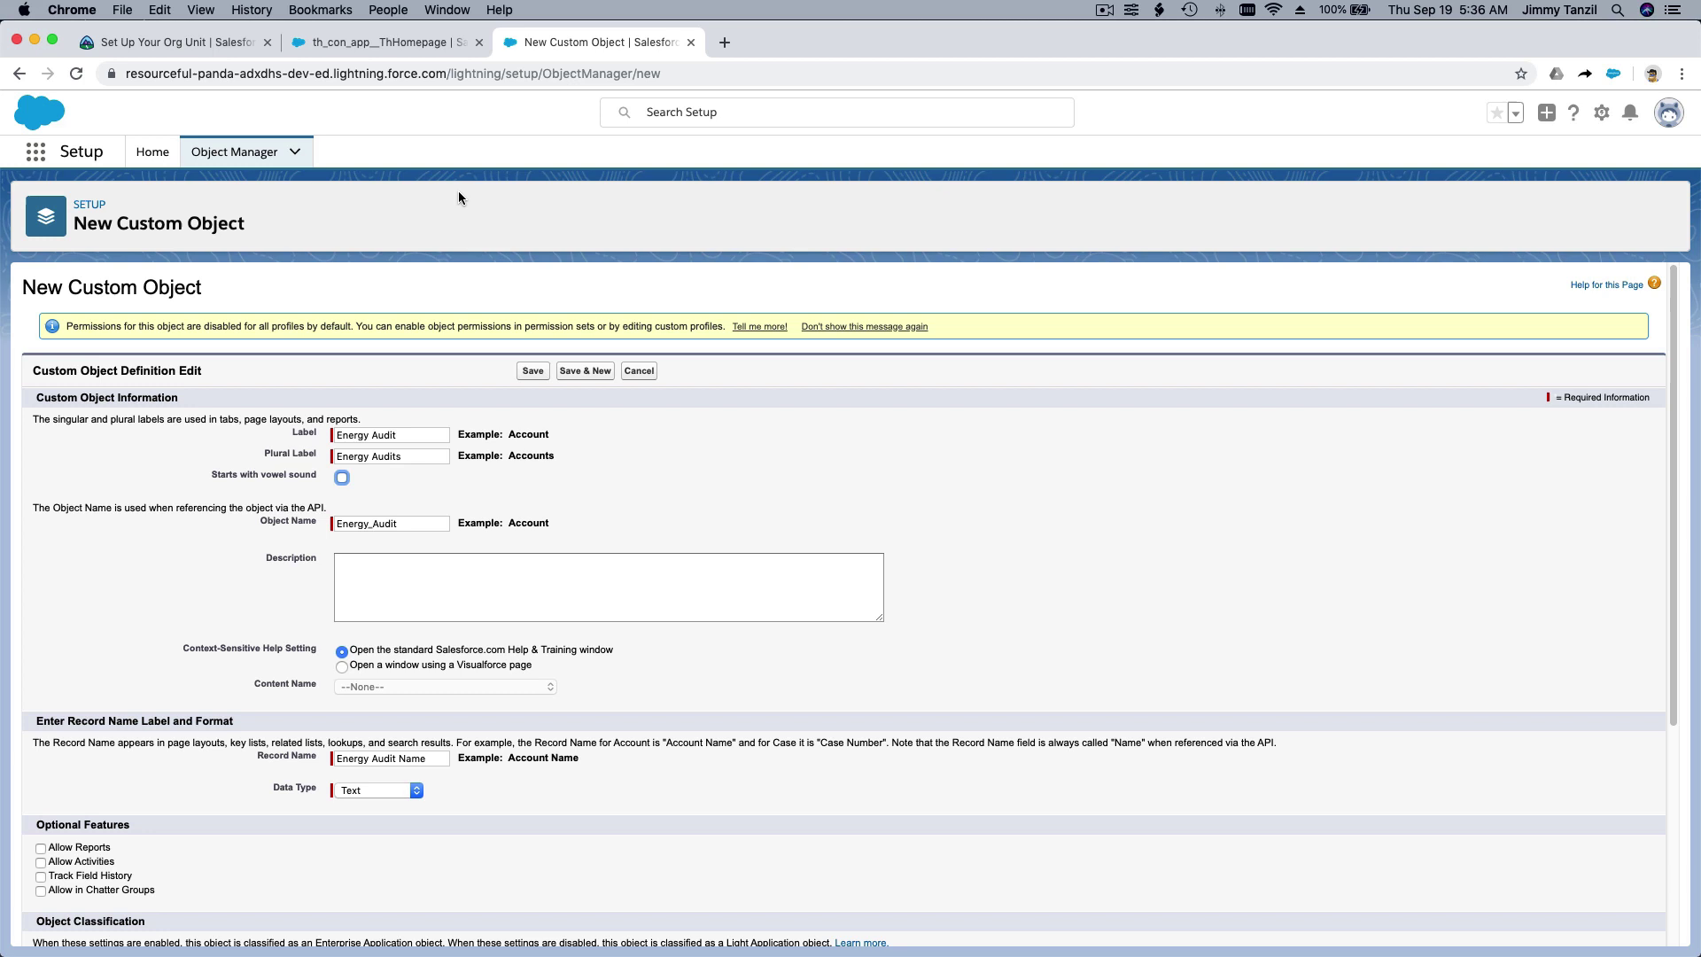
Mark the Energy Audit label as starting with a vowel sound, per the tutorial
click(237, 46)
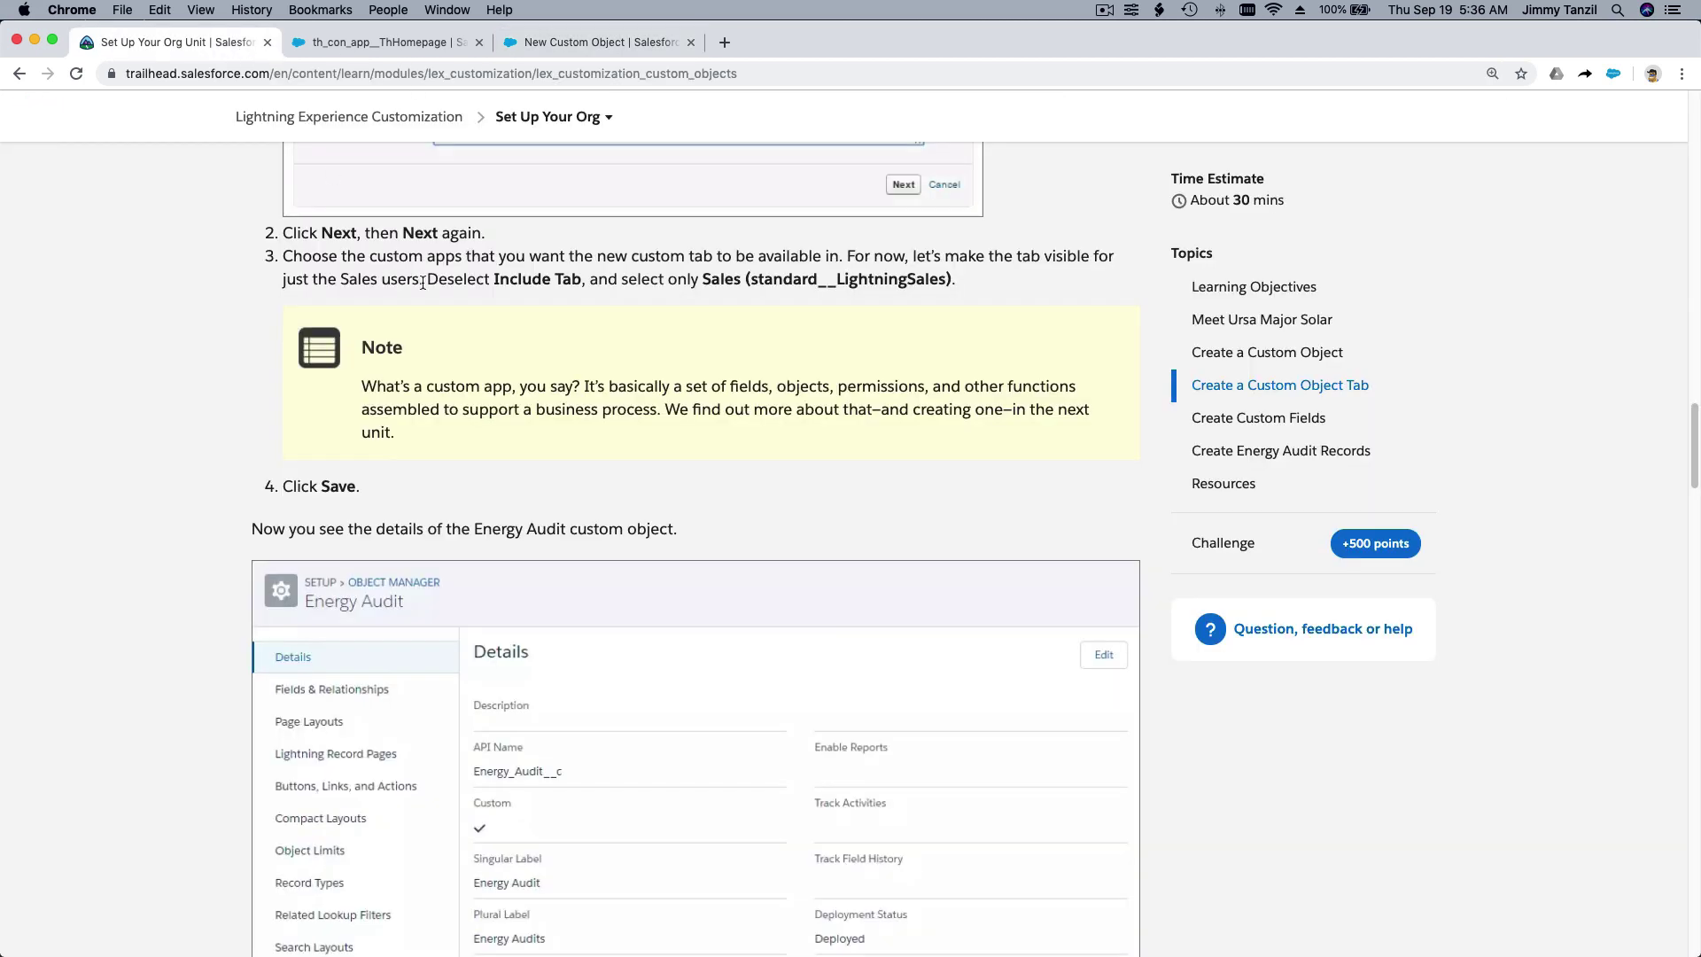
scroll(422, 282, up, 5)
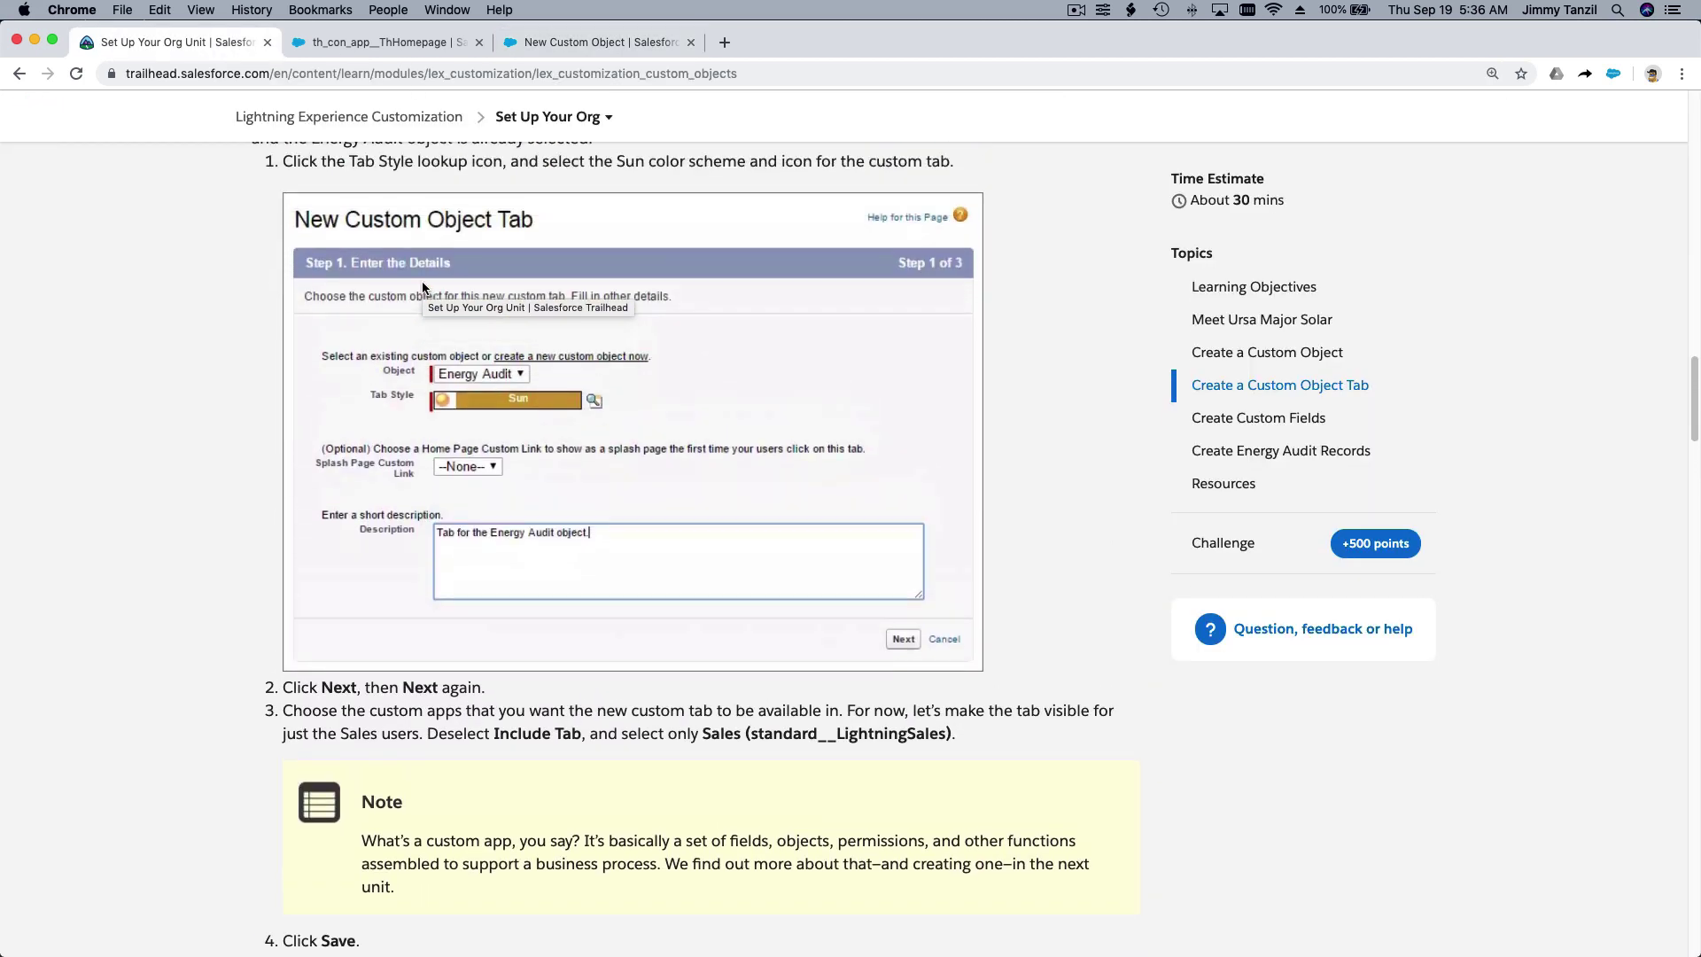
scroll(422, 282, up, 12)
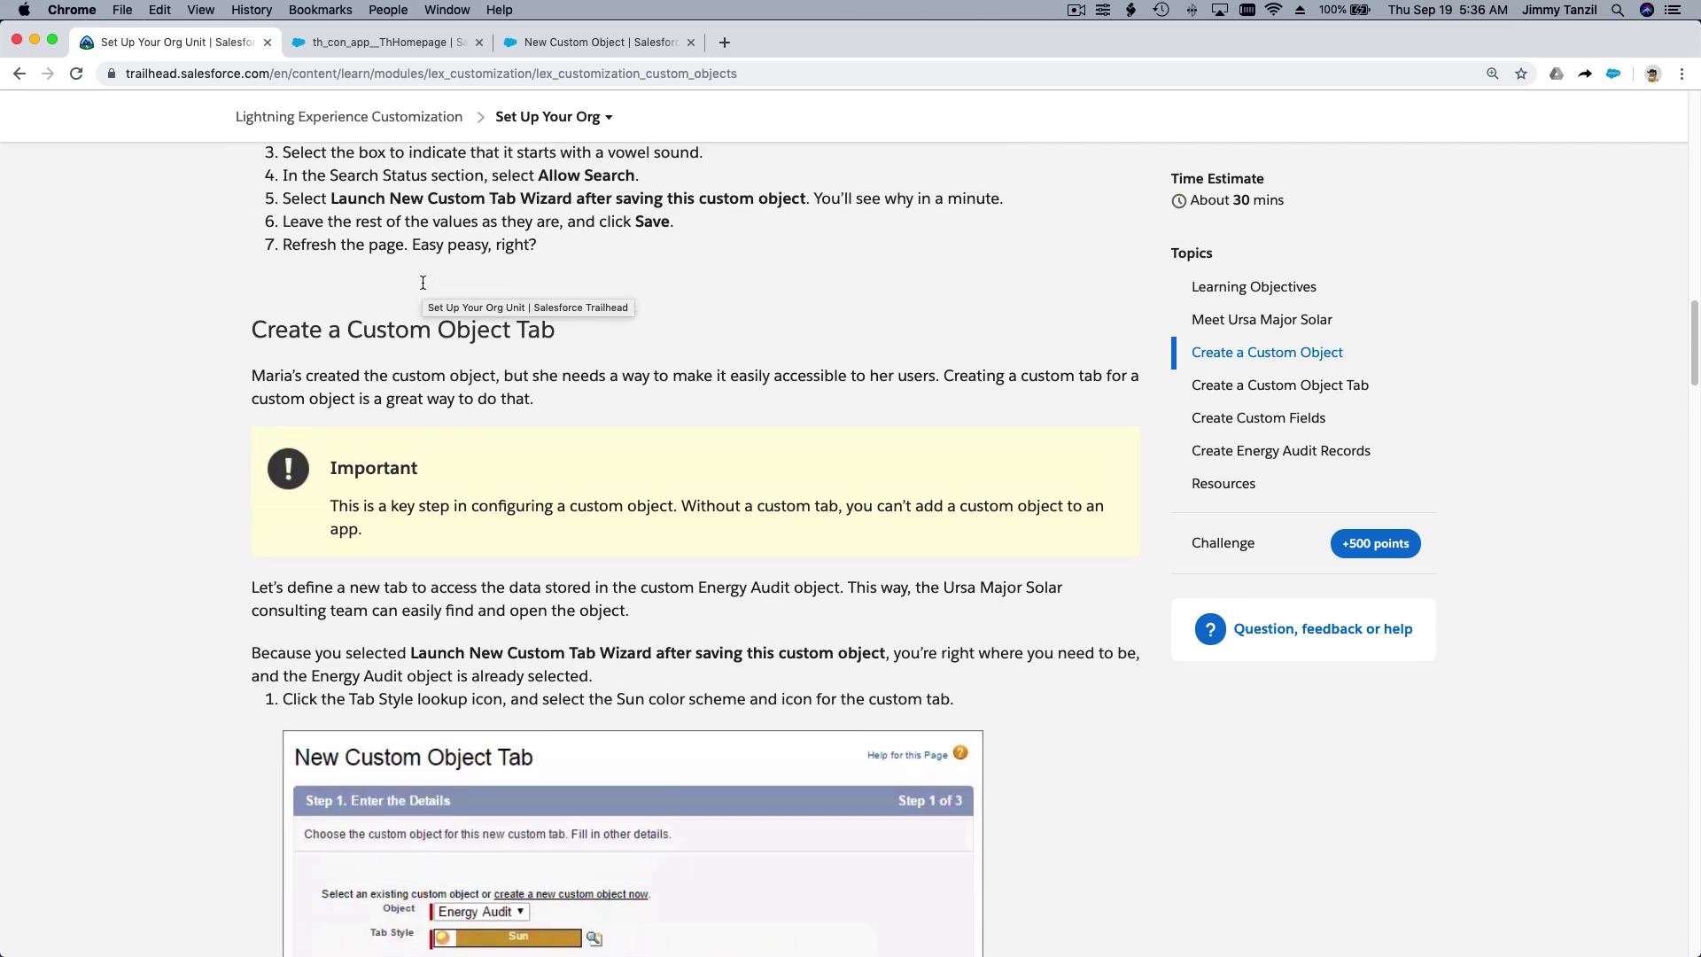
scroll(422, 280, up, 2)
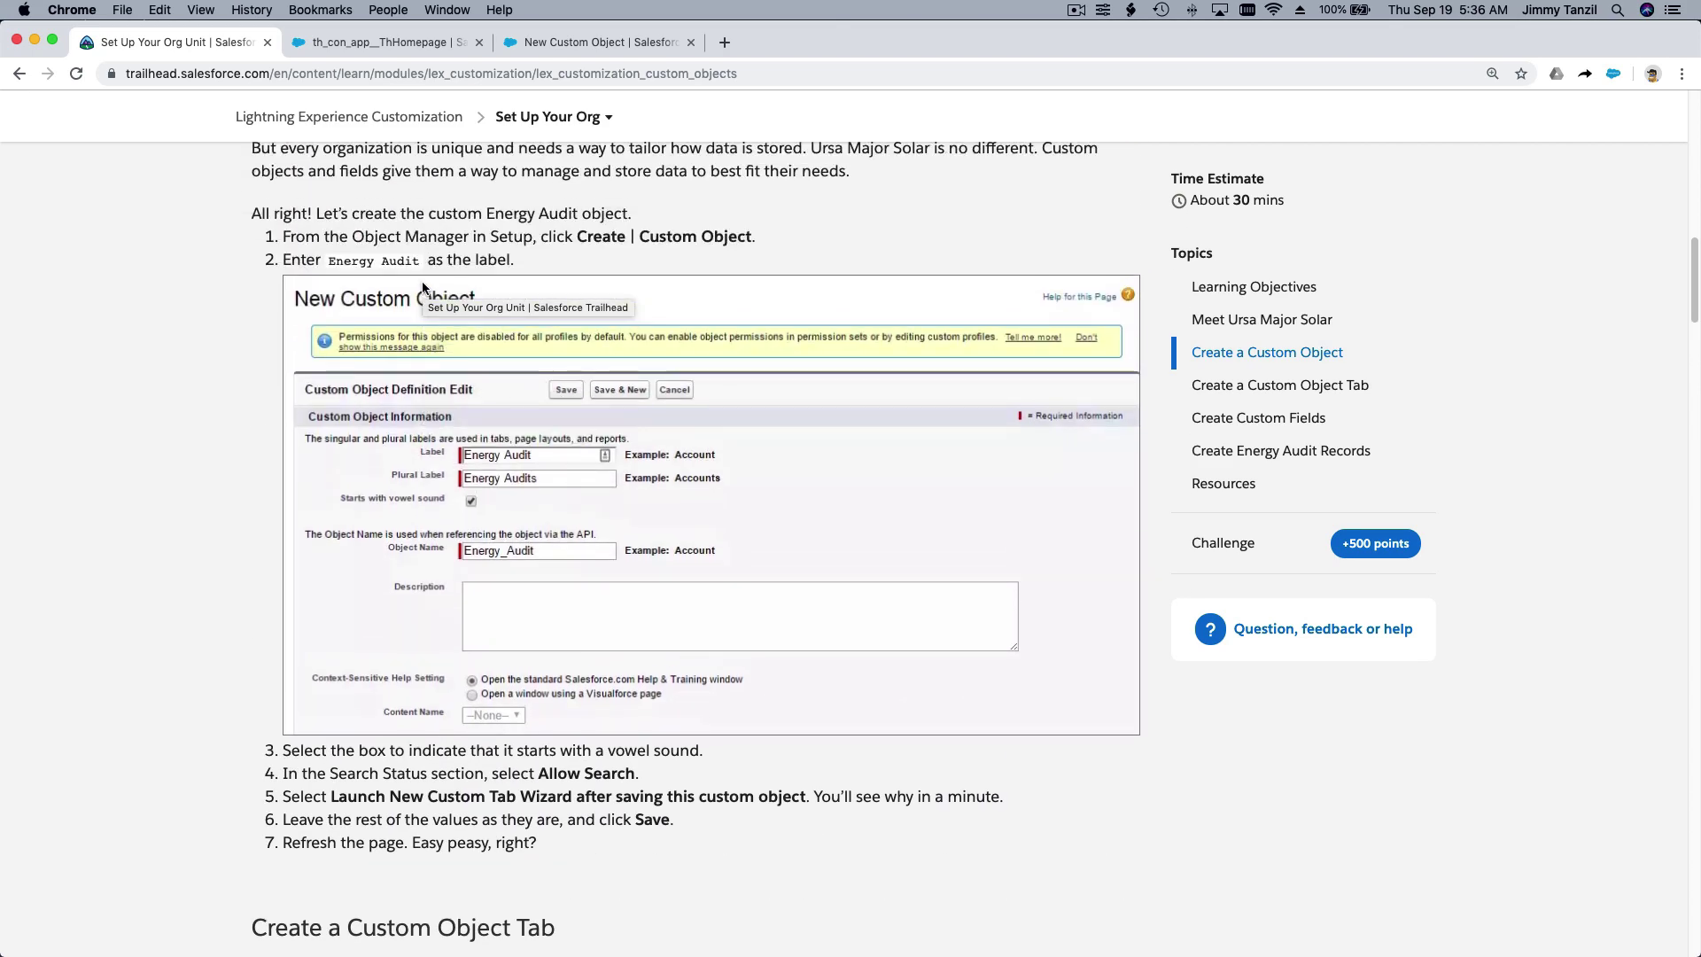
click(572, 42)
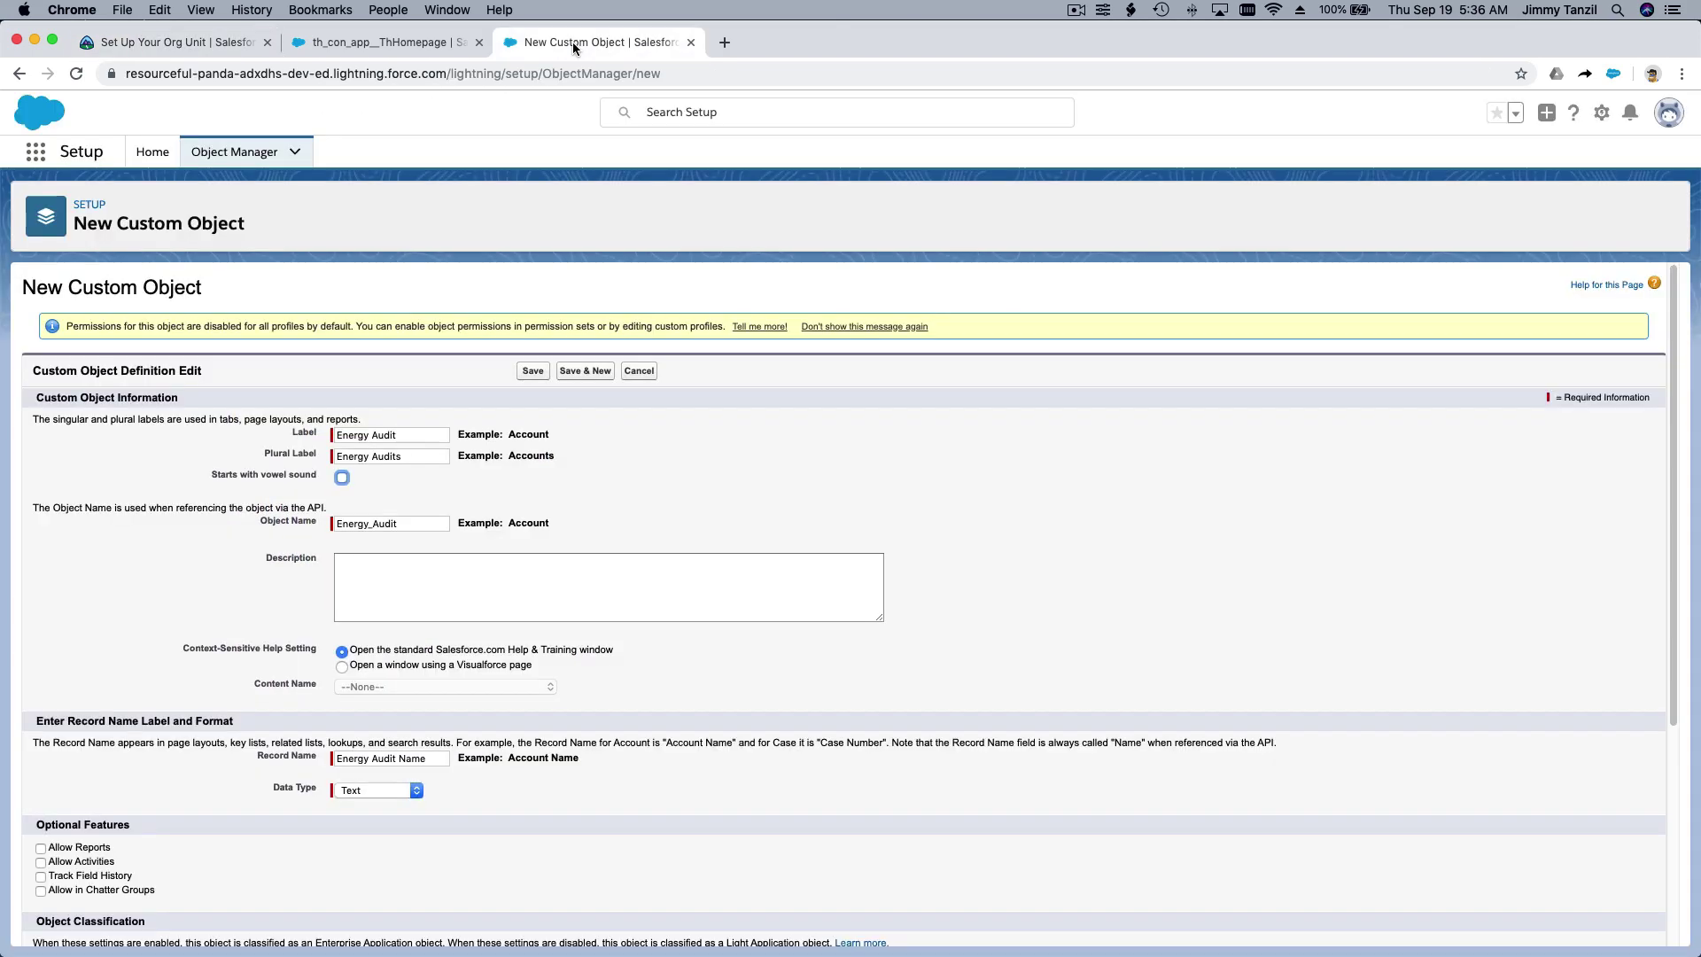
click(345, 479)
click(171, 47)
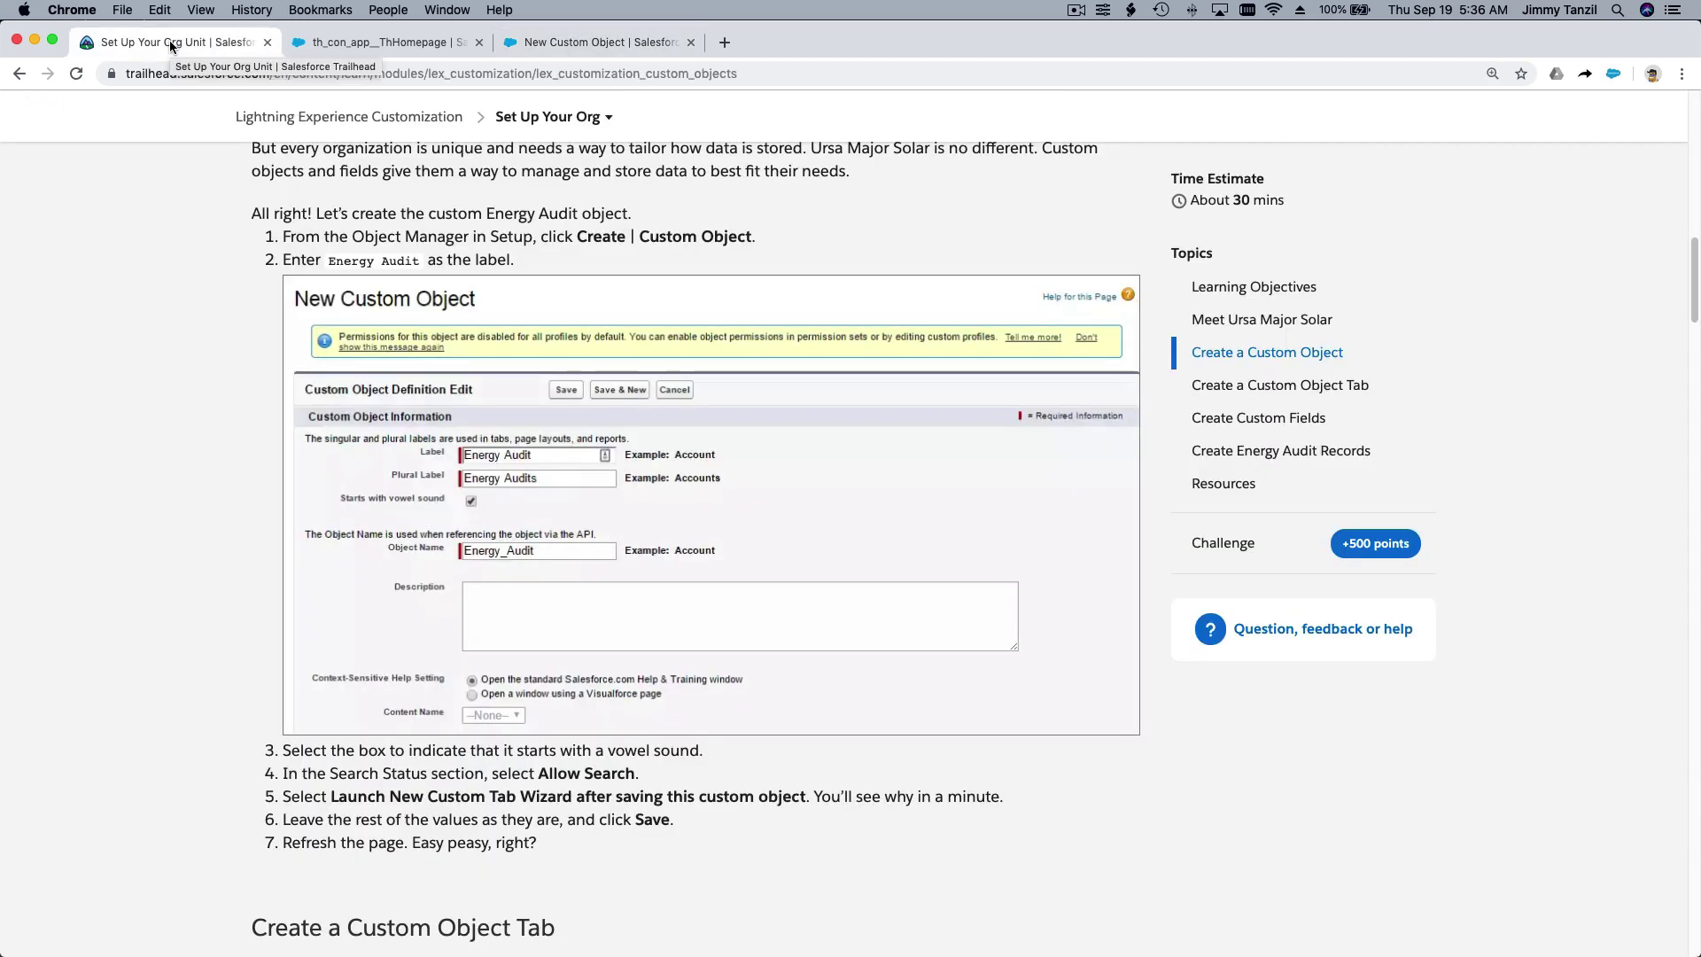
click(537, 44)
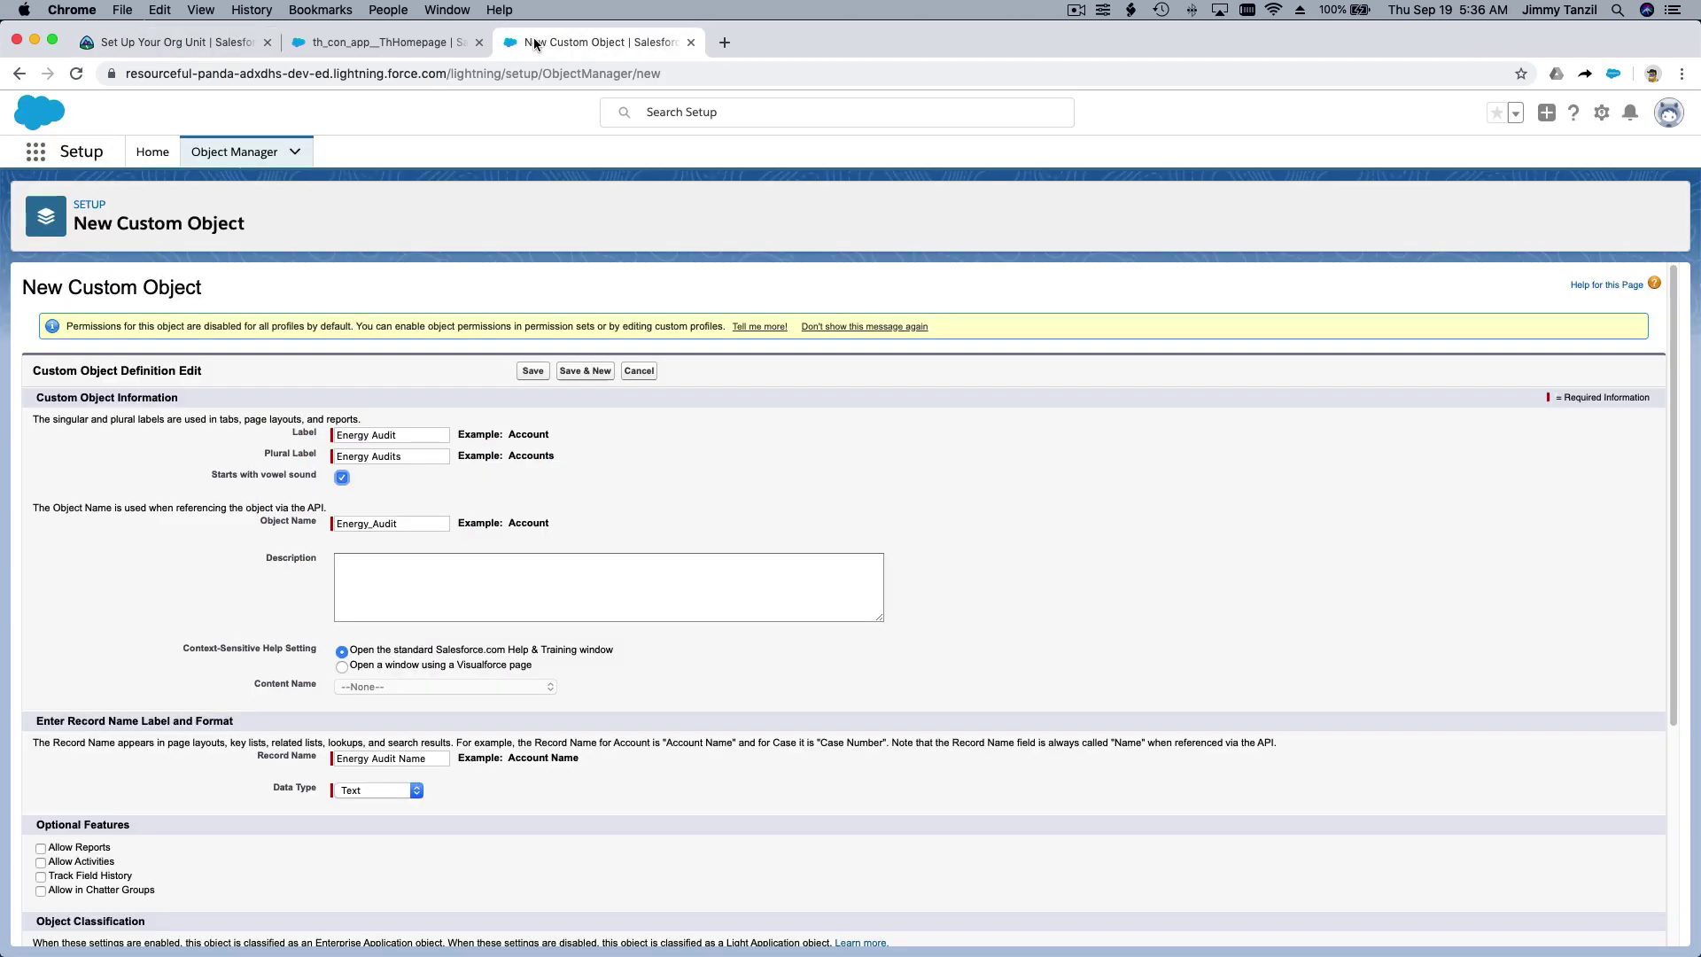
Enable launching the New Custom Tab wizard after saving the object
scroll(535, 323, down, 3)
scroll(535, 324, down, 4)
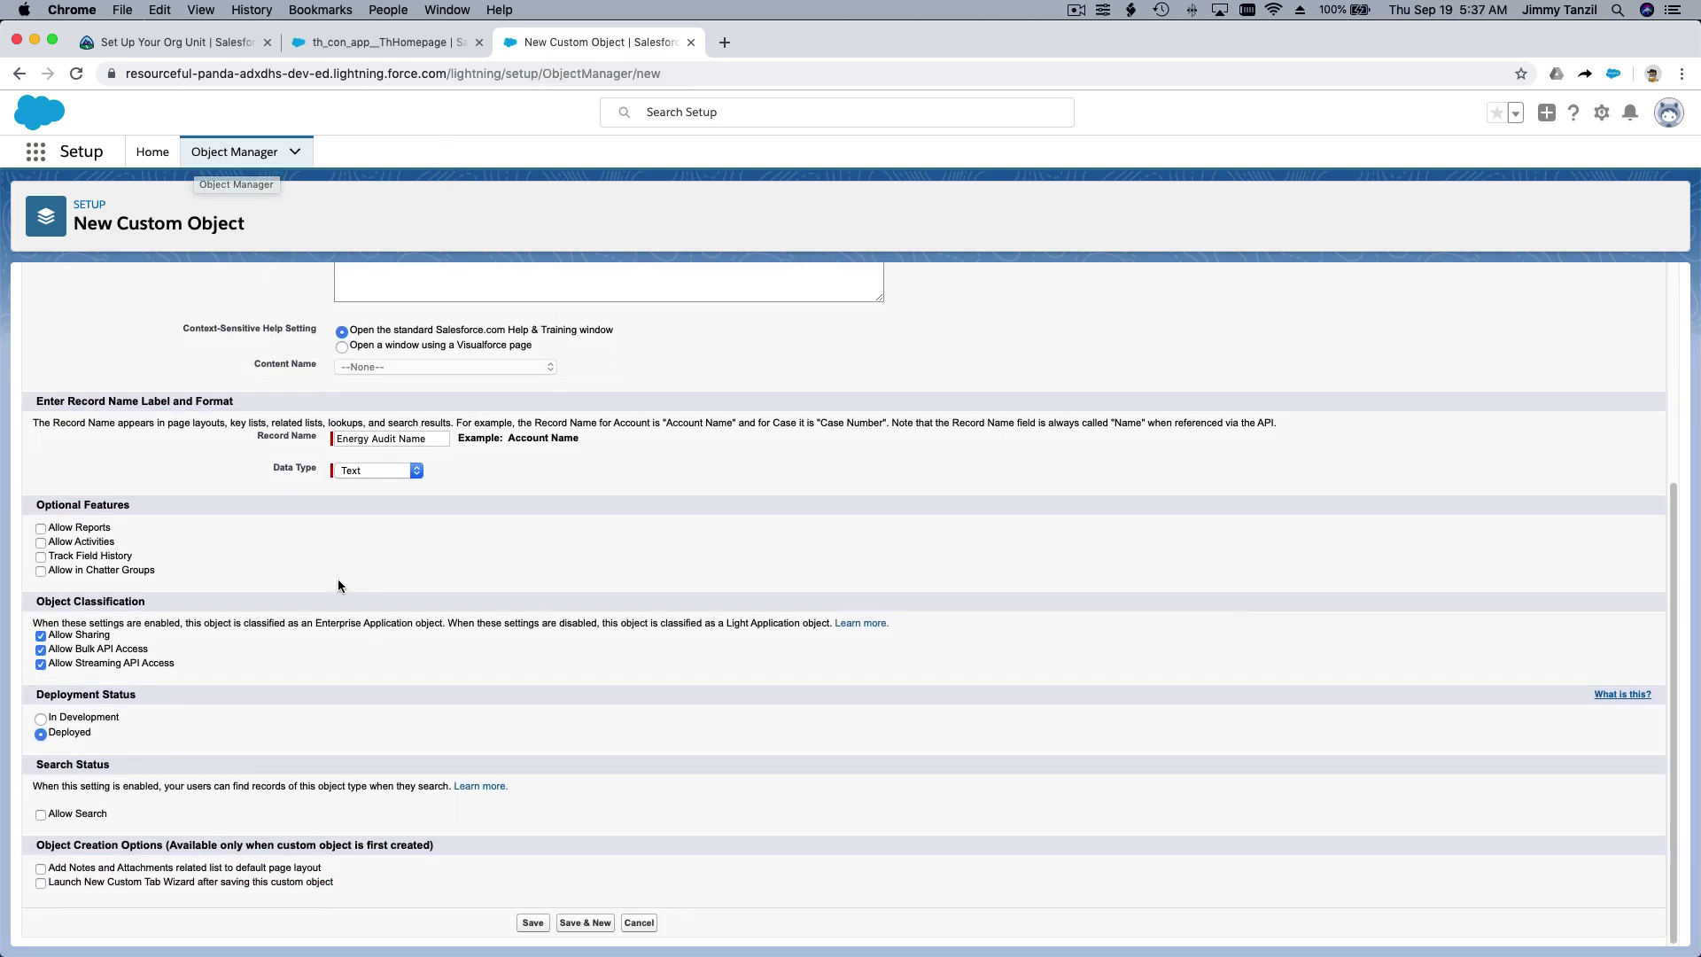
click(140, 881)
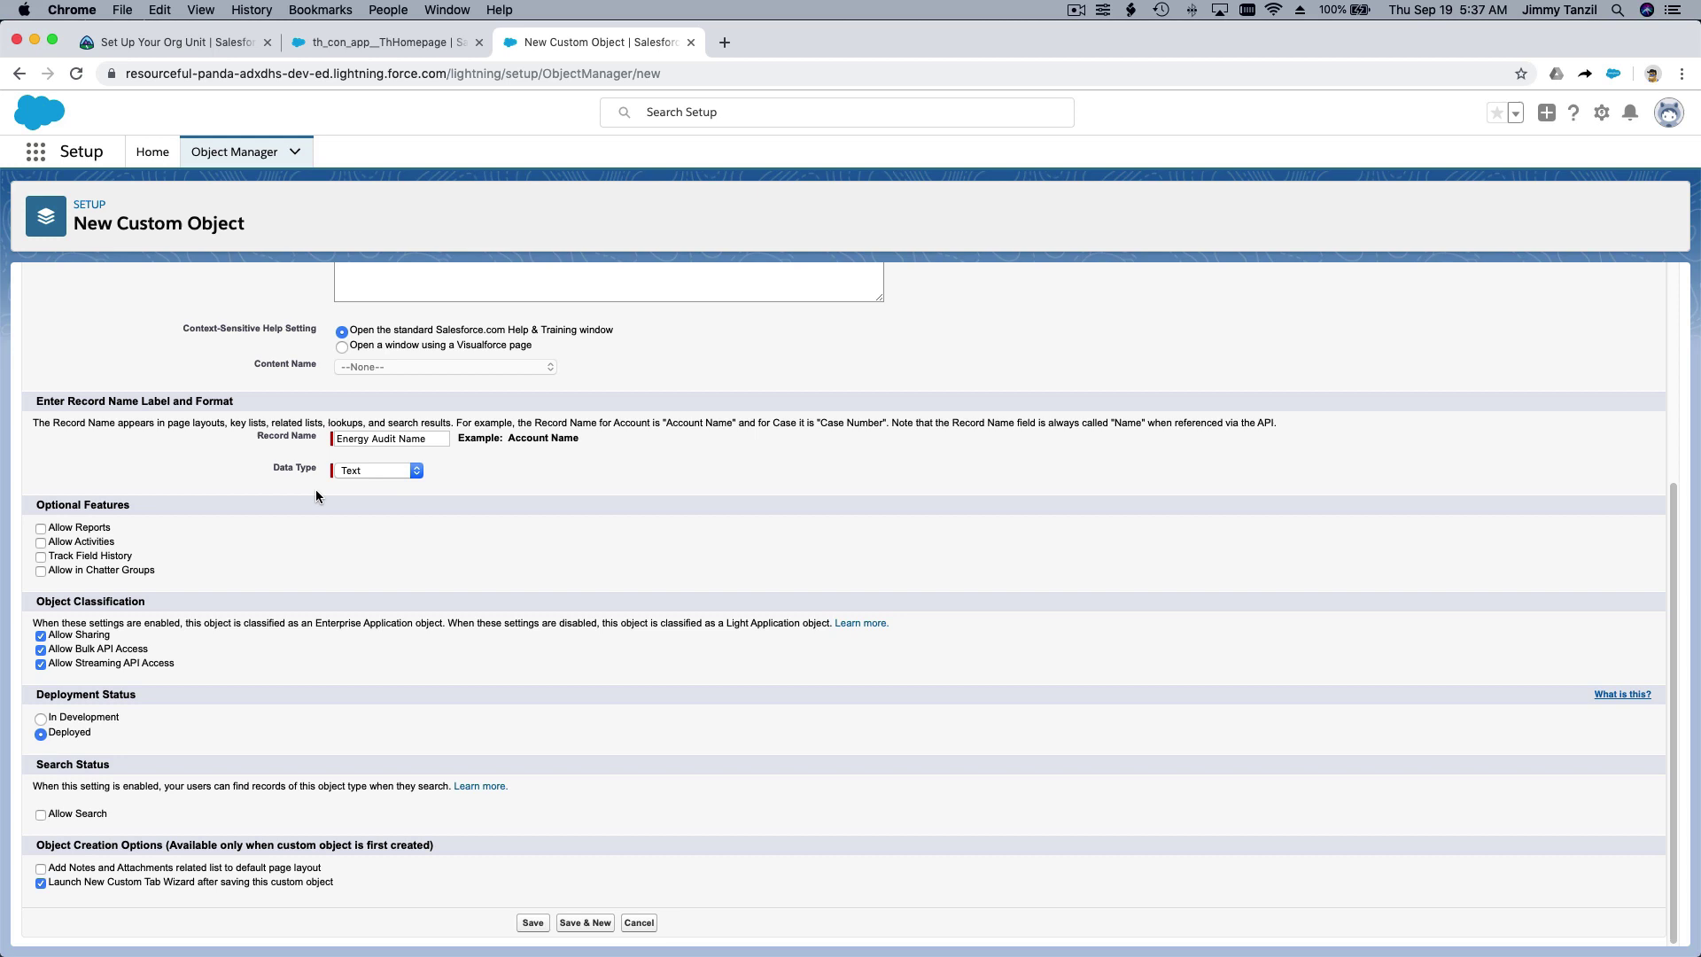
Turn on Allow Search for Energy Audit records after rechecking the tutorial
click(198, 49)
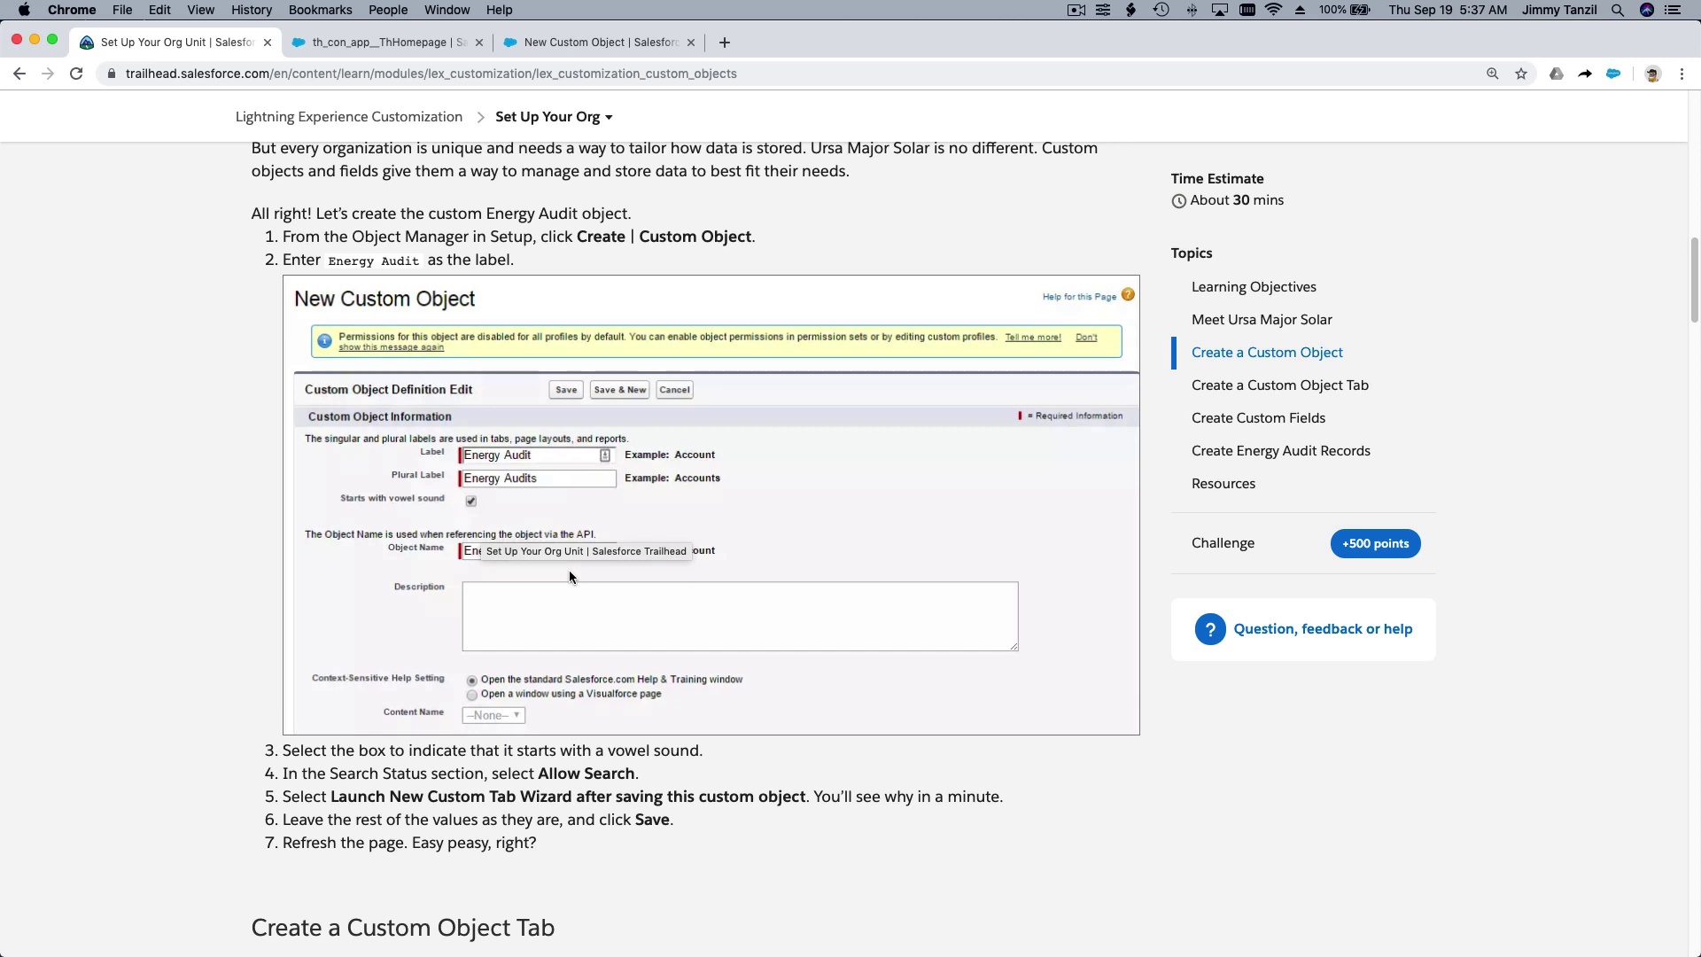
scroll(568, 572, down, 2)
scroll(568, 572, up, 2)
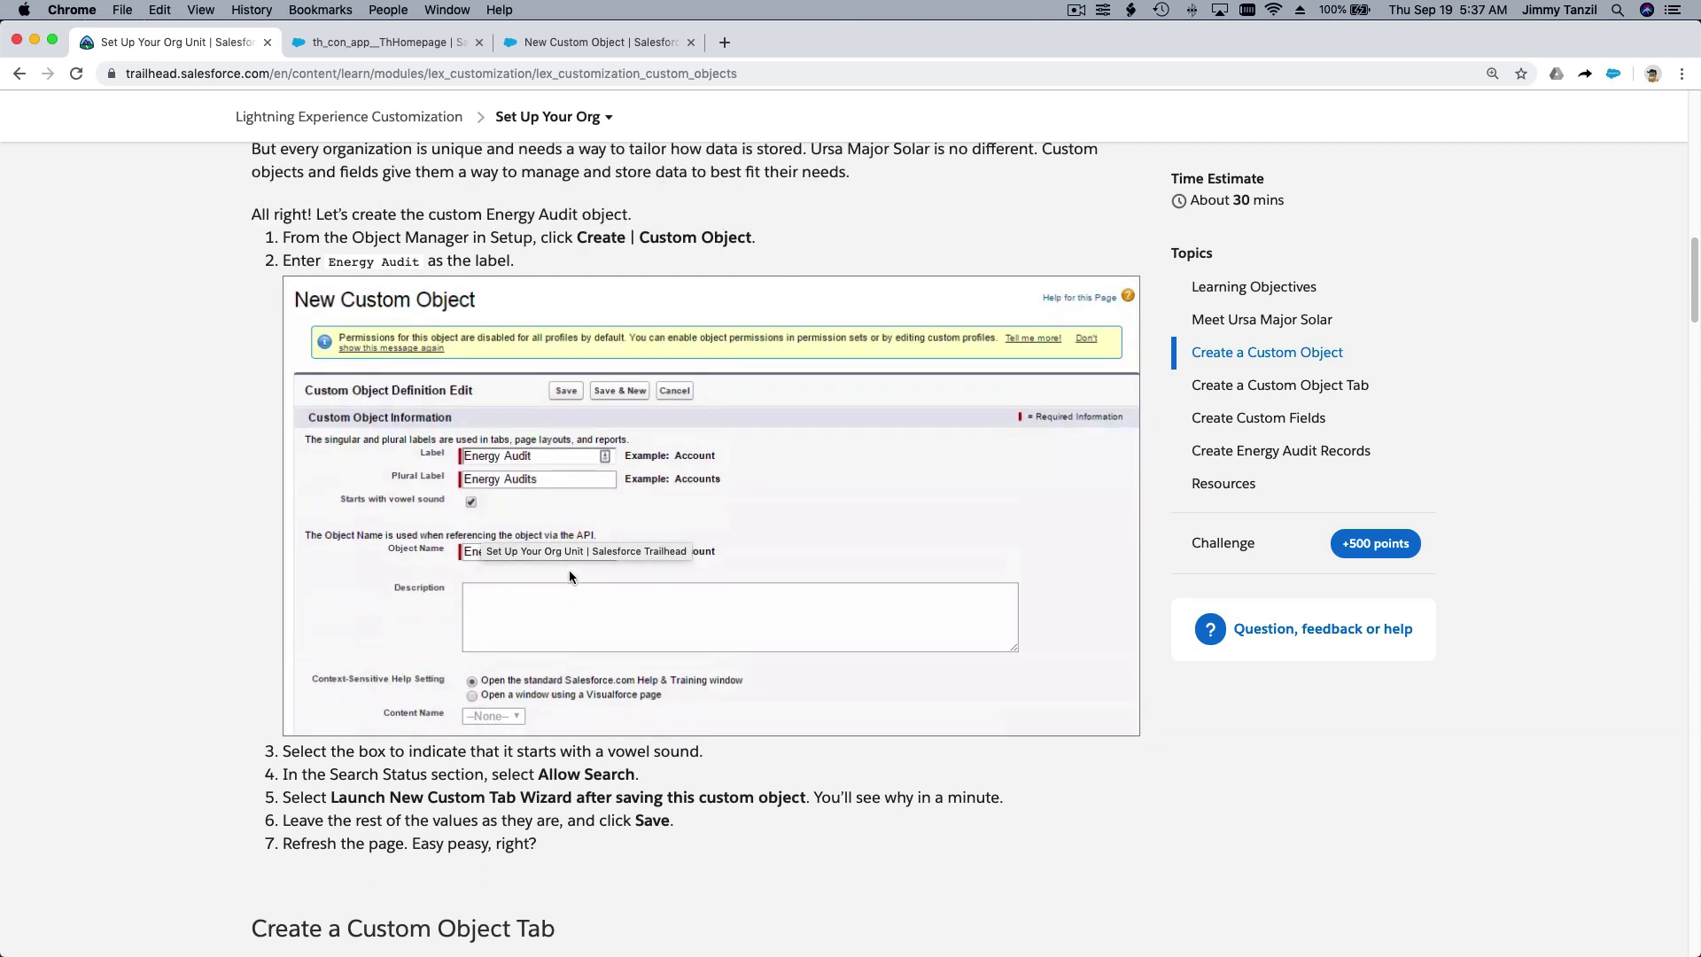
scroll(568, 576, up, 3)
scroll(569, 574, down, 6)
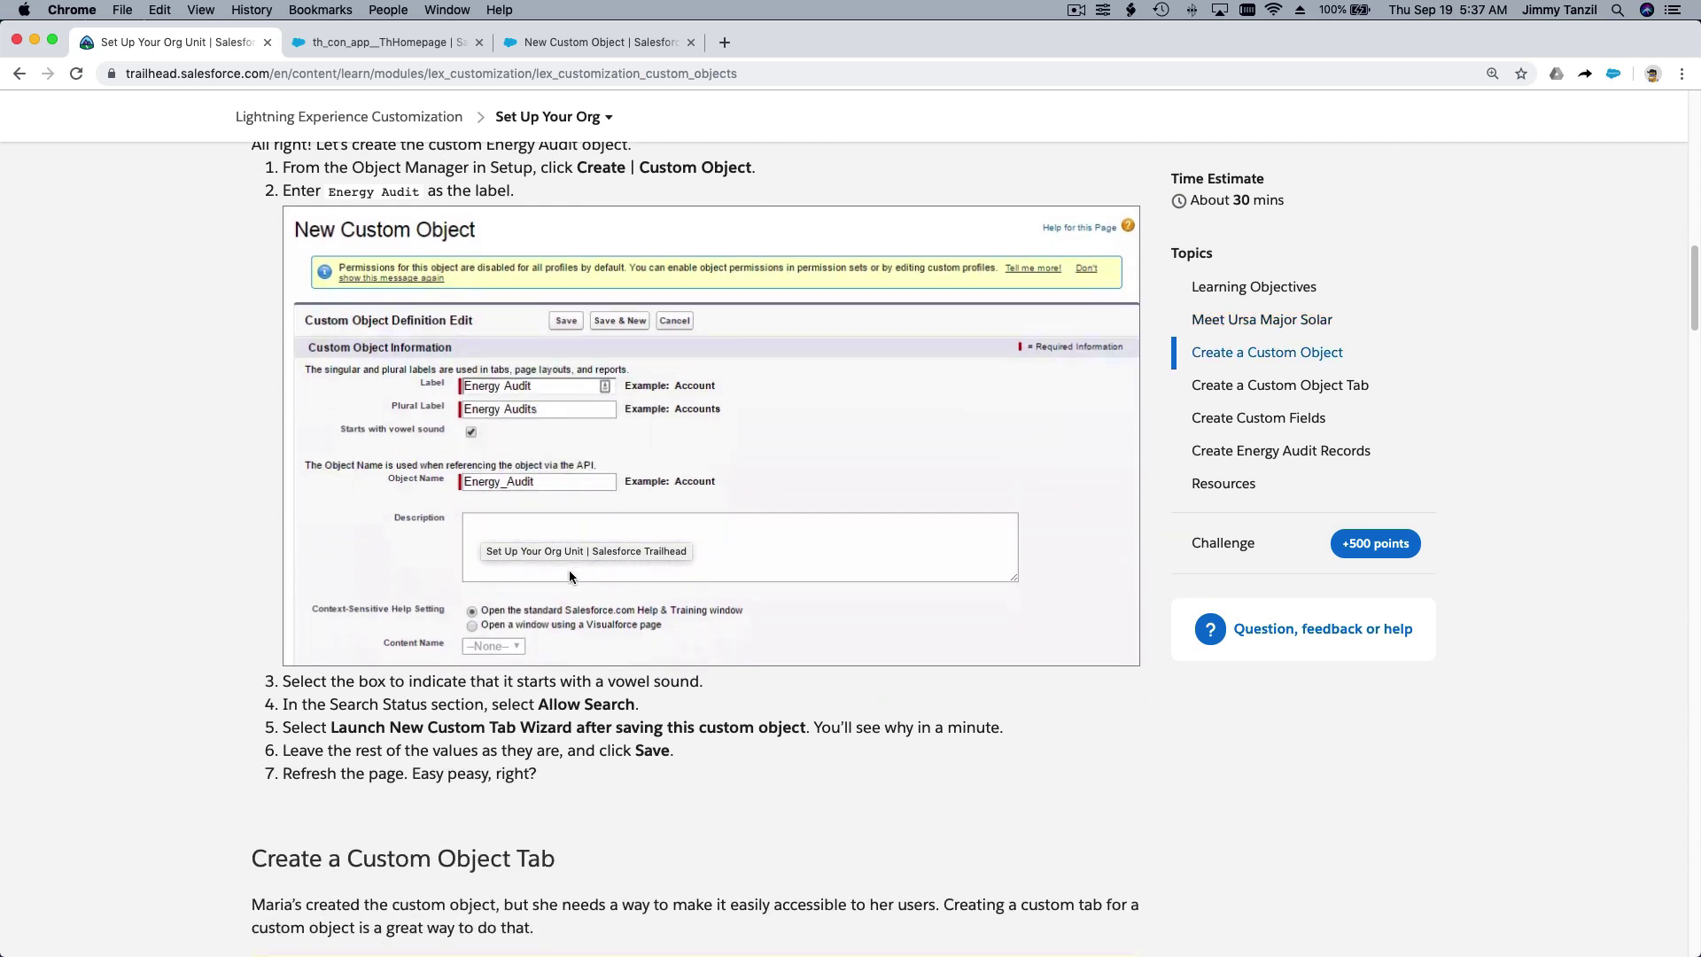
scroll(569, 576, down, 1)
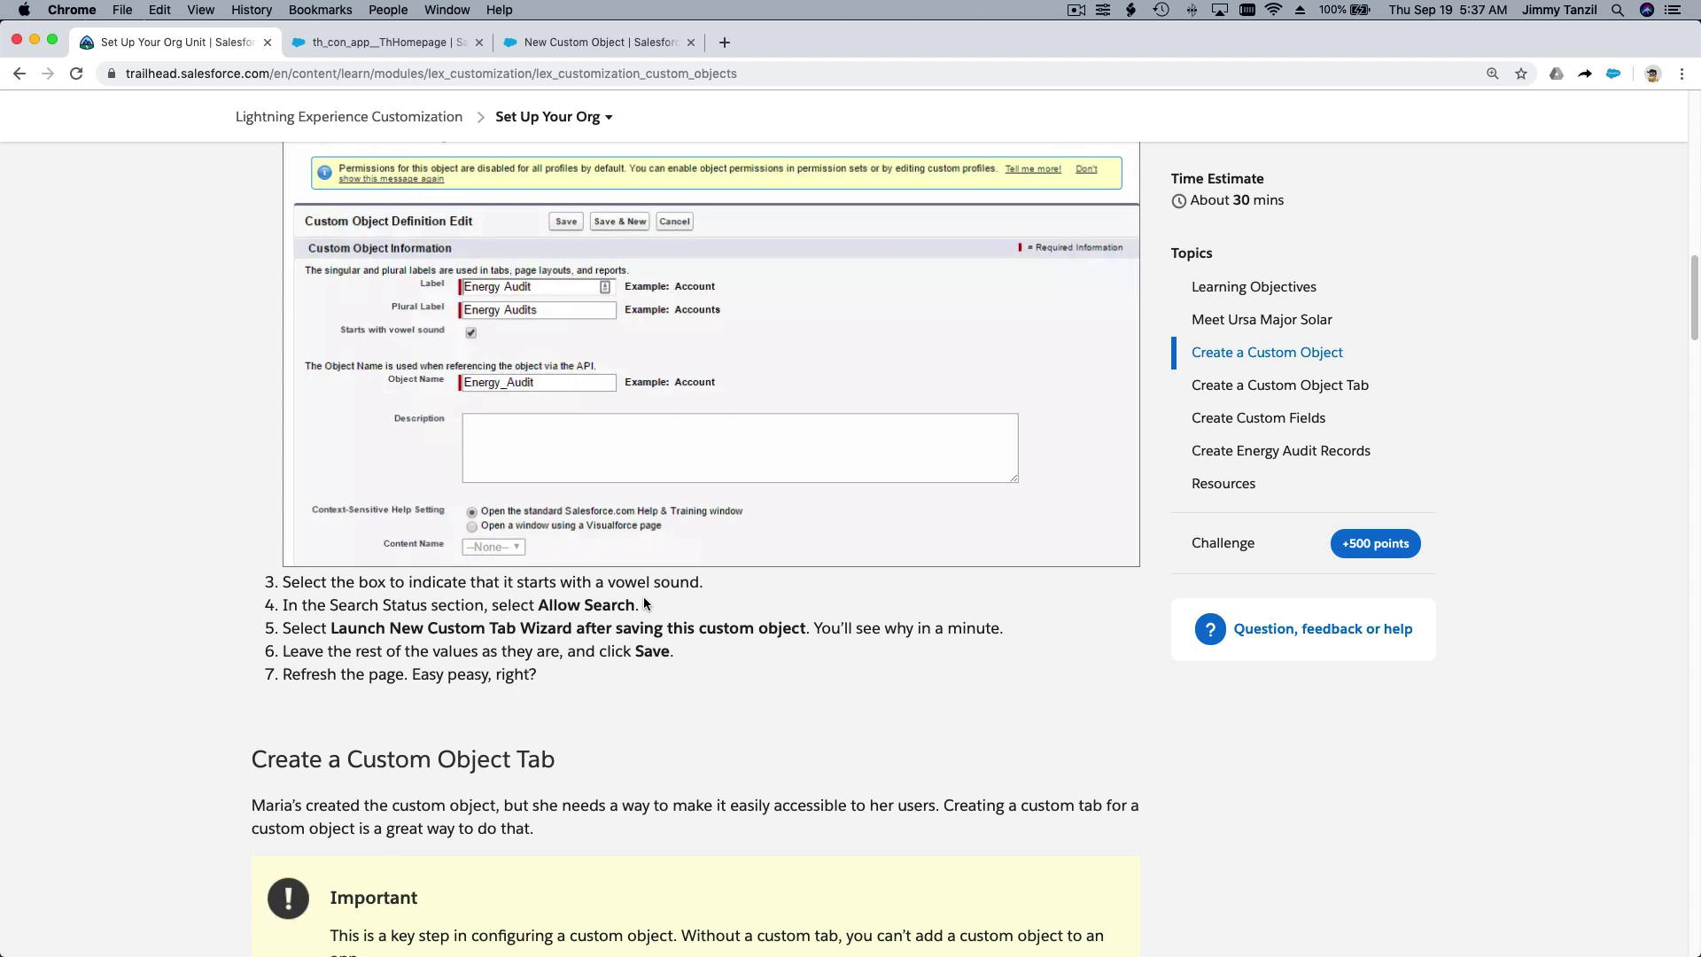
scroll(594, 613, up, 3)
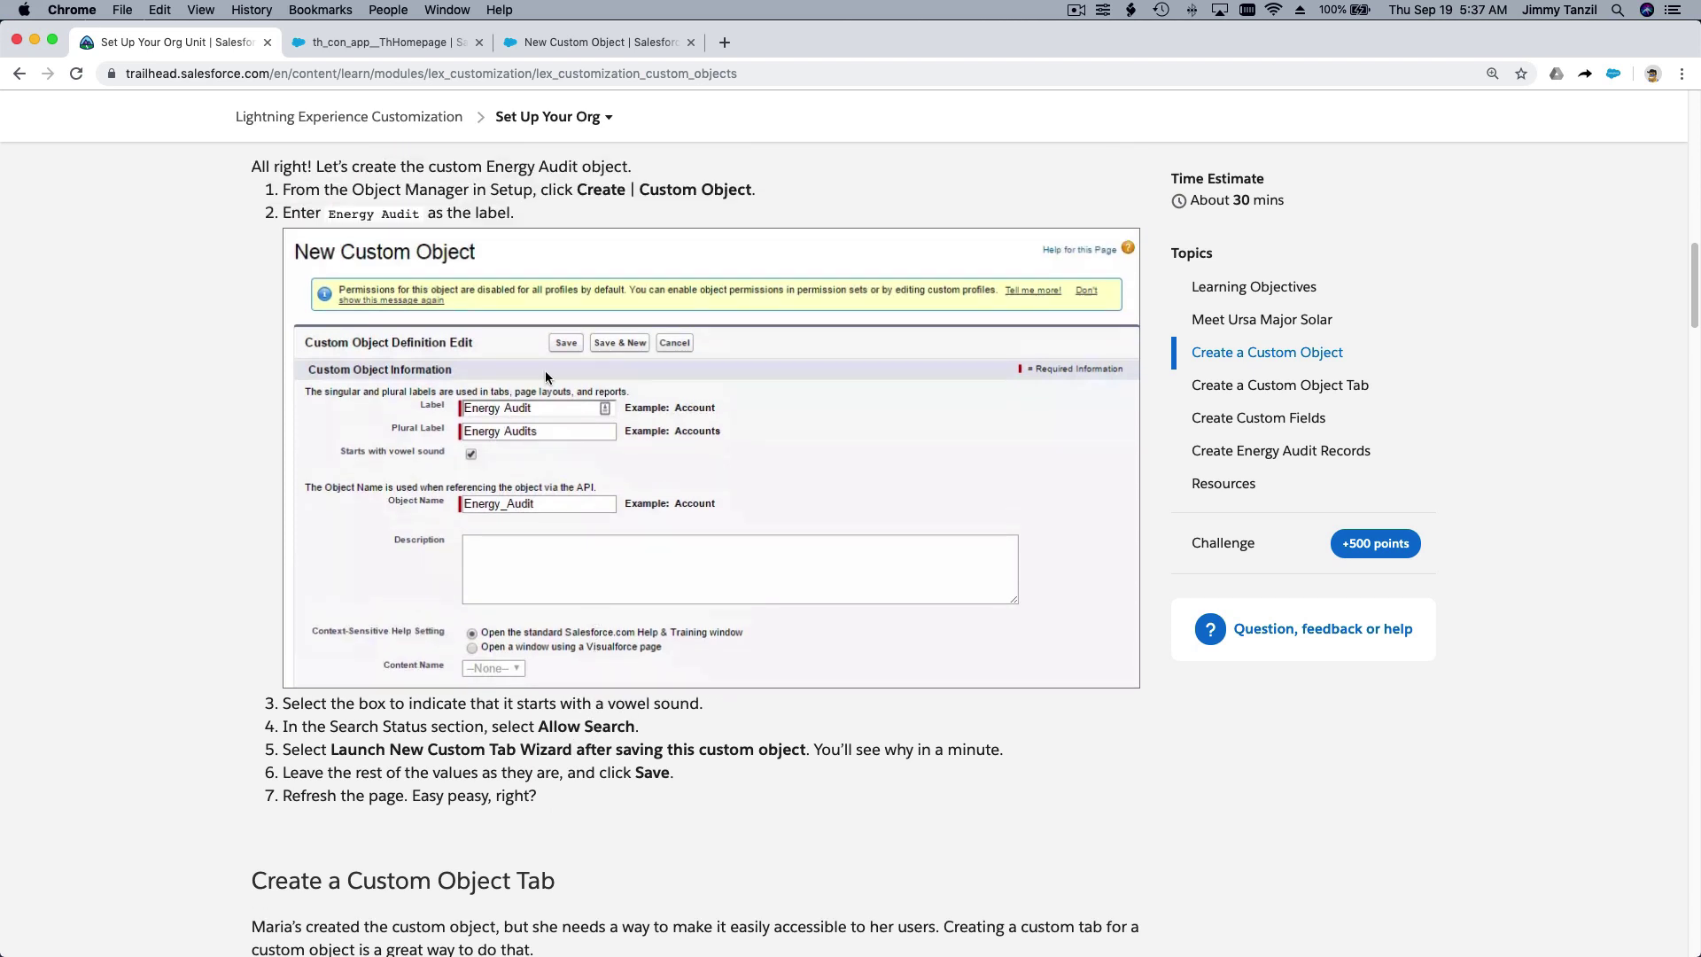
click(561, 42)
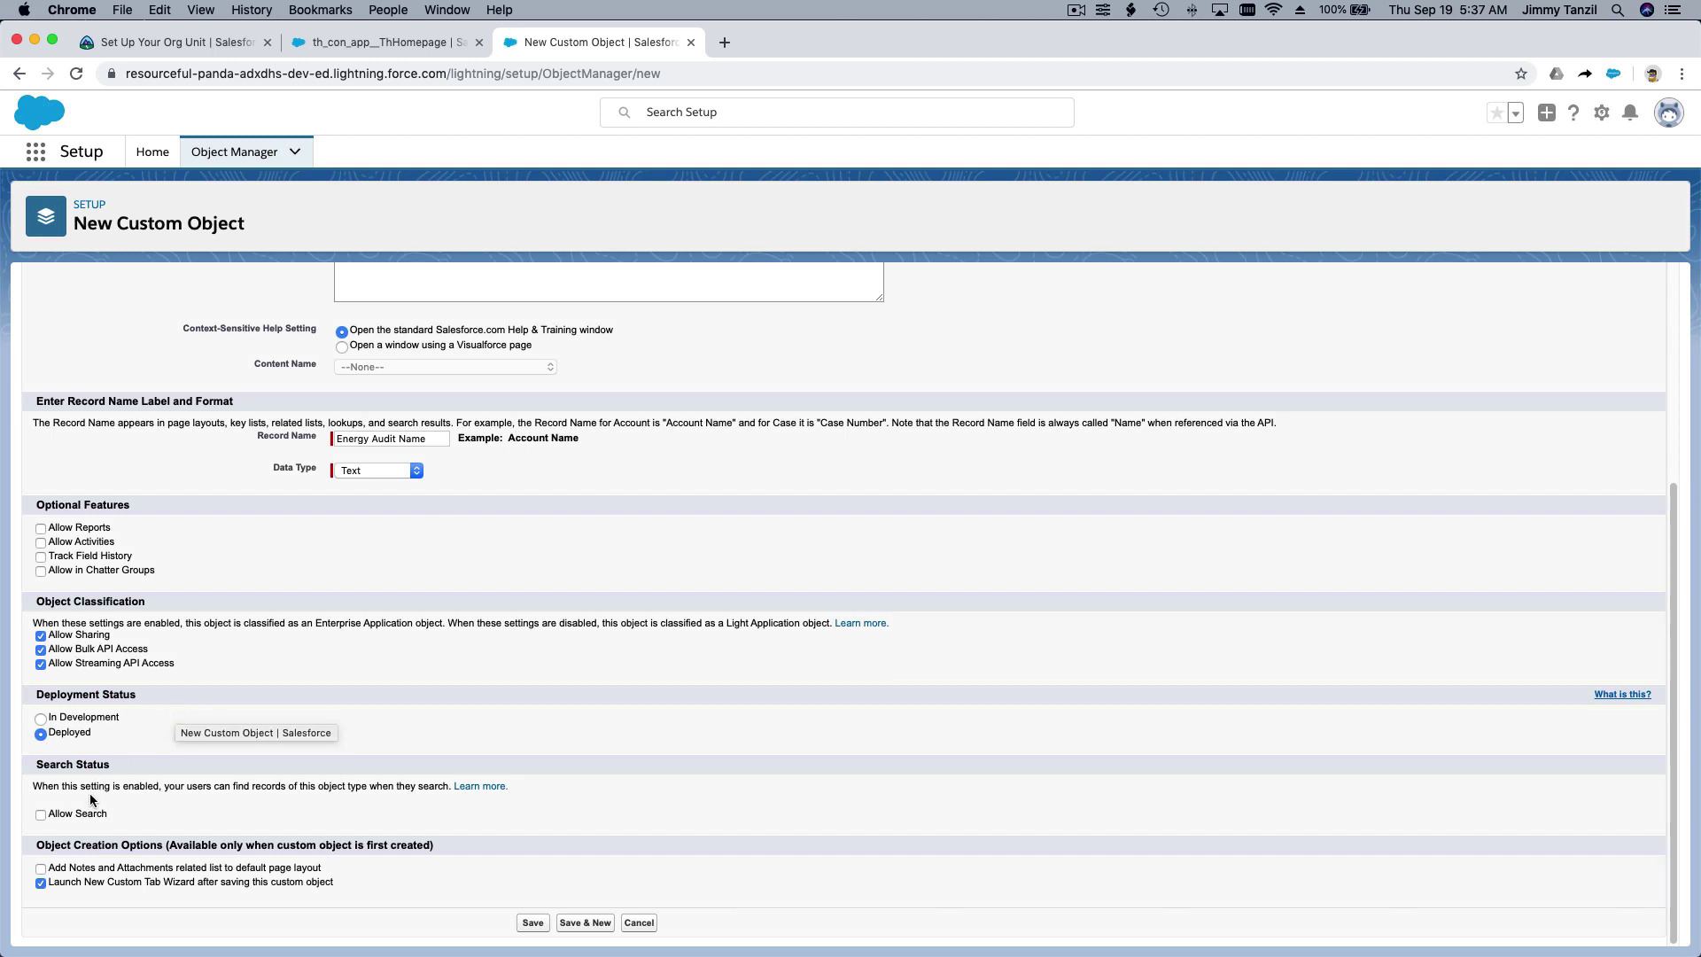
click(85, 810)
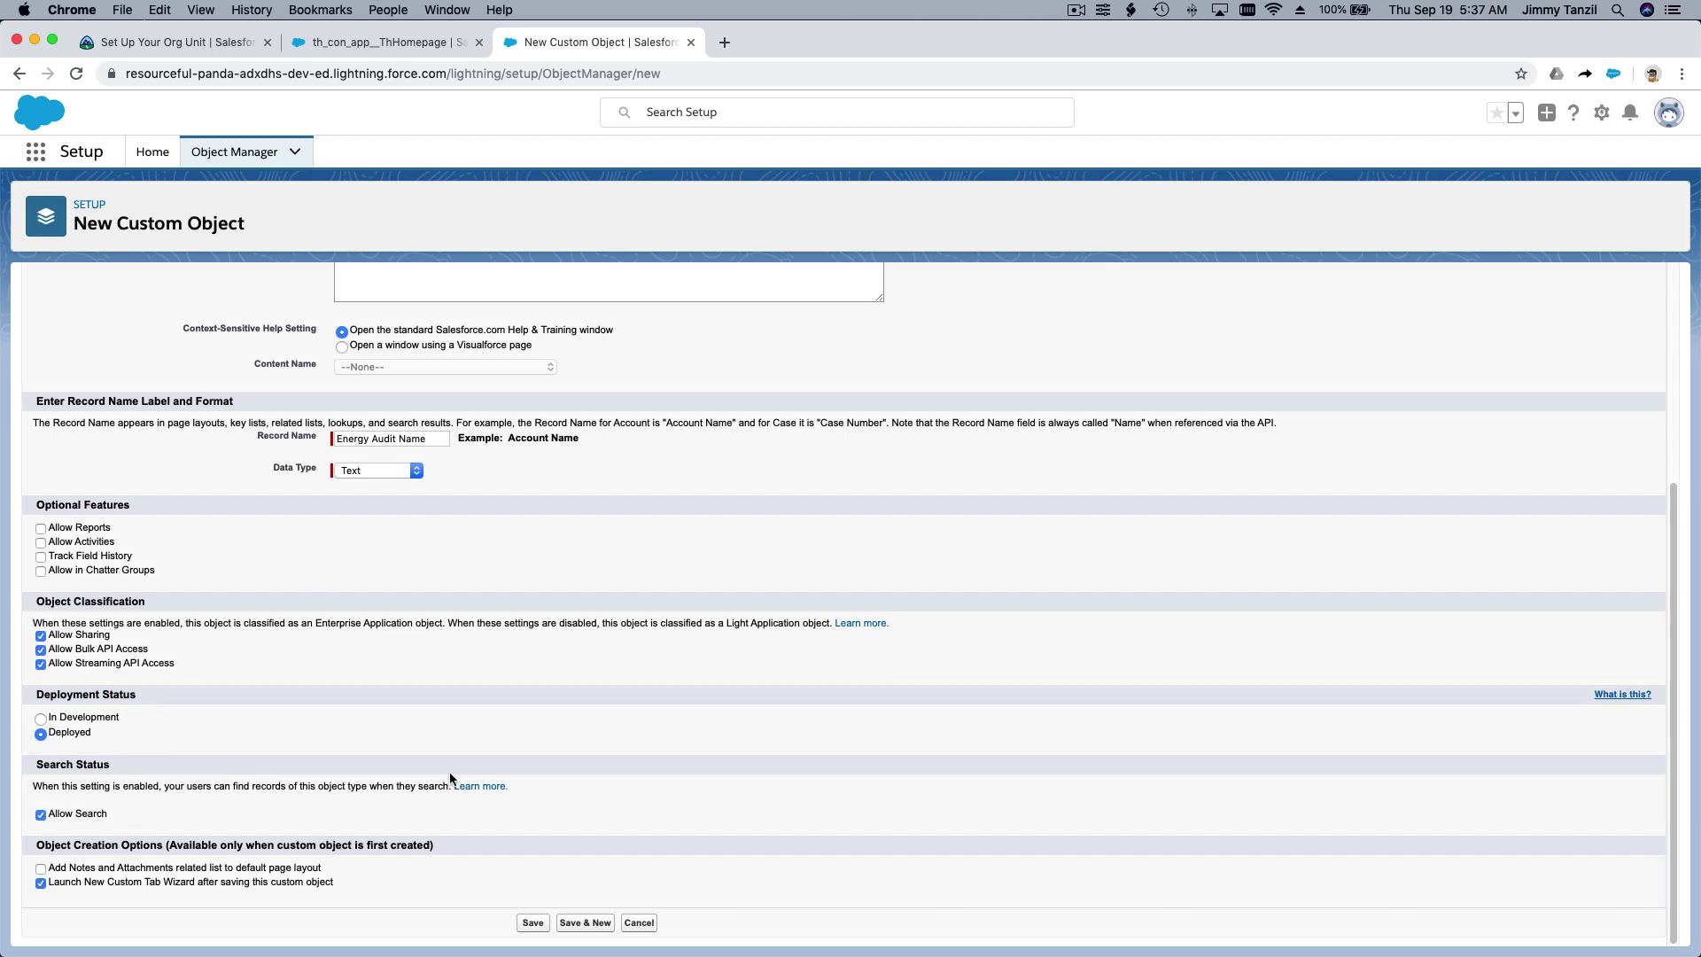
Save the Energy Audit object and give its new tab the Sun style
click(534, 923)
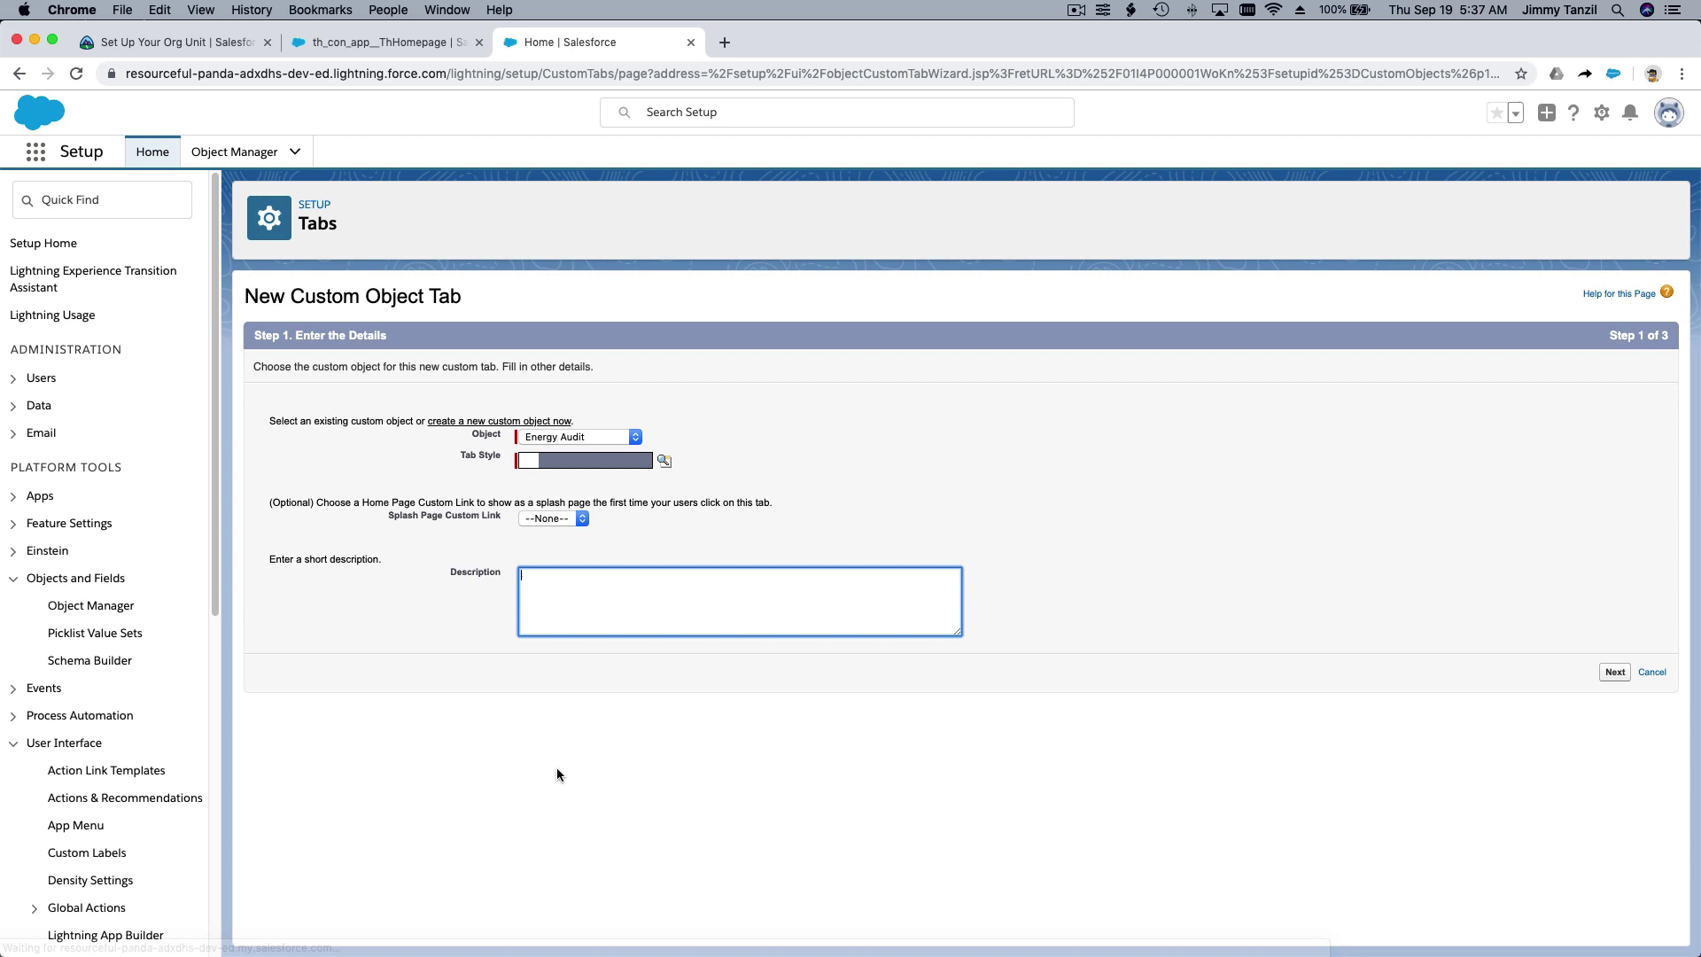
click(665, 461)
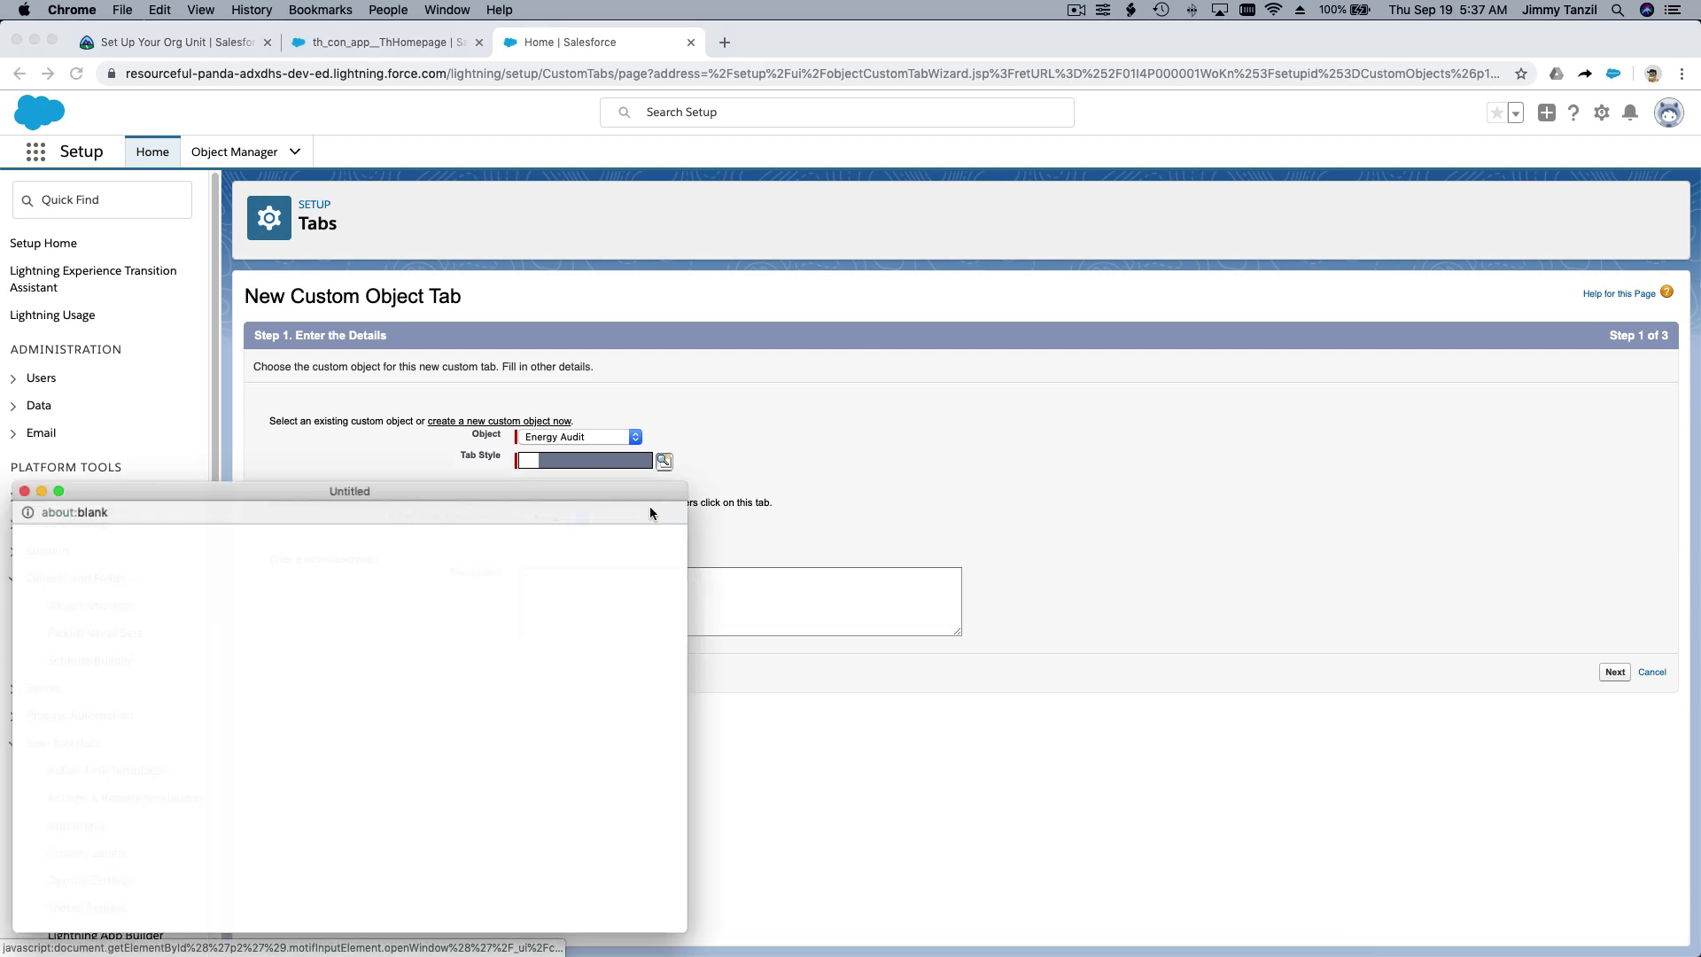
drag(508, 486, 826, 226)
scroll(838, 425, down, 5)
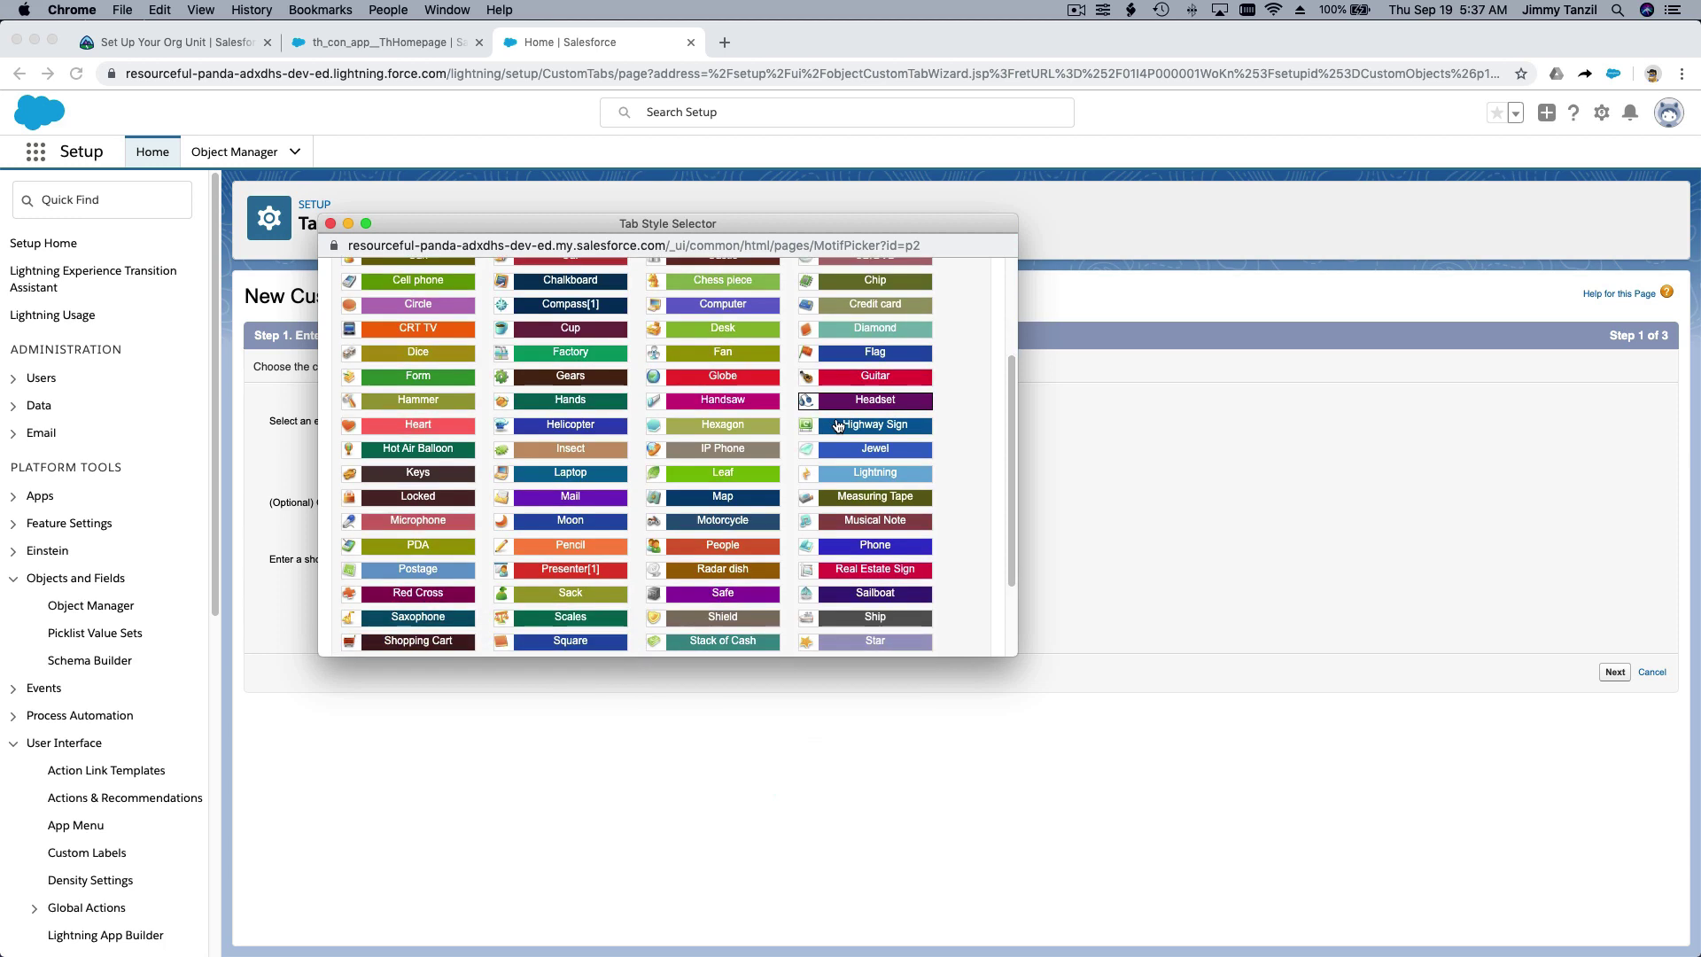
scroll(838, 425, down, 3)
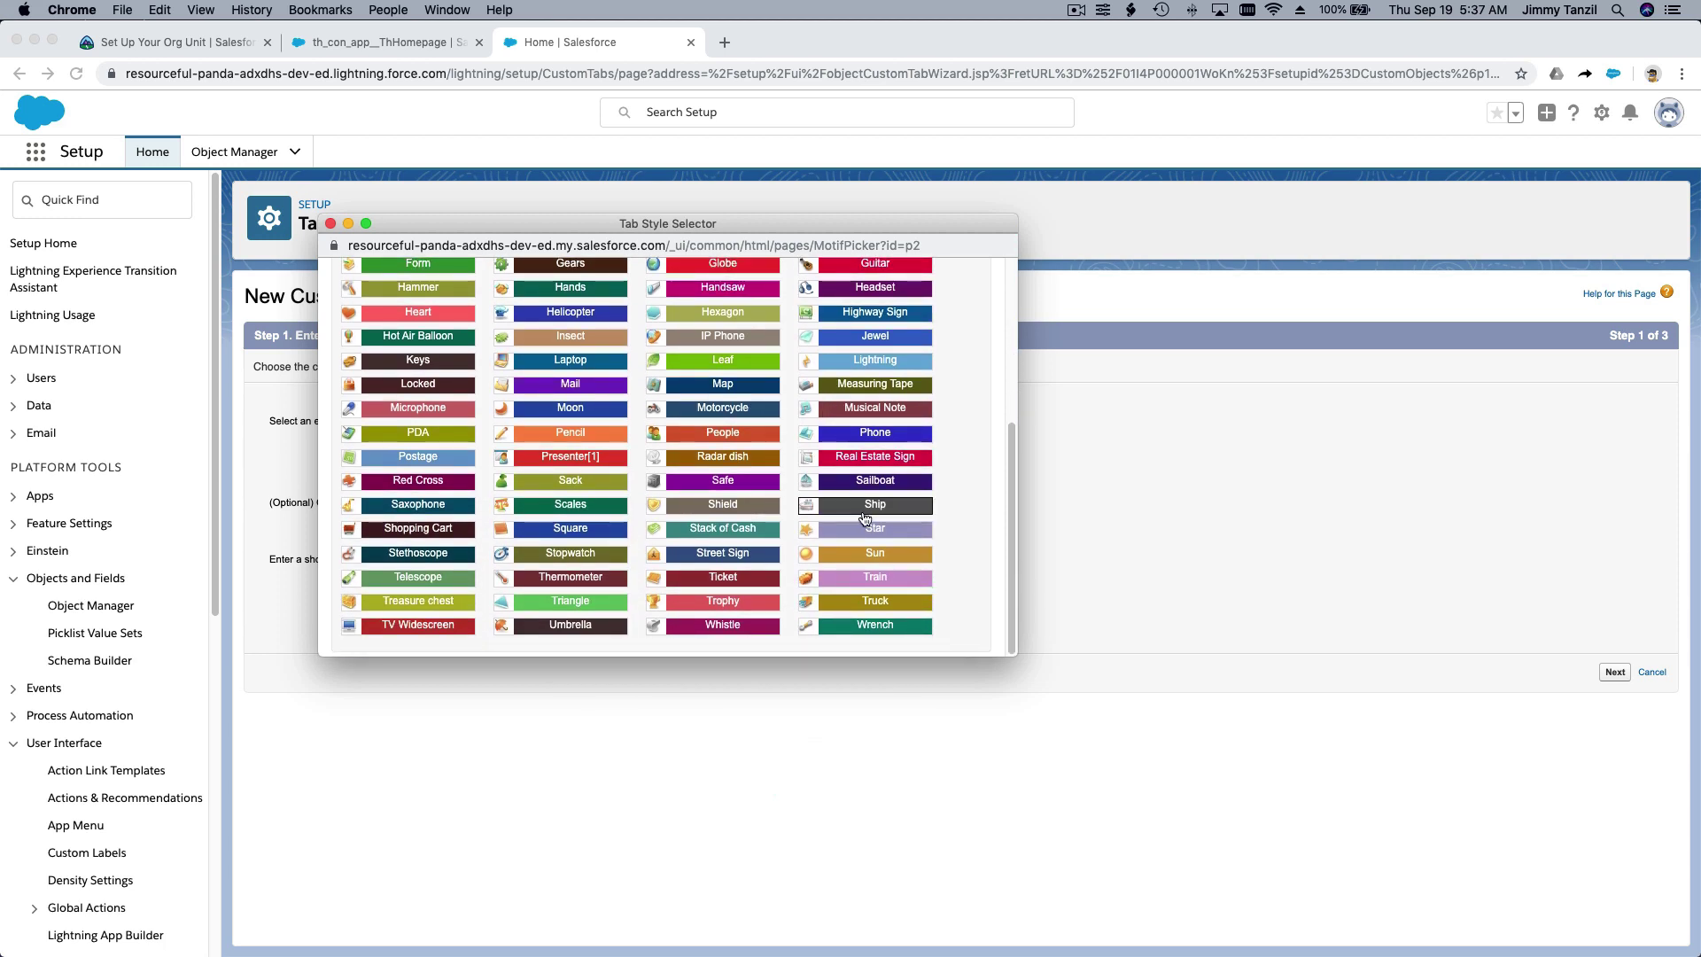
click(863, 551)
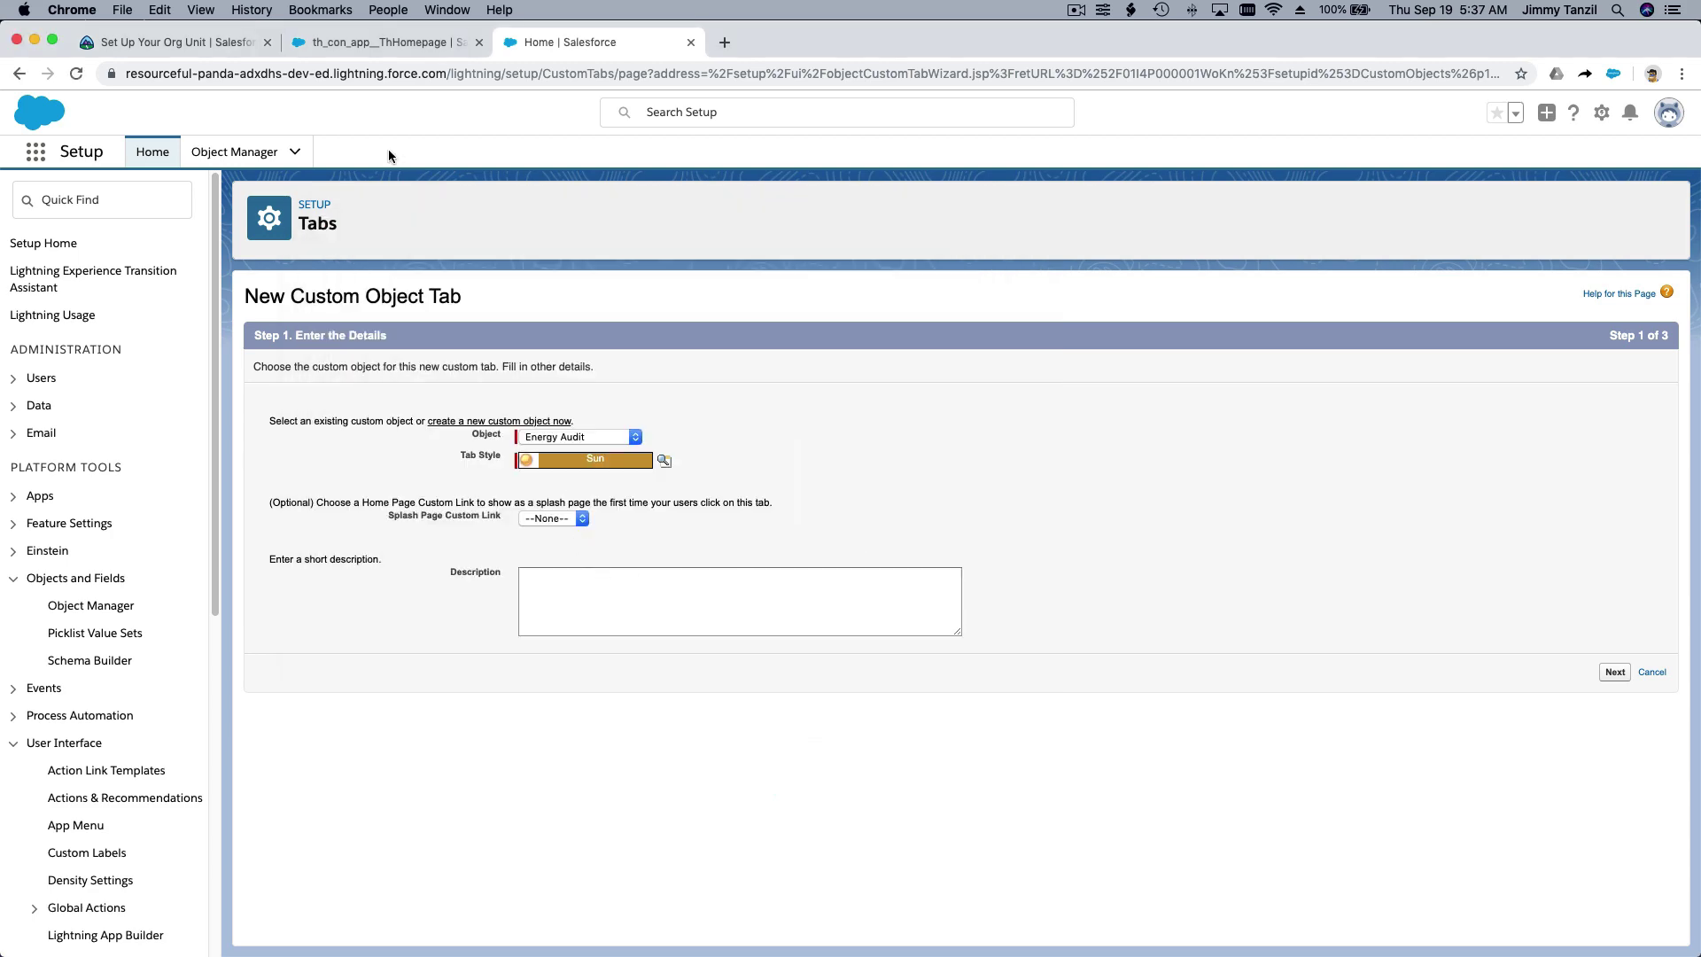
Enter the tab description 'Tab for energy audit object'
click(176, 40)
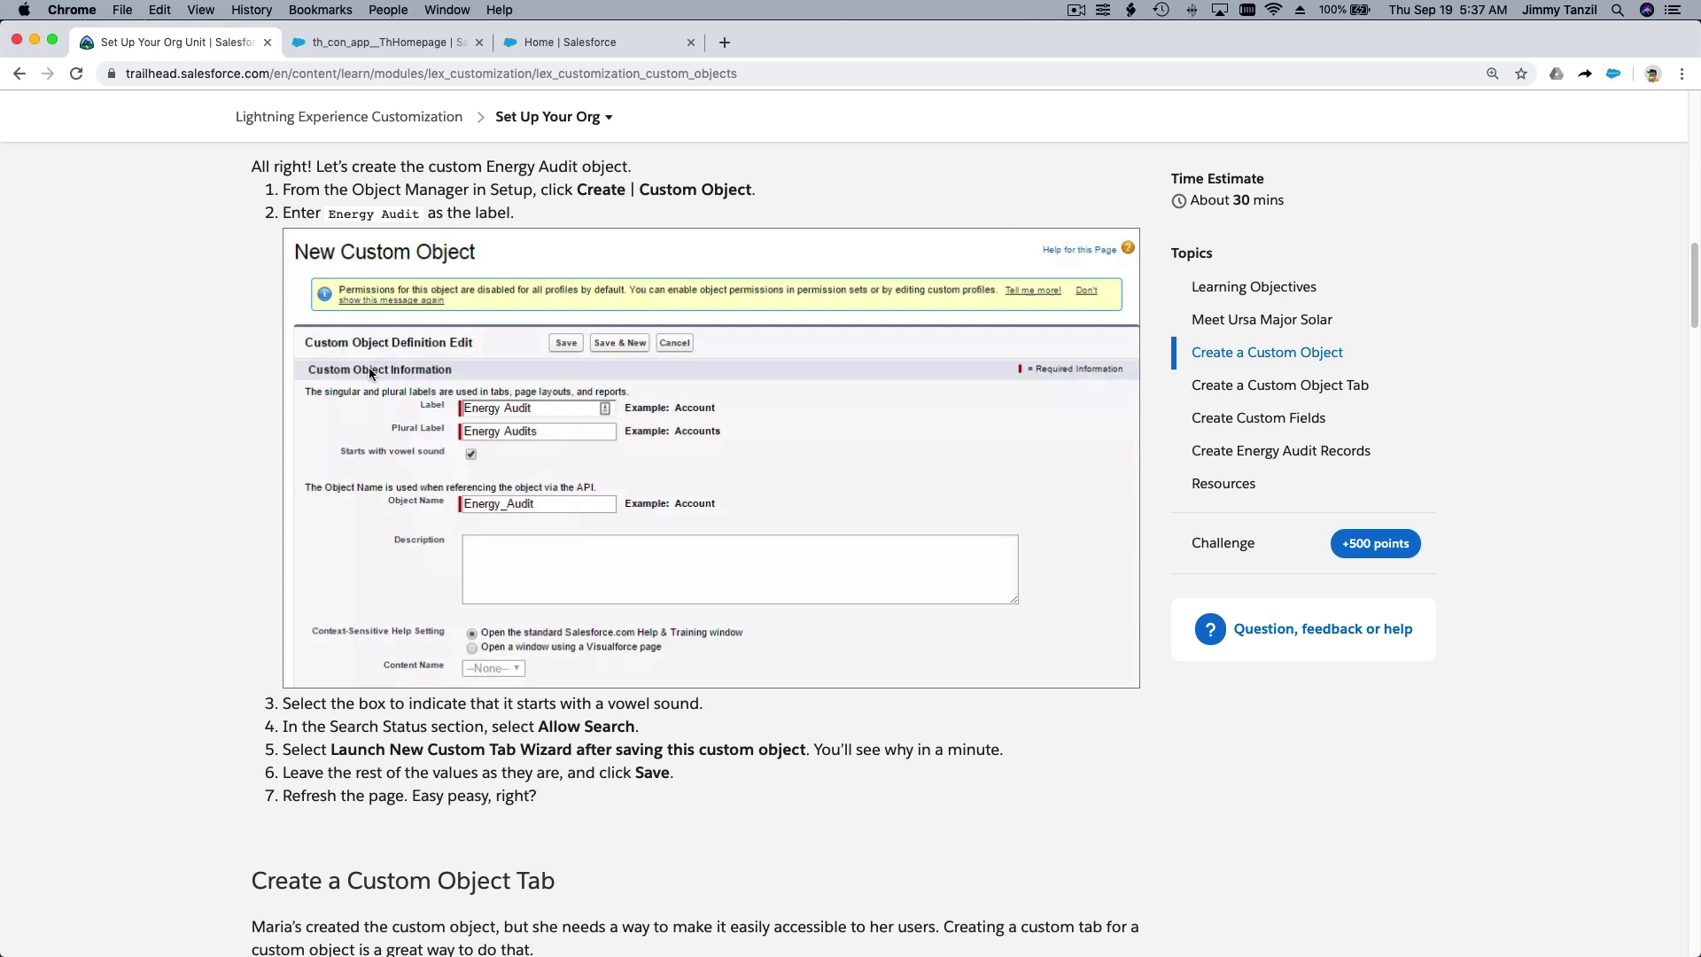
scroll(416, 471, down, 5)
scroll(416, 471, down, 10)
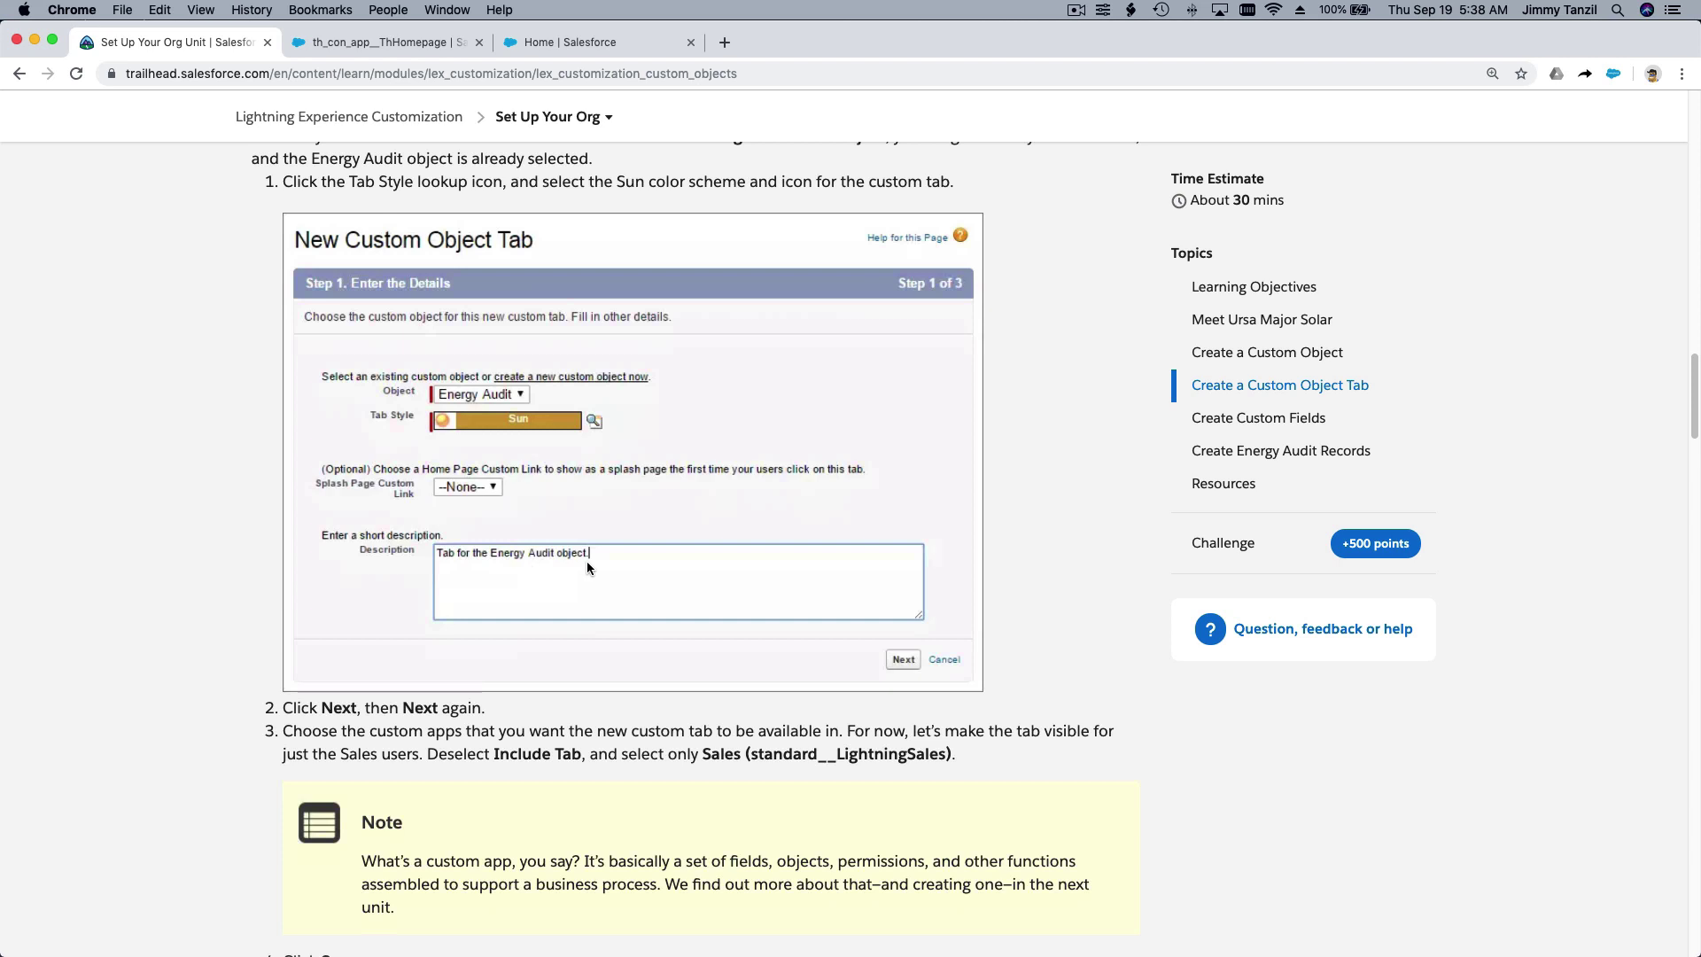
click(569, 41)
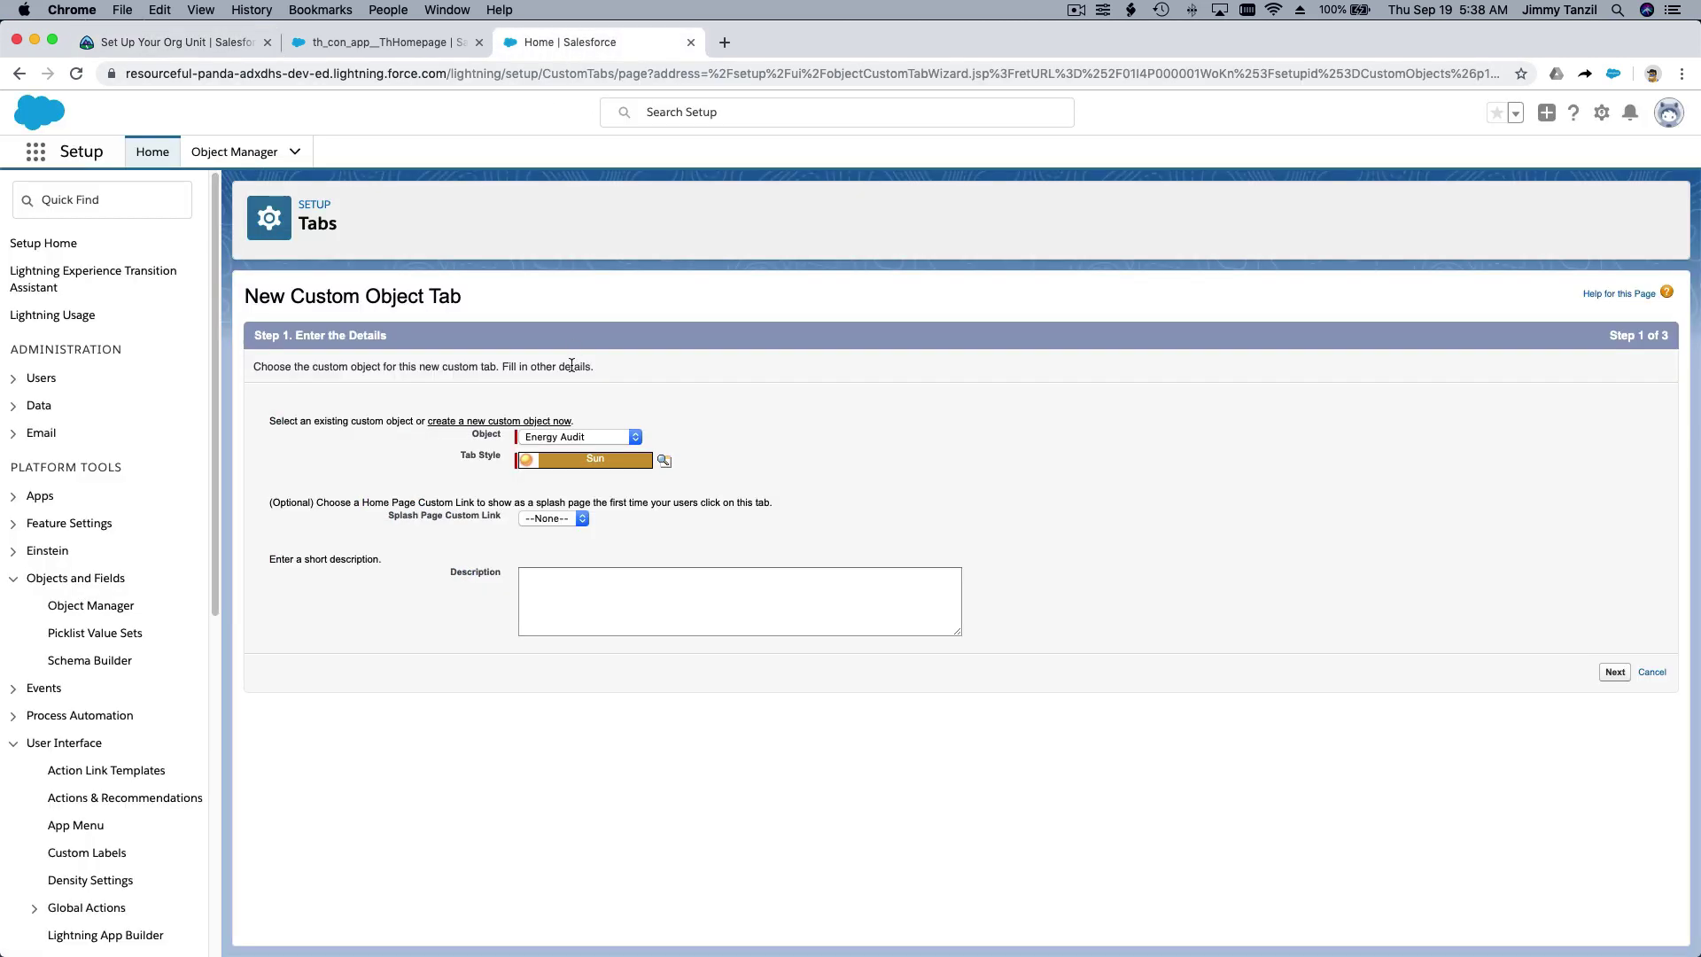
click(600, 583)
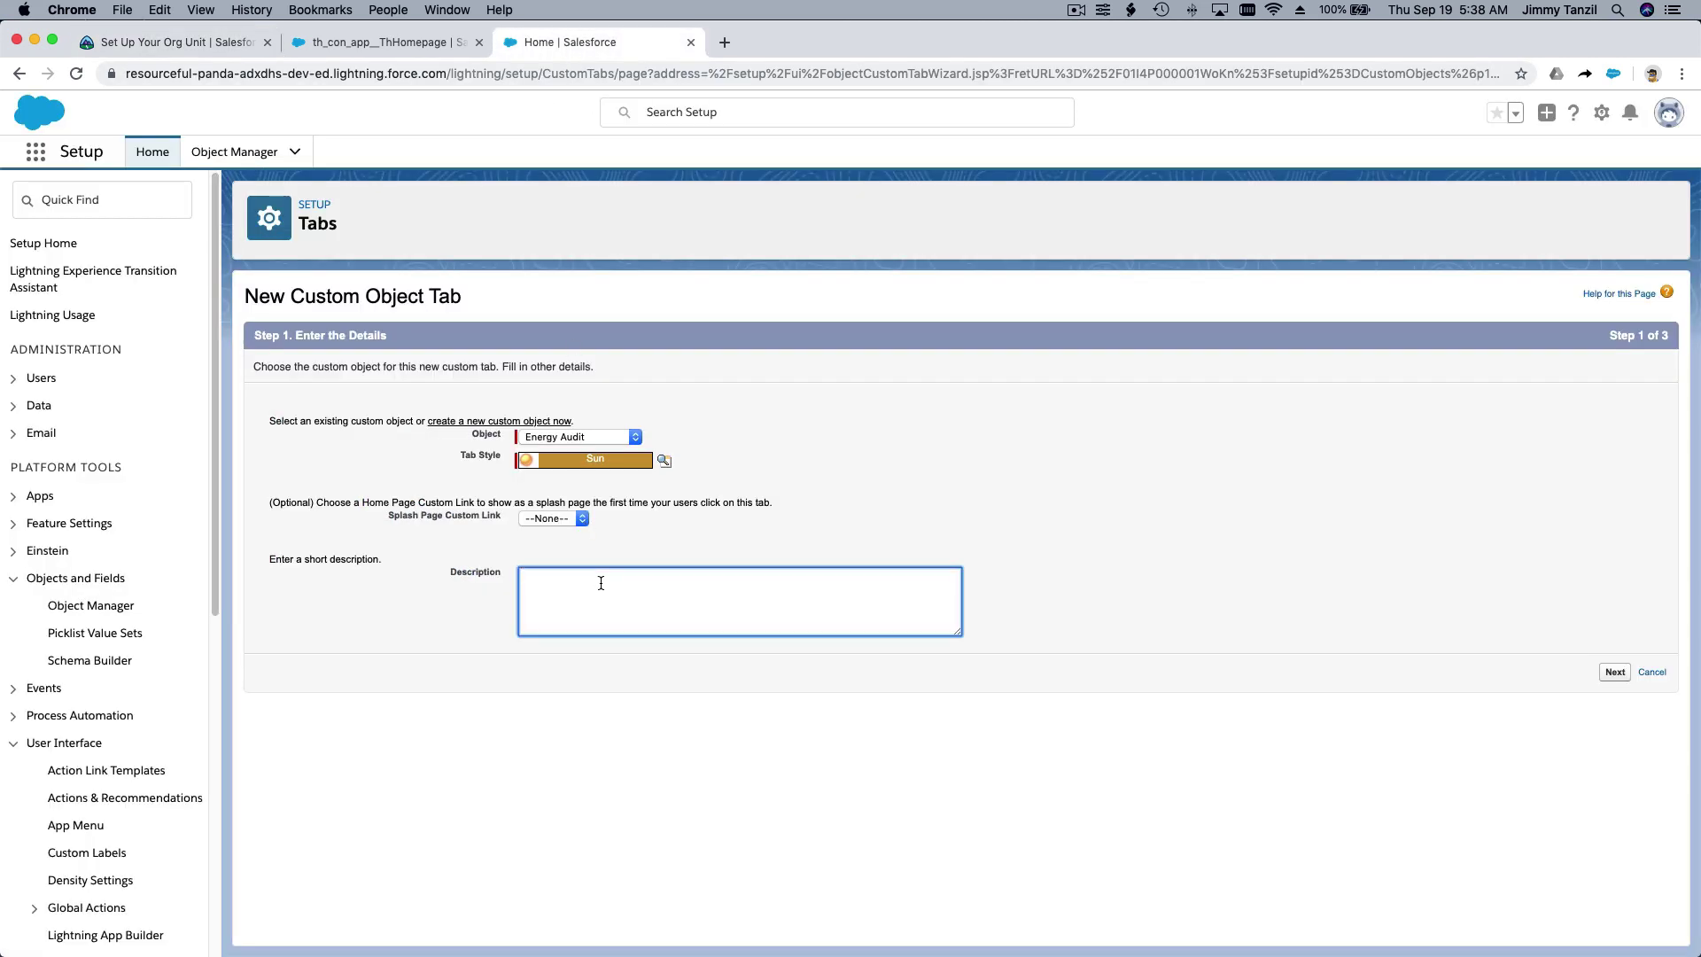
text(Tab for energy audit object)
Advance to the tab's profile visibility step and review the tutorial's instructions
click(1615, 672)
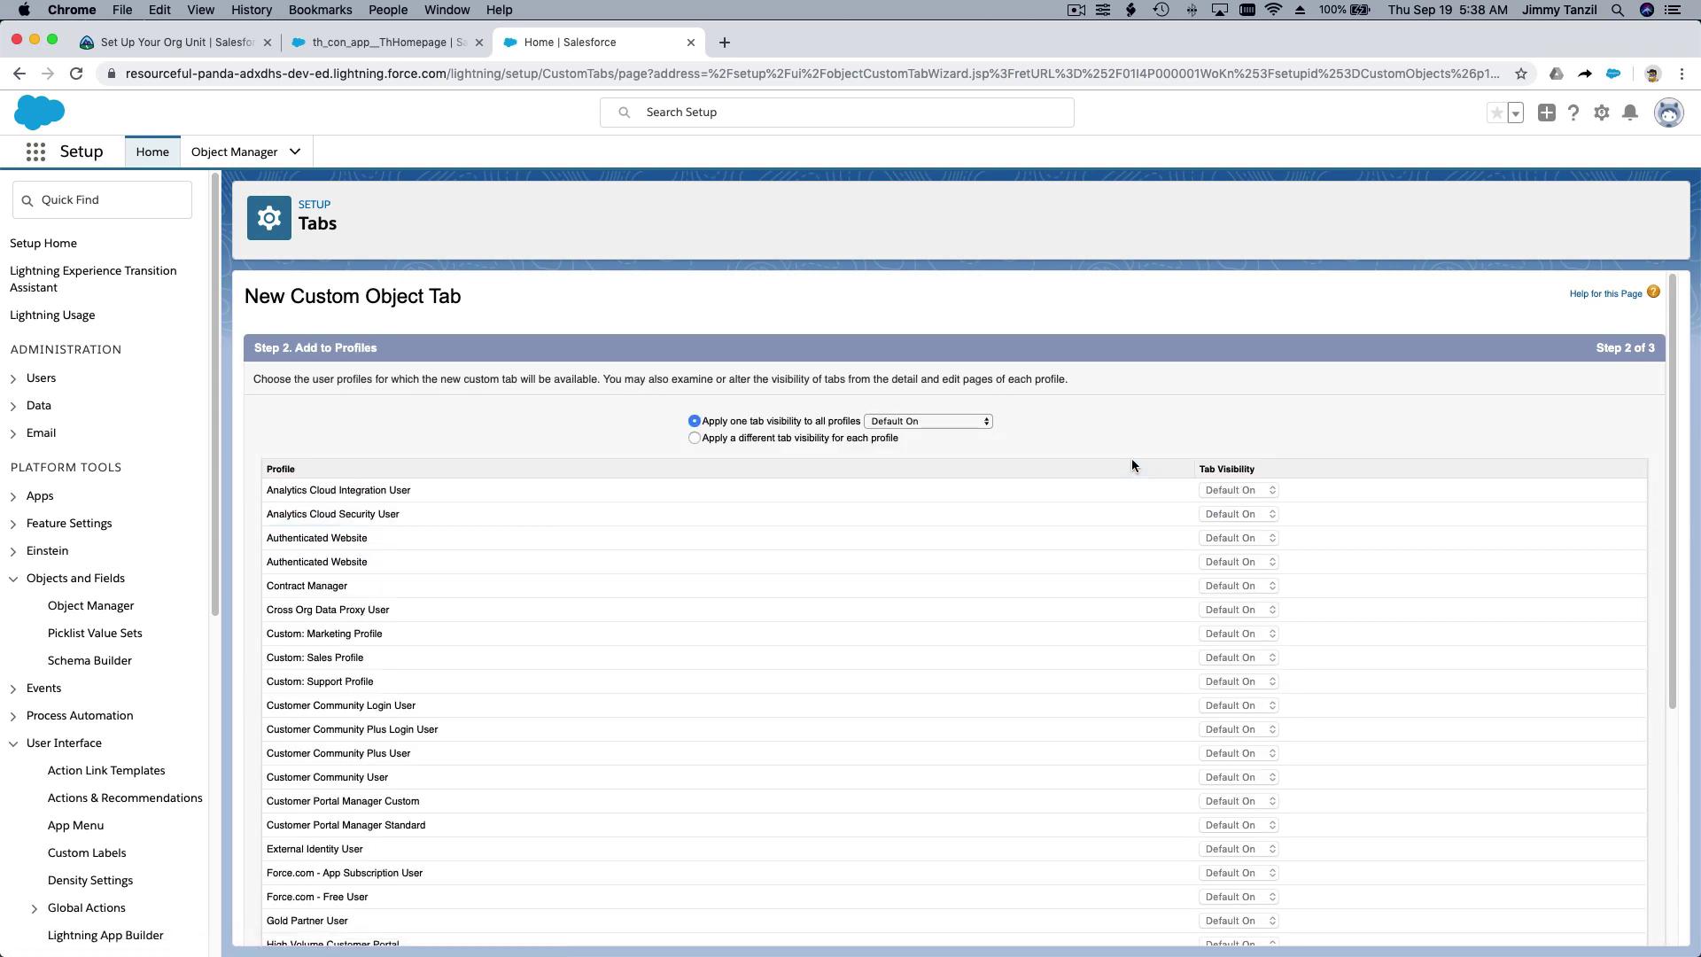
scroll(1130, 459, down, 2)
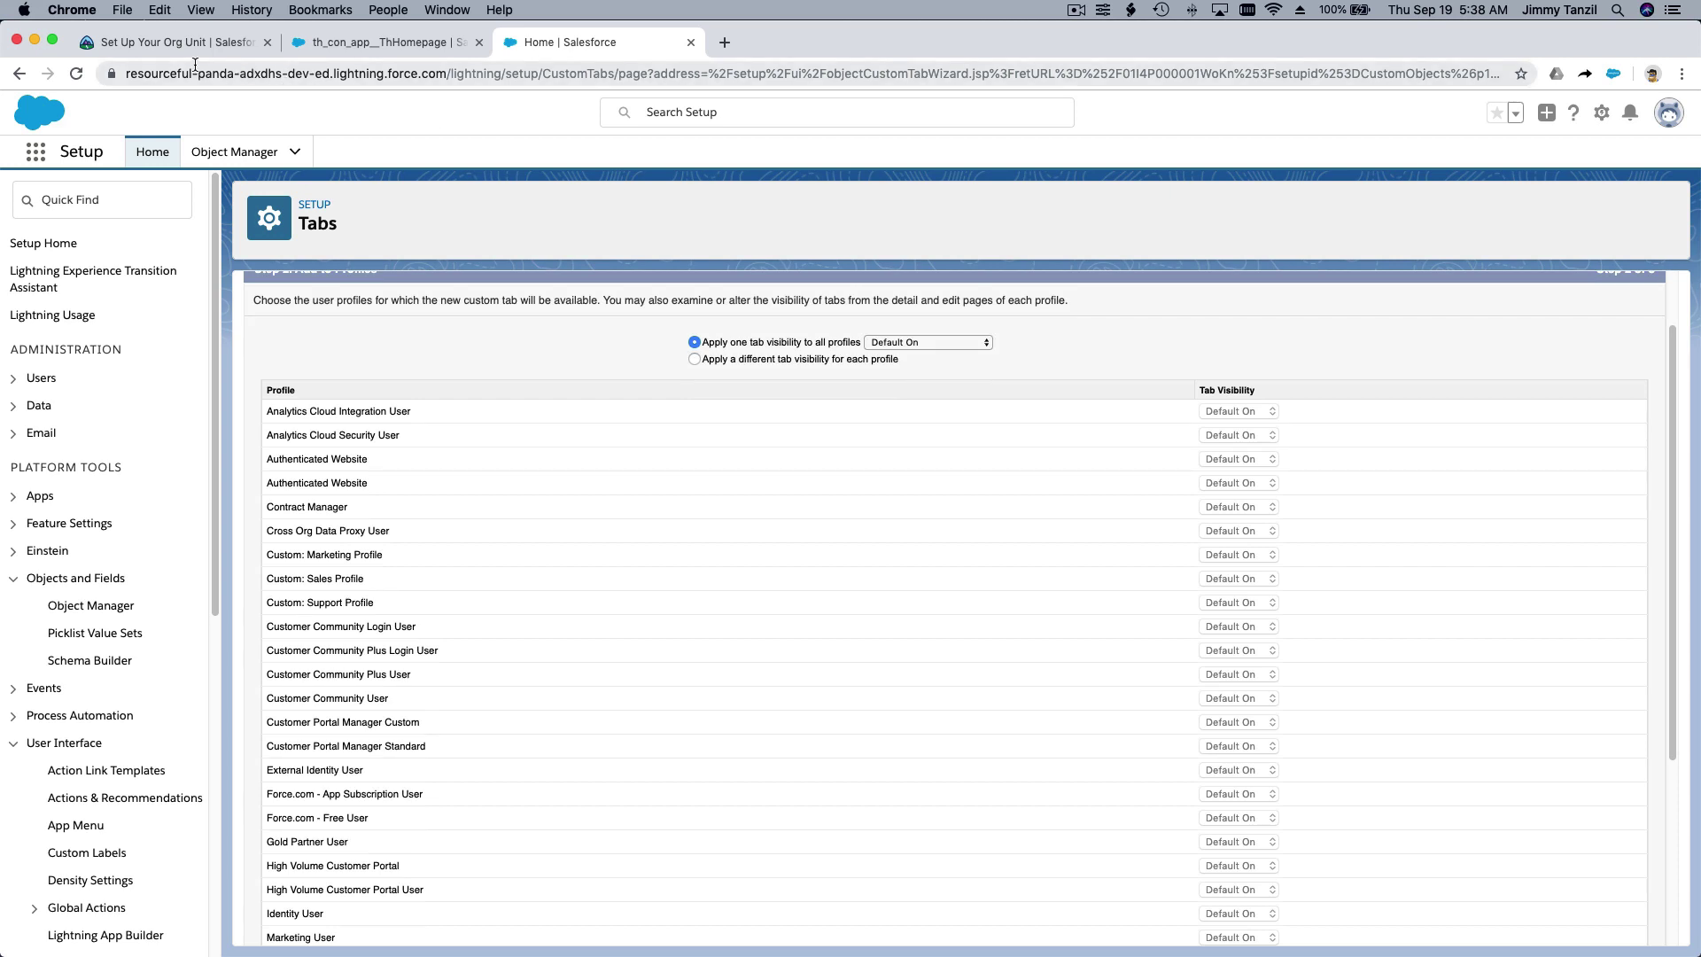
click(173, 42)
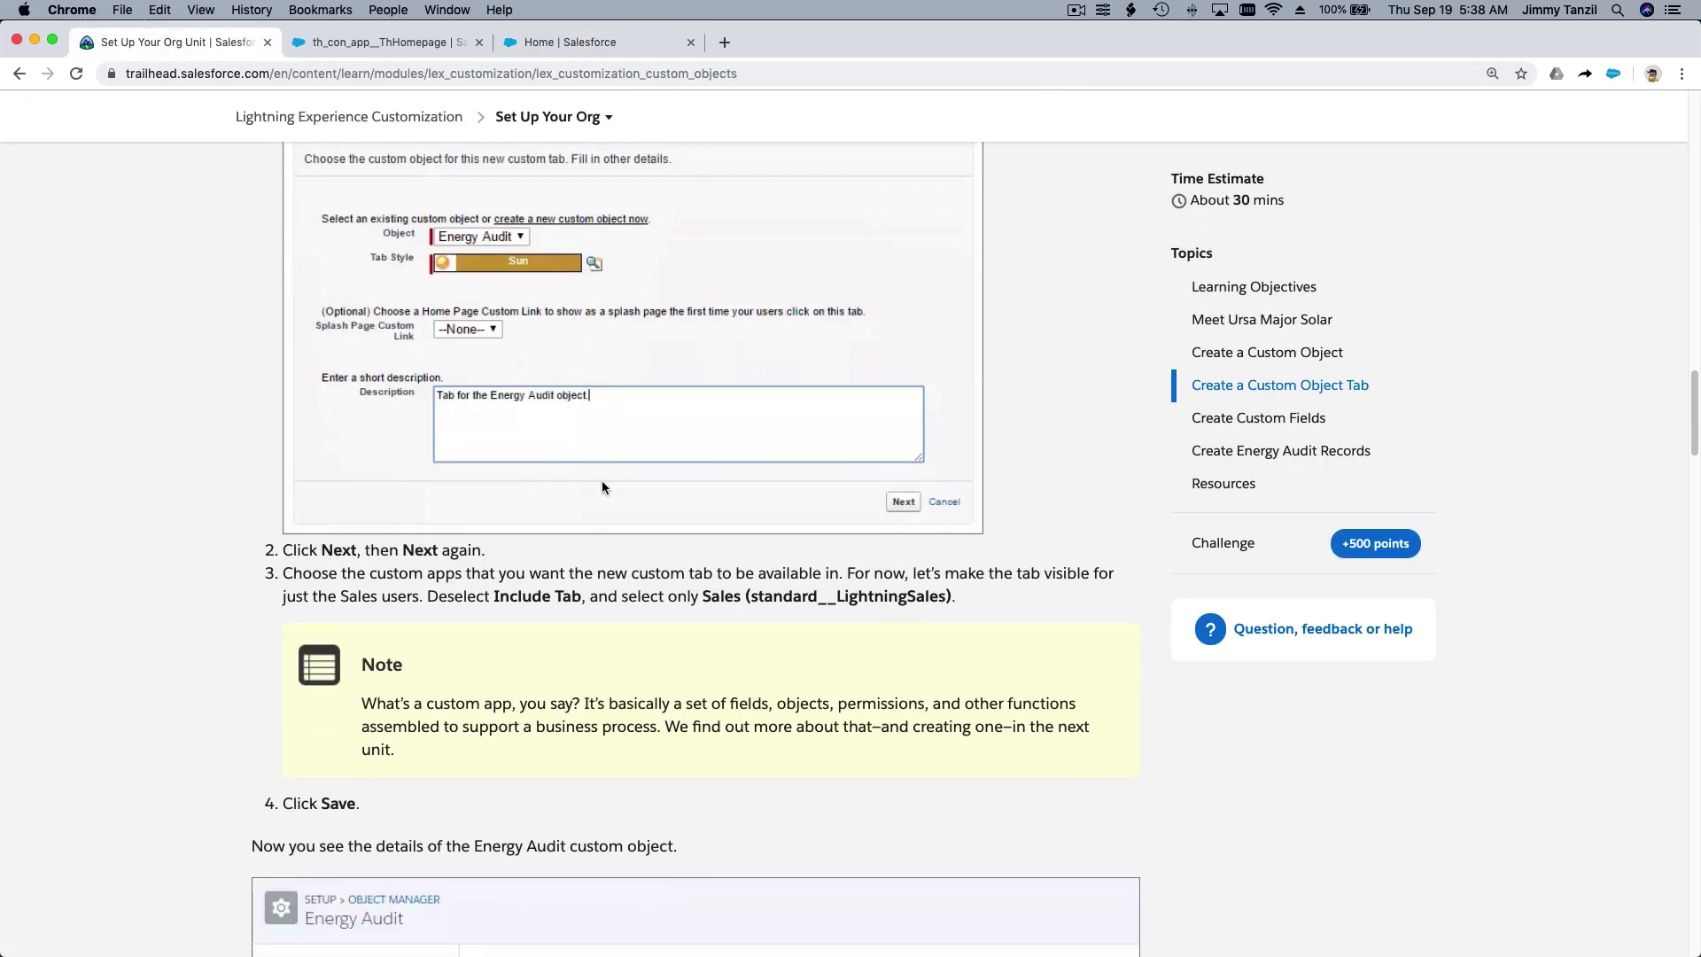
scroll(602, 483, down, 4)
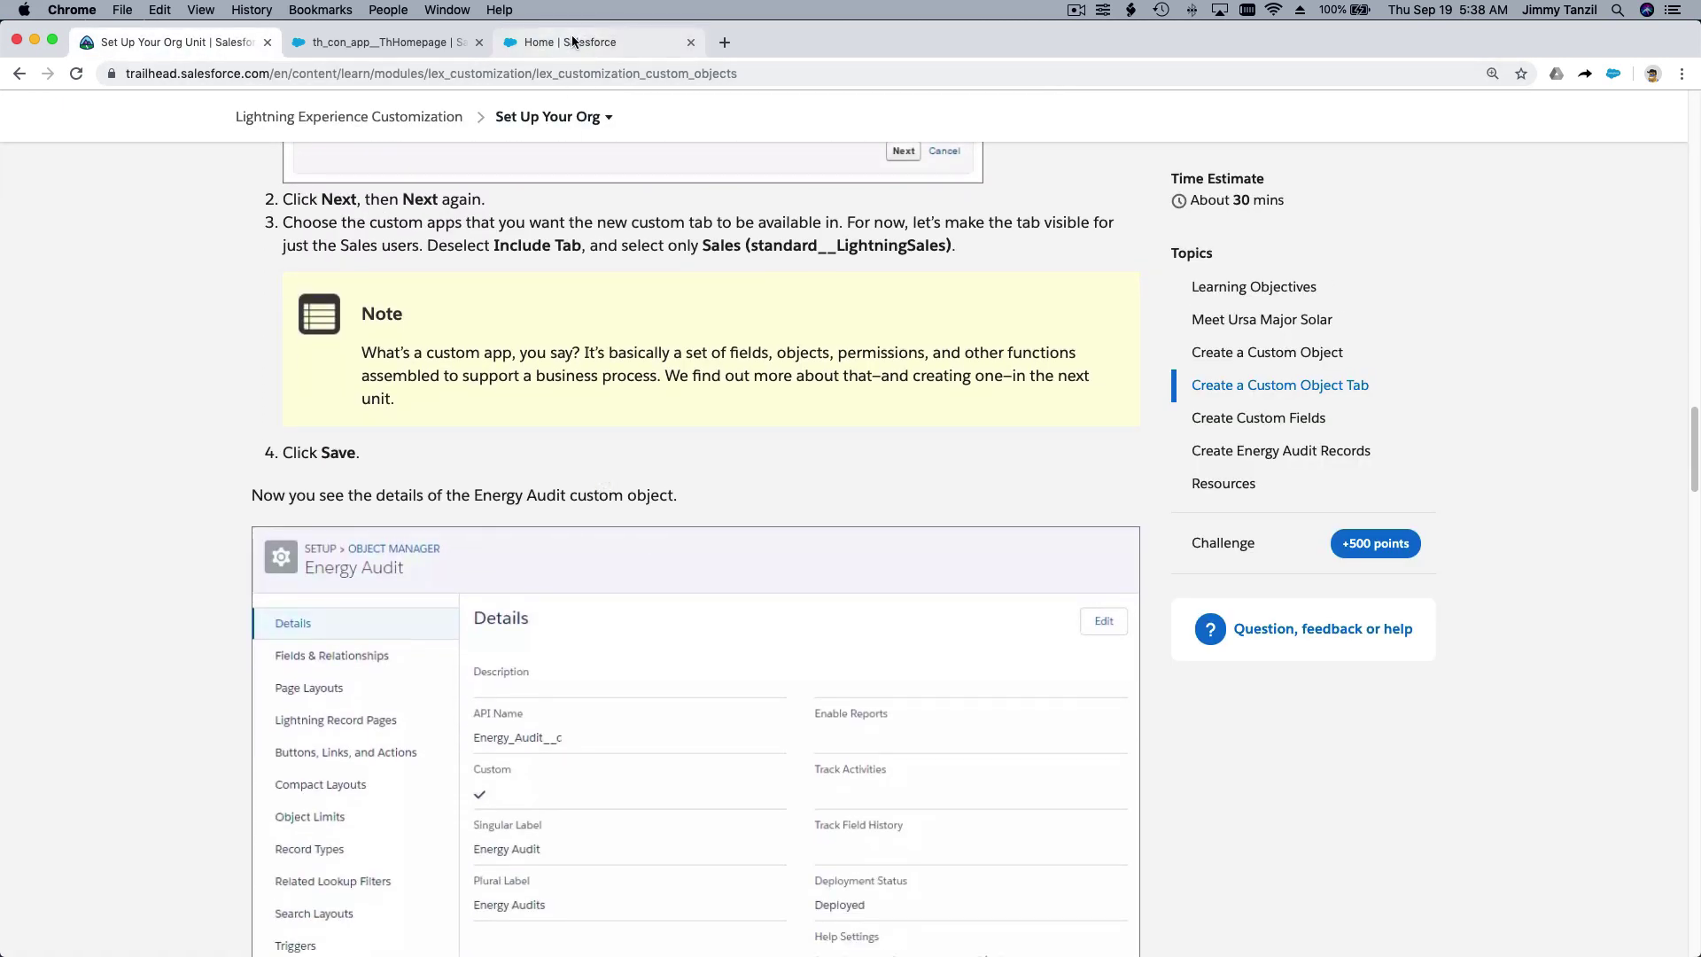
click(572, 42)
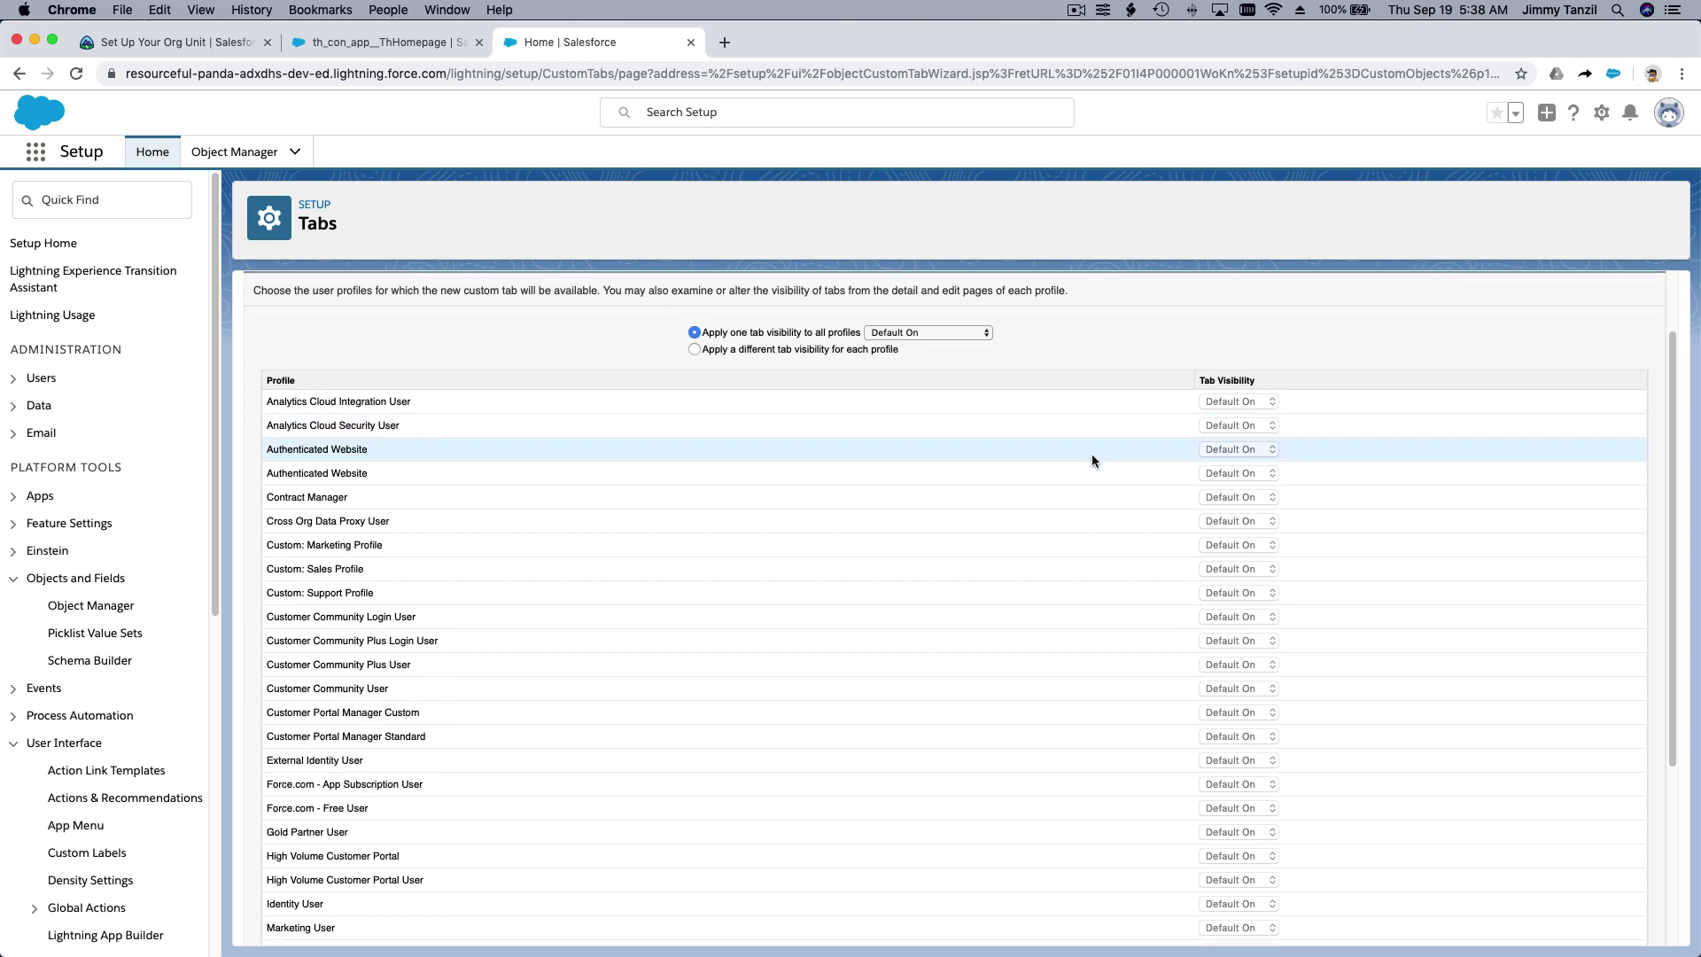
scroll(1092, 456, down, 5)
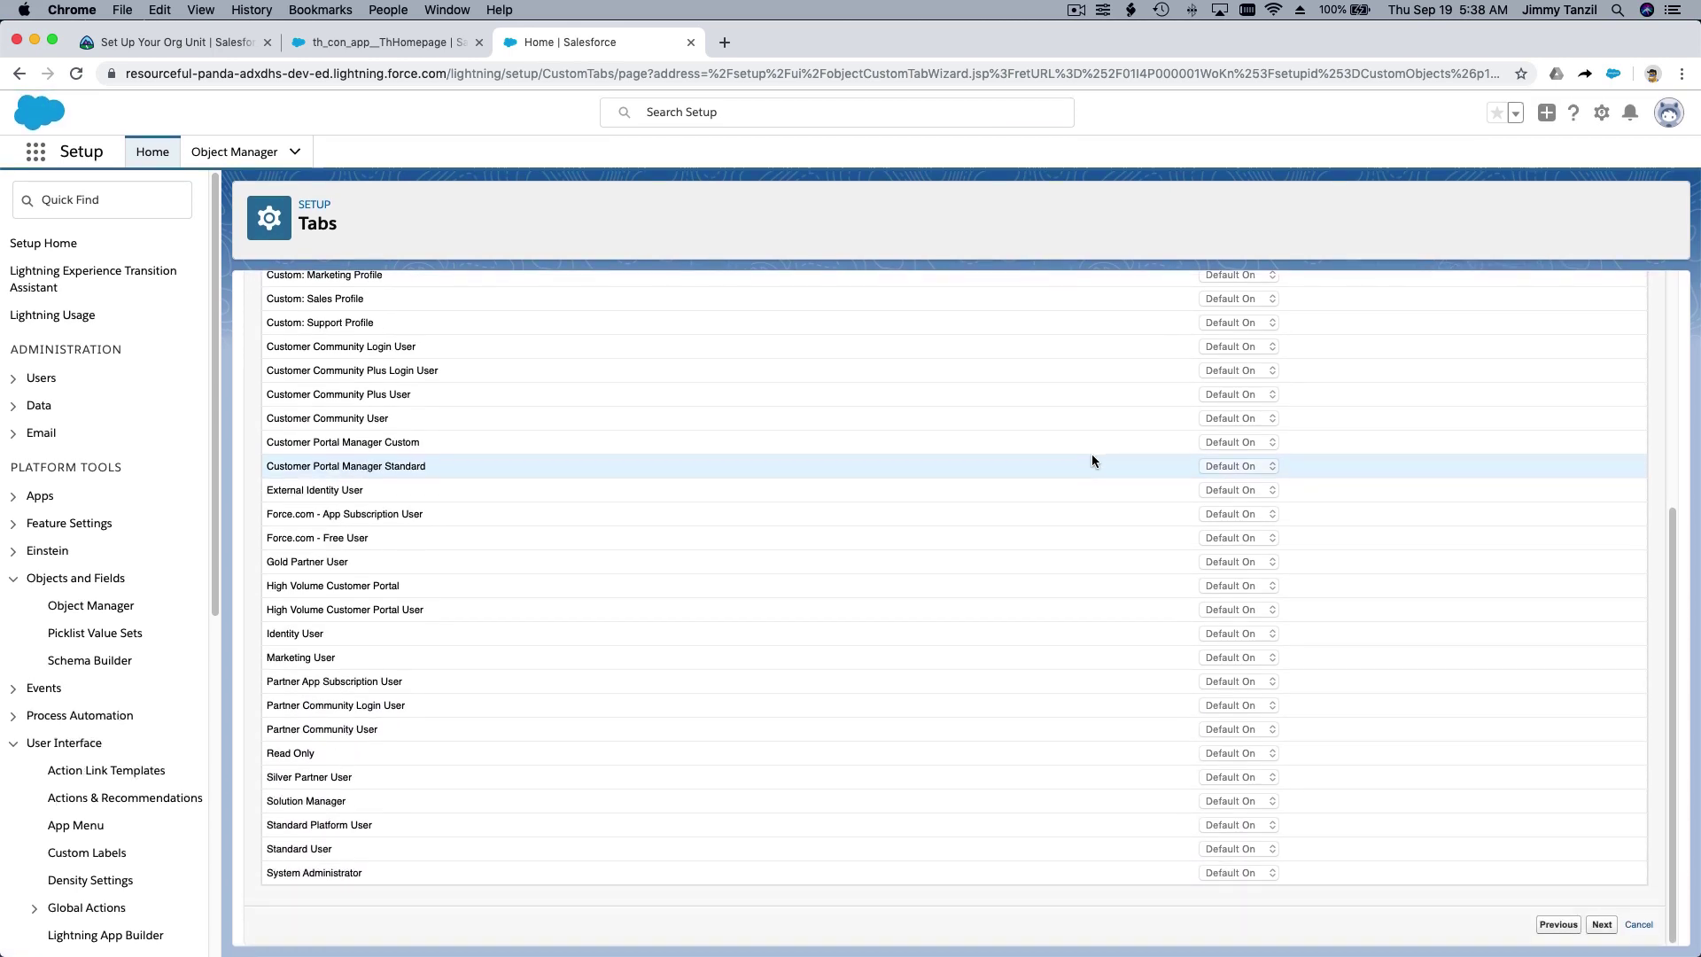
scroll(1091, 453, up, 5)
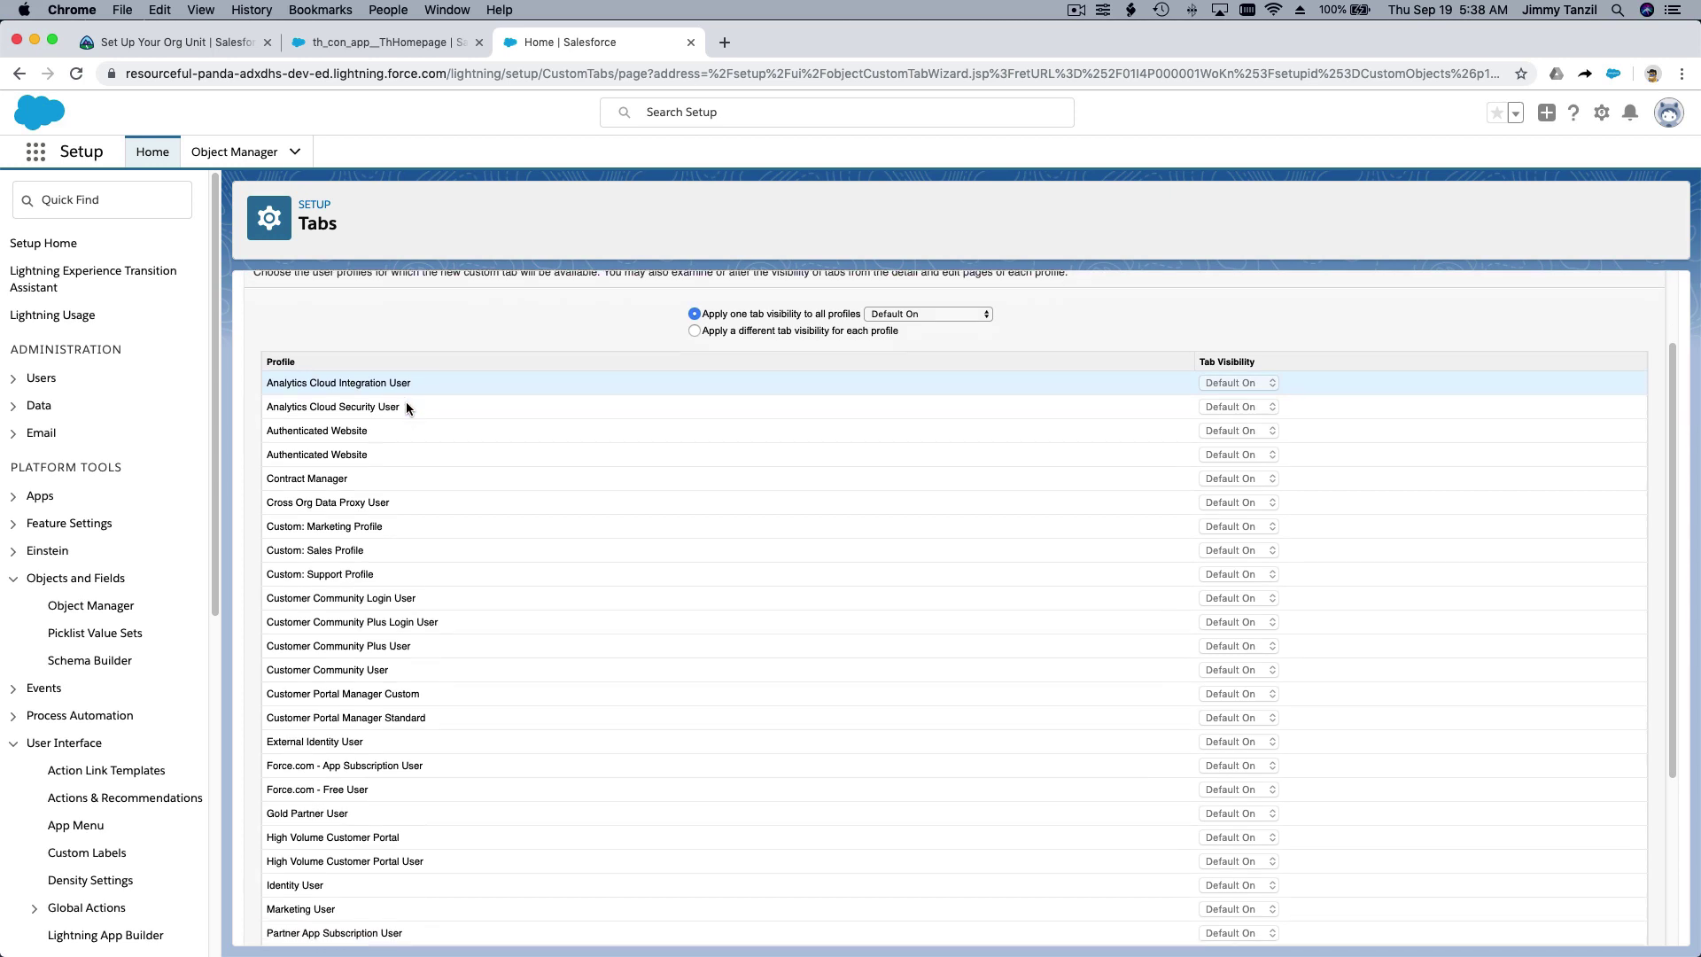
scroll(406, 401, down, 3)
scroll(406, 402, up, 3)
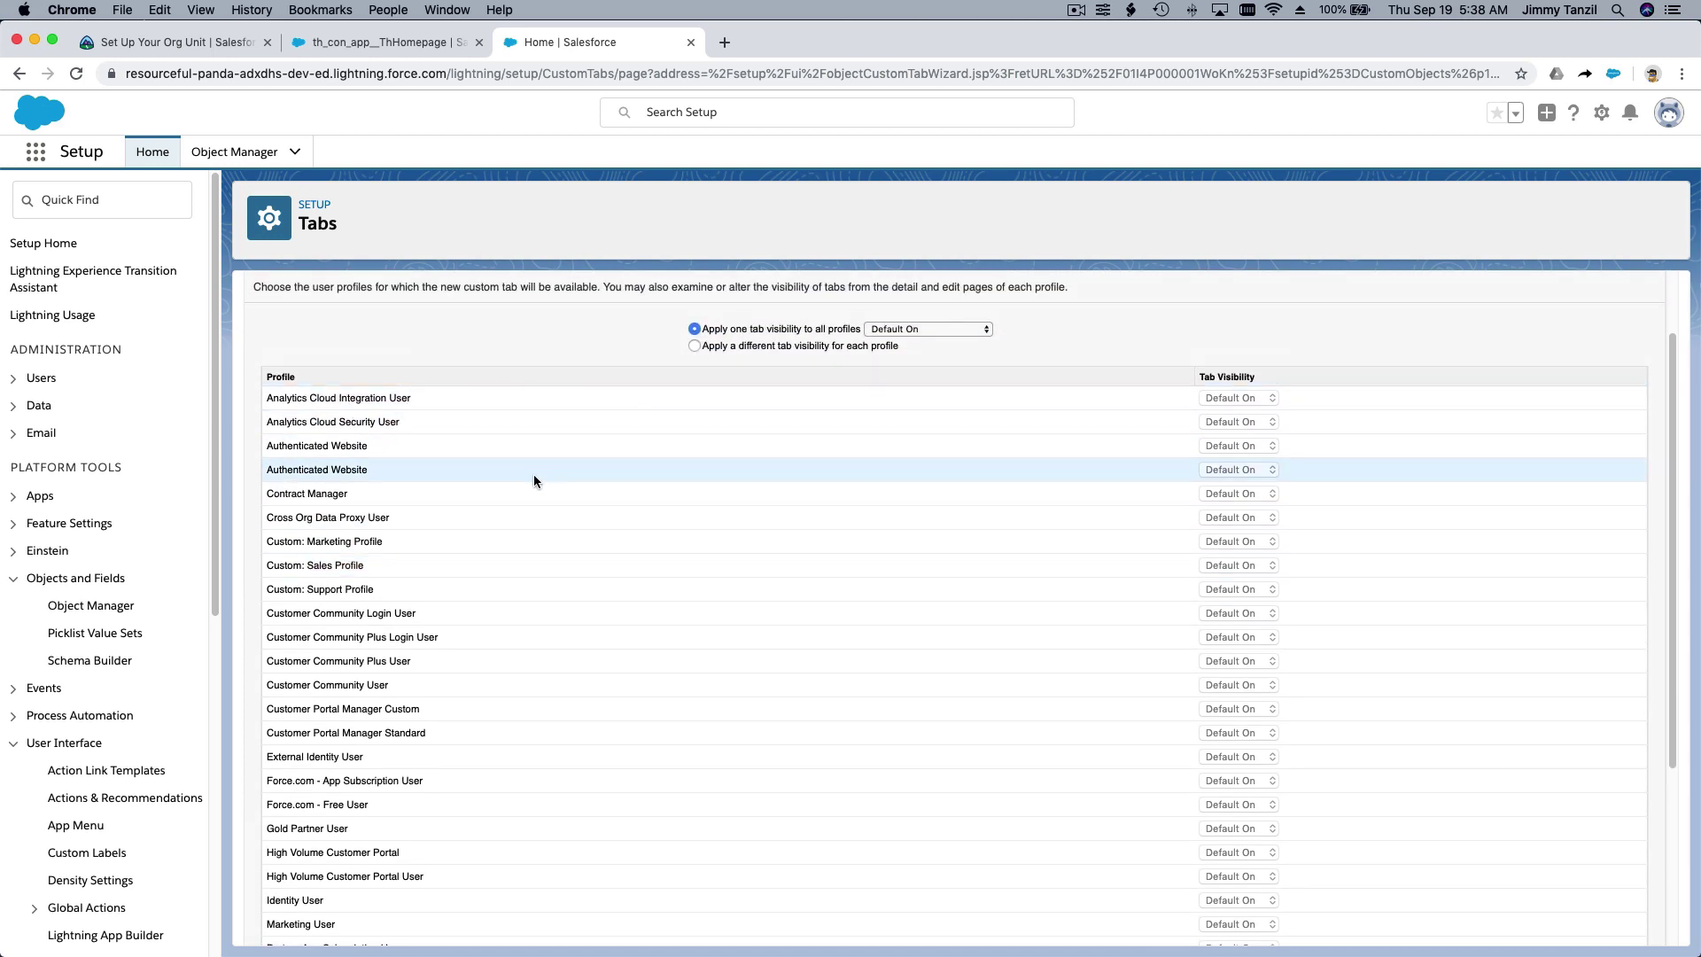
scroll(534, 481, down, 3)
scroll(534, 481, up, 3)
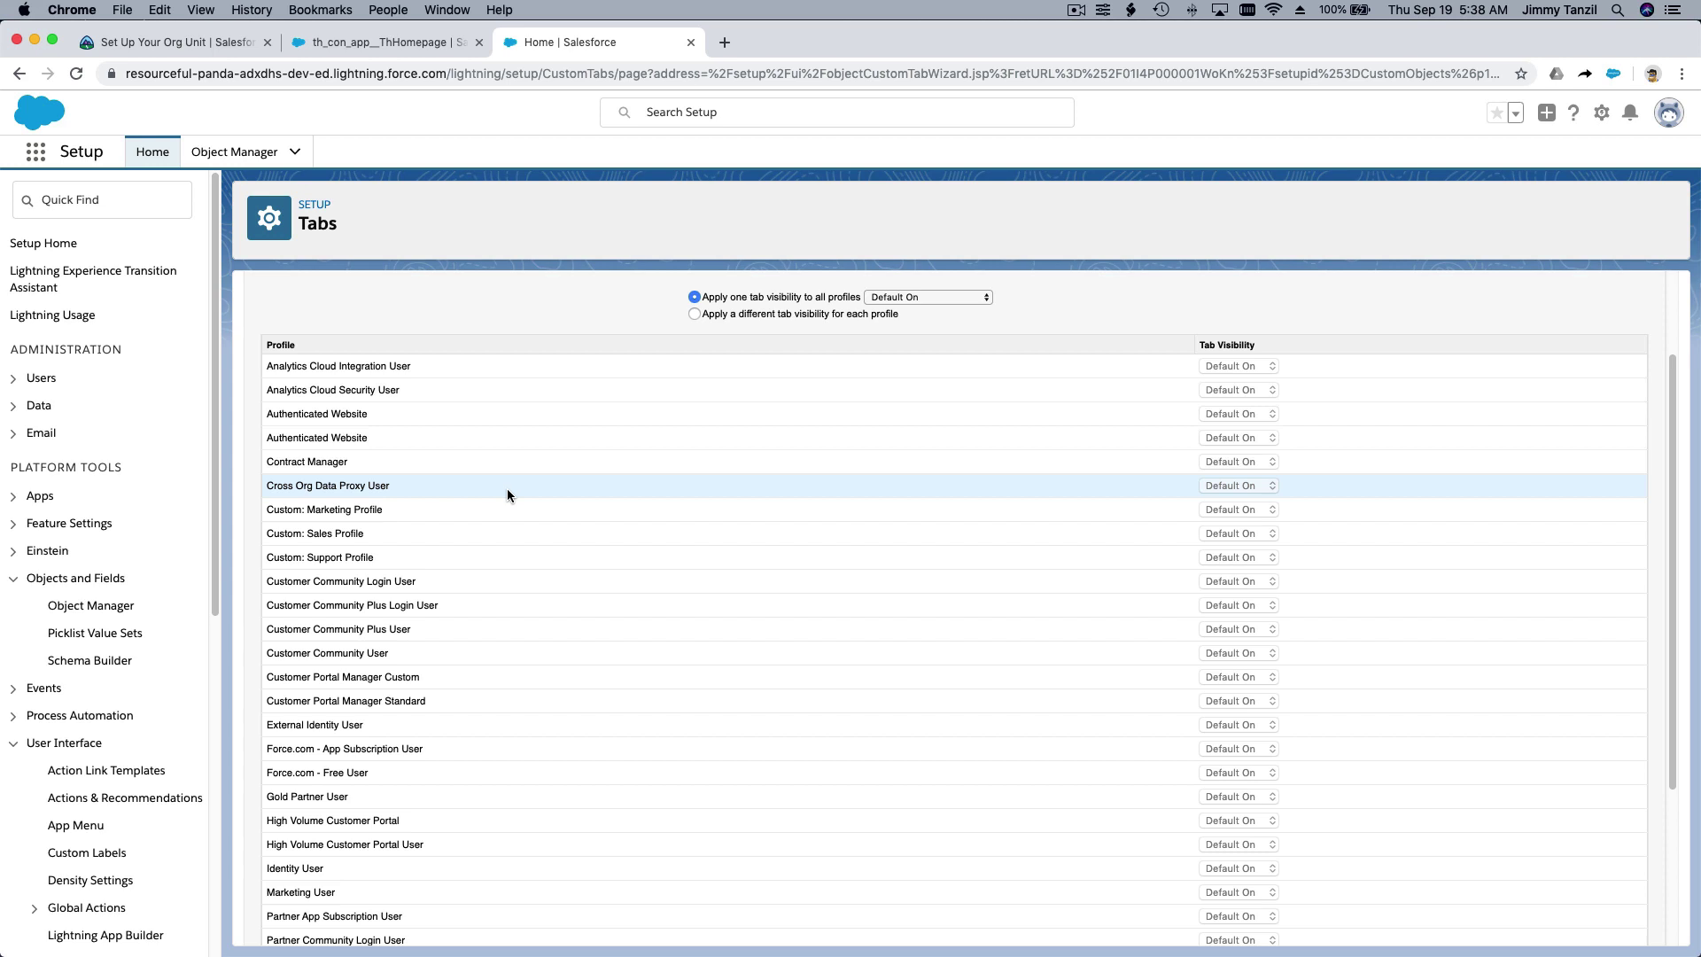
scroll(507, 493, down, 3)
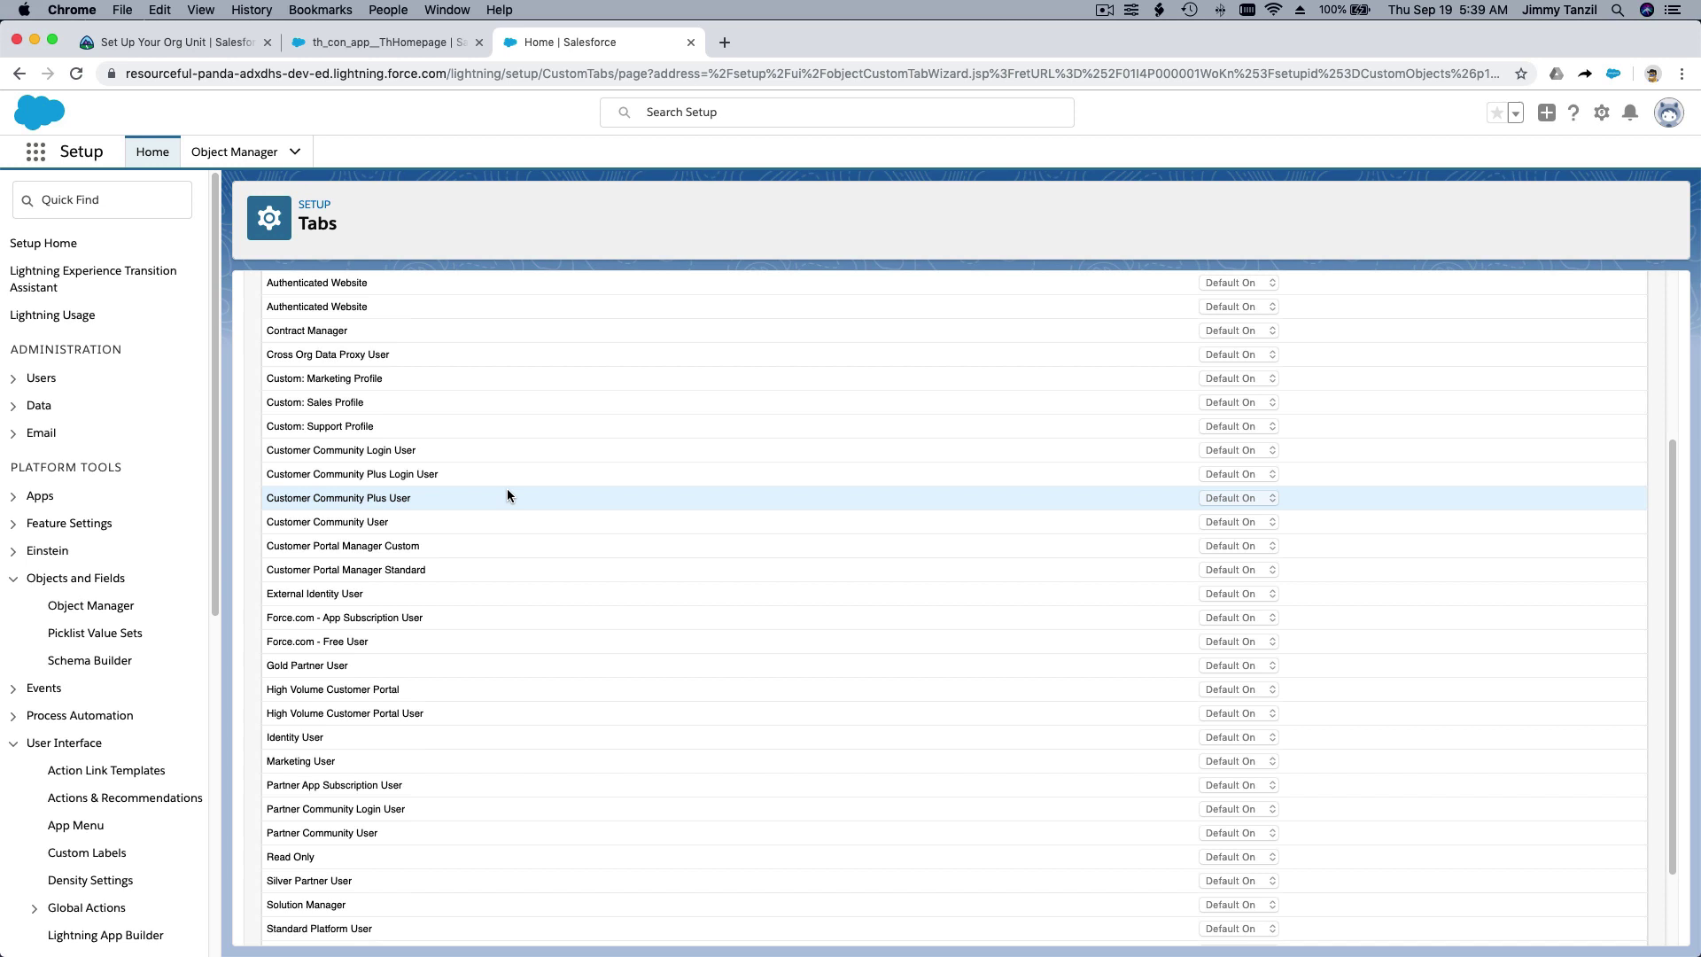
scroll(506, 496, up, 2)
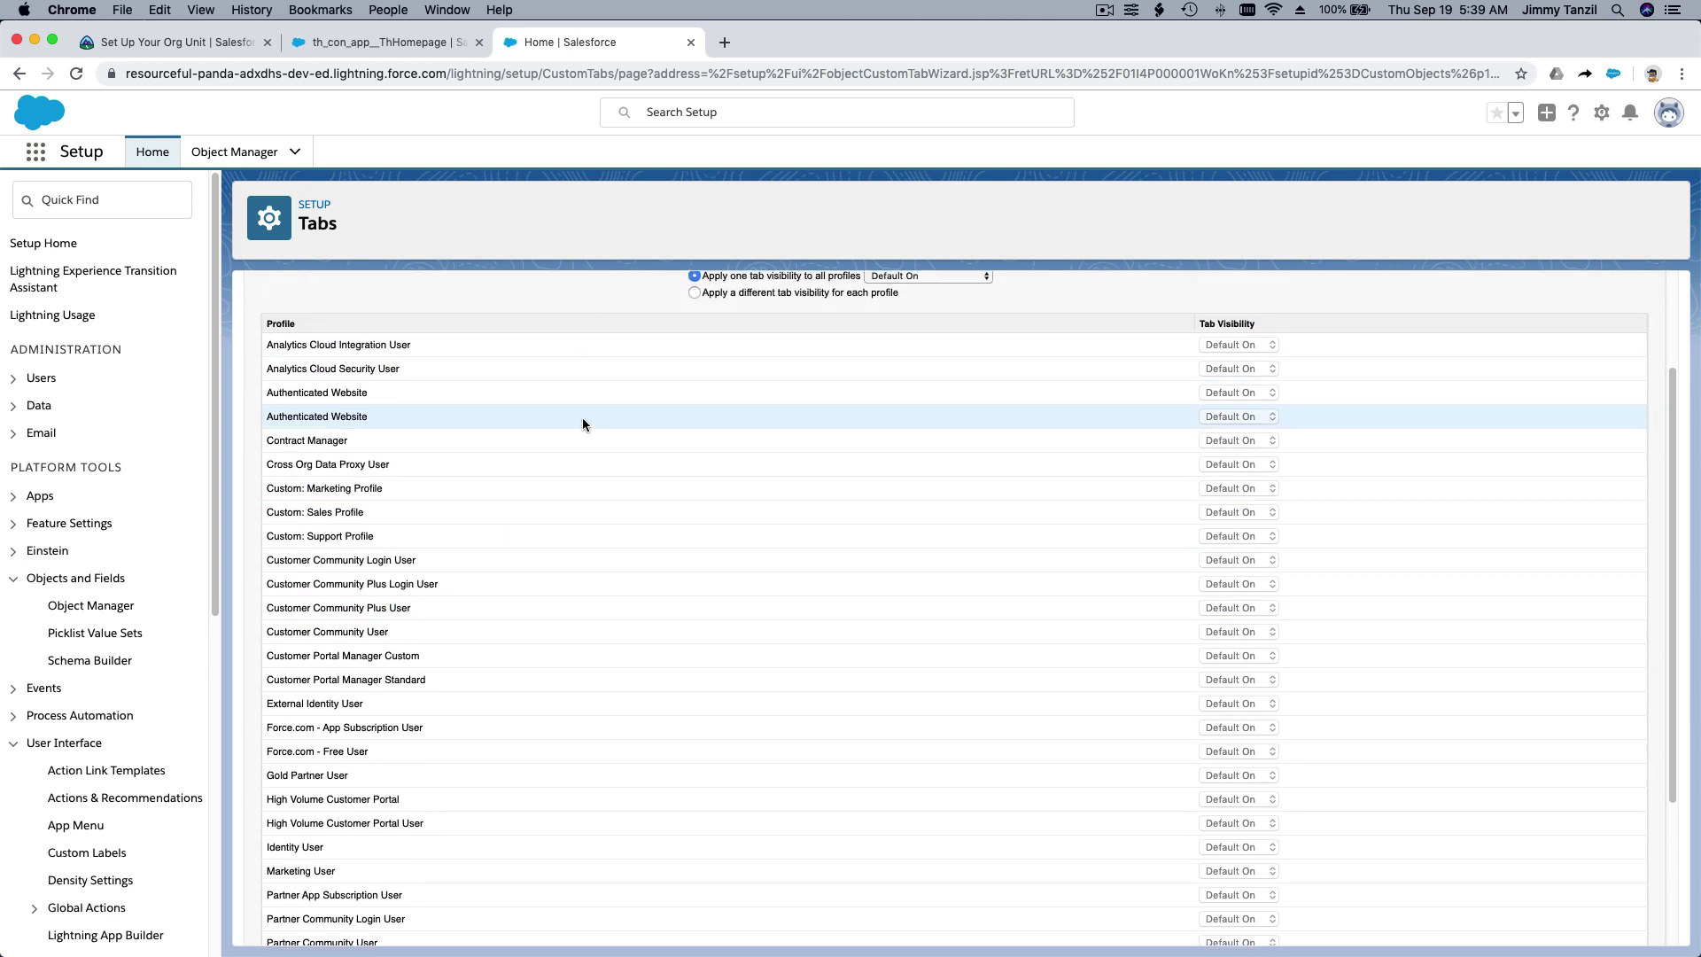
scroll(582, 417, up, 1)
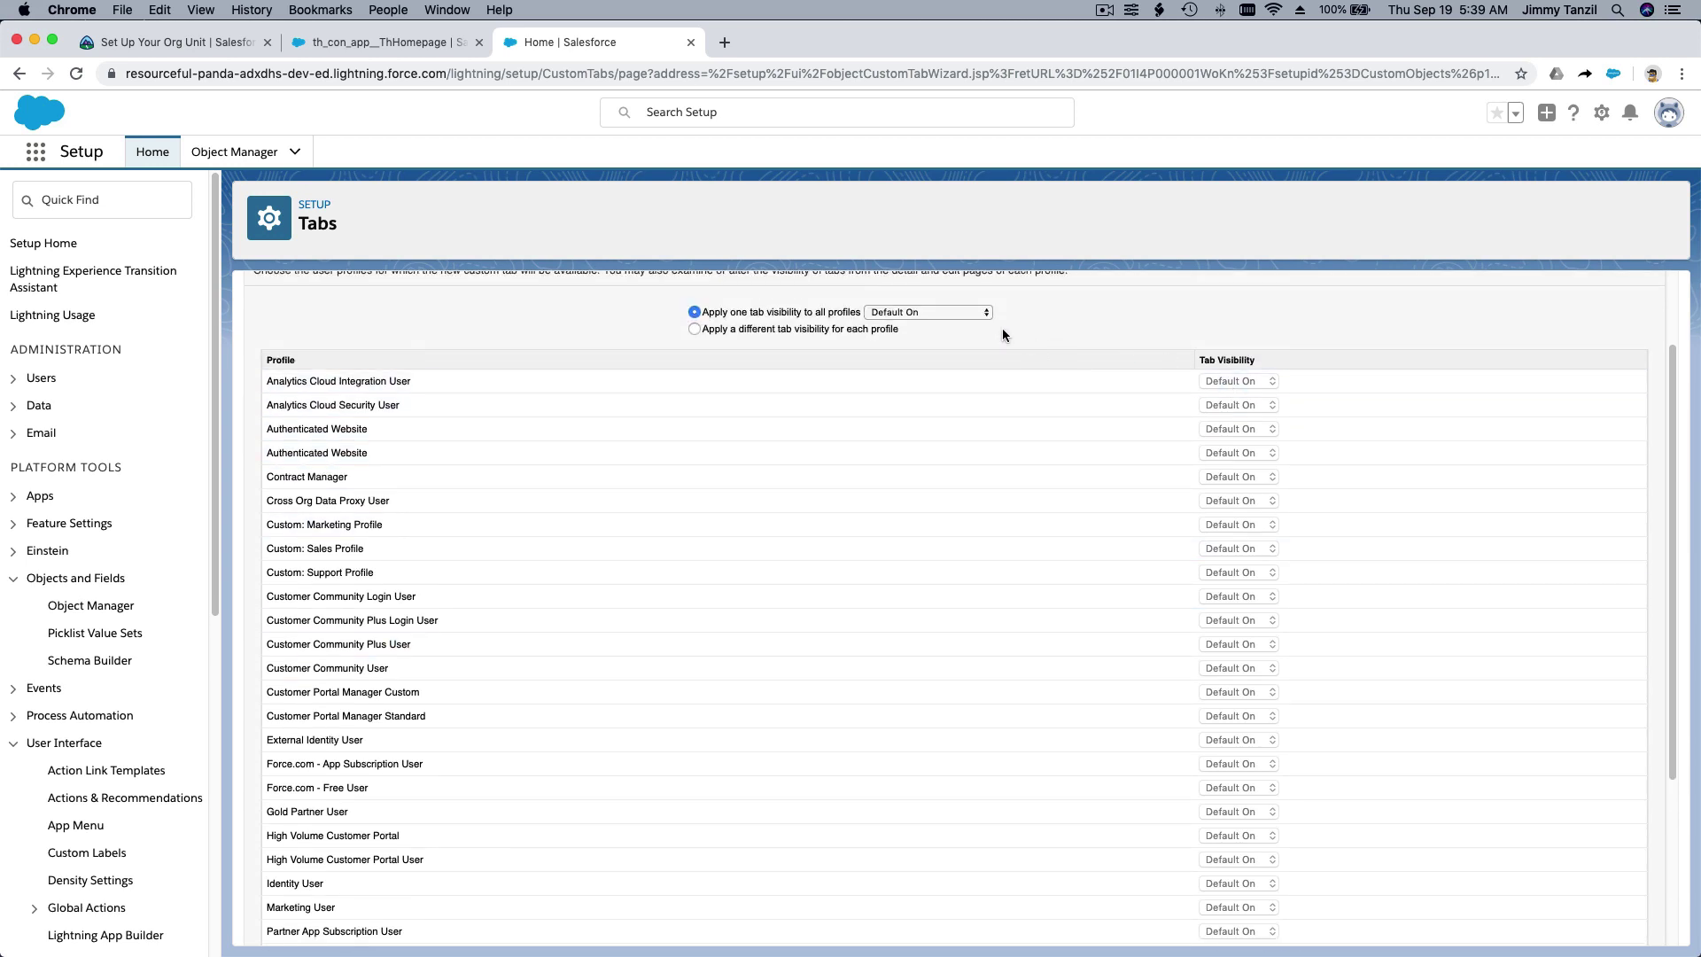
Keep Default On visibility for all profiles and save the tab in all custom apps
click(943, 312)
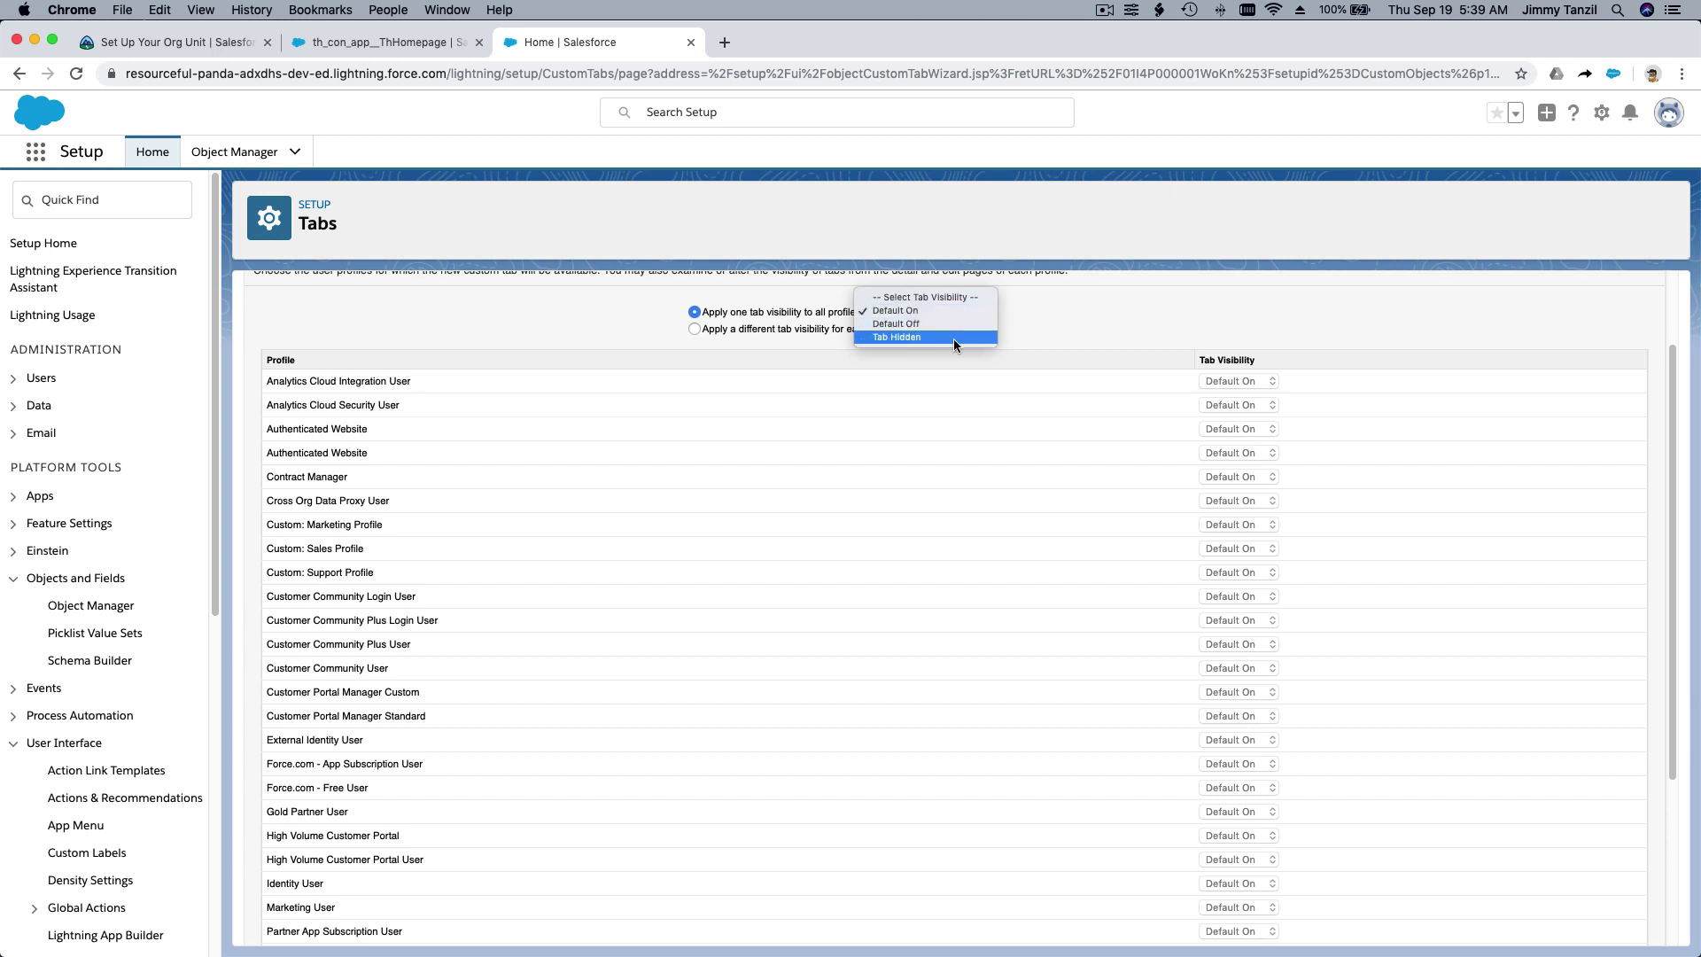
click(1111, 305)
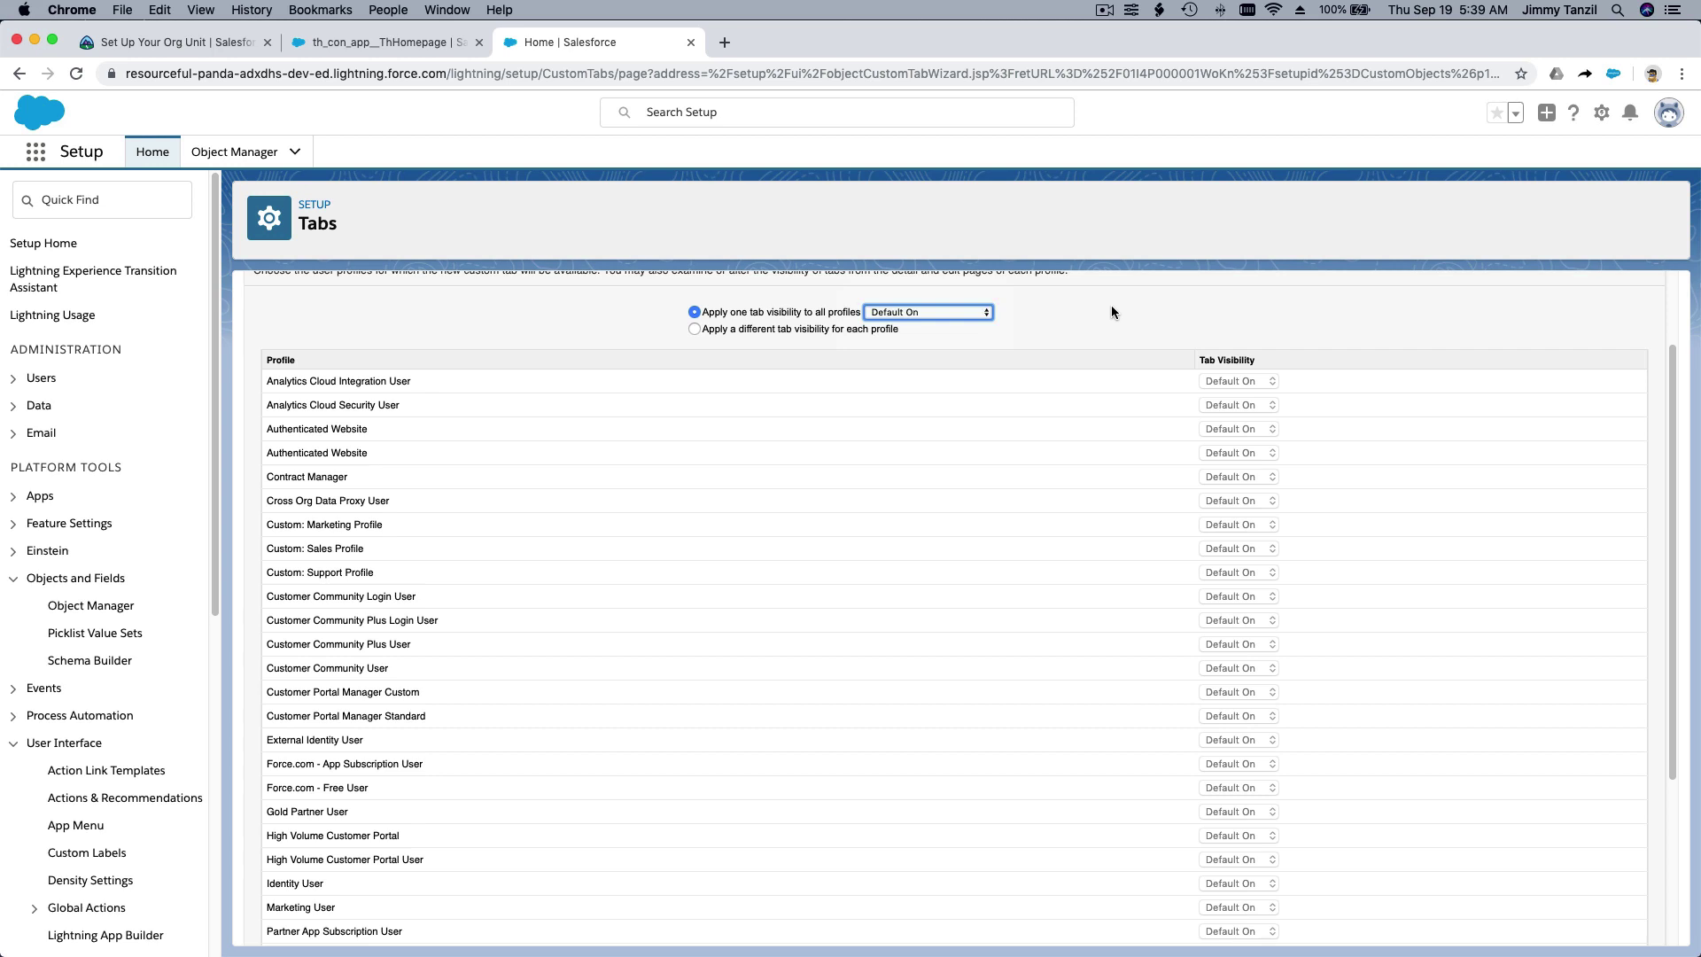
scroll(1111, 310, down, 5)
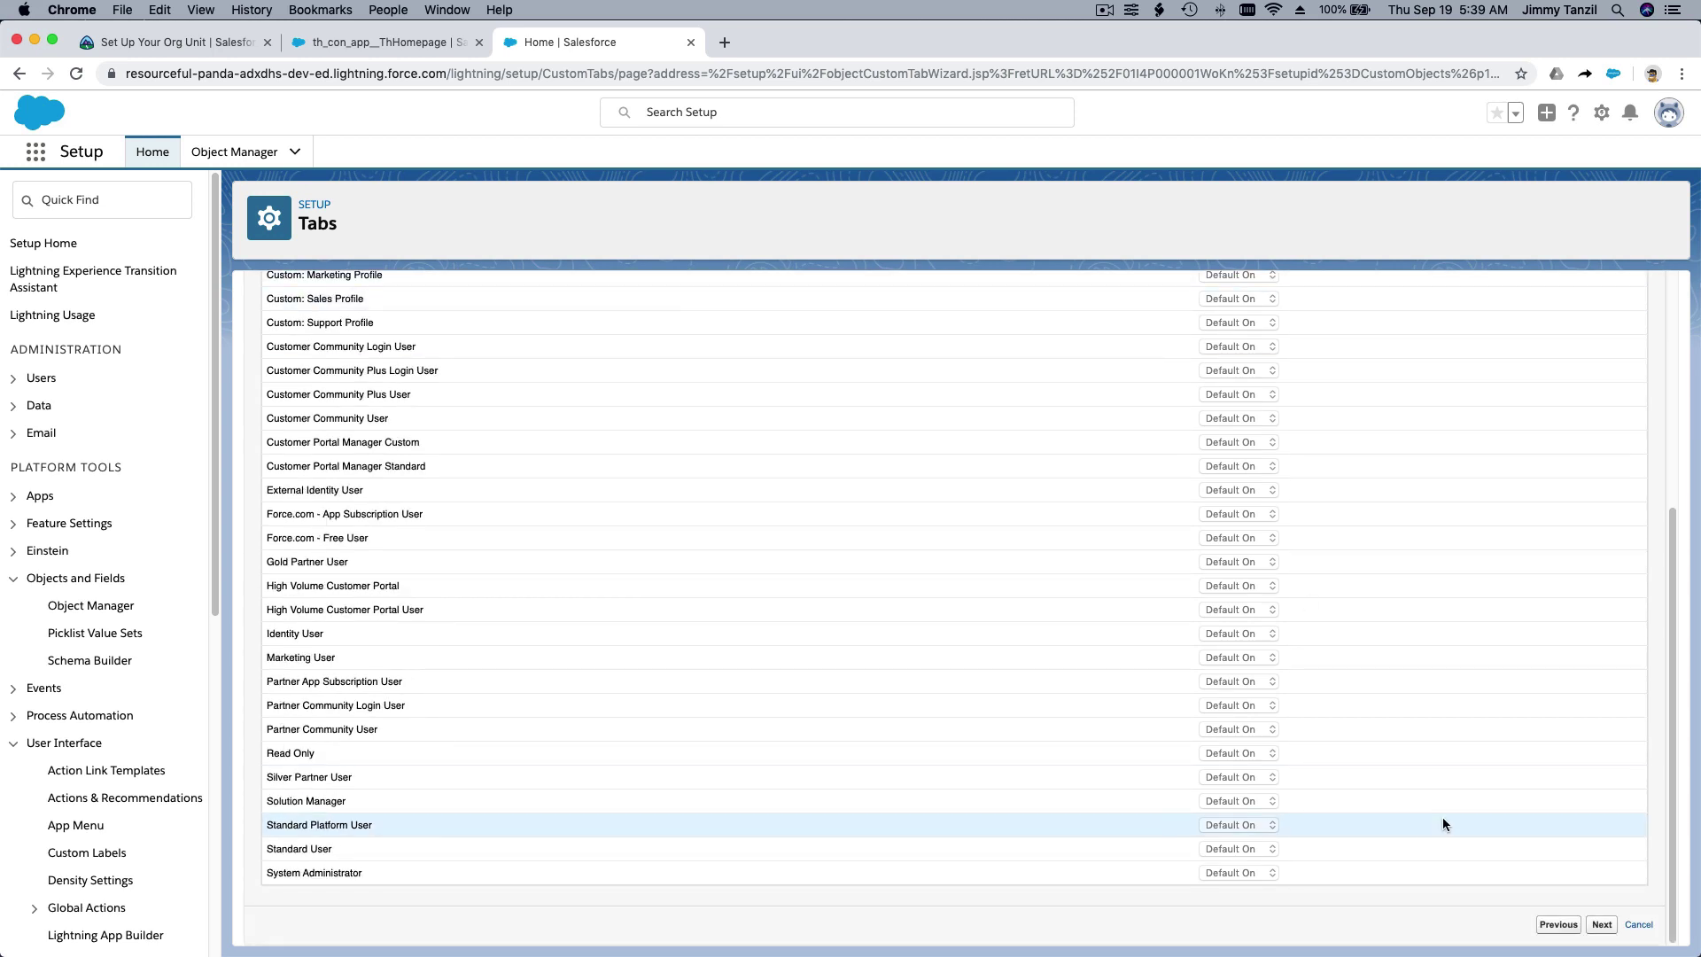
click(1602, 923)
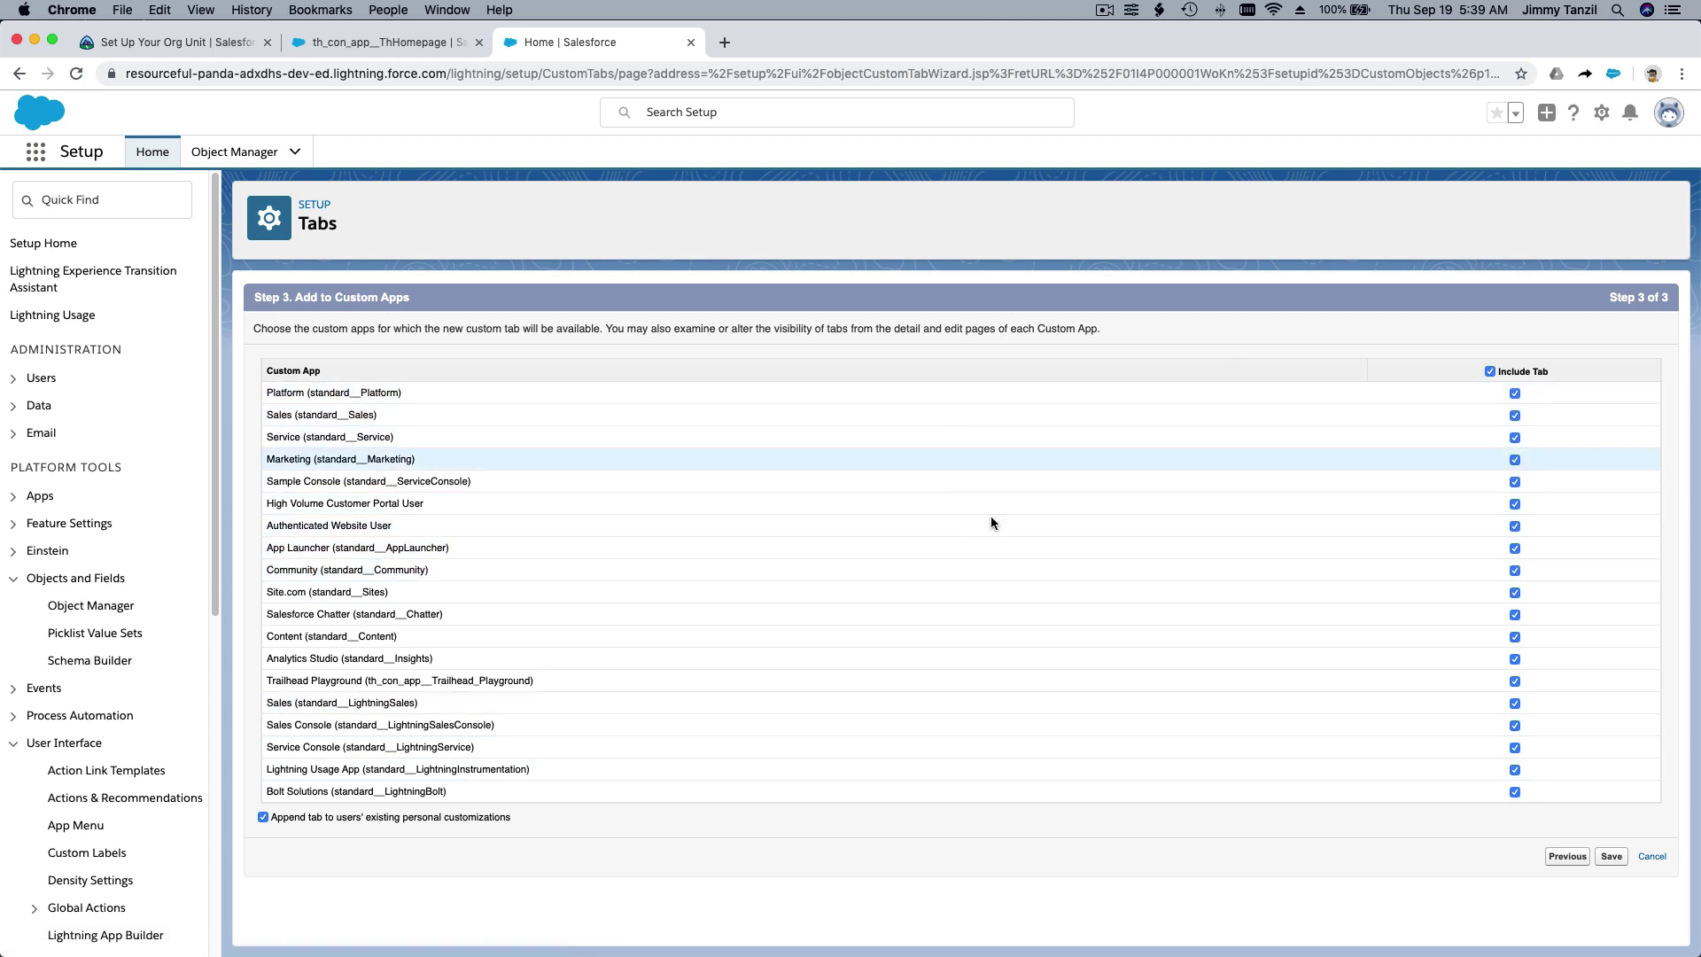
click(1610, 857)
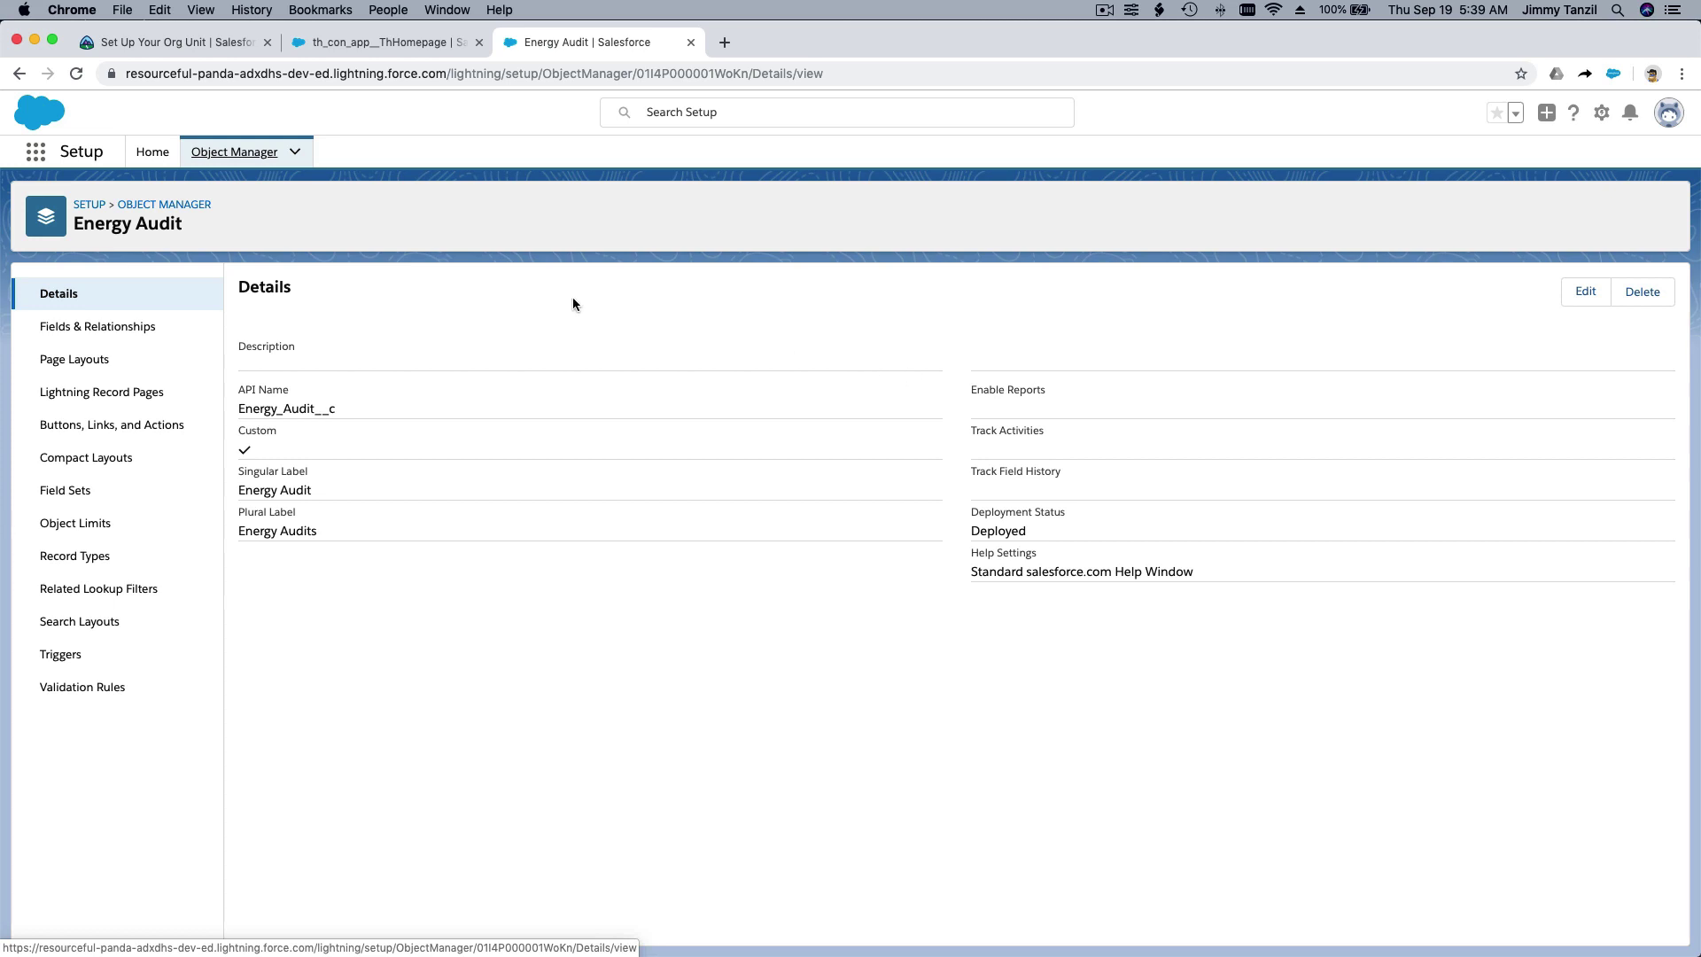
click(177, 45)
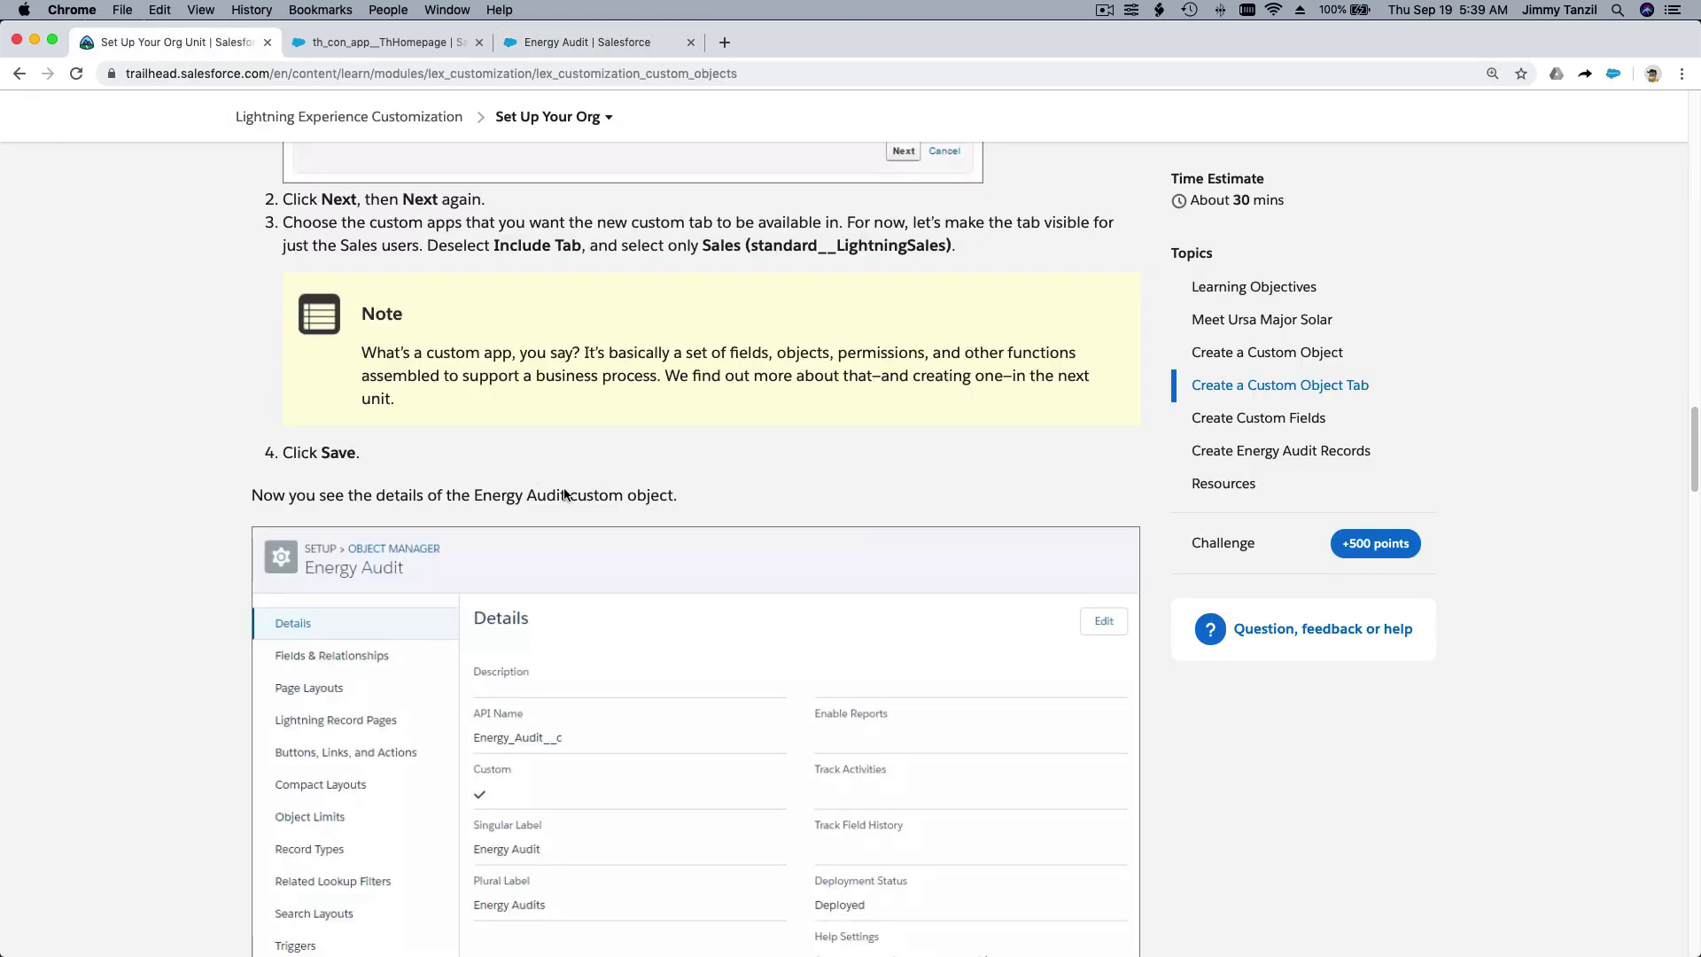
scroll(583, 498, down, 1)
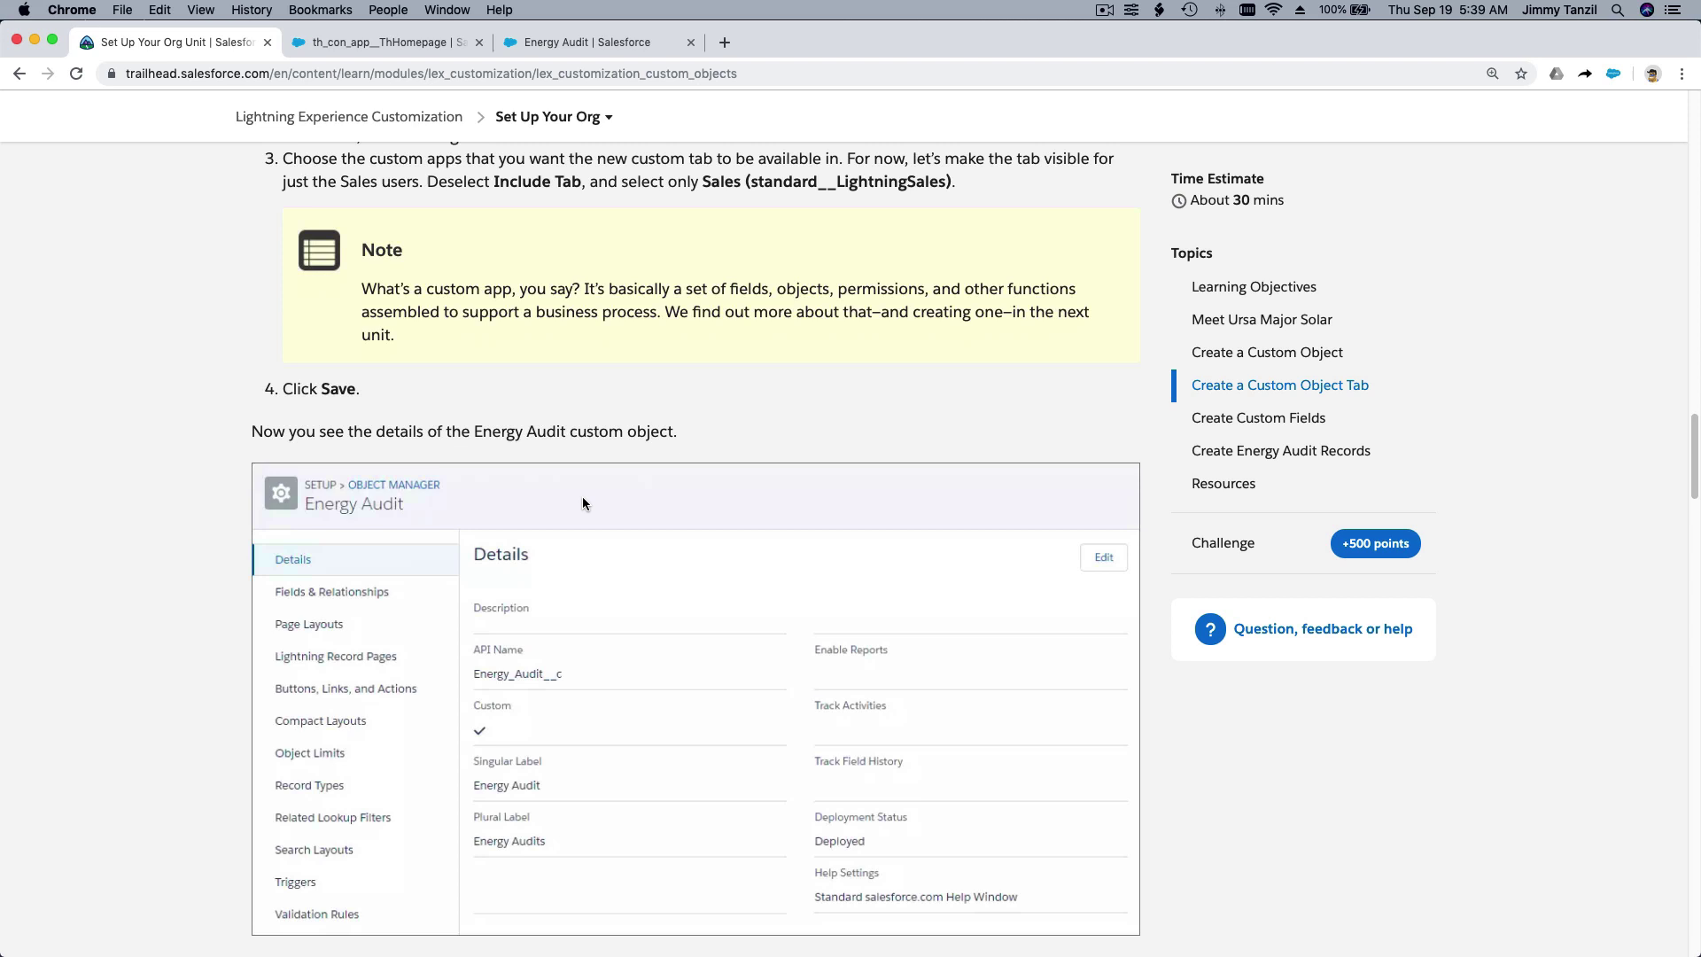
scroll(583, 502, down, 3)
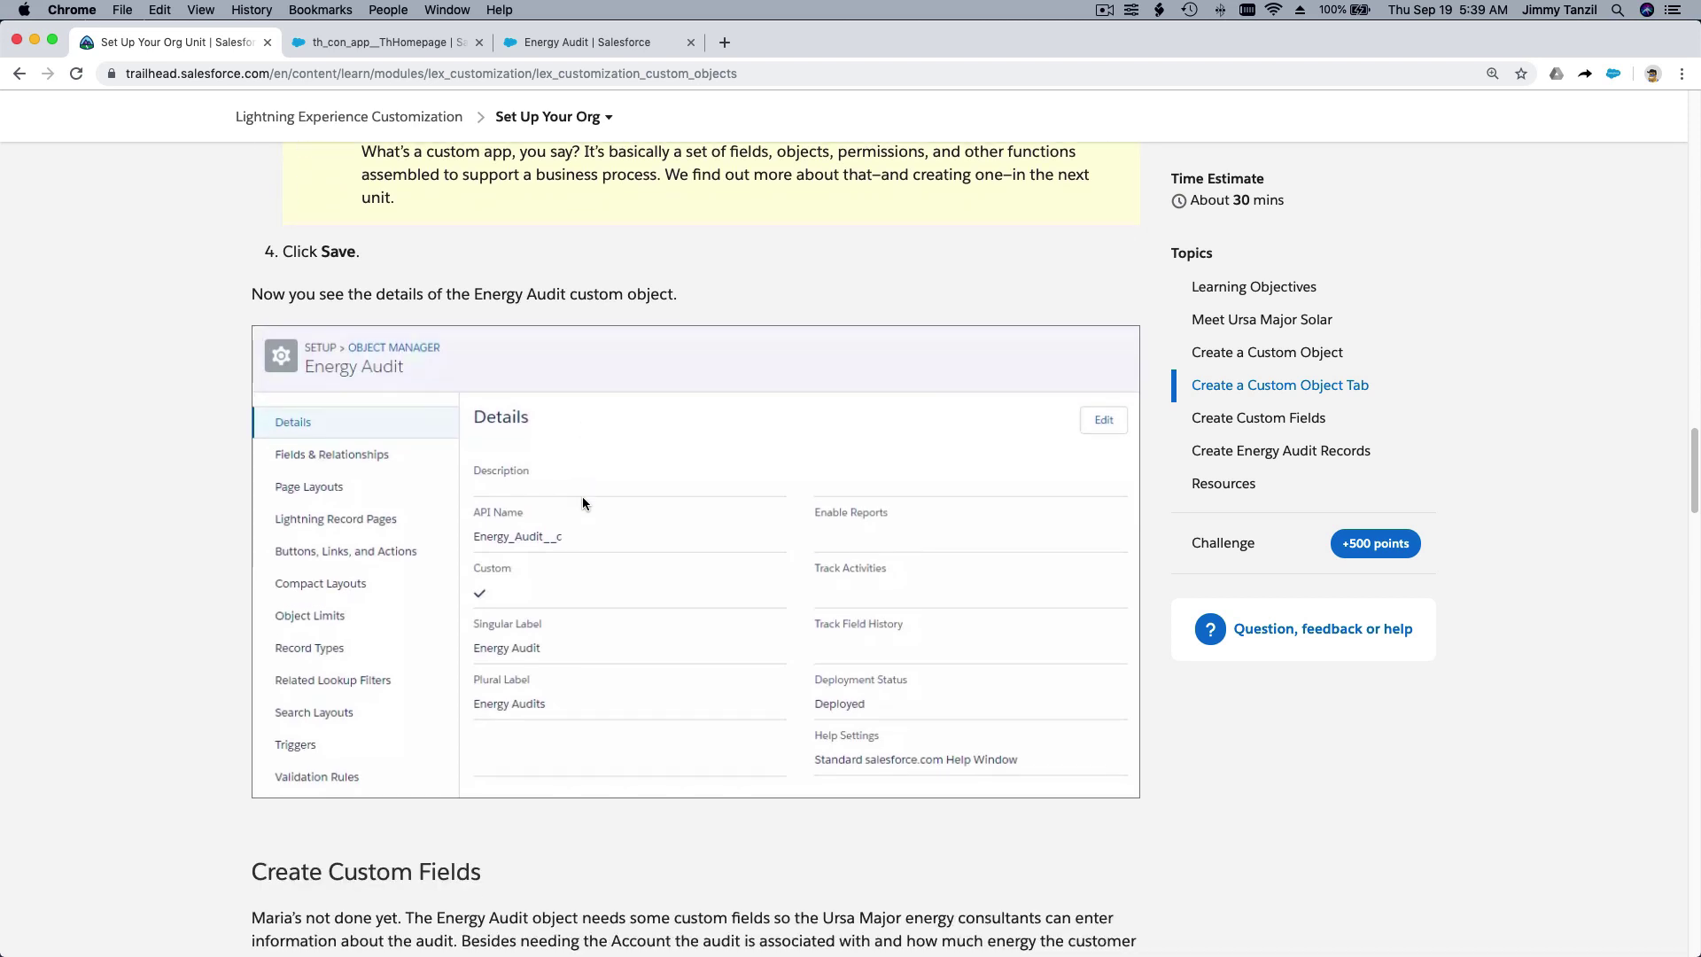
scroll(582, 496, down, 12)
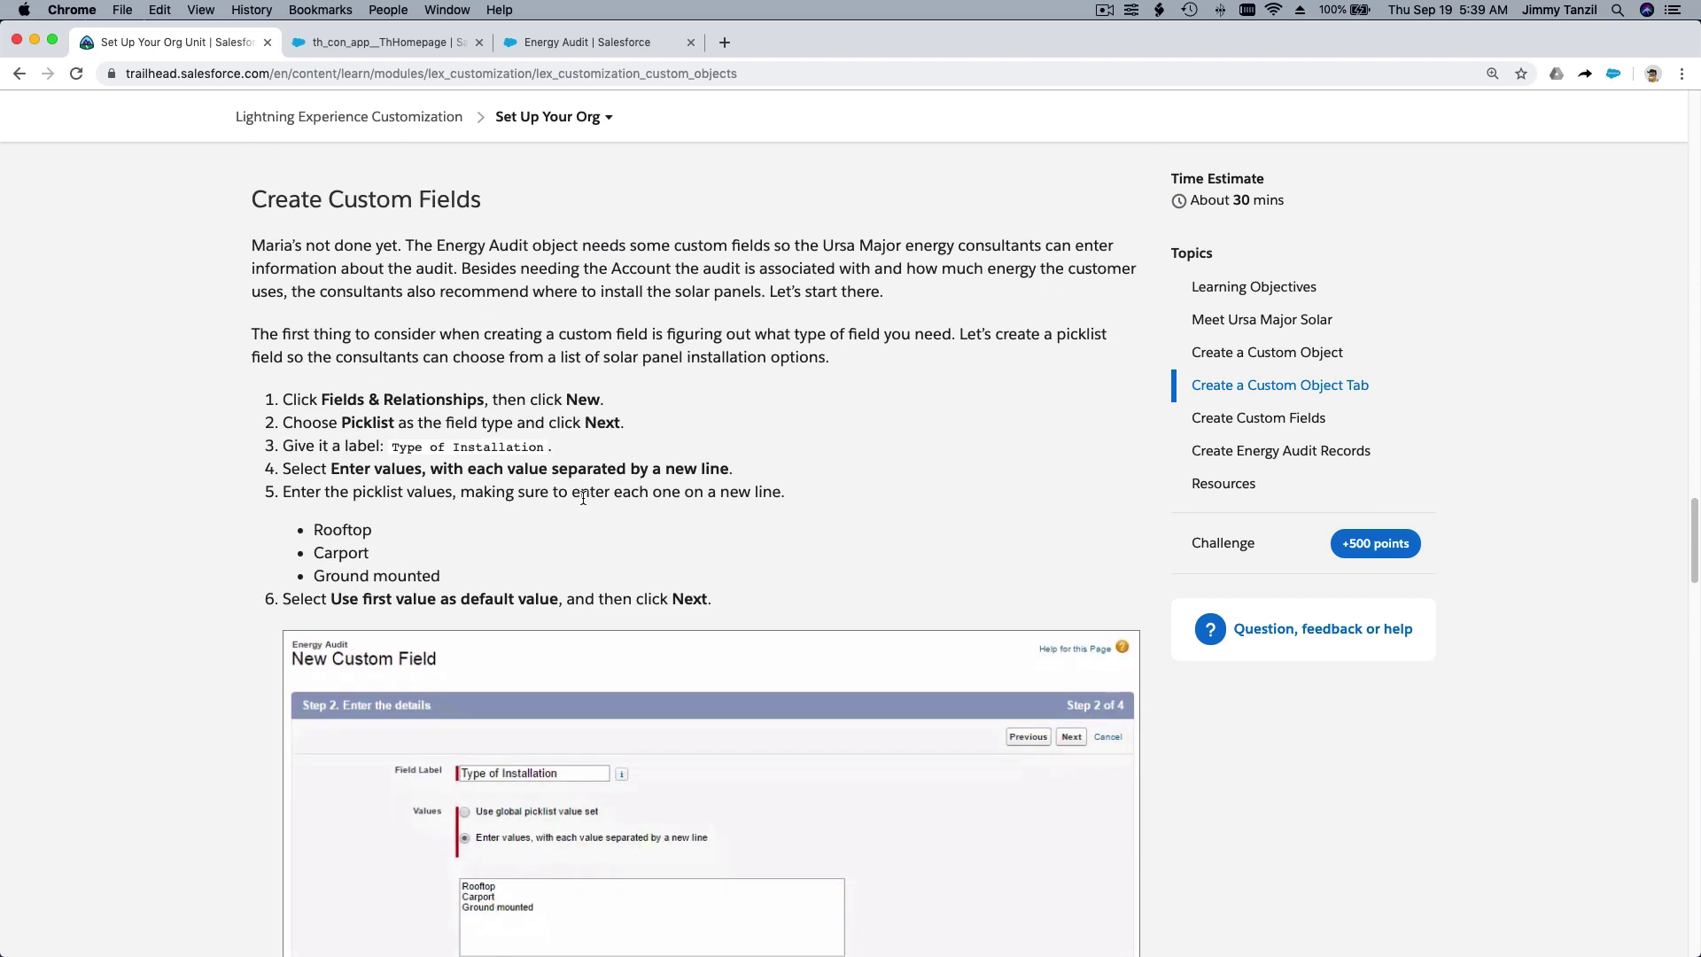
scroll(583, 498, down, 2)
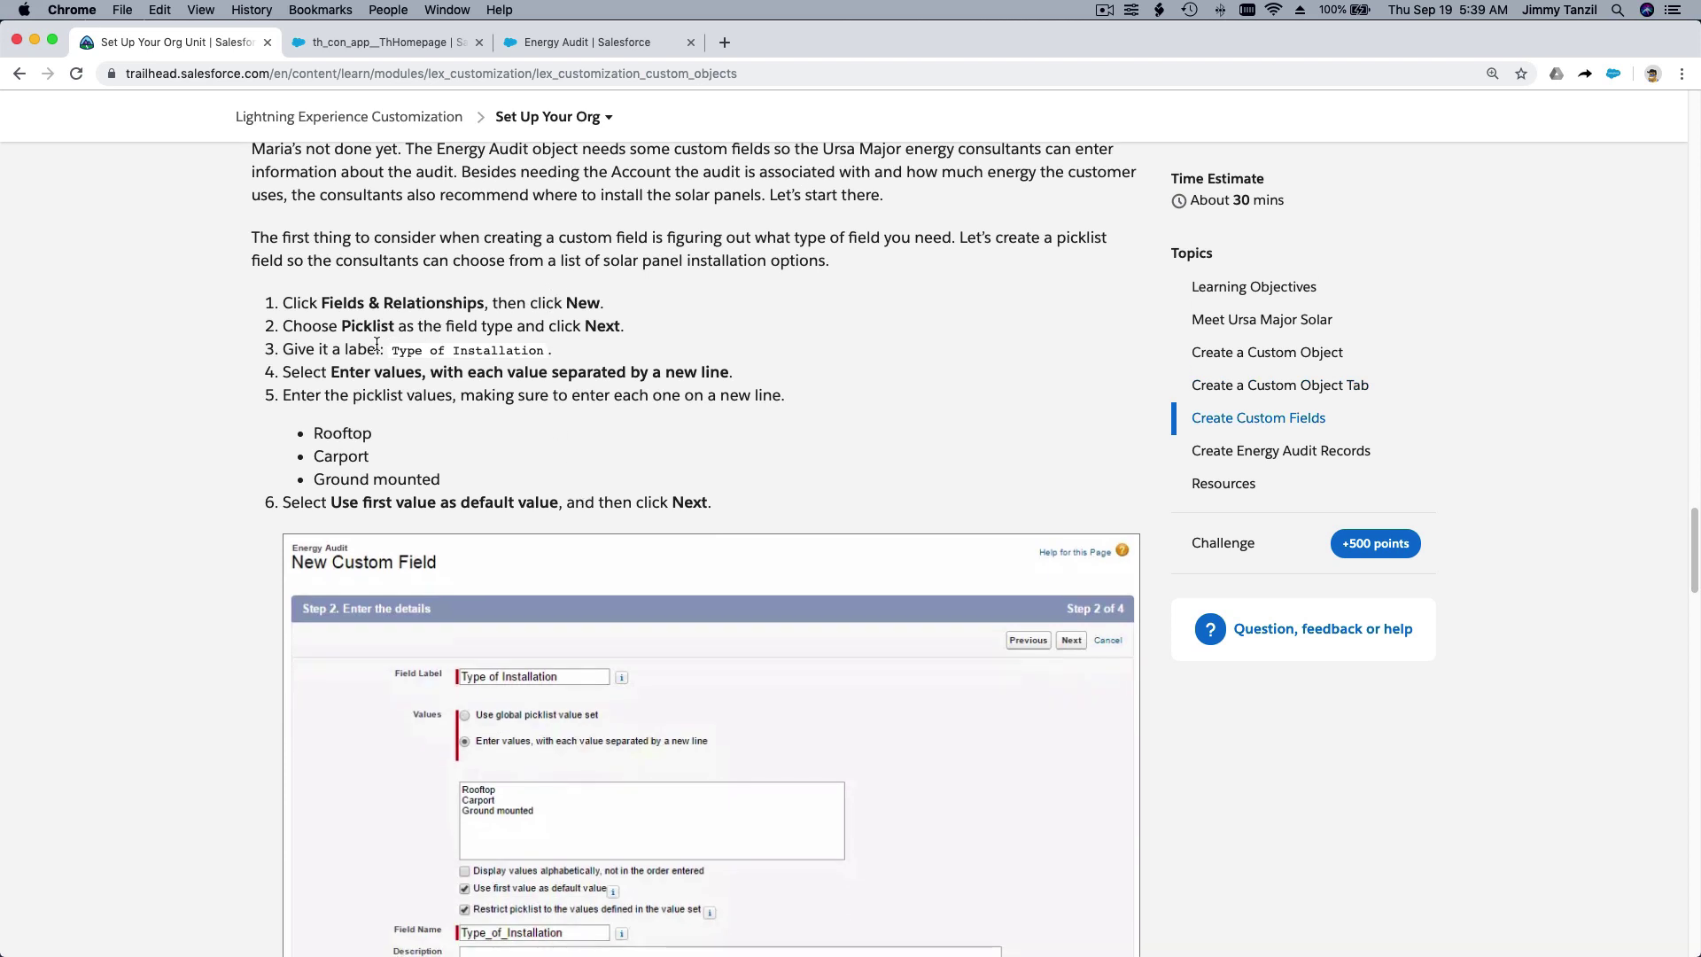
double_click(367, 328)
click(420, 468)
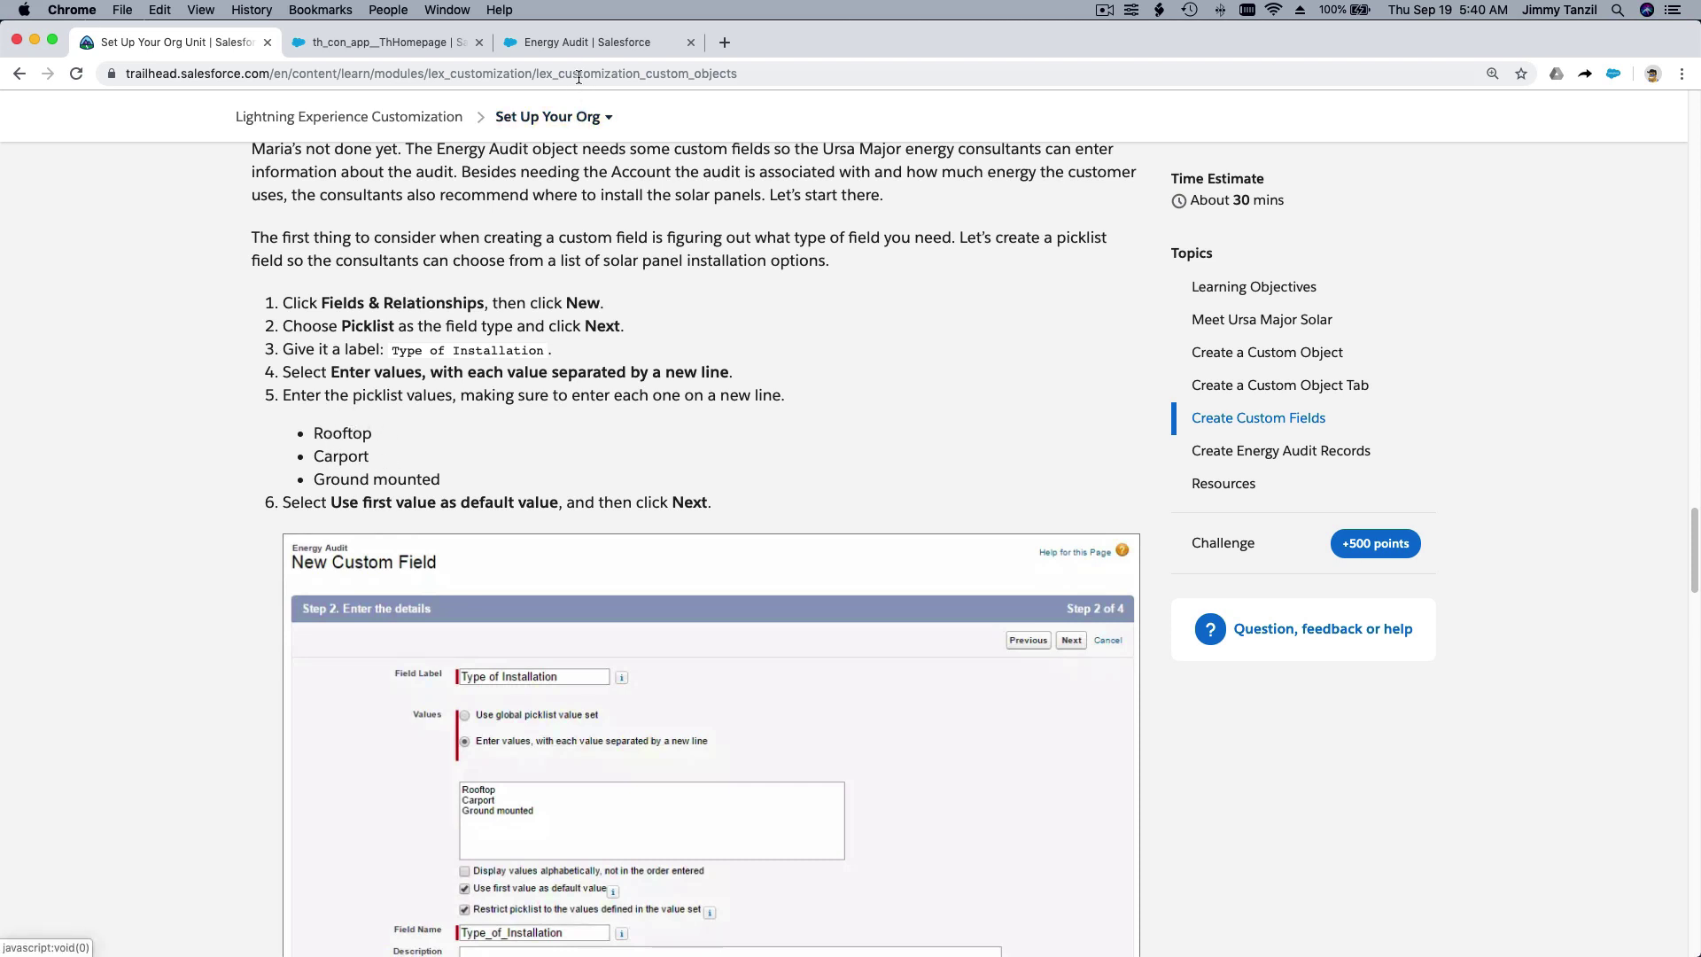
click(572, 43)
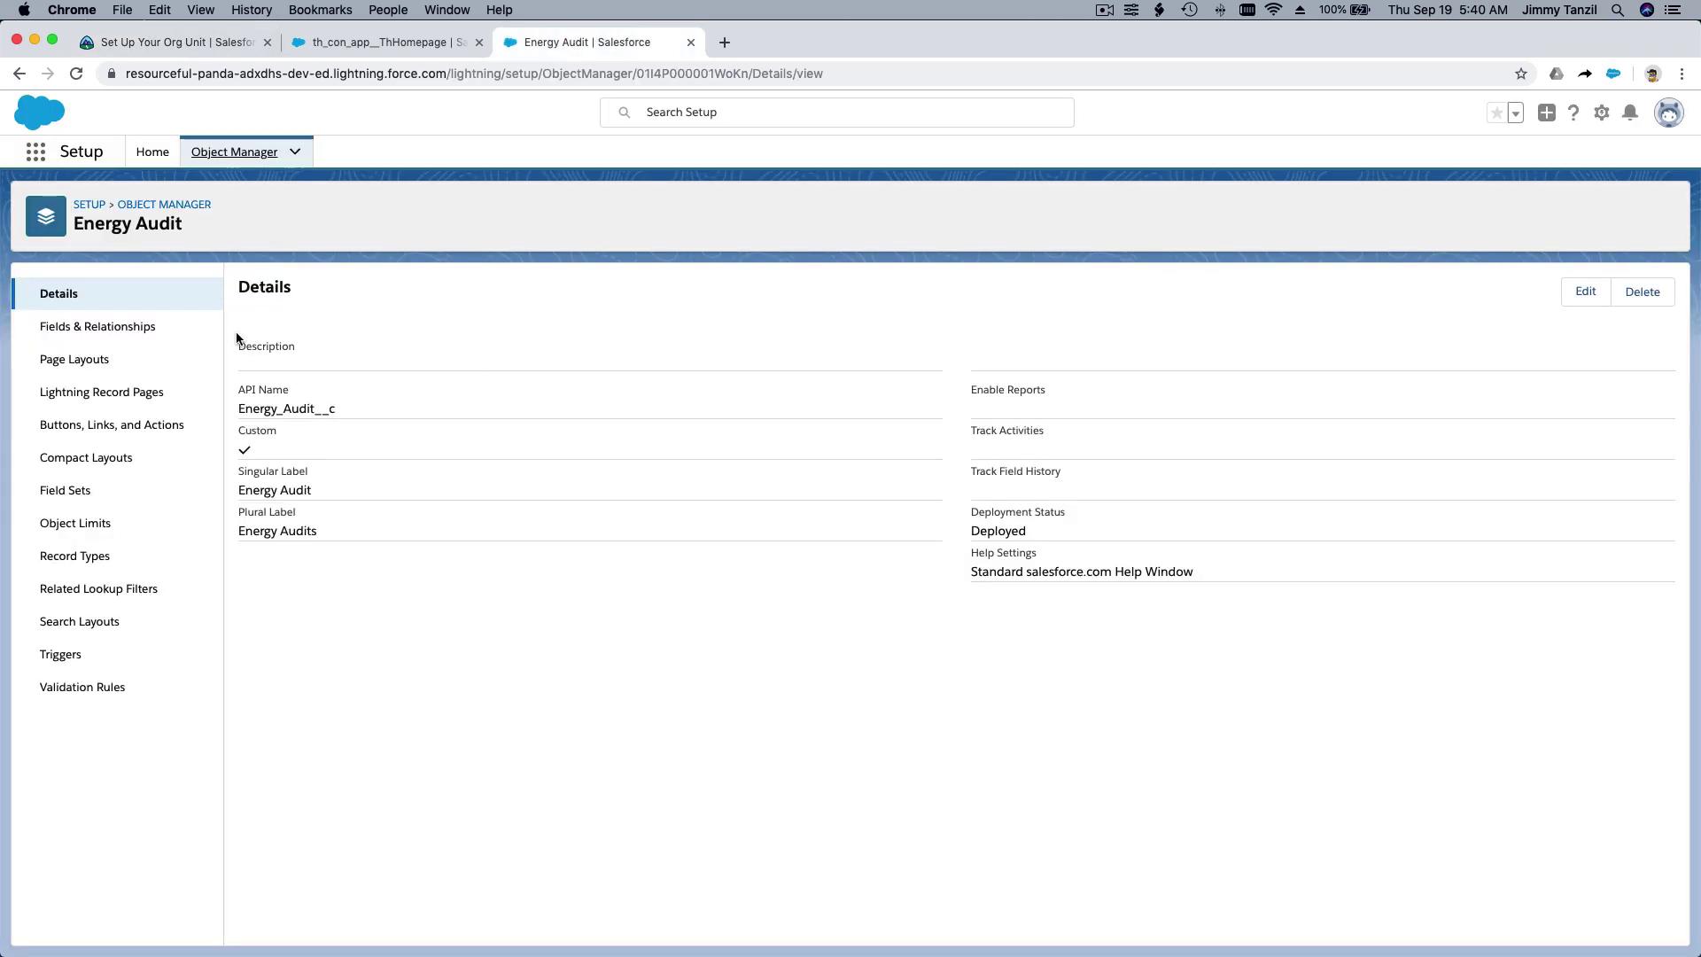
Begin a new Picklist field on Energy Audit from Fields & Relationships
click(132, 326)
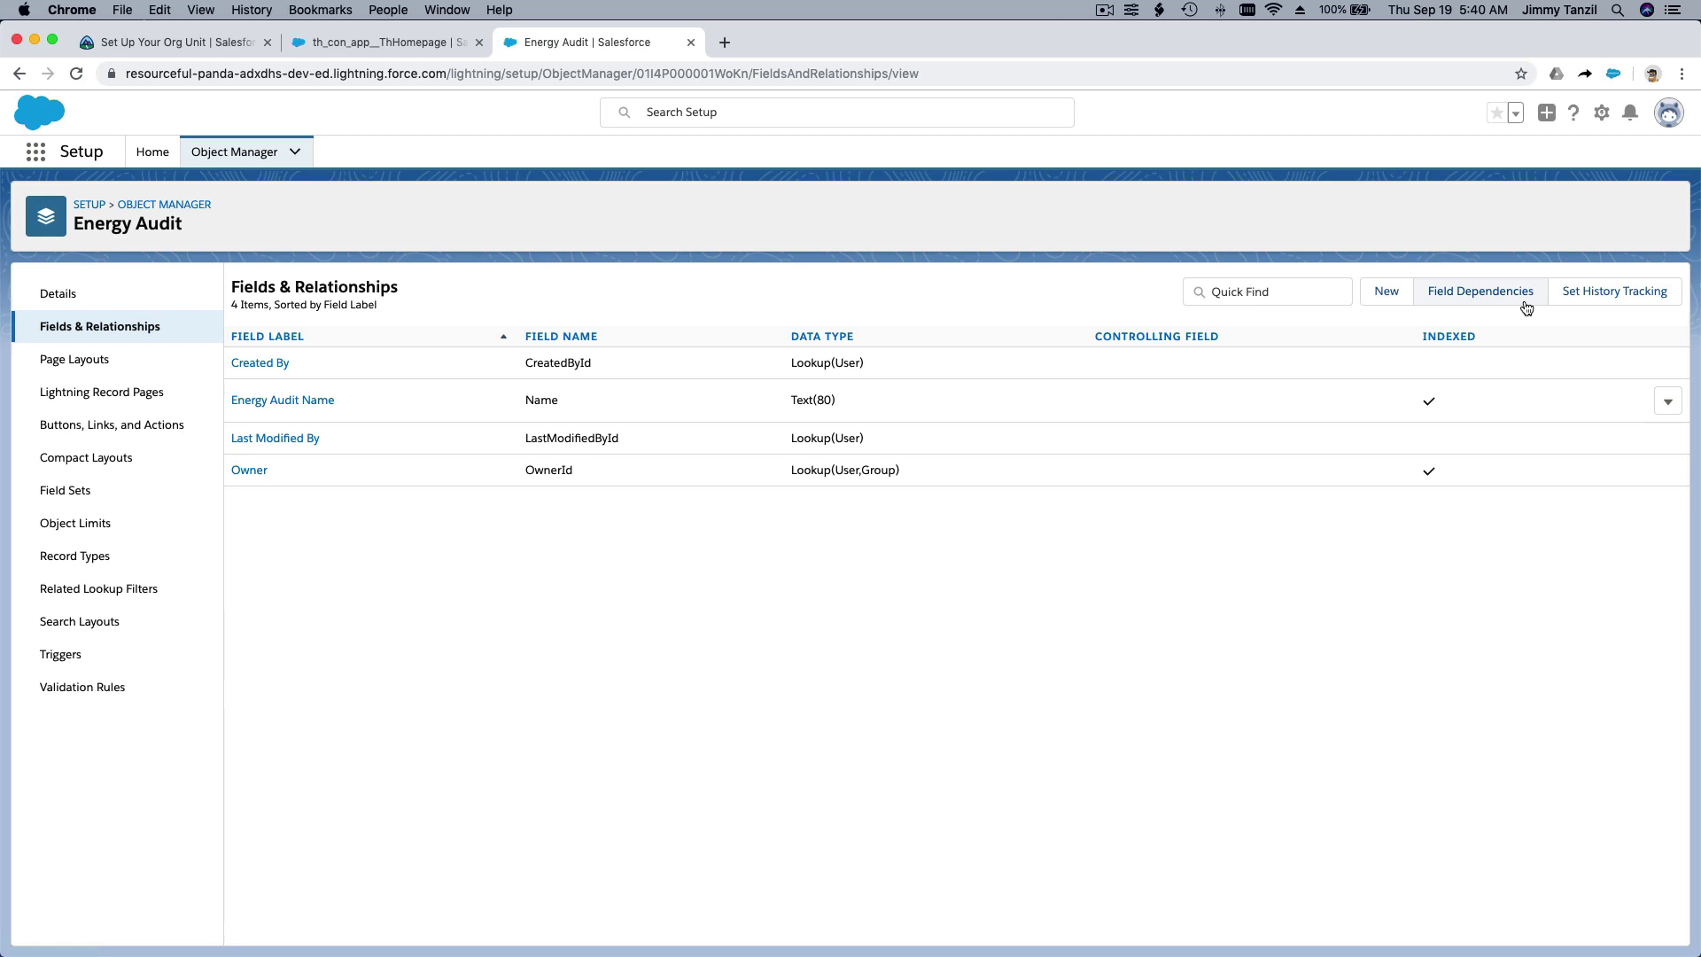
click(1386, 291)
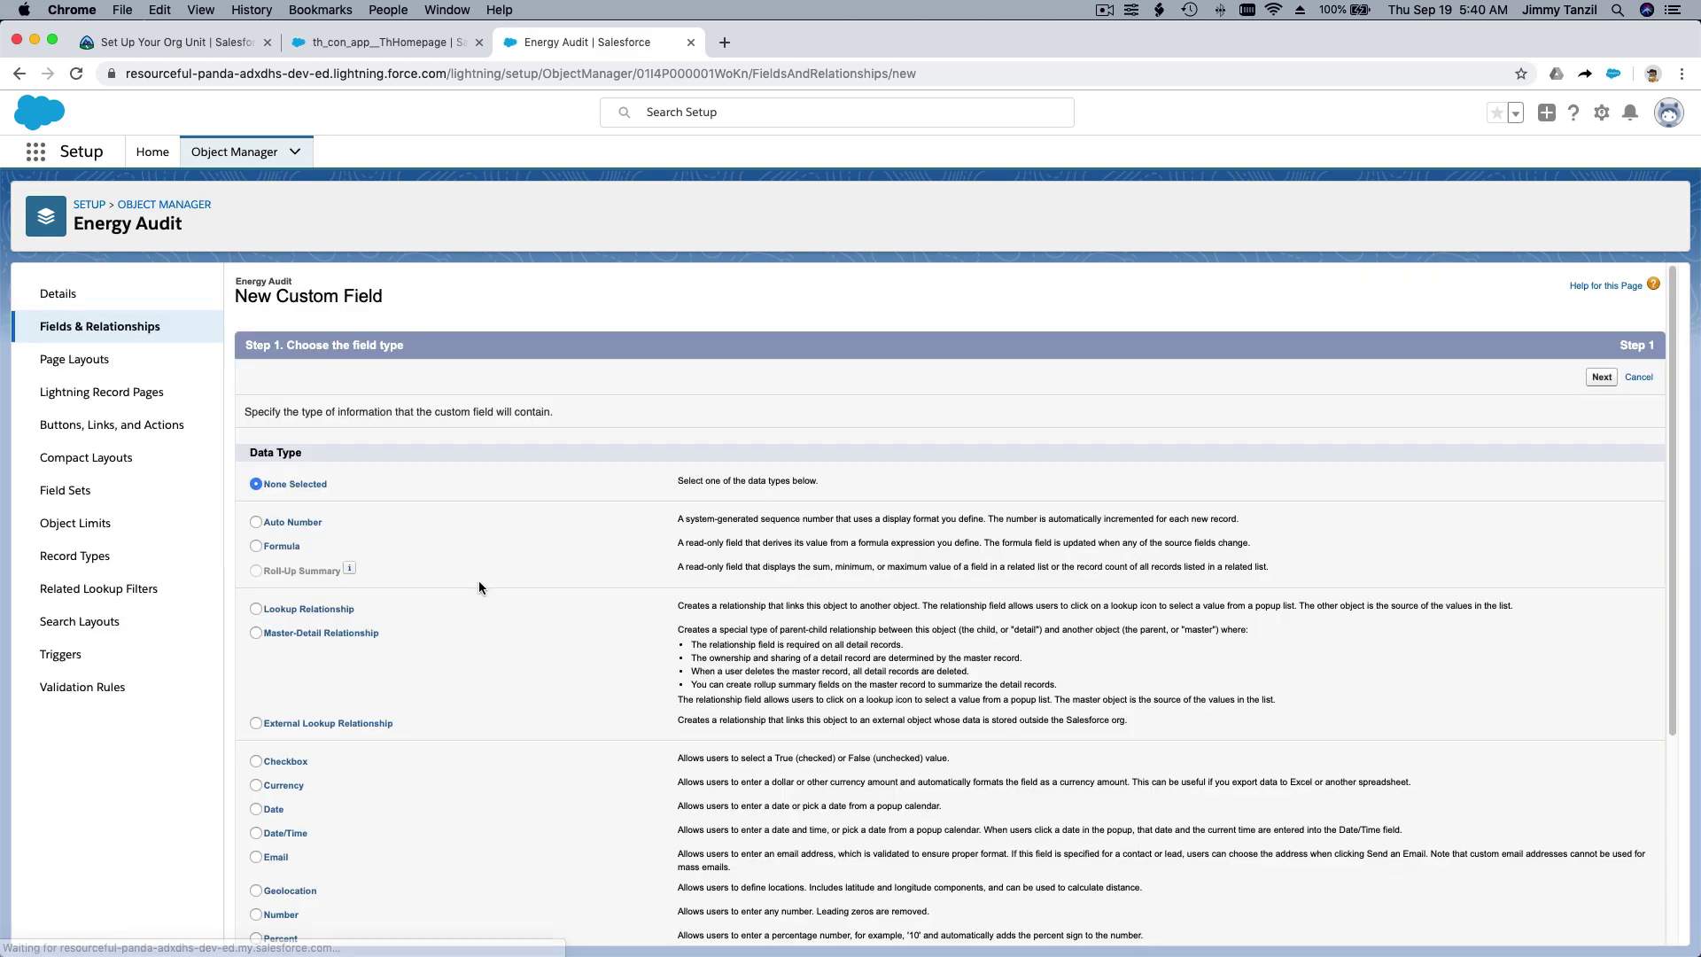
scroll(473, 529, down, 3)
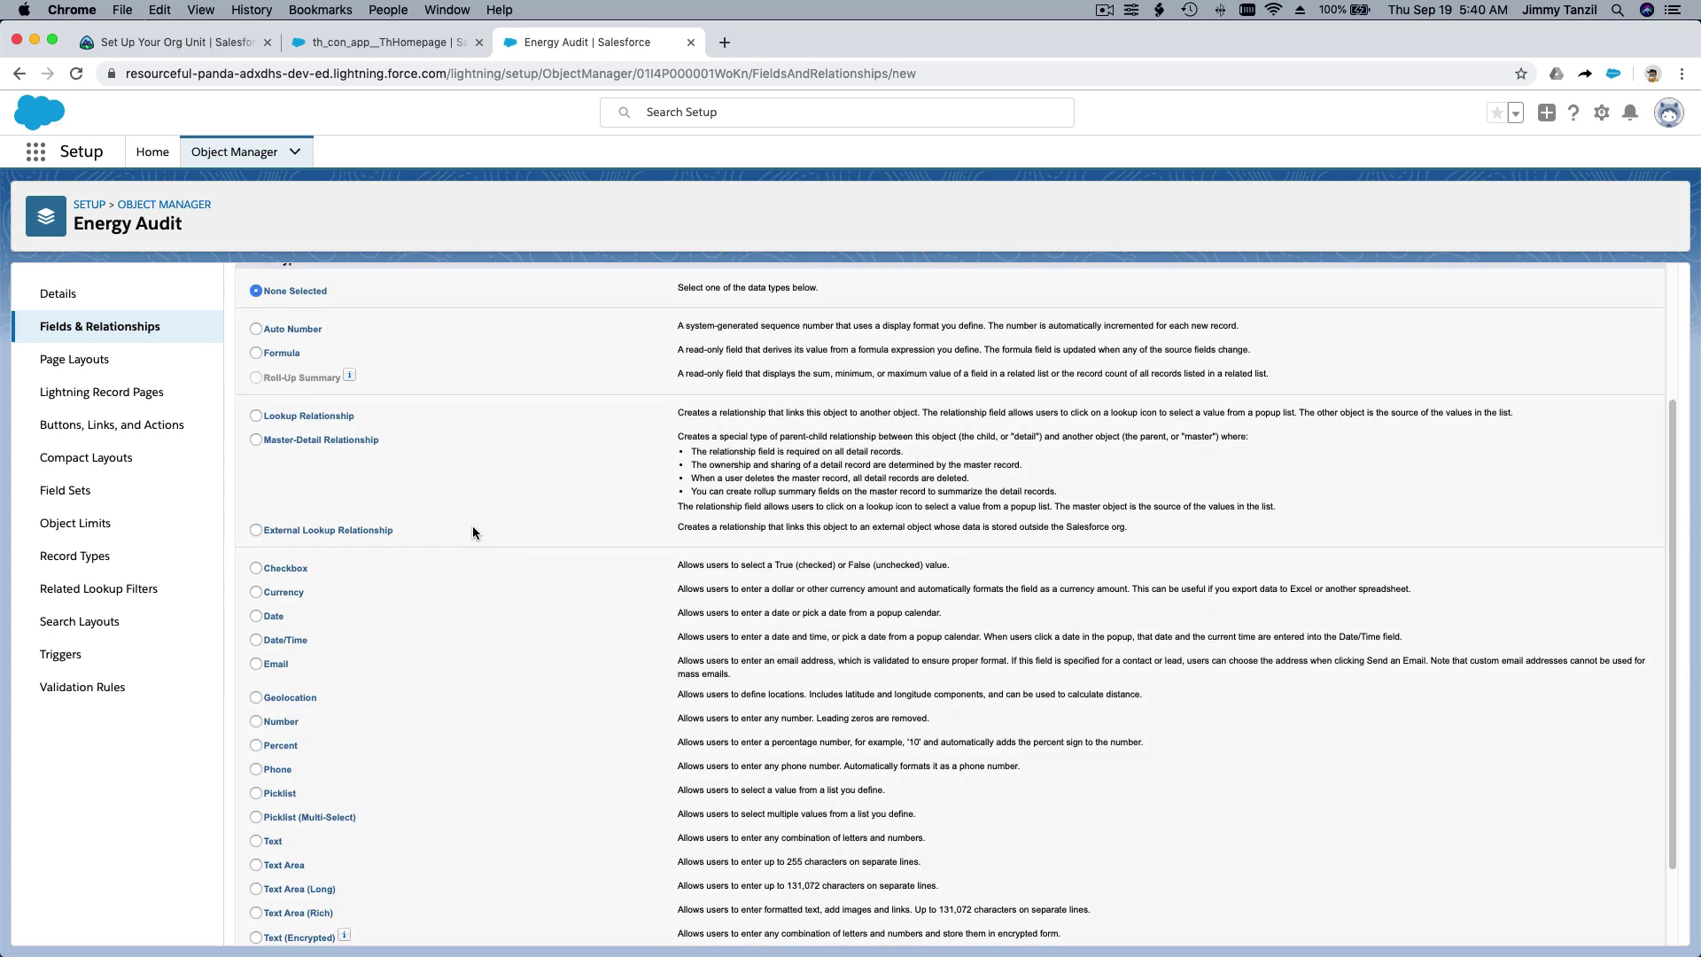
scroll(473, 532, down, 2)
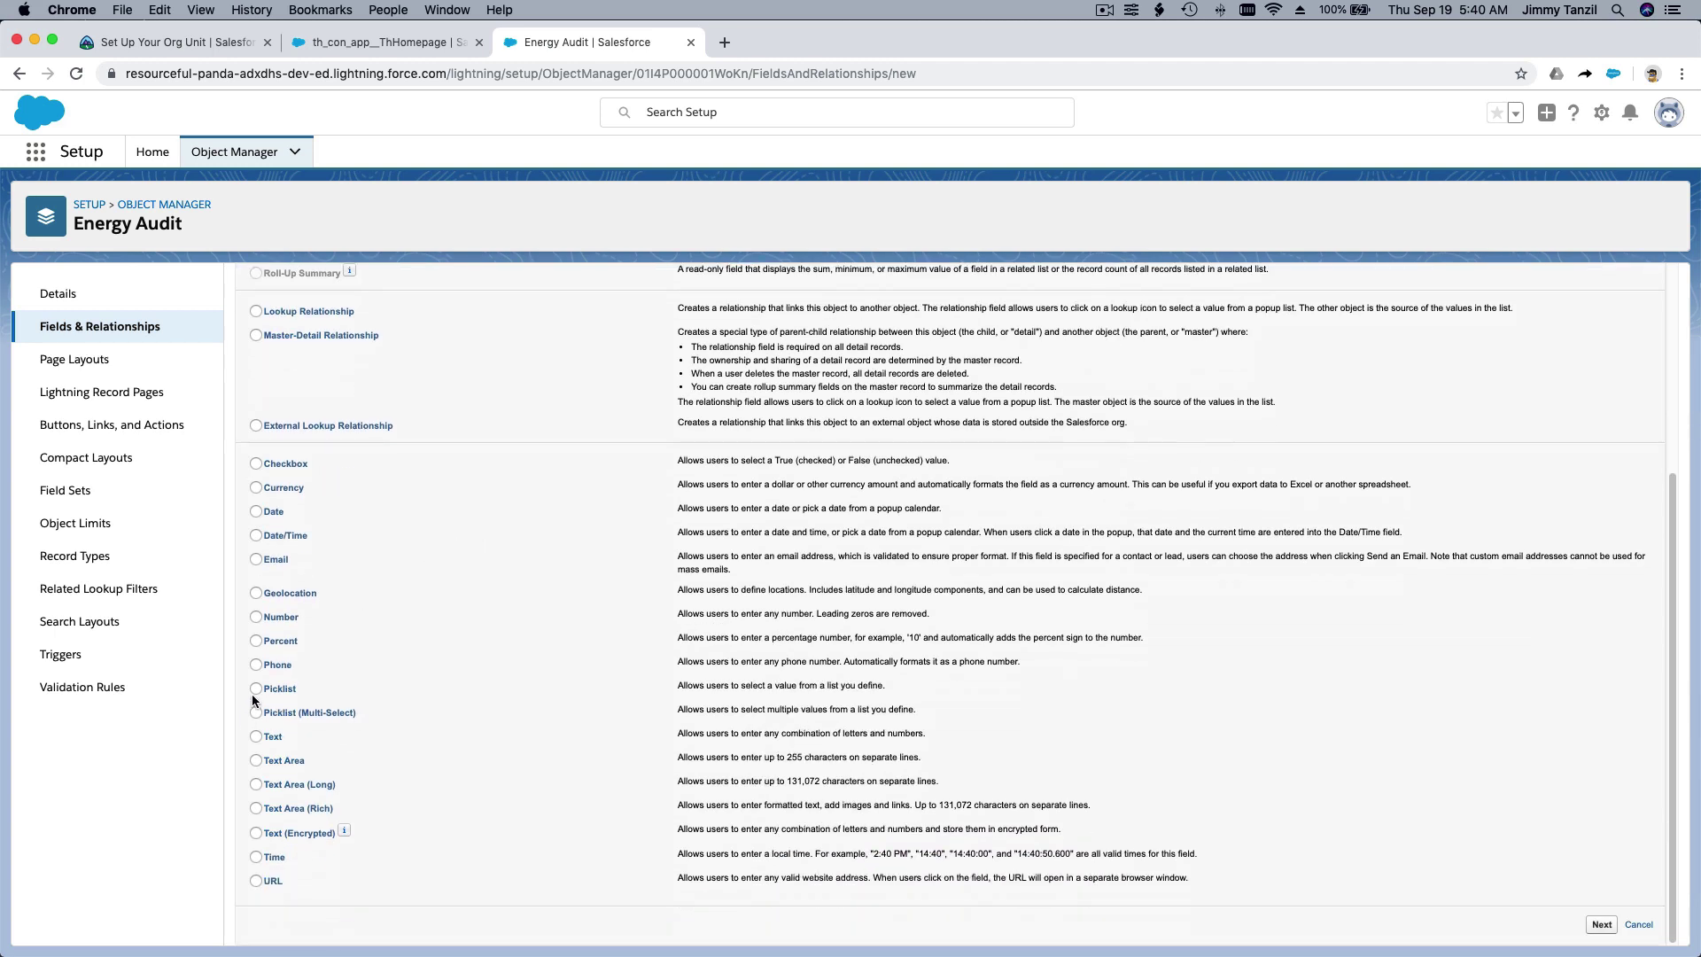
click(255, 689)
click(1599, 924)
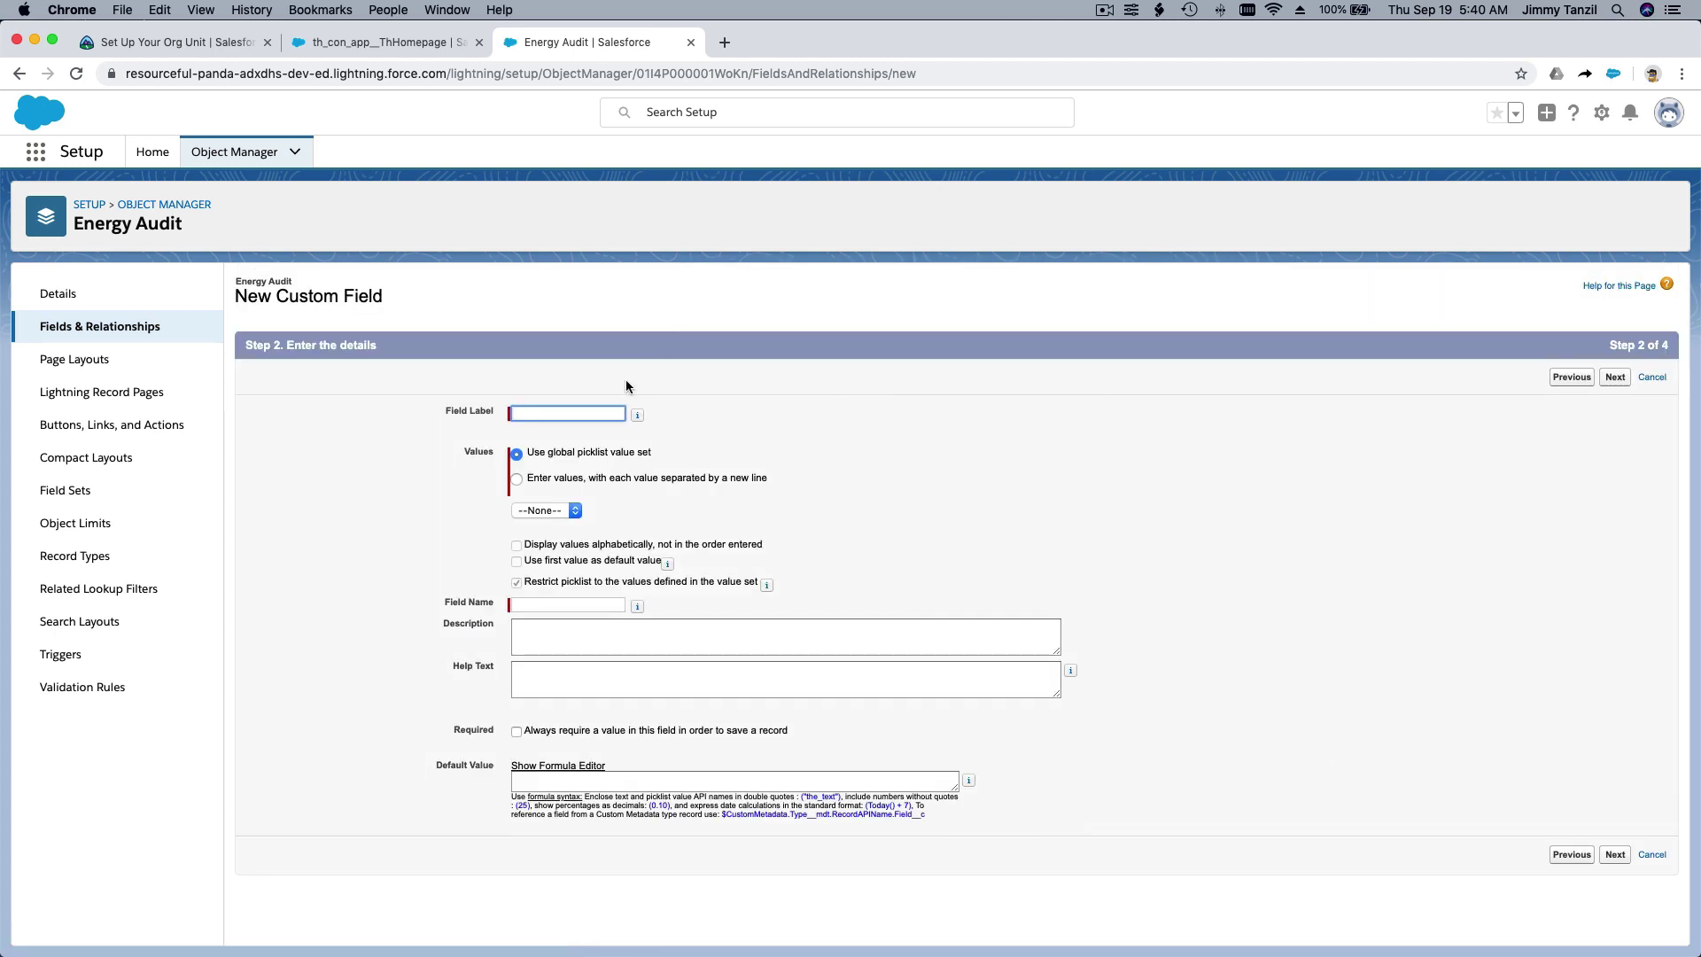
Label the field 'Type of Installation' with picklist values Rooftop, Carport and Ground mounted
text(Tye)
key(BackSpace)
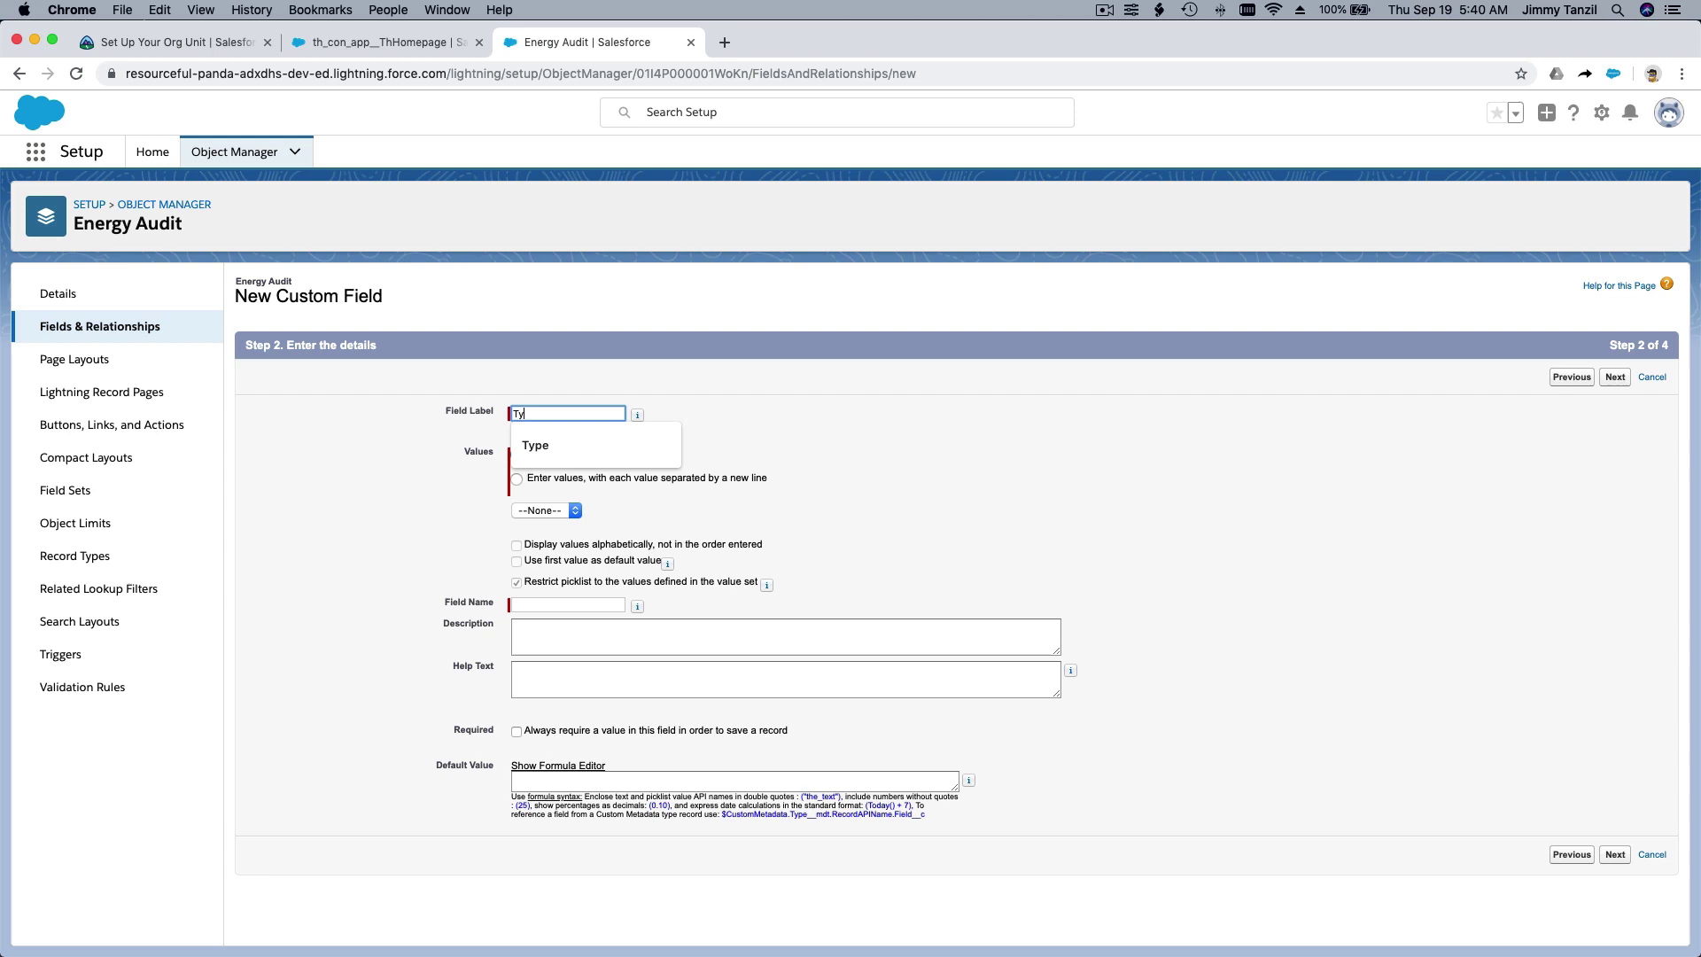
text(pe of Ins)
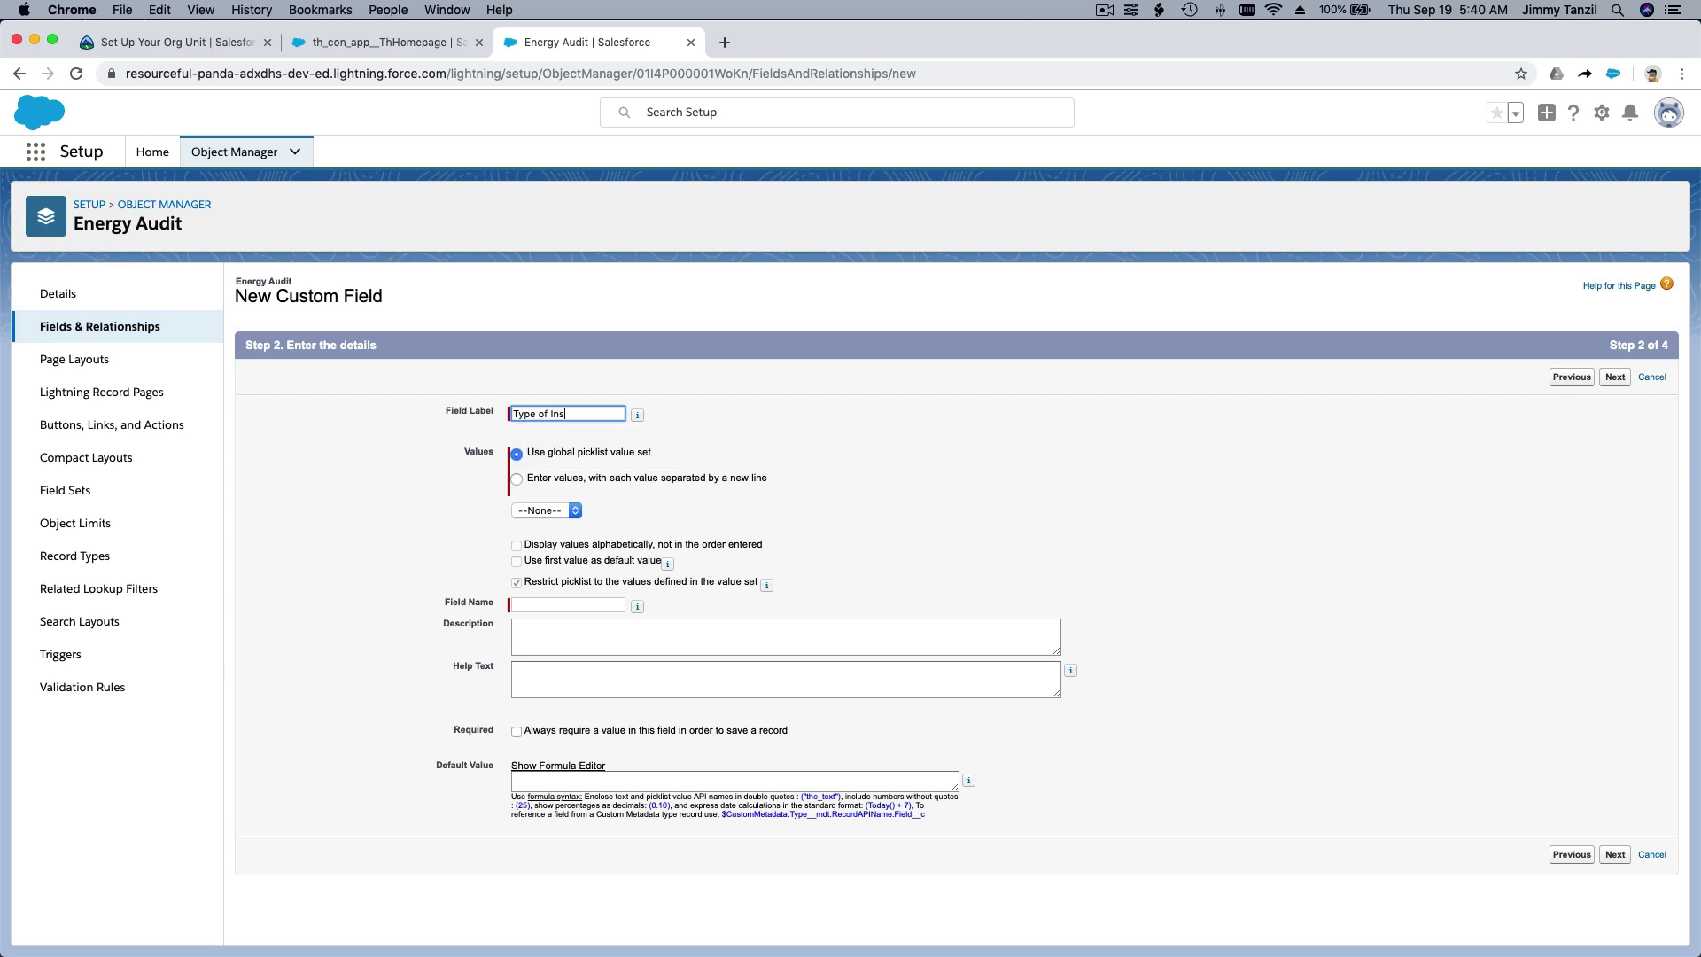
text(tallation)
click(613, 480)
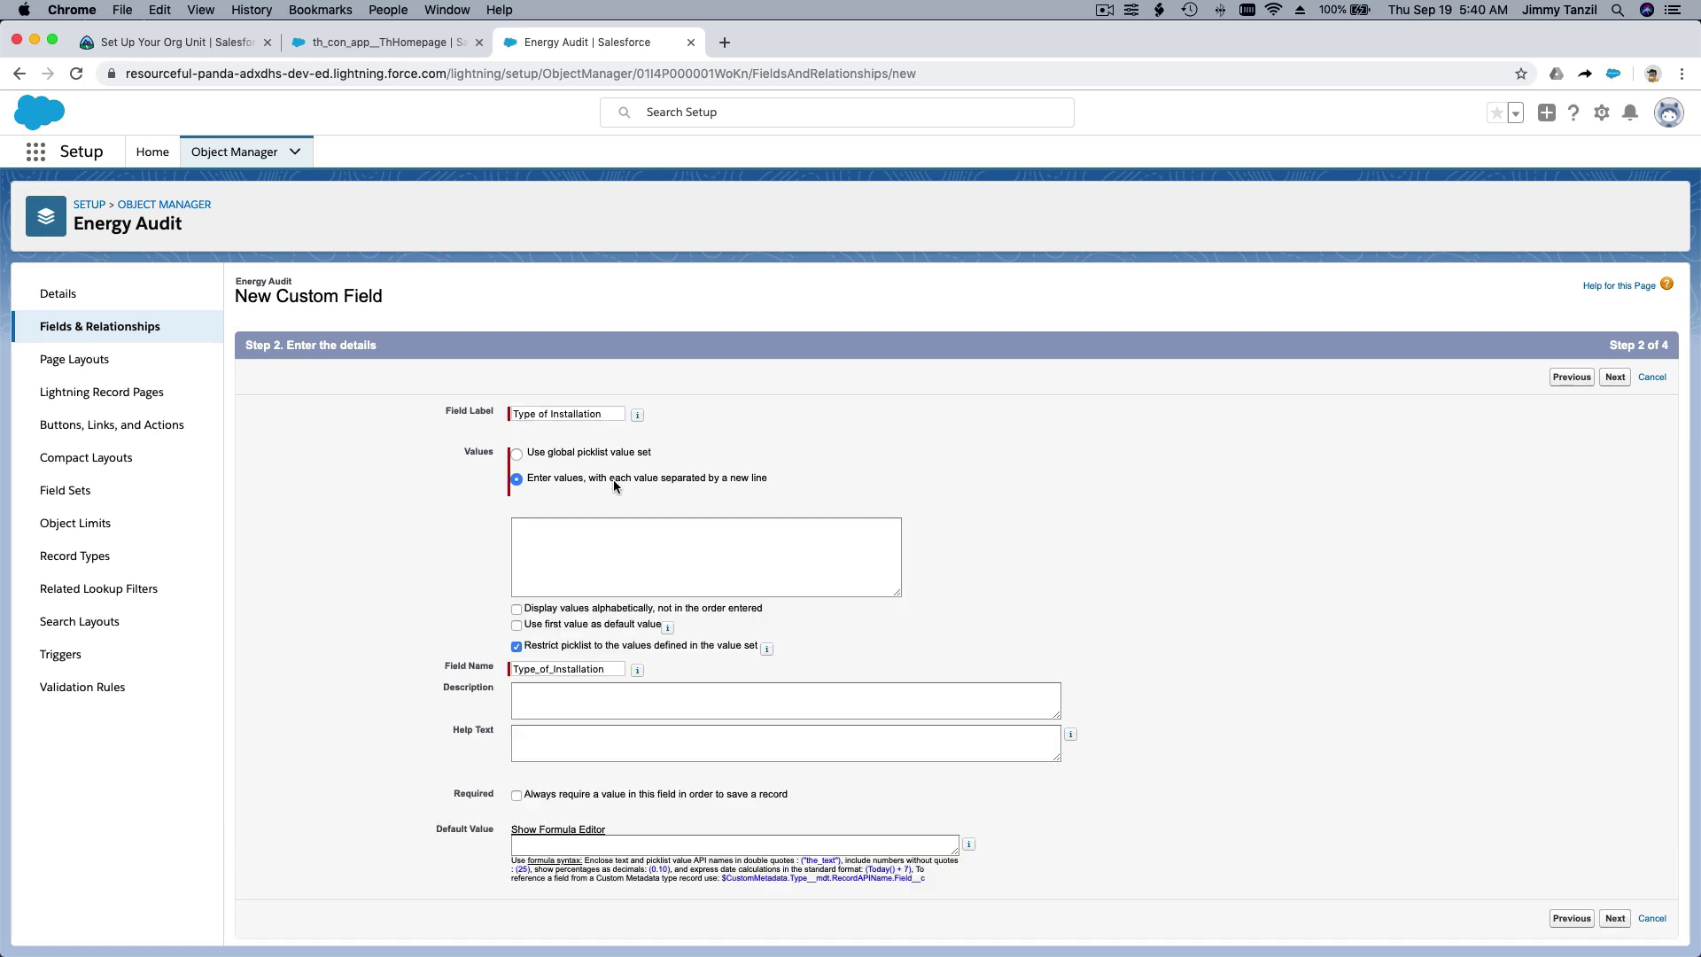
click(611, 549)
text(Rooftop)
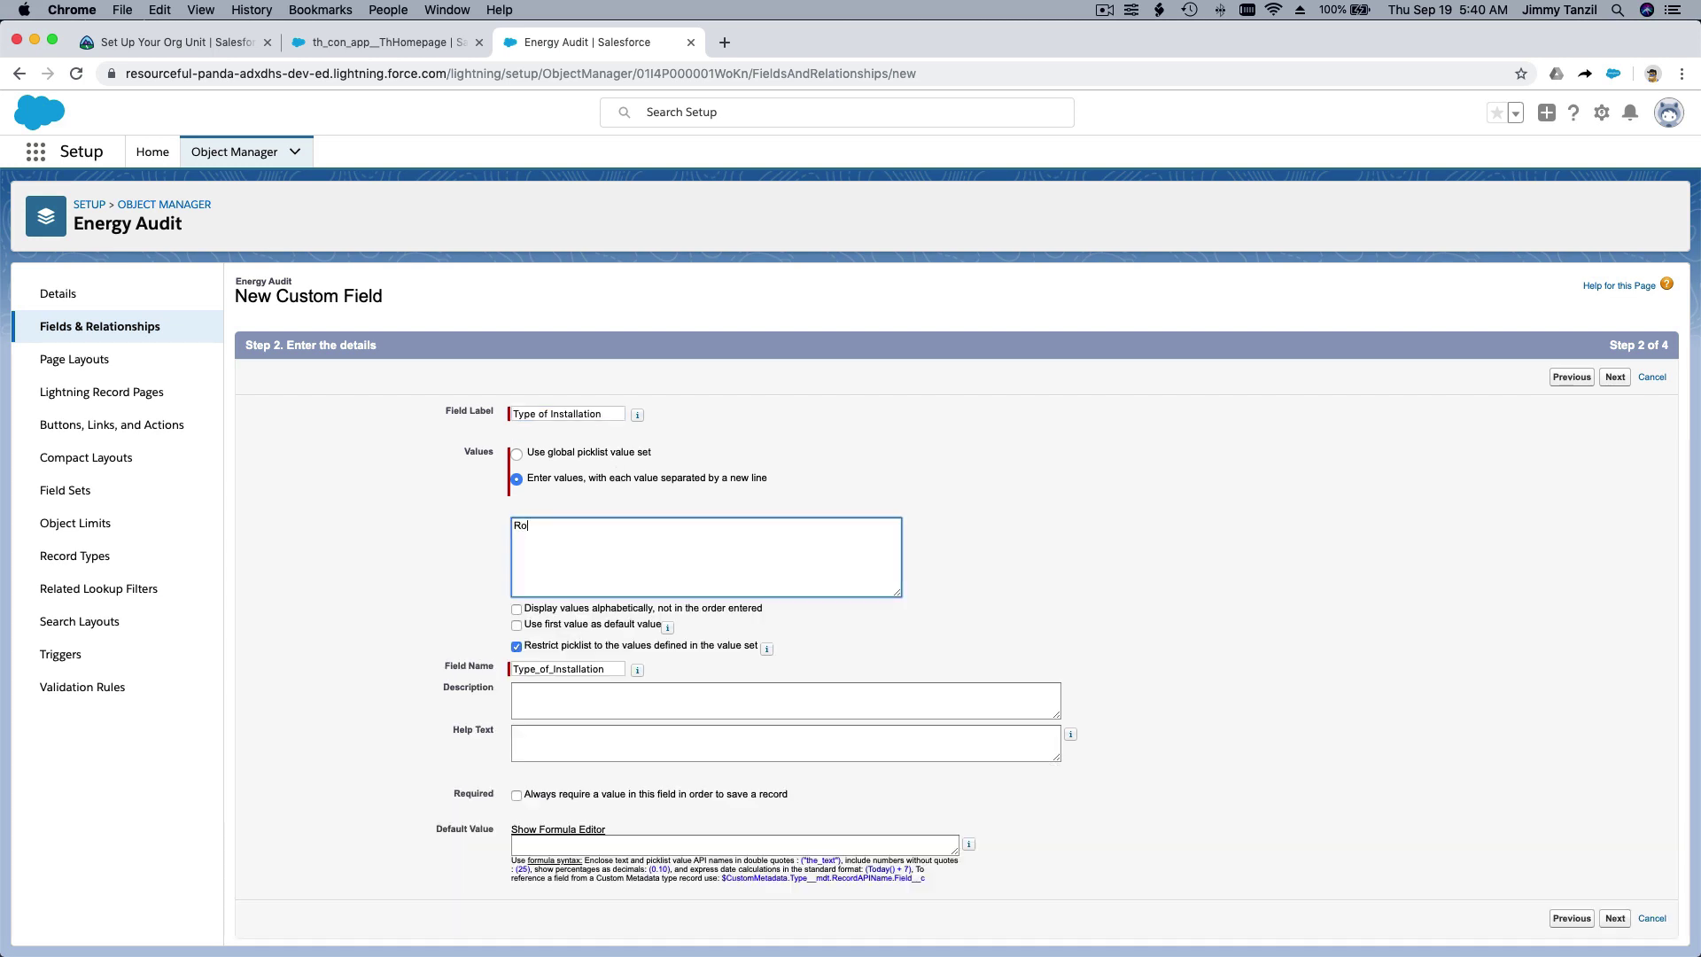
click(188, 46)
scroll(384, 324, down, 2)
scroll(385, 325, down, 1)
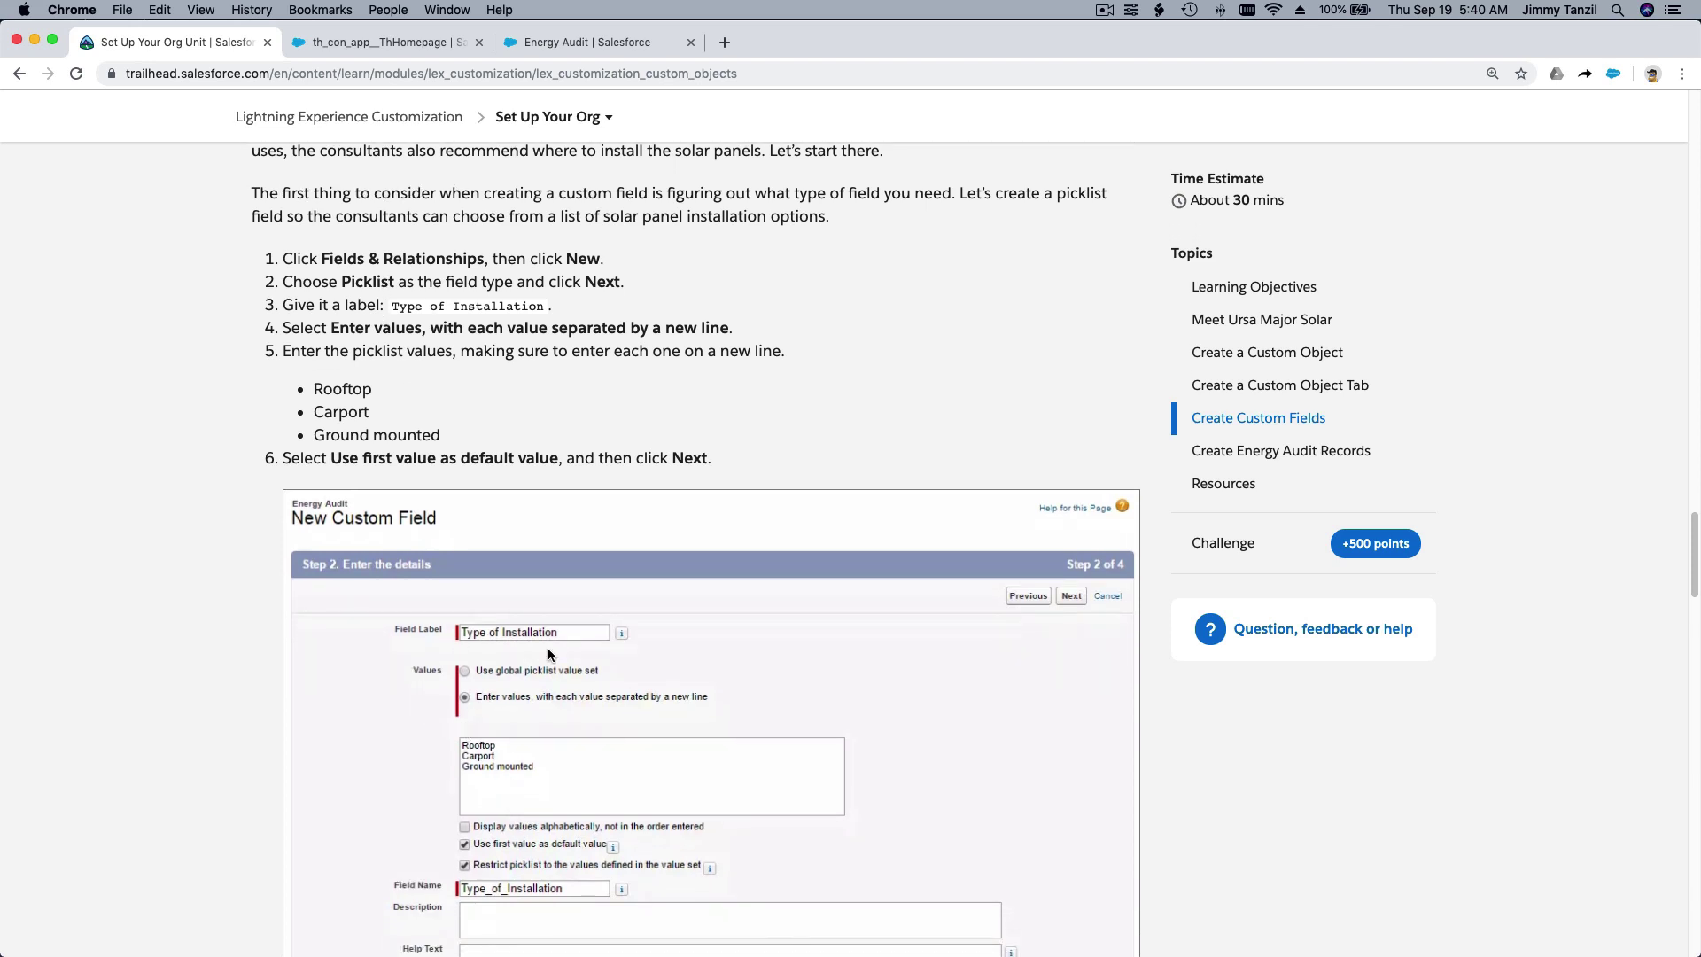
click(594, 41)
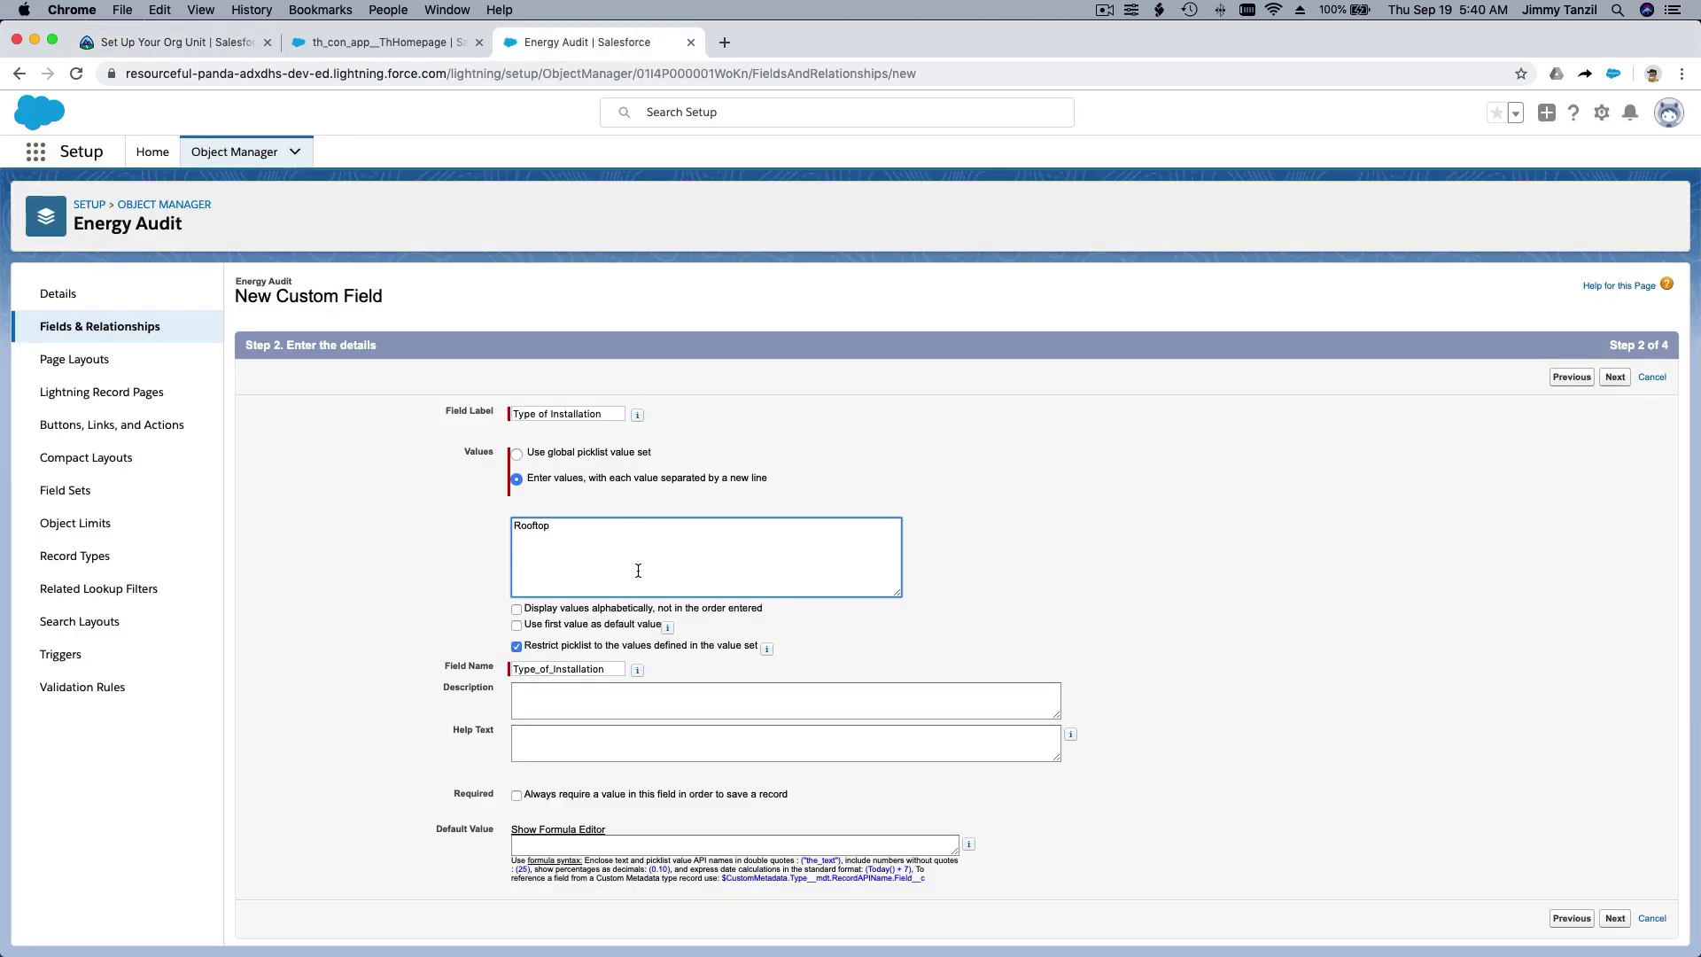
text(Carport)
key(Return)
text(Ground mounted)
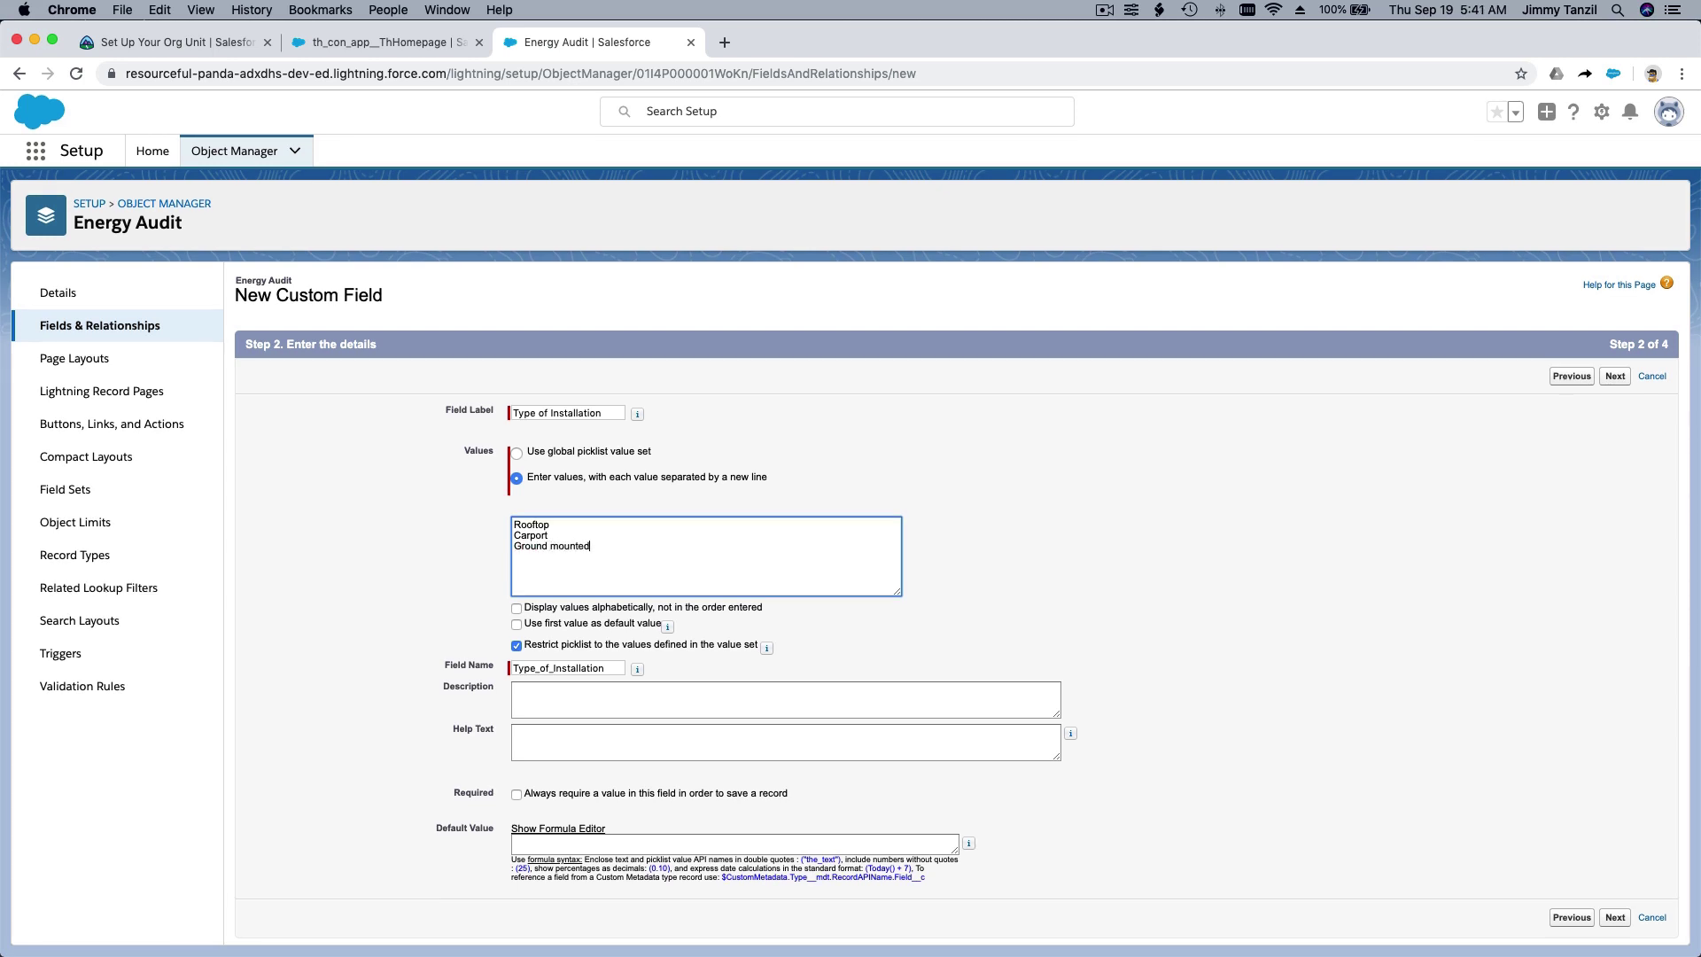
Use the first value as default, keep values restricted, and continue to field-level security
click(130, 47)
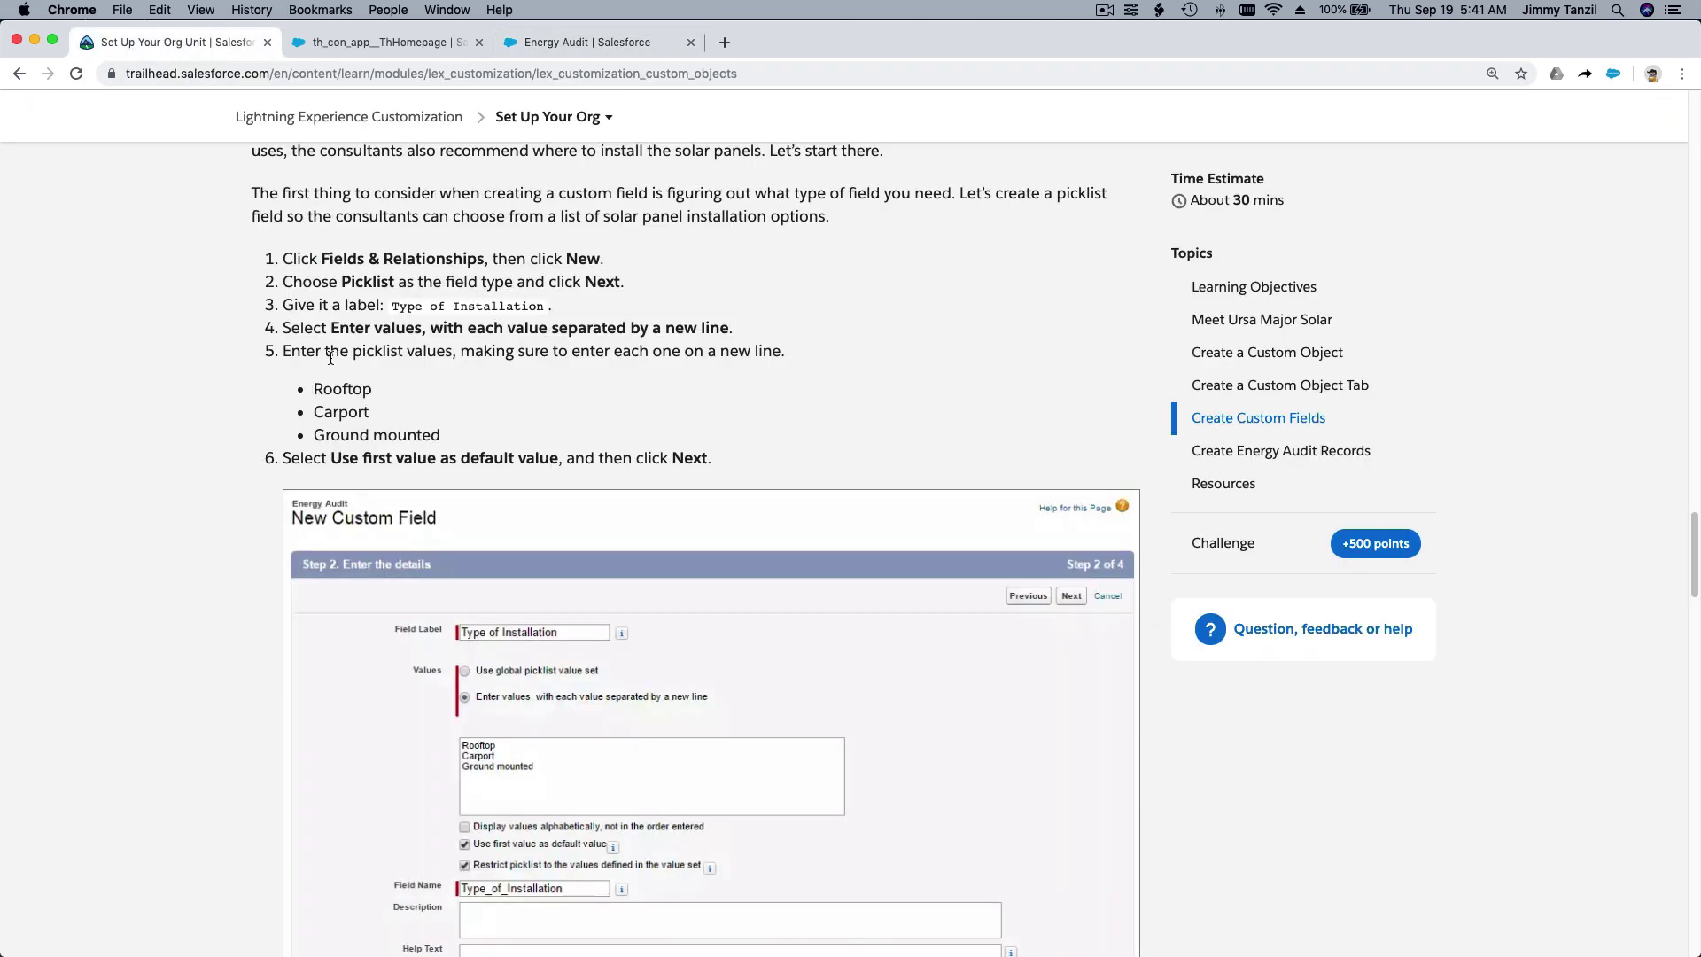
scroll(331, 357, down, 5)
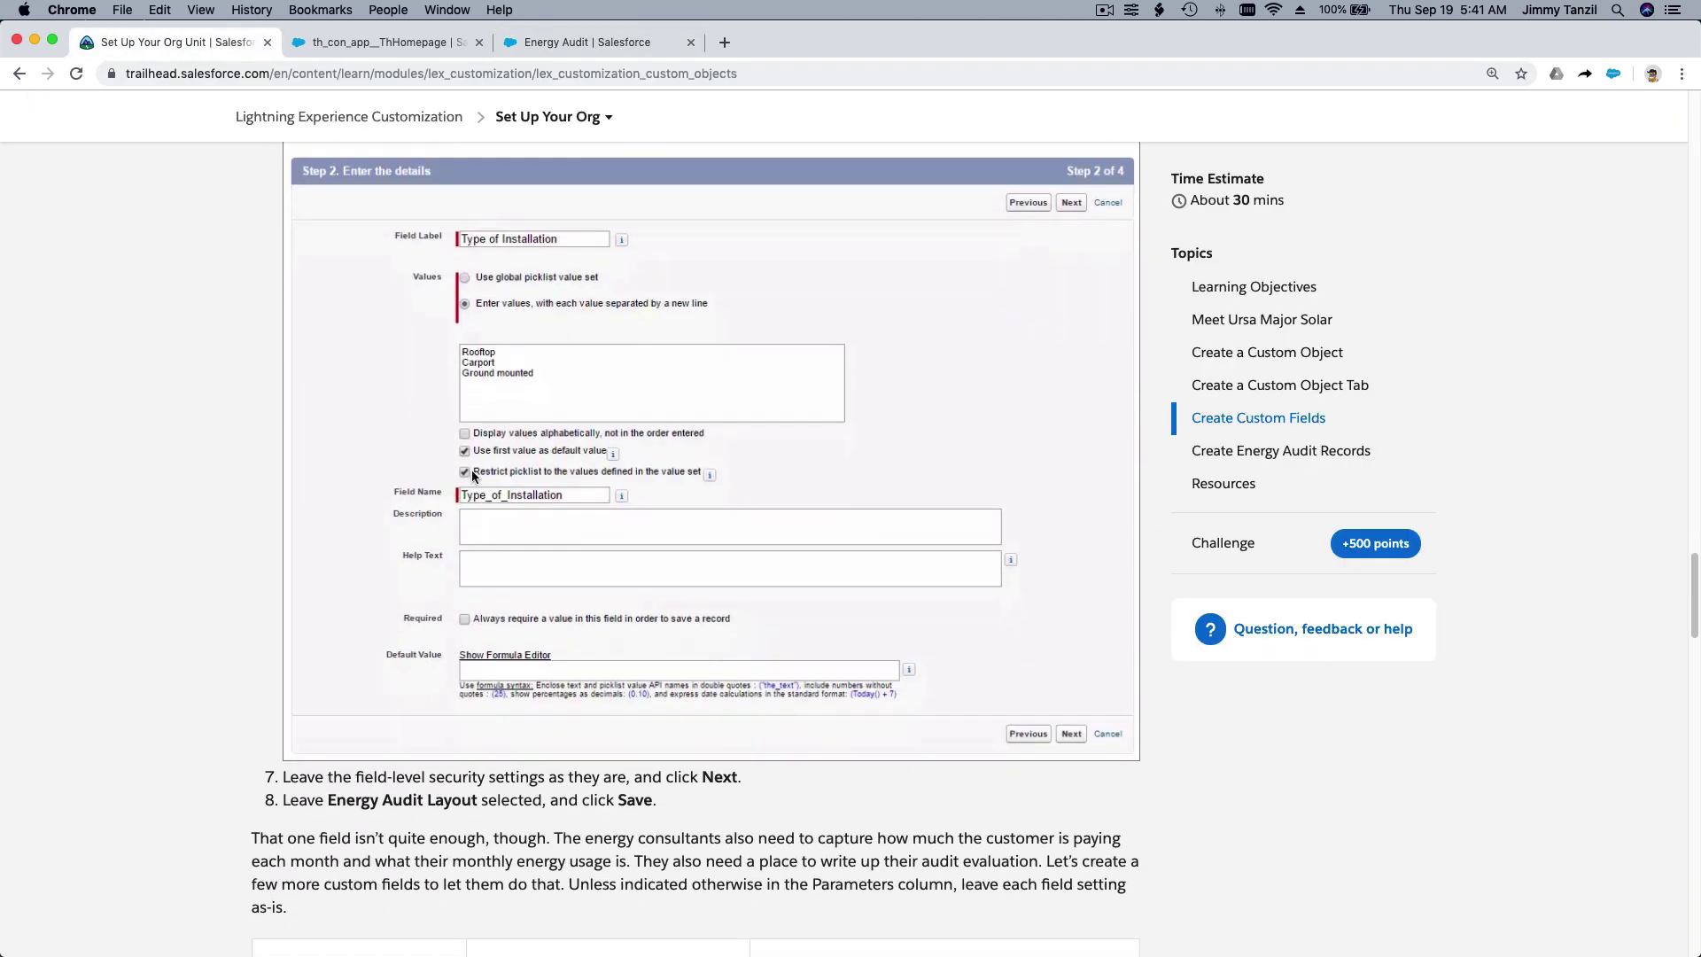
click(554, 54)
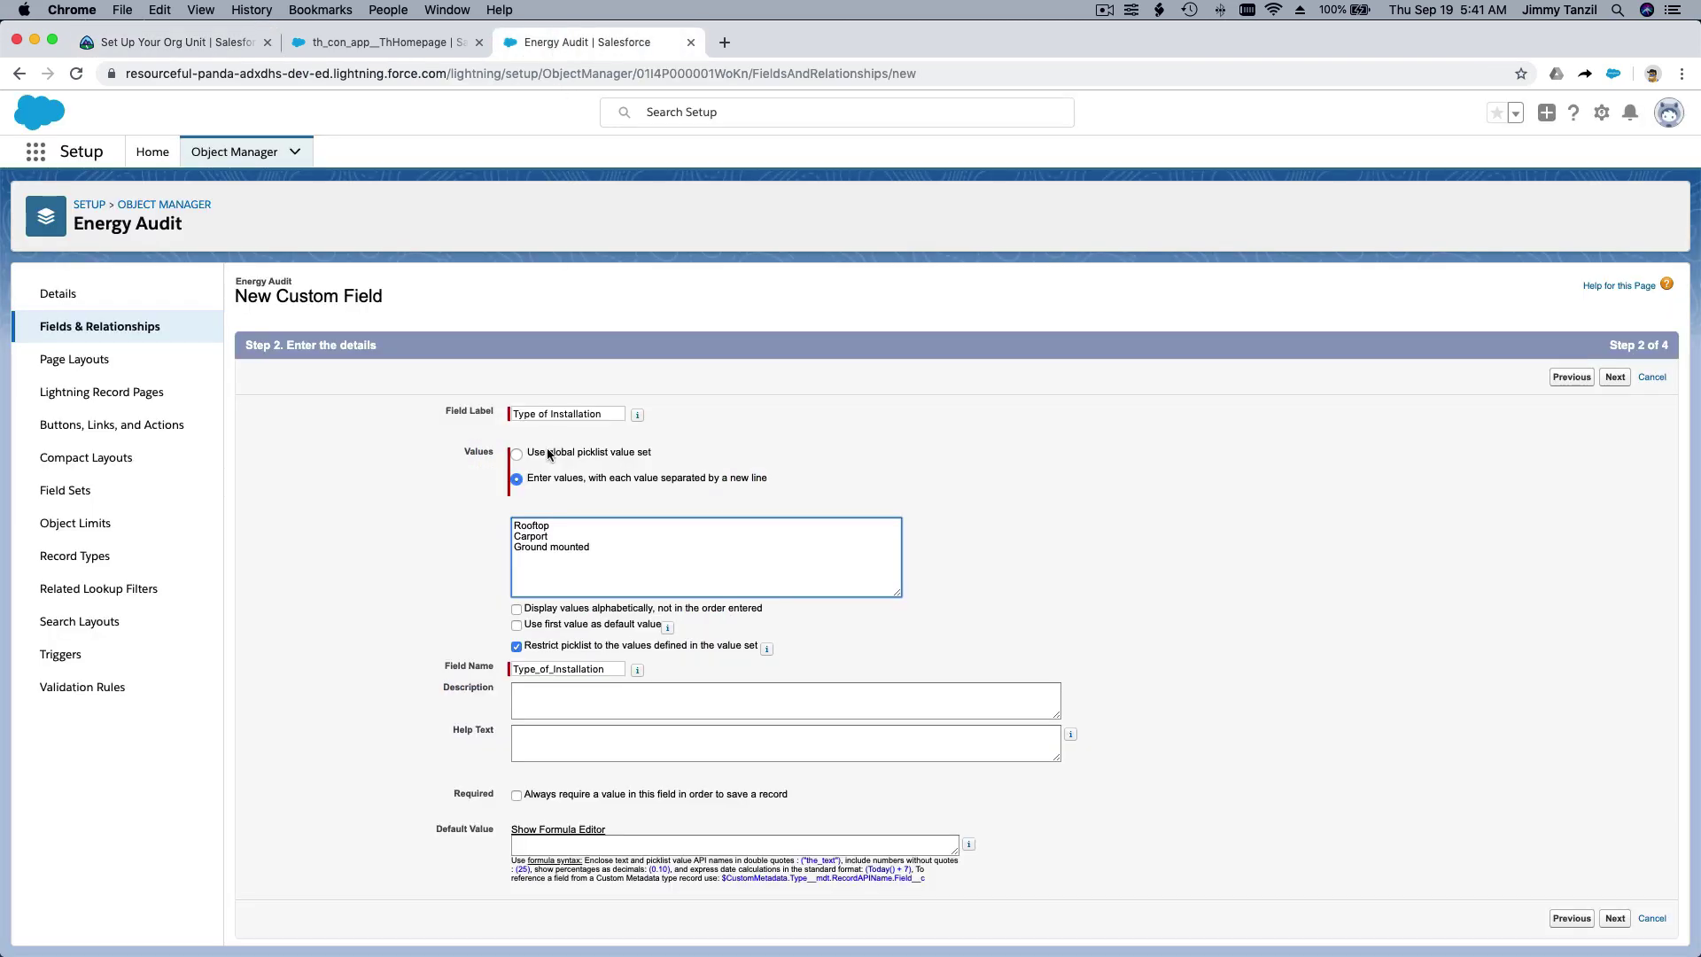
click(564, 627)
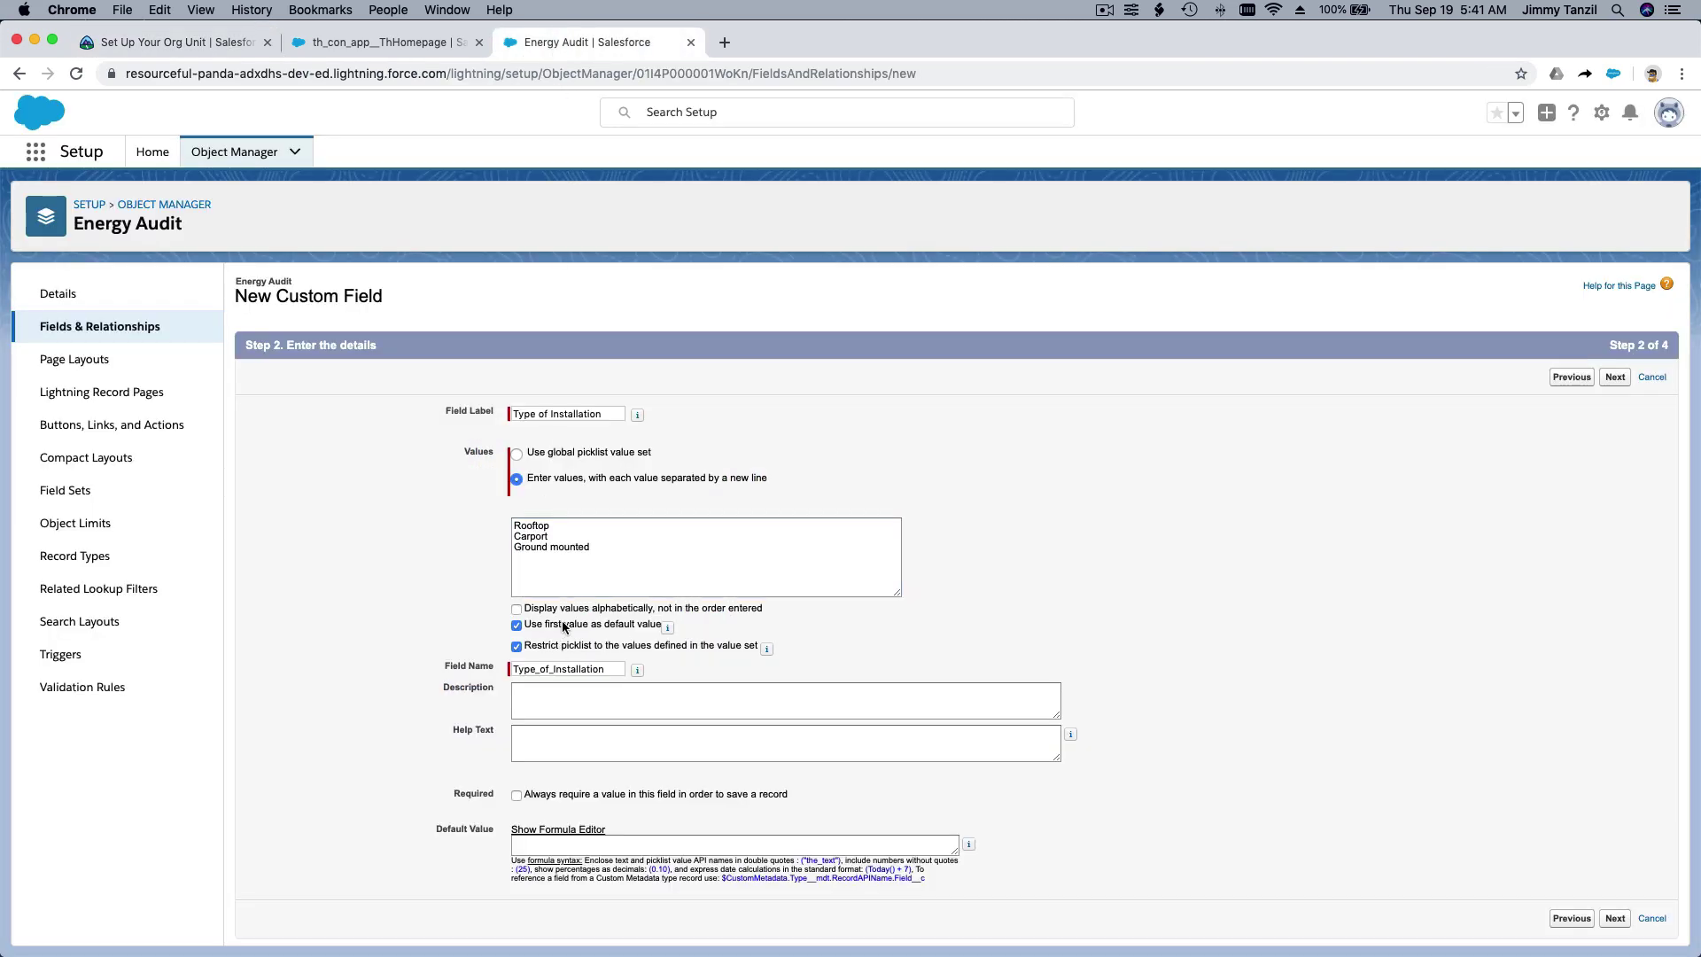
click(518, 648)
click(518, 648)
click(678, 564)
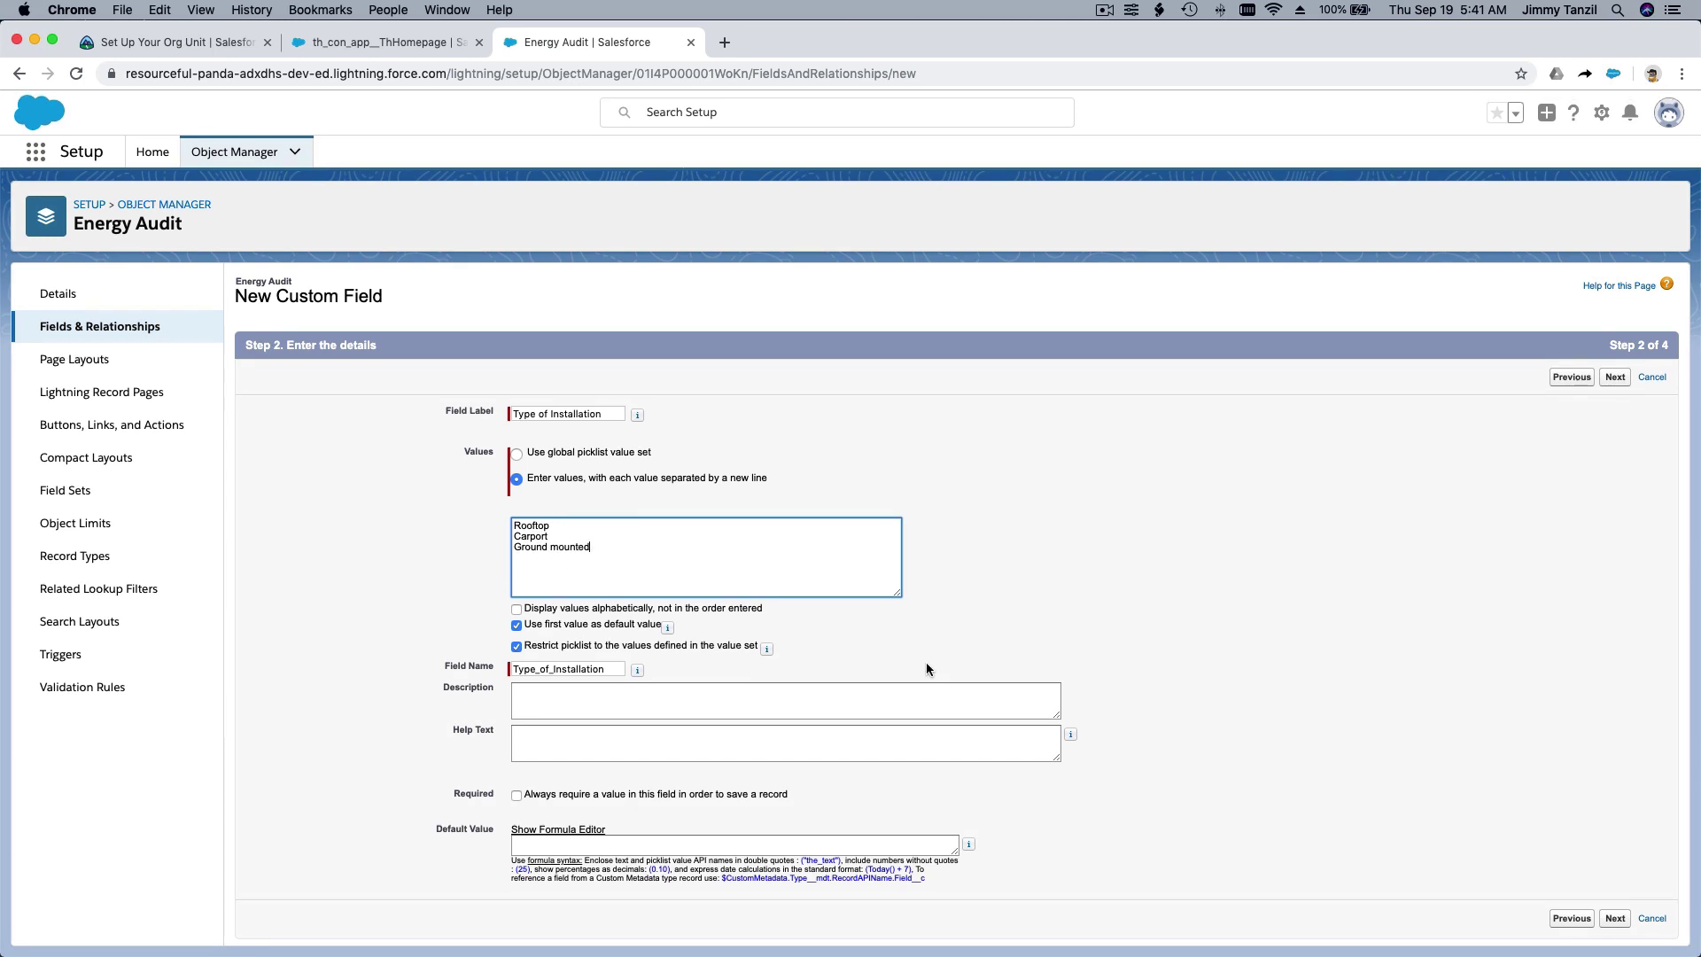
click(181, 45)
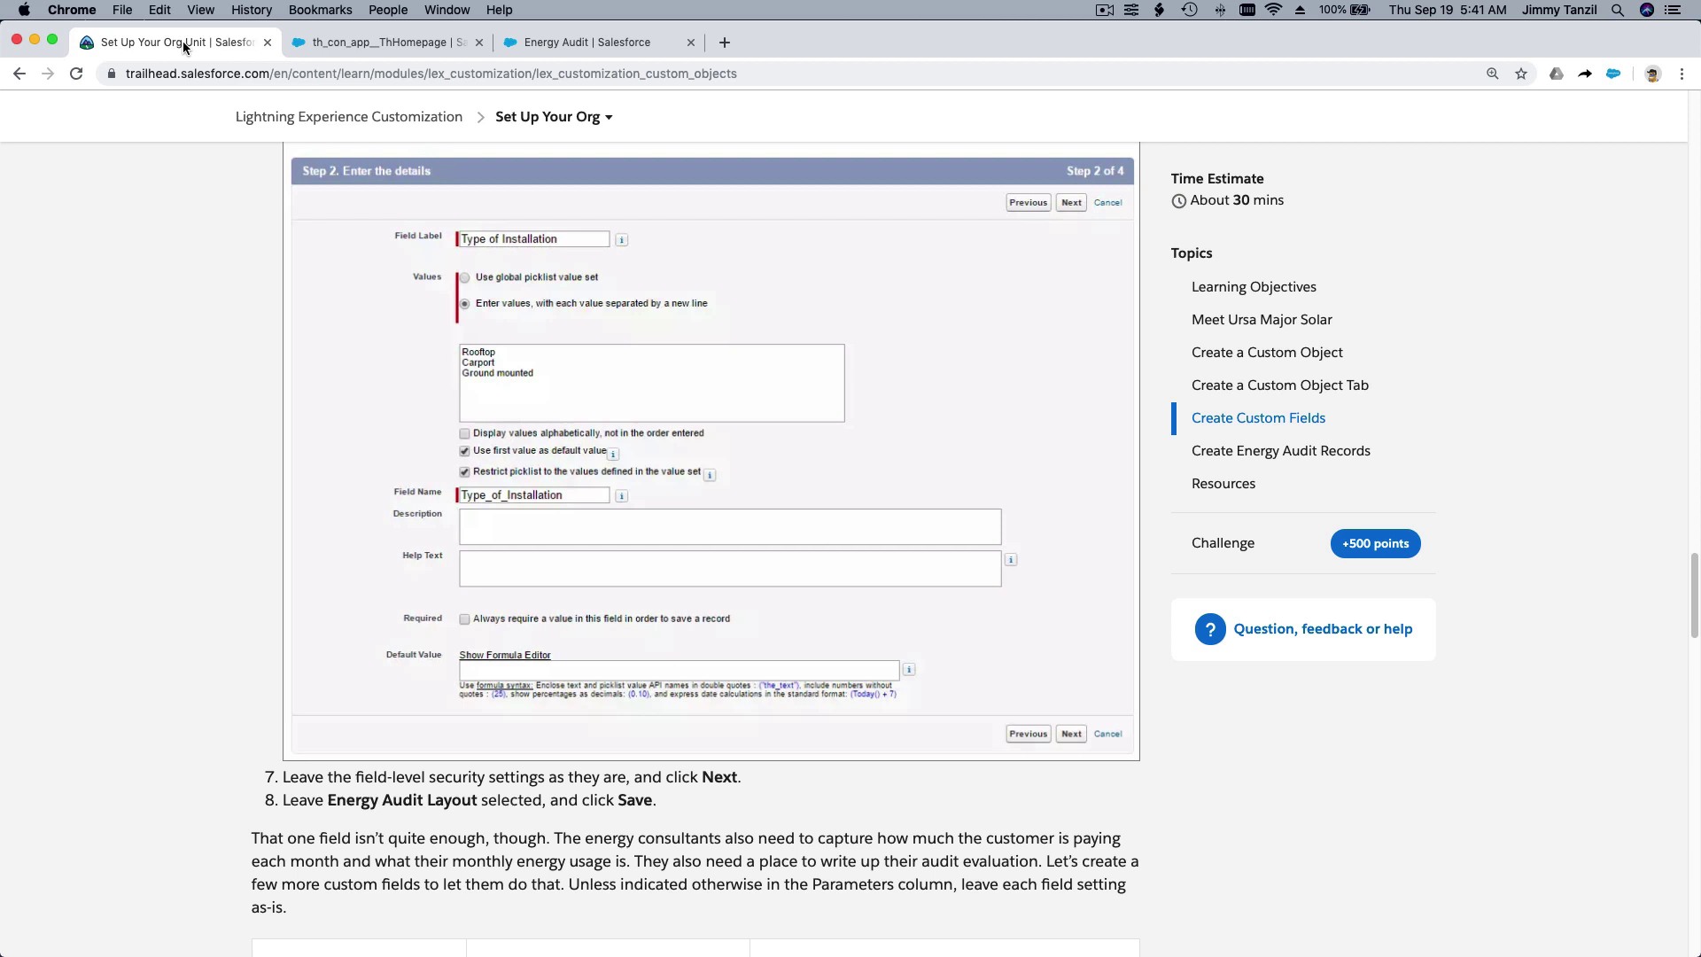
click(551, 43)
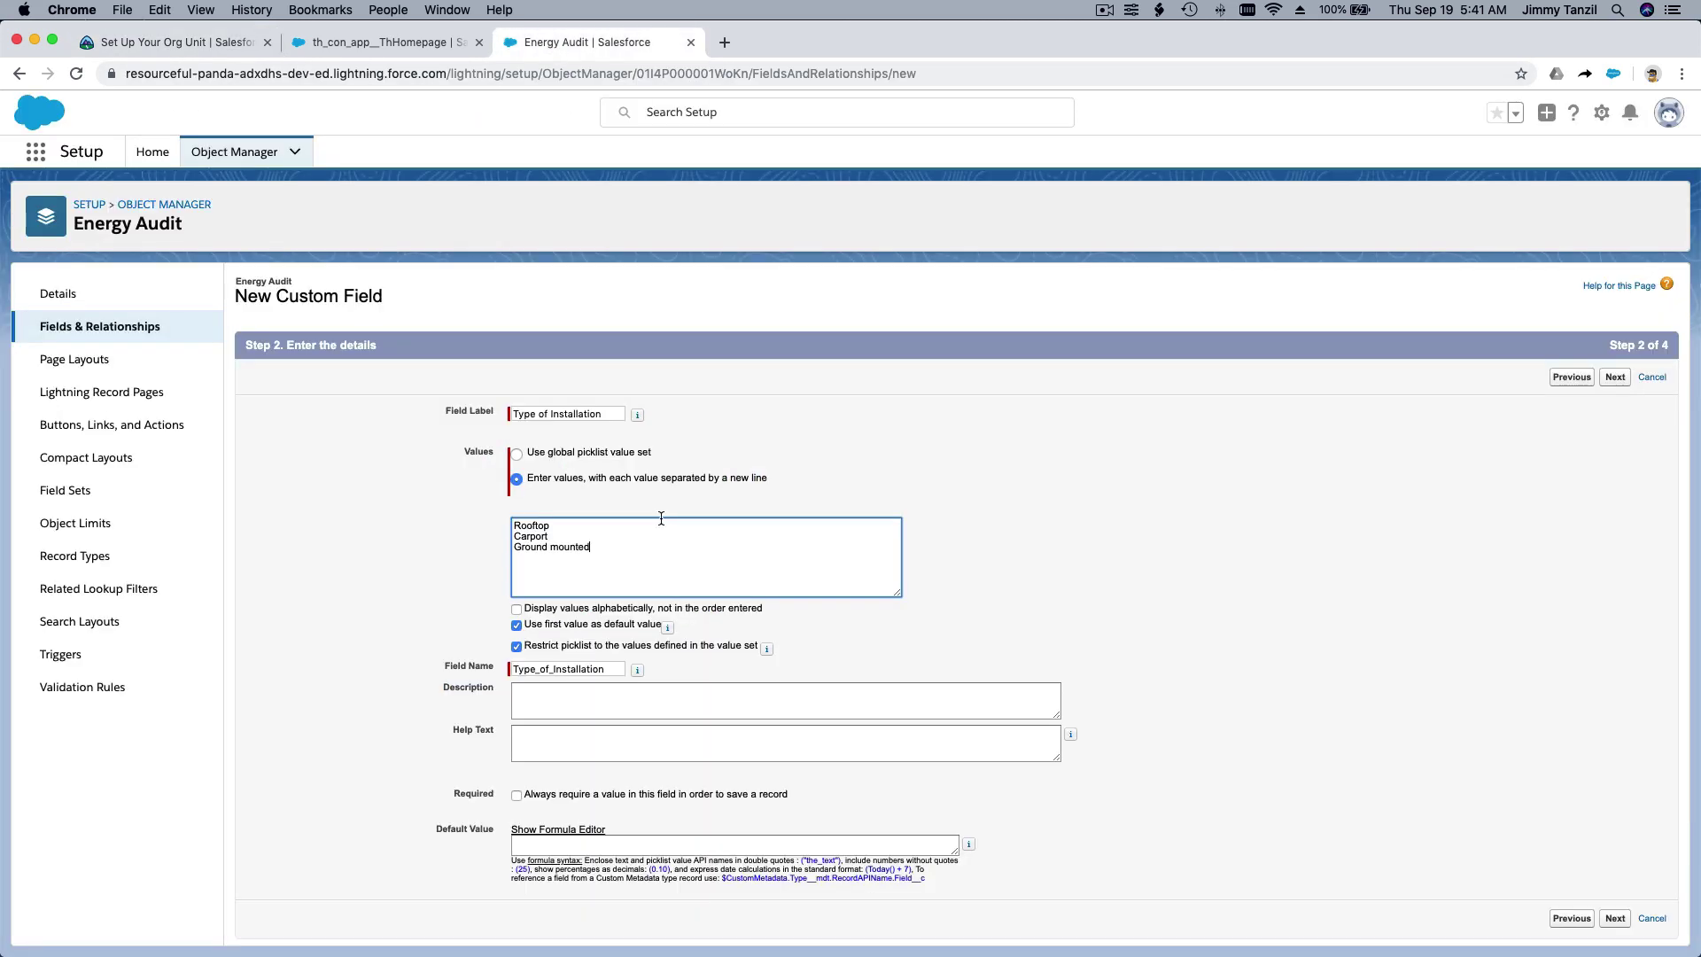
click(1614, 920)
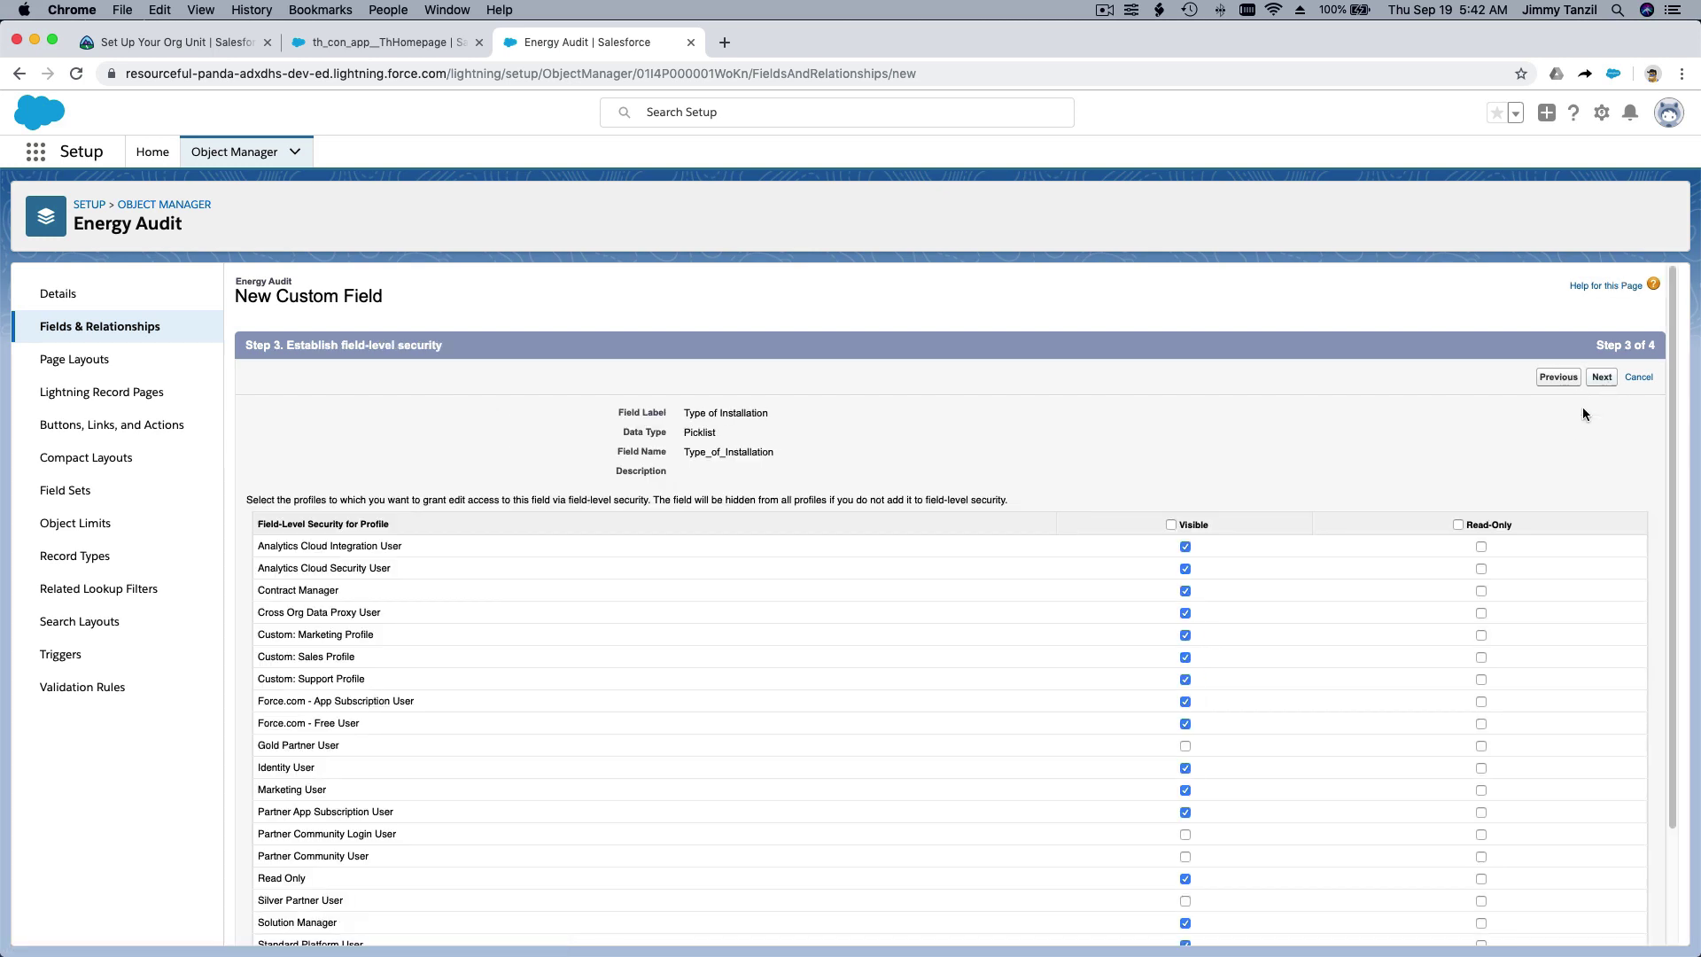
Tick Visible for all profiles, keep Energy Audit Layout selected, and save the field
click(1171, 524)
click(1603, 380)
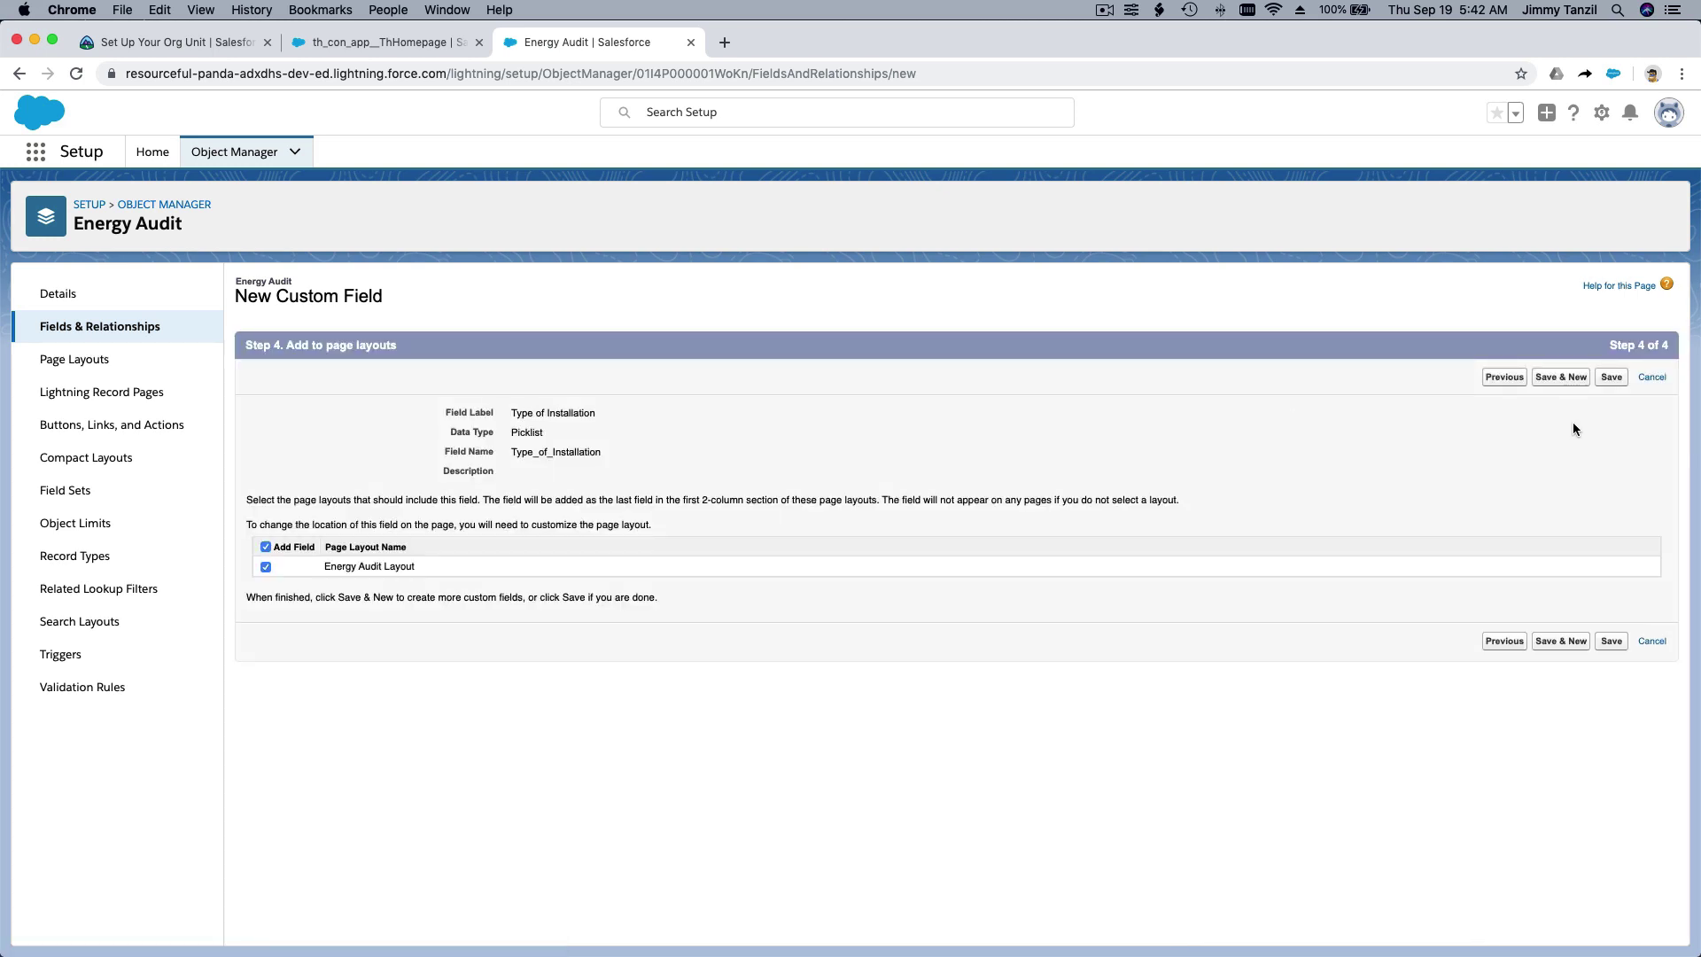
click(1610, 378)
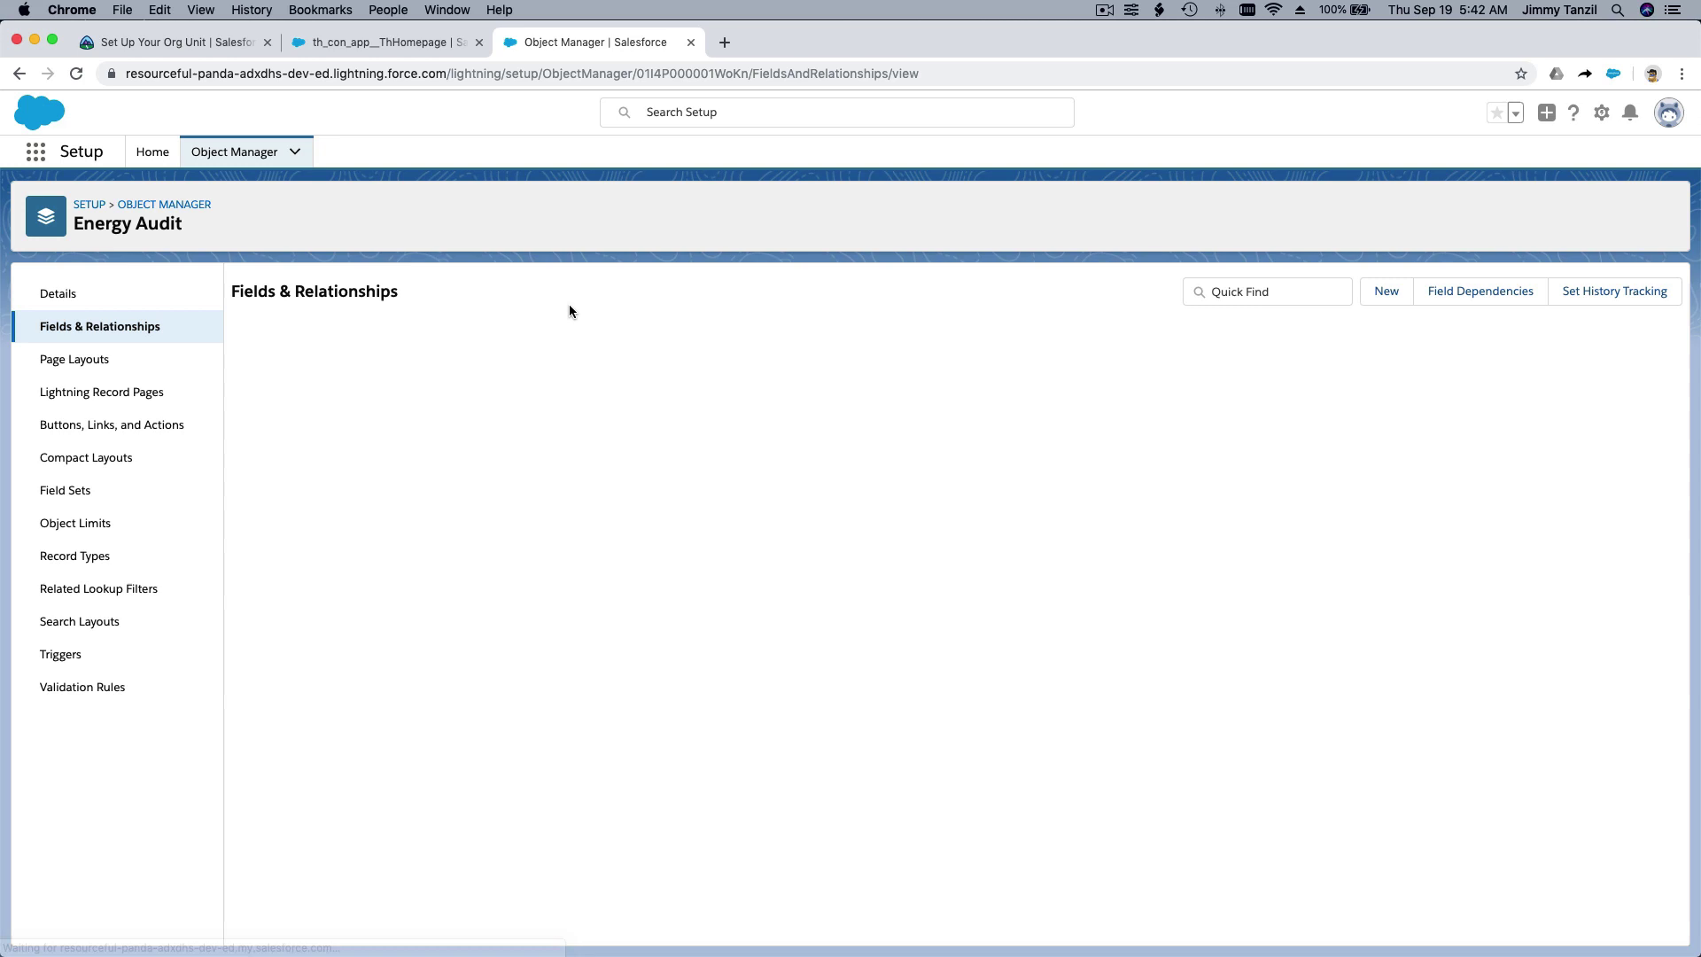
Scroll to and highlight the unit's custom-fields table listing Account, Average Annual Electric Cost, Annual Energy Usage, Audit Notes
click(177, 42)
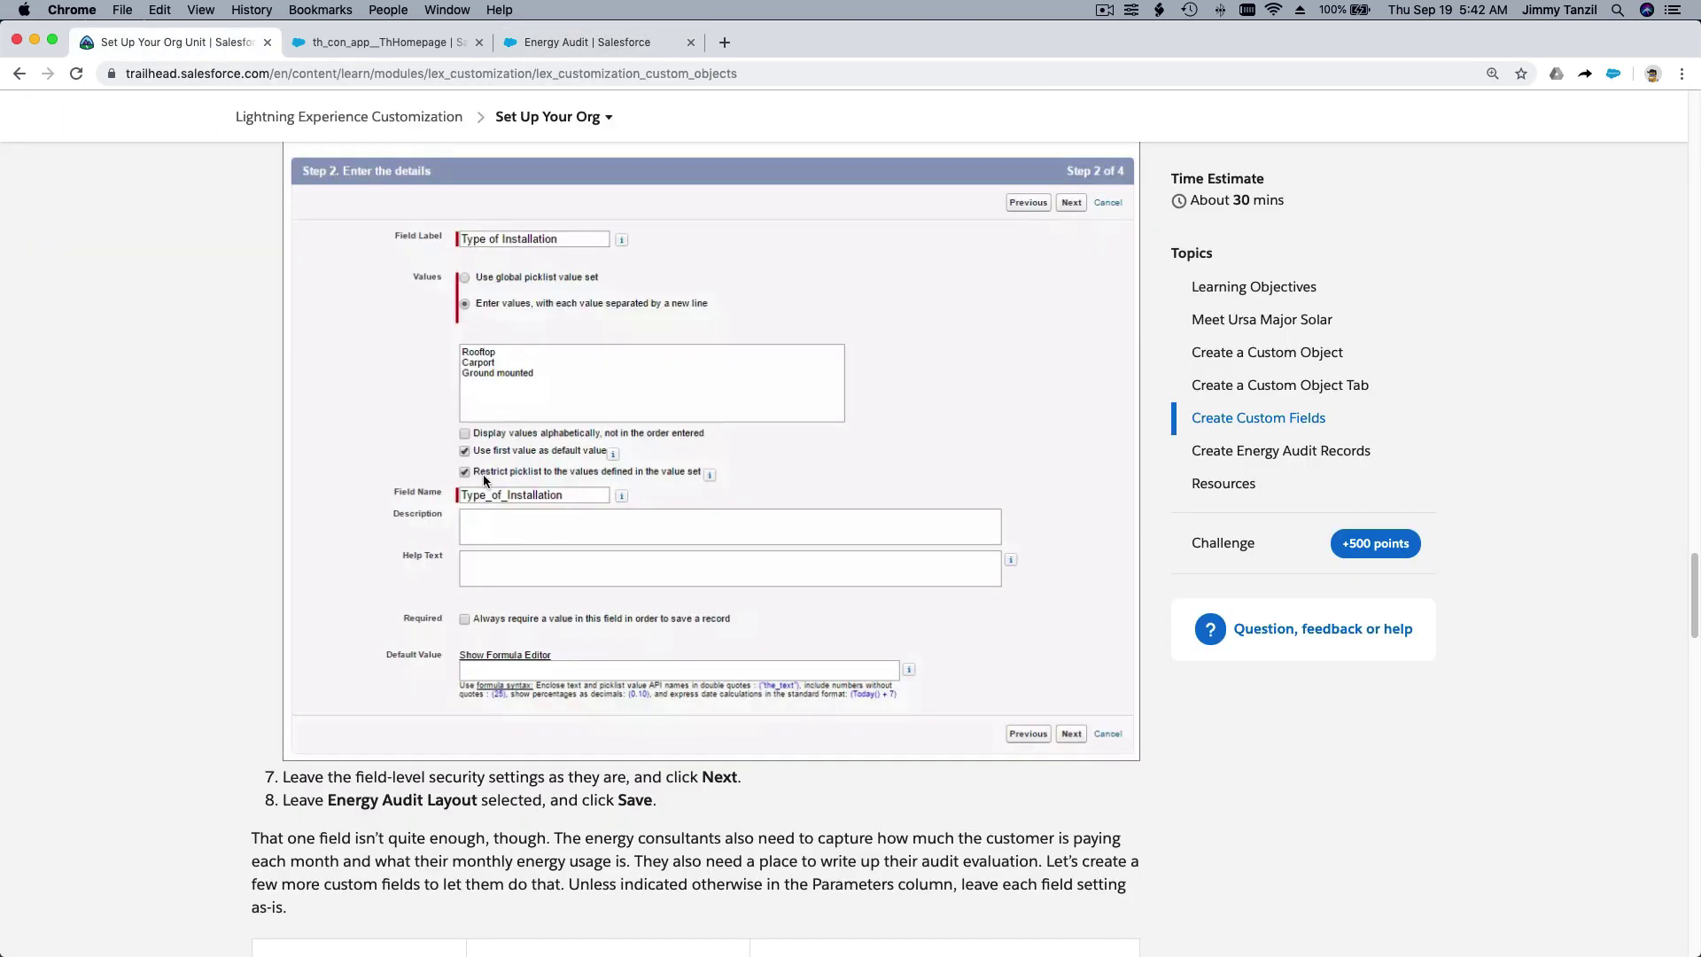
scroll(538, 616, down, 4)
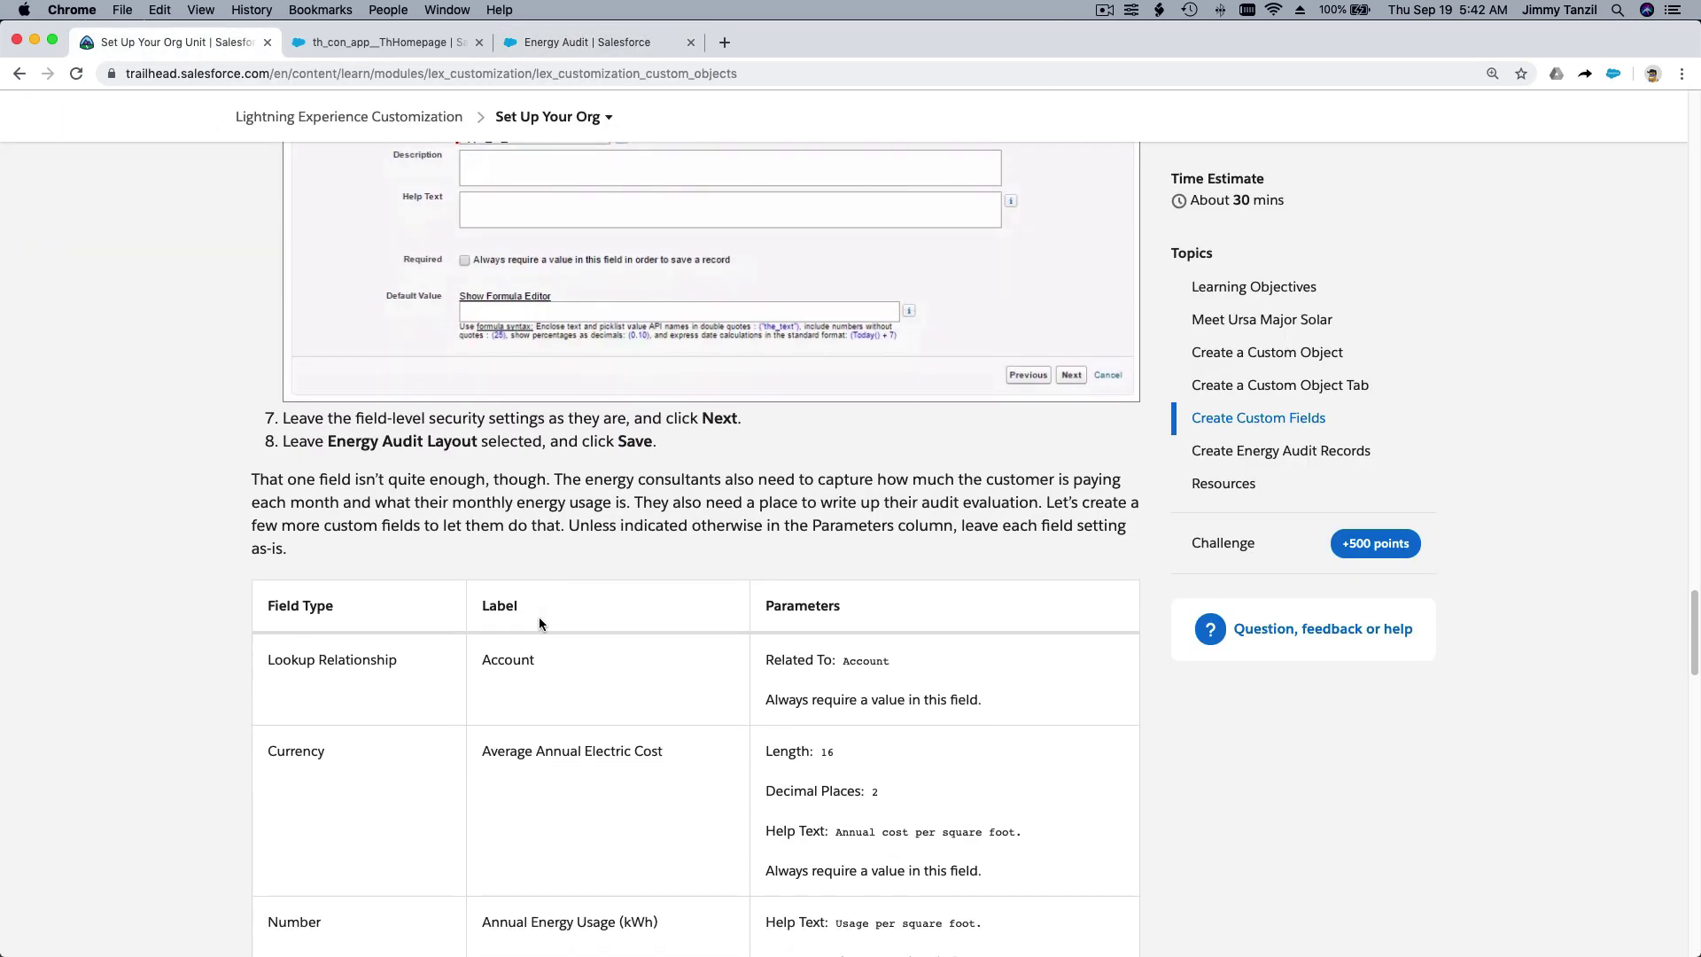
scroll(539, 617, down, 1)
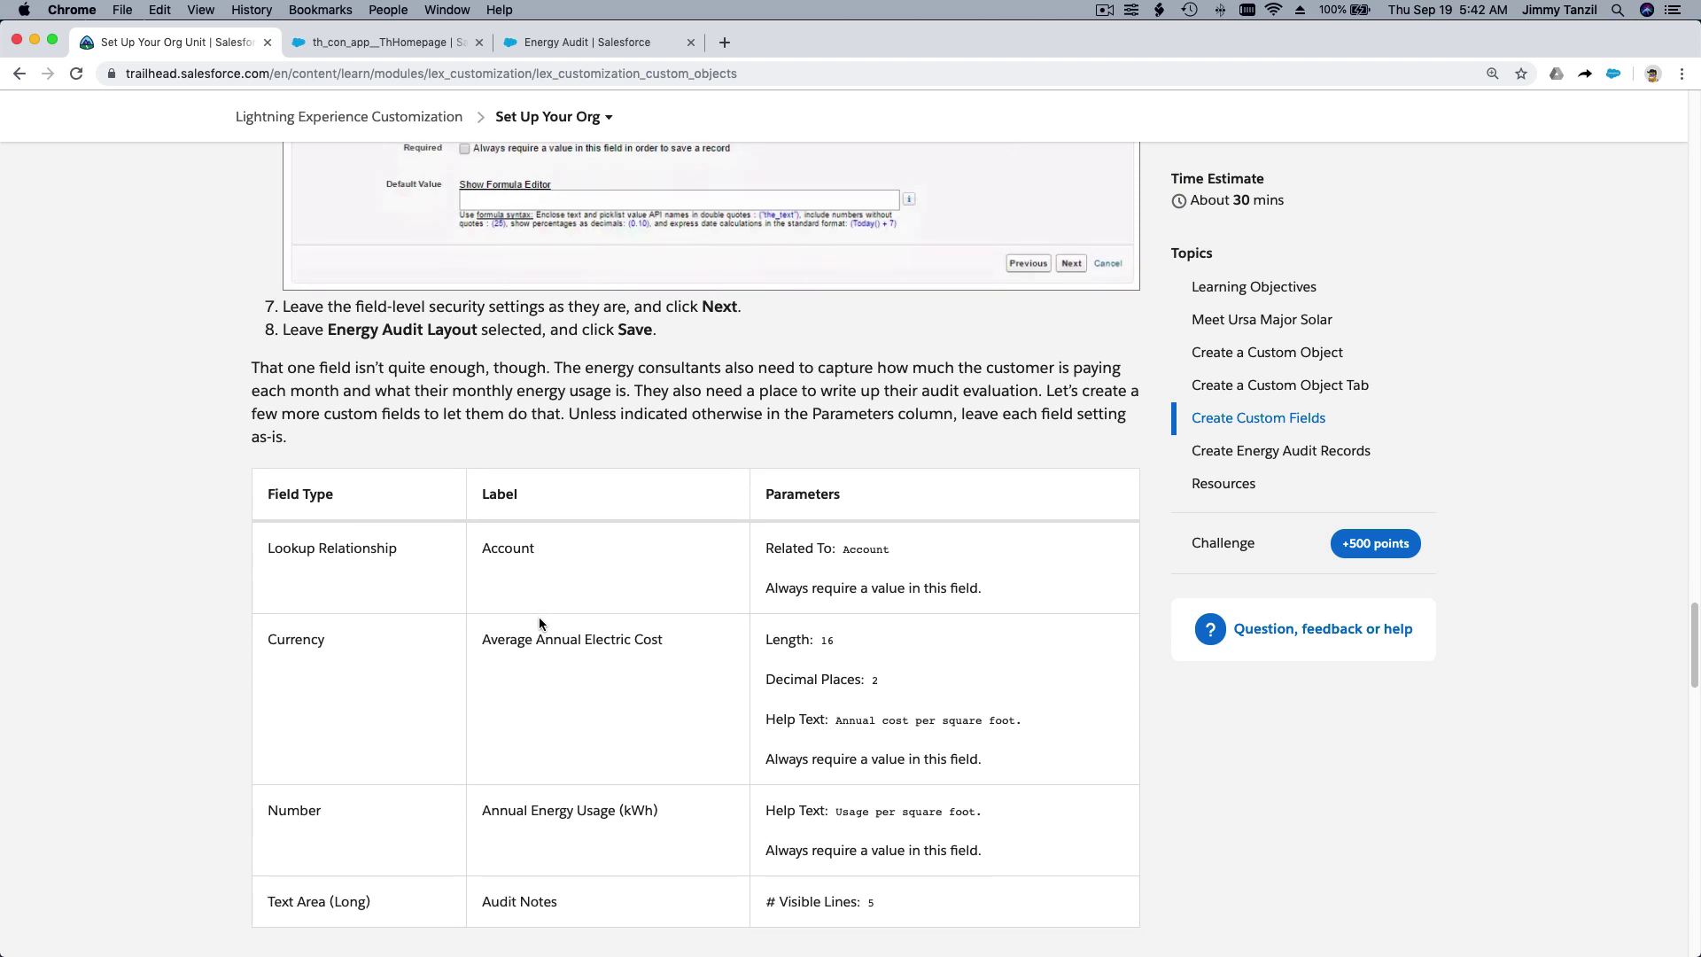
scroll(539, 616, down, 1)
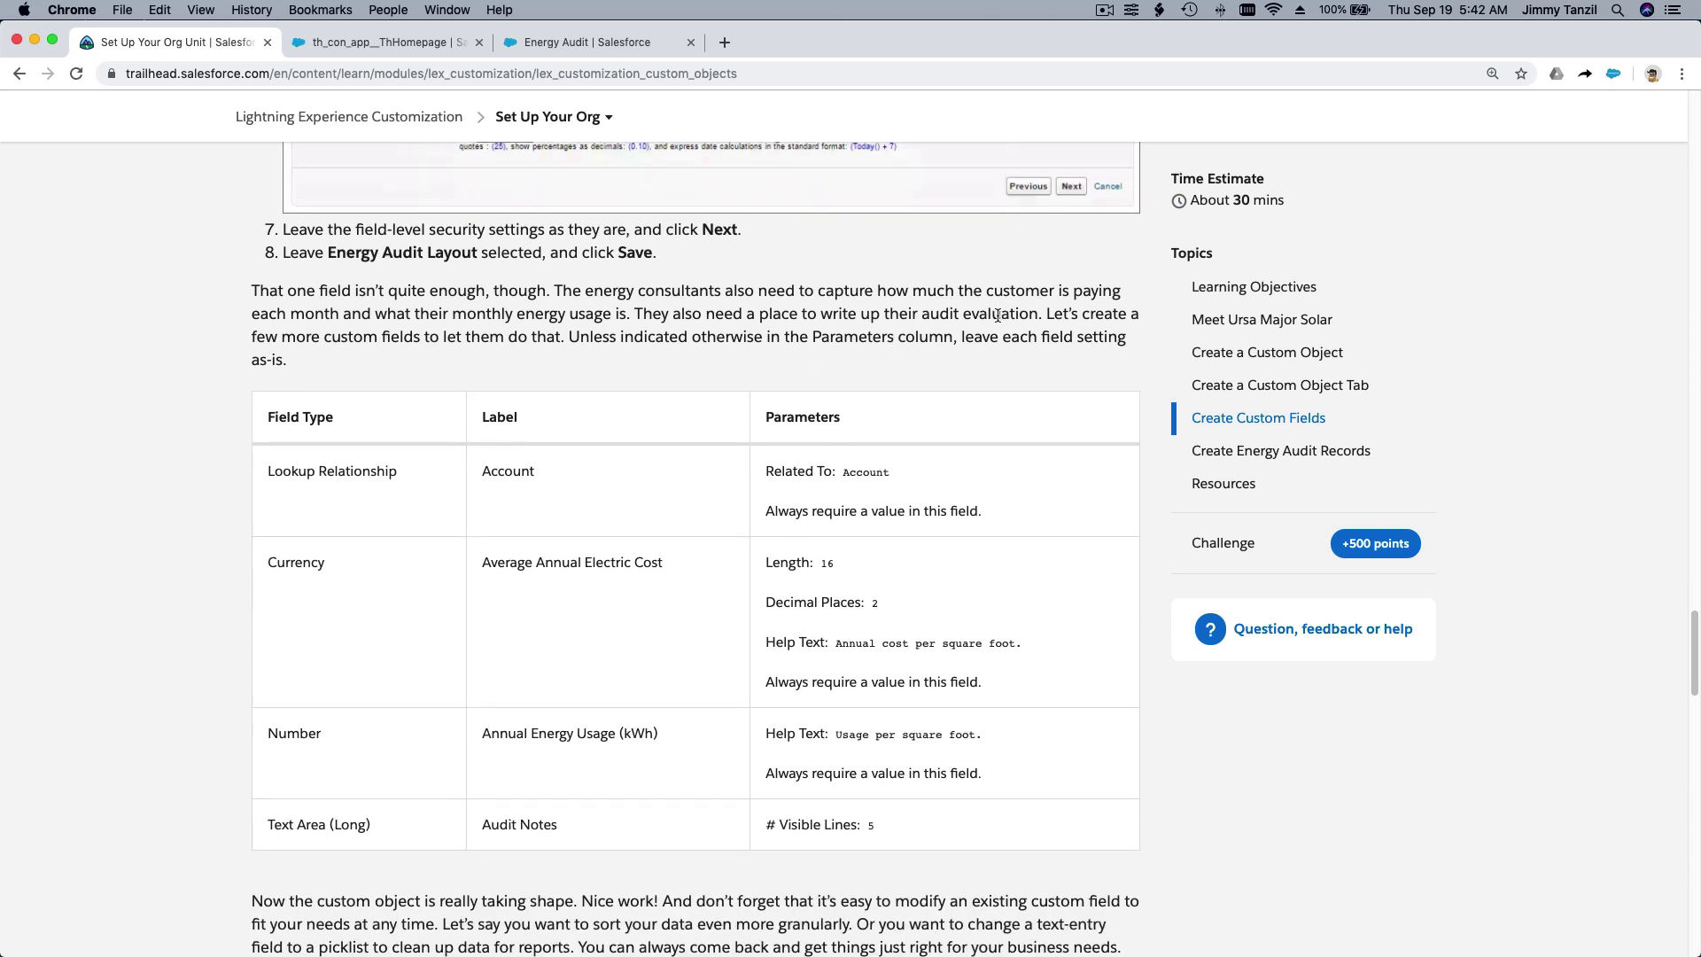
scroll(803, 325, down, 3)
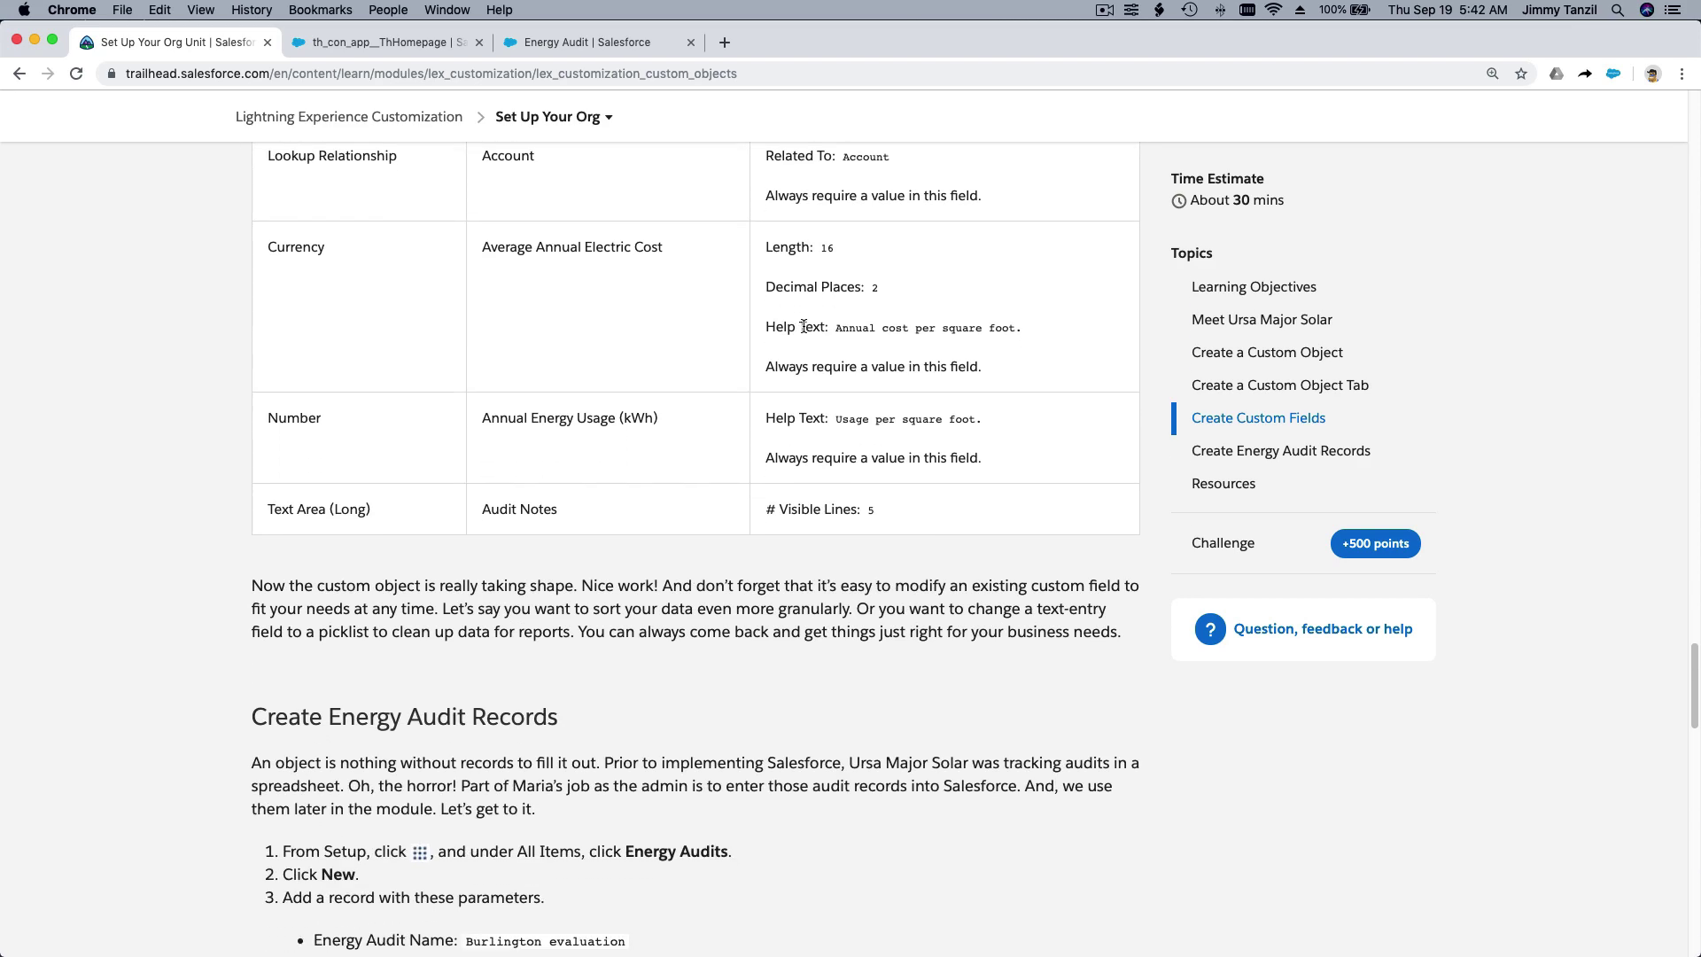
scroll(802, 325, down, 3)
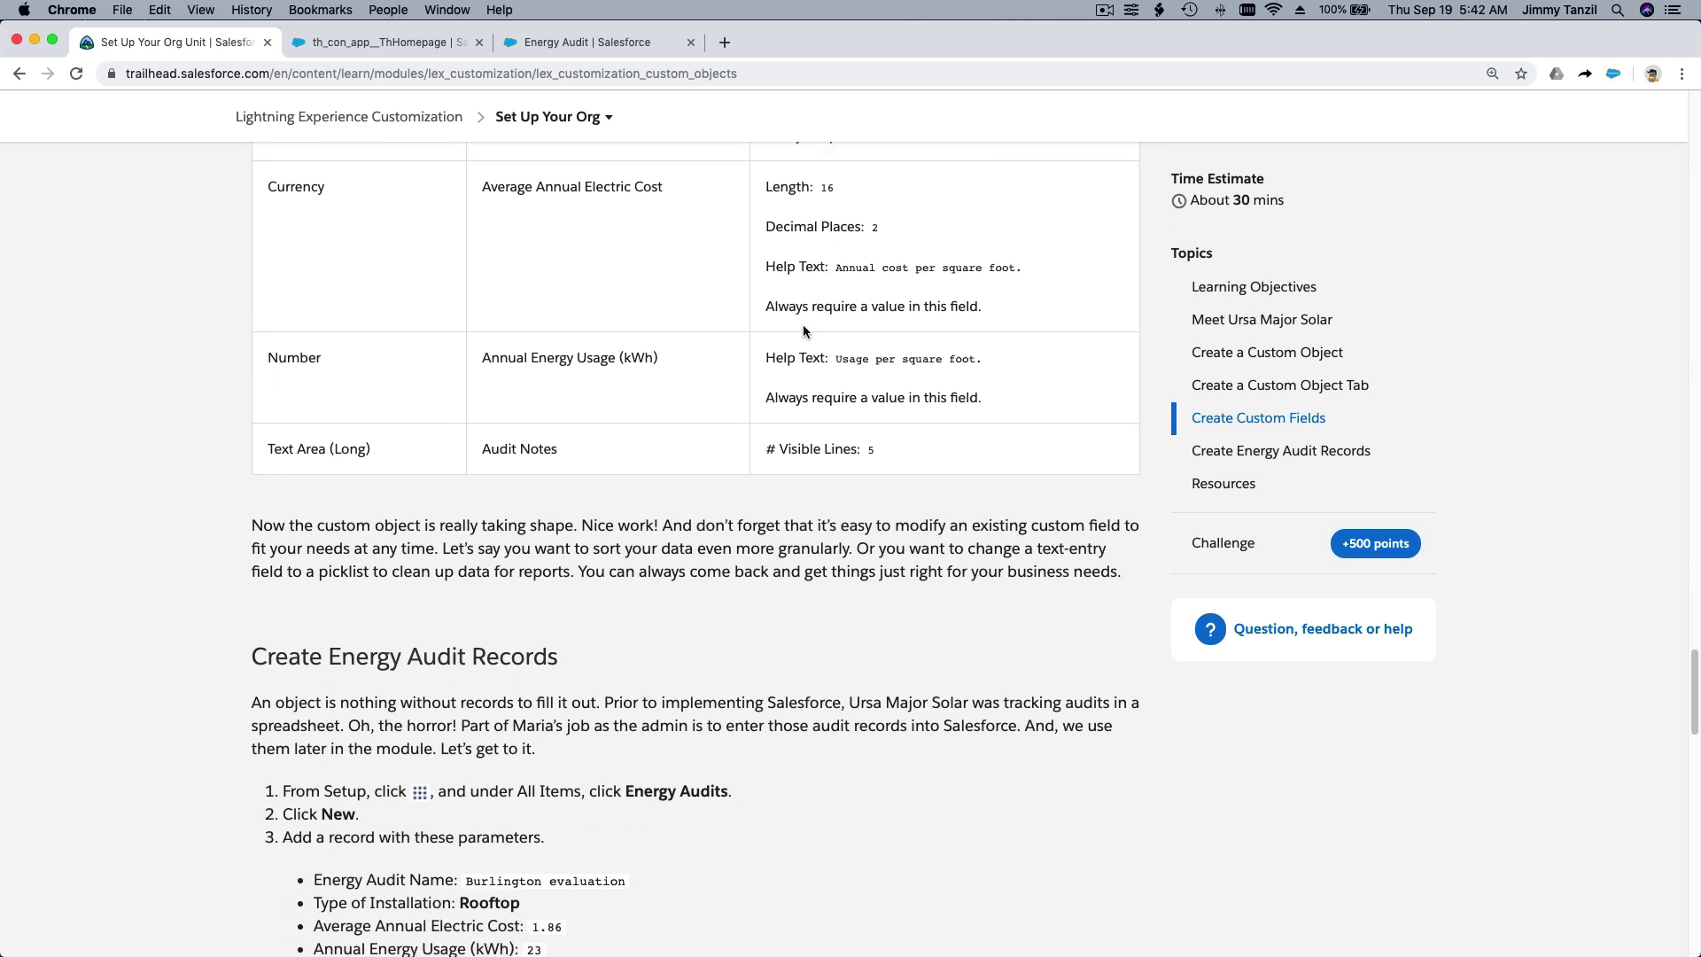
scroll(803, 326, up, 5)
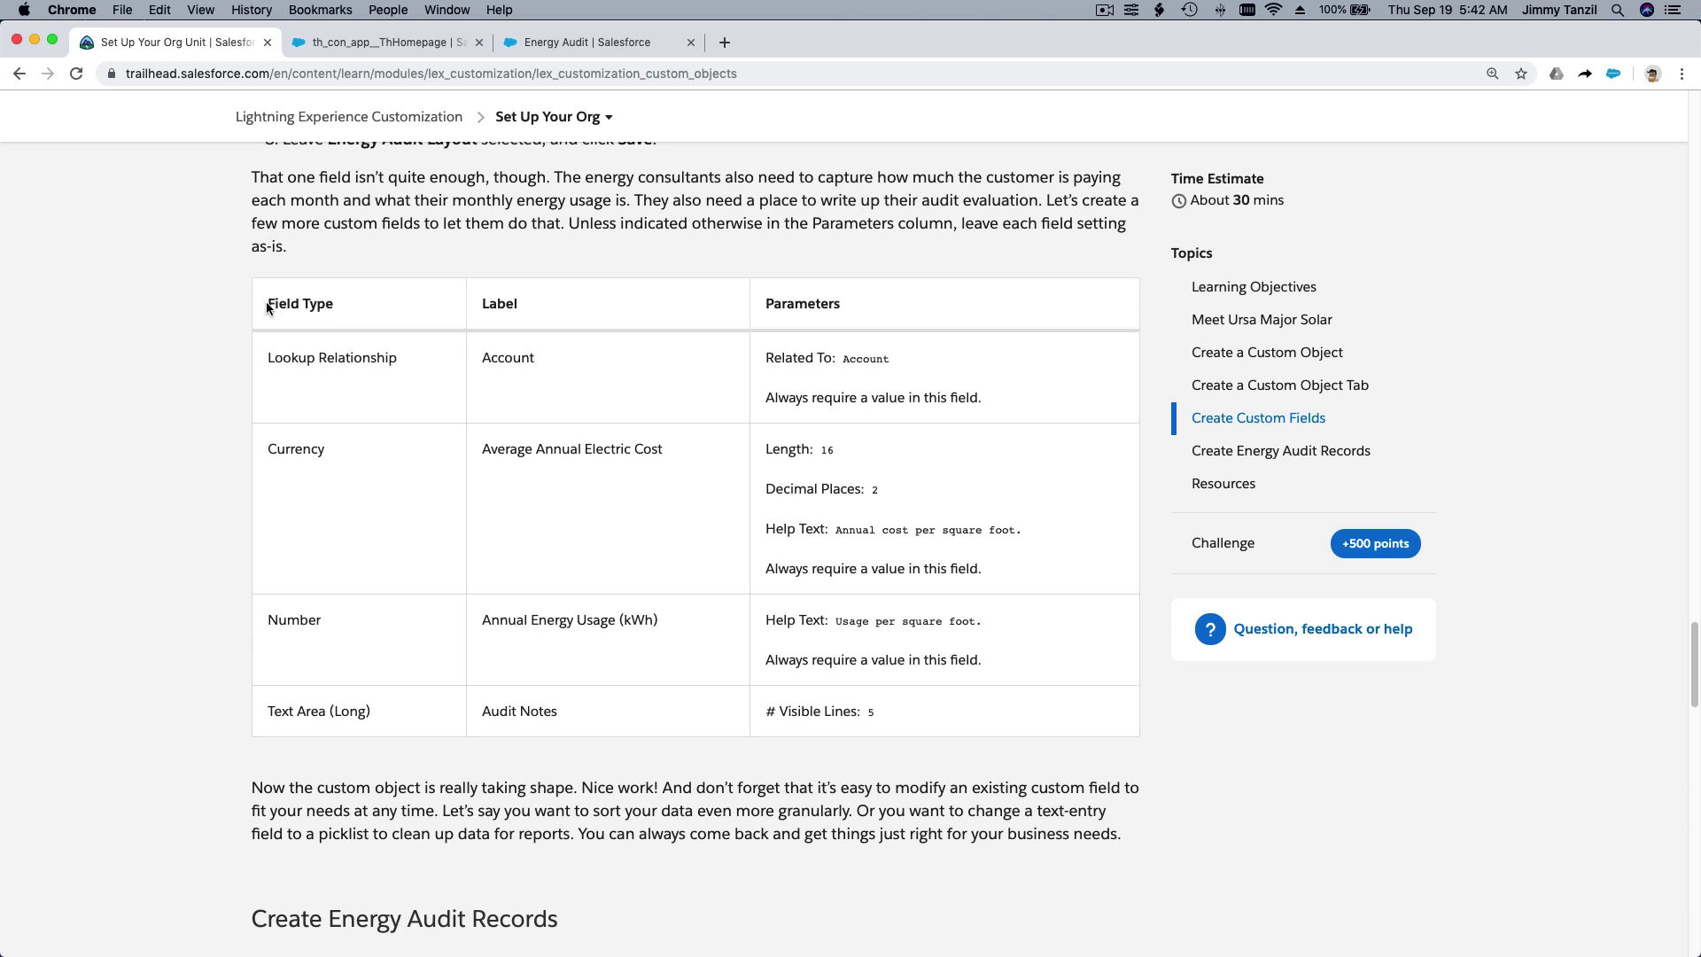
drag(266, 301, 938, 693)
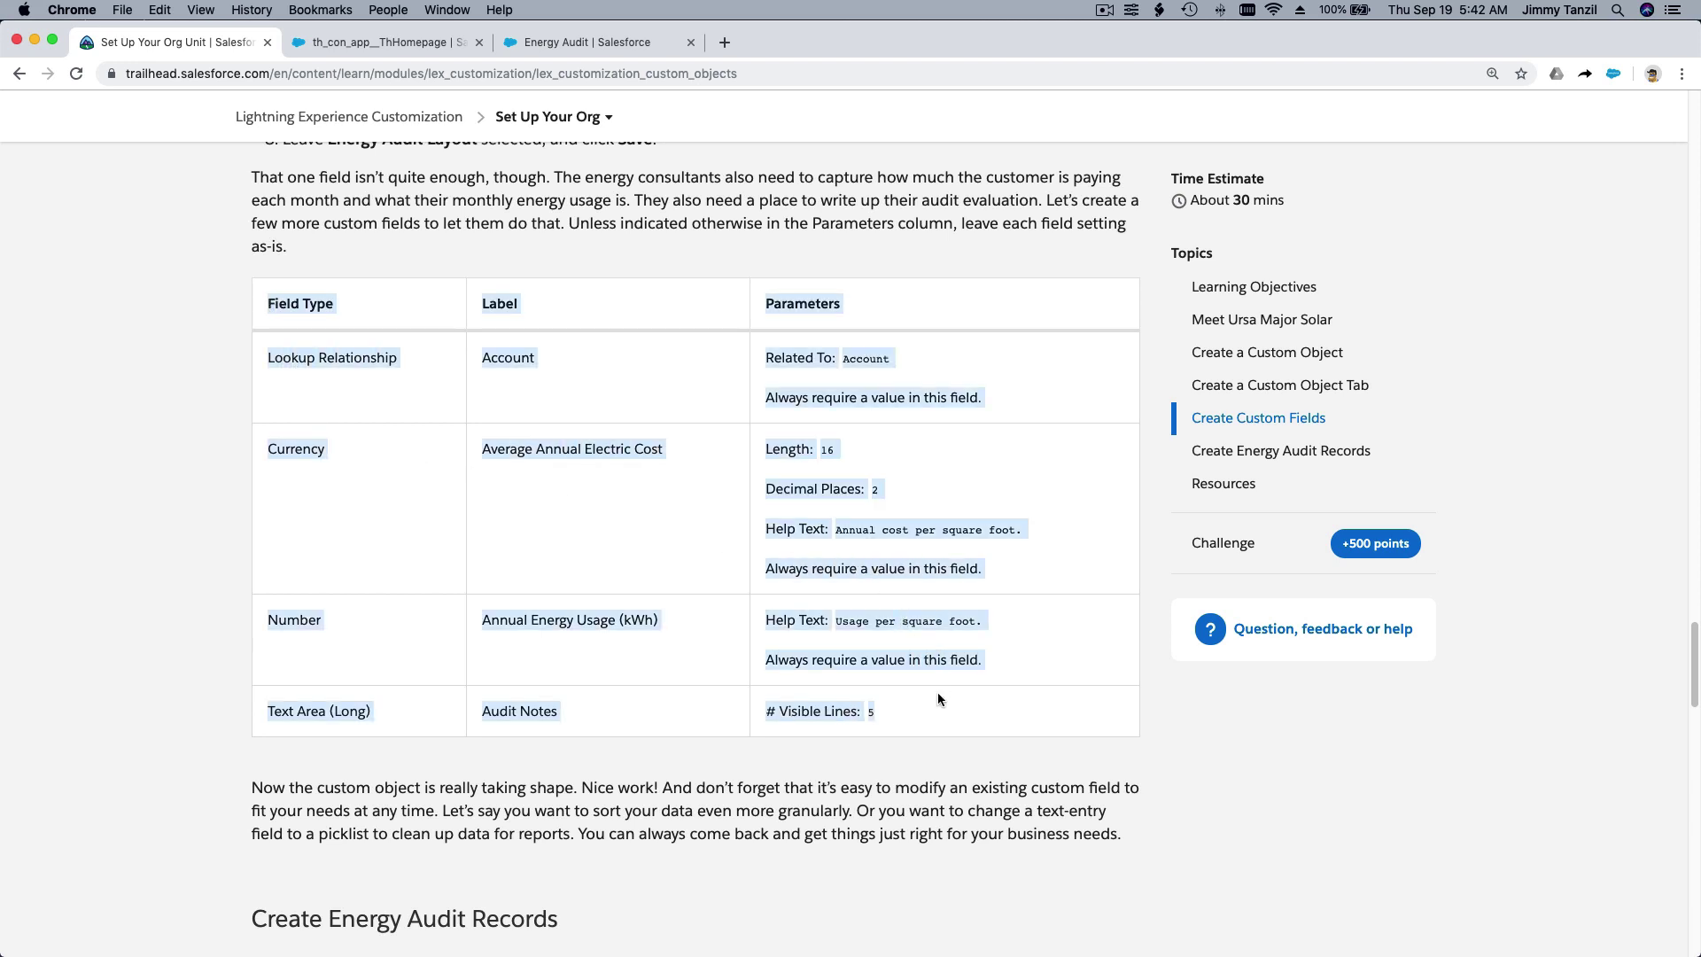
click(942, 707)
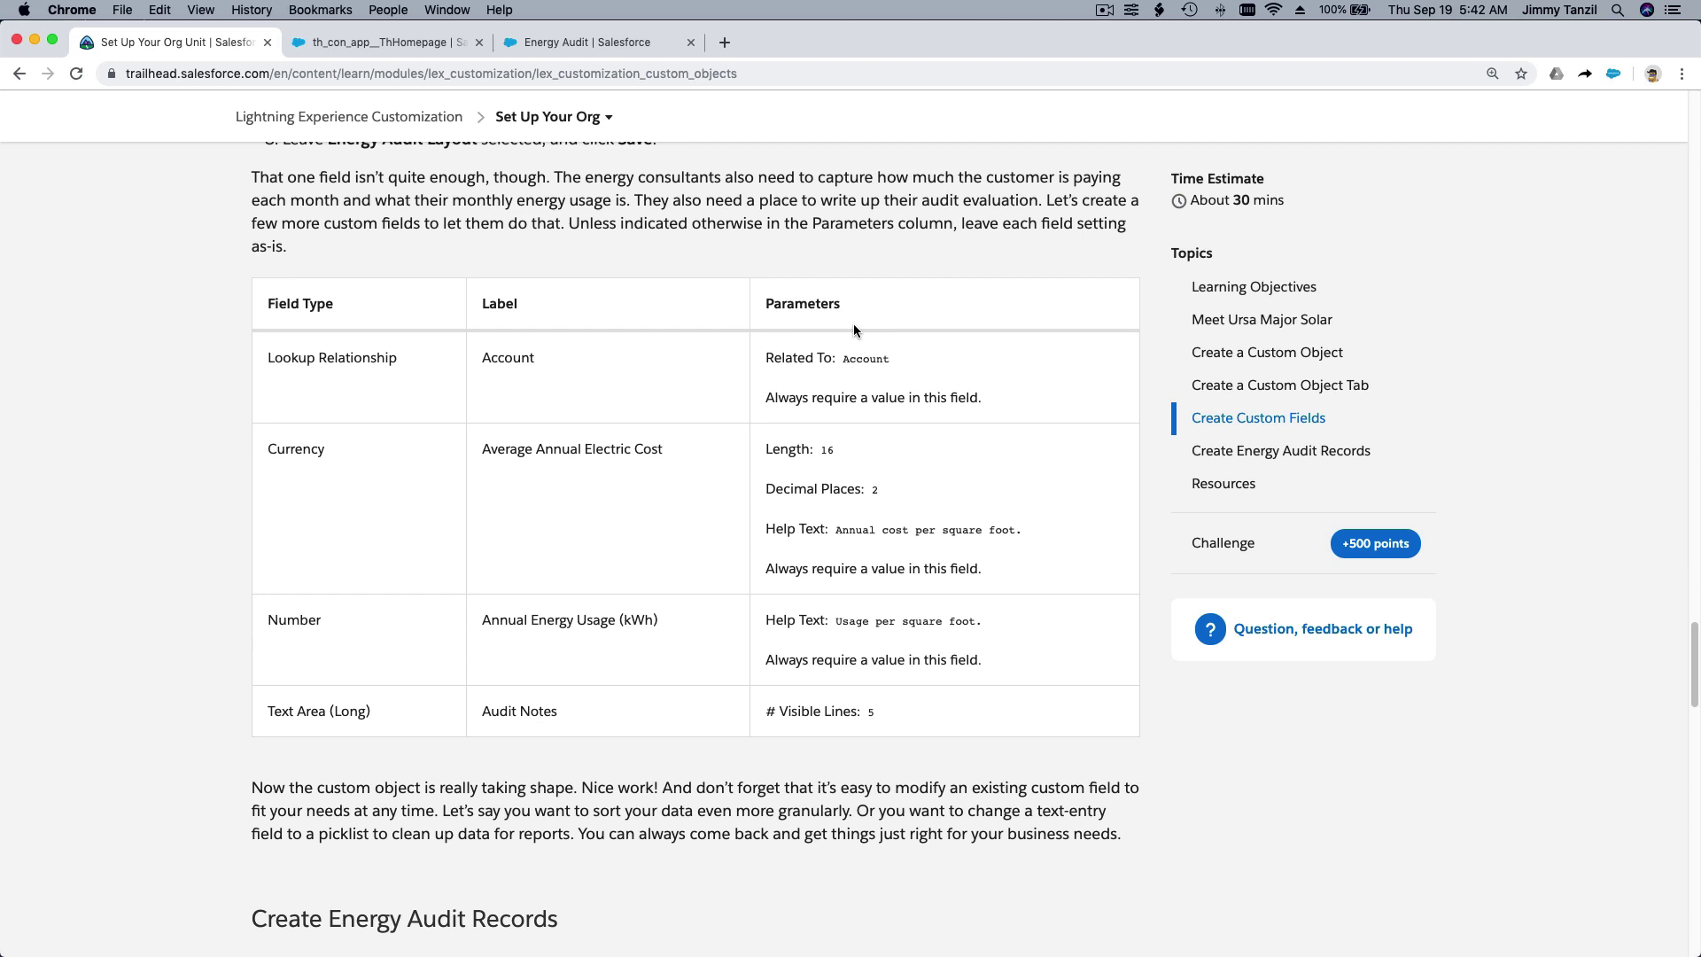
Start a new Lookup Relationship field on Energy Audit related to Account, labelled Account
click(576, 40)
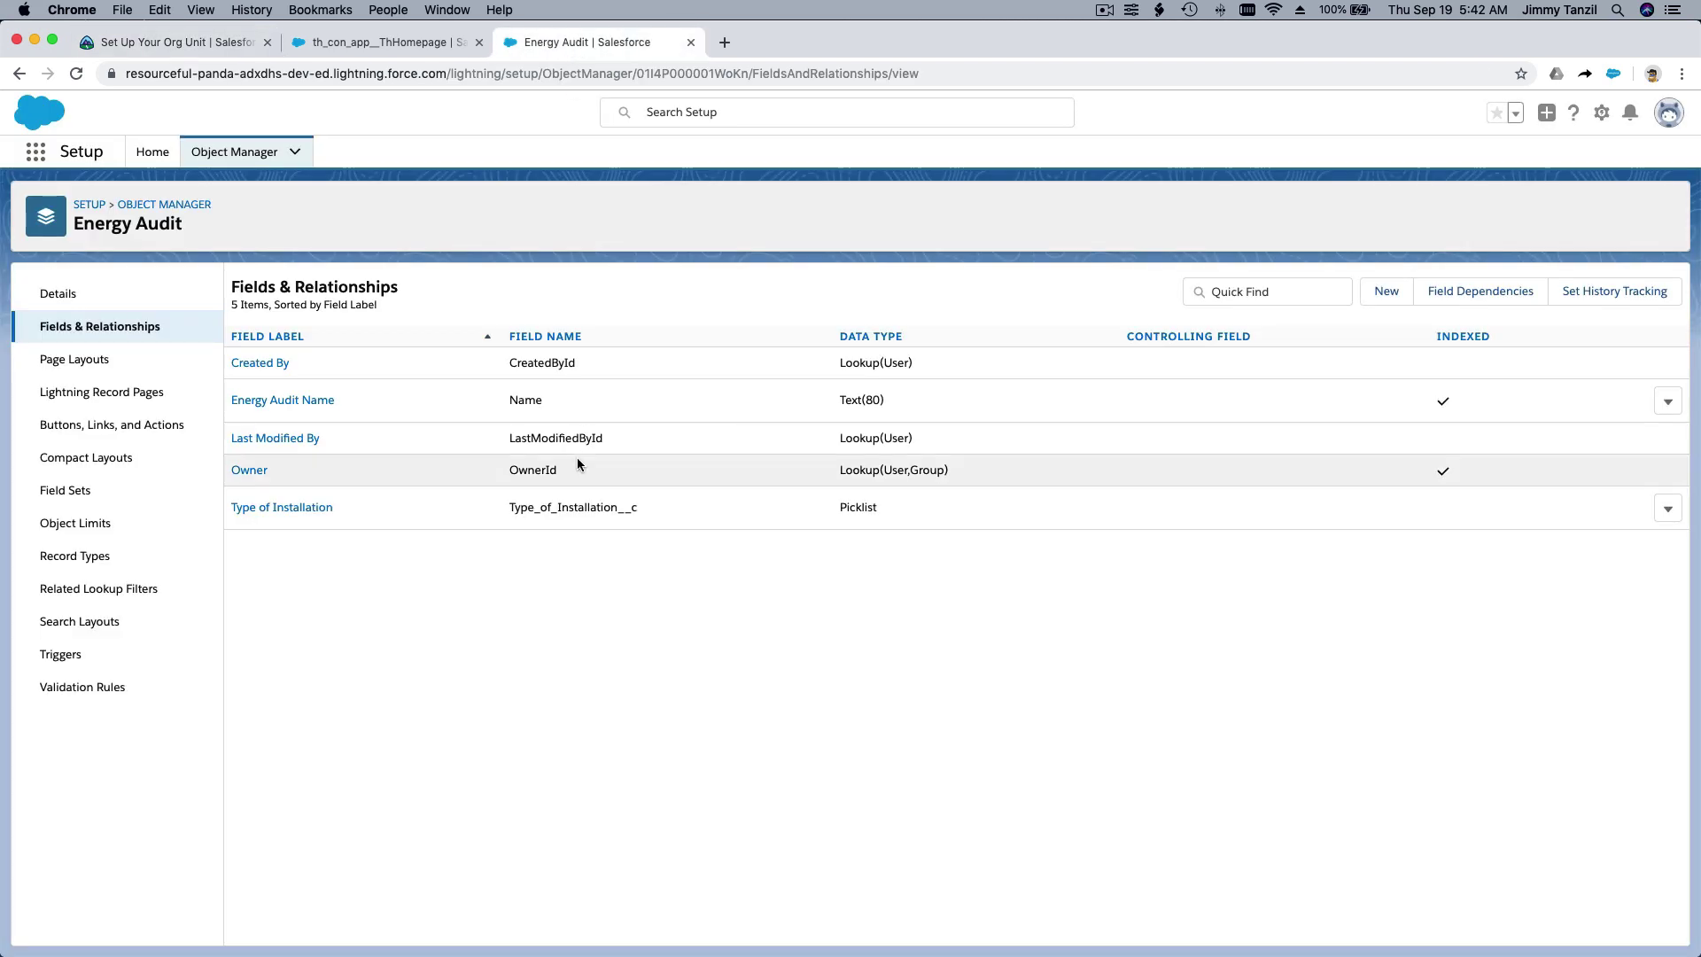
click(1385, 302)
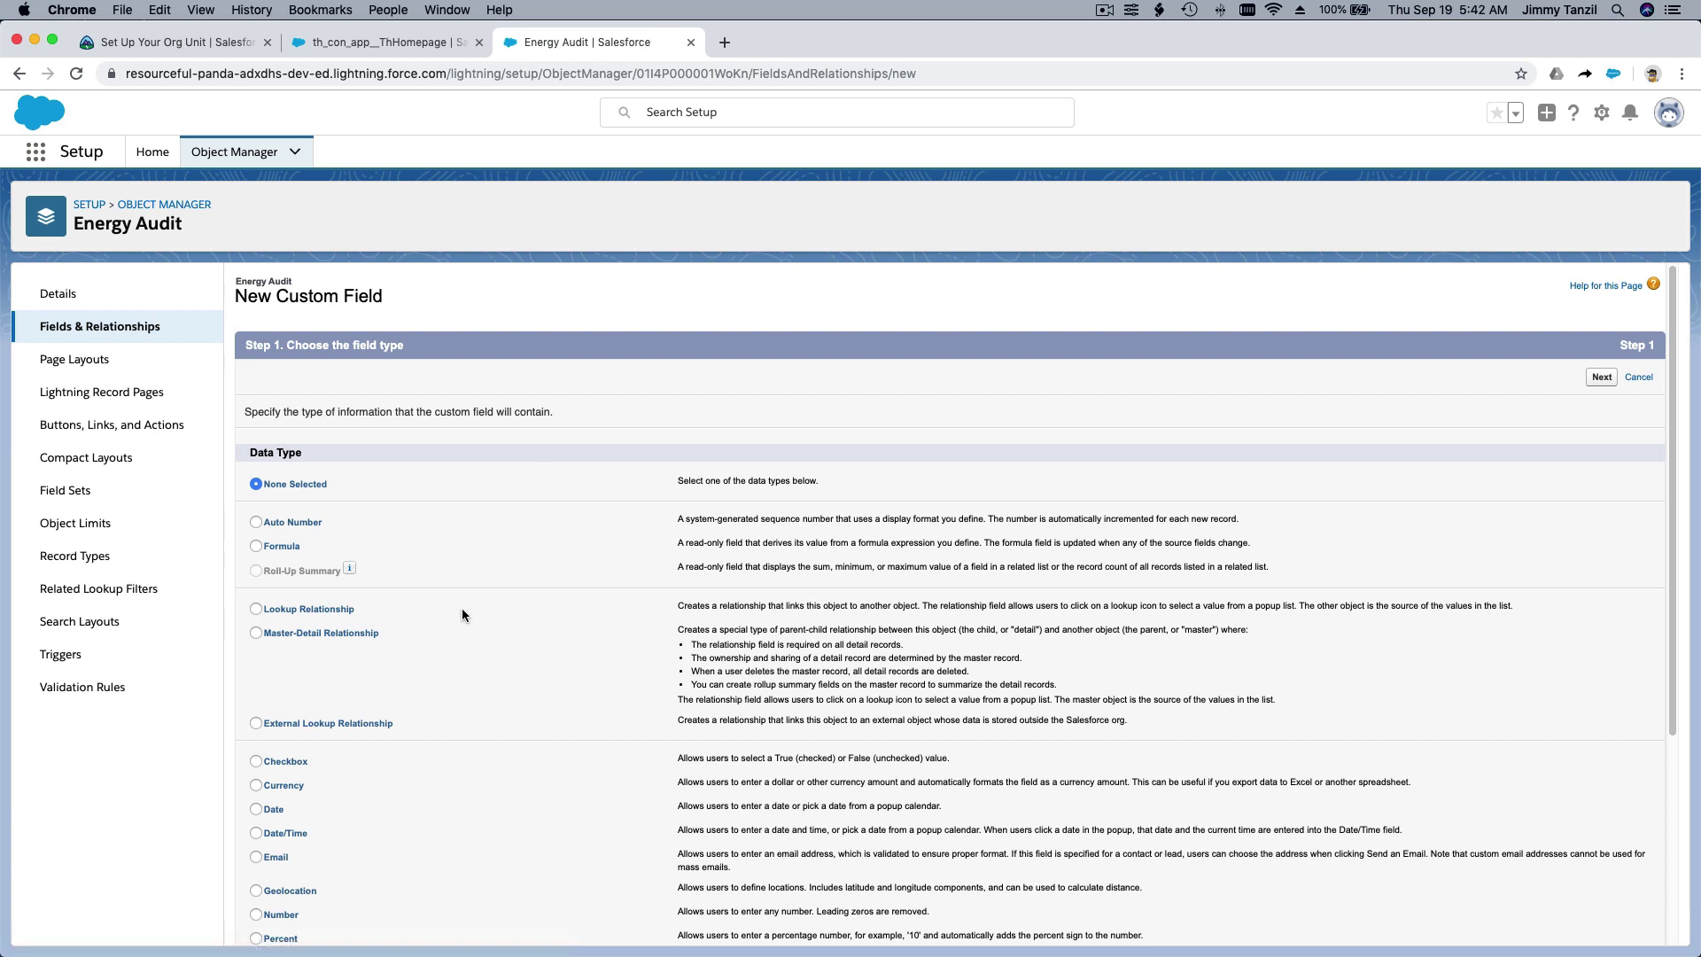
scroll(461, 608, down, 1)
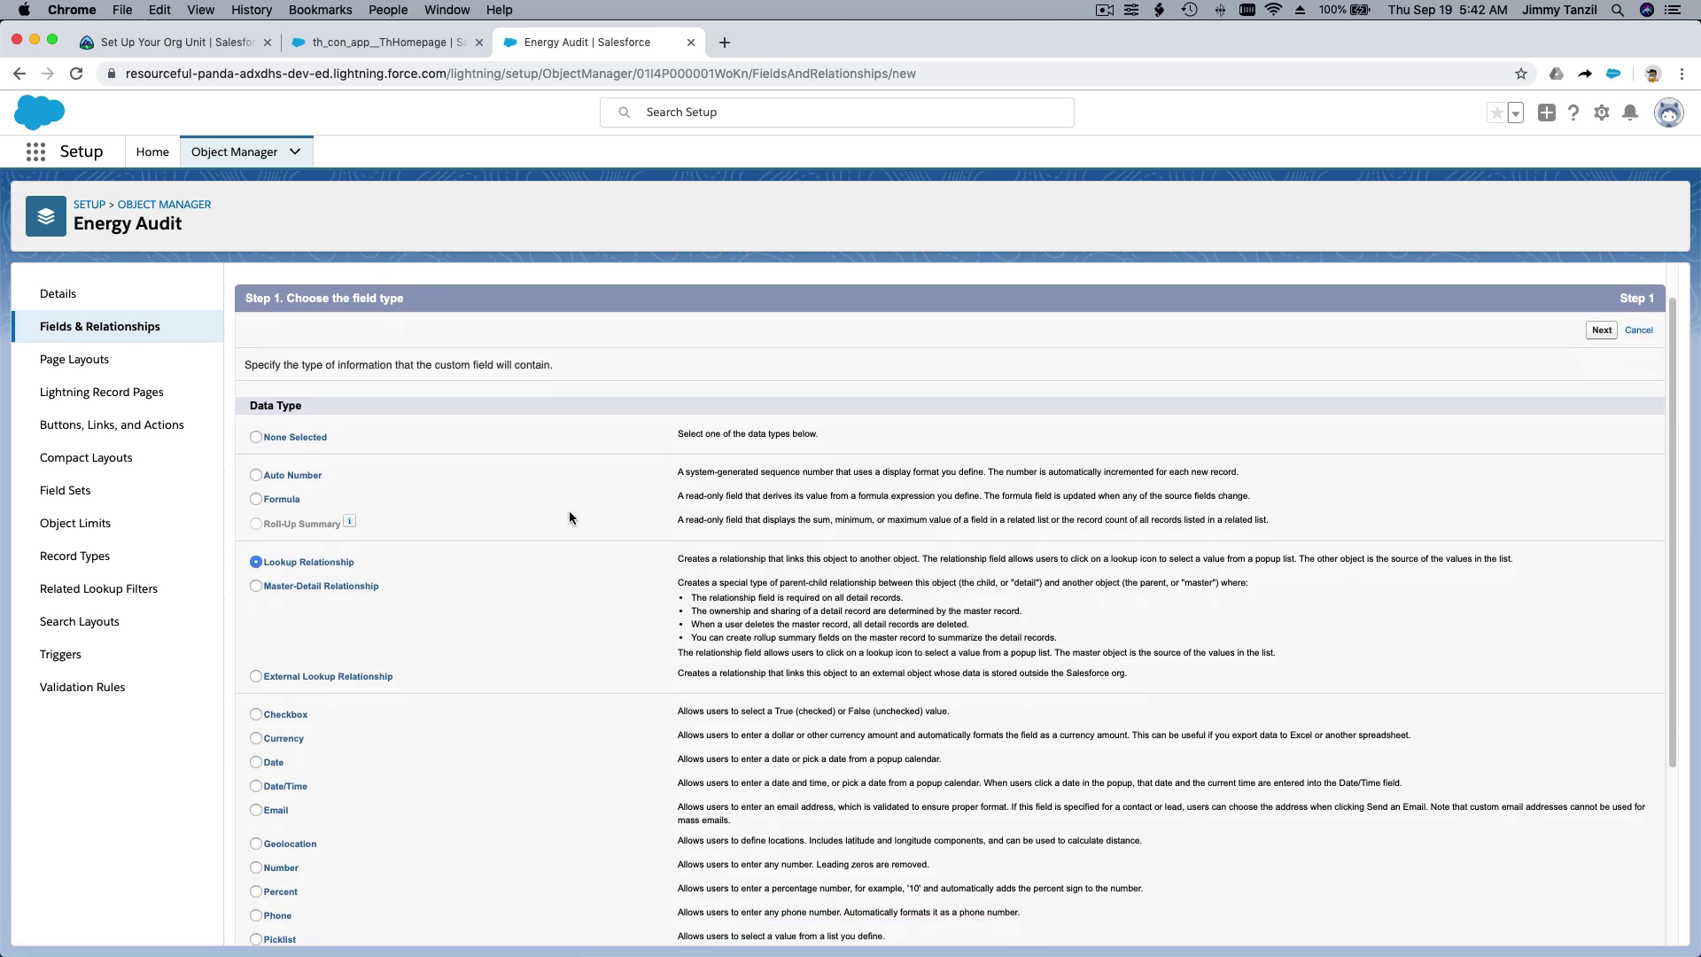
click(1597, 335)
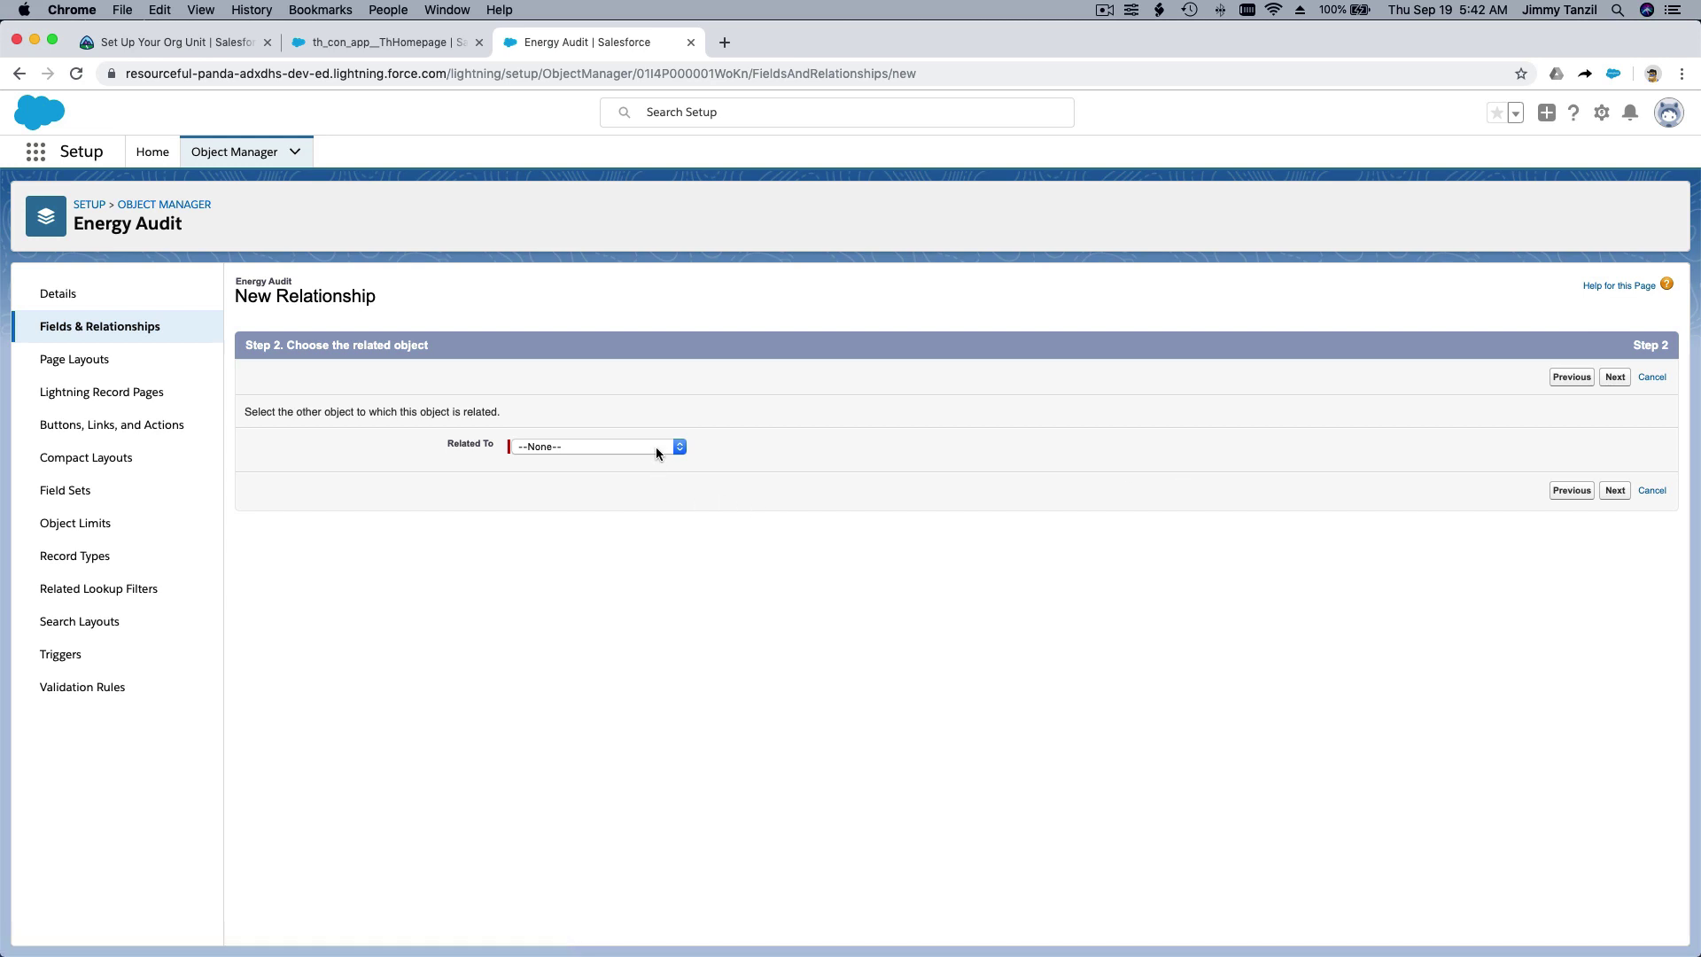
click(655, 446)
click(646, 460)
click(1614, 491)
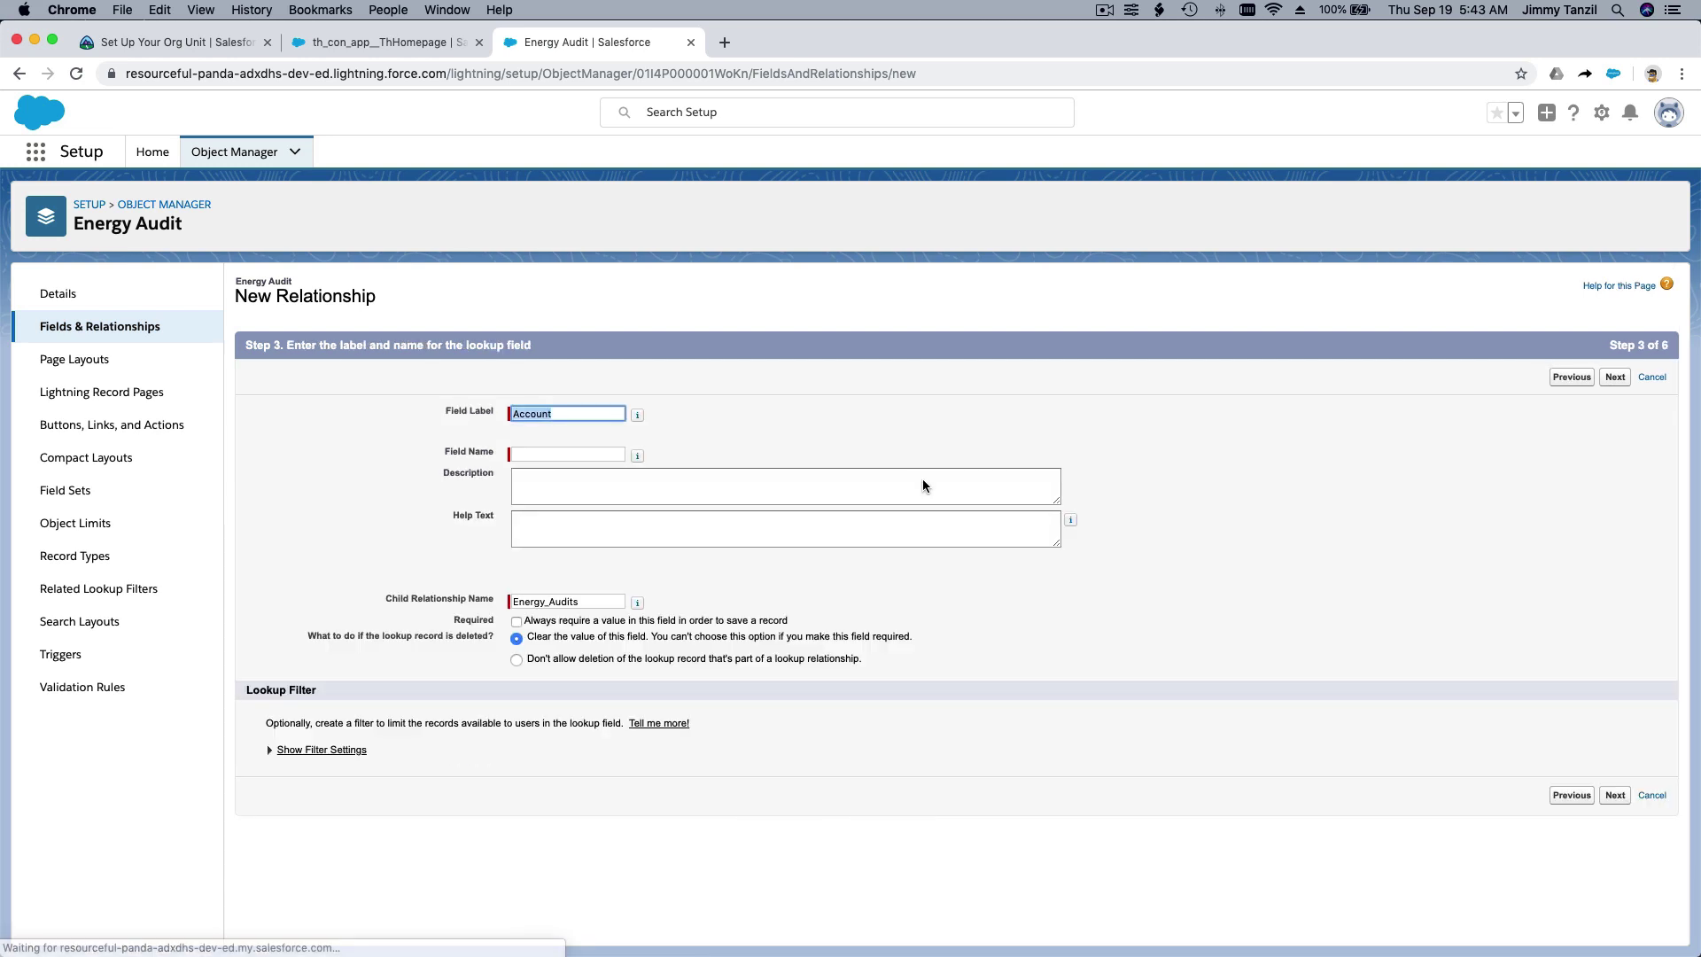
click(638, 415)
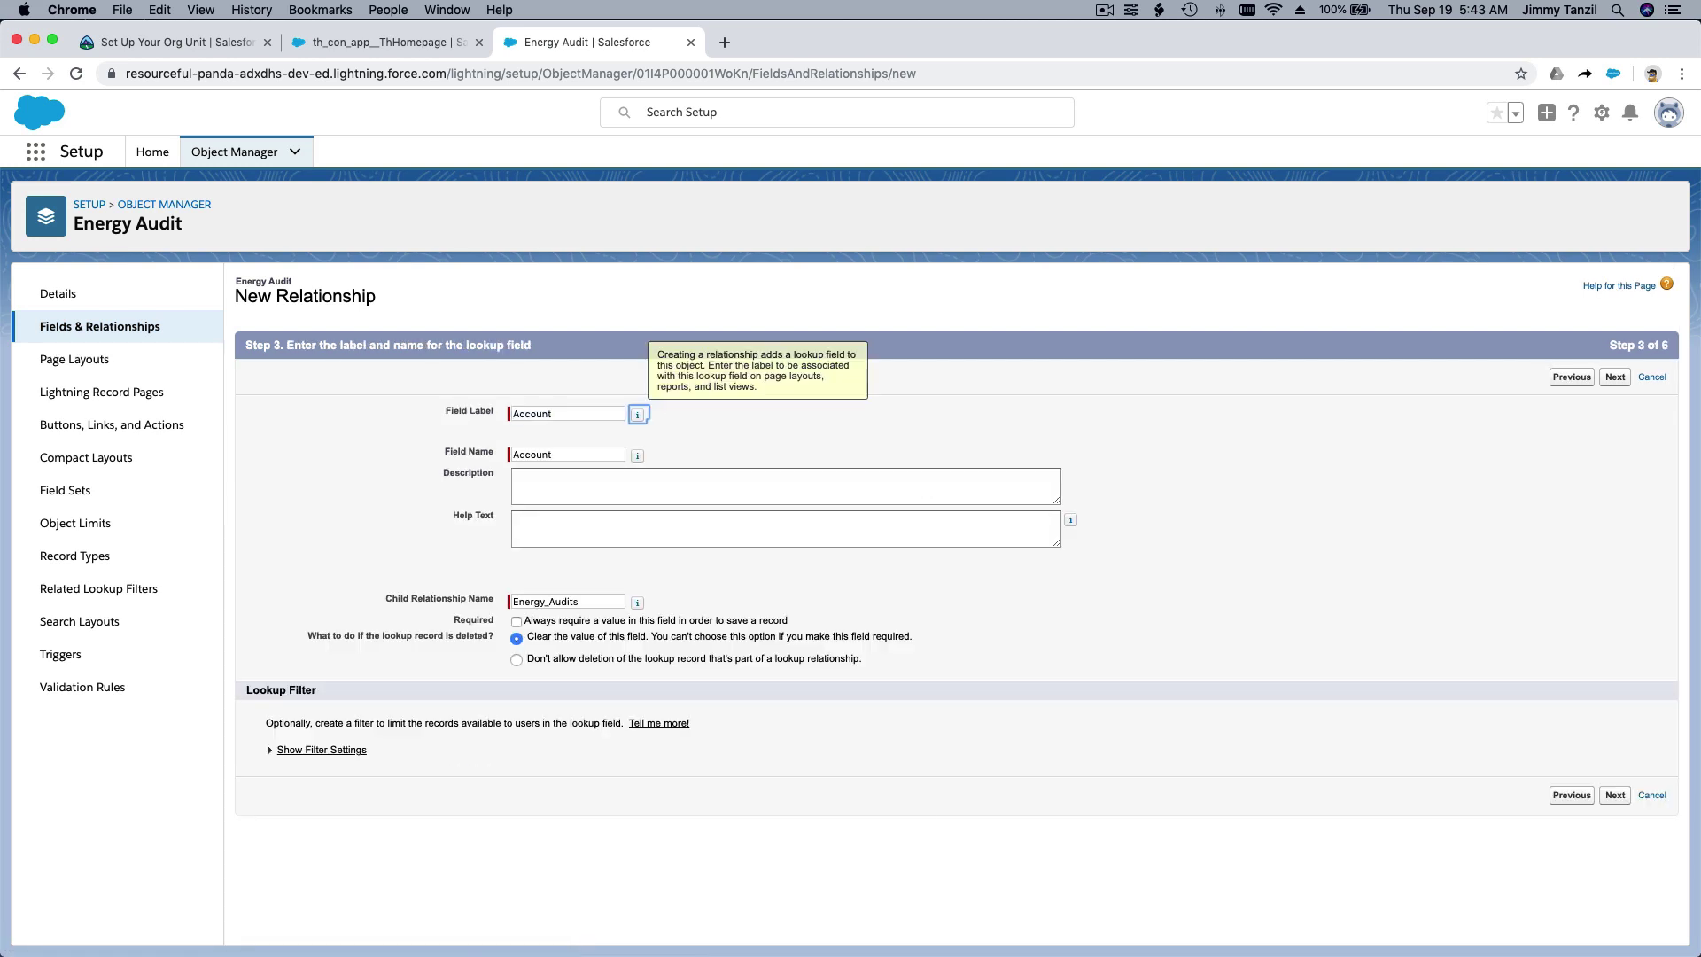
click(771, 450)
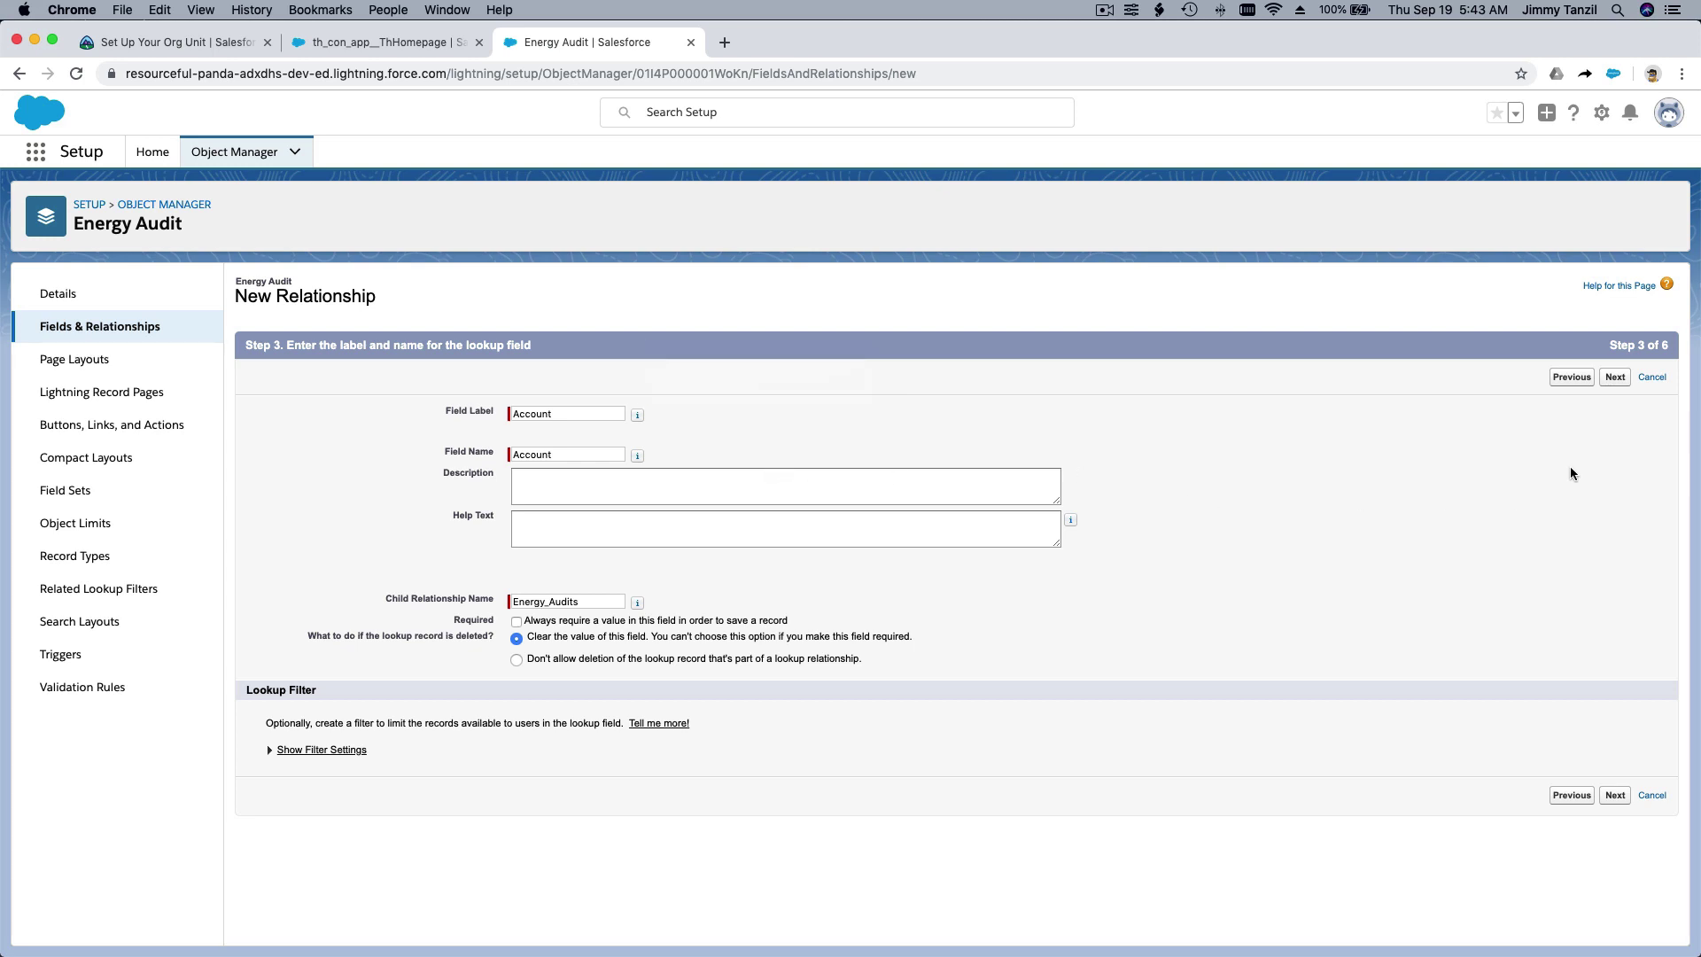
Make the Account field visible to all profiles, keep Energy Audit Layout, and save it
click(1615, 377)
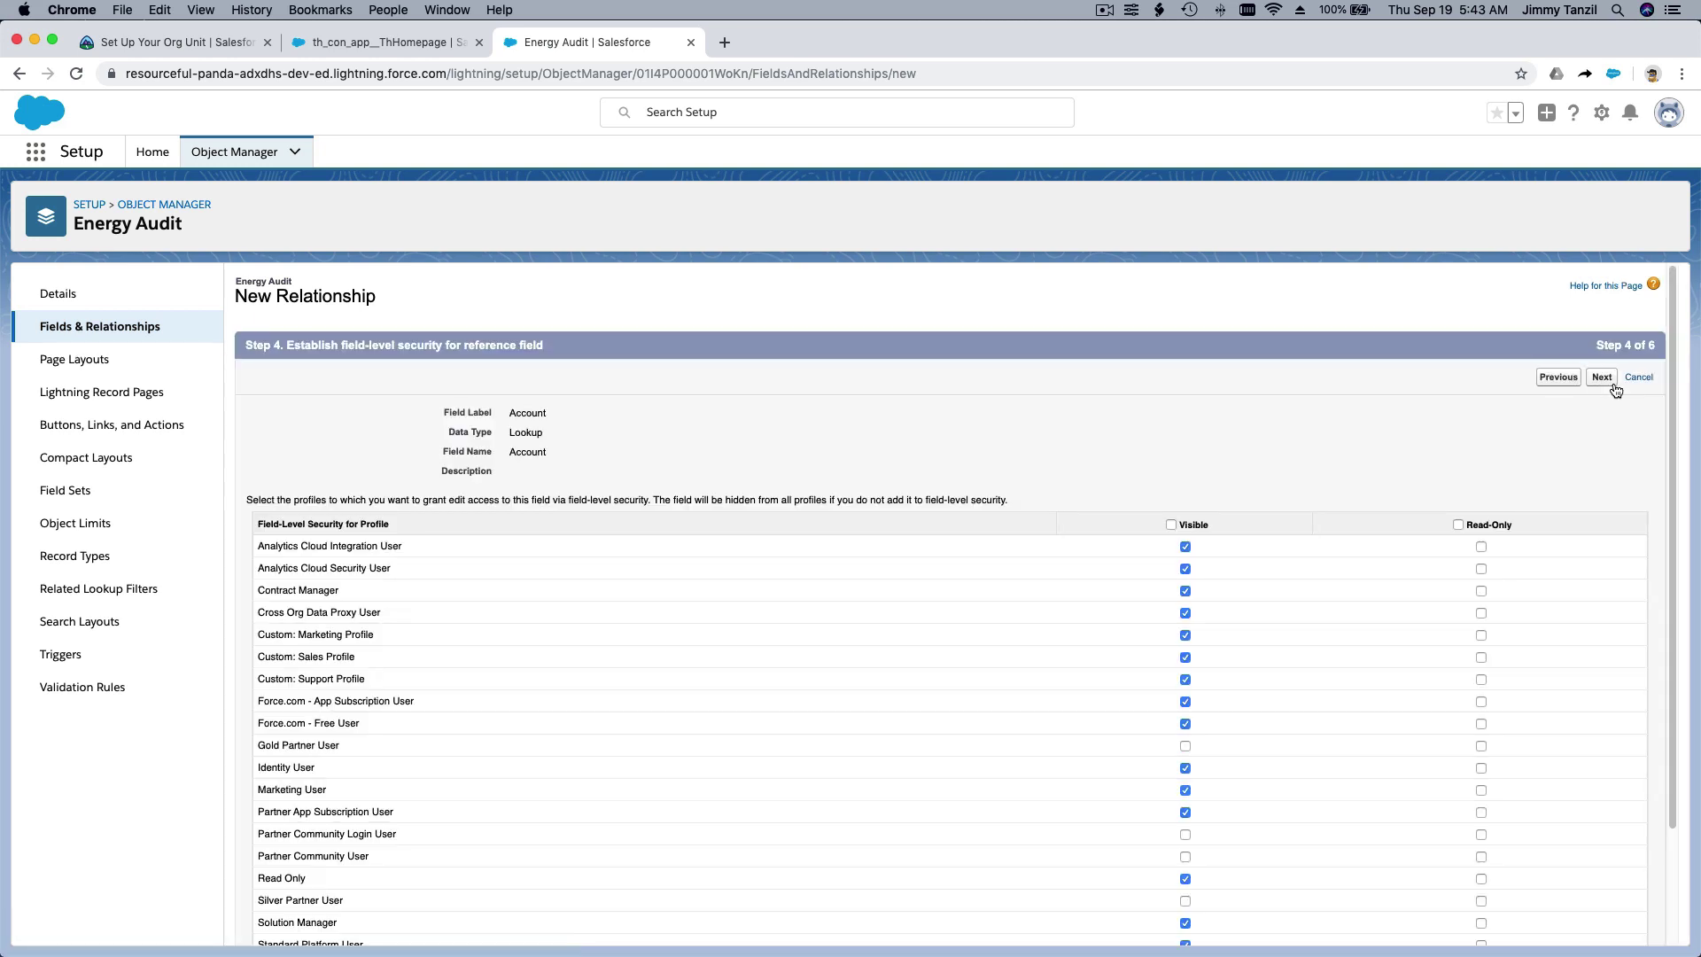
click(1168, 524)
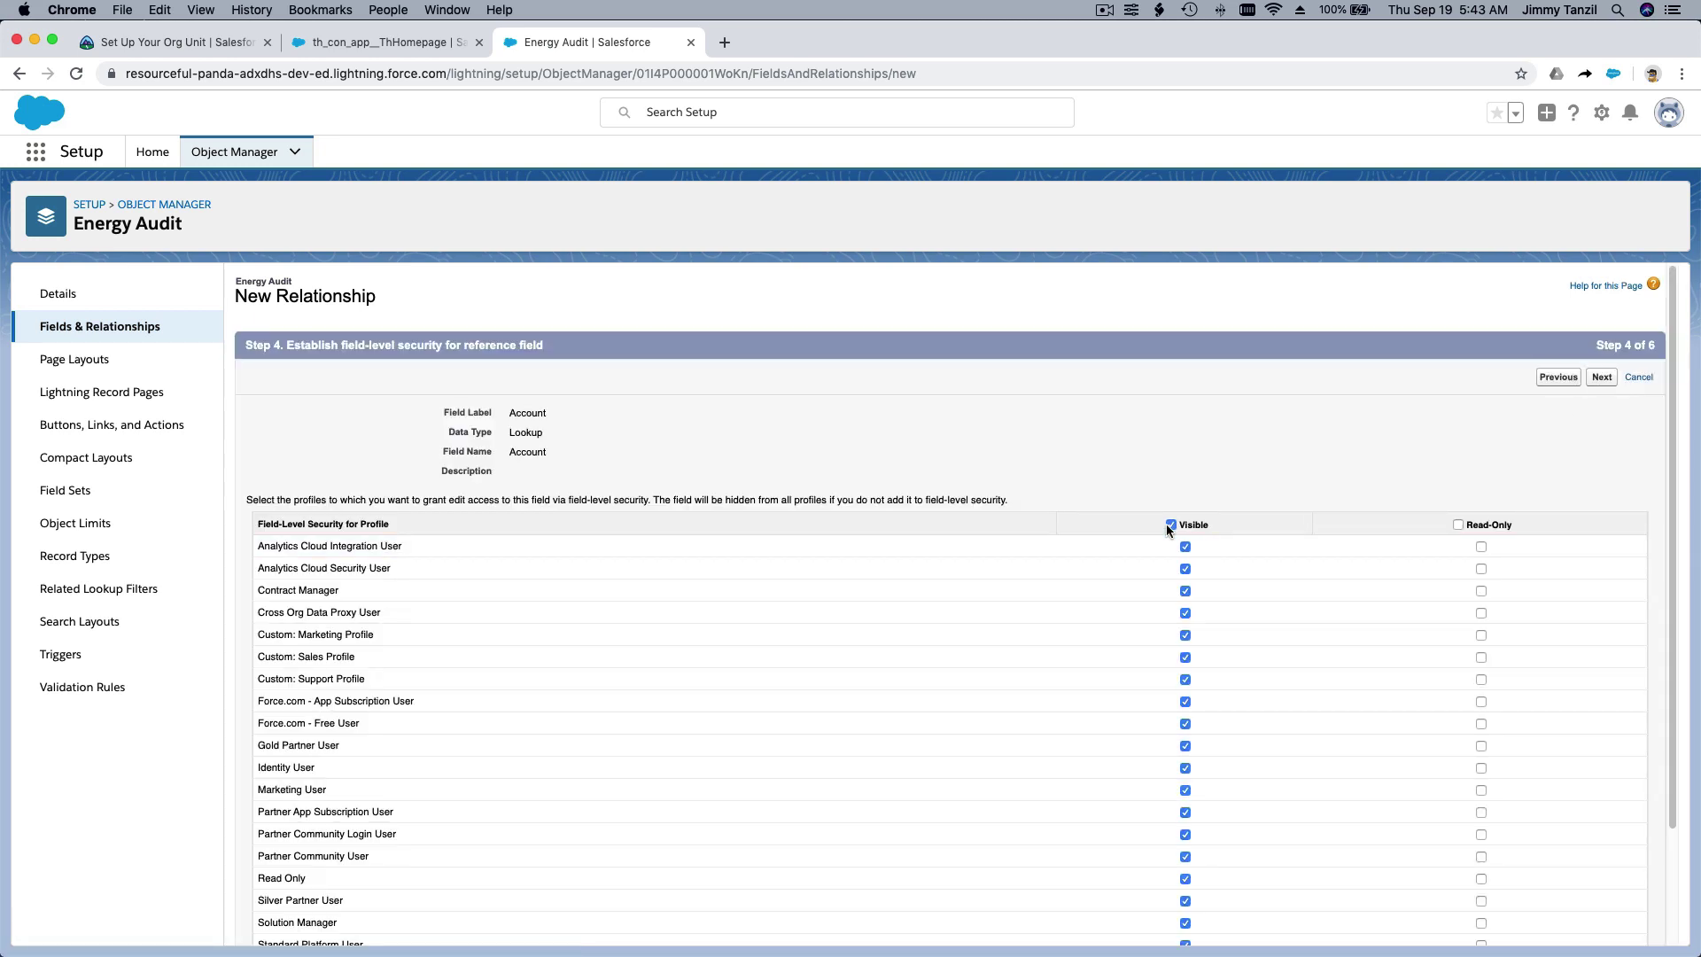
click(1604, 381)
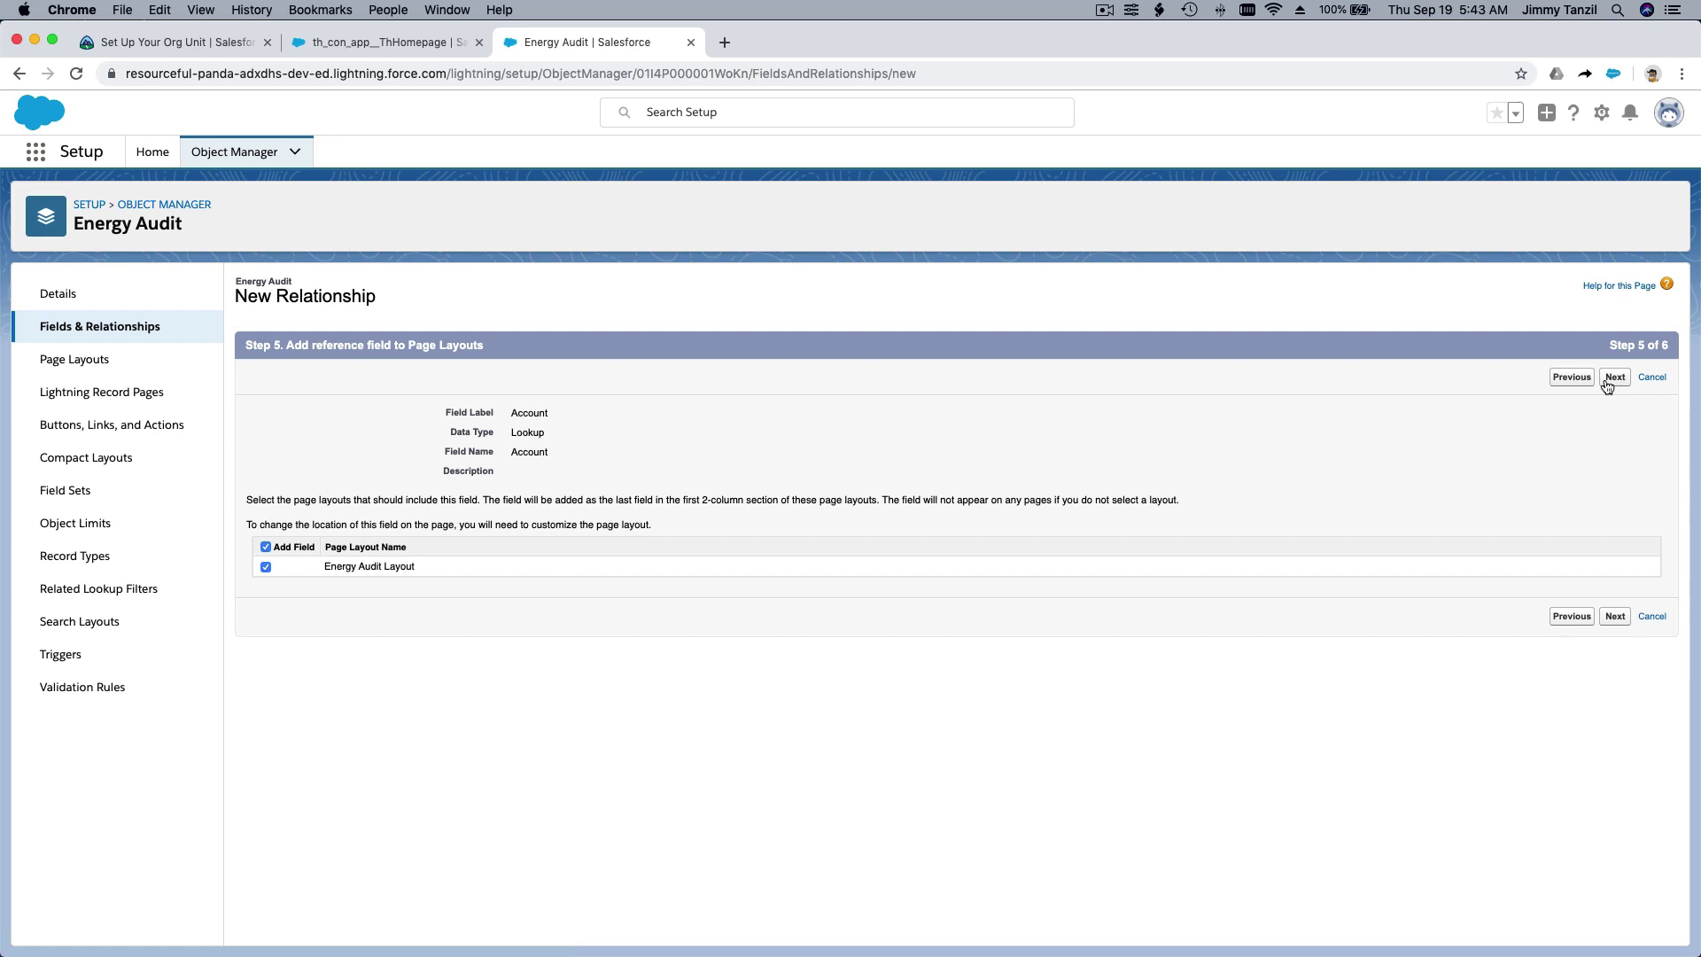
click(1608, 379)
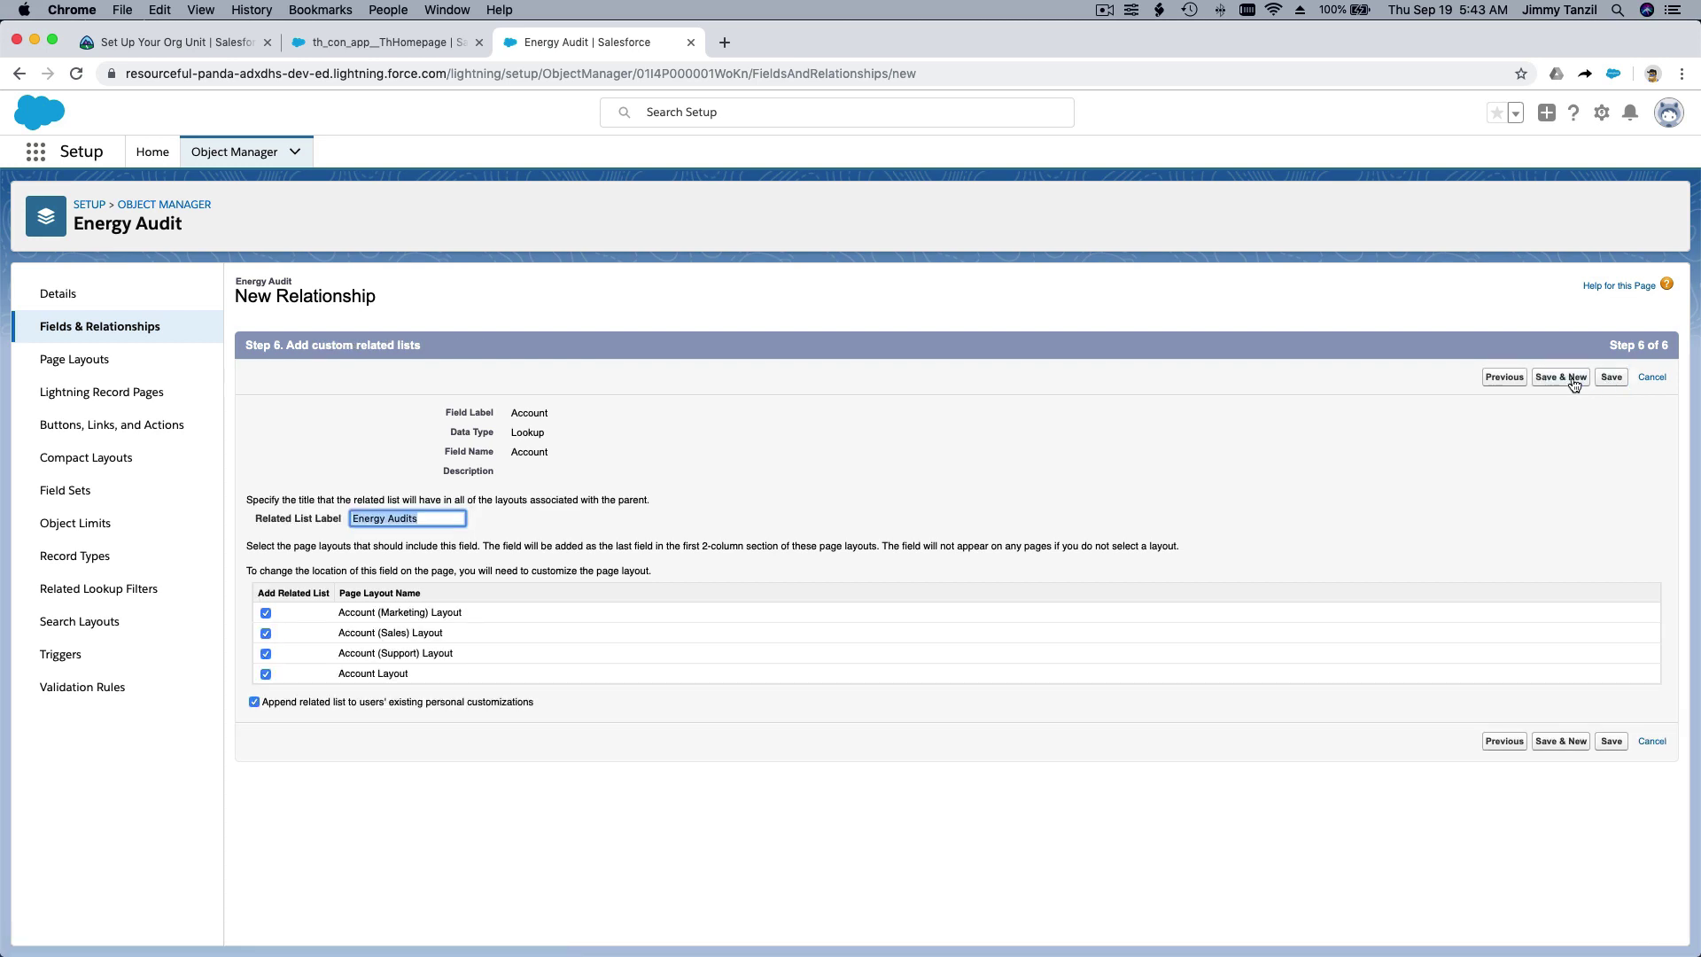
click(1574, 382)
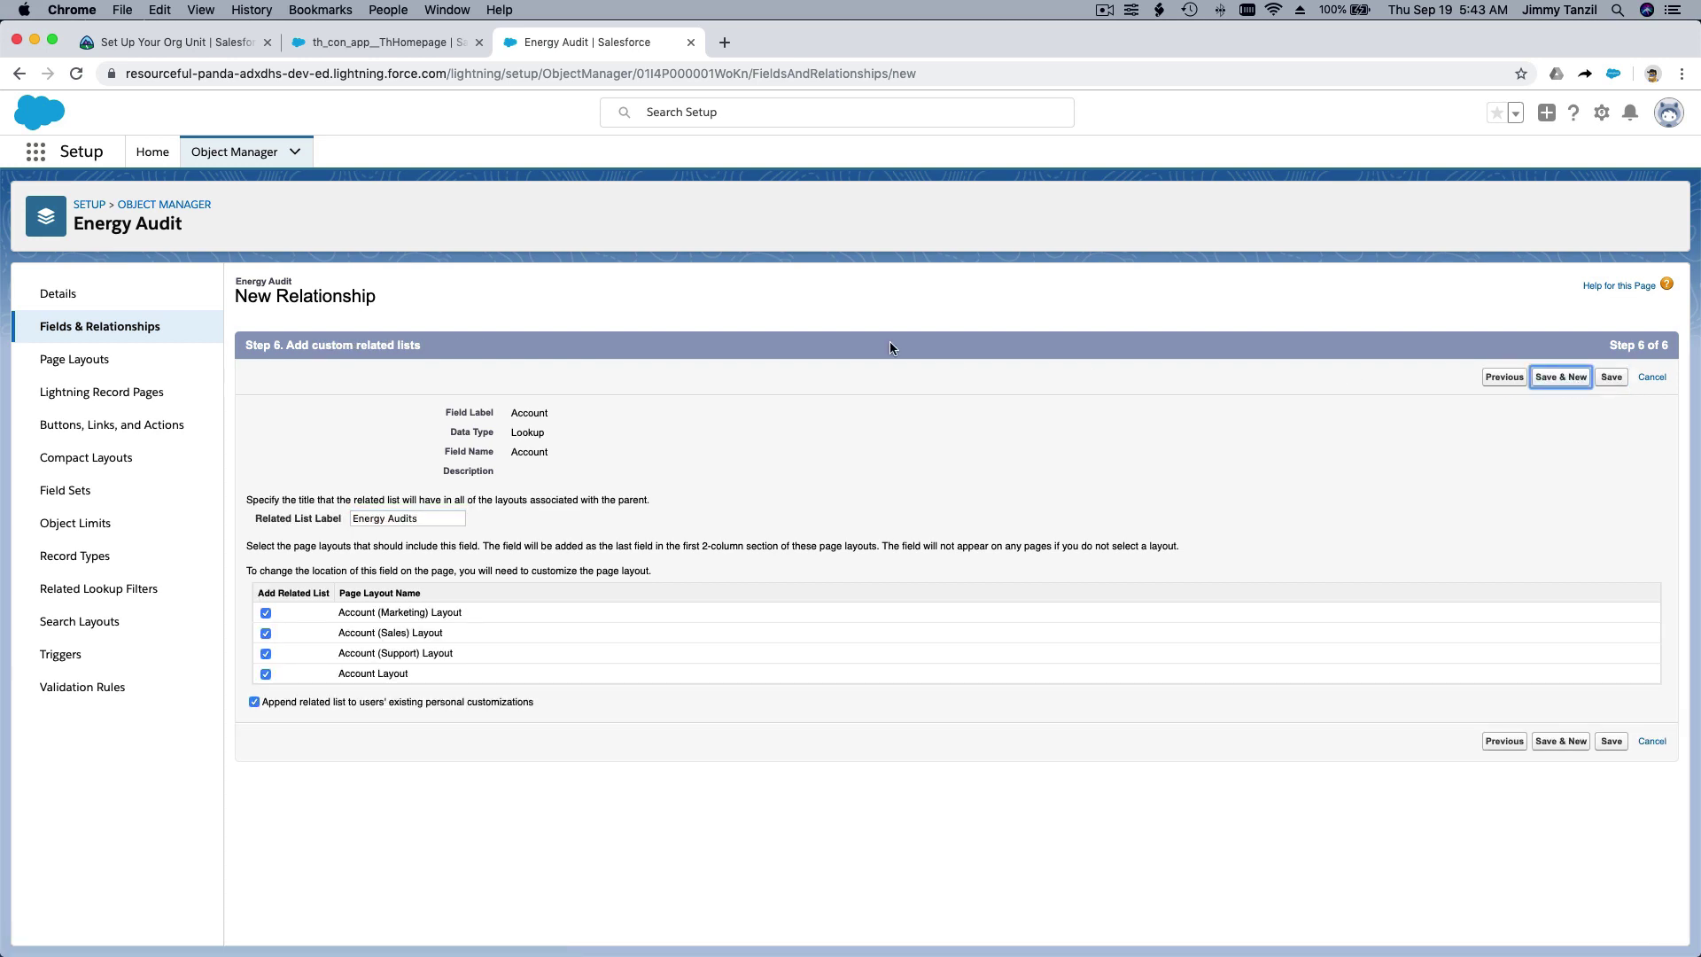
click(205, 45)
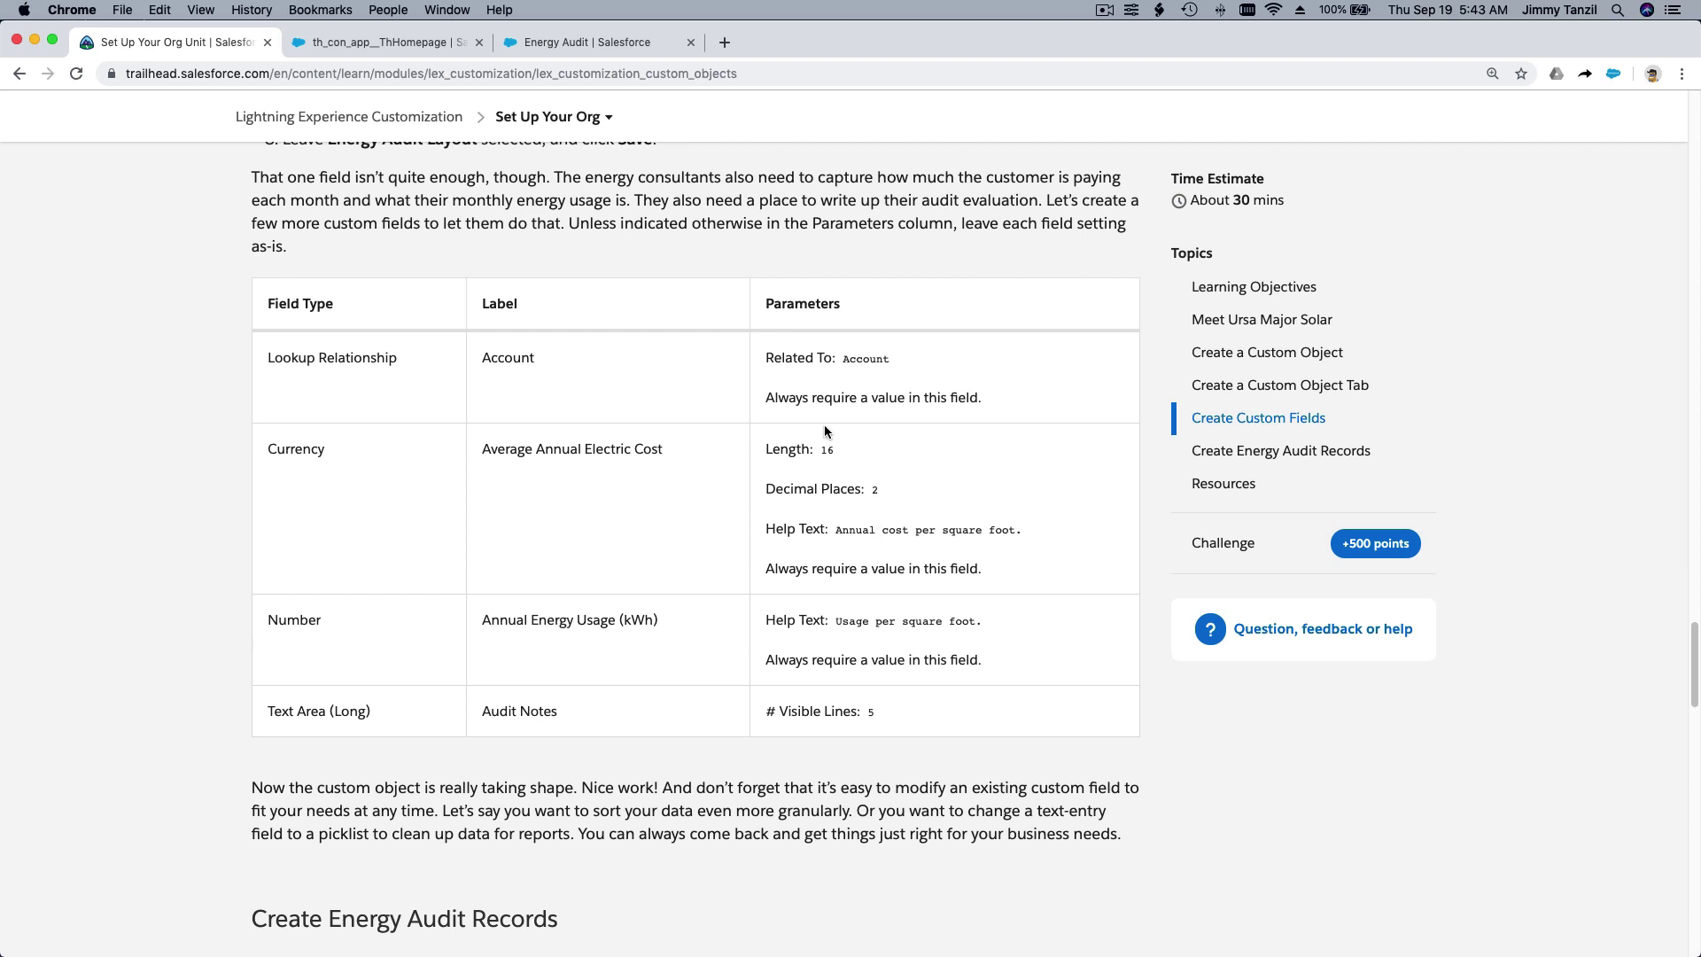
Edit the Energy Audit Account lookup field, check Required, and save
drag(765, 396, 978, 399)
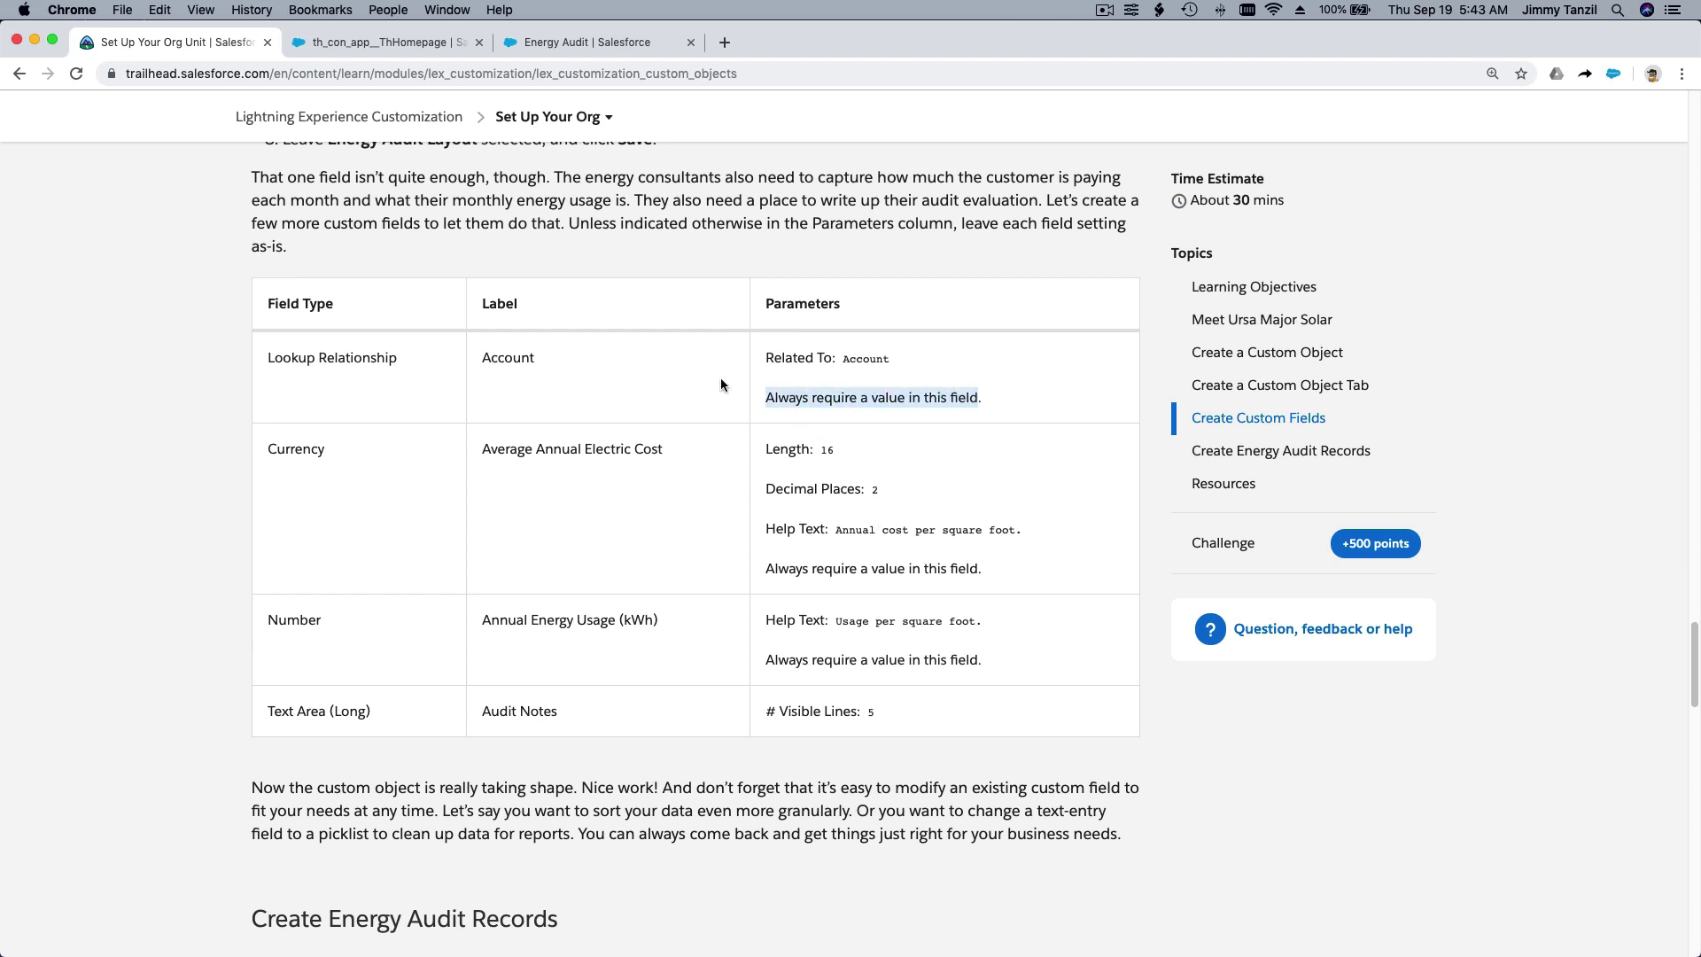
click(563, 48)
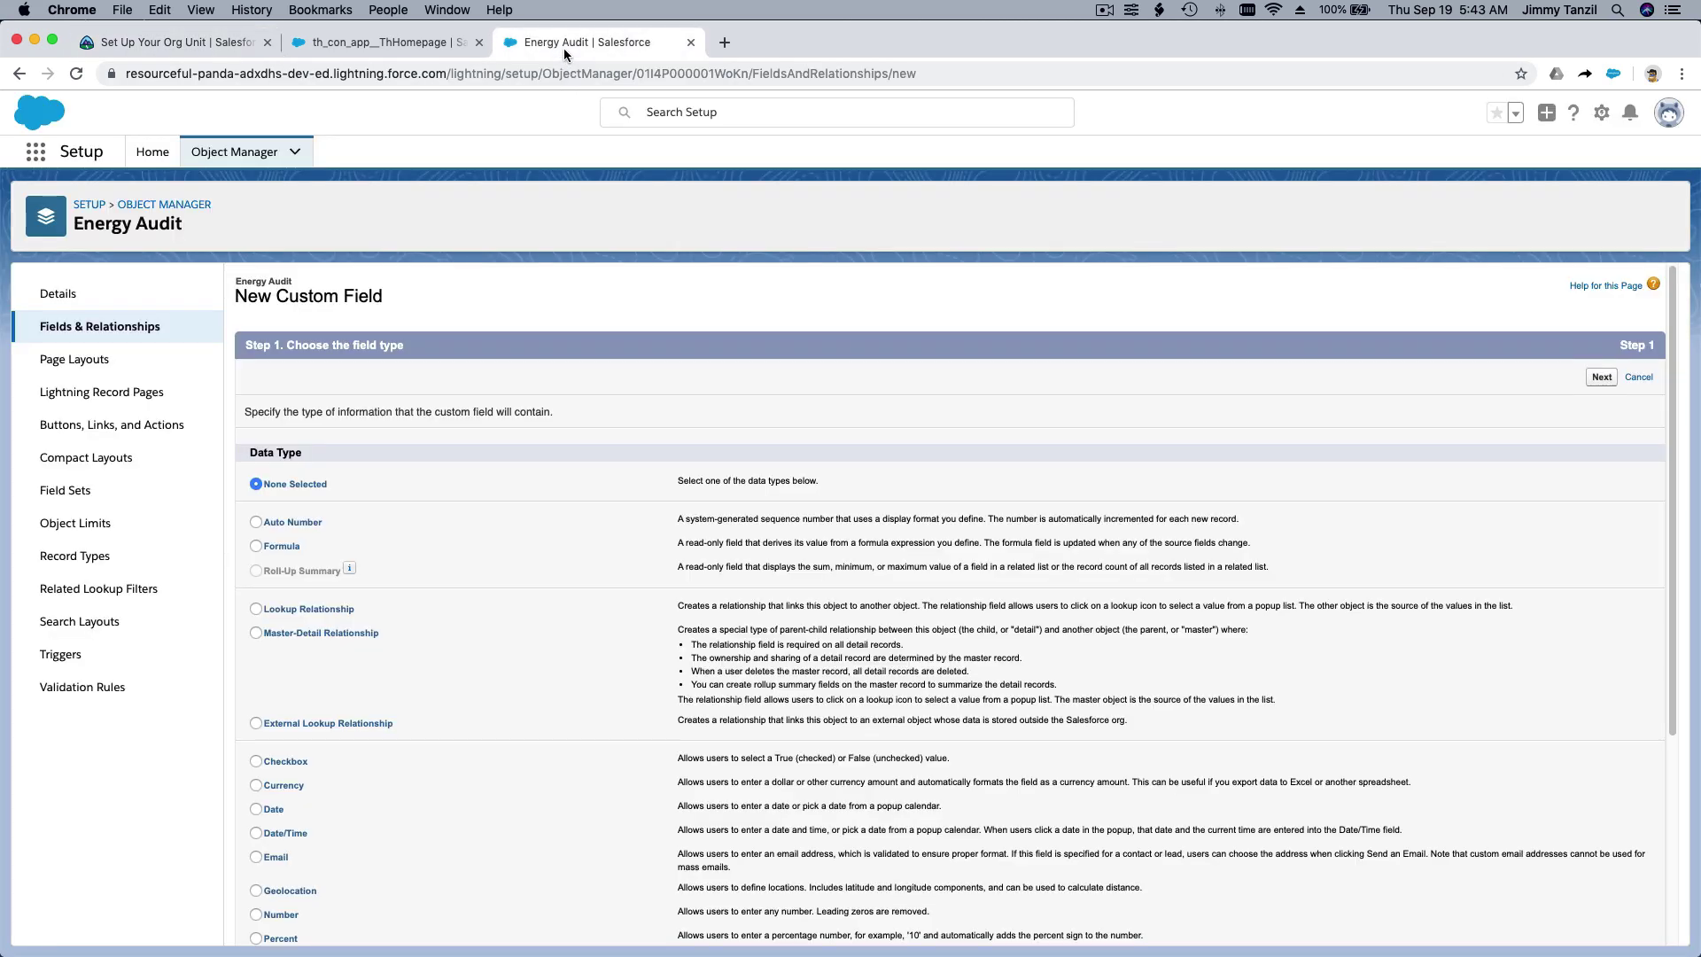
click(98, 338)
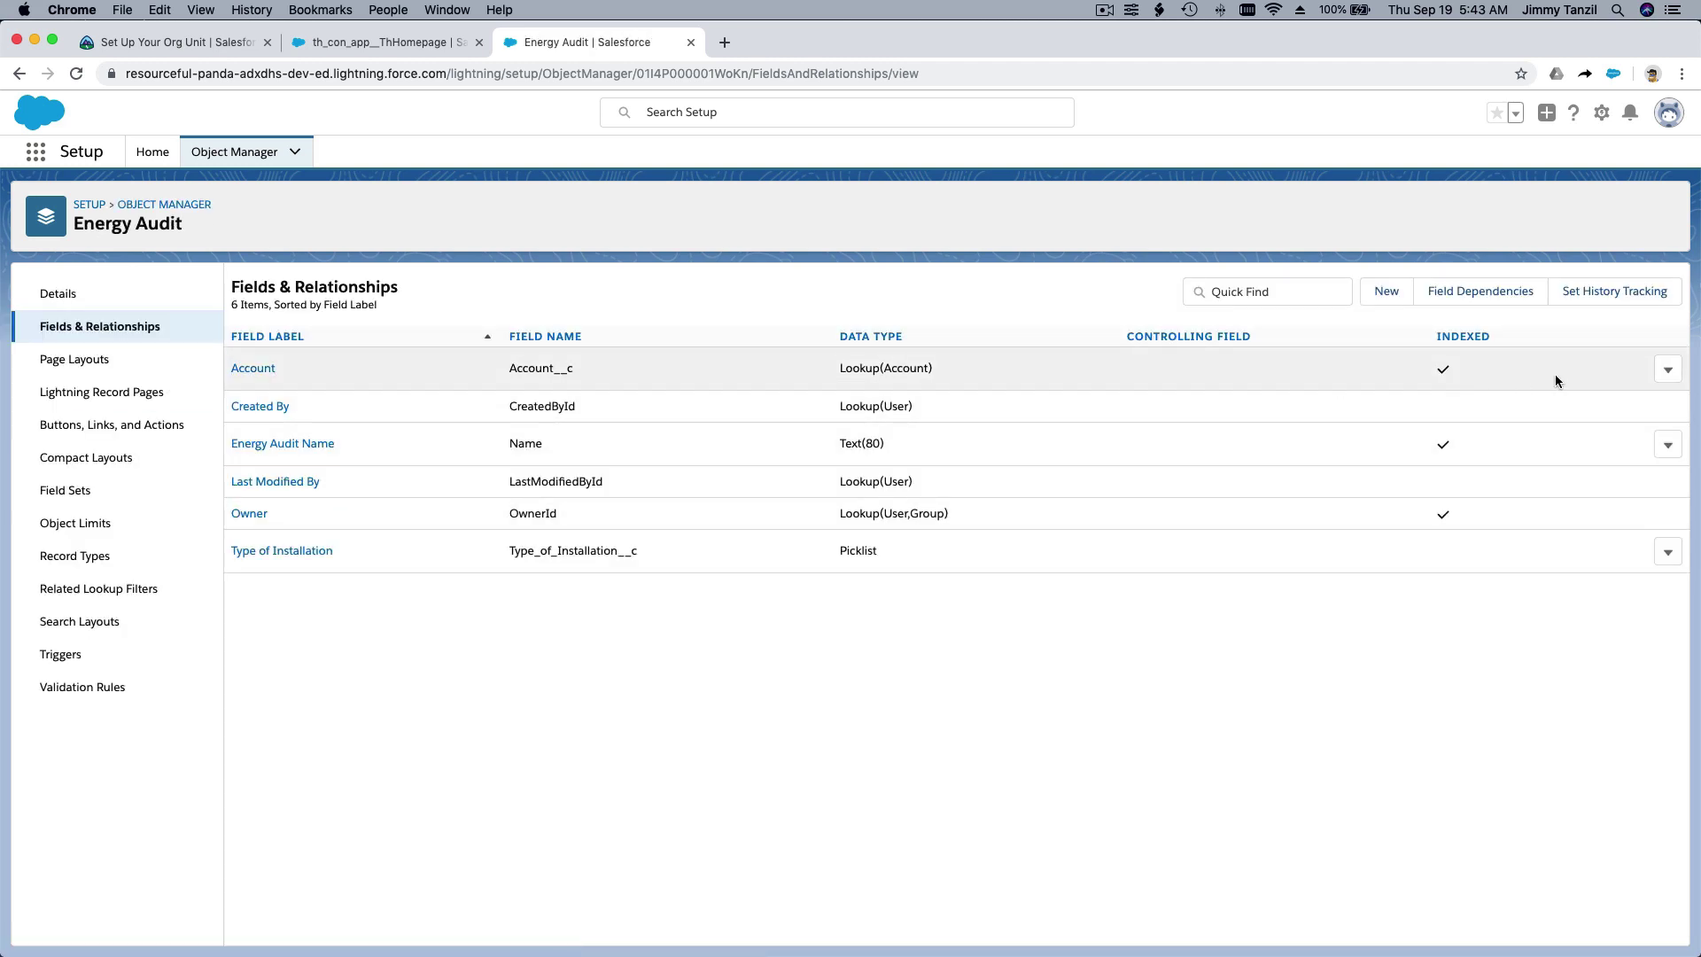
click(1666, 370)
click(1630, 401)
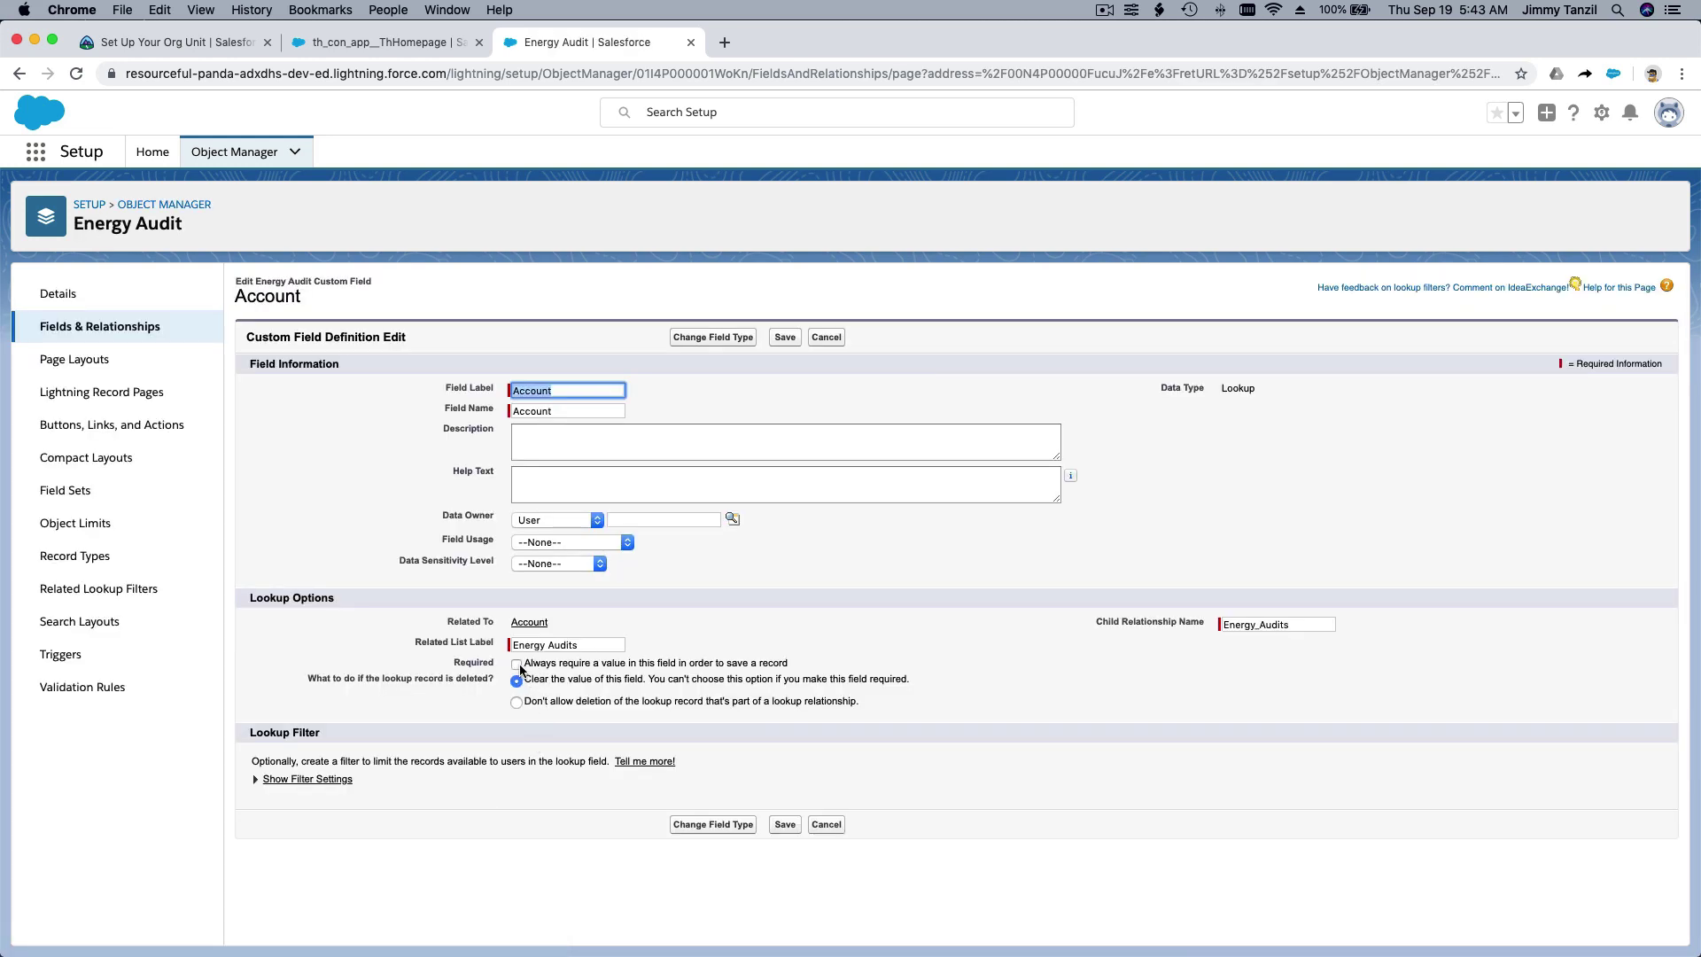
click(517, 664)
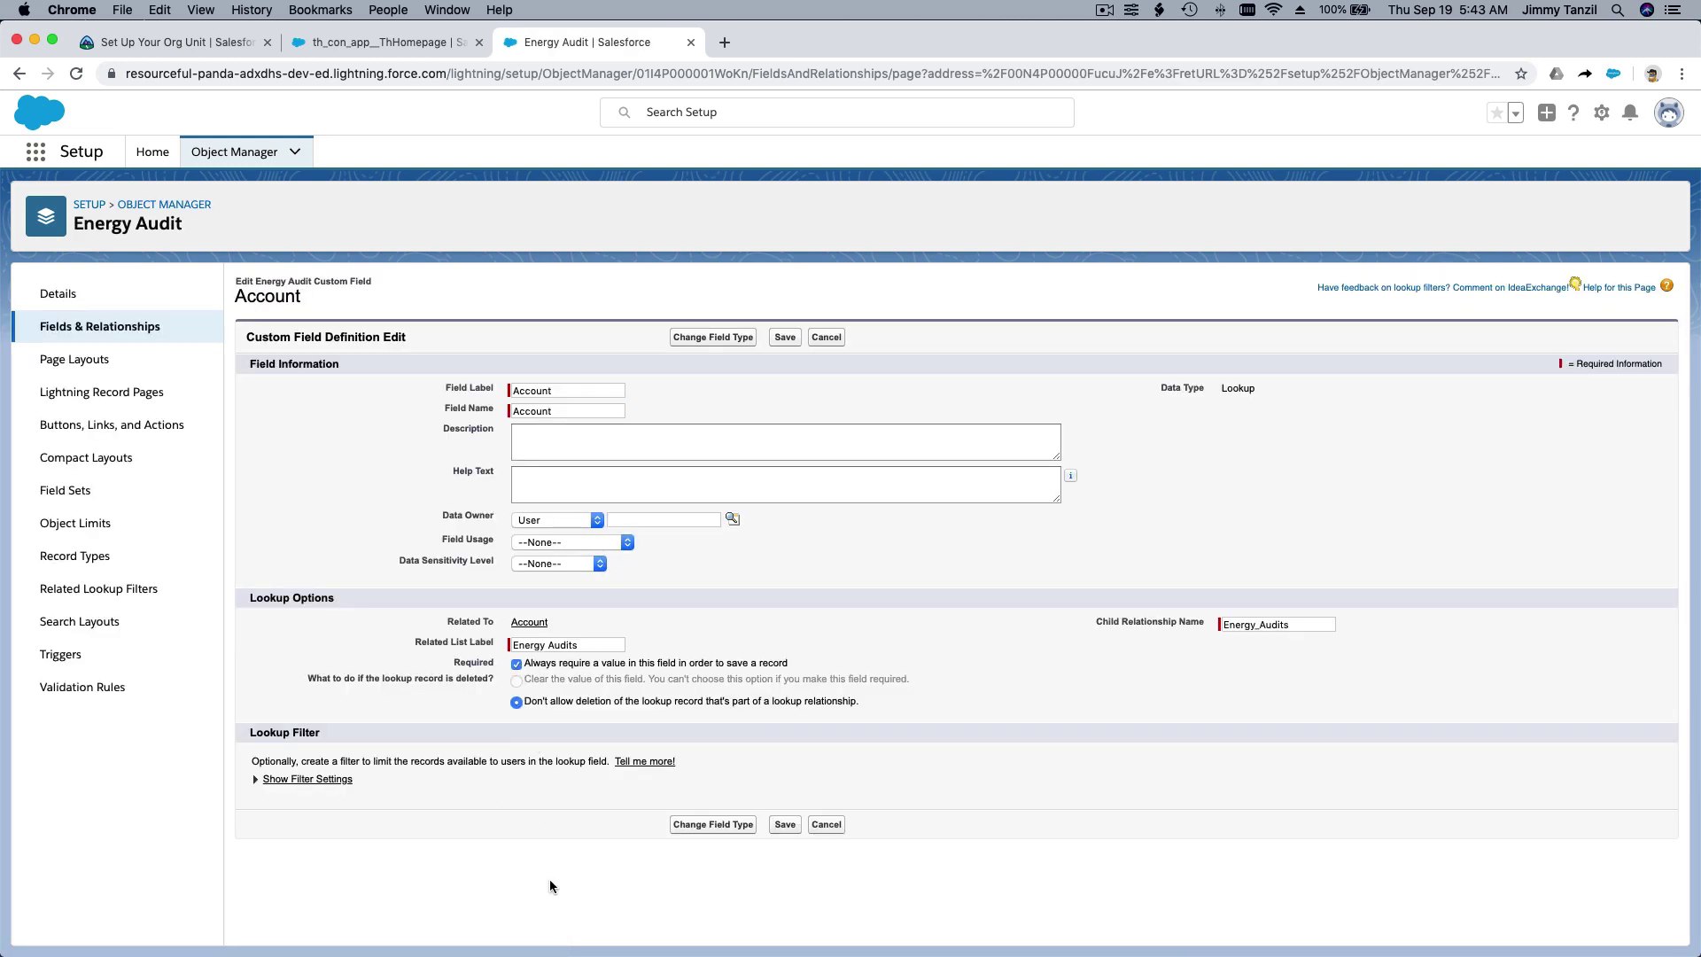
click(787, 827)
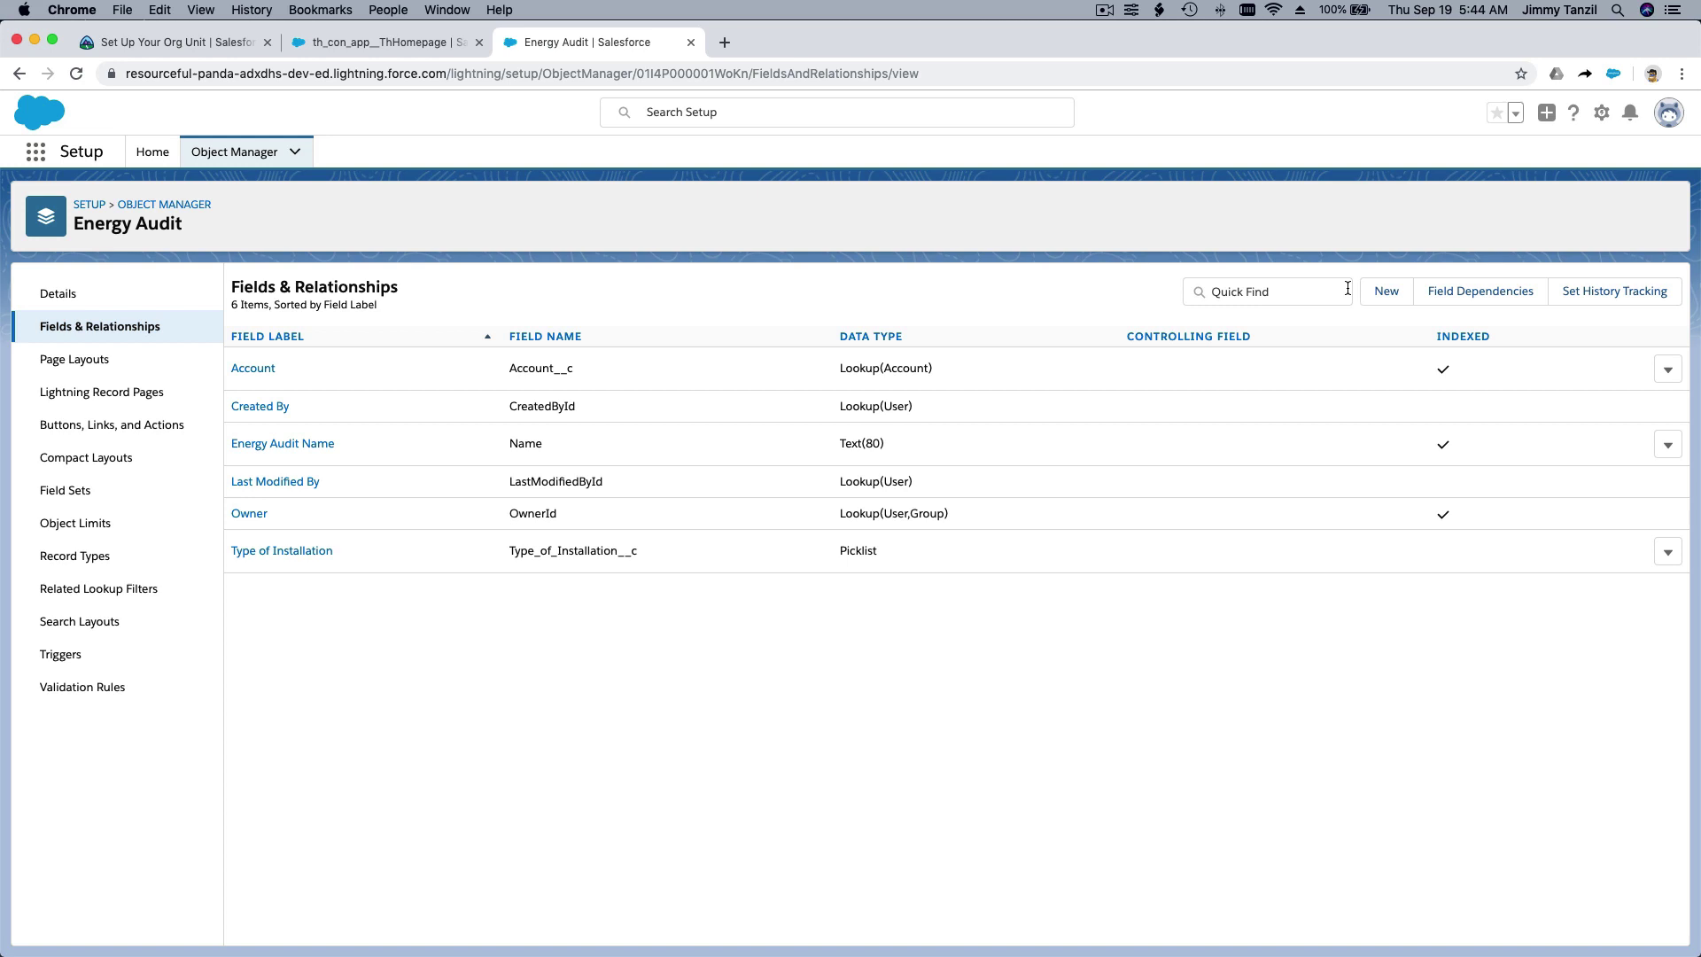
Start another custom field on Energy Audit with the Currency data type
click(1386, 291)
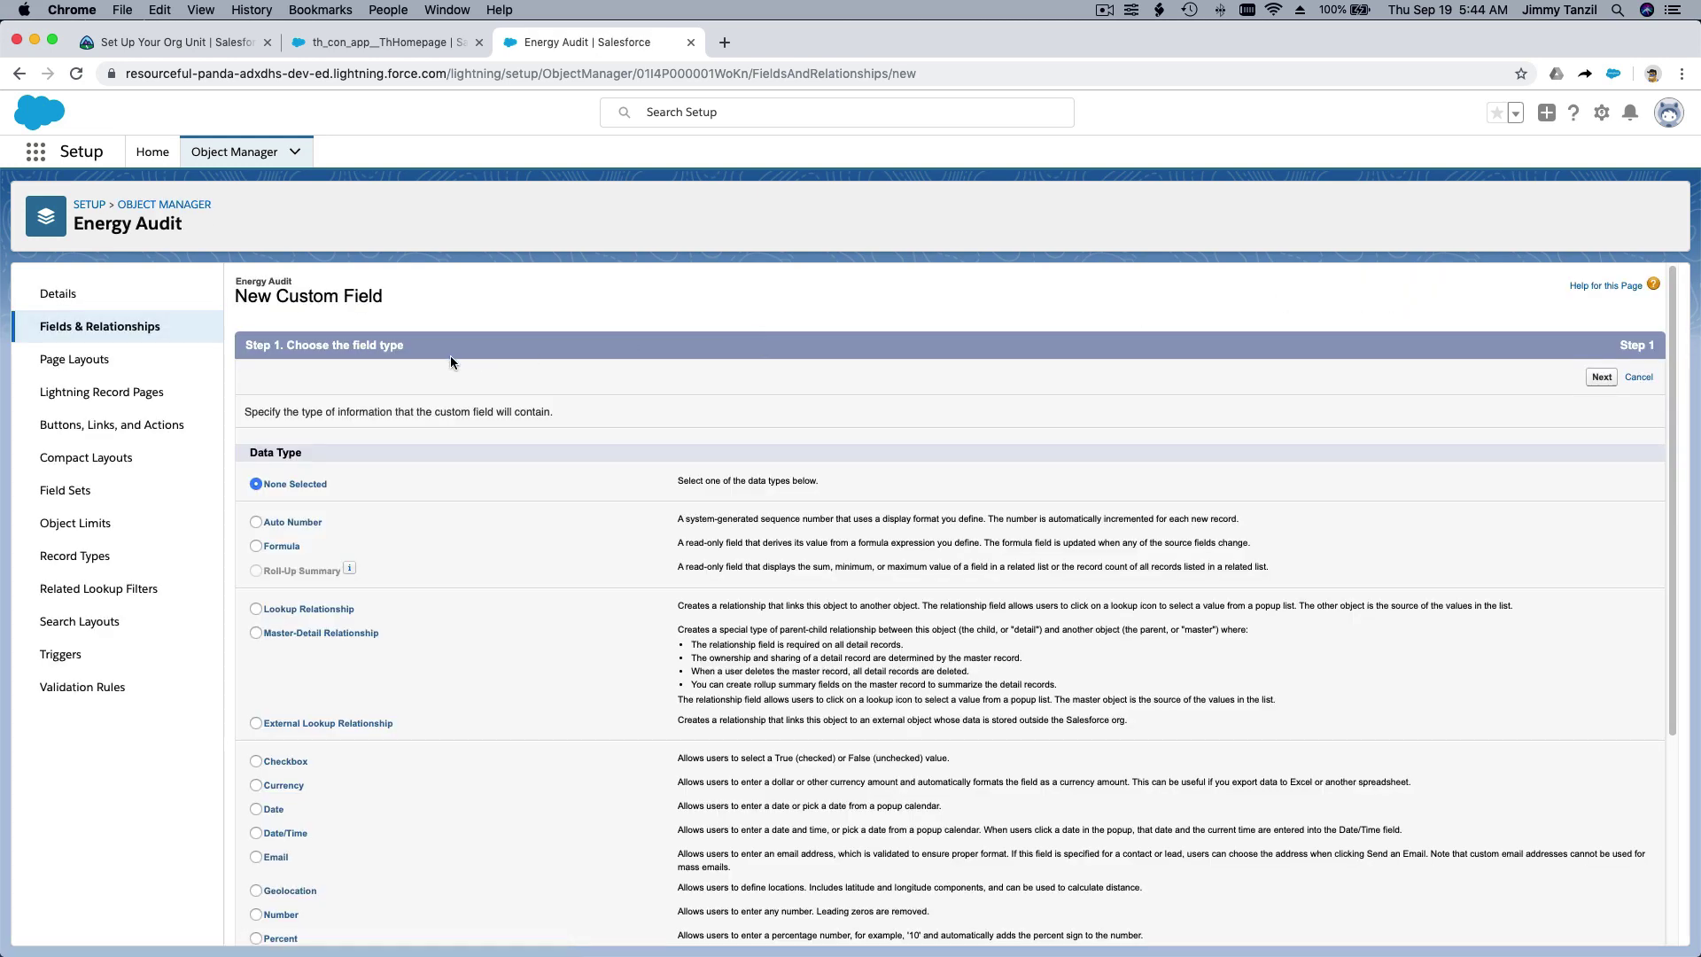
scroll(392, 477, down, 3)
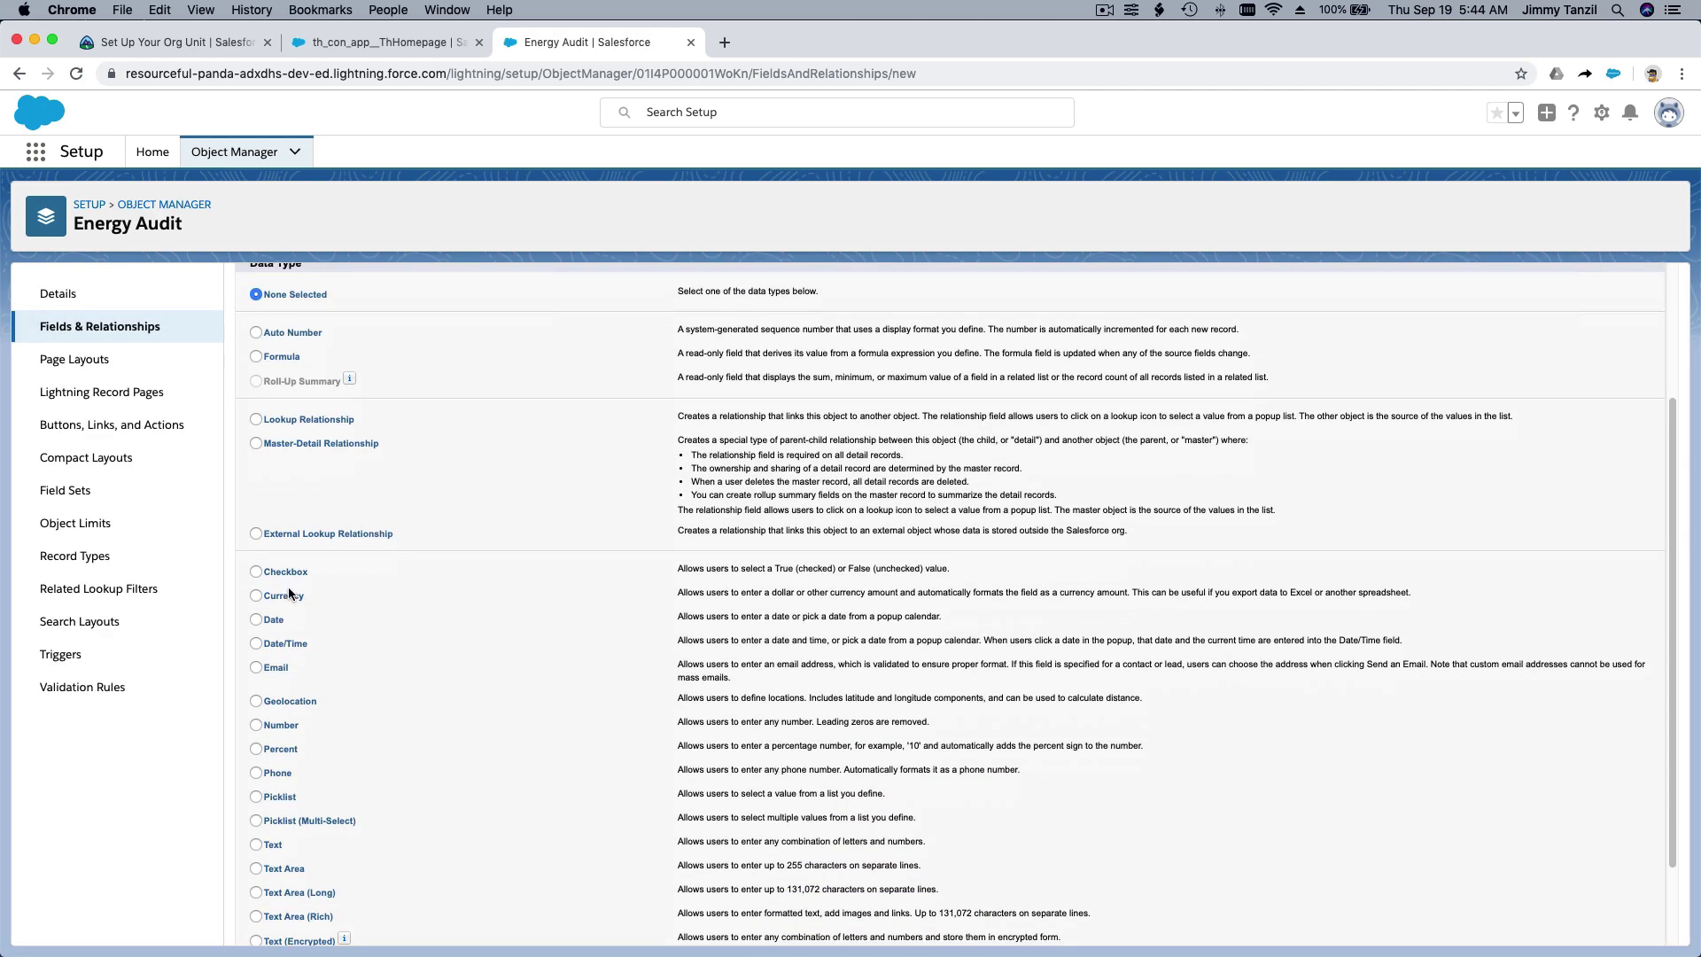
click(289, 597)
scroll(1261, 531, up, 3)
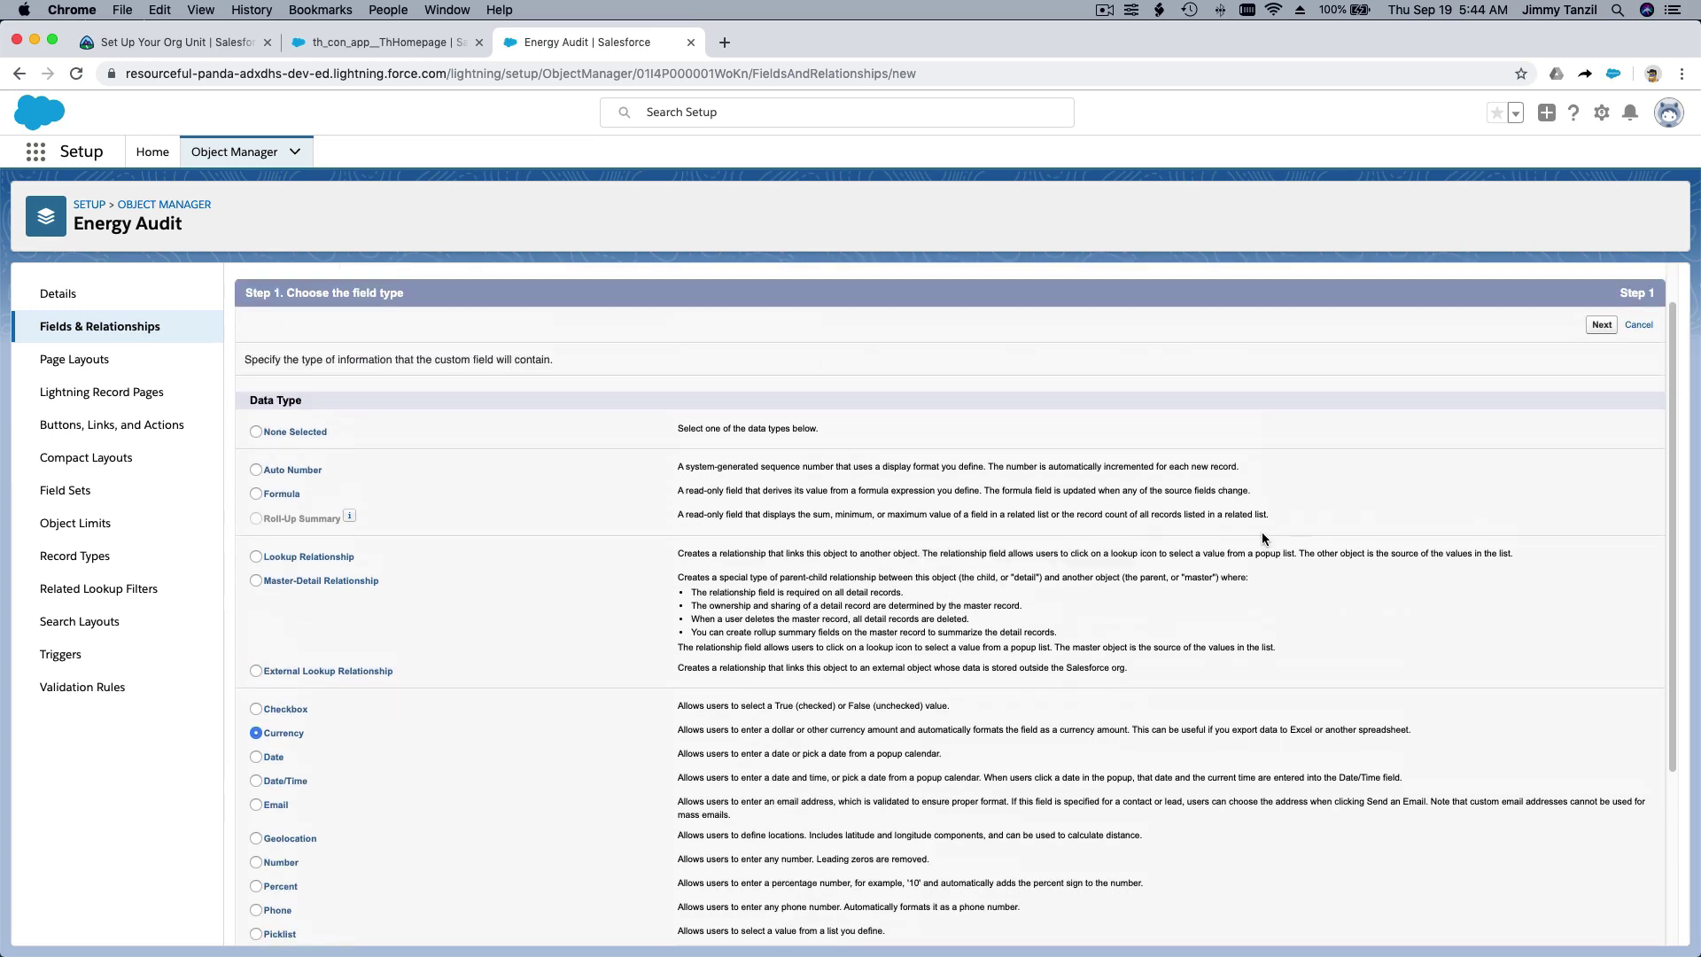
click(1600, 363)
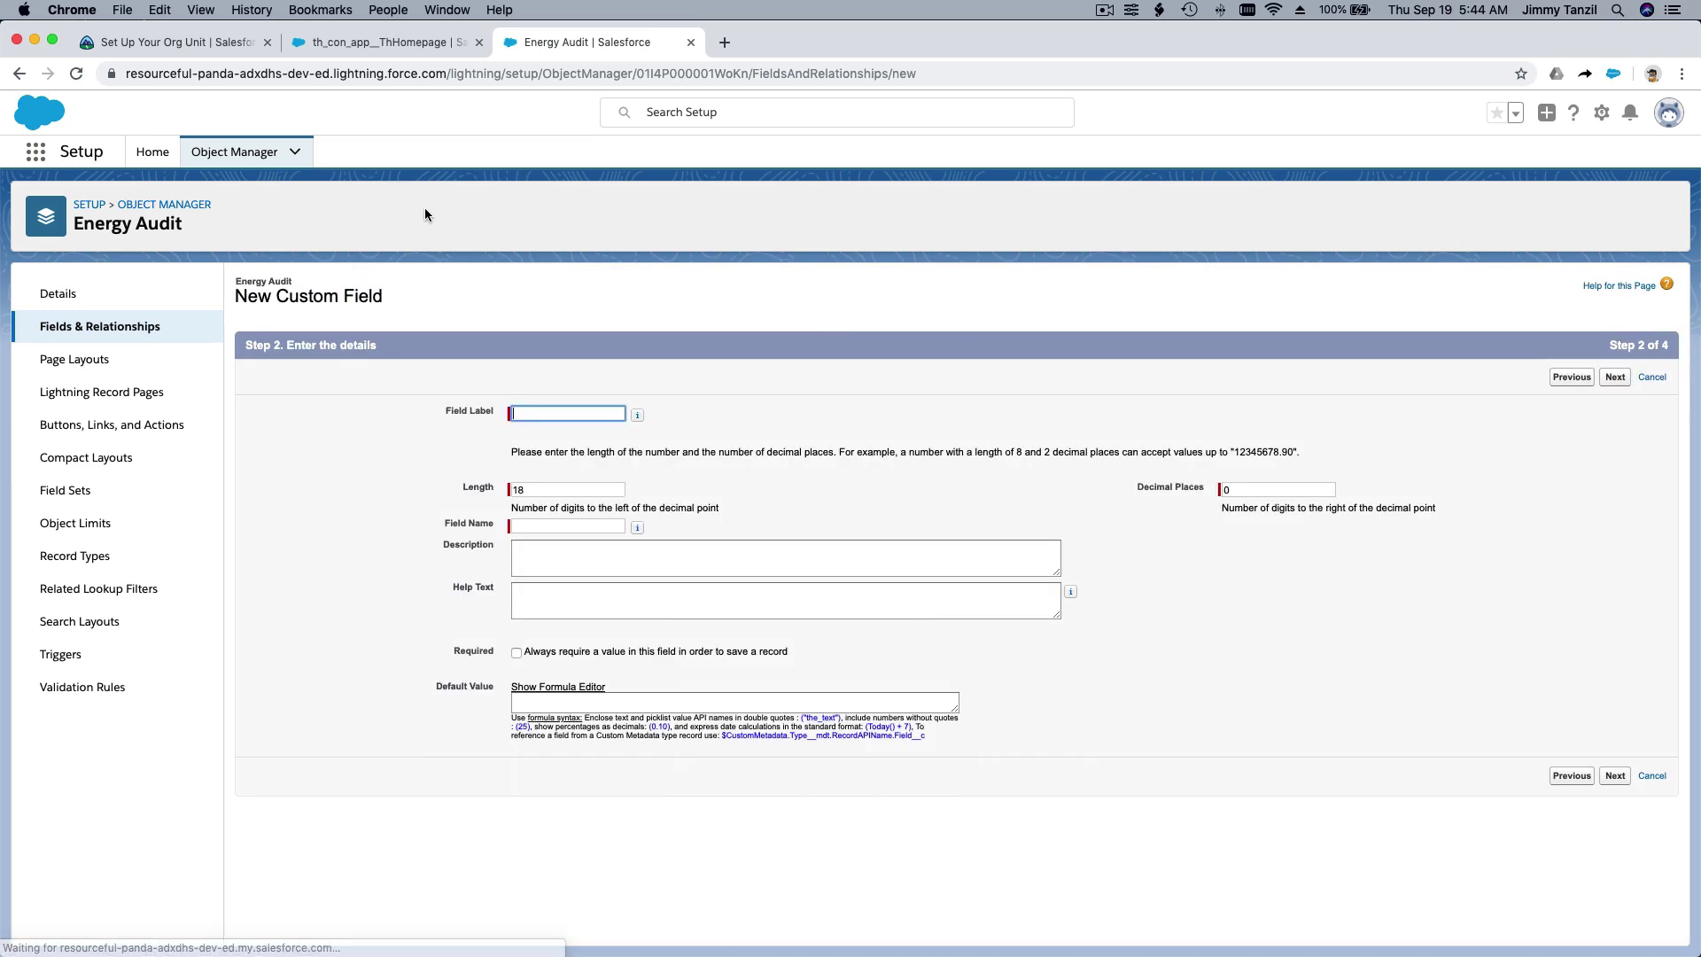
Copy 'Average Annual Electric Cost' from Trailhead and paste it as the field label
click(354, 45)
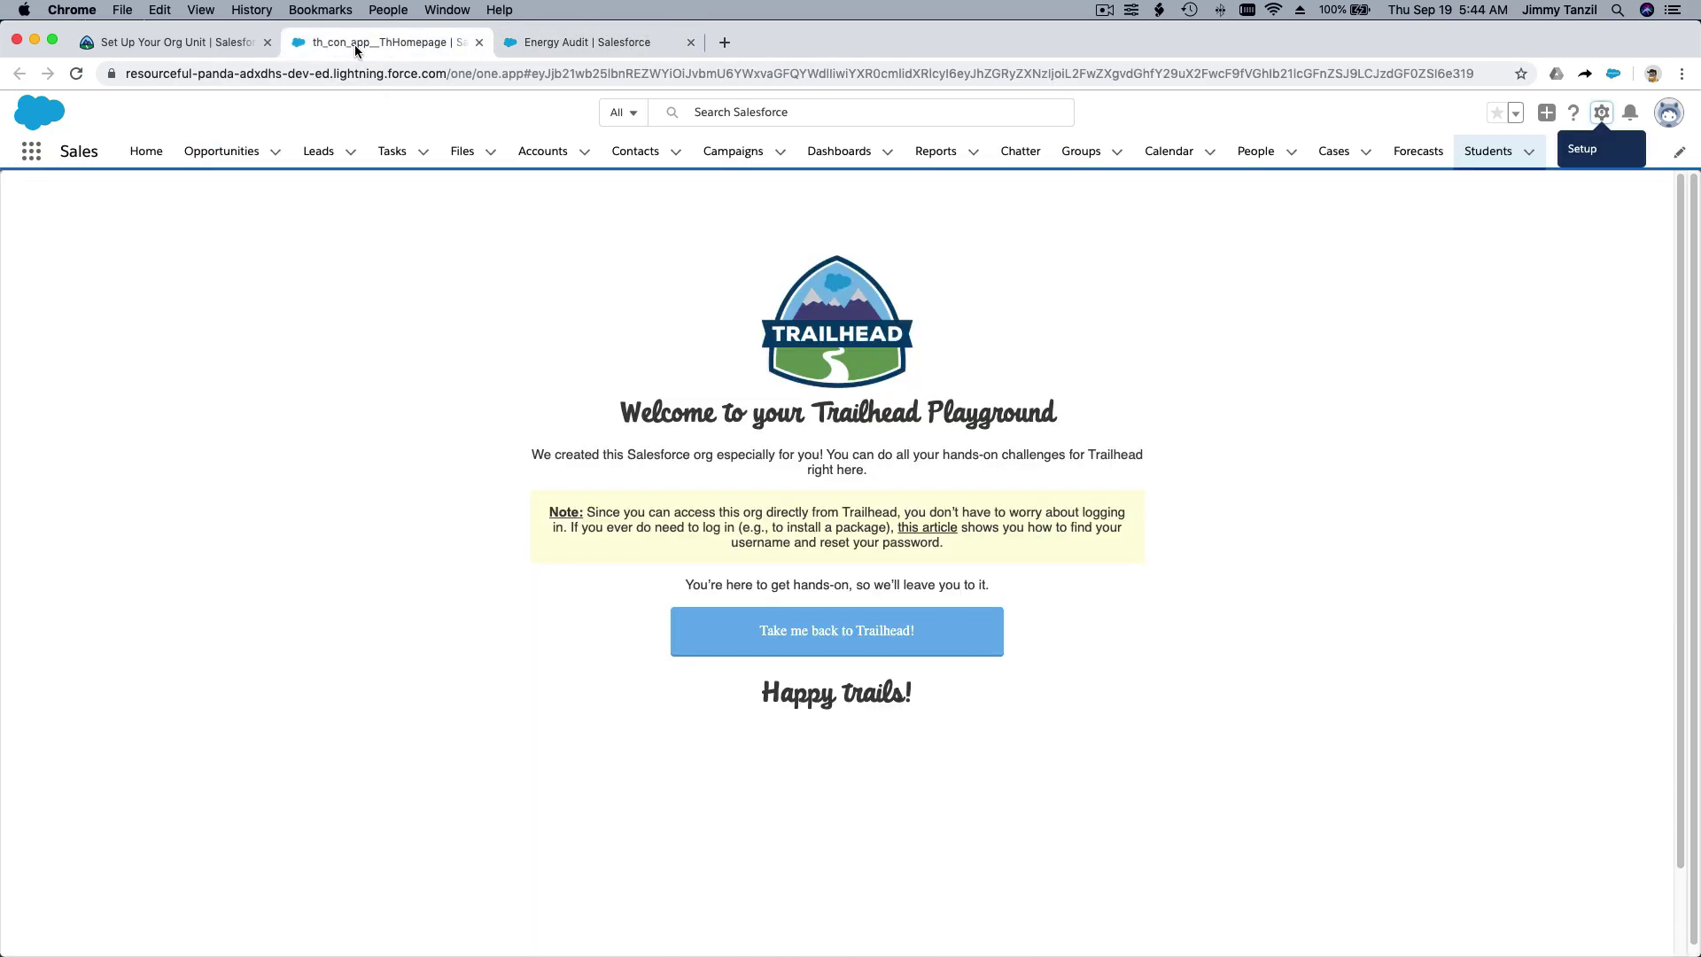
click(222, 45)
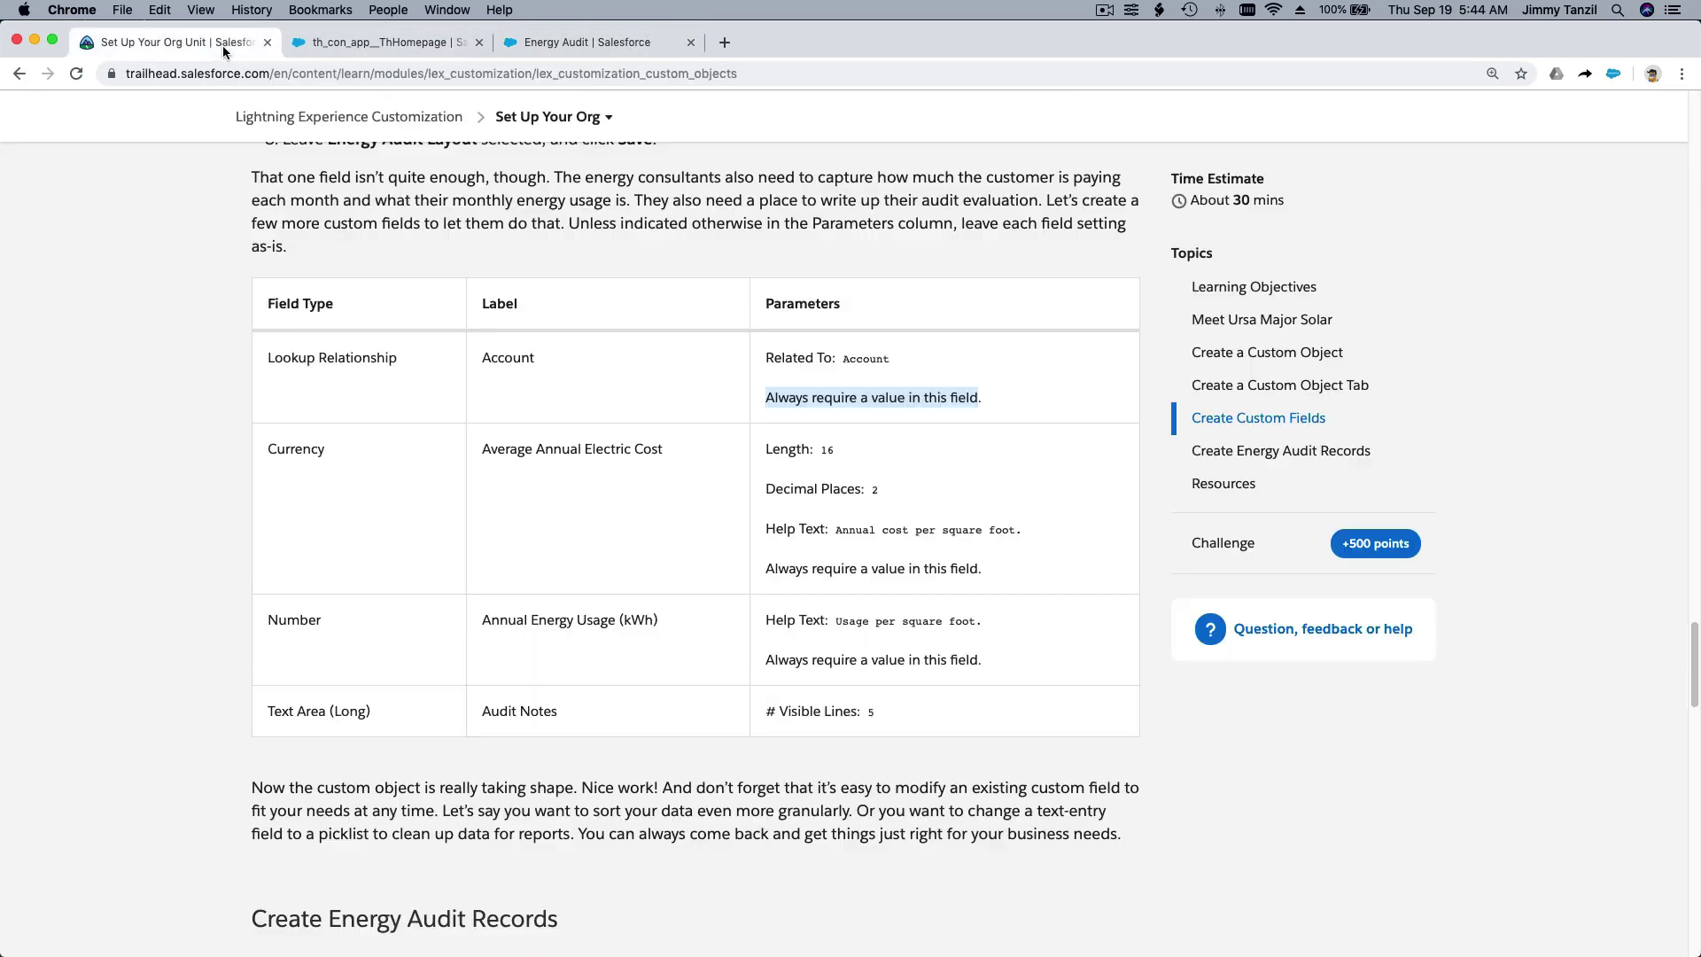
click(501, 471)
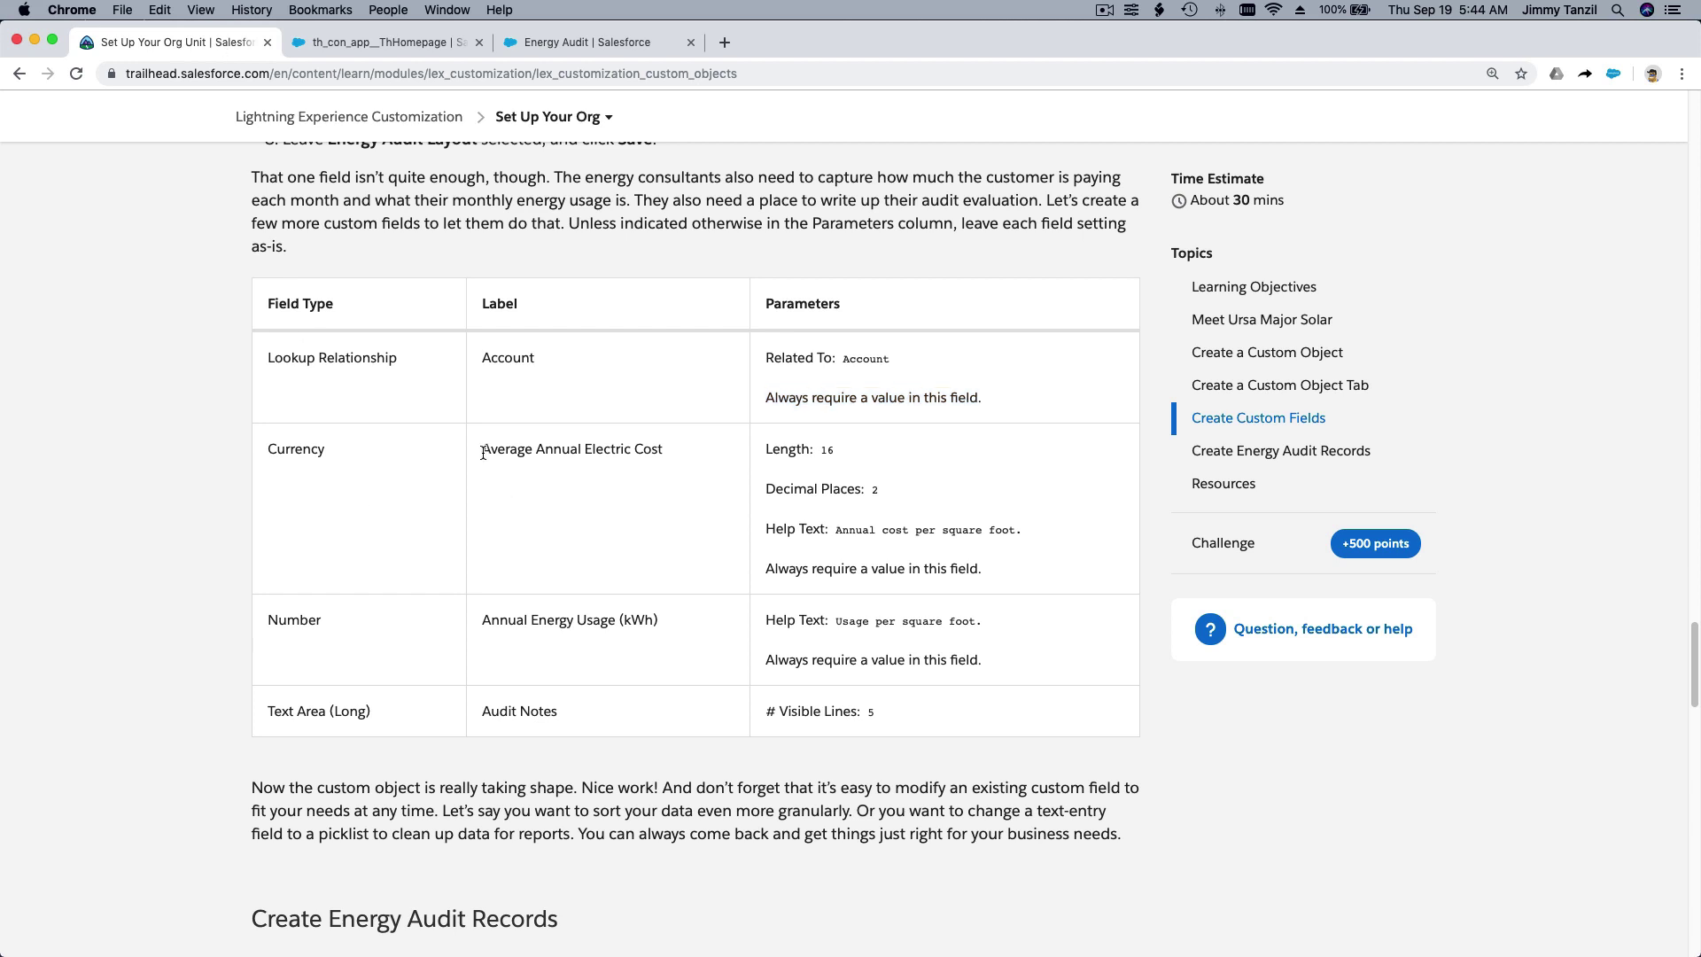
drag(483, 452, 662, 448)
right_click(632, 452)
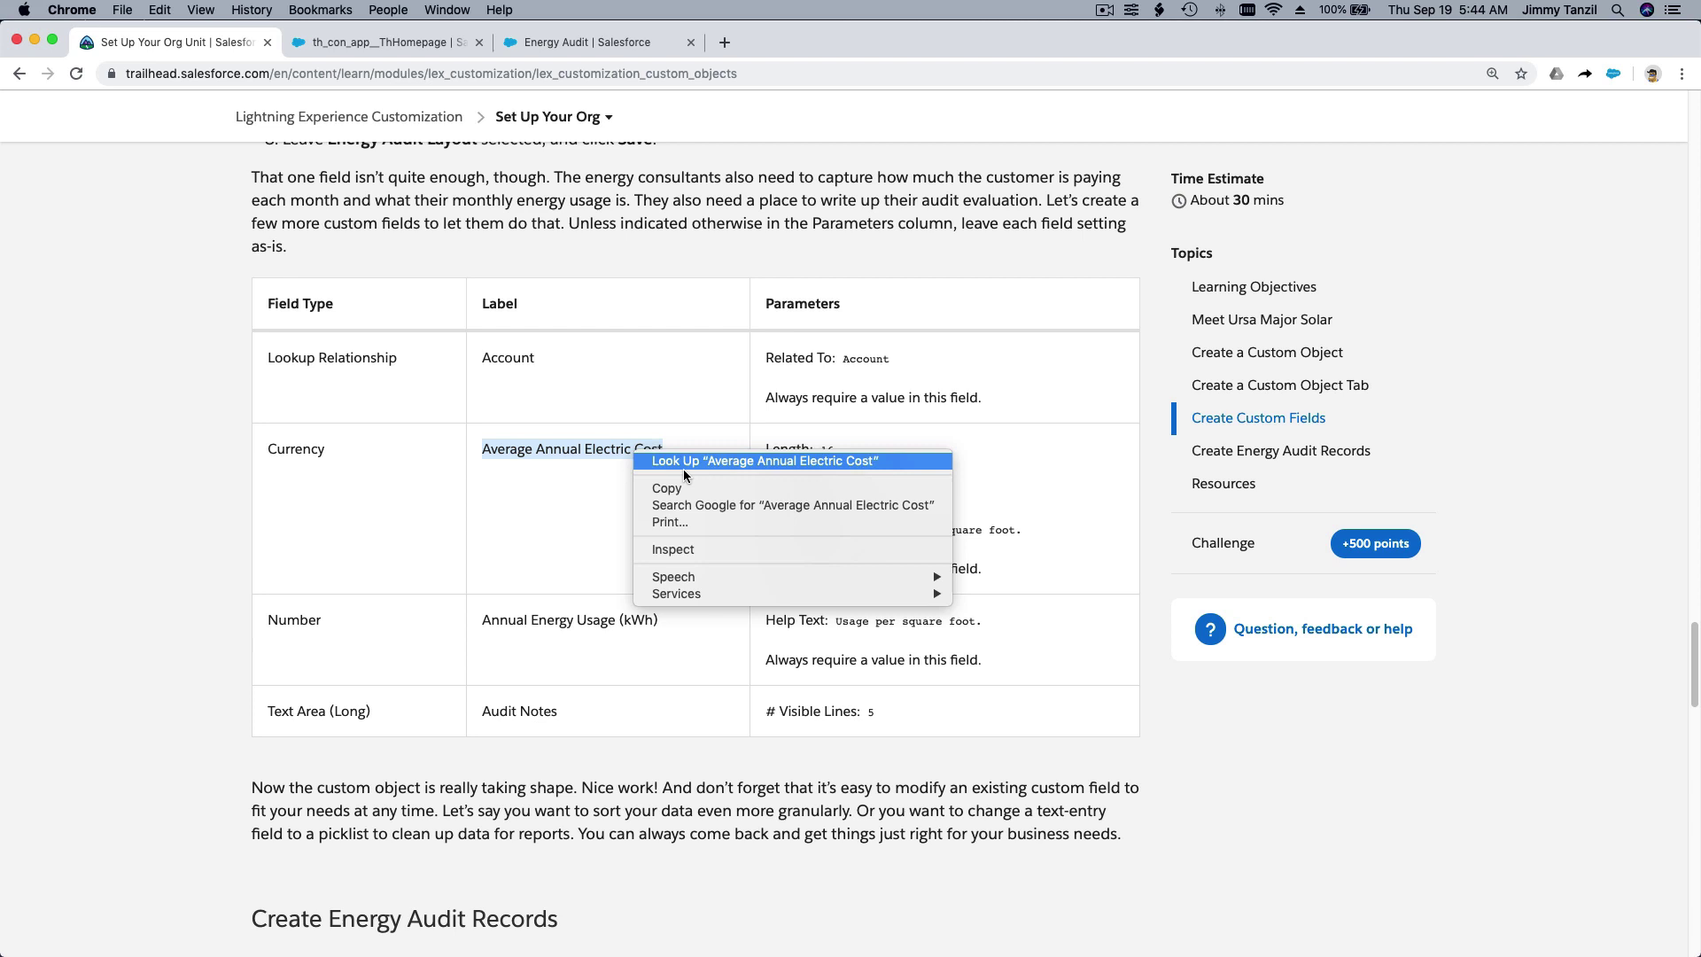
click(682, 488)
click(608, 46)
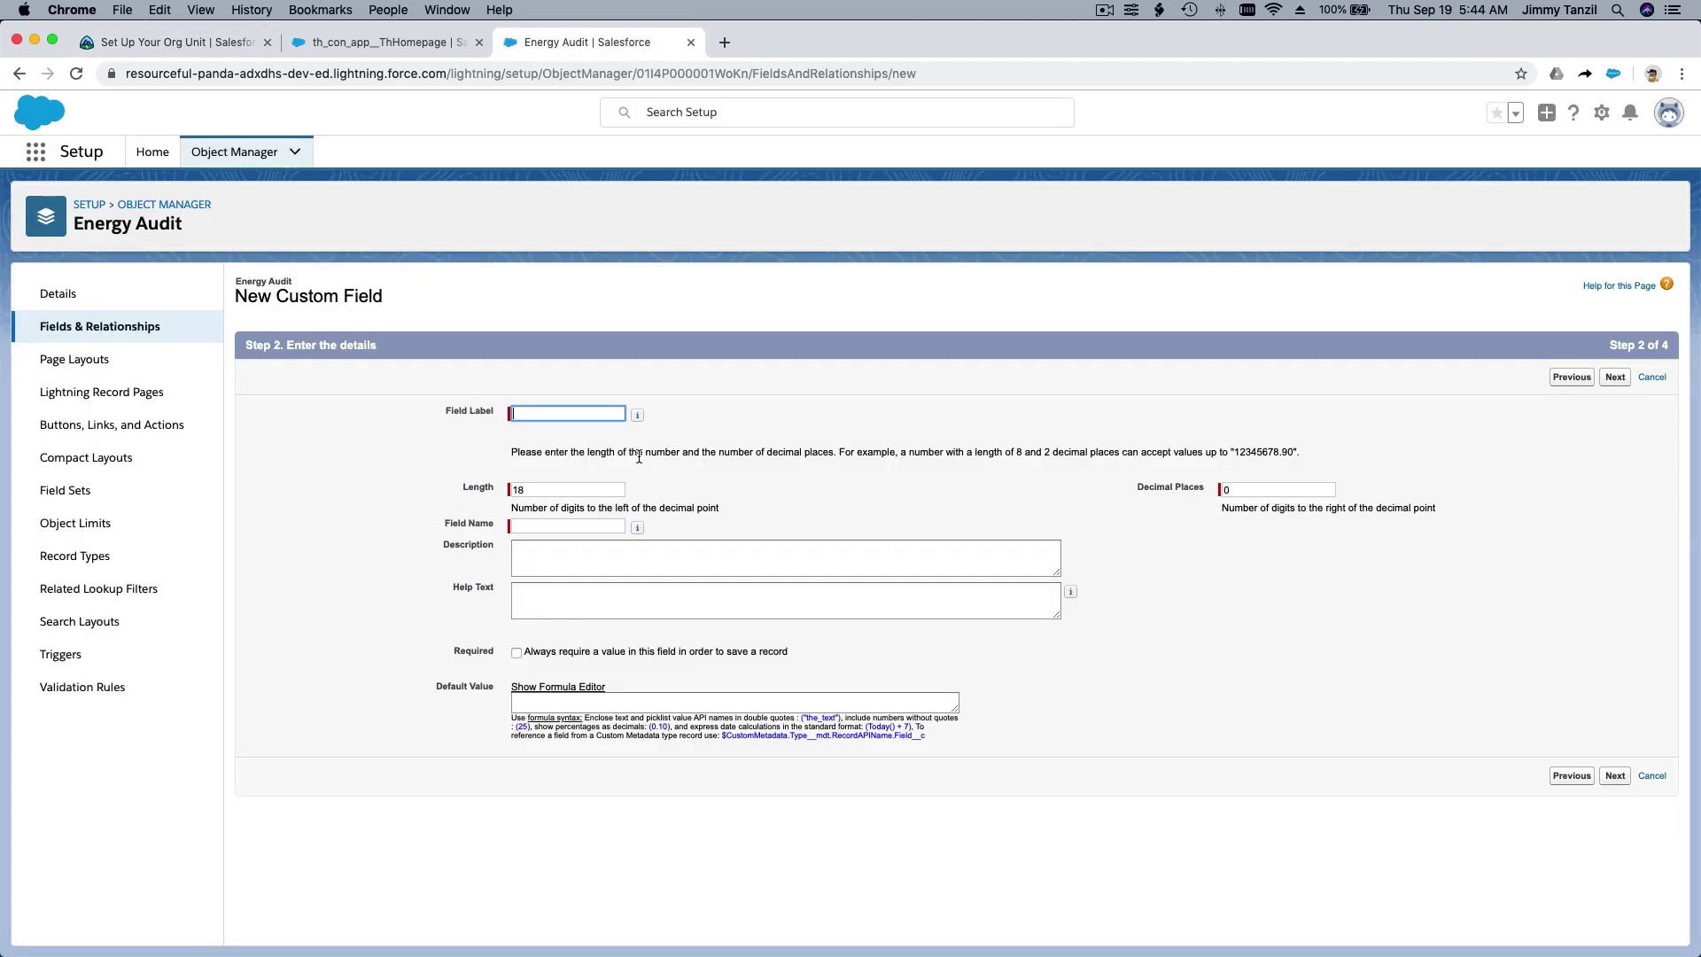
right_click(583, 412)
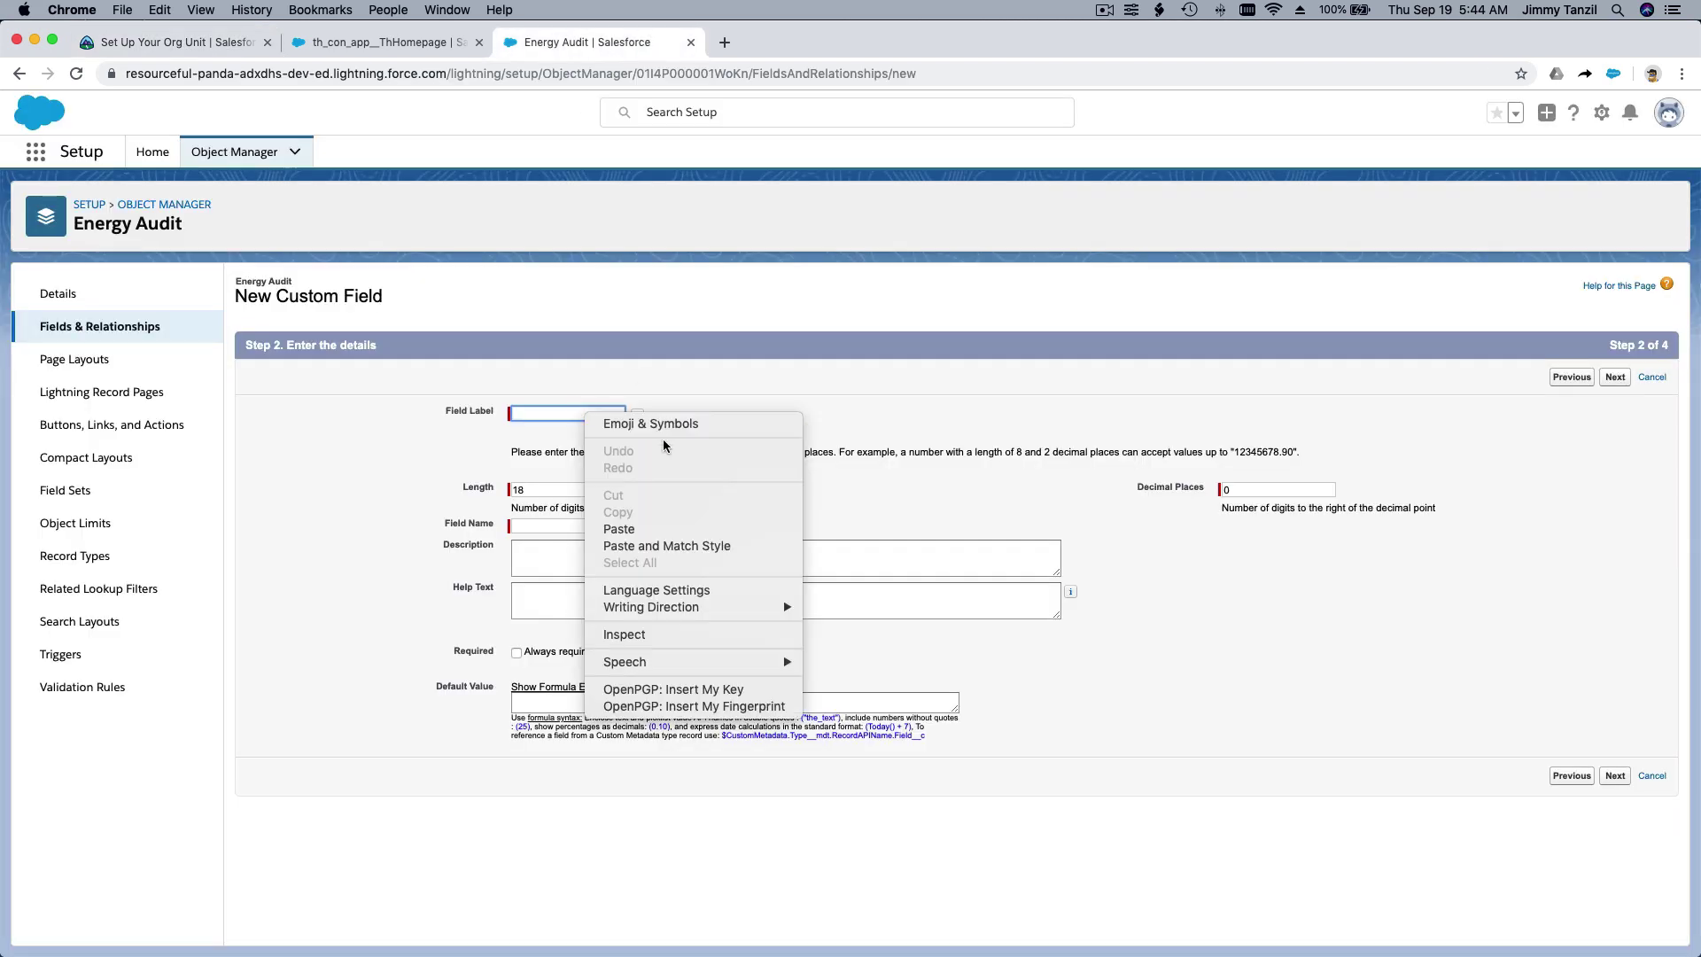
click(678, 531)
Set the currency field's Length to 16 and edit its Decimal Places value
double_click(557, 485)
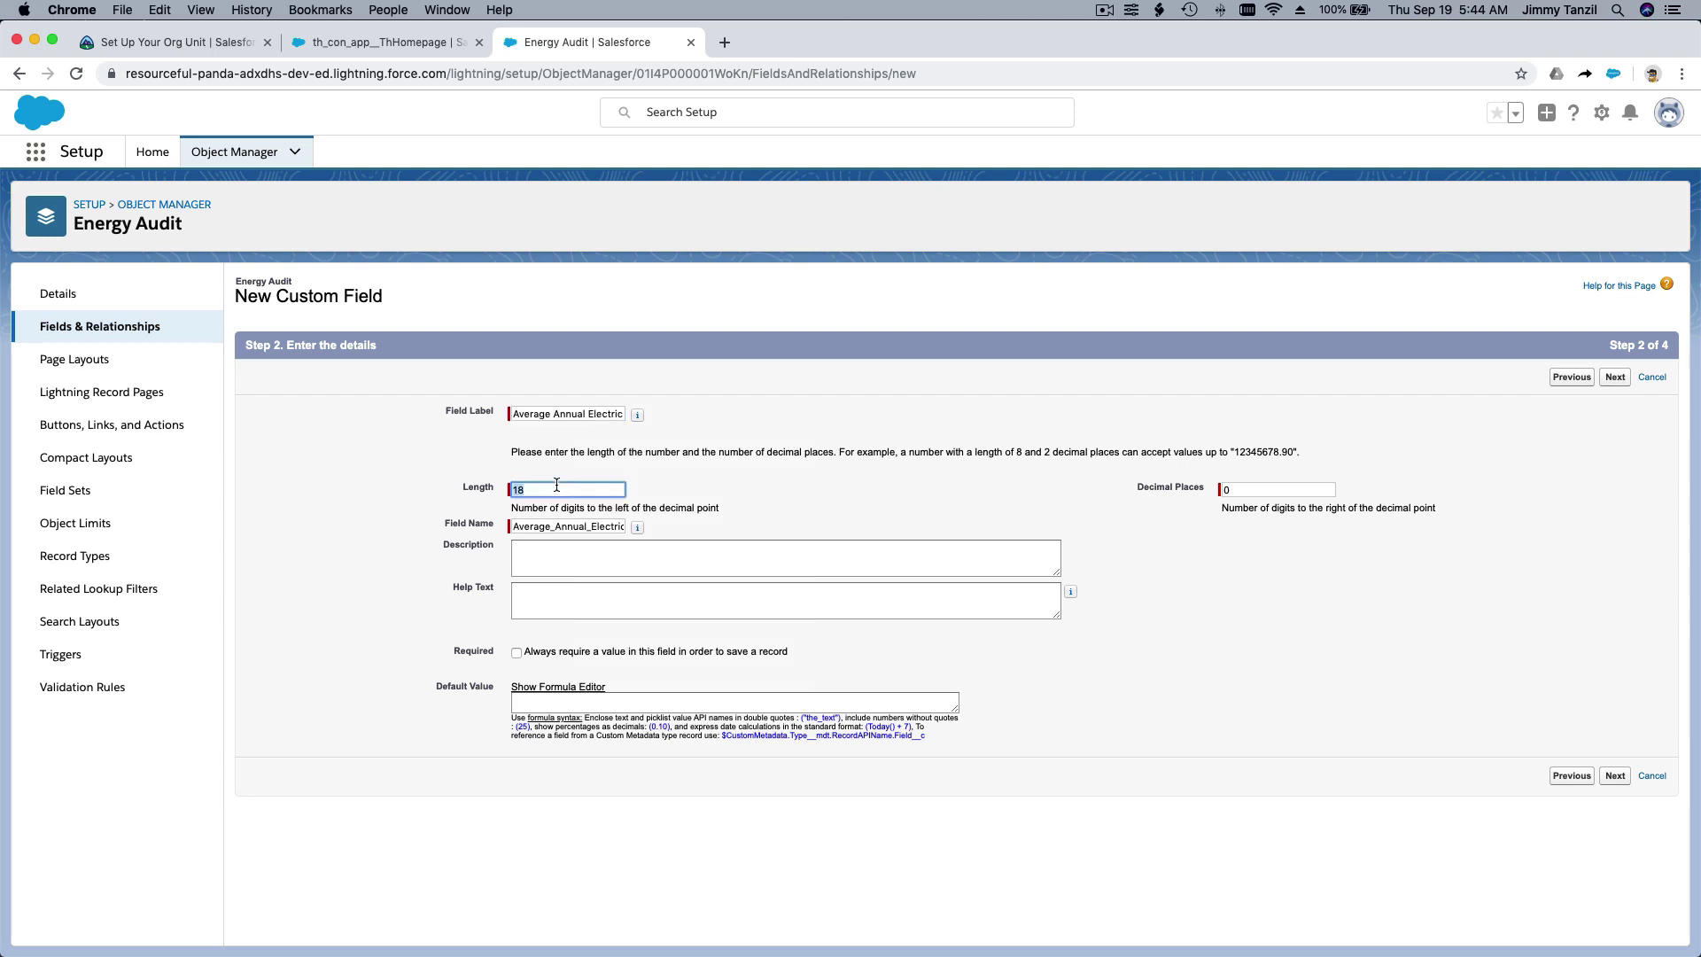
text(16)
double_click(1286, 489)
text(3)
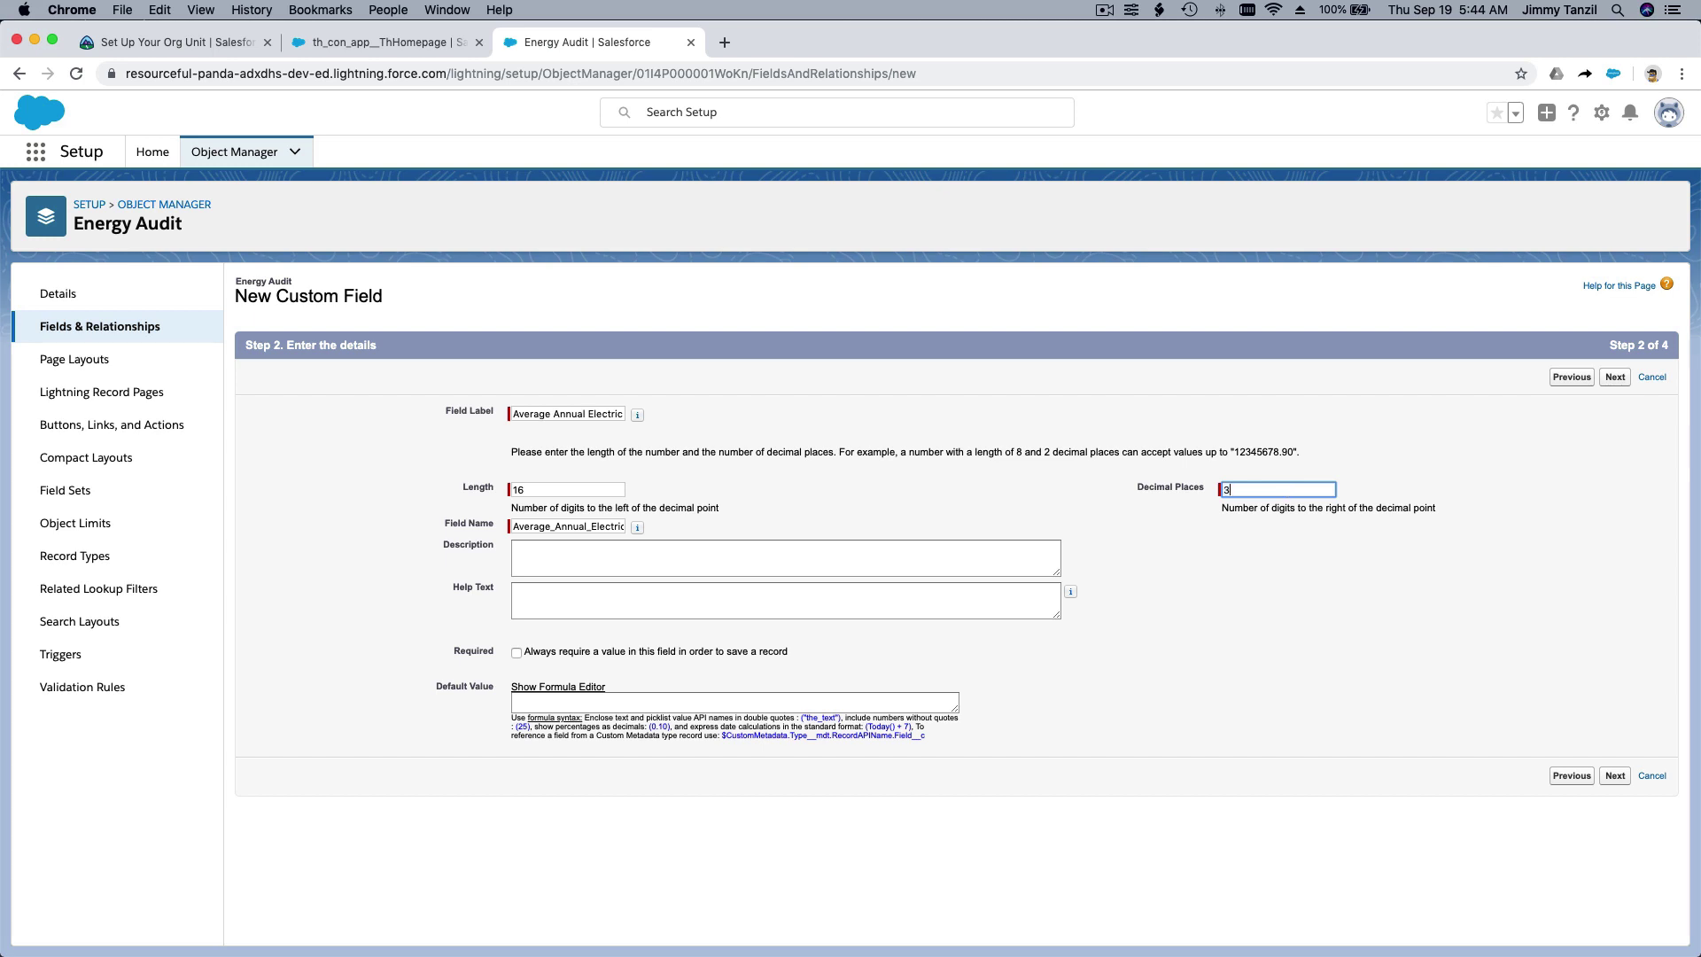
click(1300, 471)
drag(1233, 455, 1275, 456)
click(1242, 563)
Copy 'Annual cost per square foot.' from Trailhead and paste it as the Help Text
click(209, 46)
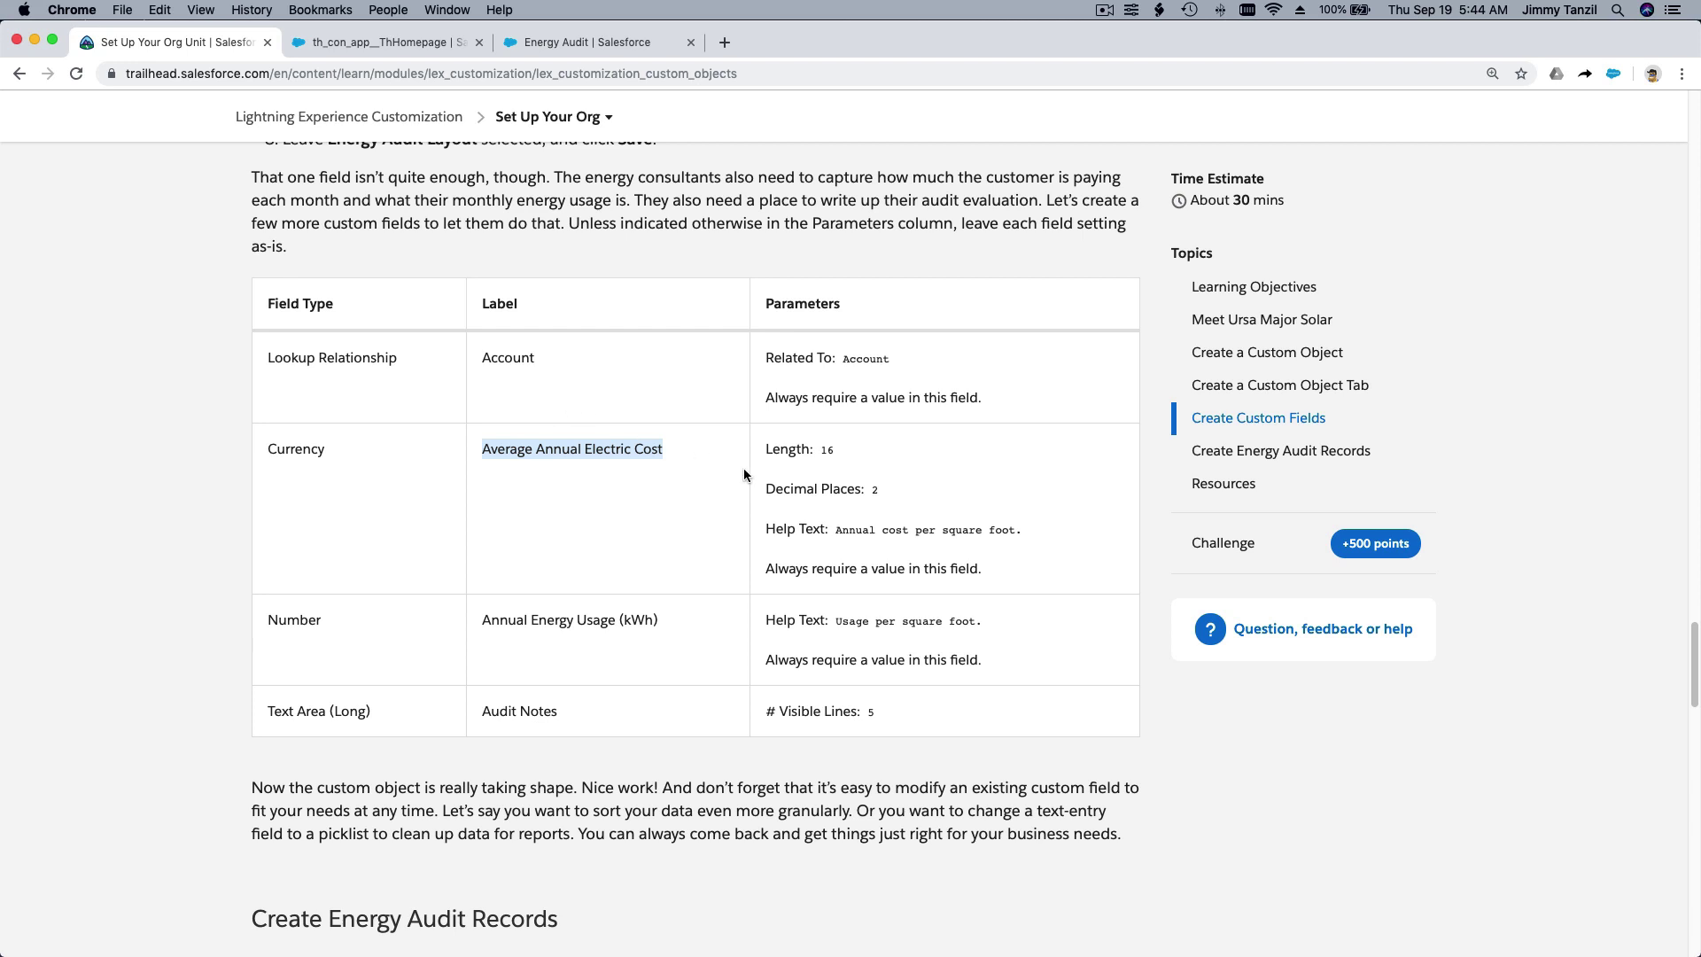
click(861, 541)
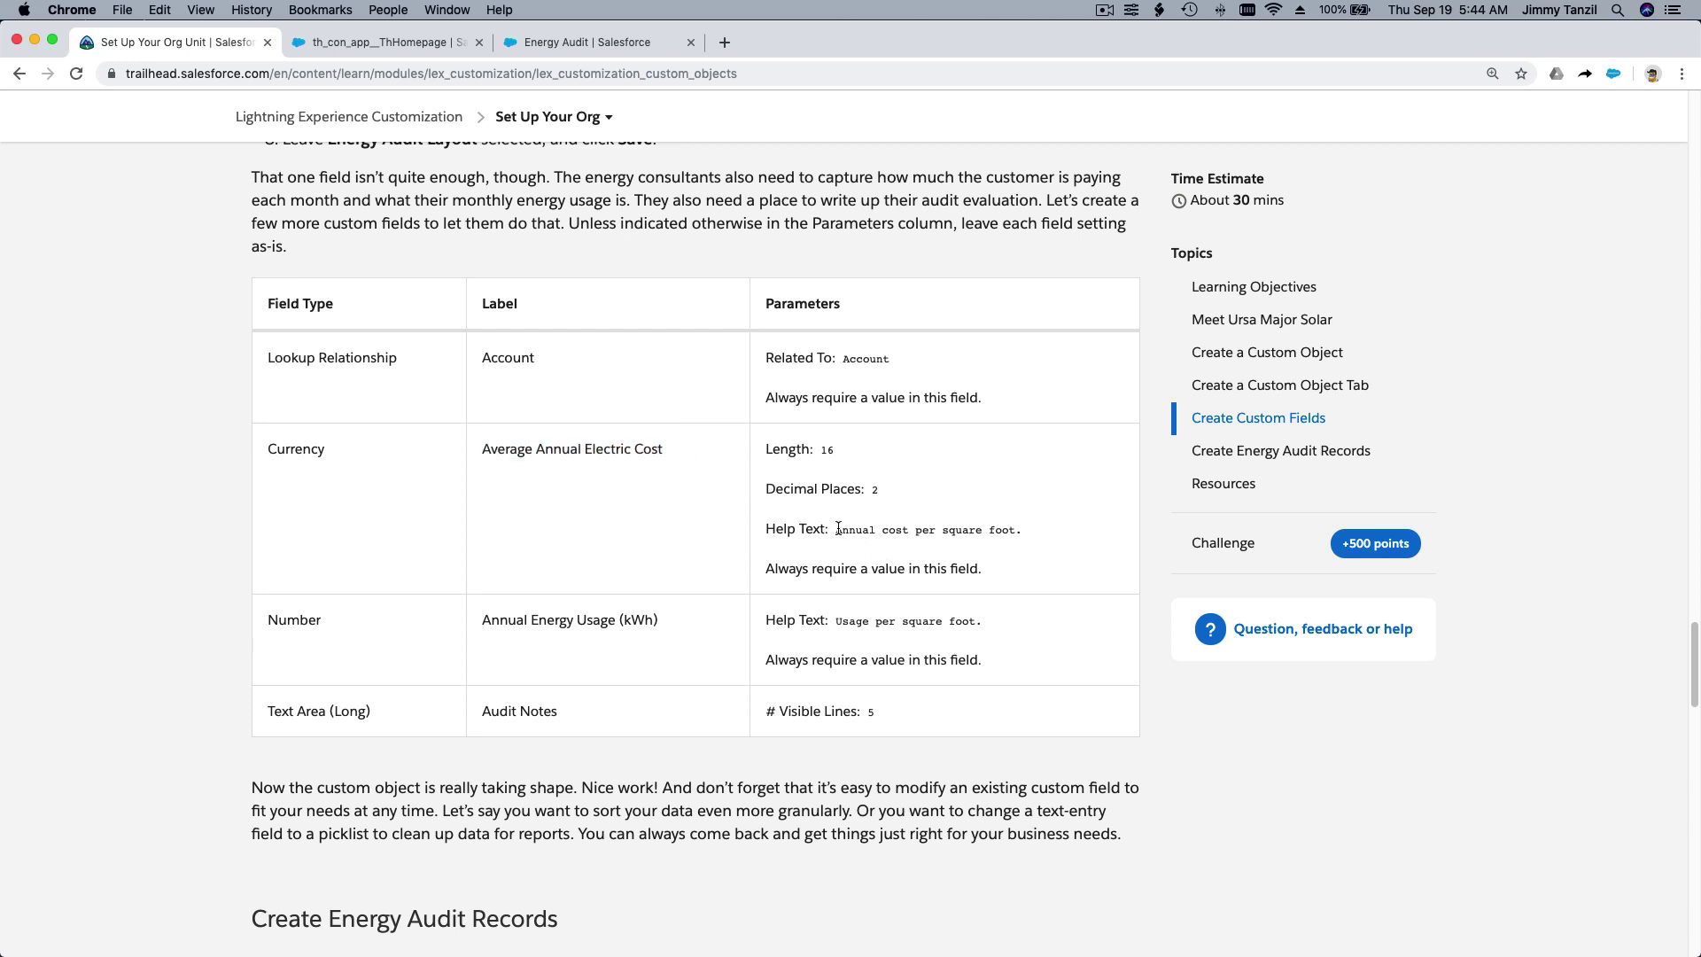
drag(838, 529, 992, 535)
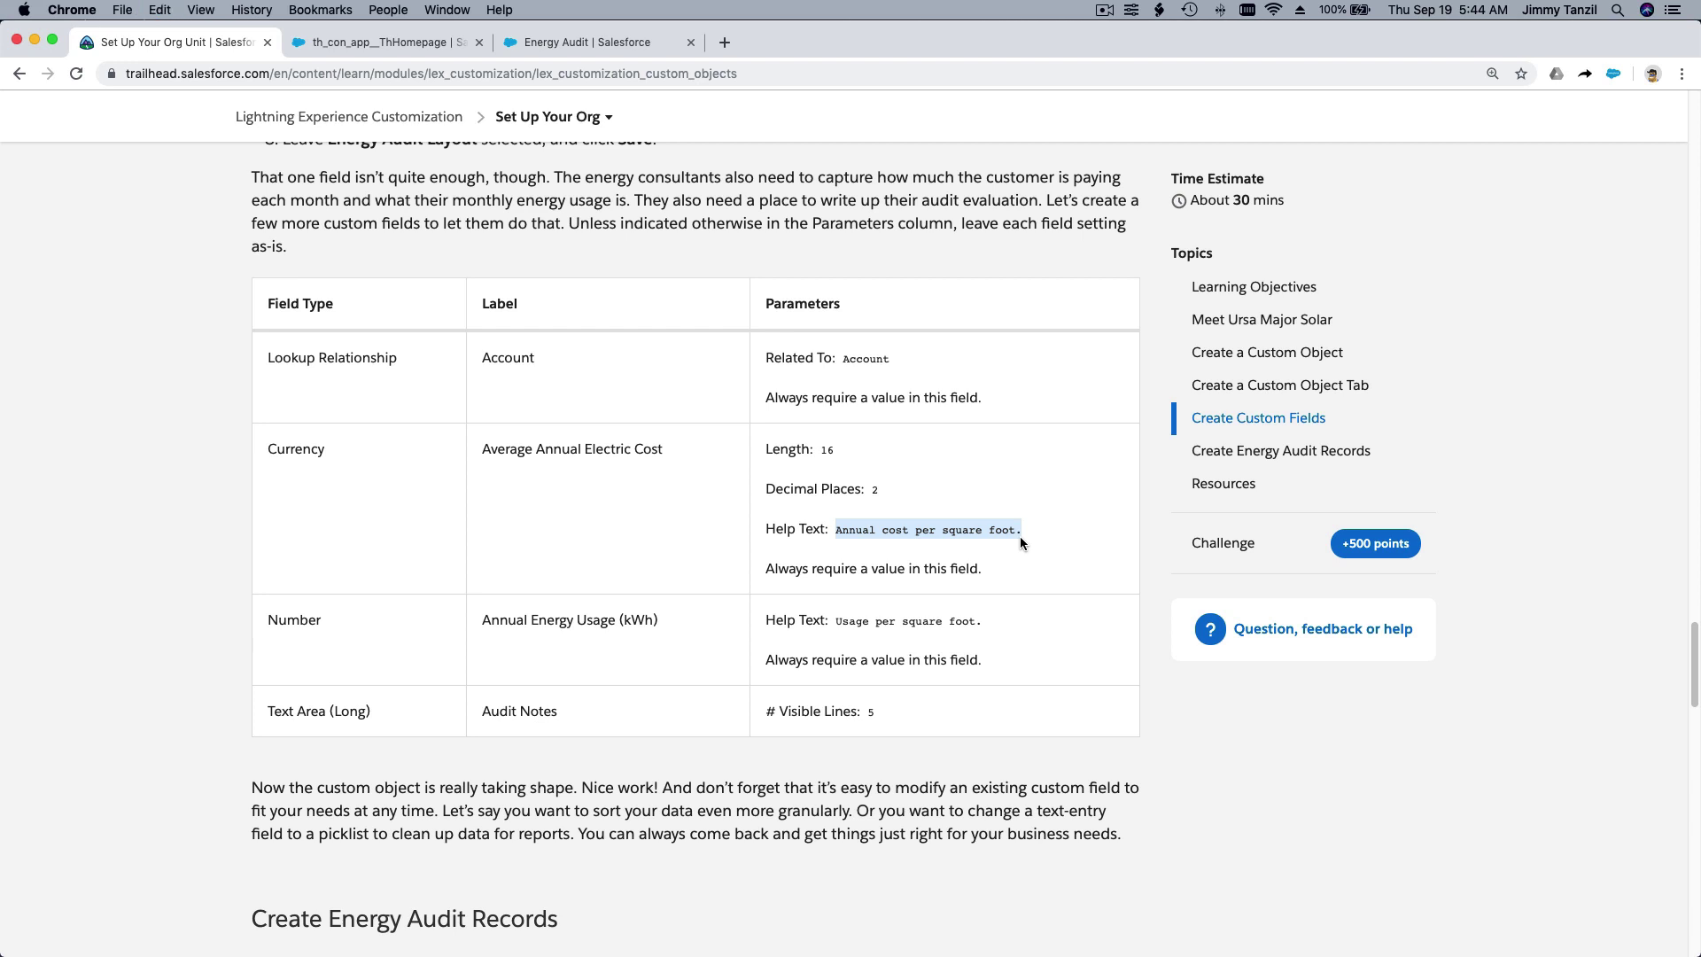
click(541, 41)
click(577, 588)
text(Annual cost per square foot.)
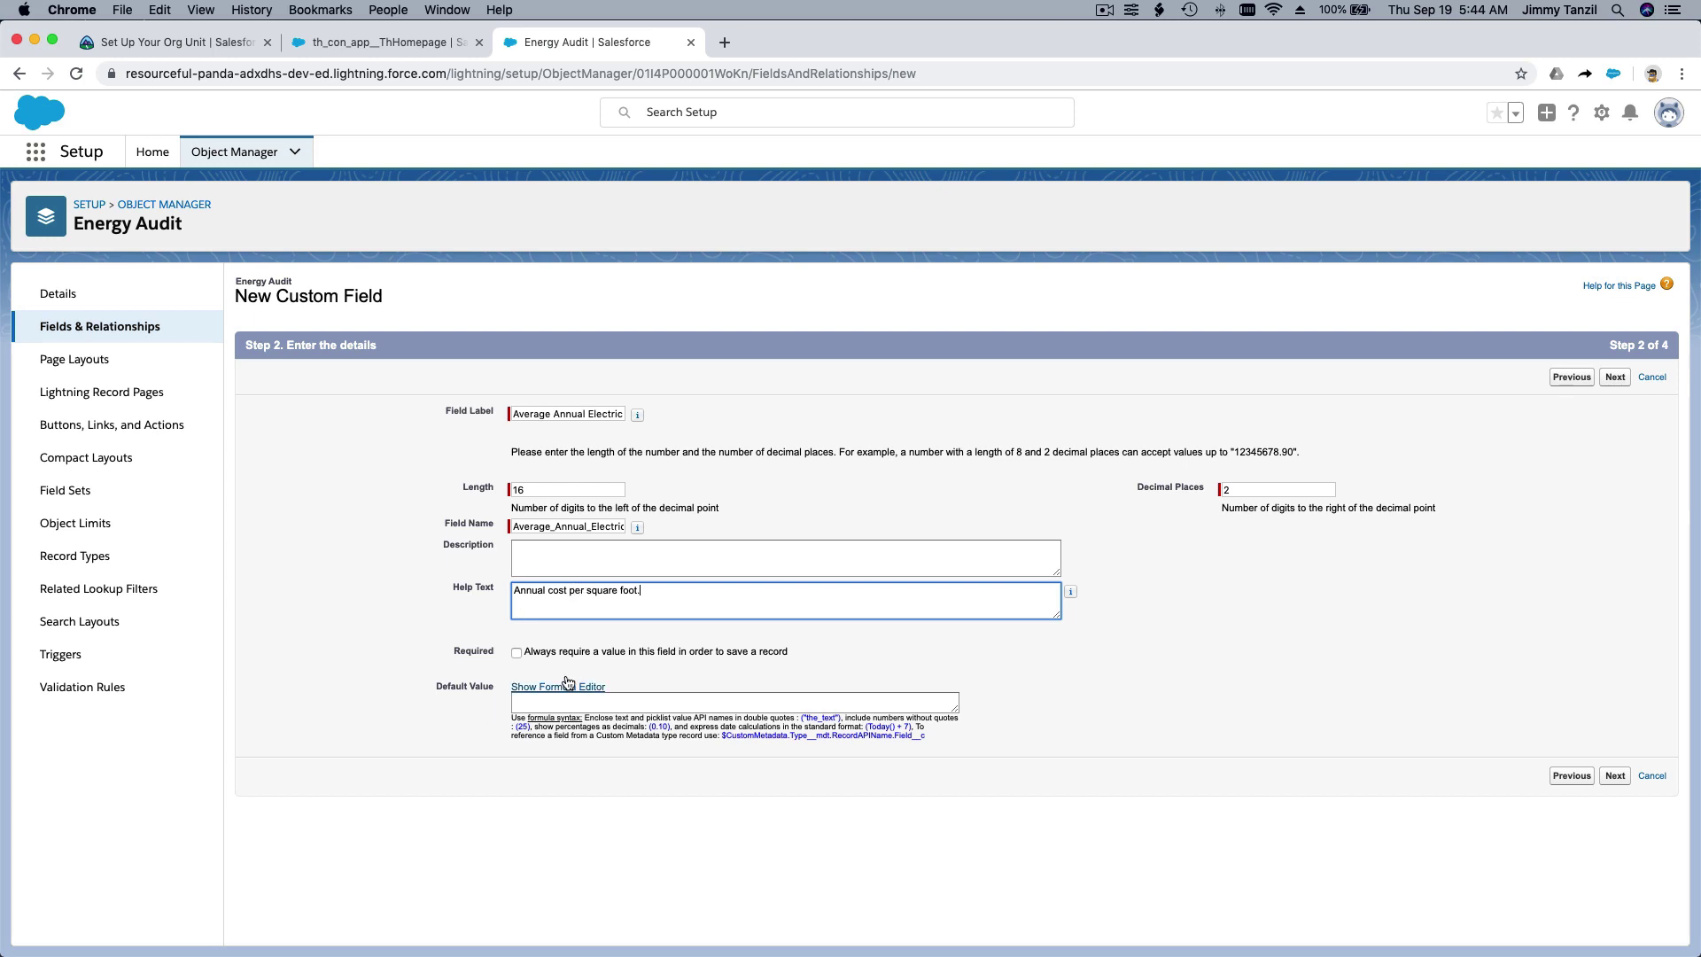
Accept default security and layout, then Save & New the Average Annual Electric Cost field
click(1615, 379)
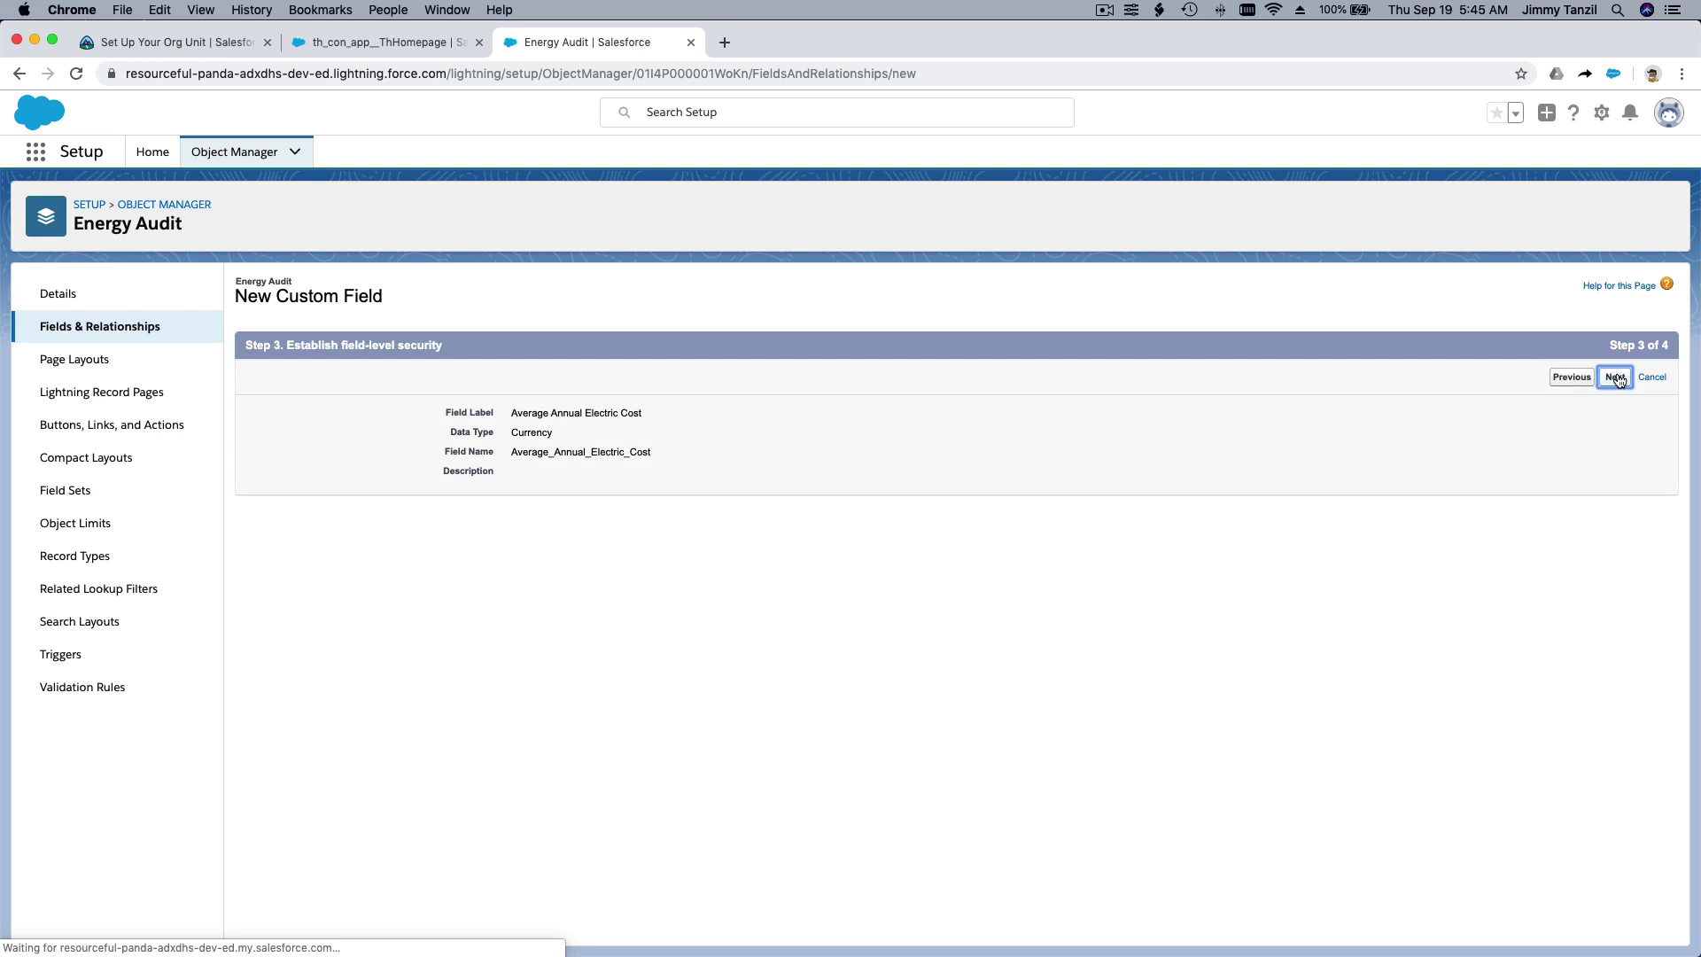
click(1615, 377)
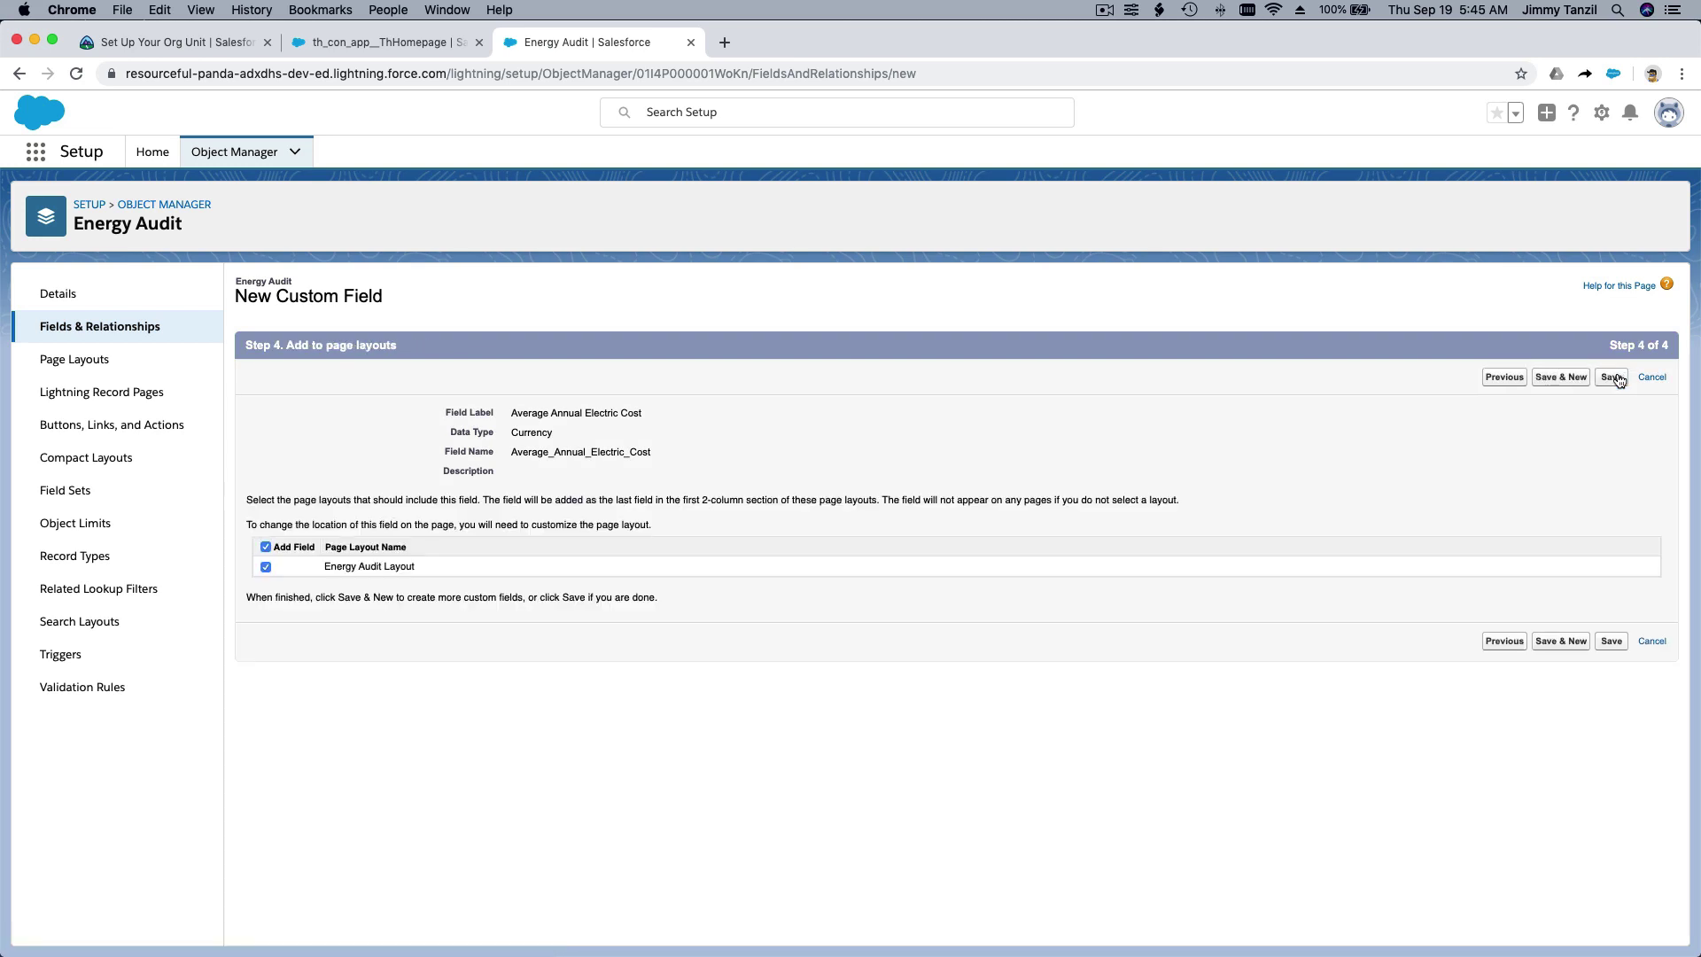
click(1551, 379)
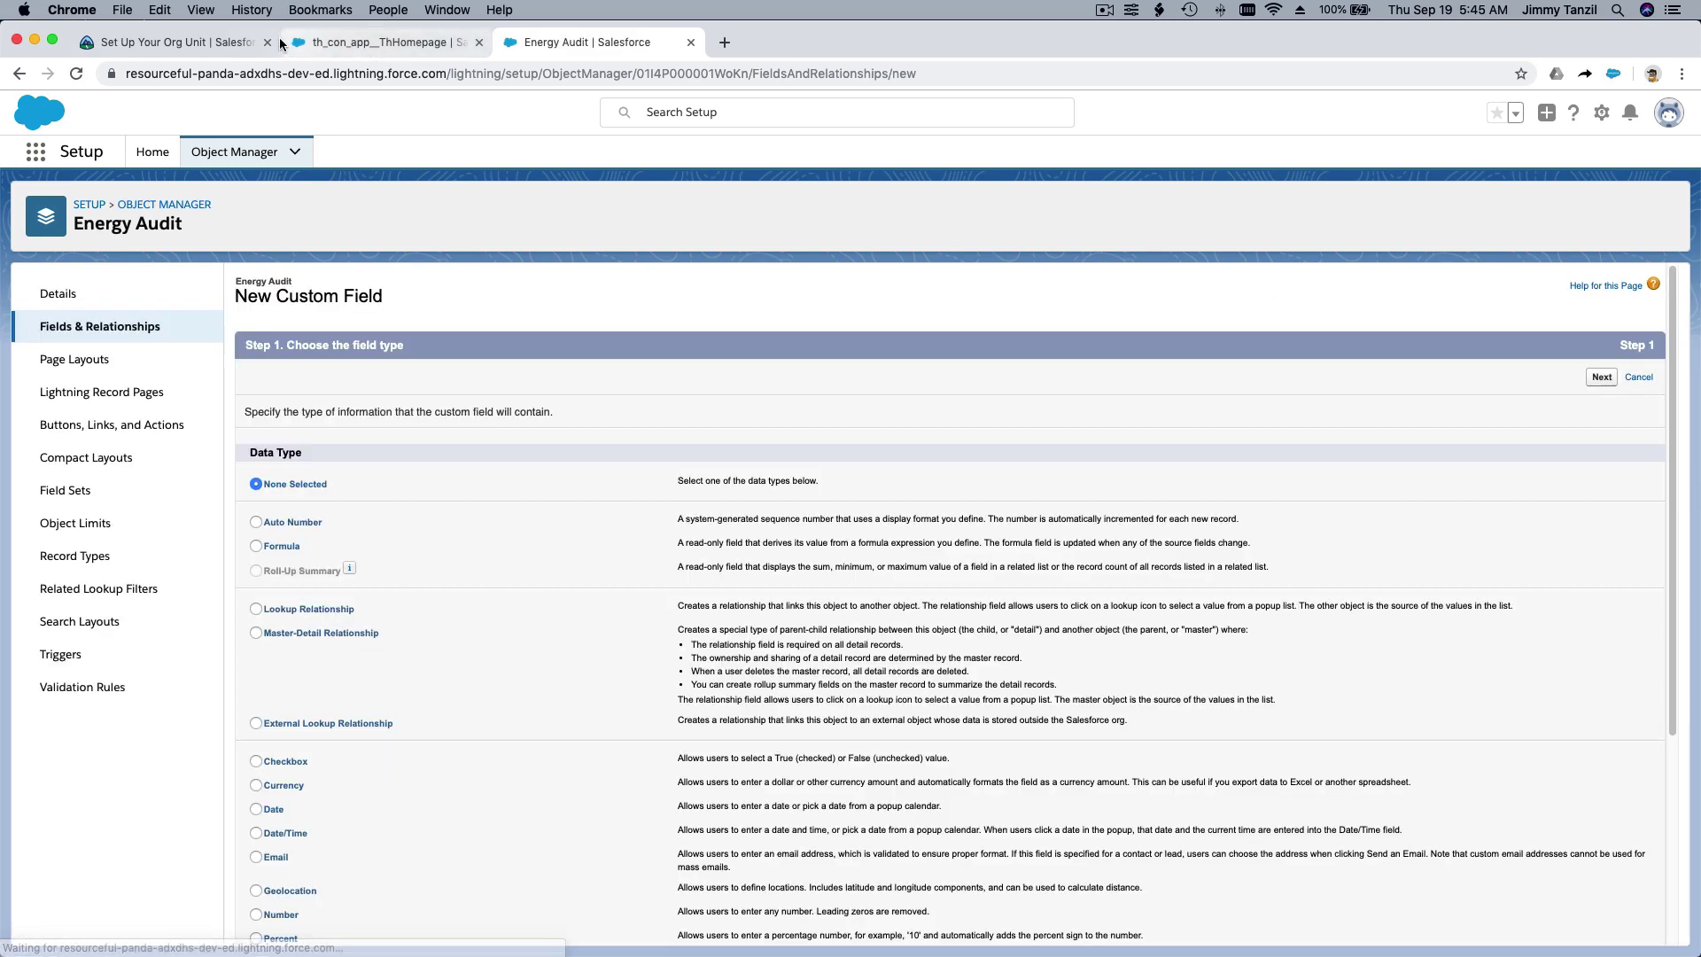
click(222, 41)
scroll(521, 574, down, 3)
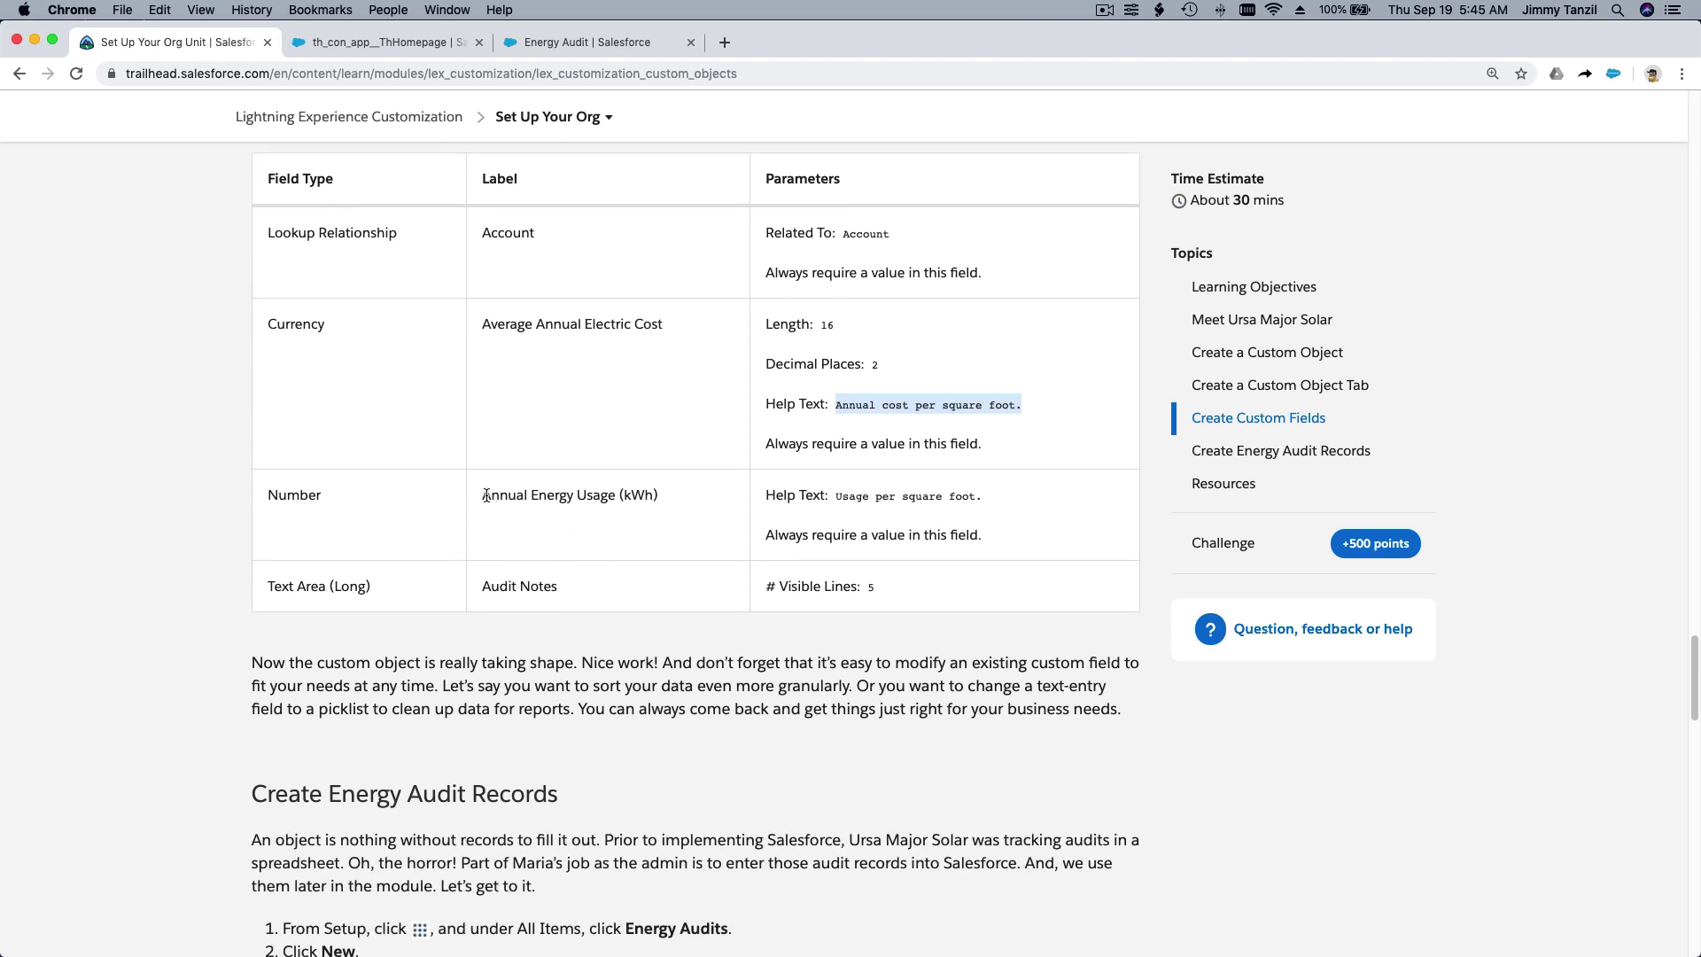
Copy the Annual Energy Usage (kWh) label from Trailhead and choose the Number data type
click(489, 495)
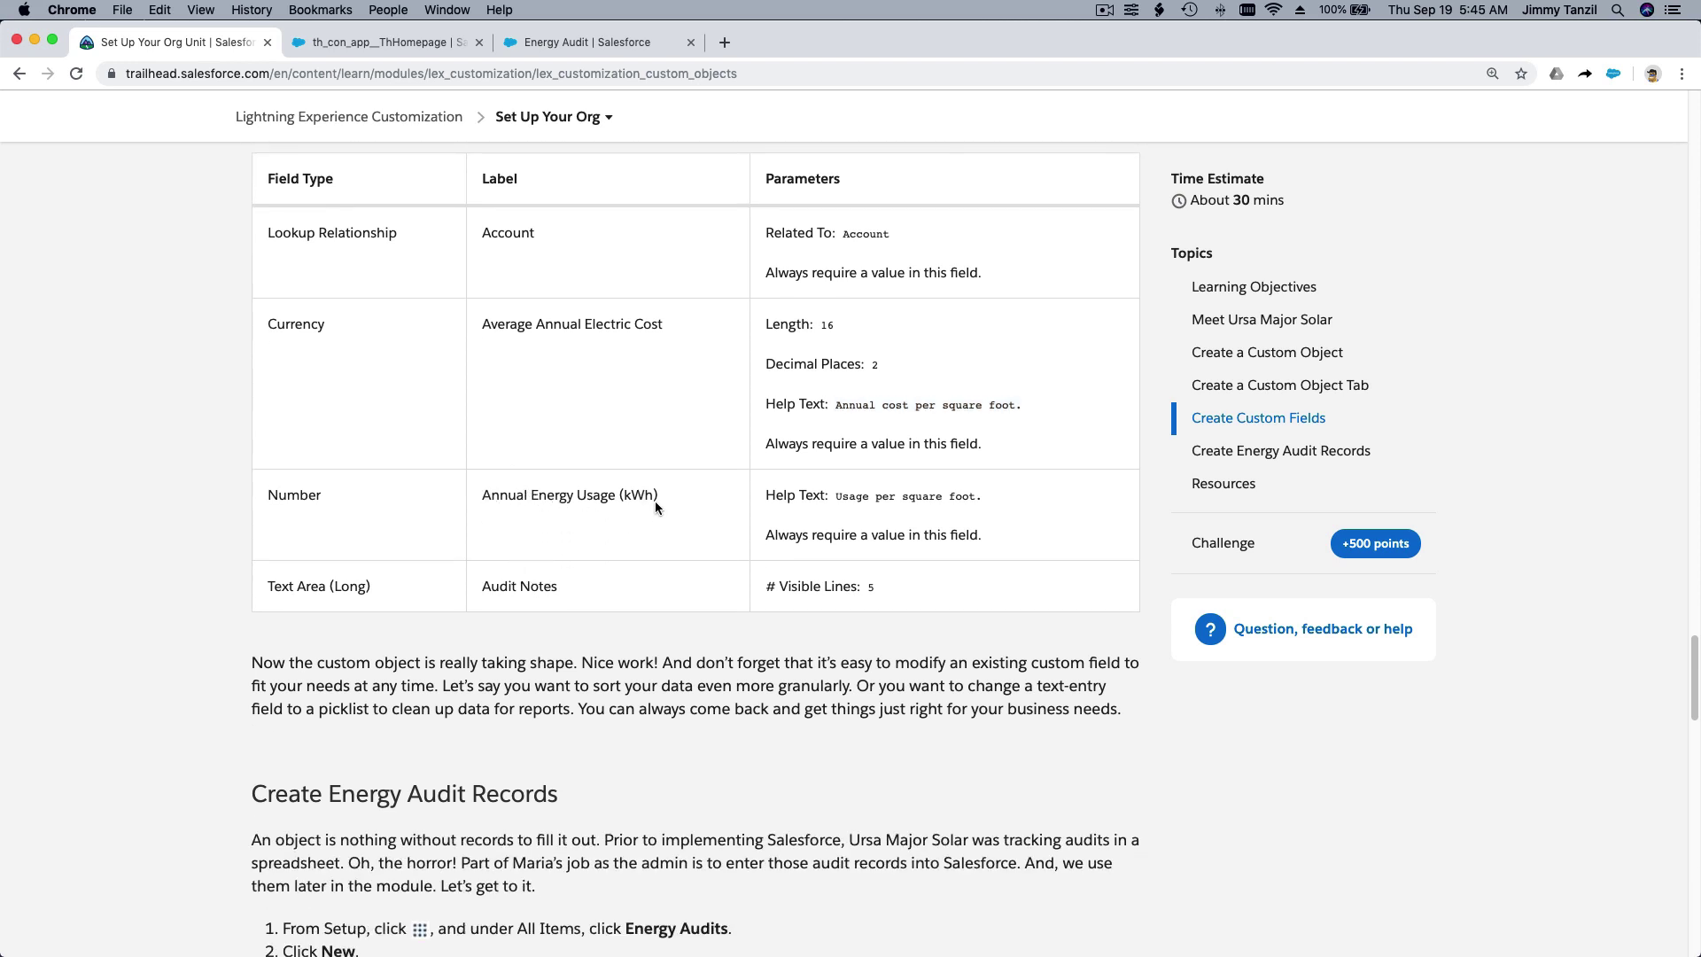
drag(657, 496, 491, 502)
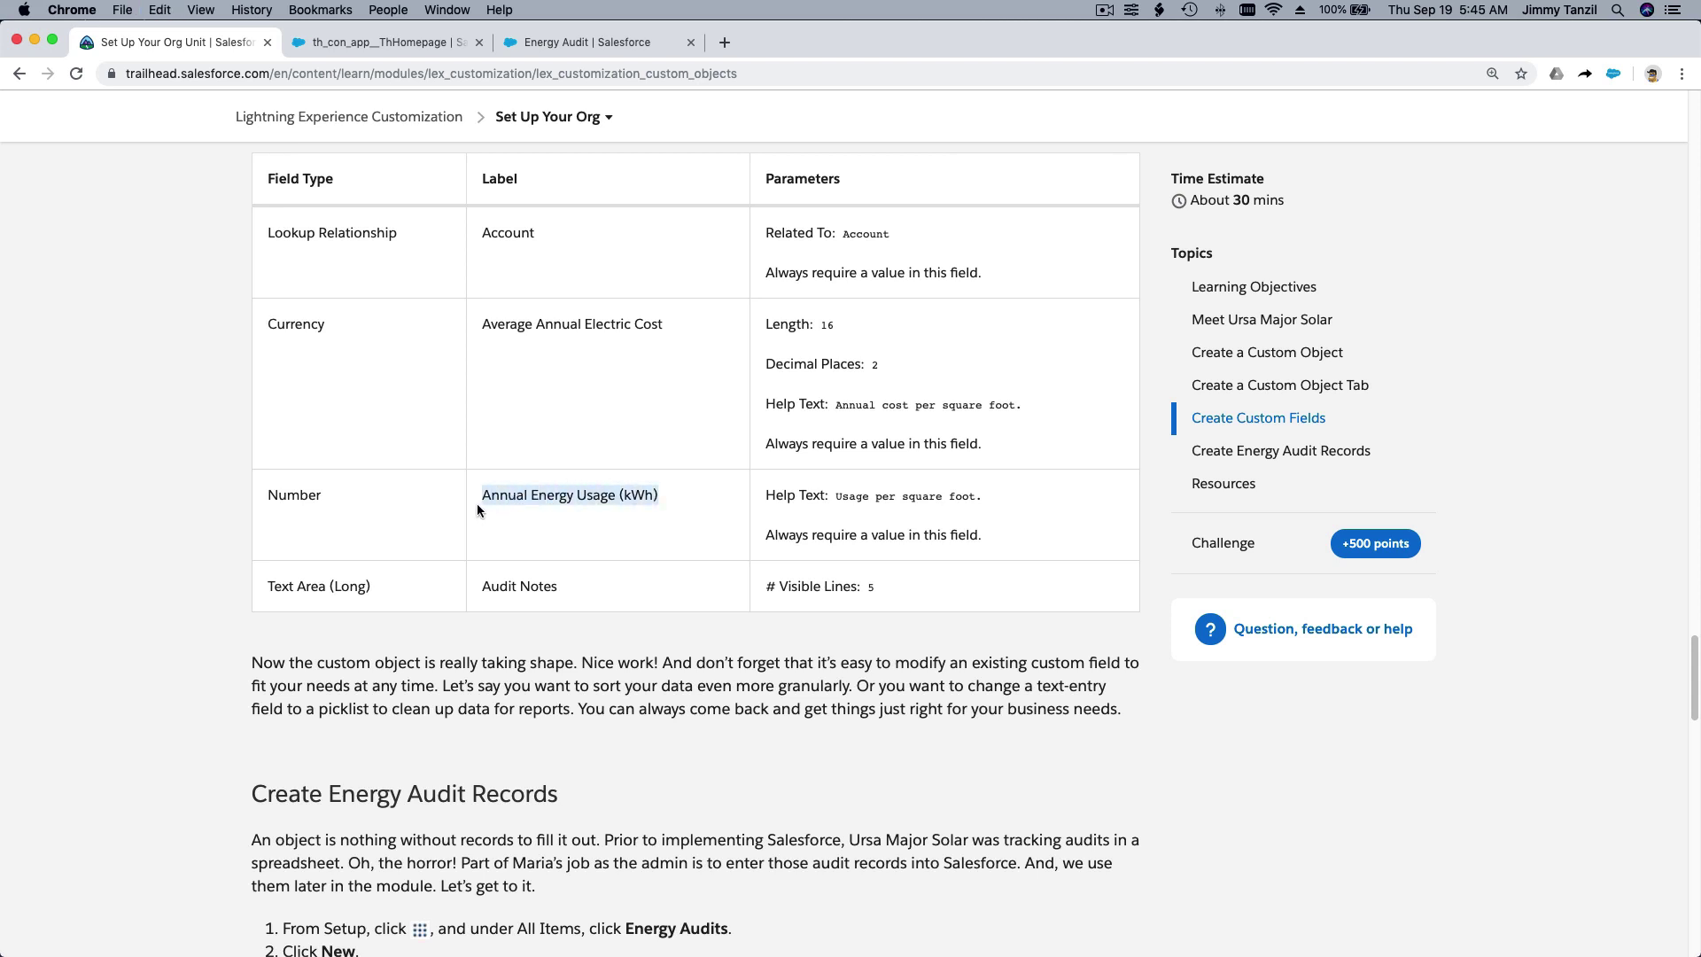
click(571, 37)
scroll(411, 577, down, 3)
scroll(411, 585, down, 1)
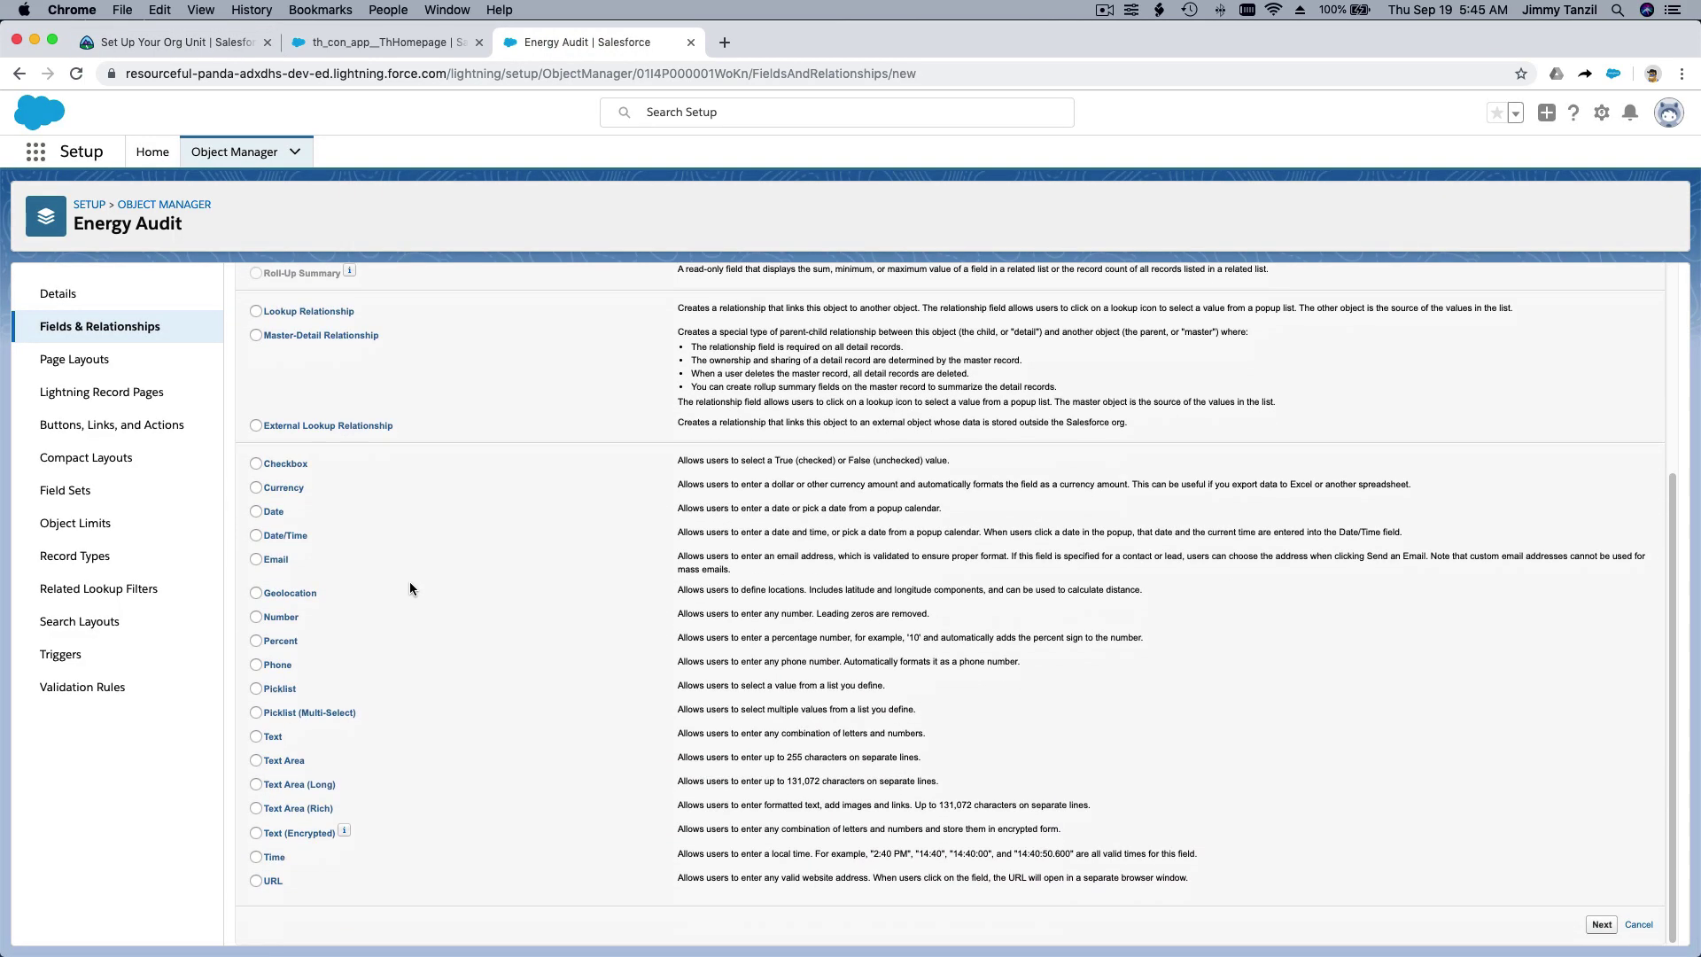
click(293, 619)
scroll(974, 593, up, 3)
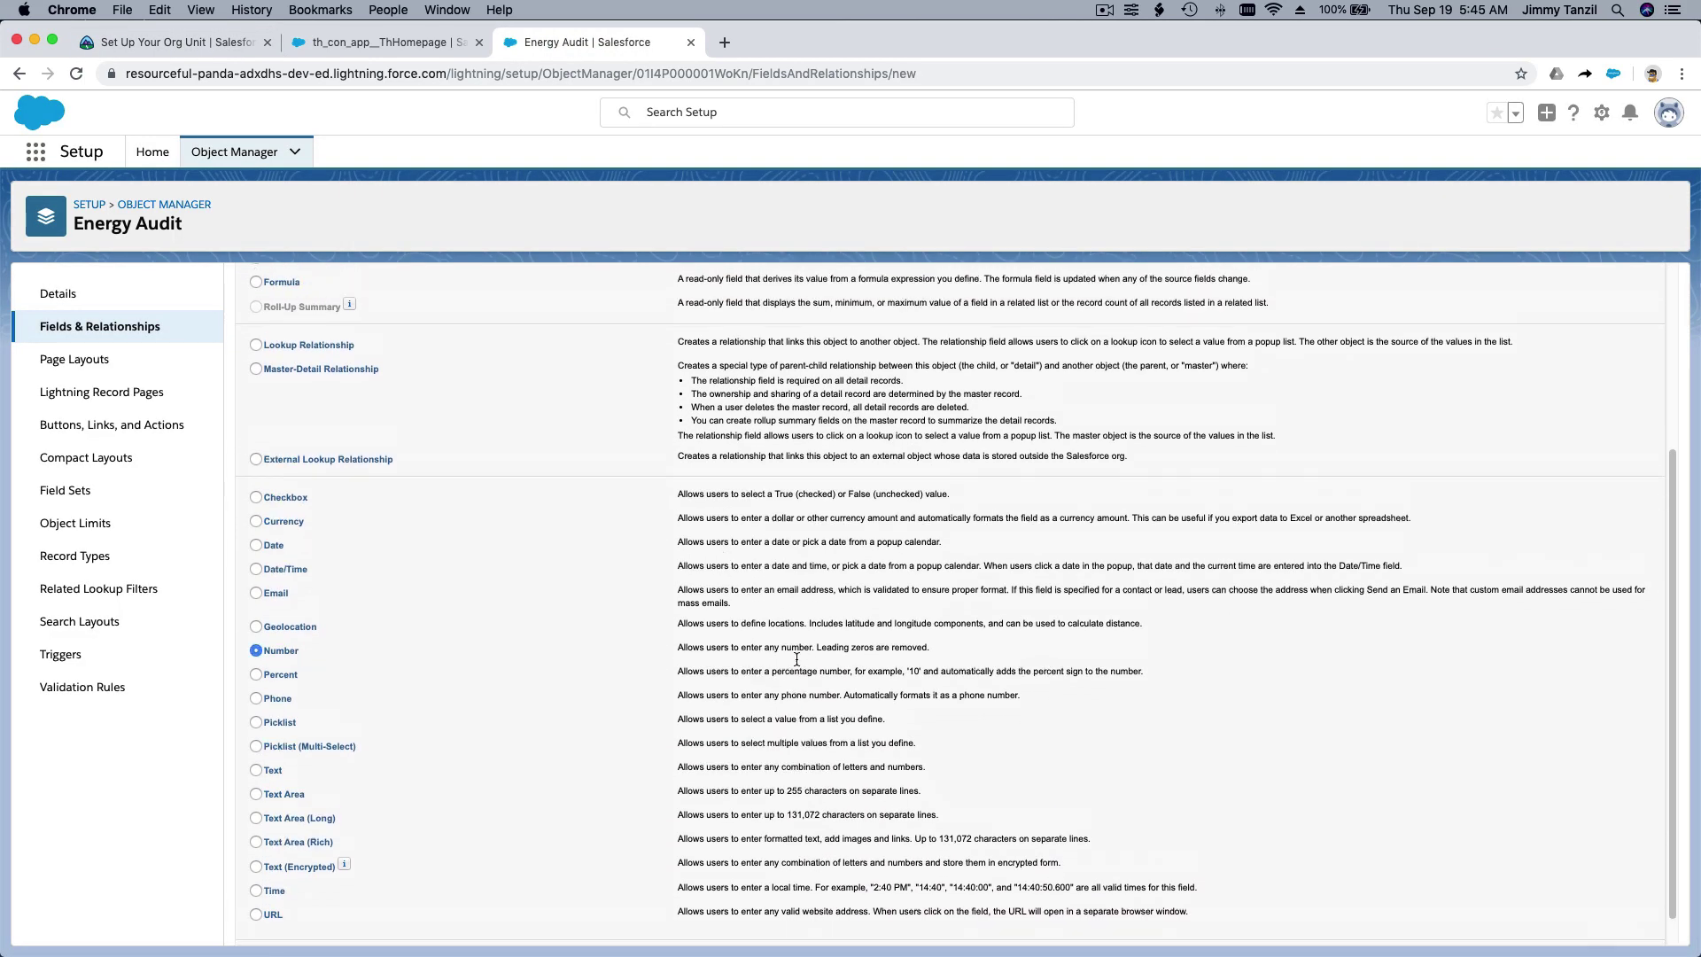
click(1602, 338)
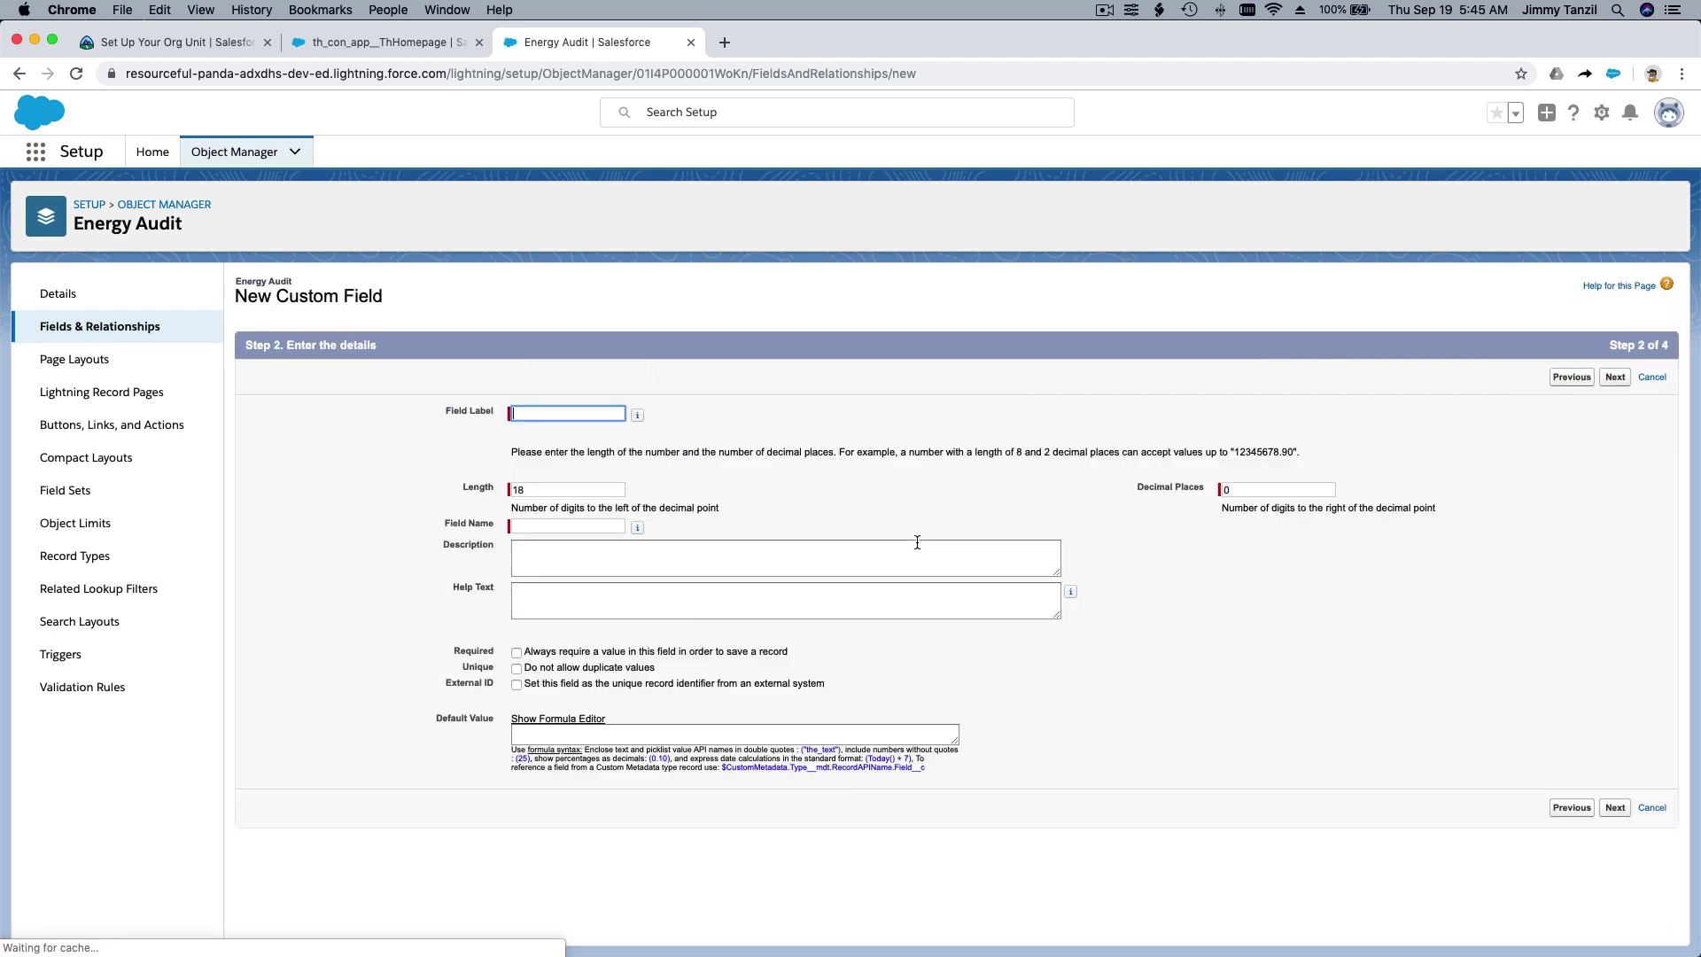
Paste 'Annual Energy Usage (kWh)' as the field label and Save & New the field
click(569, 412)
text(Annual Energy Usage (kWh))
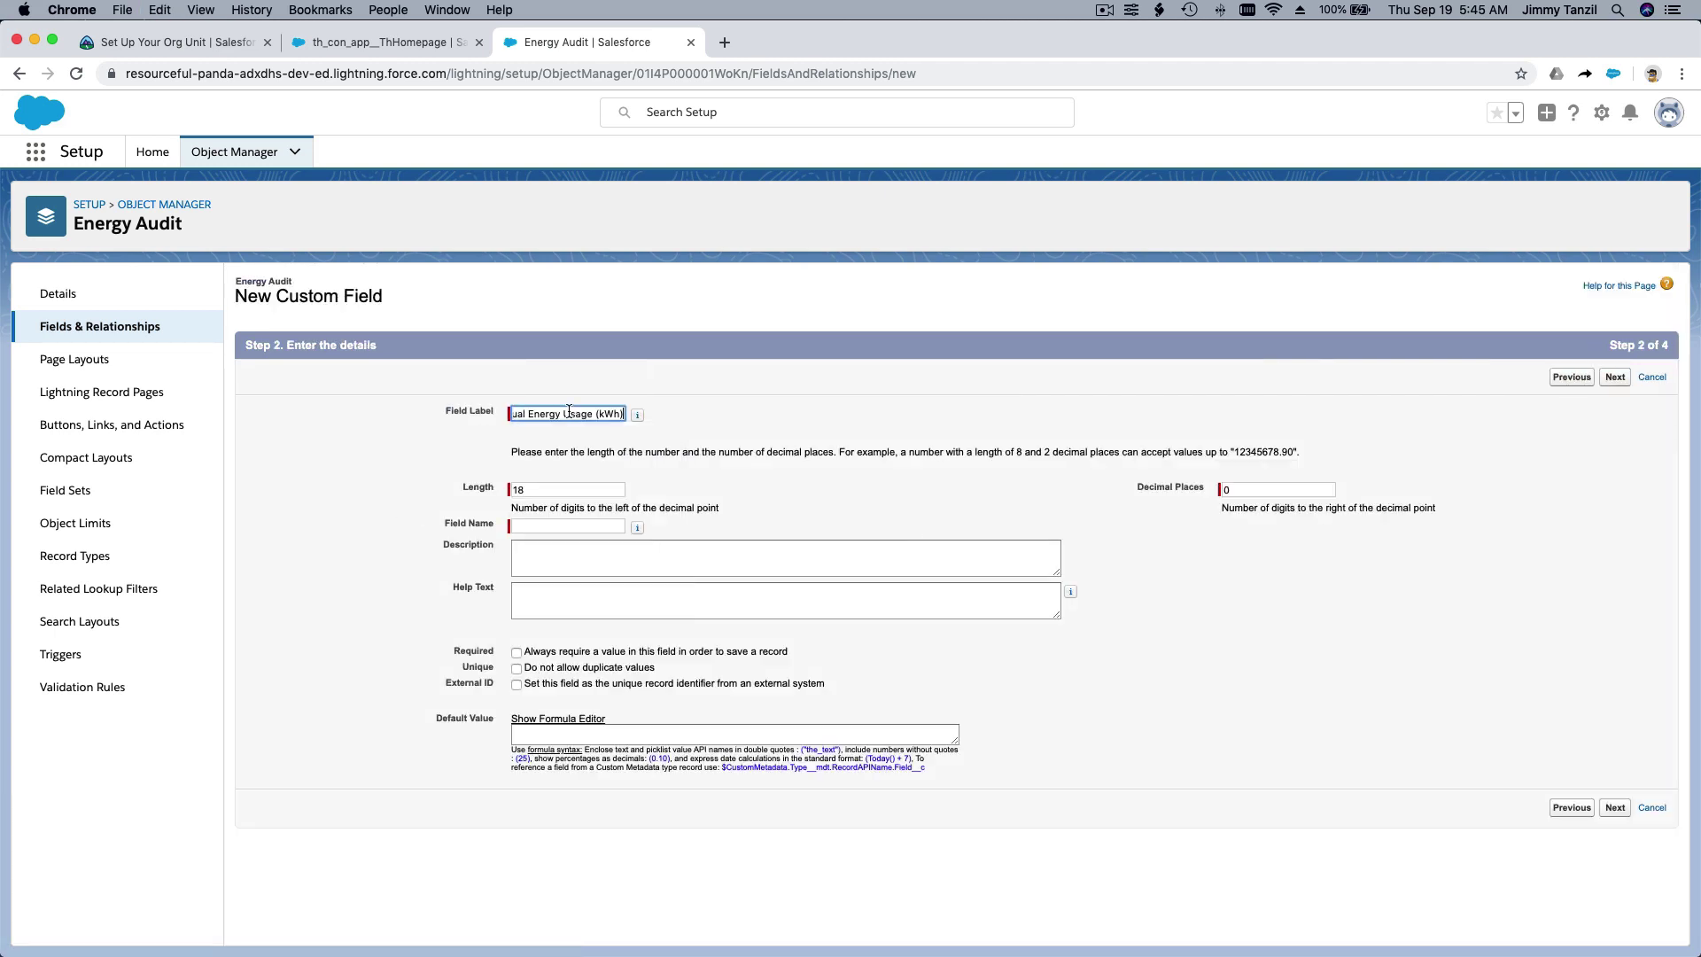
key(Tab)
key(Tab)
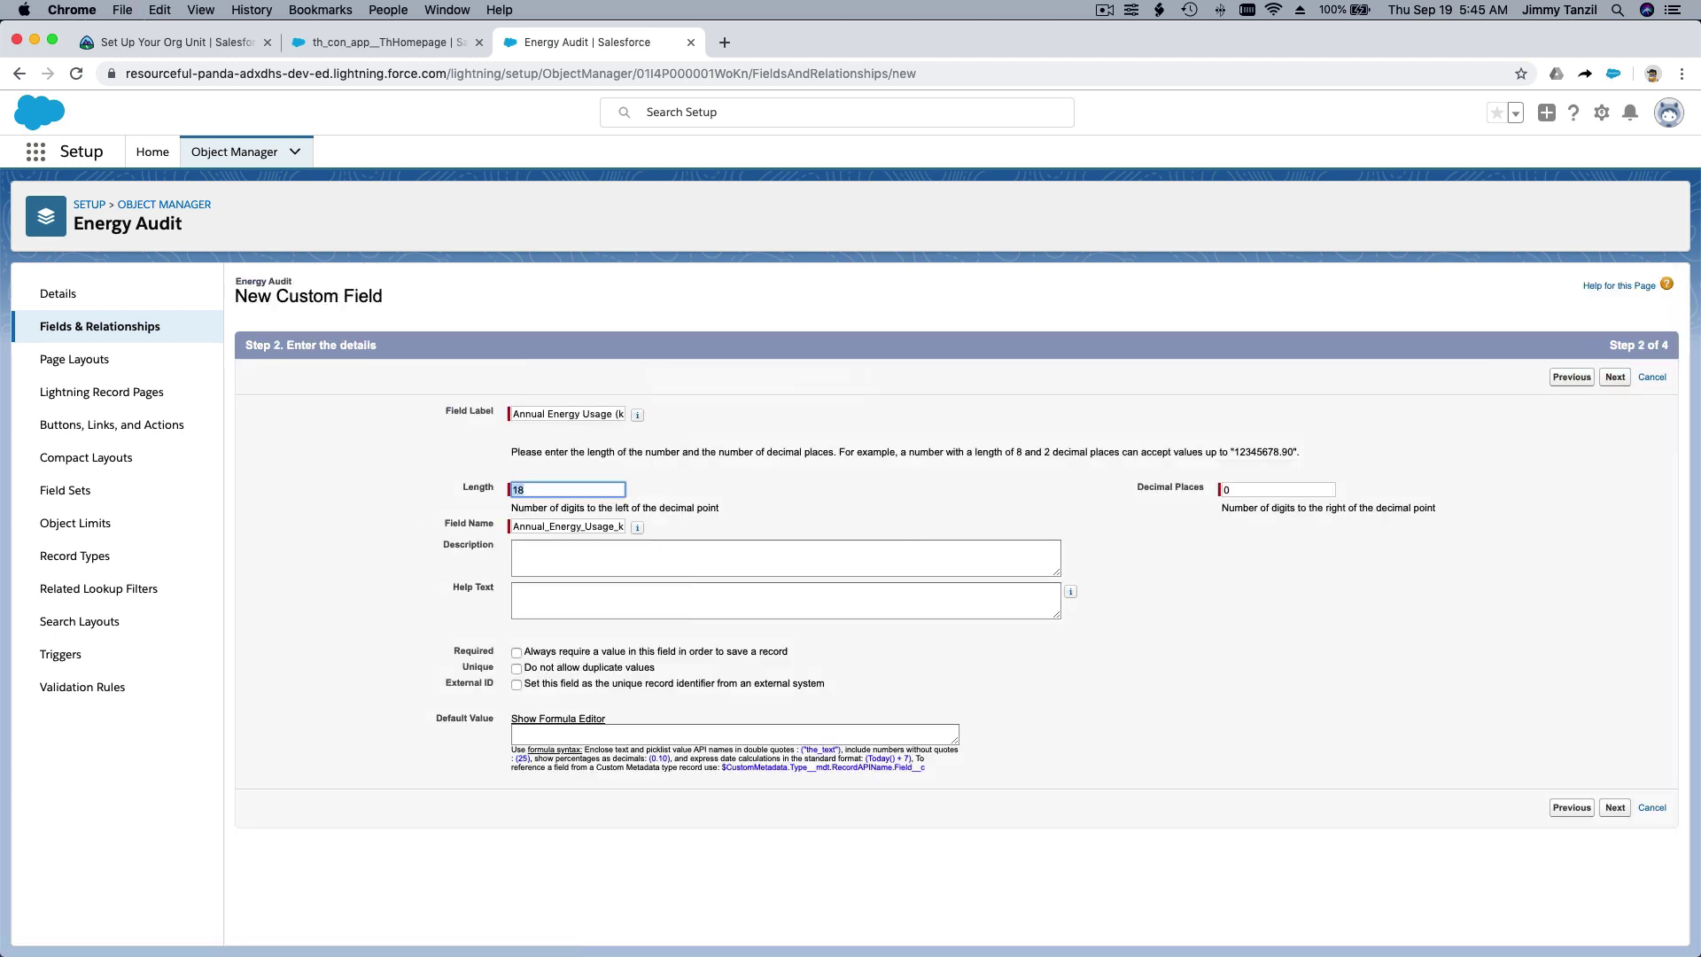
click(202, 39)
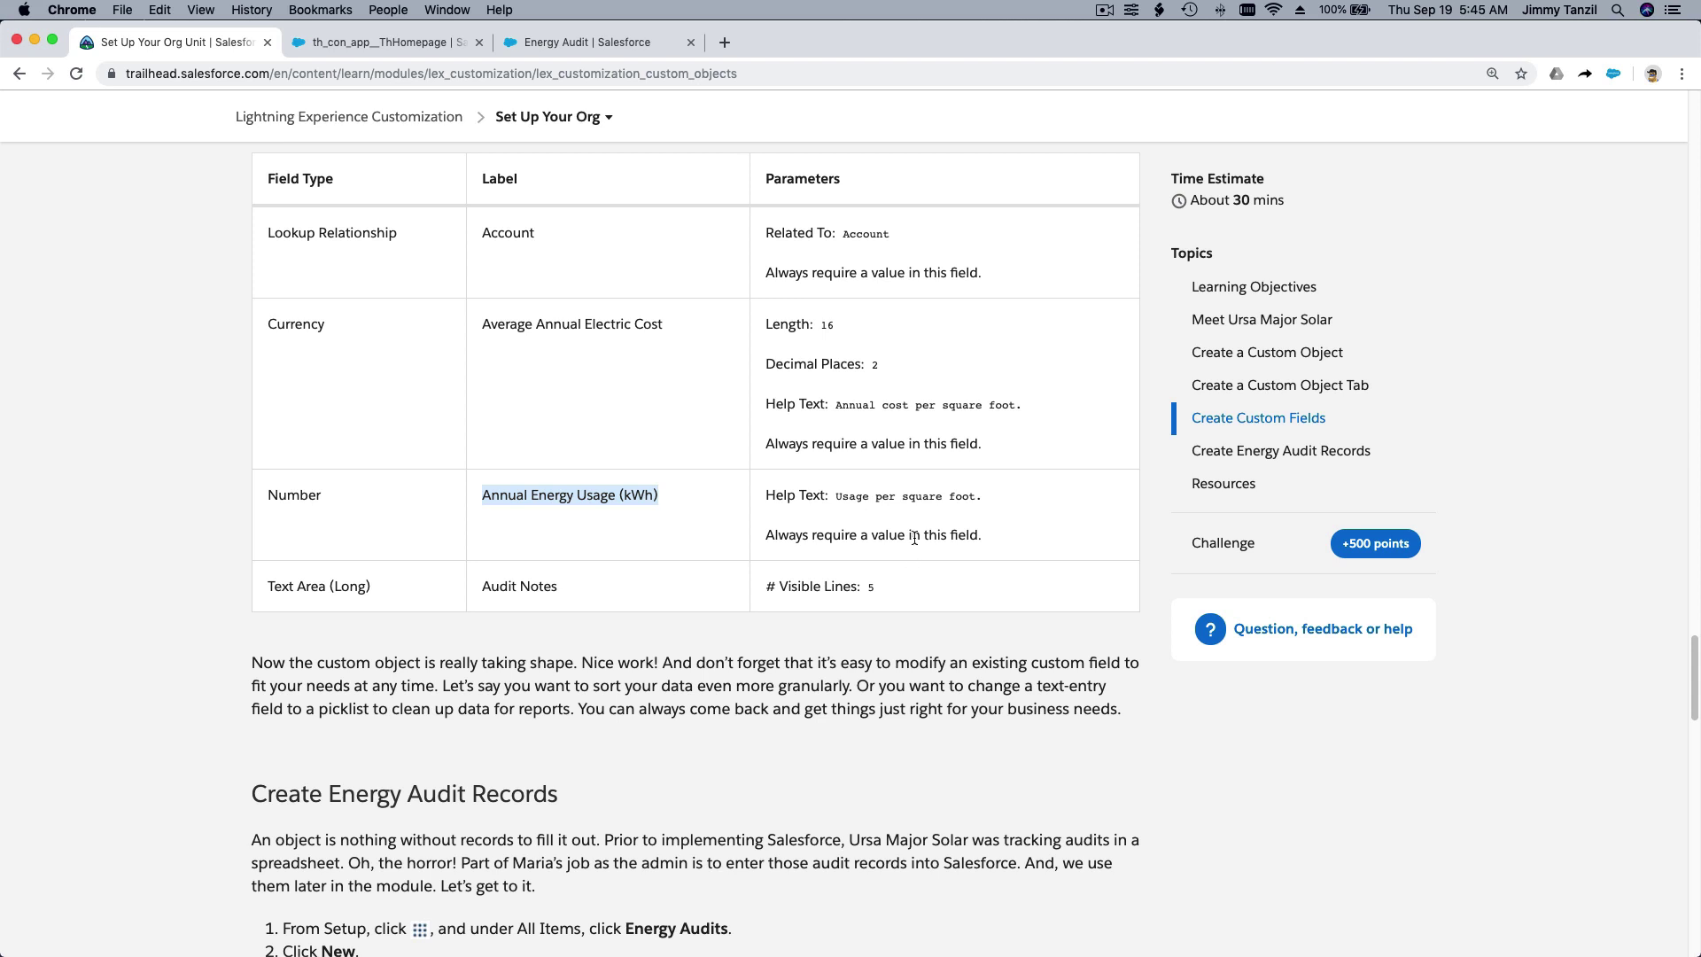
click(602, 43)
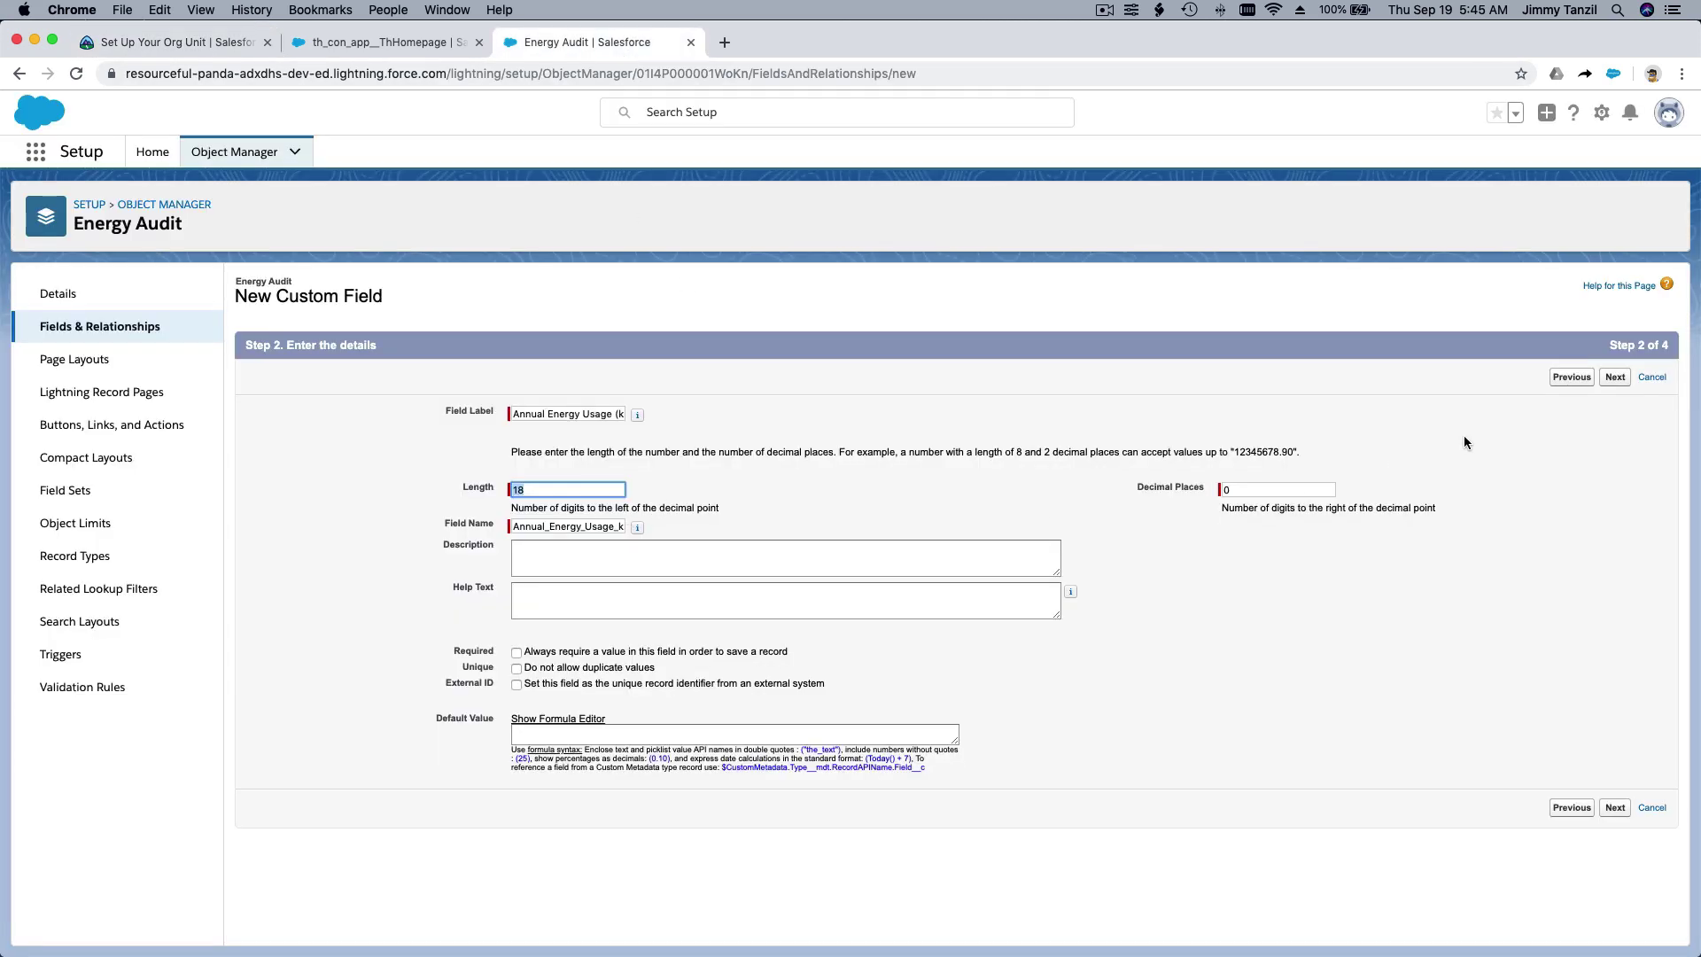
click(1618, 379)
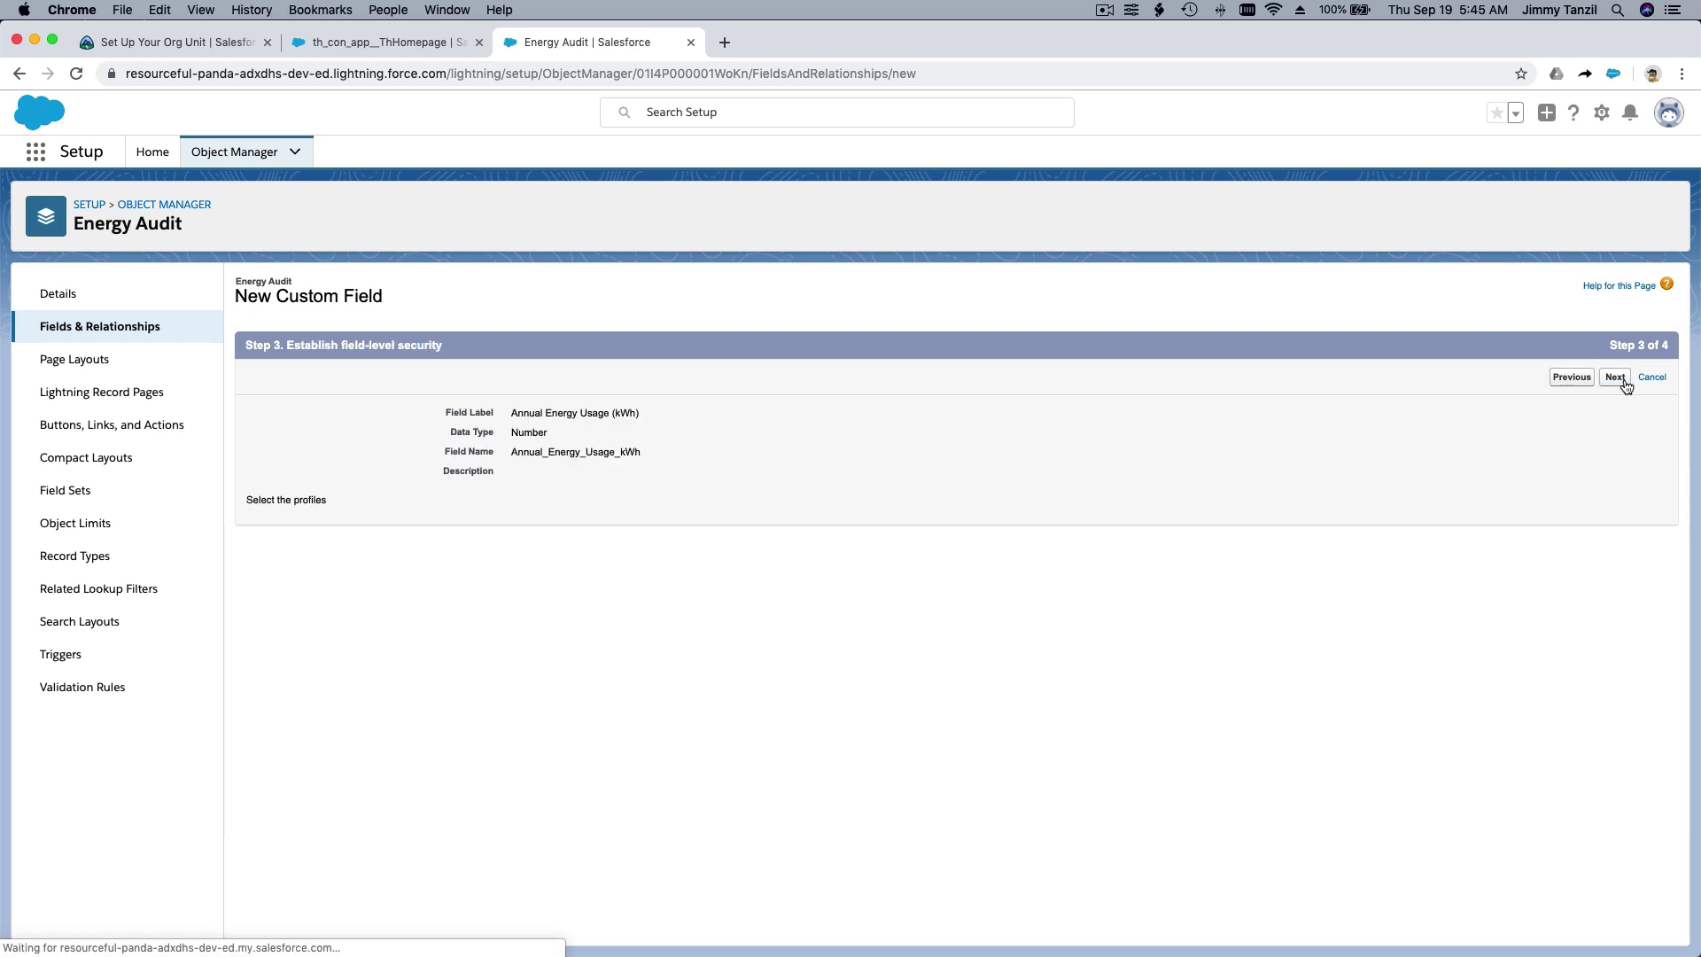
click(1625, 383)
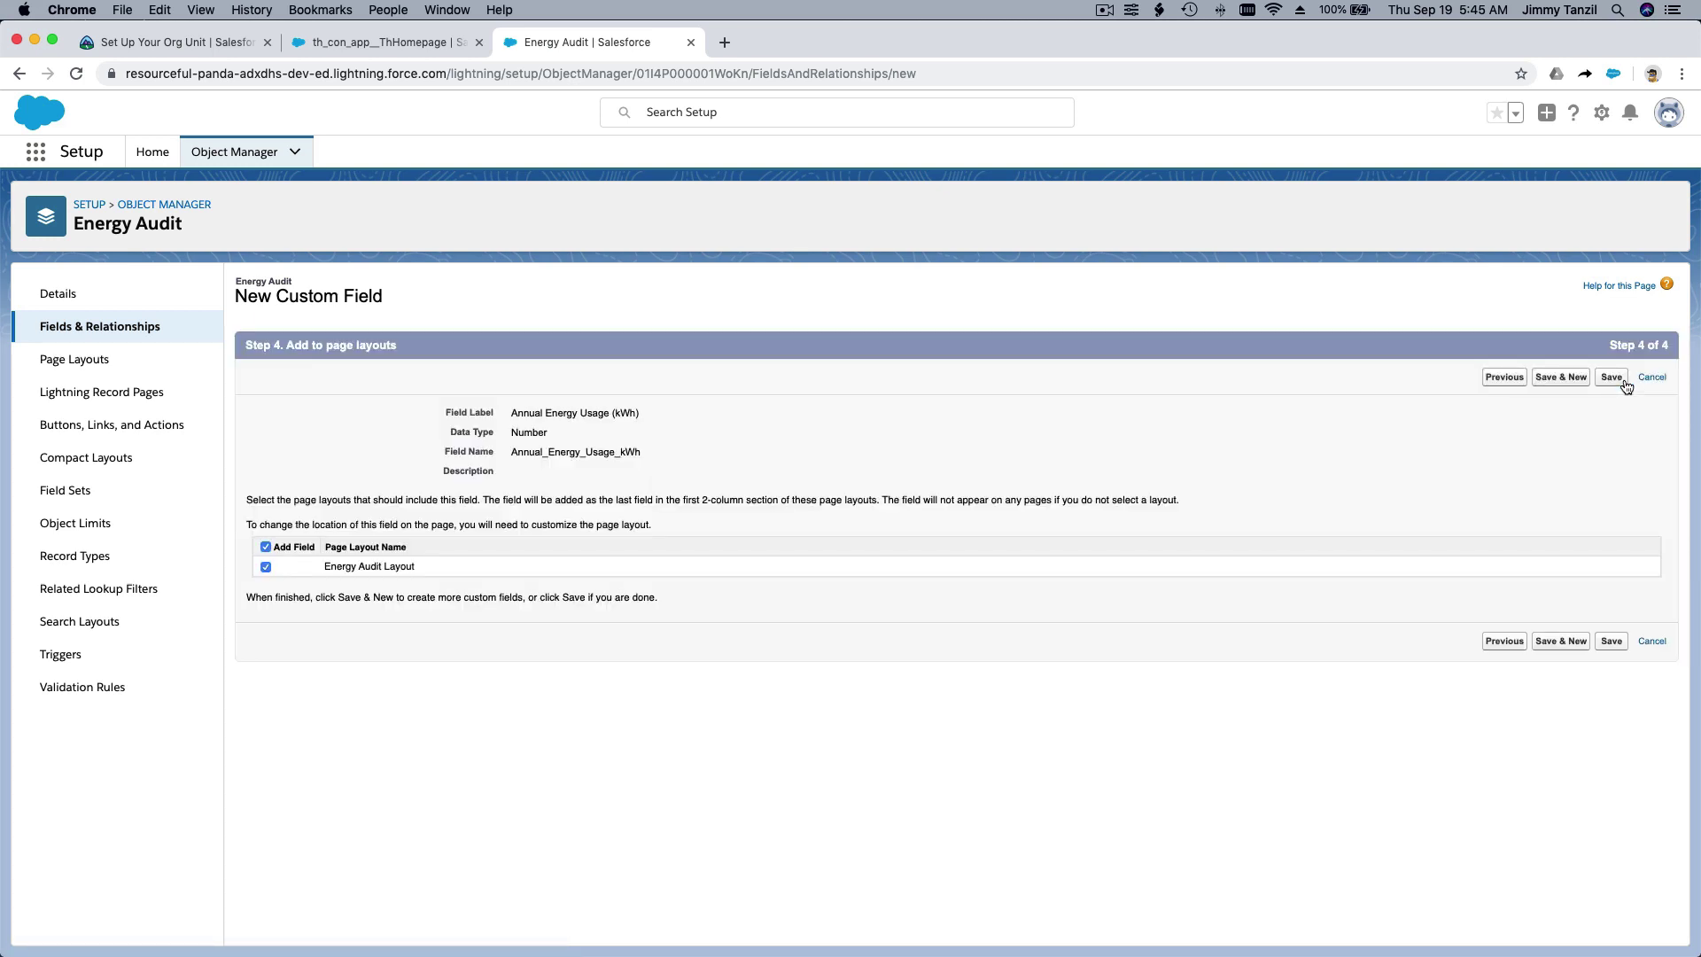
click(1561, 378)
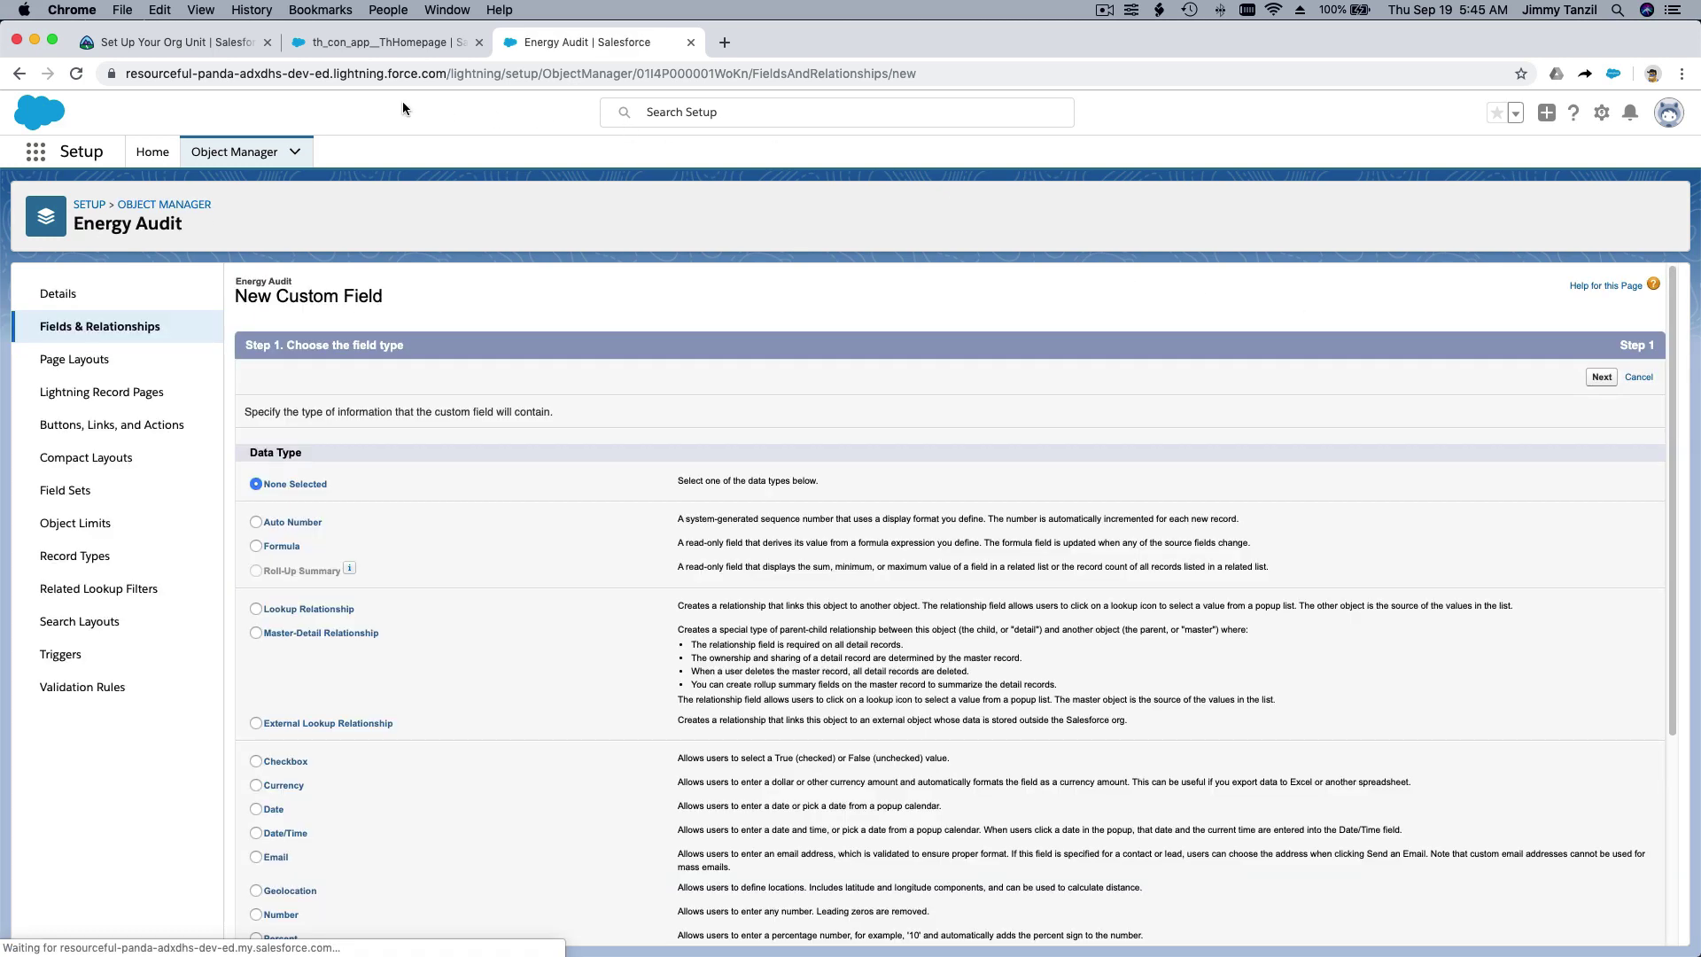
click(210, 41)
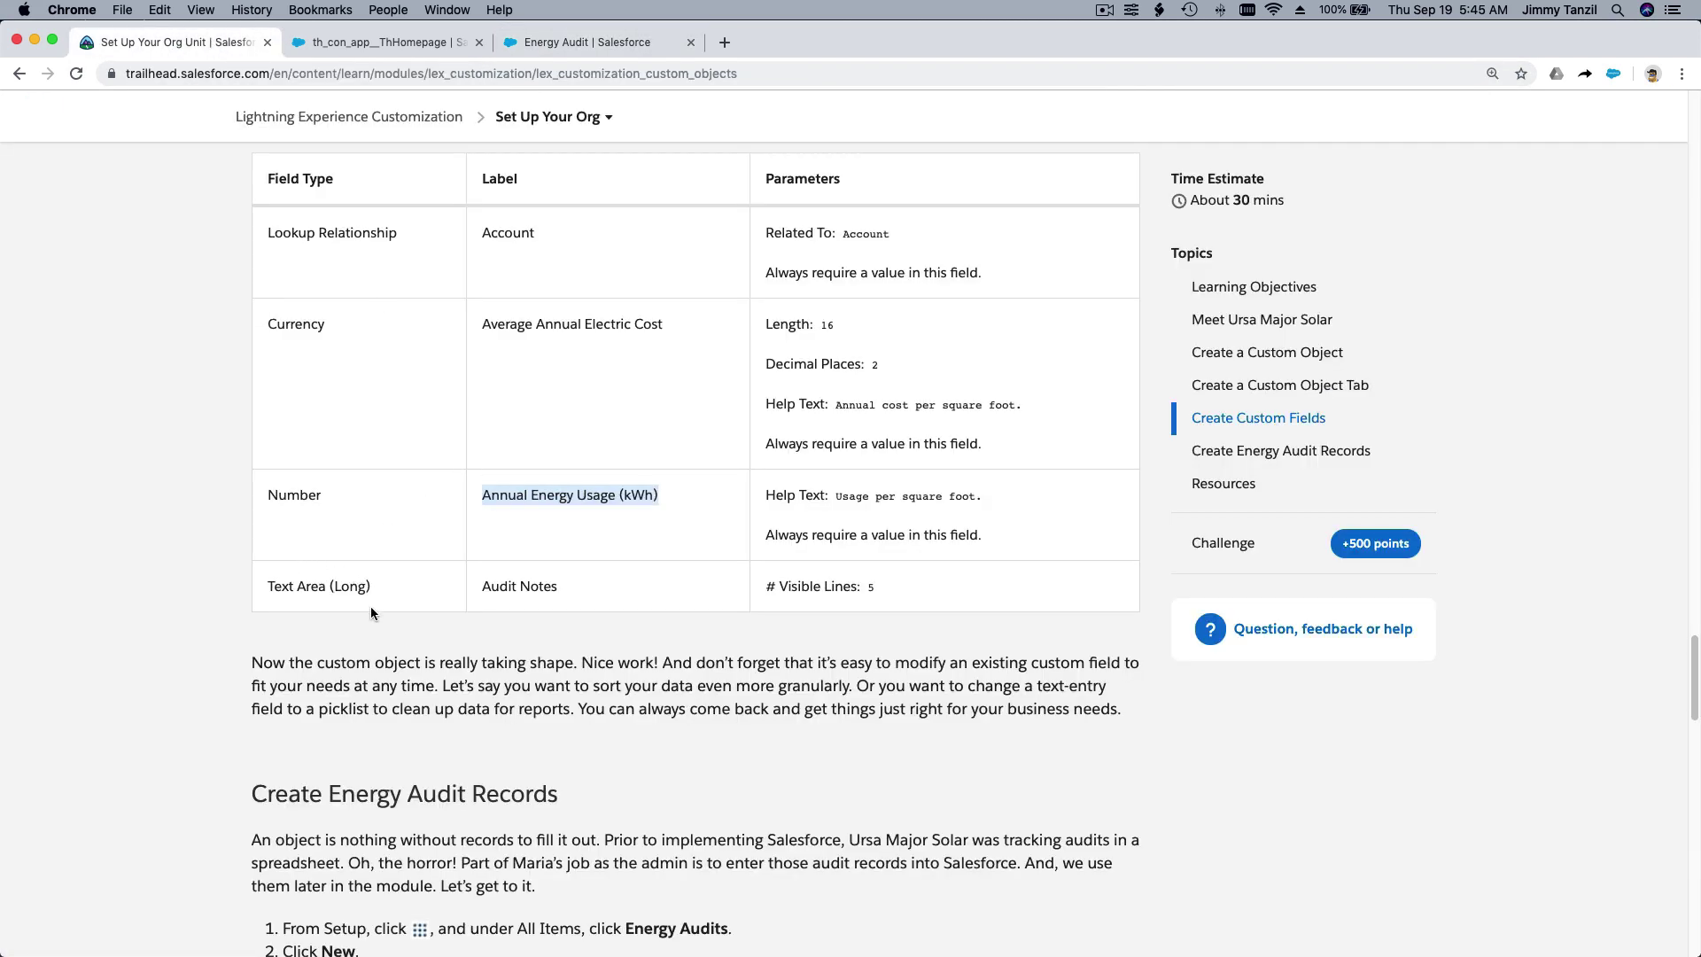
double_click(351, 584)
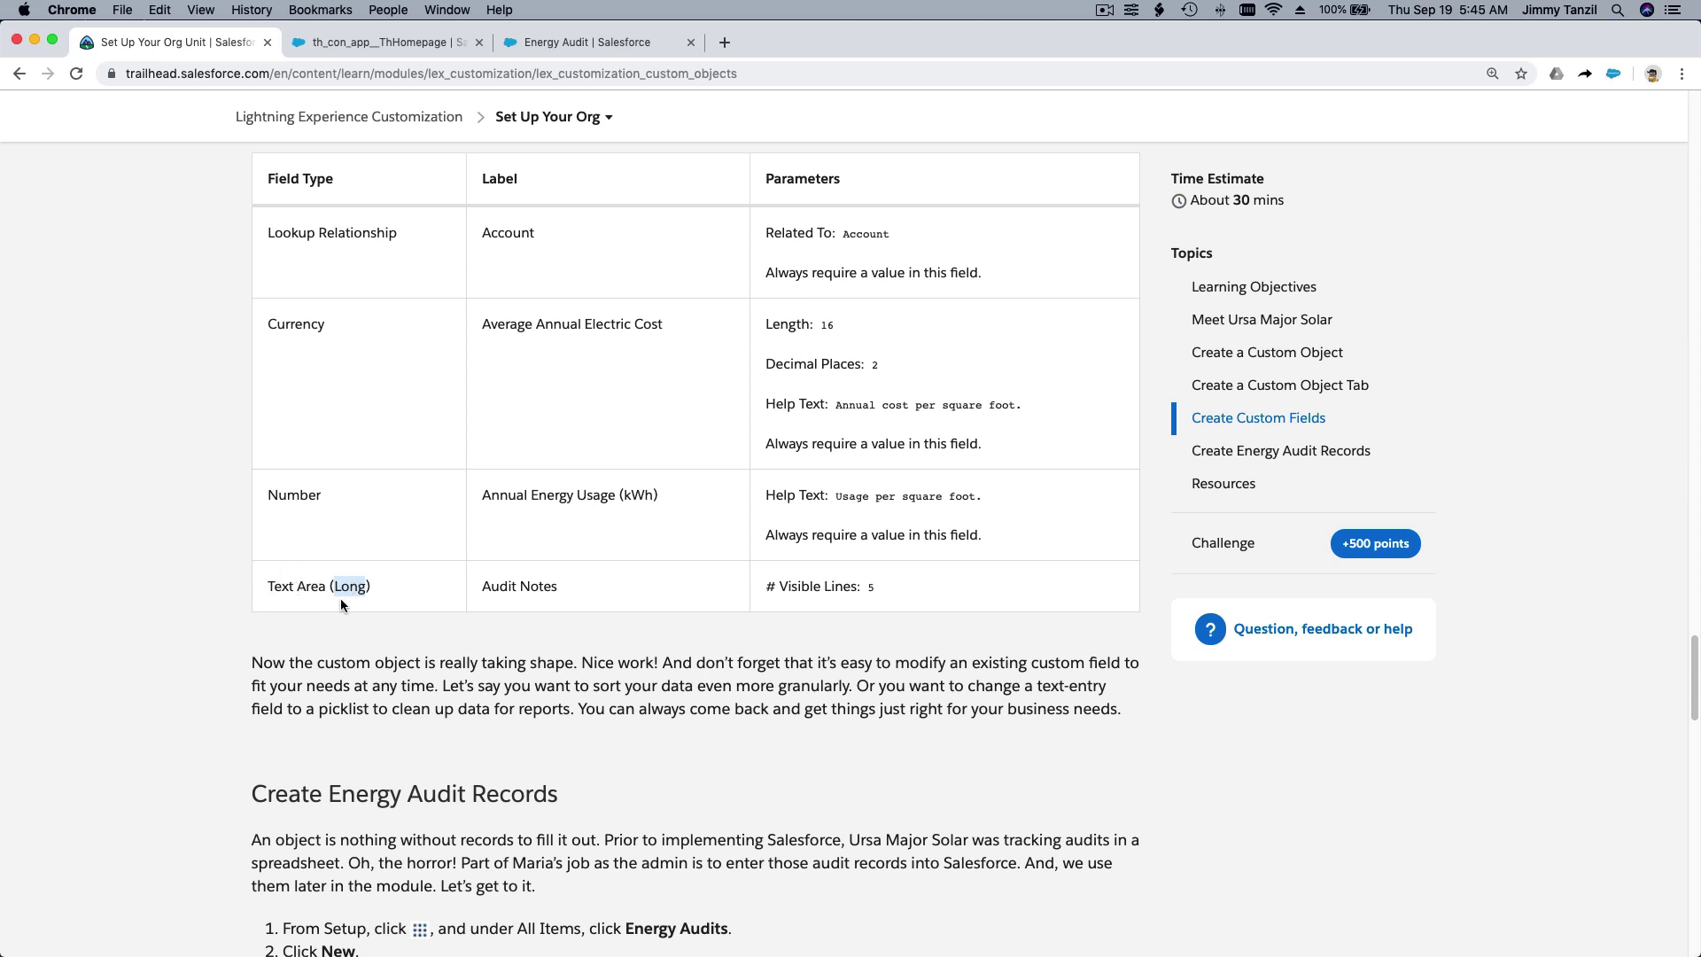
click(507, 591)
drag(482, 589, 561, 591)
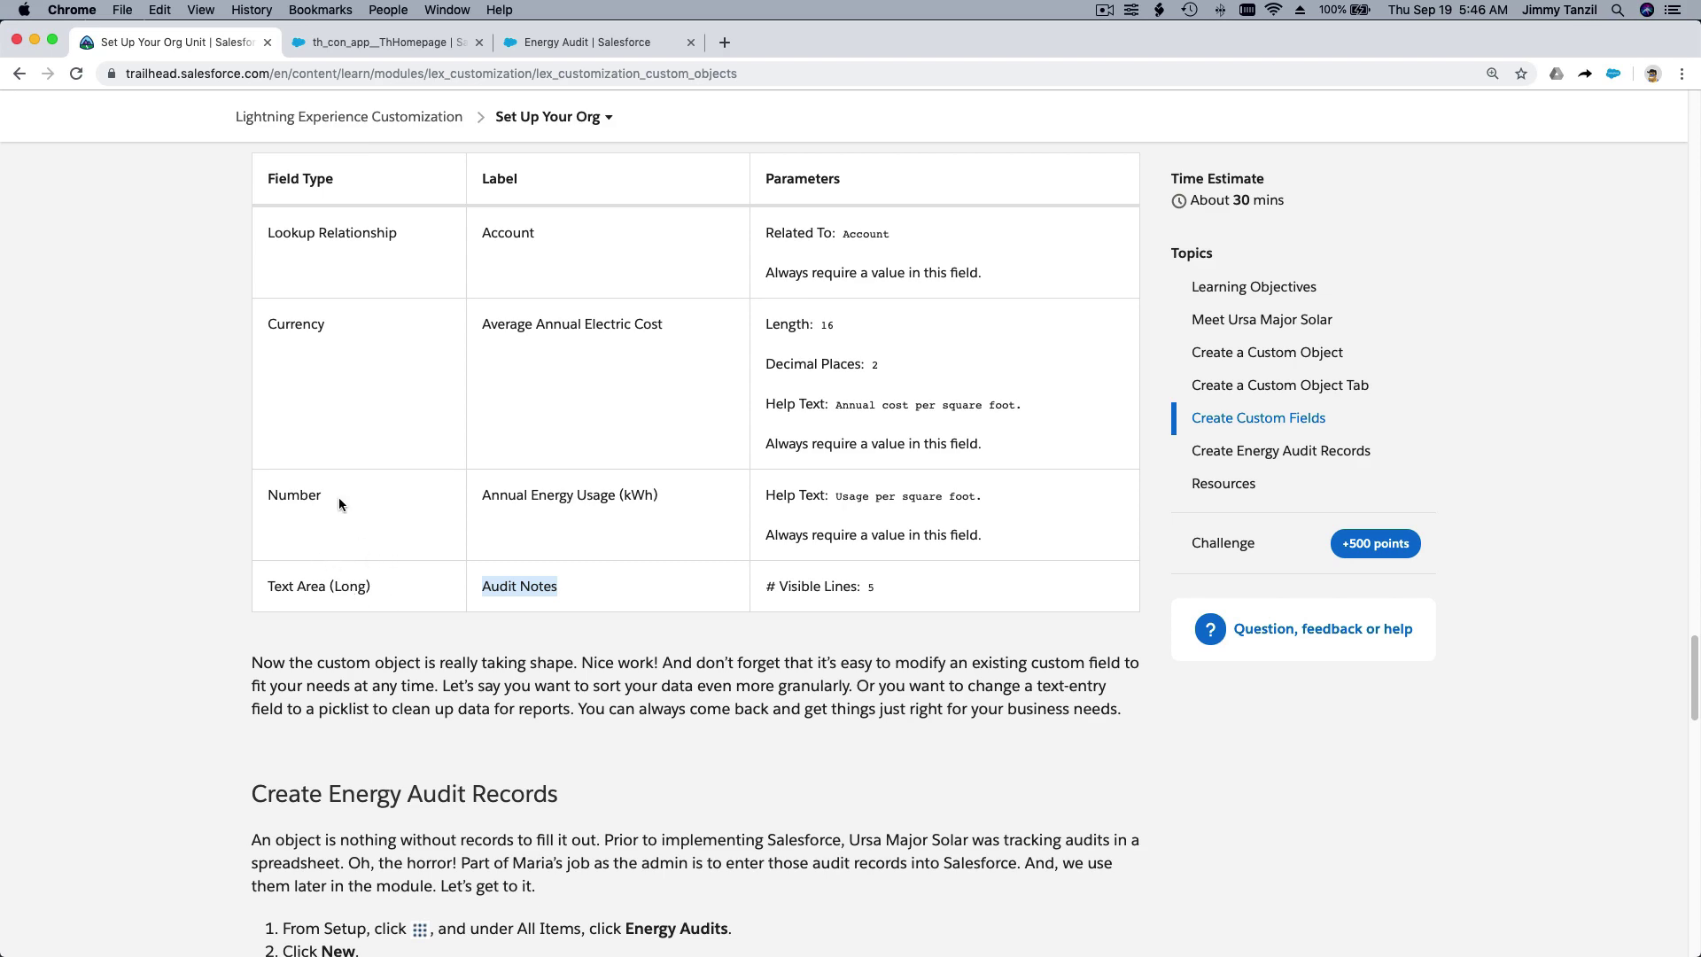
Create a Text Area (Long) field labelled 'Audit Notes' with 5 visible lines
click(520, 53)
scroll(519, 519, down, 3)
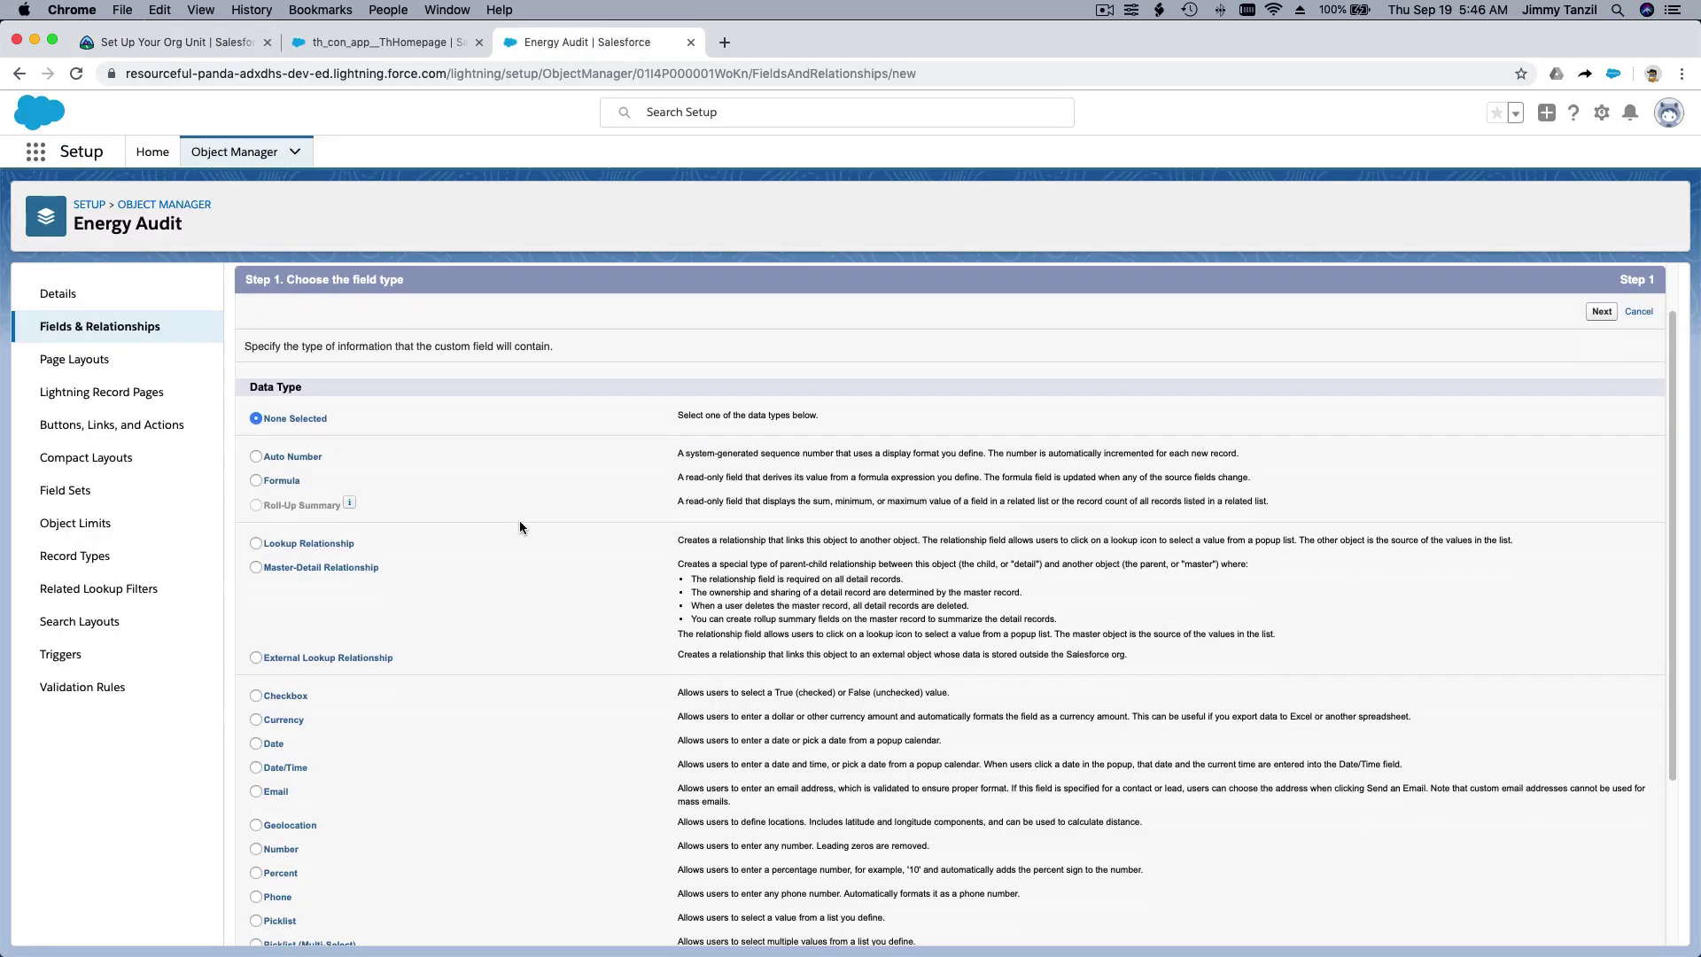
scroll(519, 527, down, 2)
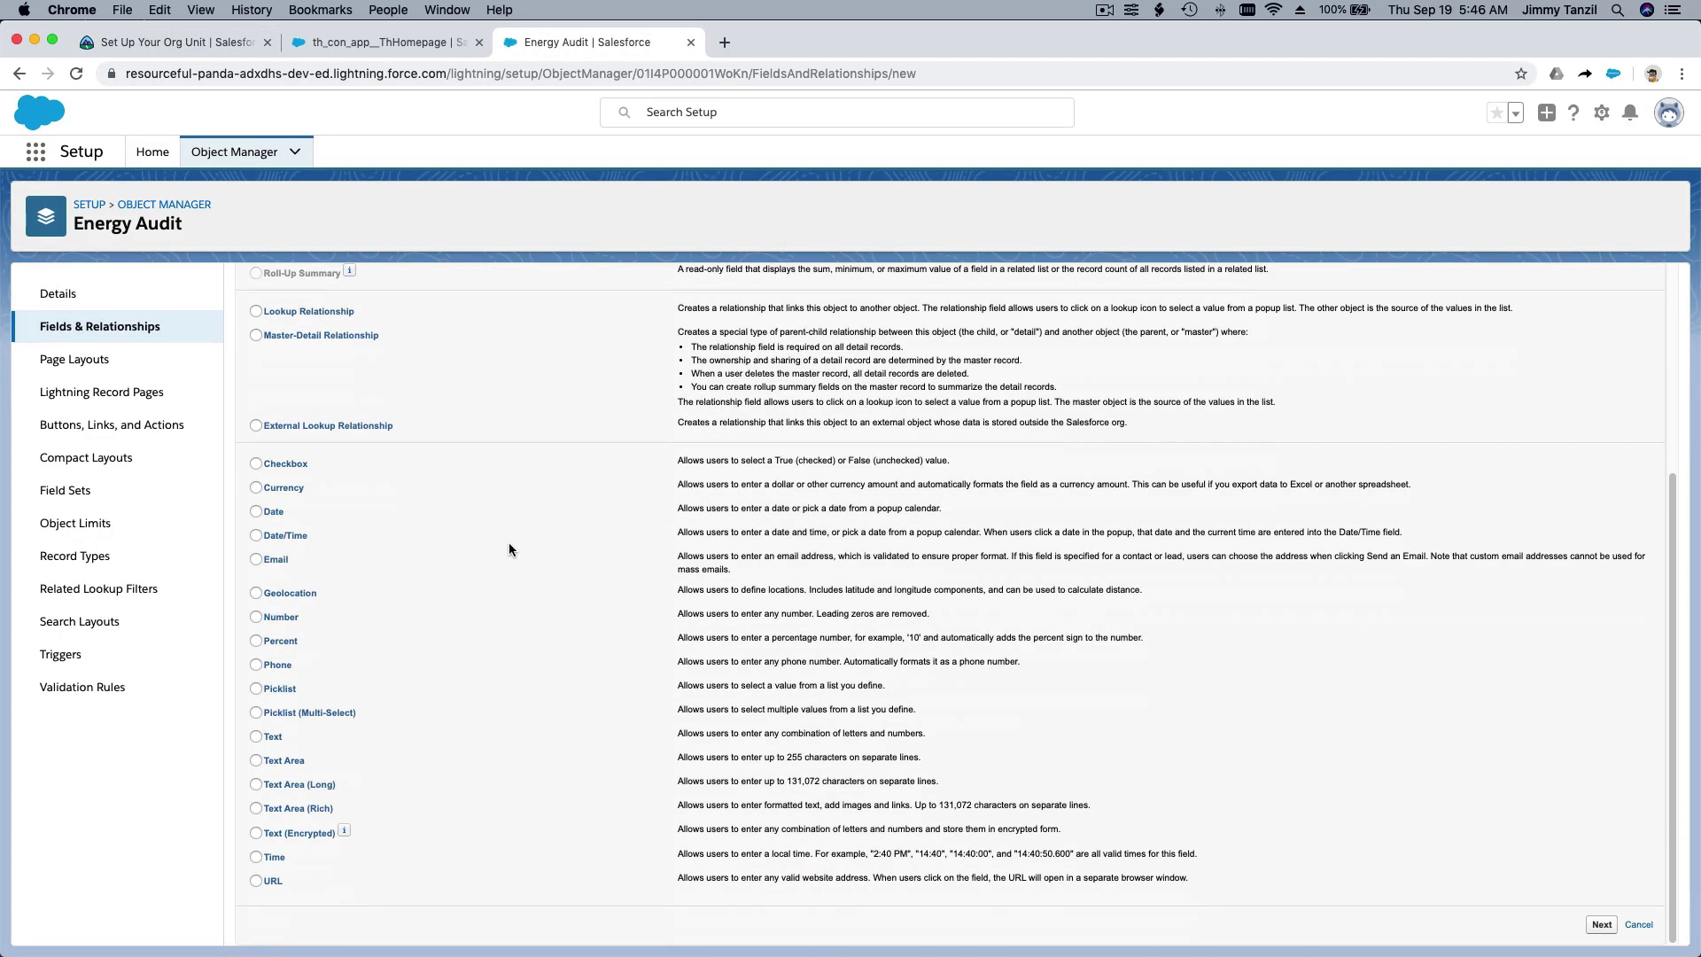
click(326, 785)
click(1600, 924)
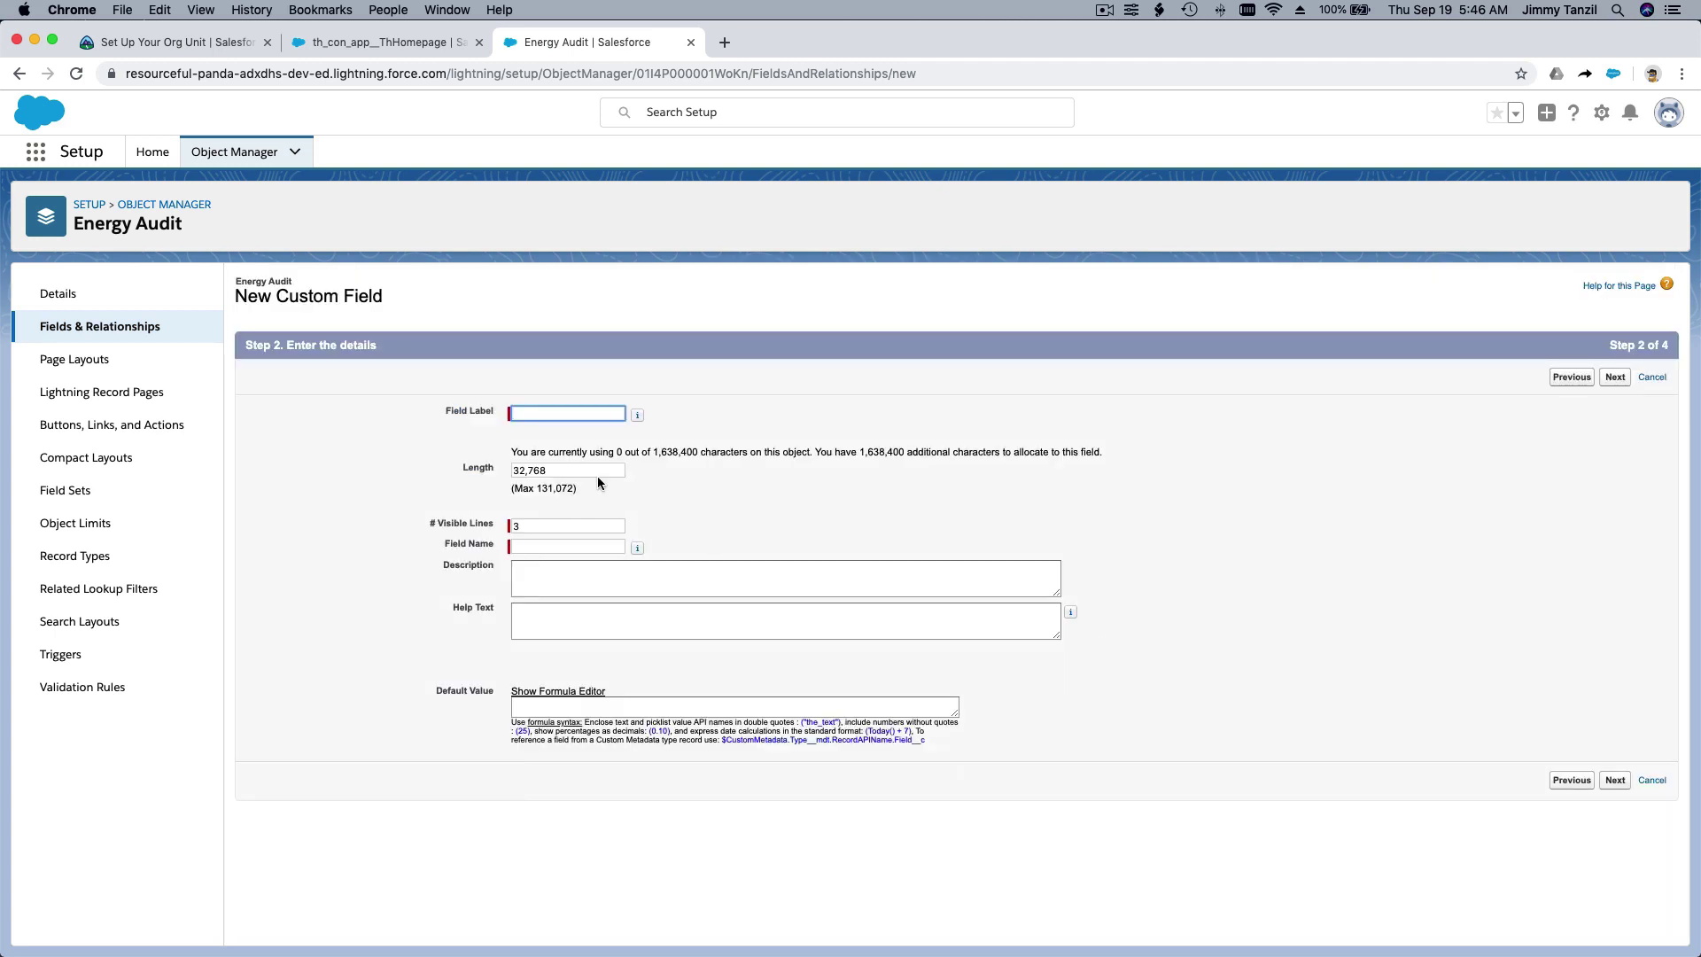
text(Audit Notes)
double_click(553, 525)
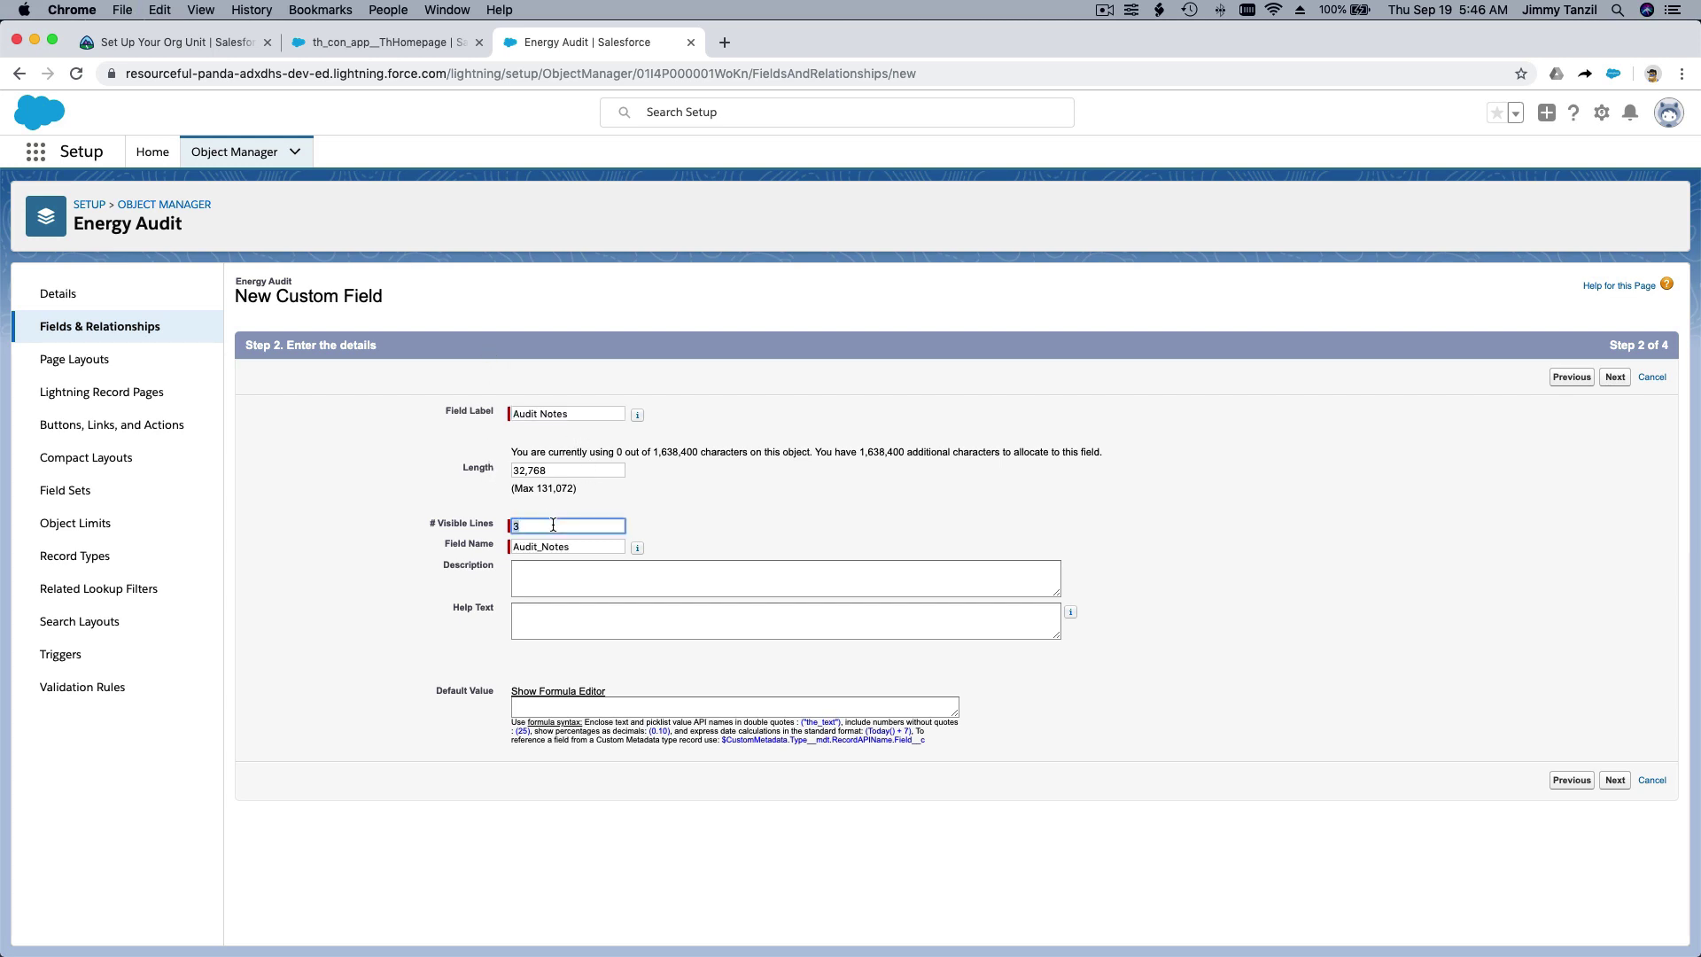
text(5)
Resize the Description box and add blank lines to the field description
click(673, 568)
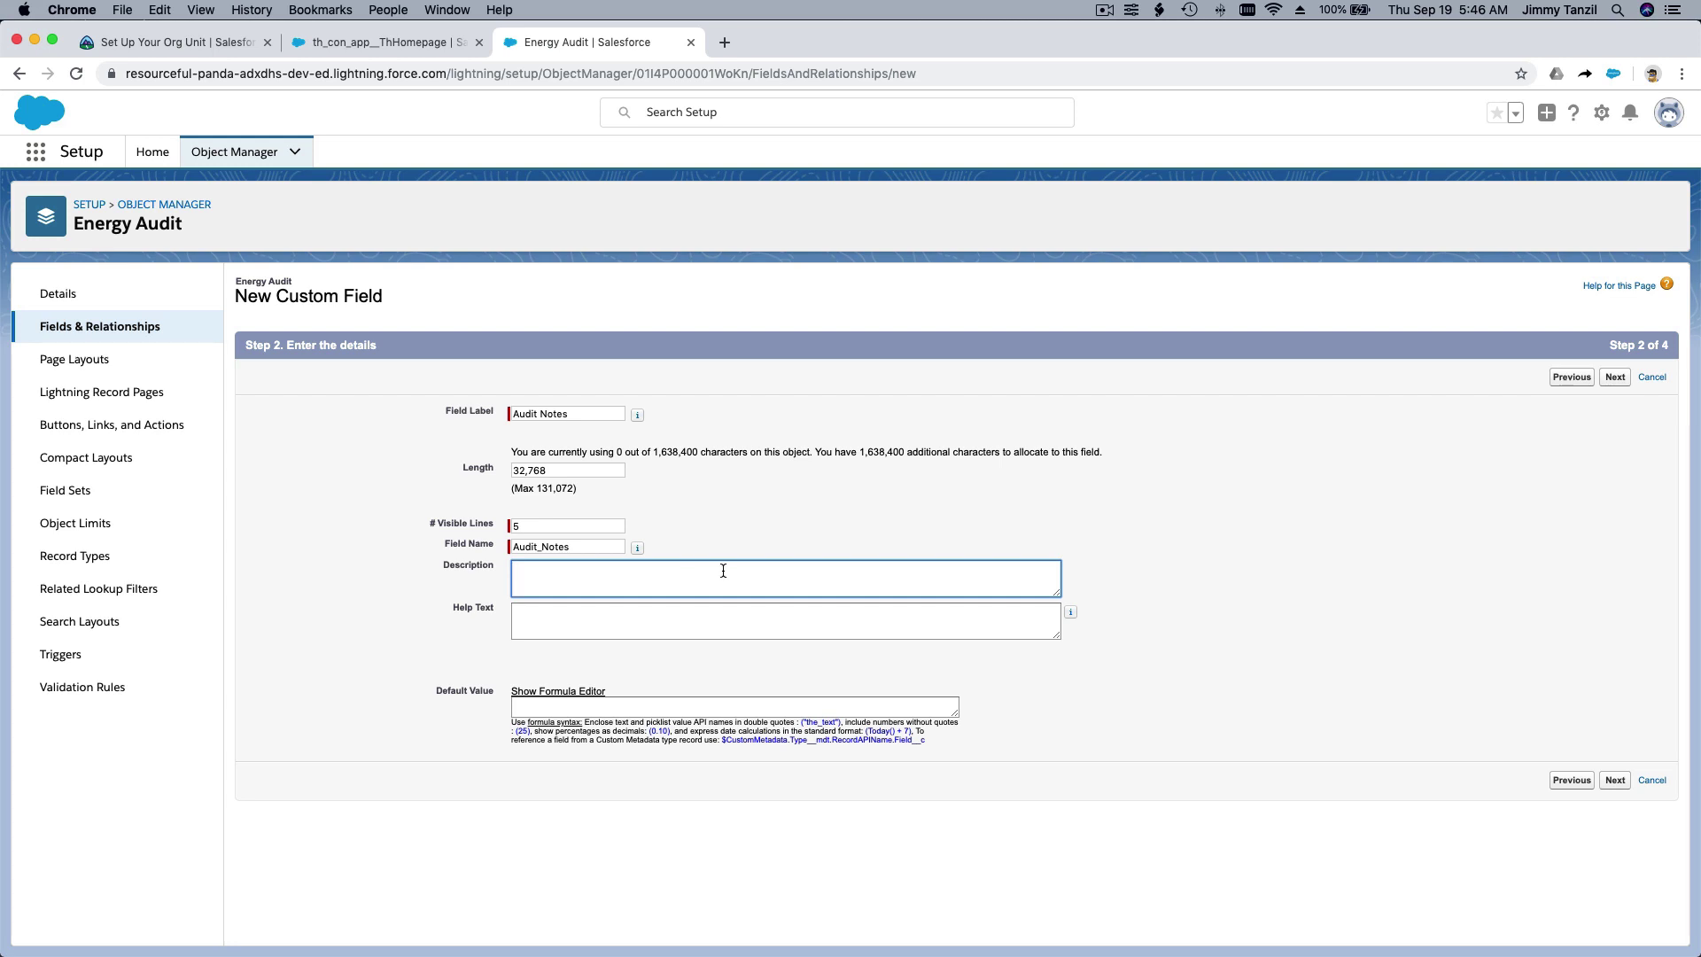
click(1060, 598)
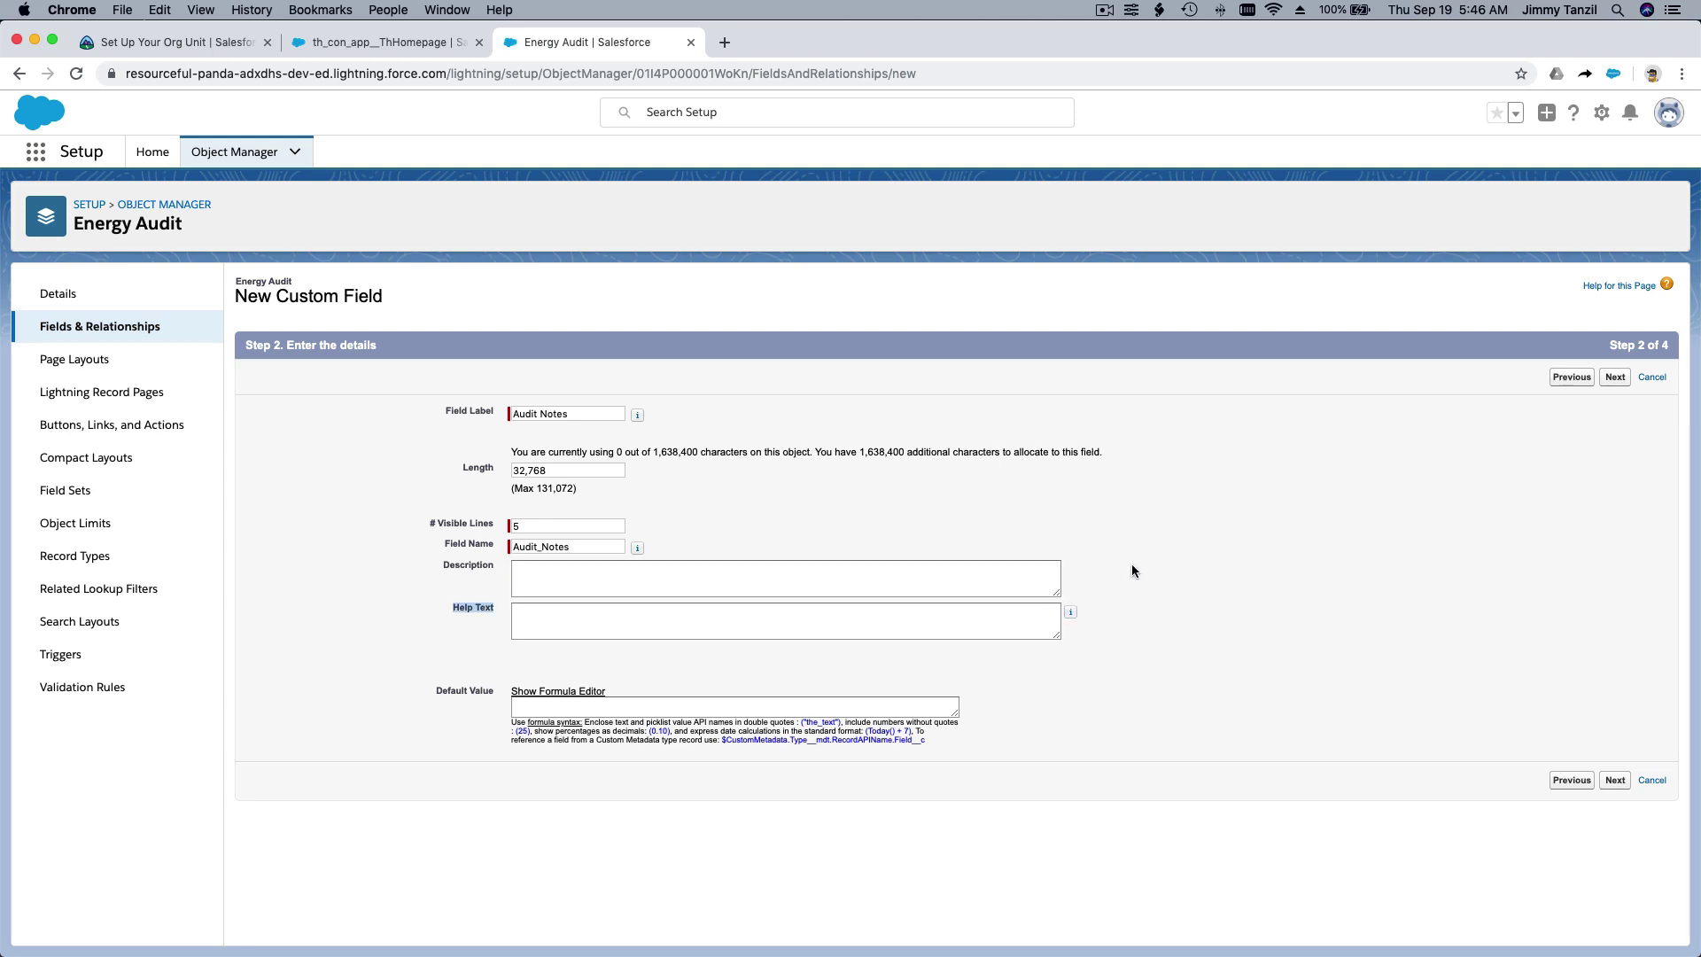
drag(1053, 593, 1056, 620)
click(1016, 573)
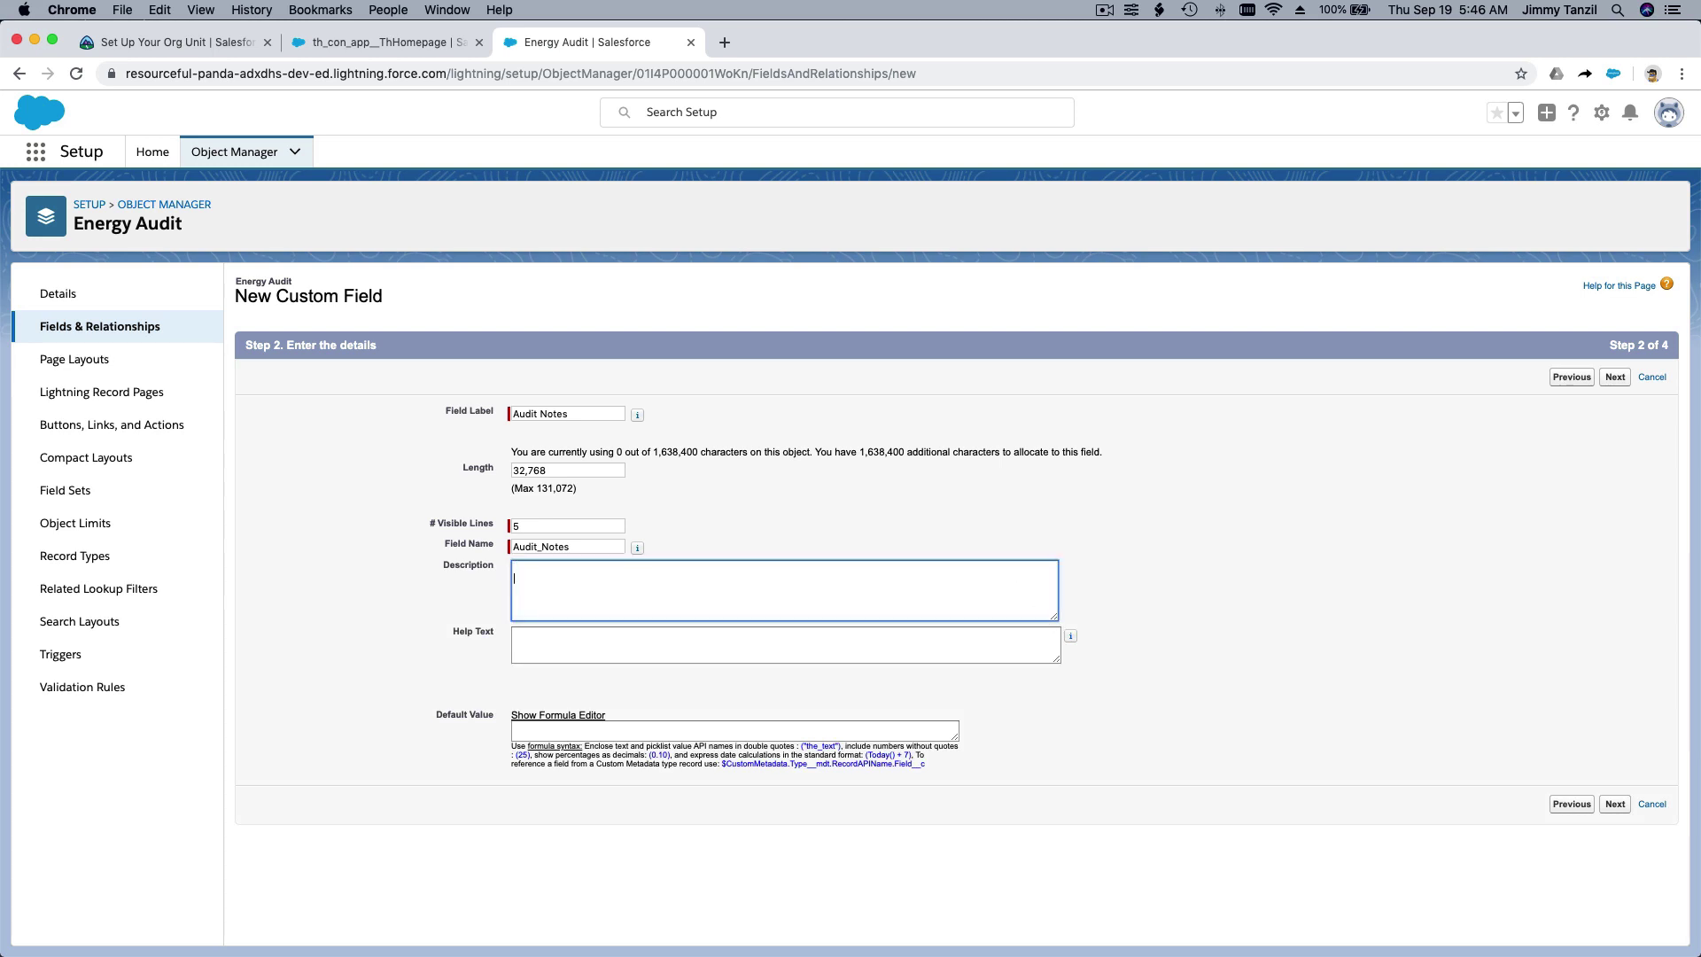
key(Return)
key(Return)
key(Return)
key(Return)
key(Return)
key(Return)
click(858, 666)
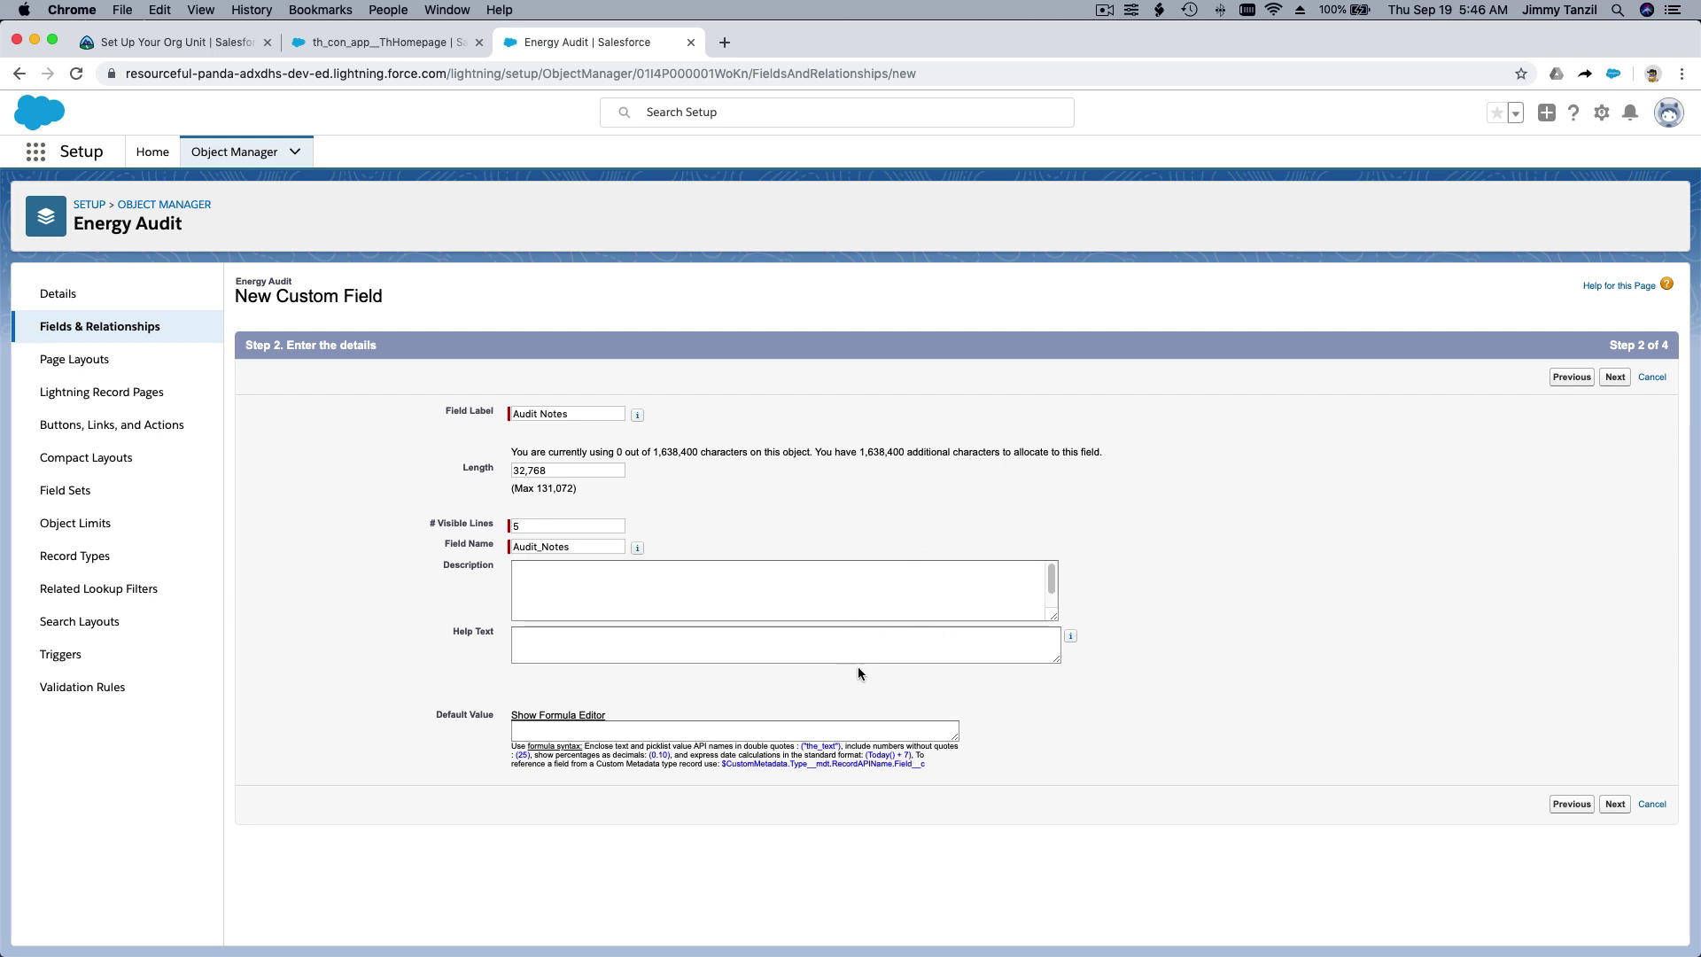
click(850, 653)
click(830, 597)
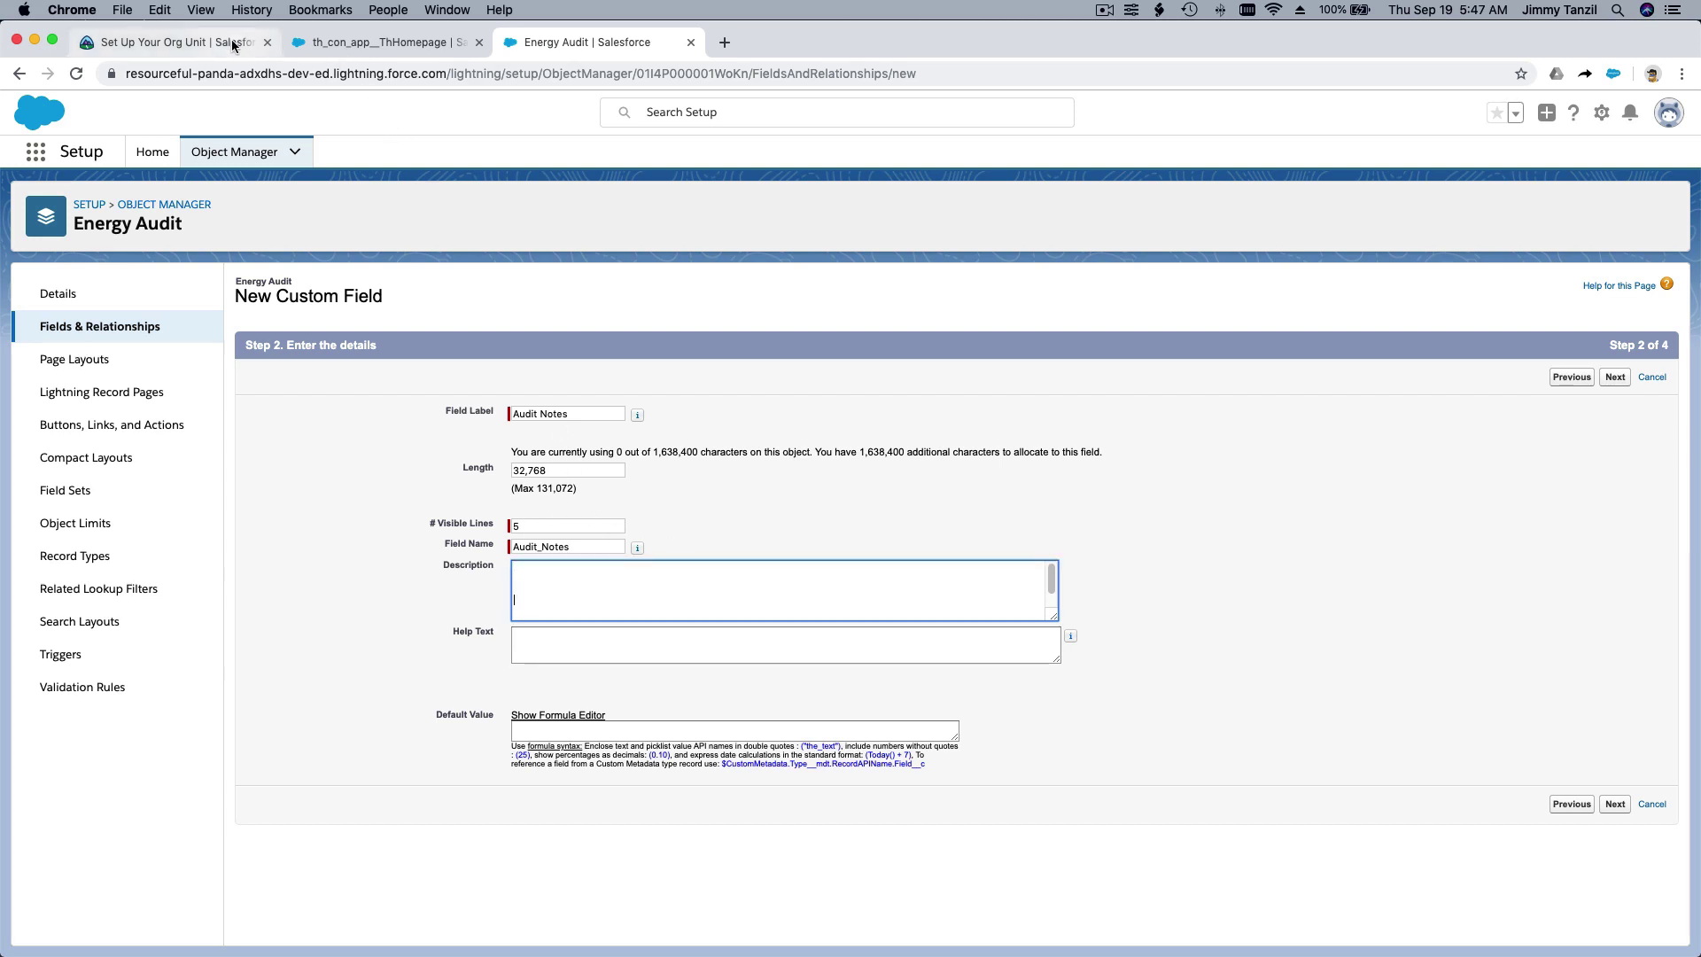
click(177, 41)
scroll(639, 448, down, 5)
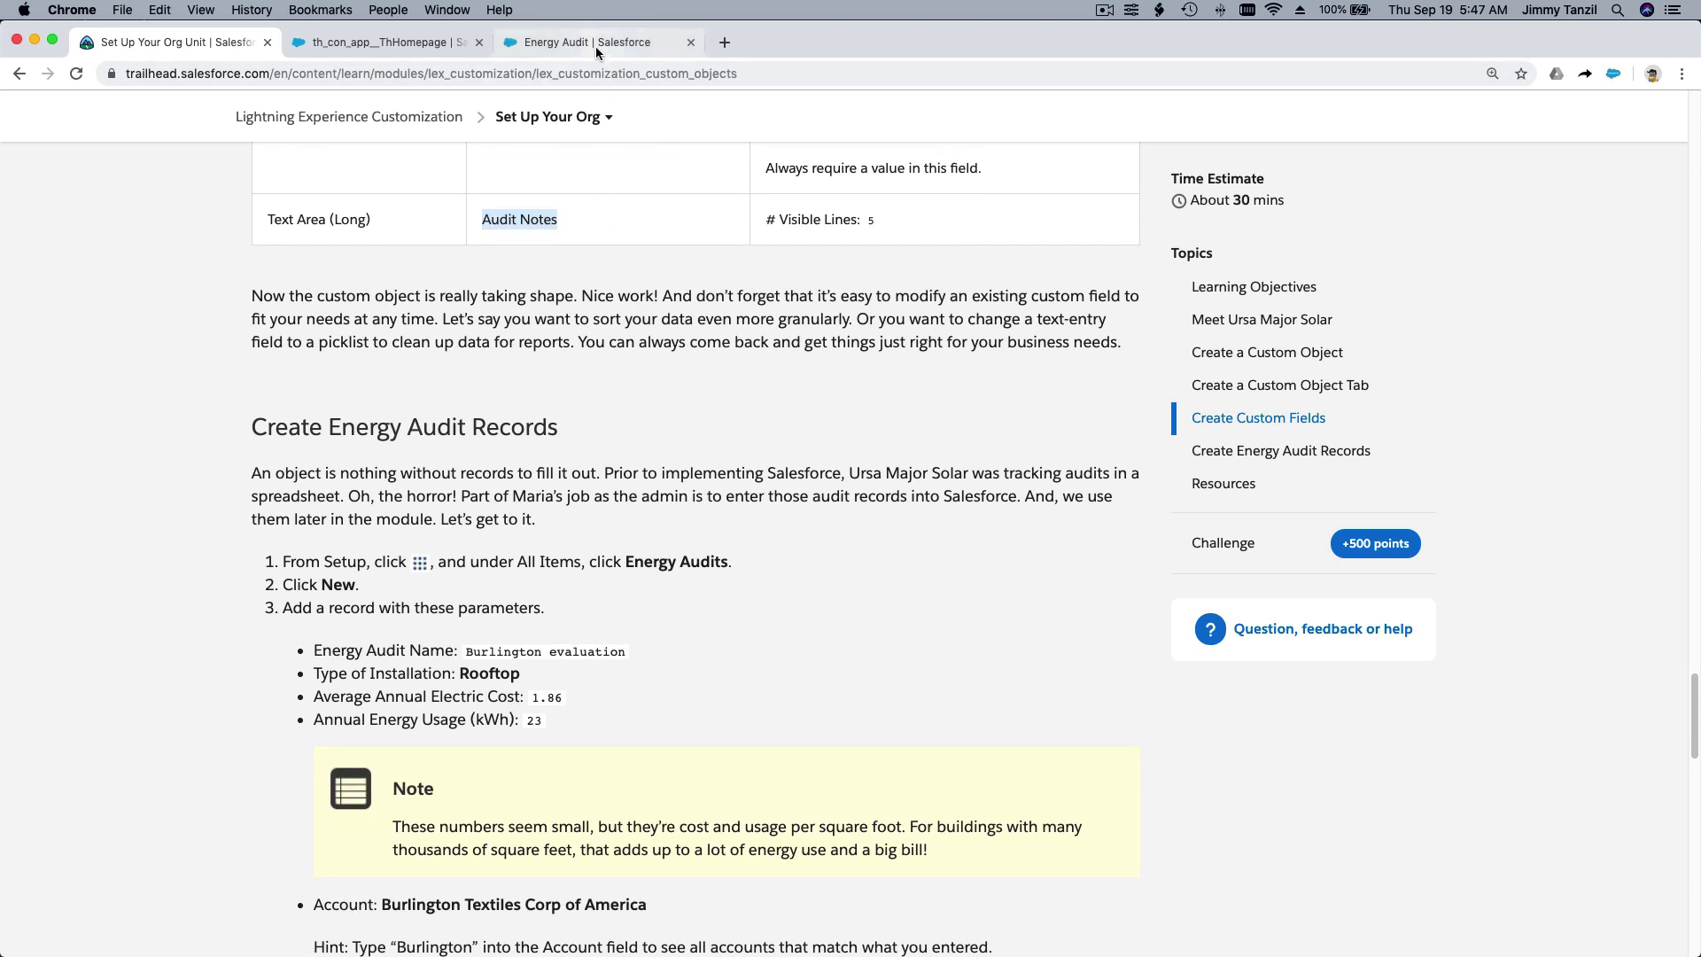
click(595, 46)
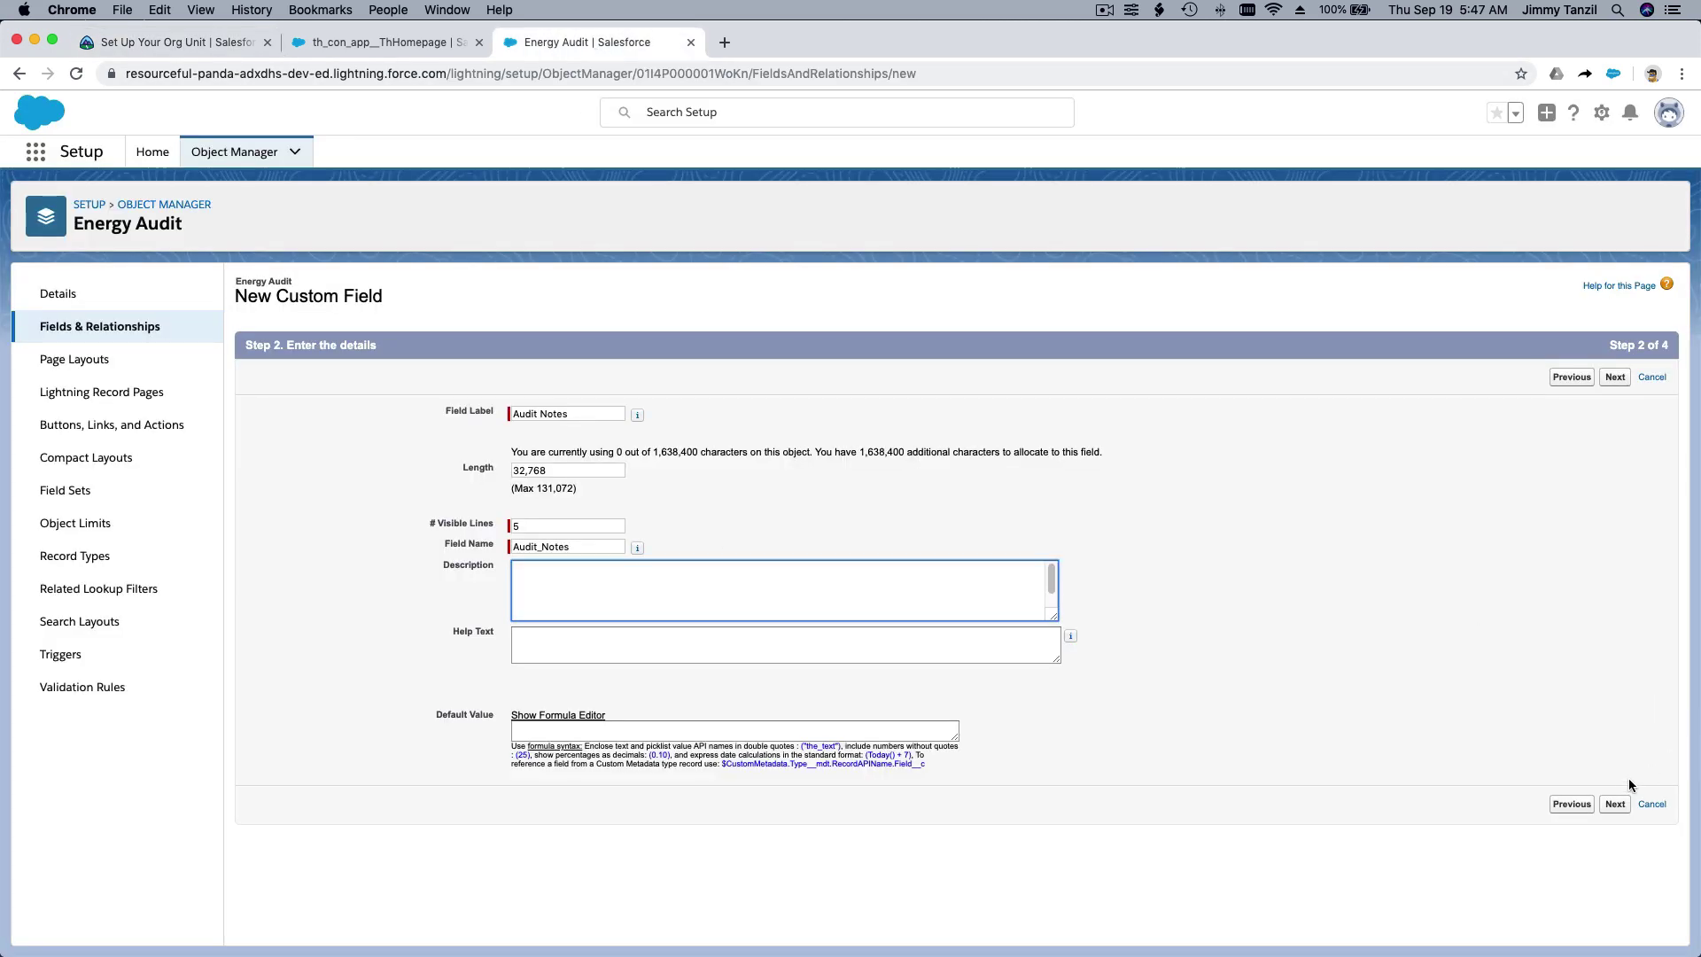
Make Audit Notes visible to every profile, keep the page layout, and save
click(1615, 804)
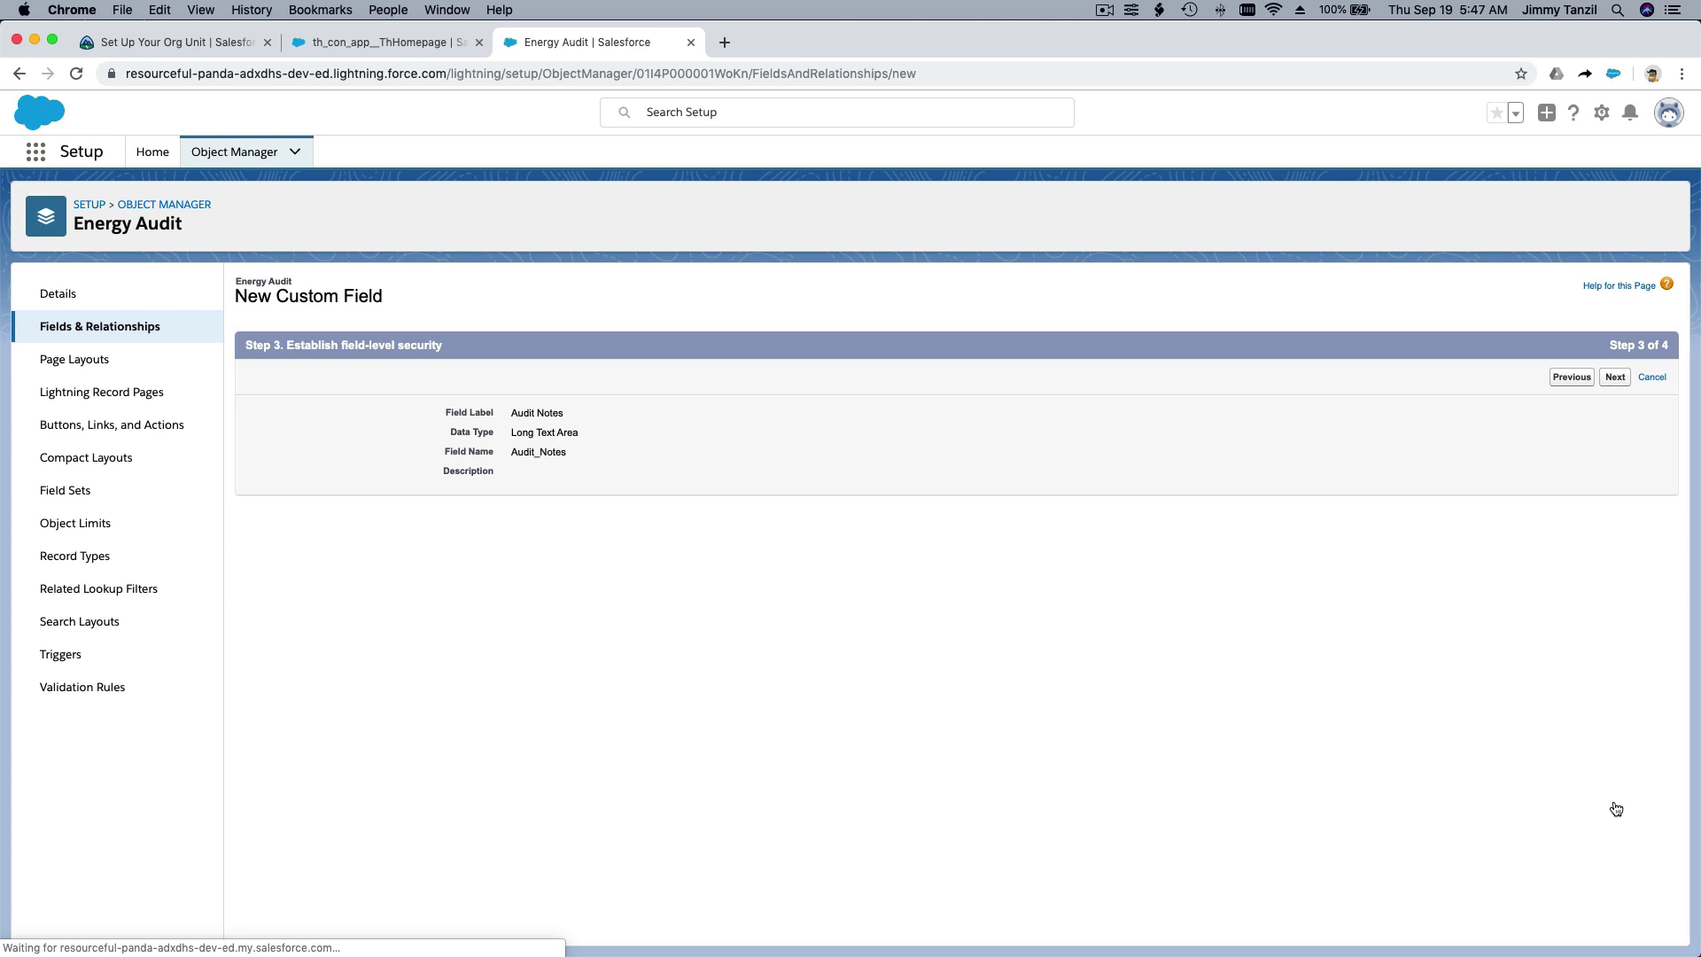
click(1618, 377)
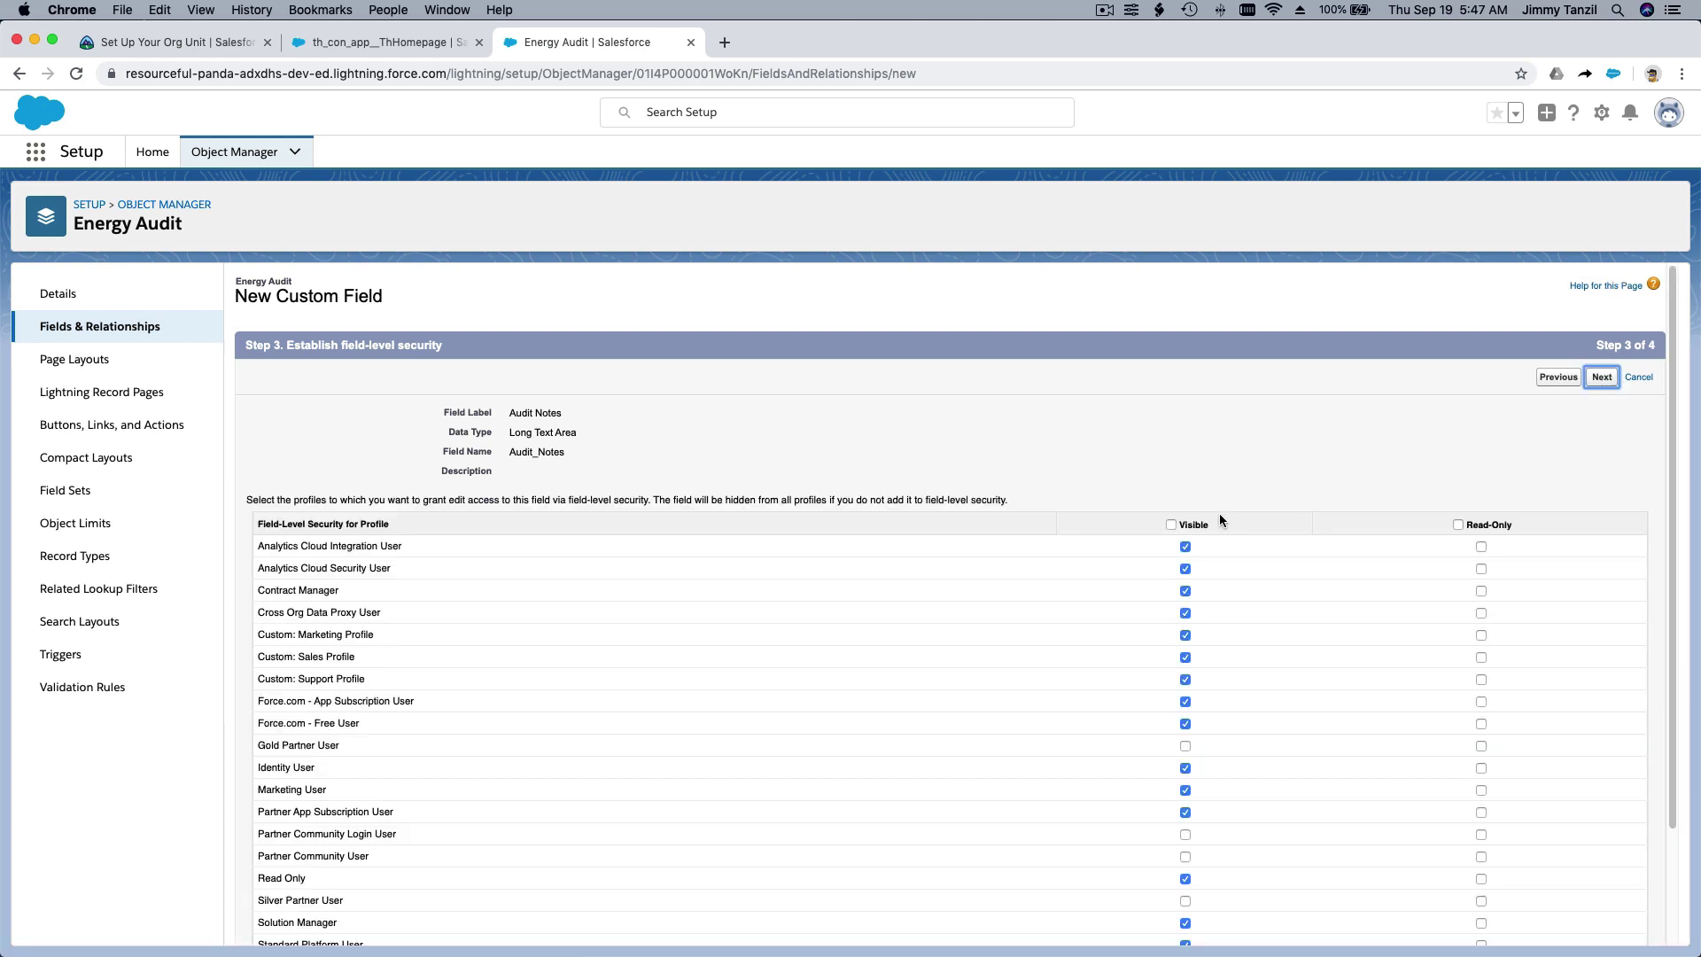
click(1171, 524)
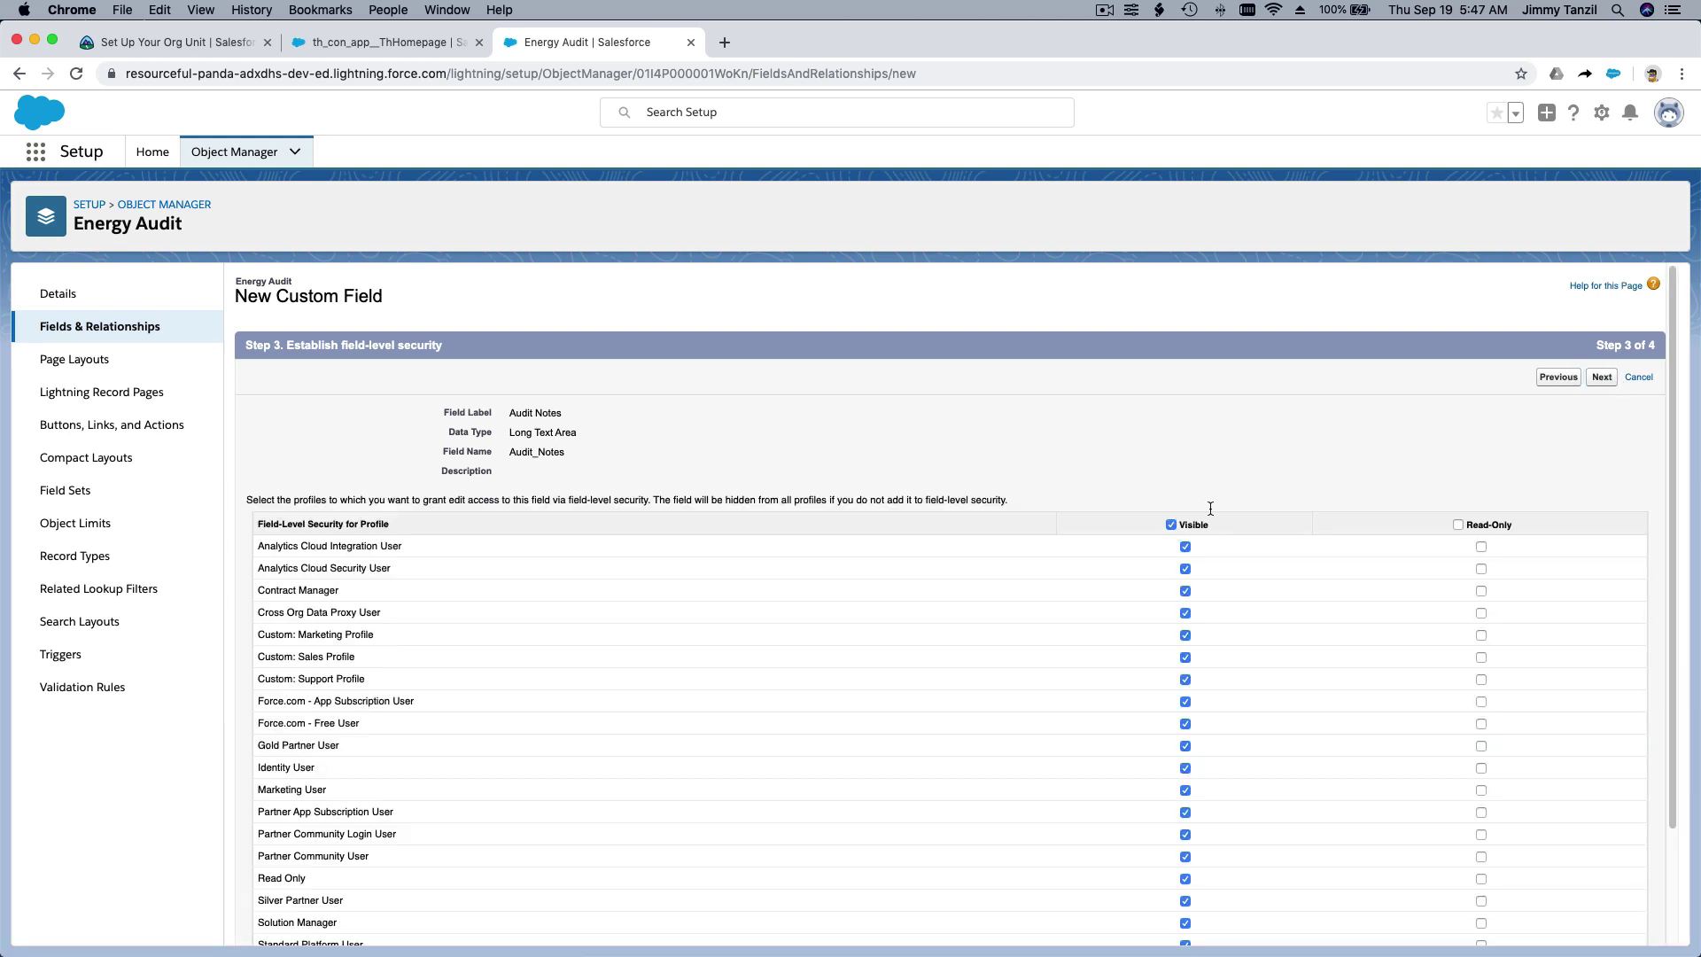
click(1612, 380)
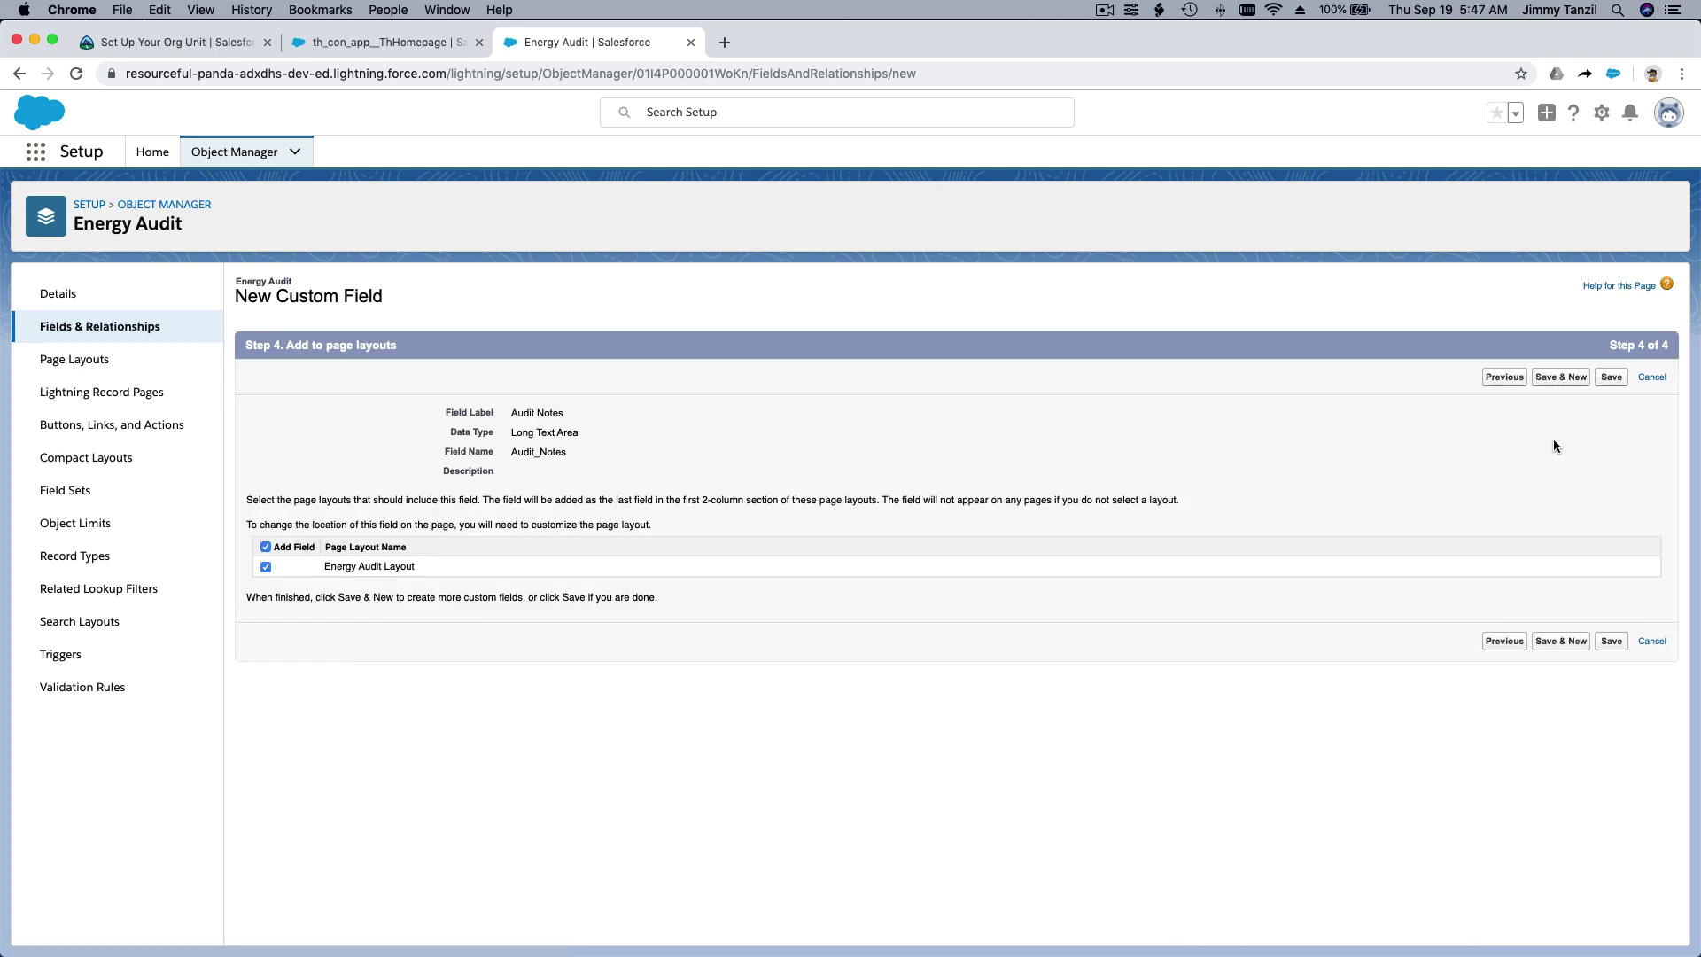
click(1619, 386)
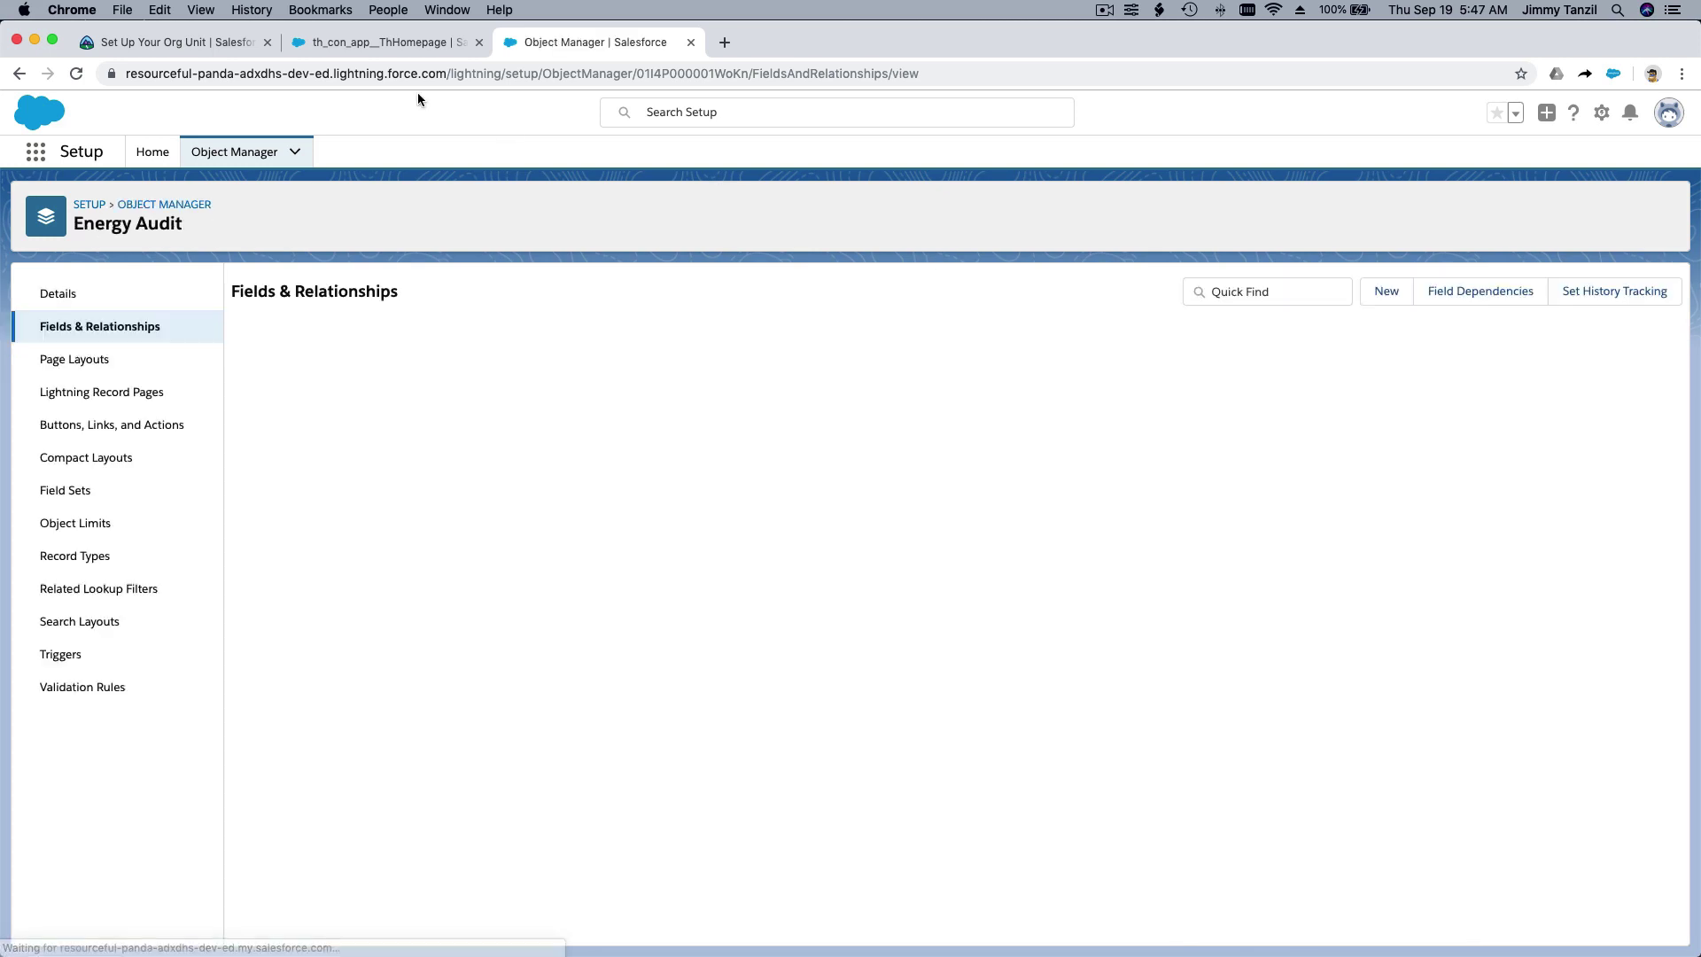
click(173, 45)
scroll(593, 517, down, 3)
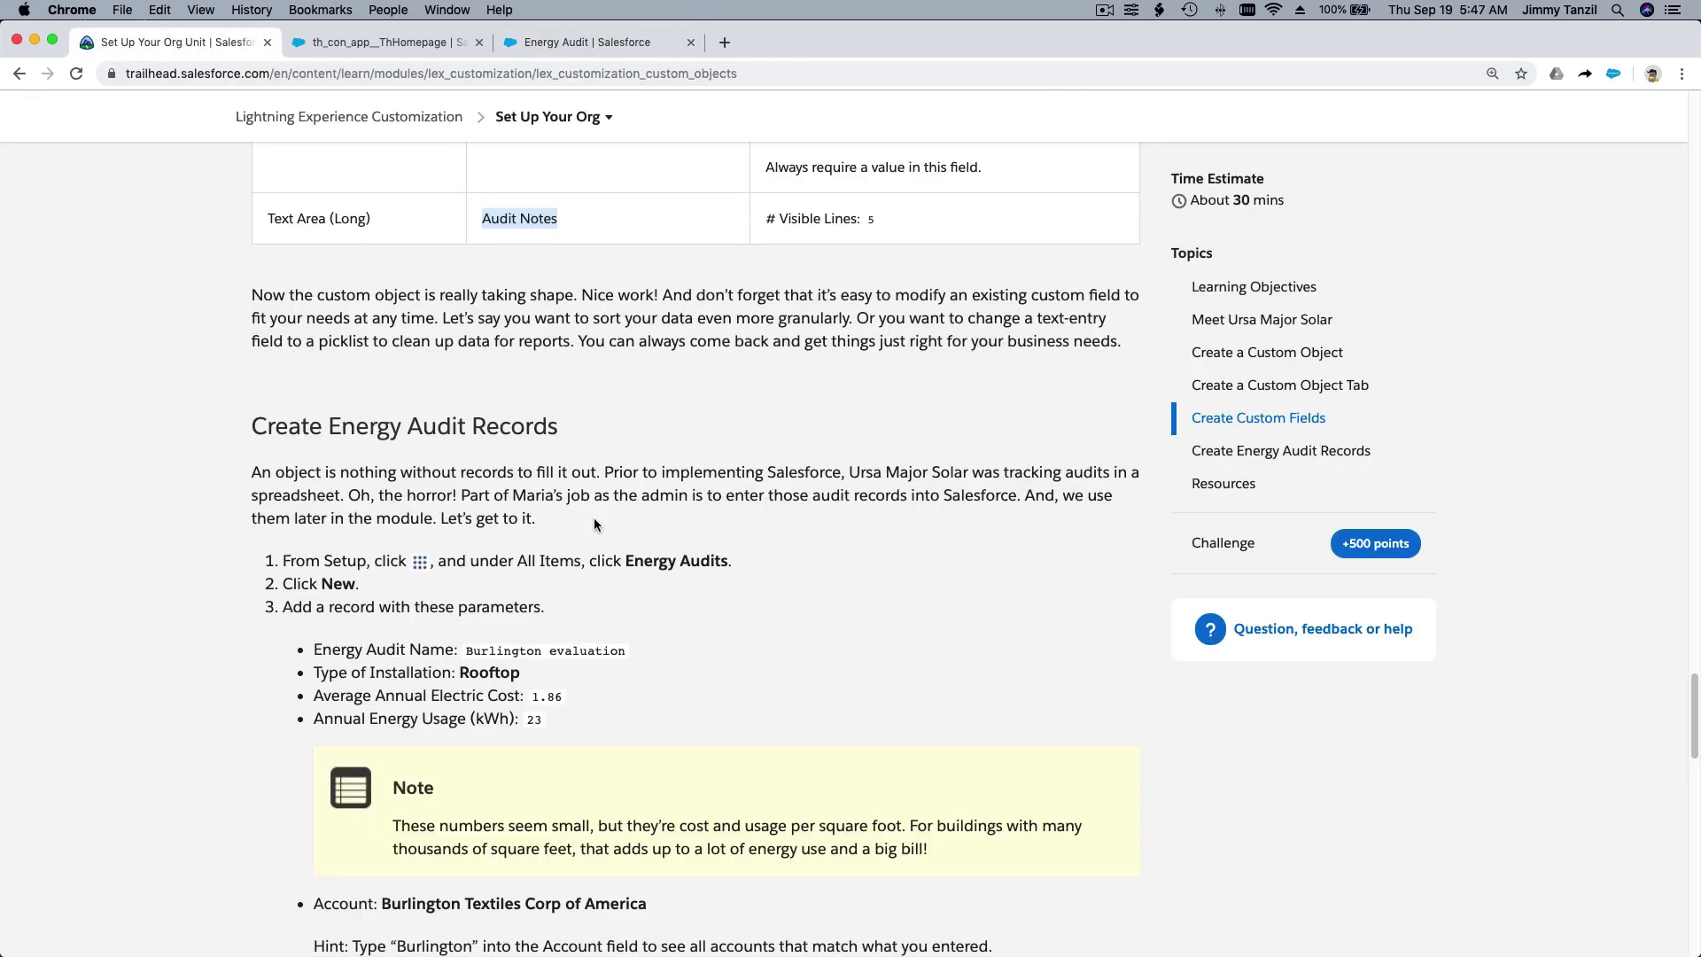
scroll(594, 517, up, 3)
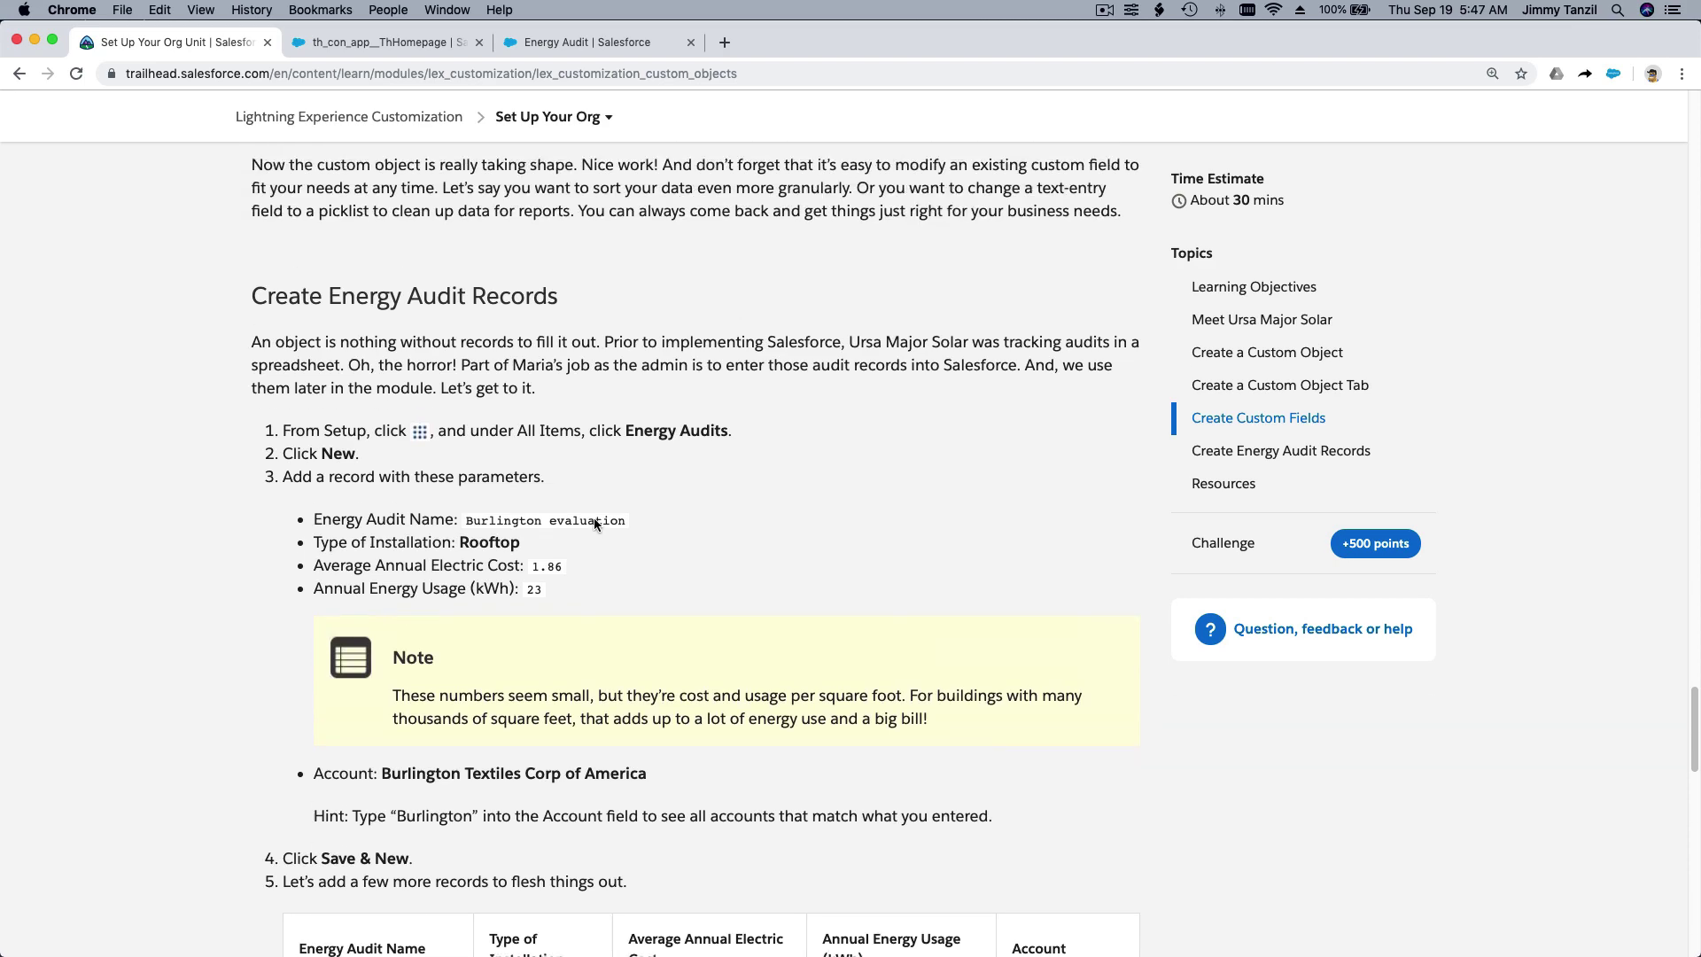
scroll(594, 519, down, 4)
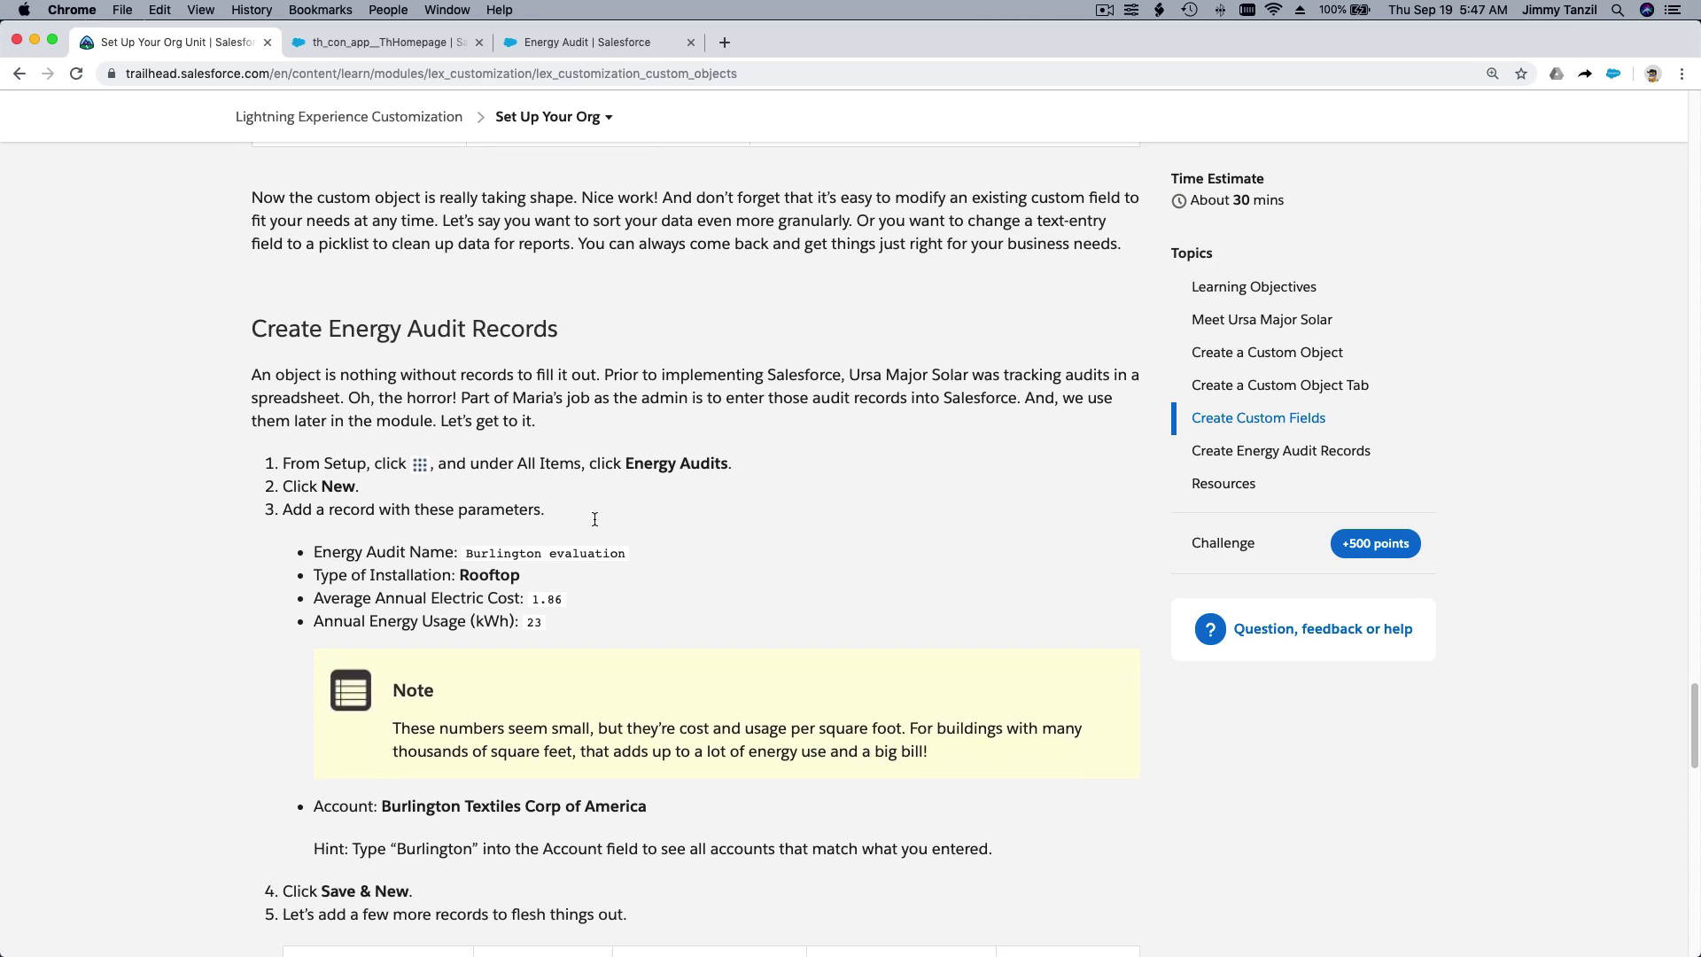
scroll(594, 519, down, 1)
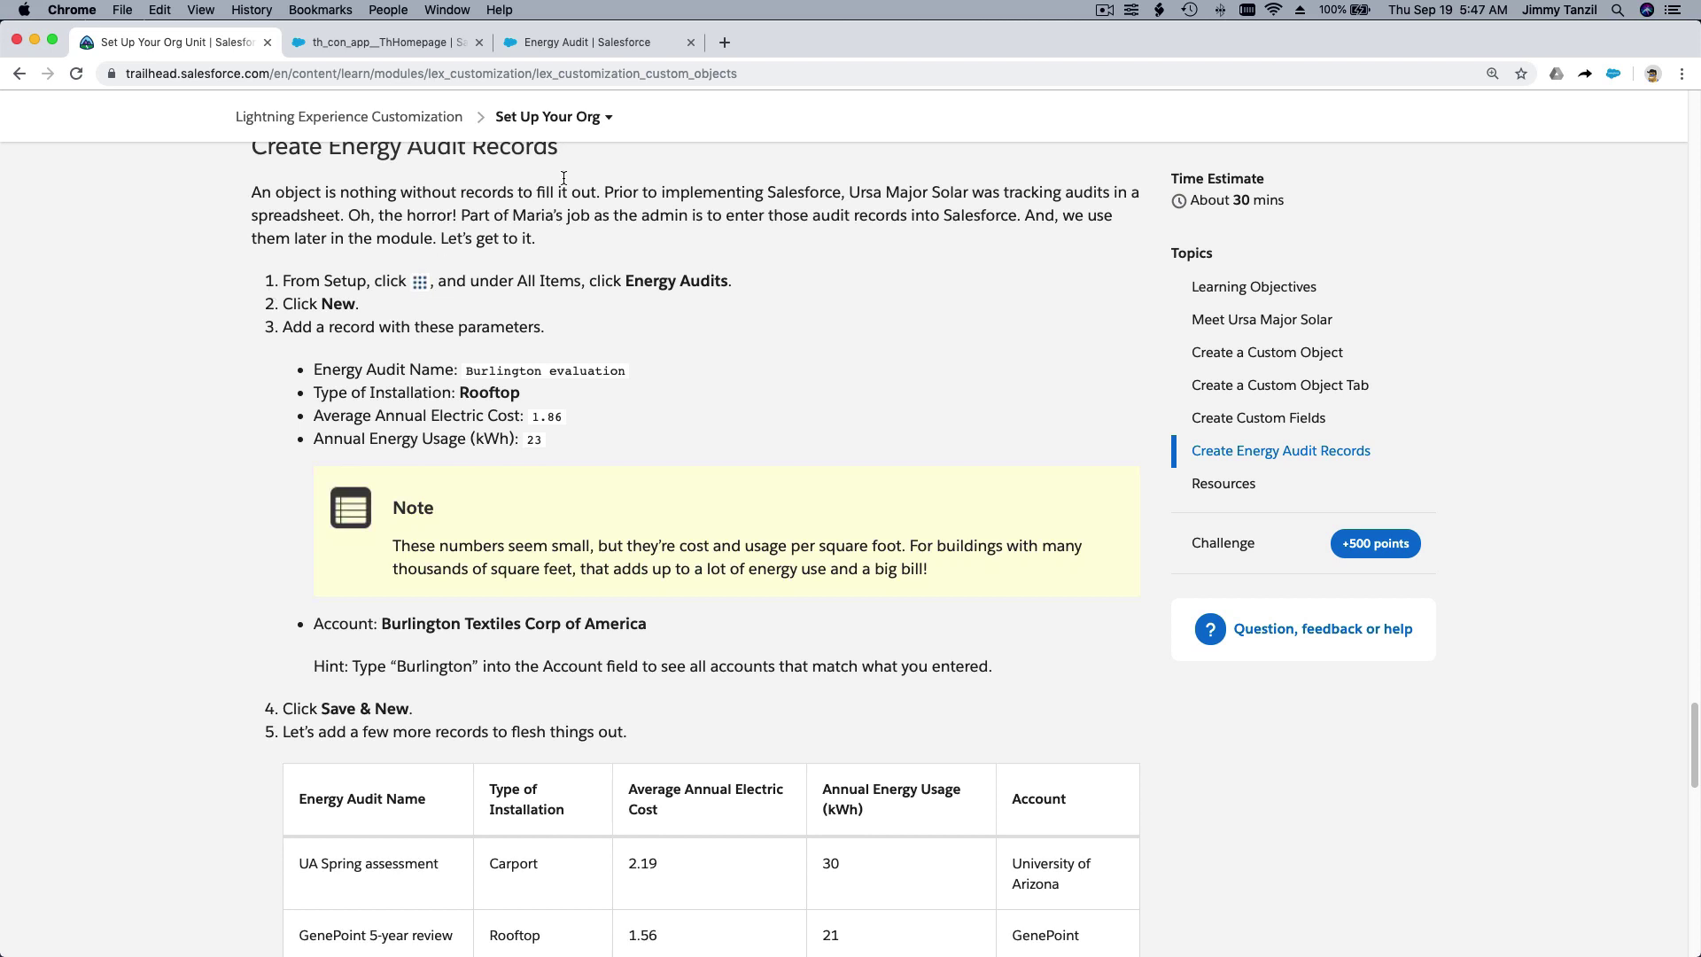
click(565, 40)
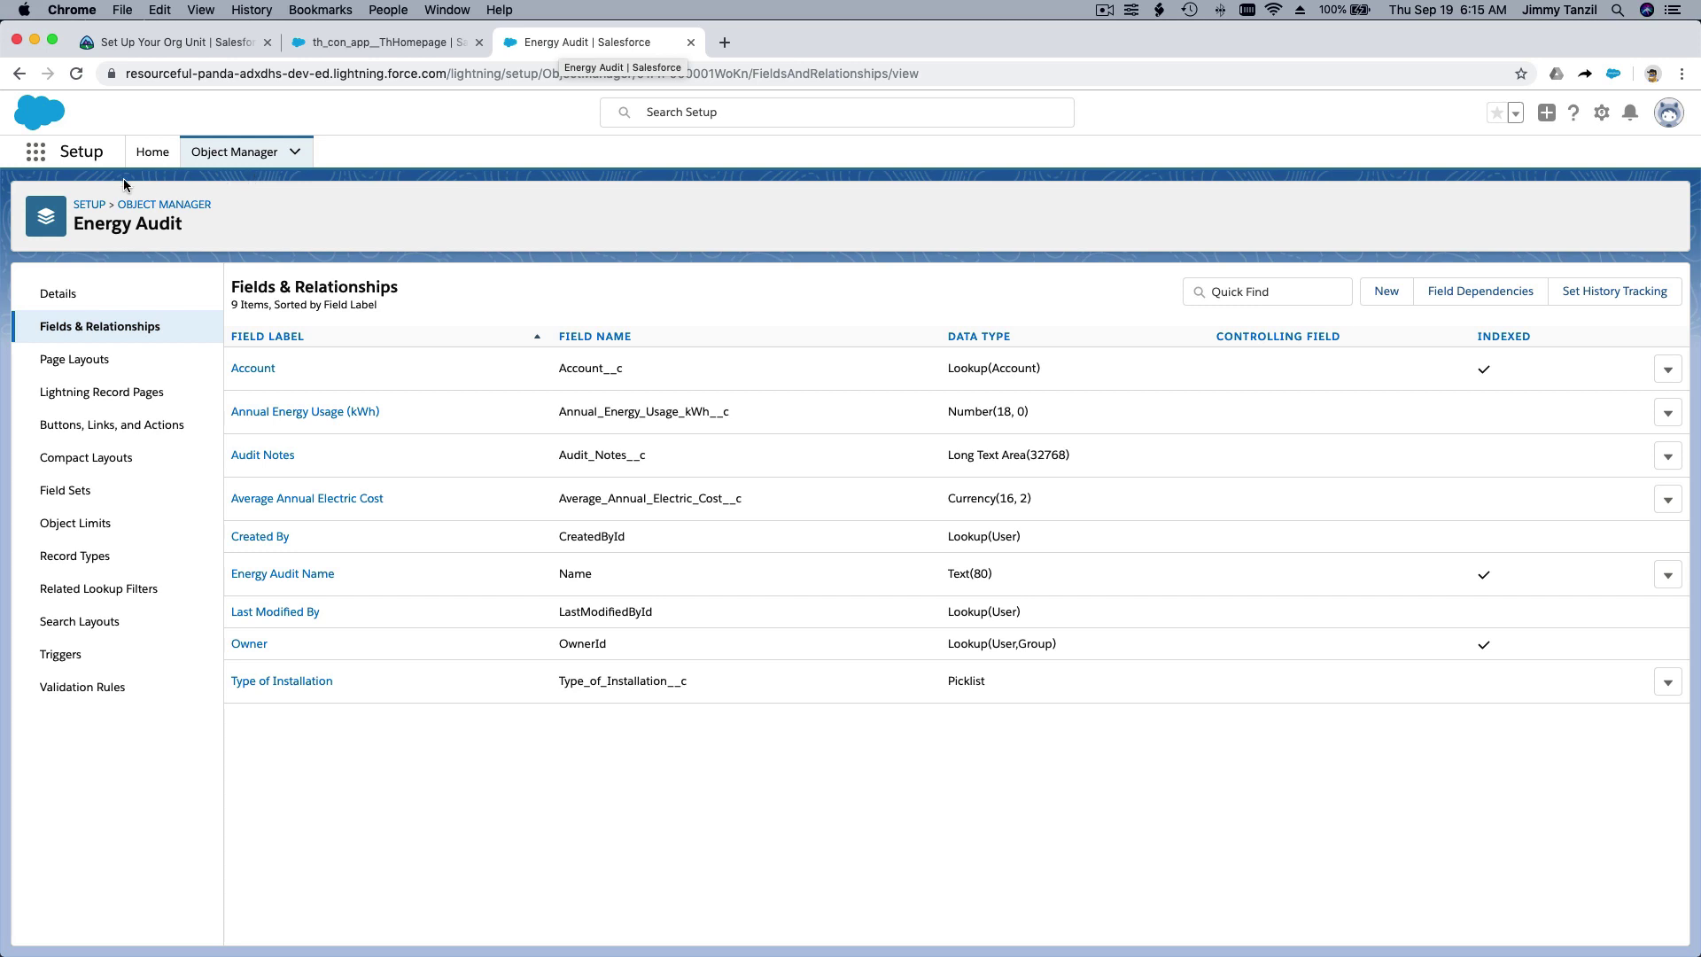
Search the App Launcher for 'Energy Aud' and open Energy Audits
click(35, 152)
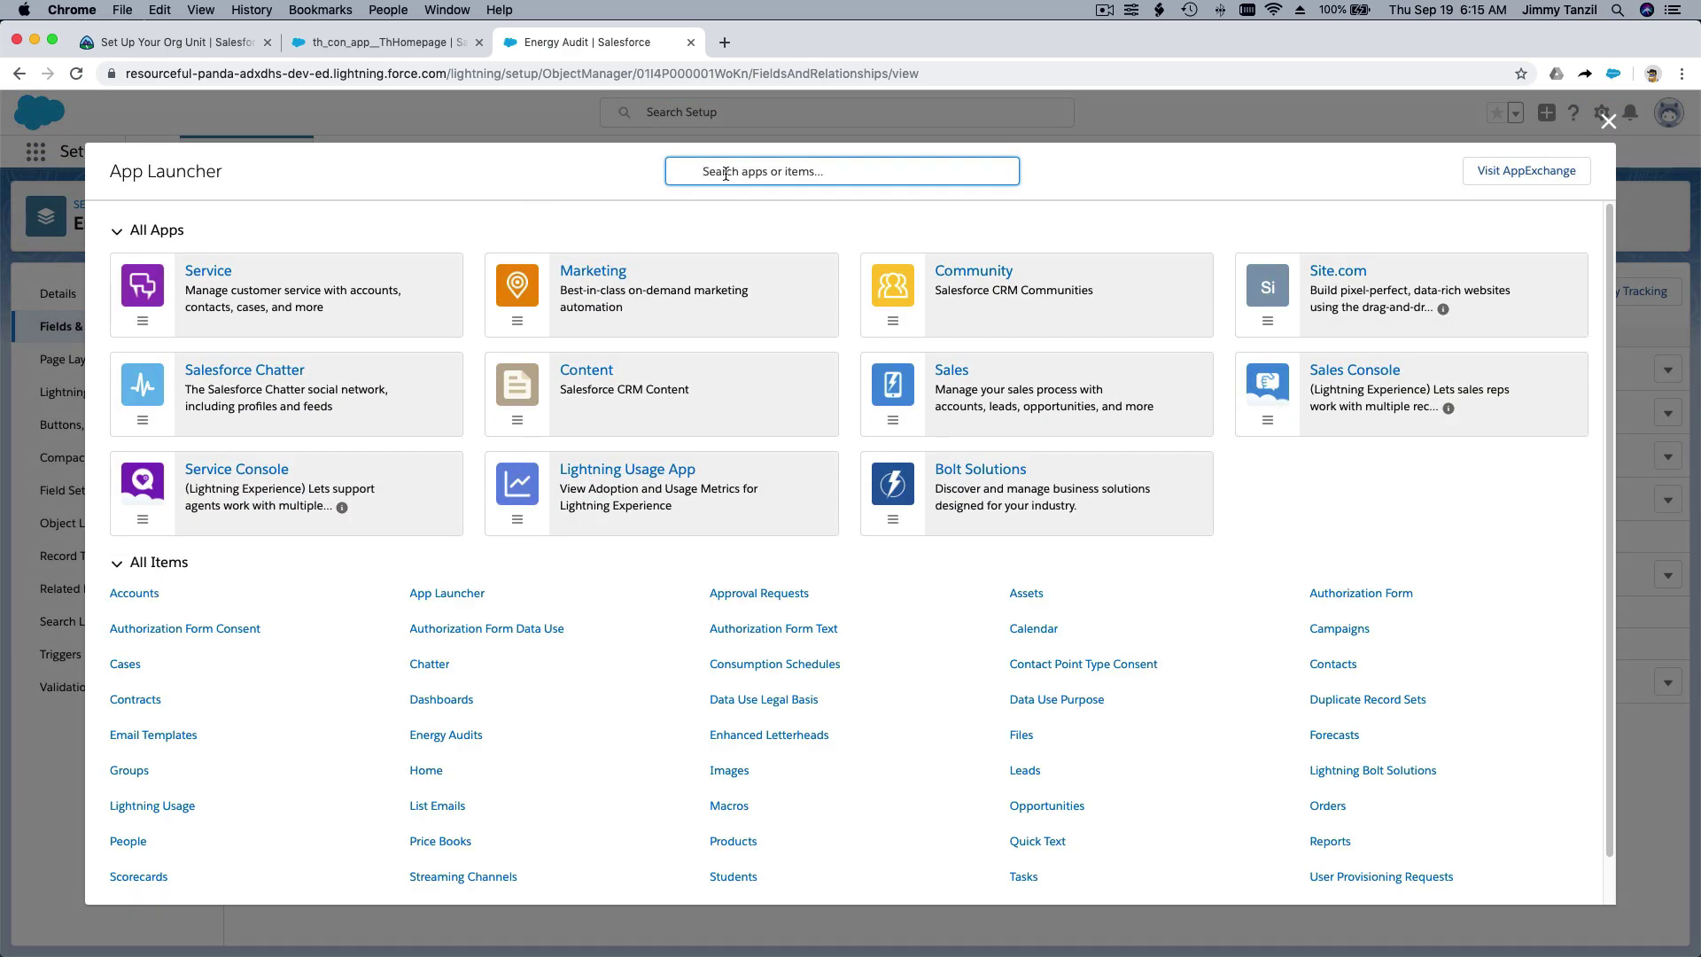
text(Energy Aud)
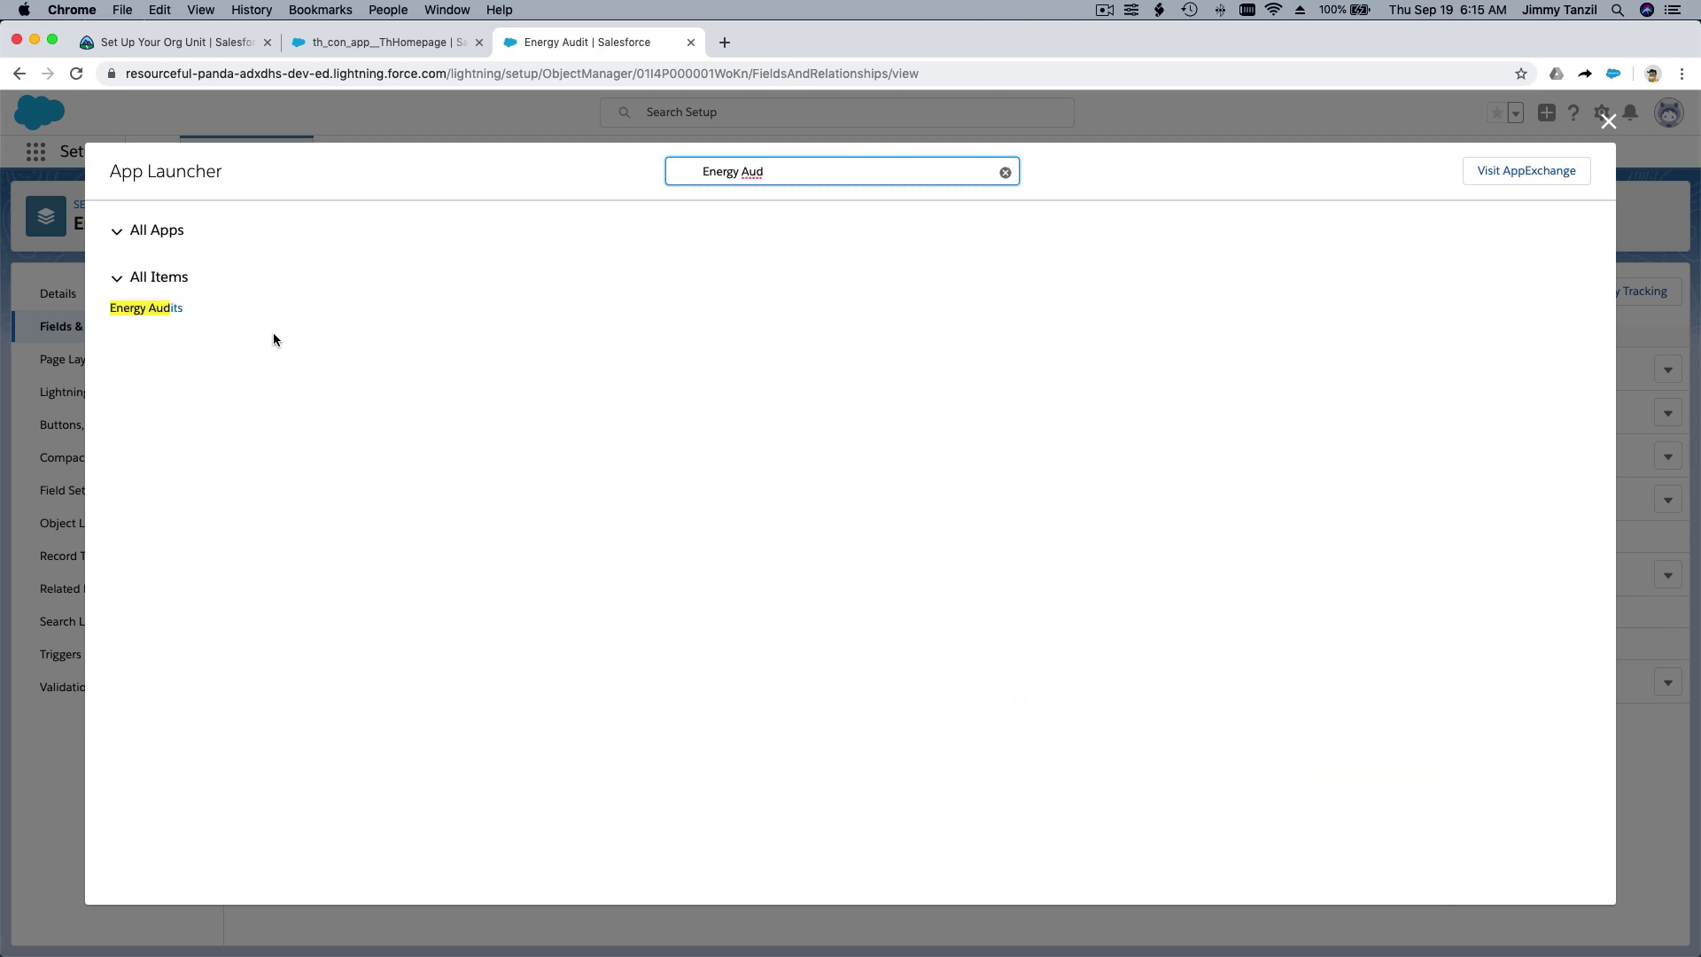
click(155, 310)
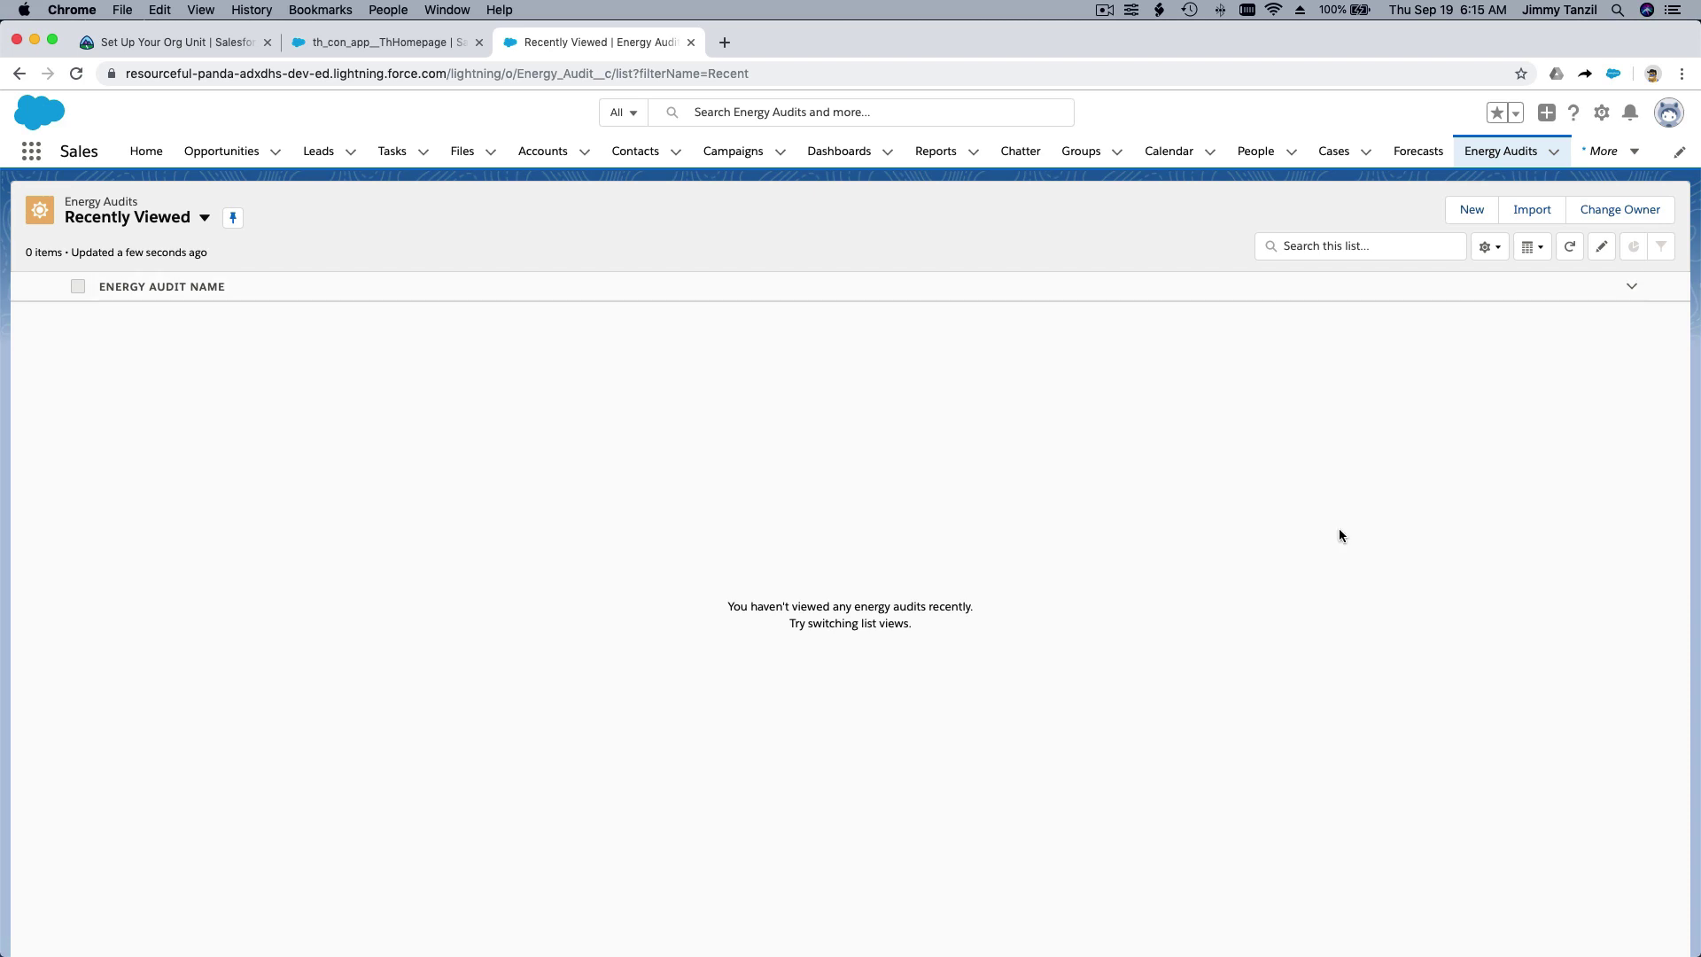
Start a new Energy Audit and paste 'Burlington evaluation' from Trailhead as its name
click(1469, 213)
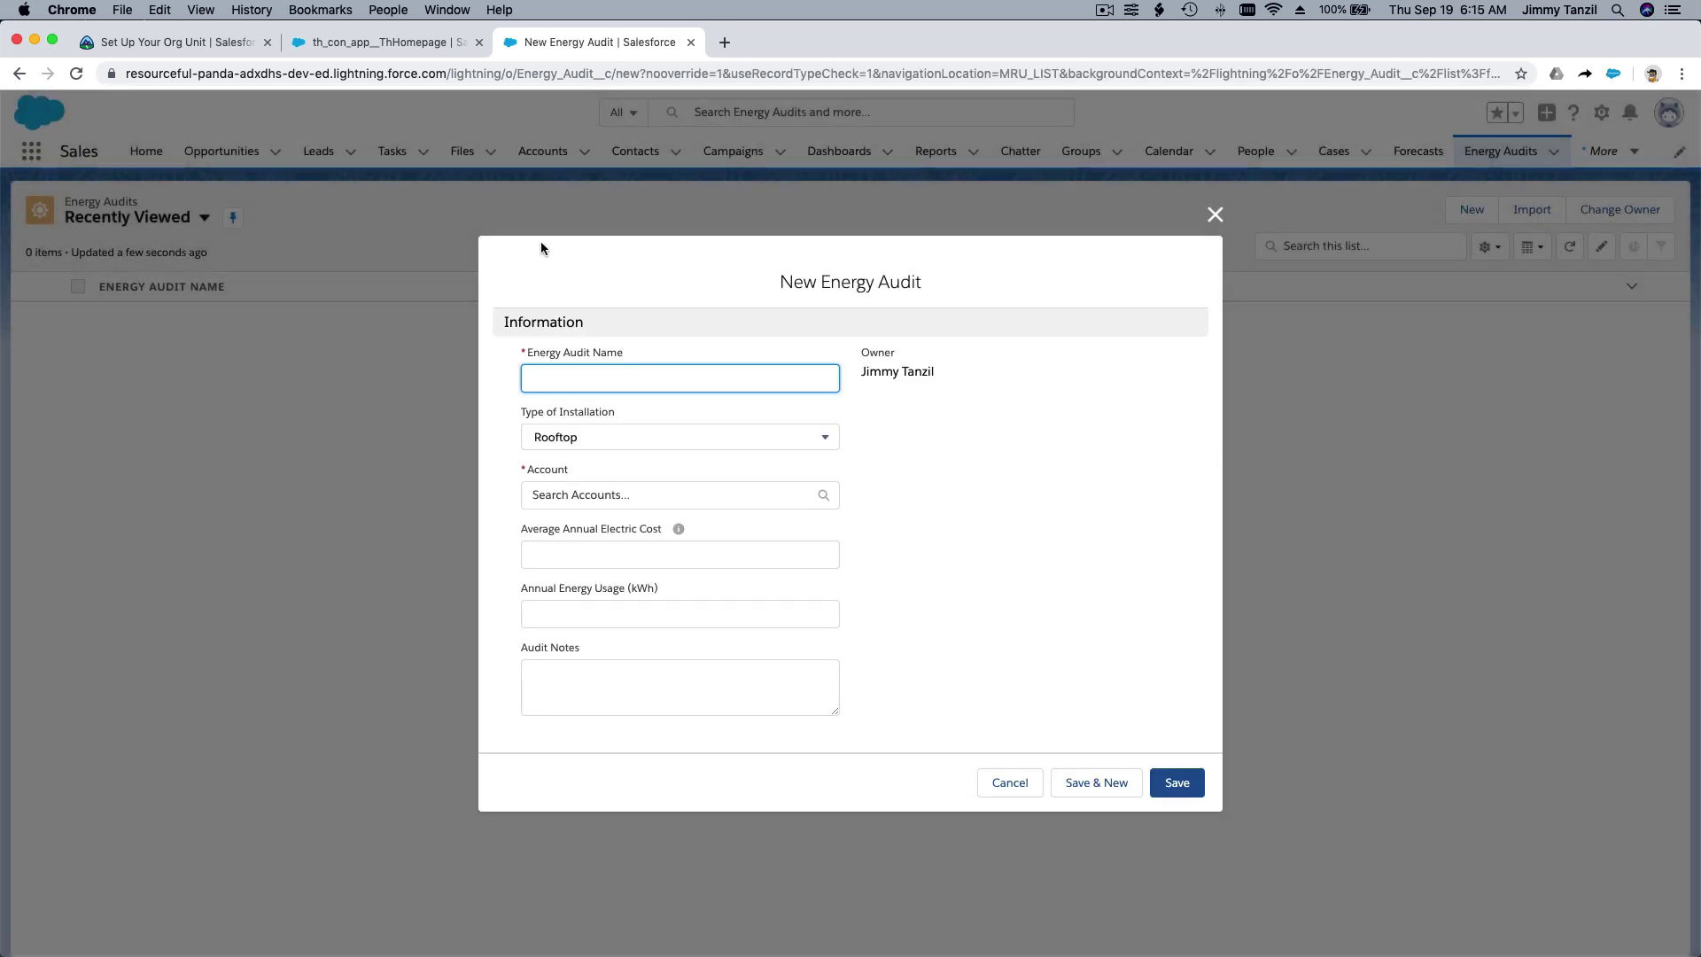
click(204, 43)
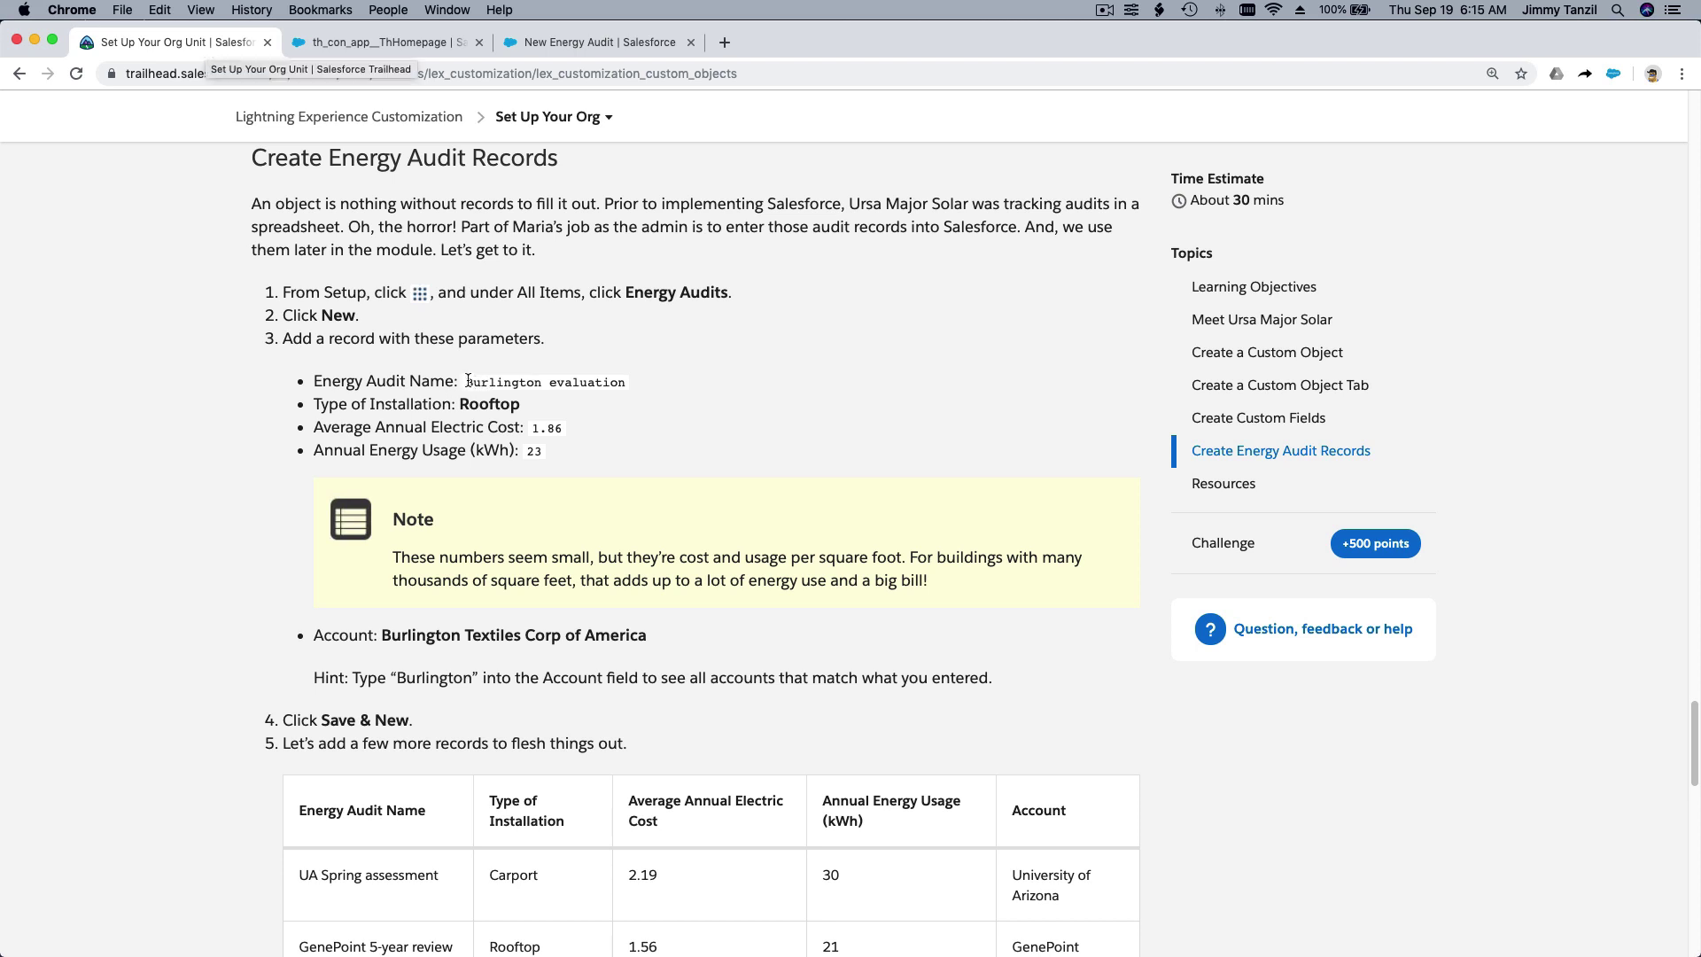
drag(467, 381, 622, 387)
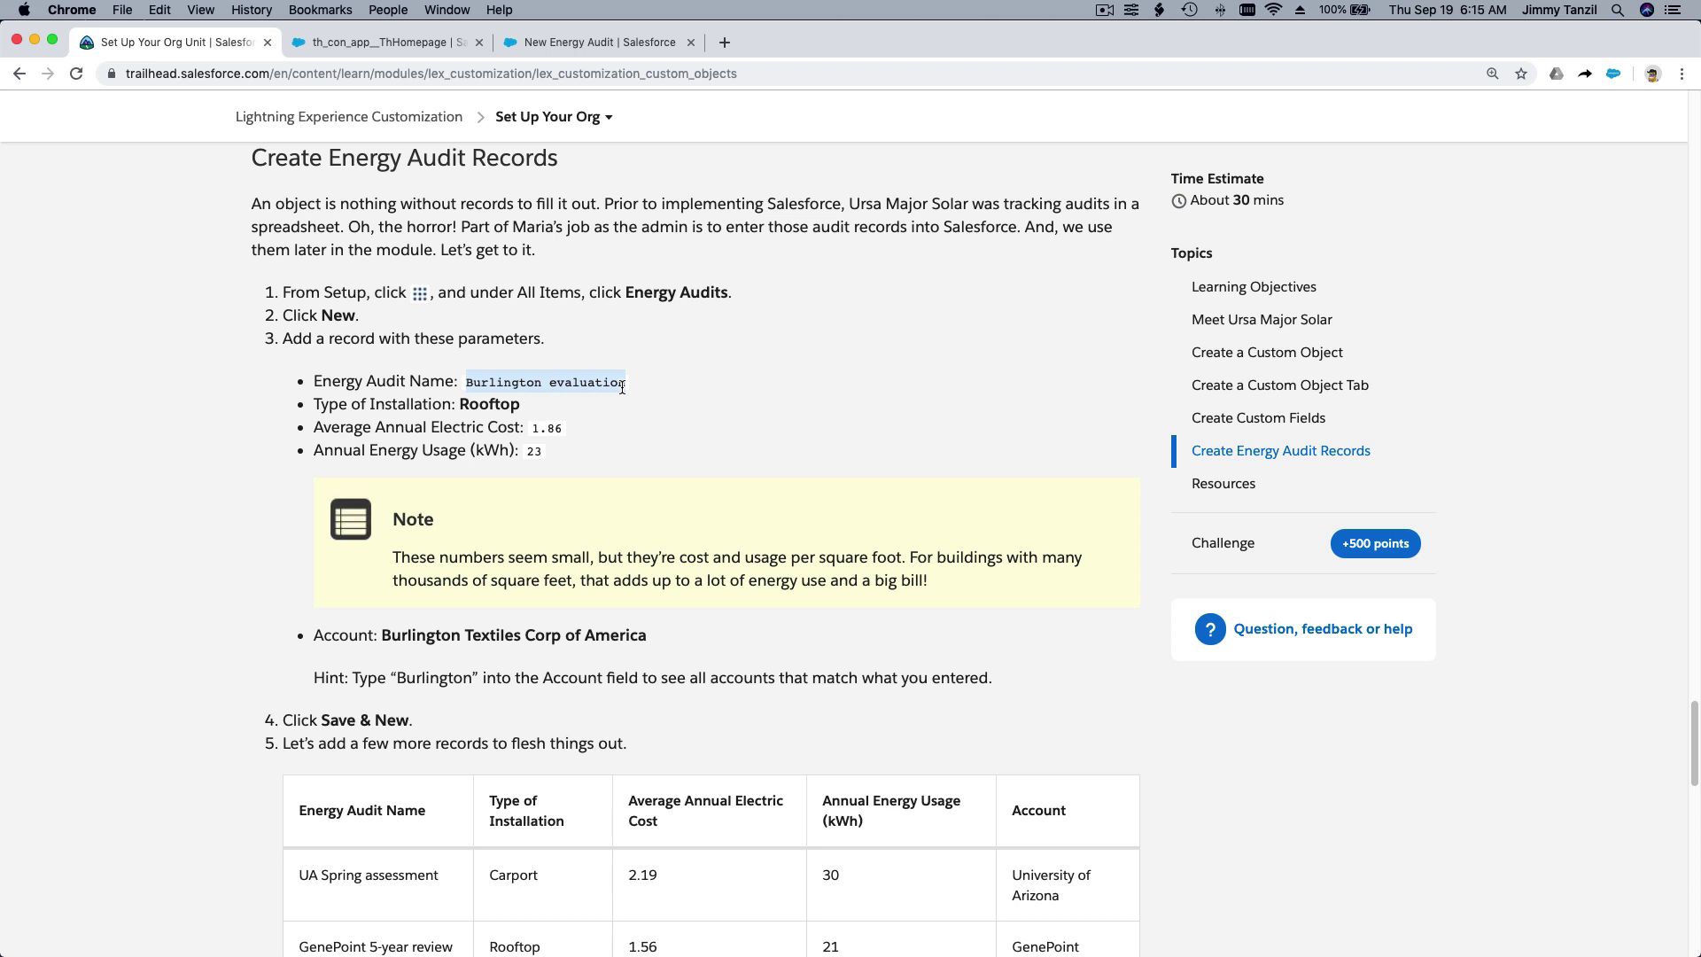
key(super+c)
click(587, 51)
key(super+v)
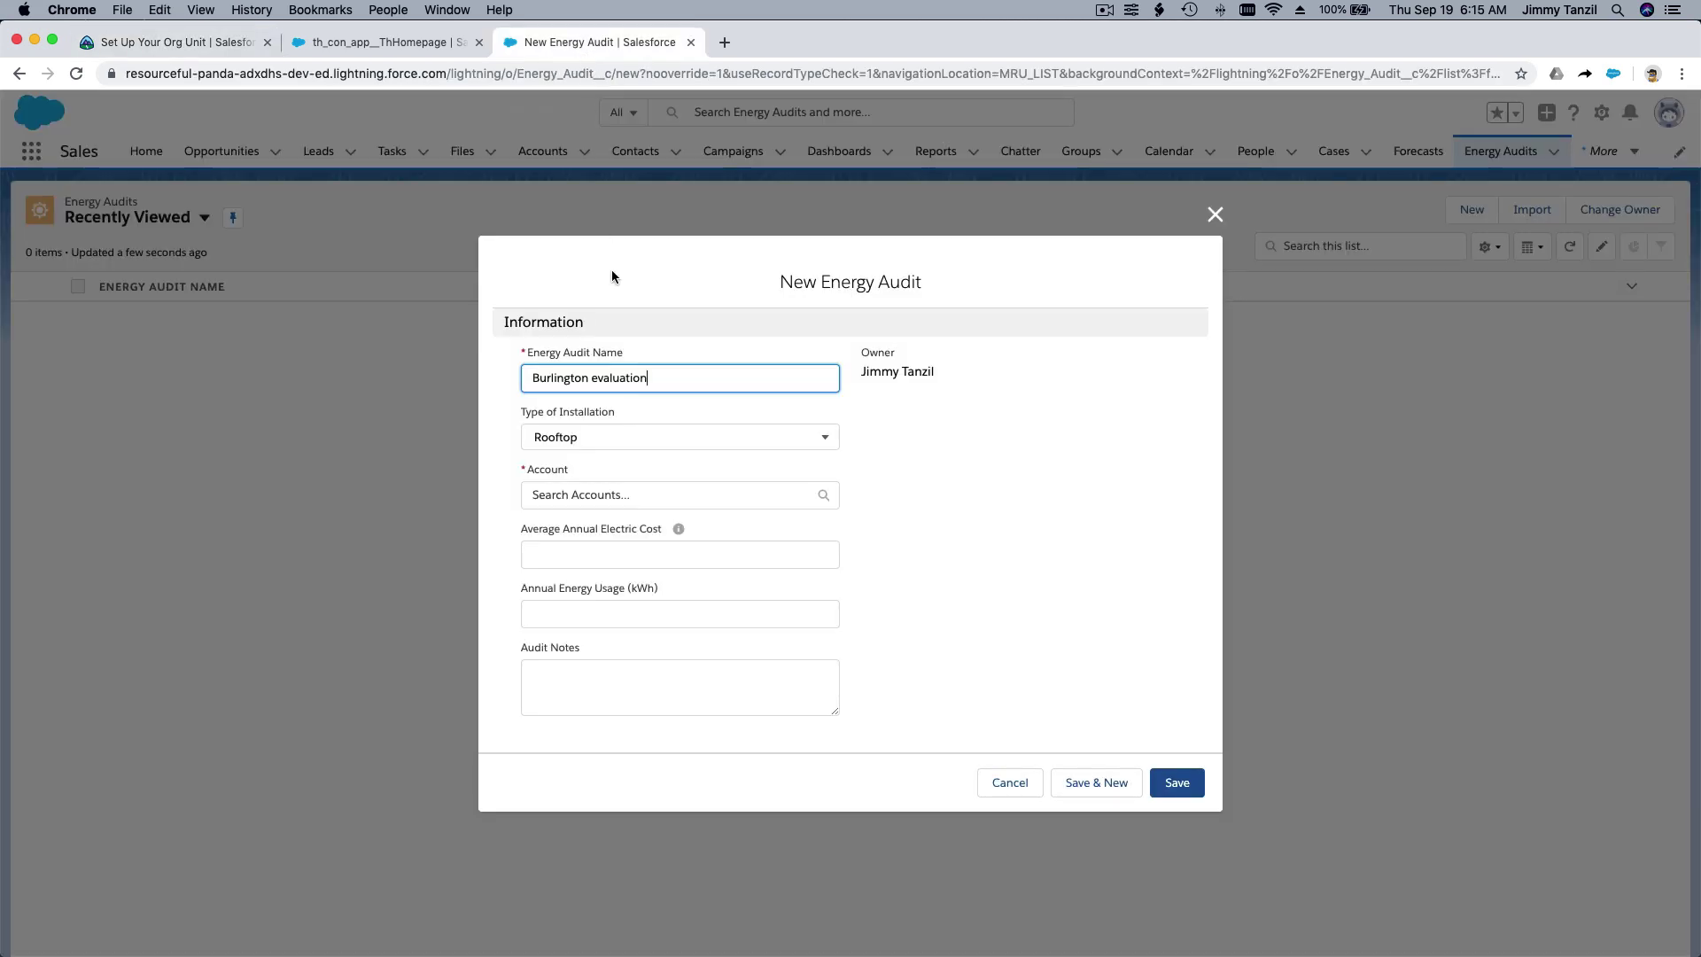
click(209, 43)
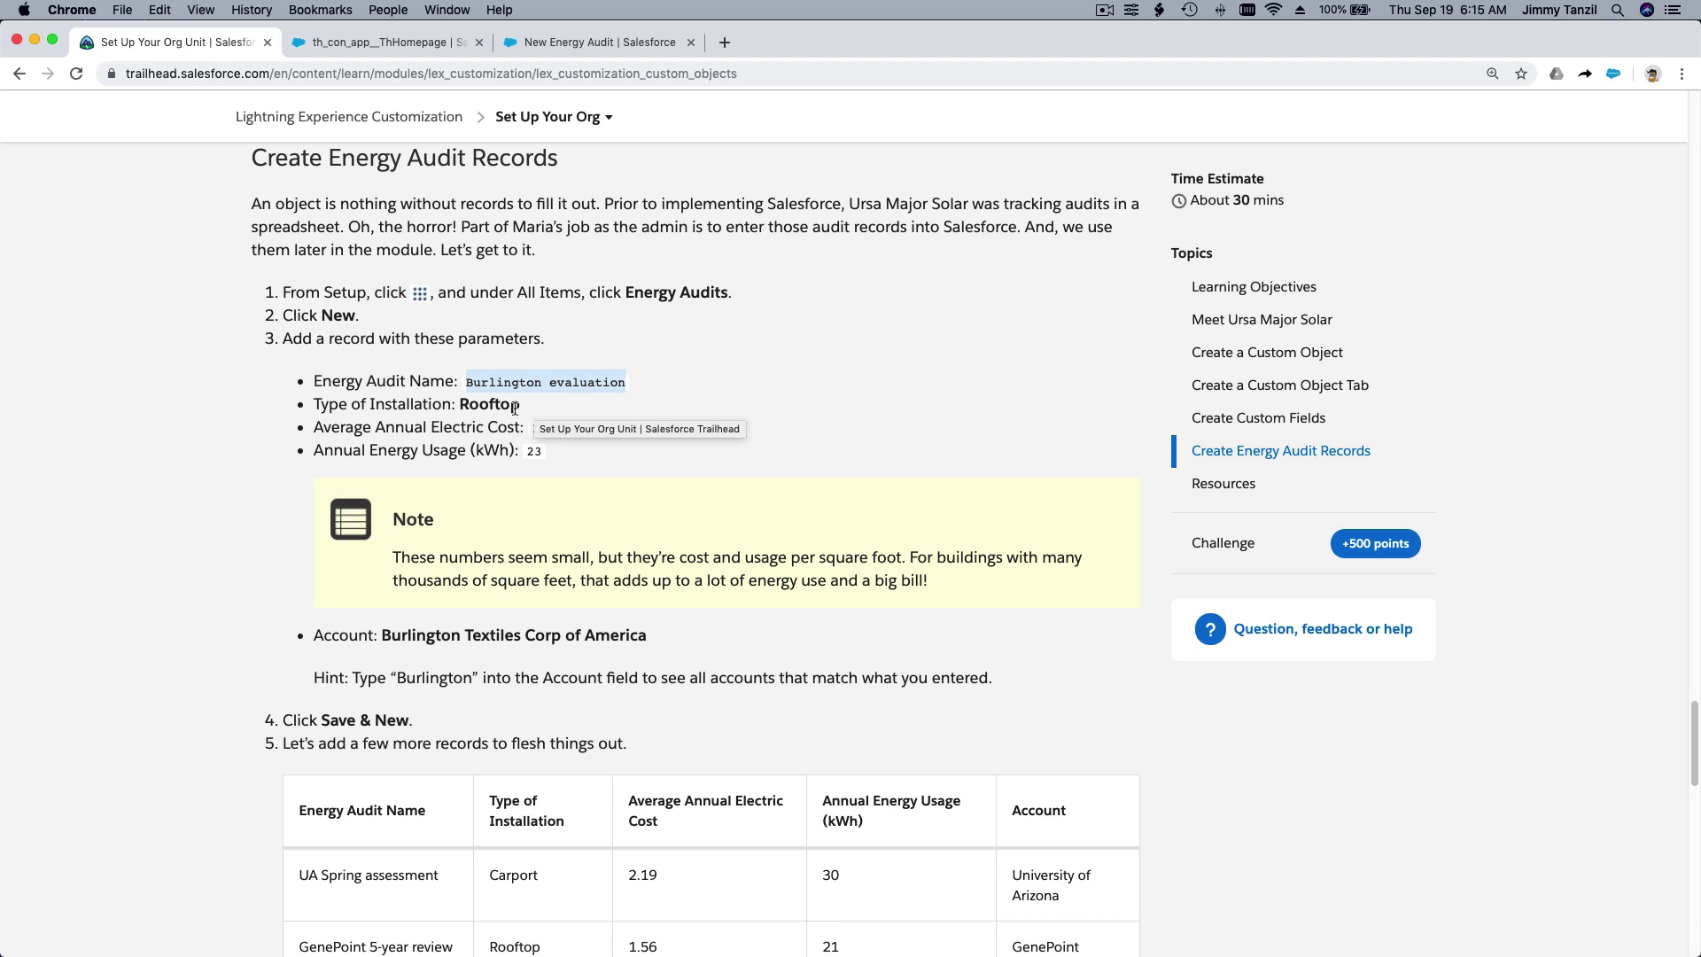
click(589, 459)
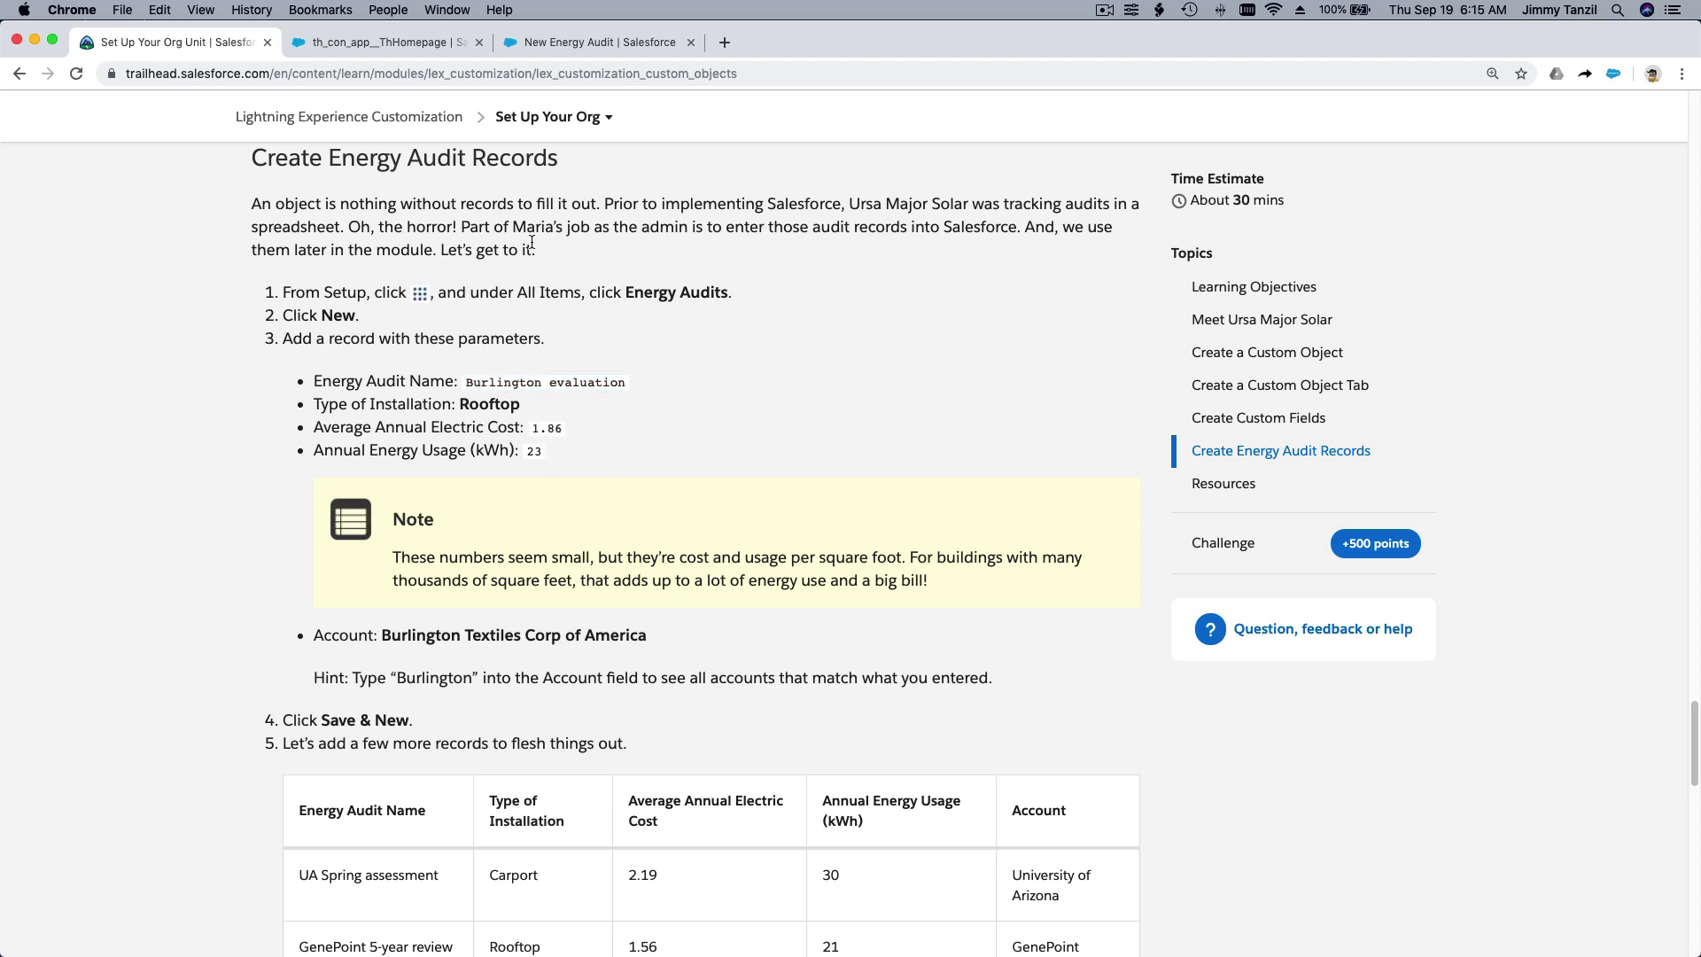
click(561, 45)
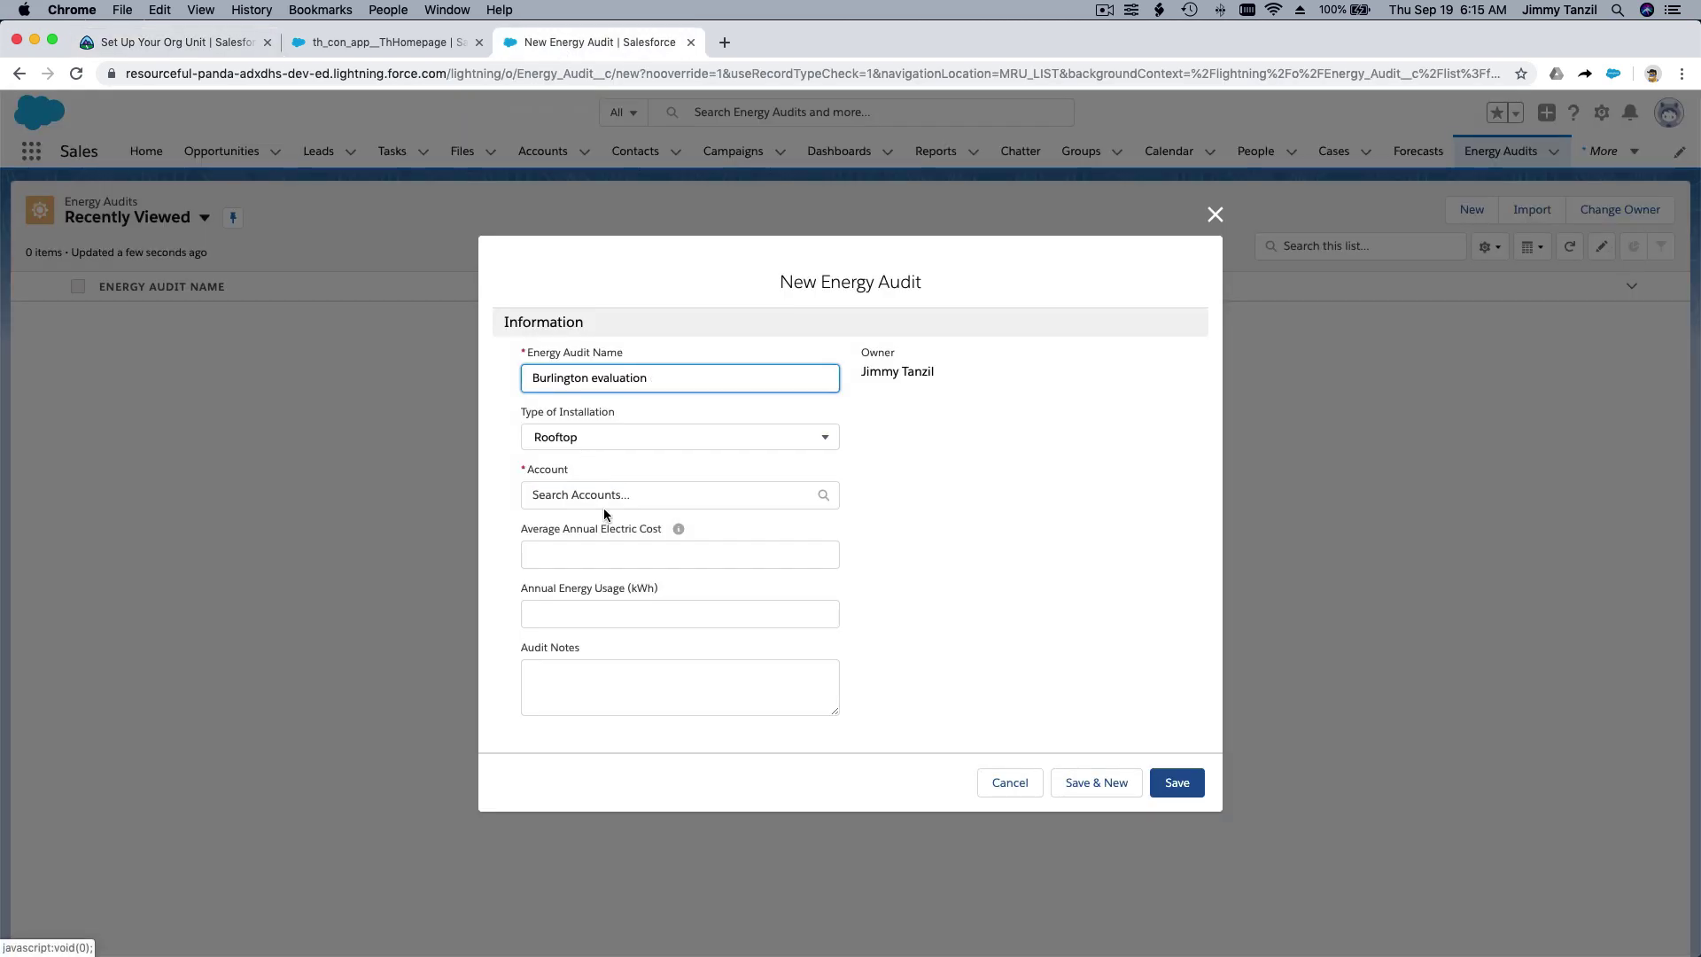
Enter Average Annual Electric Cost 1.26 and Annual Energy Usage 83
click(613, 557)
text(1)
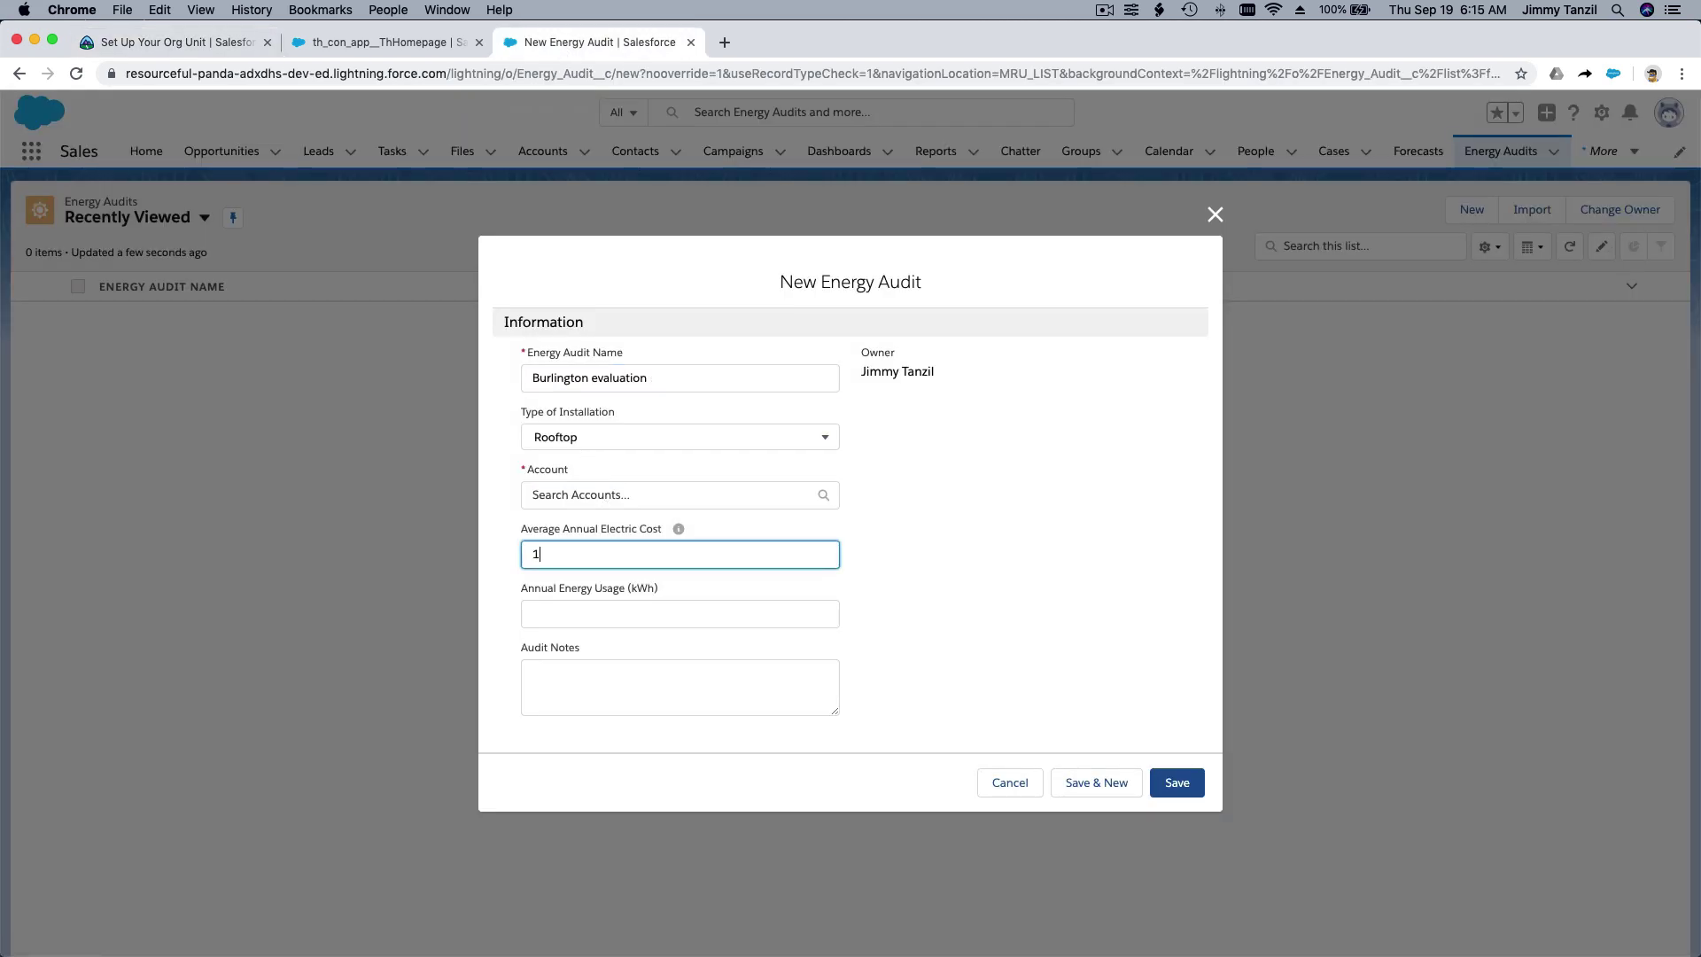
text(.26)
key(Tab)
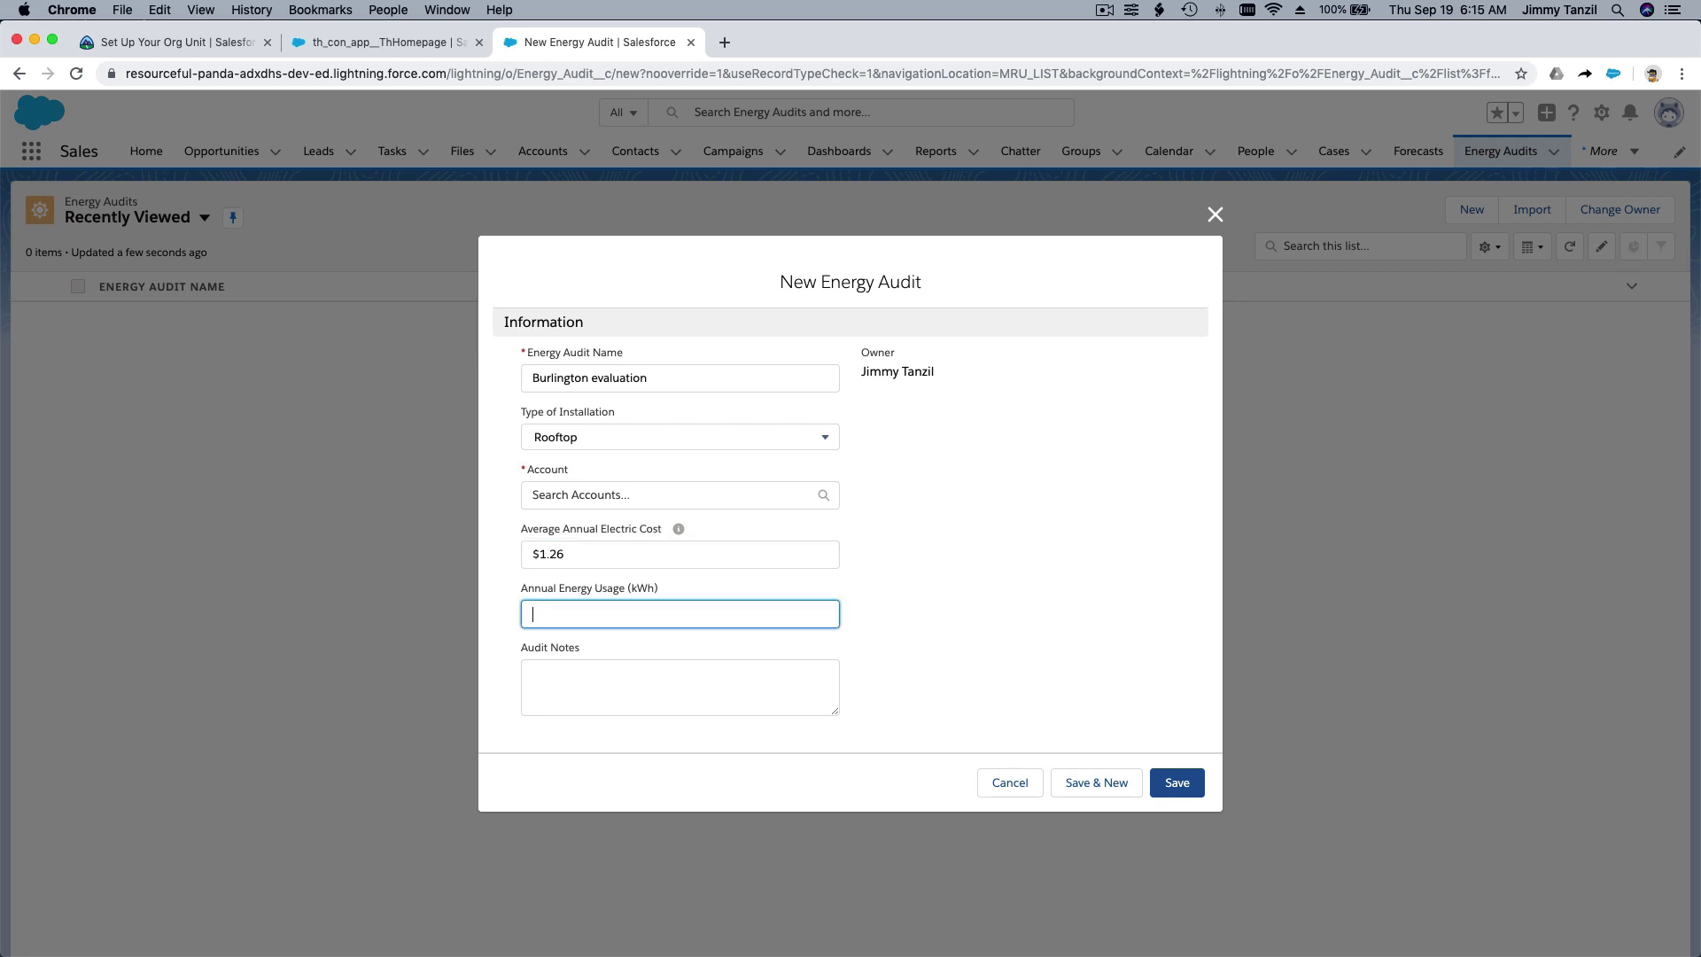
text(83)
Search 'Bur' and link the audit to Burlington Textiles Corp of America
click(141, 42)
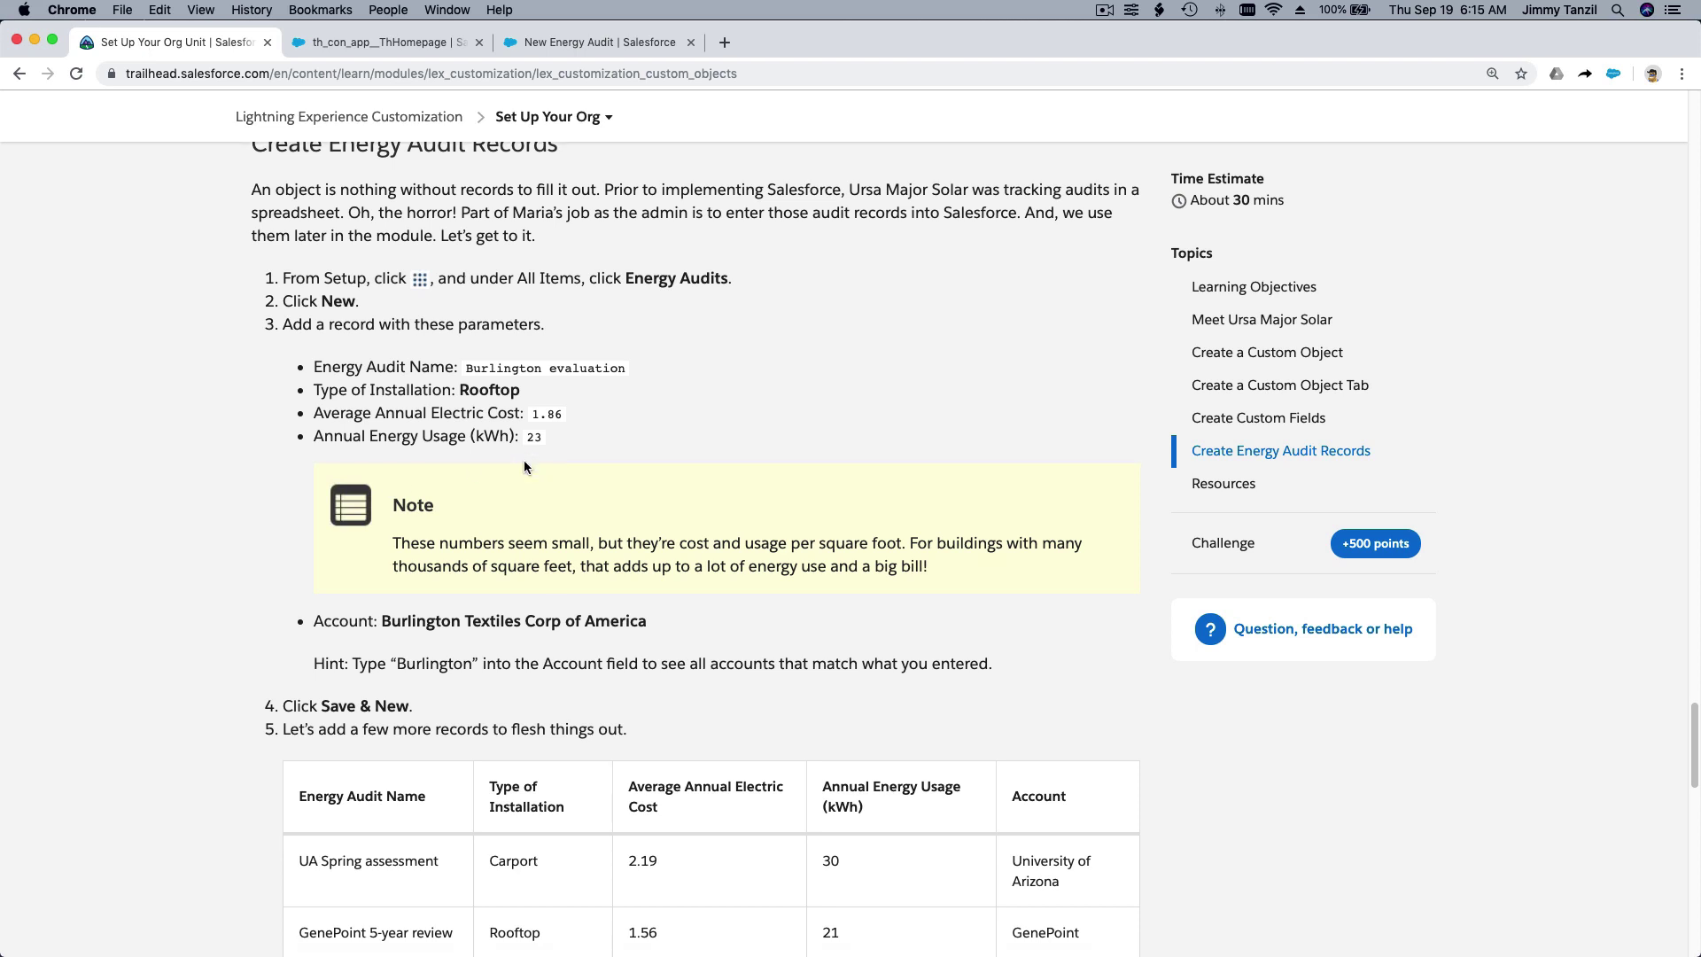
scroll(454, 517, down, 2)
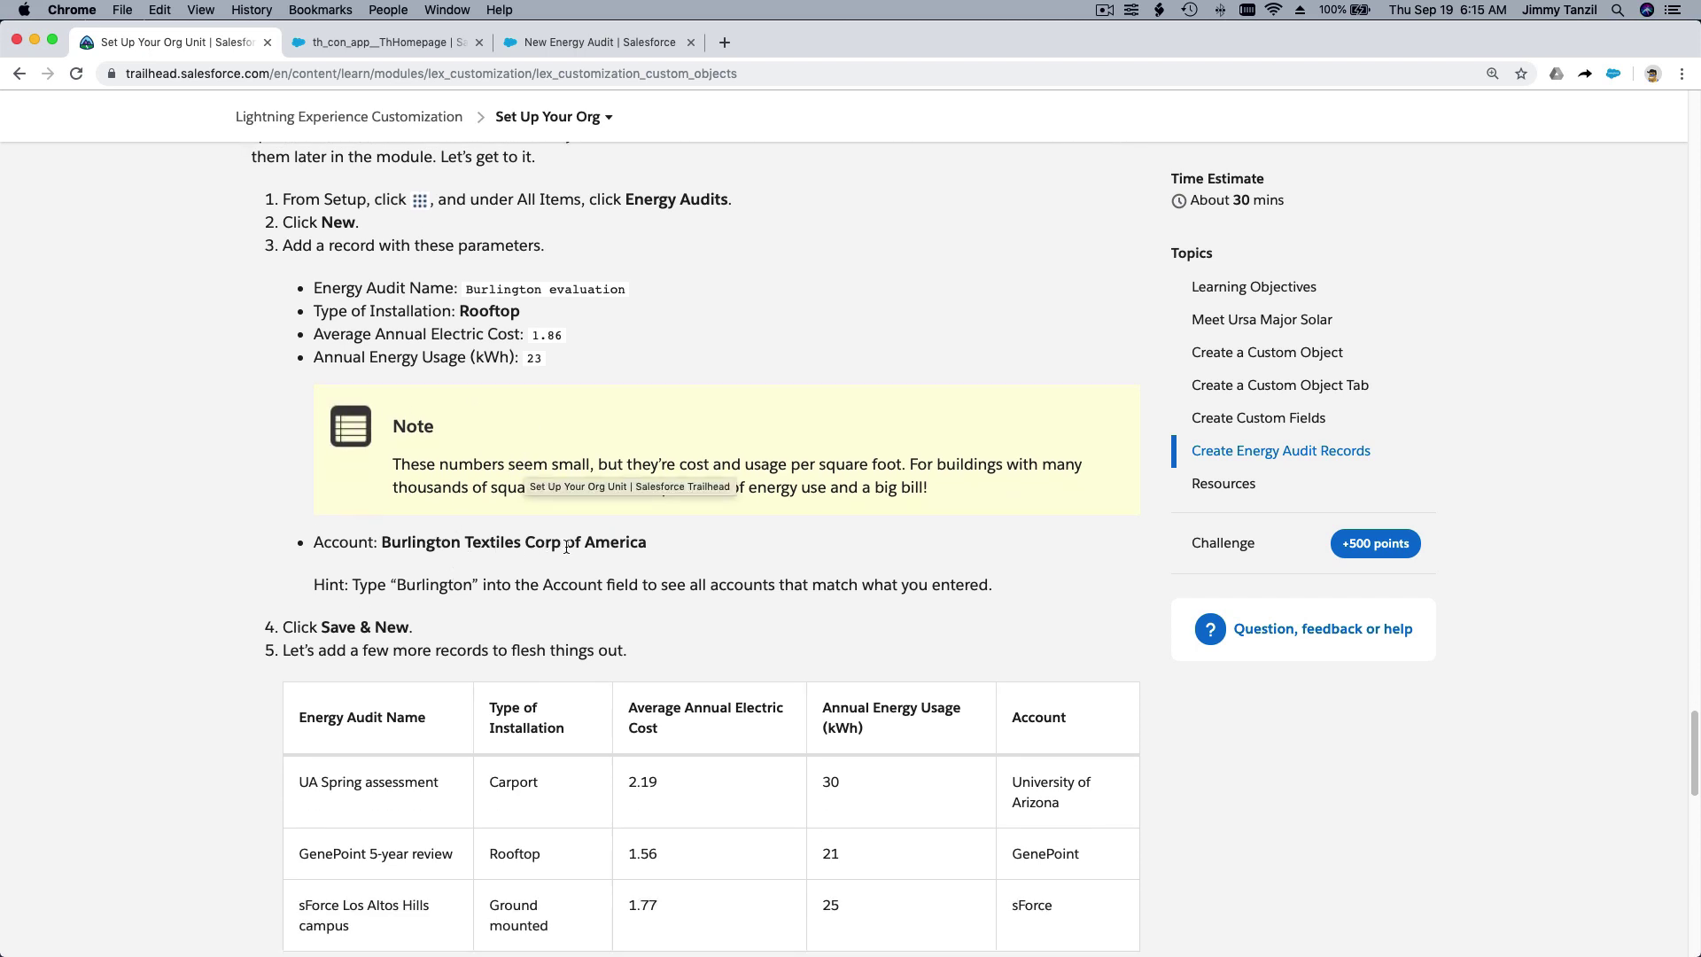
click(556, 48)
click(581, 492)
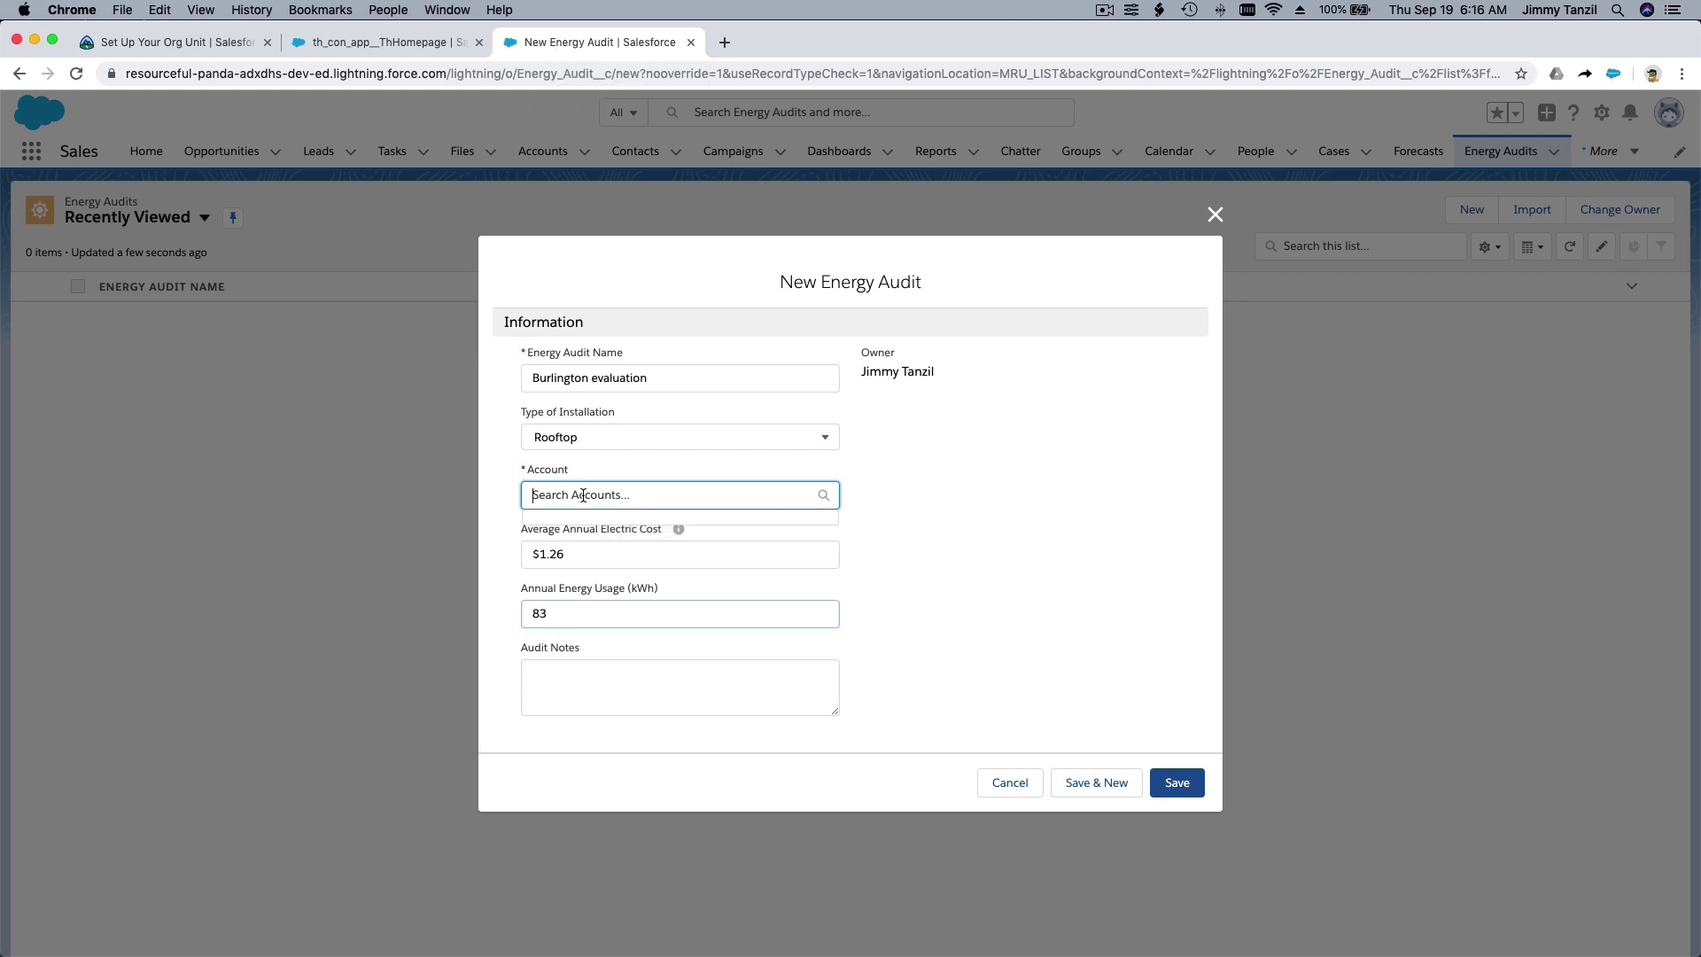
text(Bur)
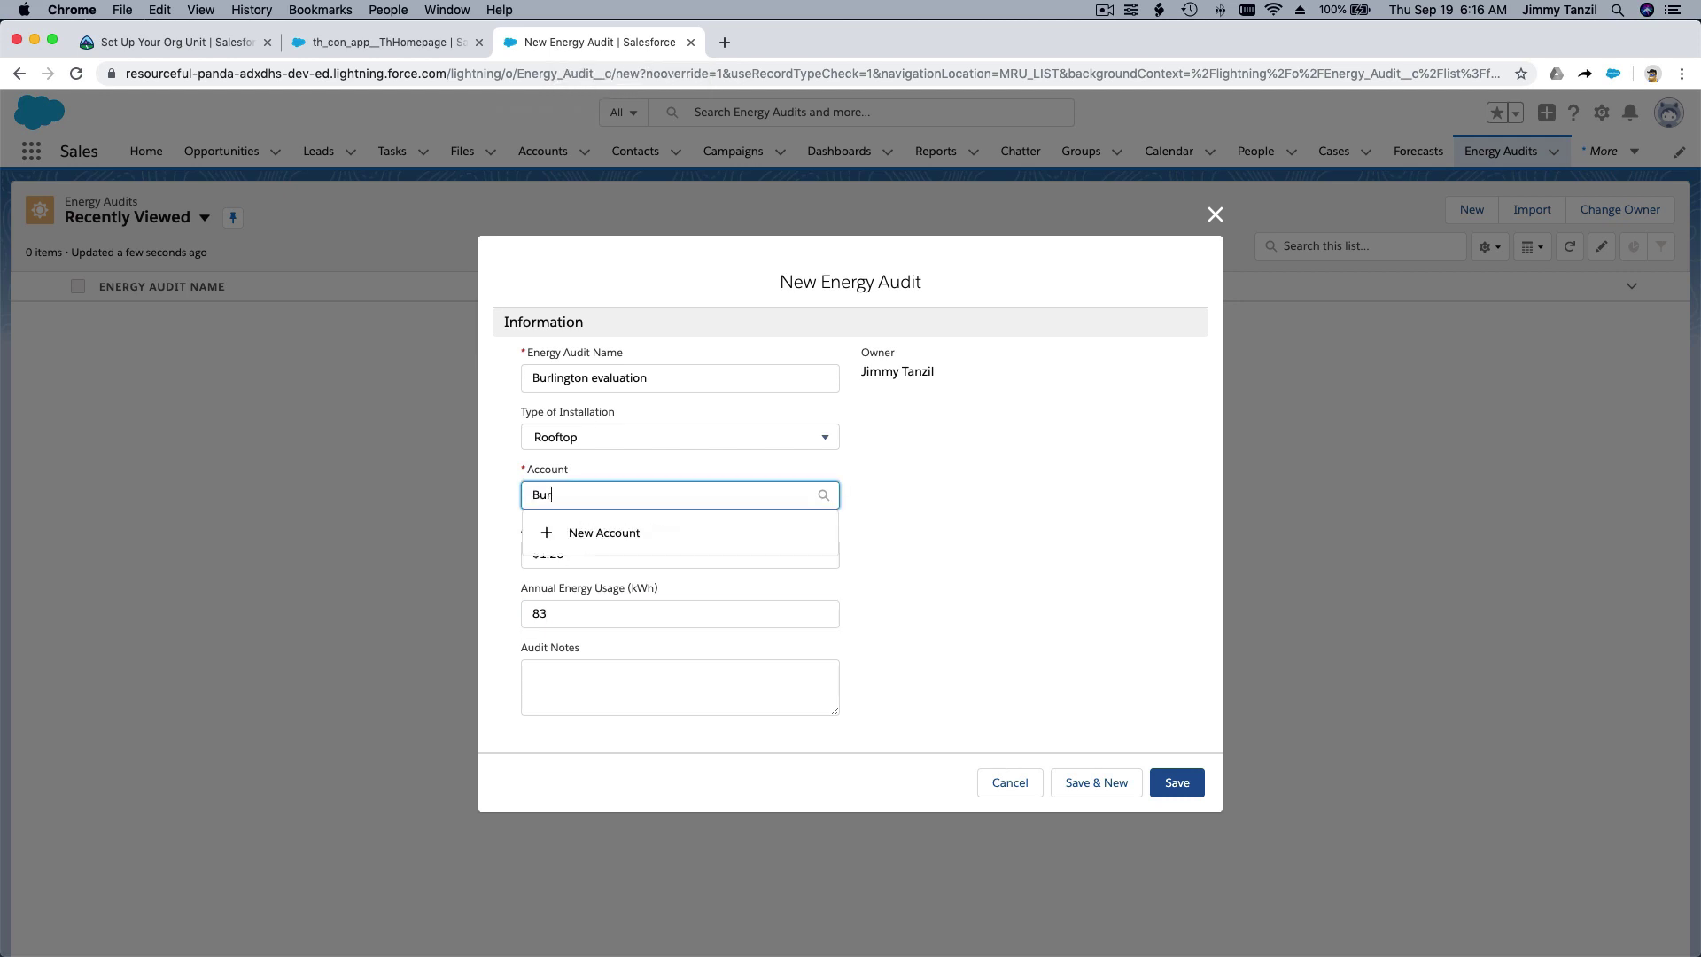
click(608, 558)
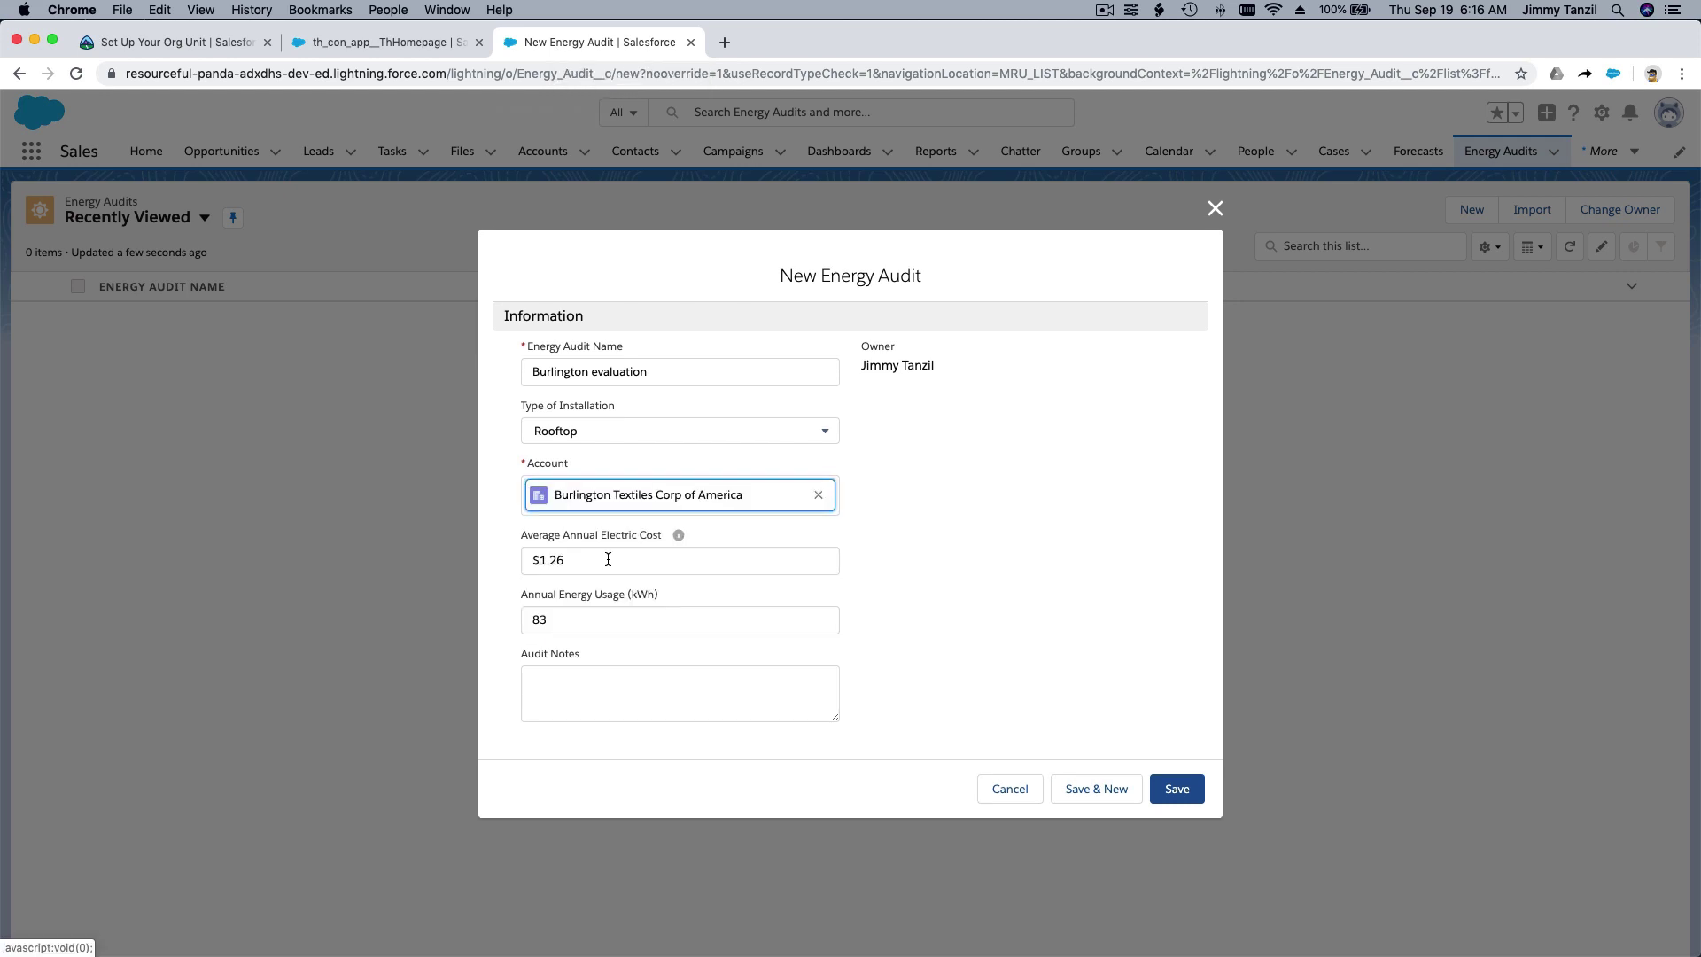
click(952, 560)
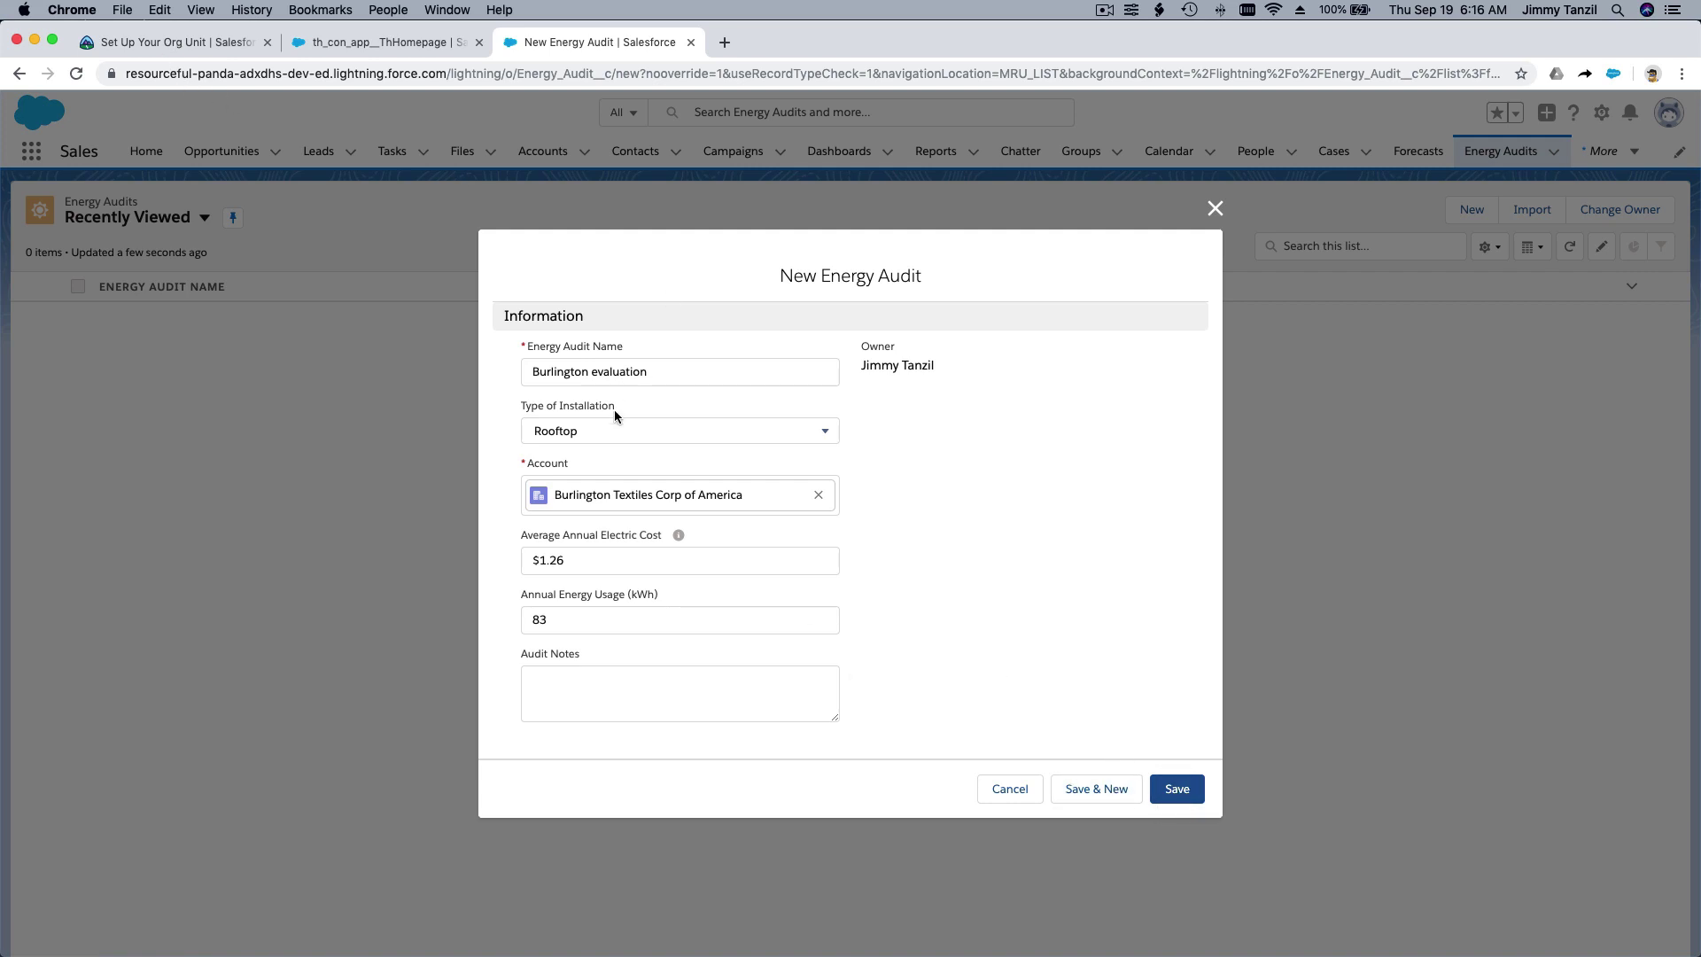
Close the Trailhead tab and Save & New the Burlington evaluation audit record
click(157, 39)
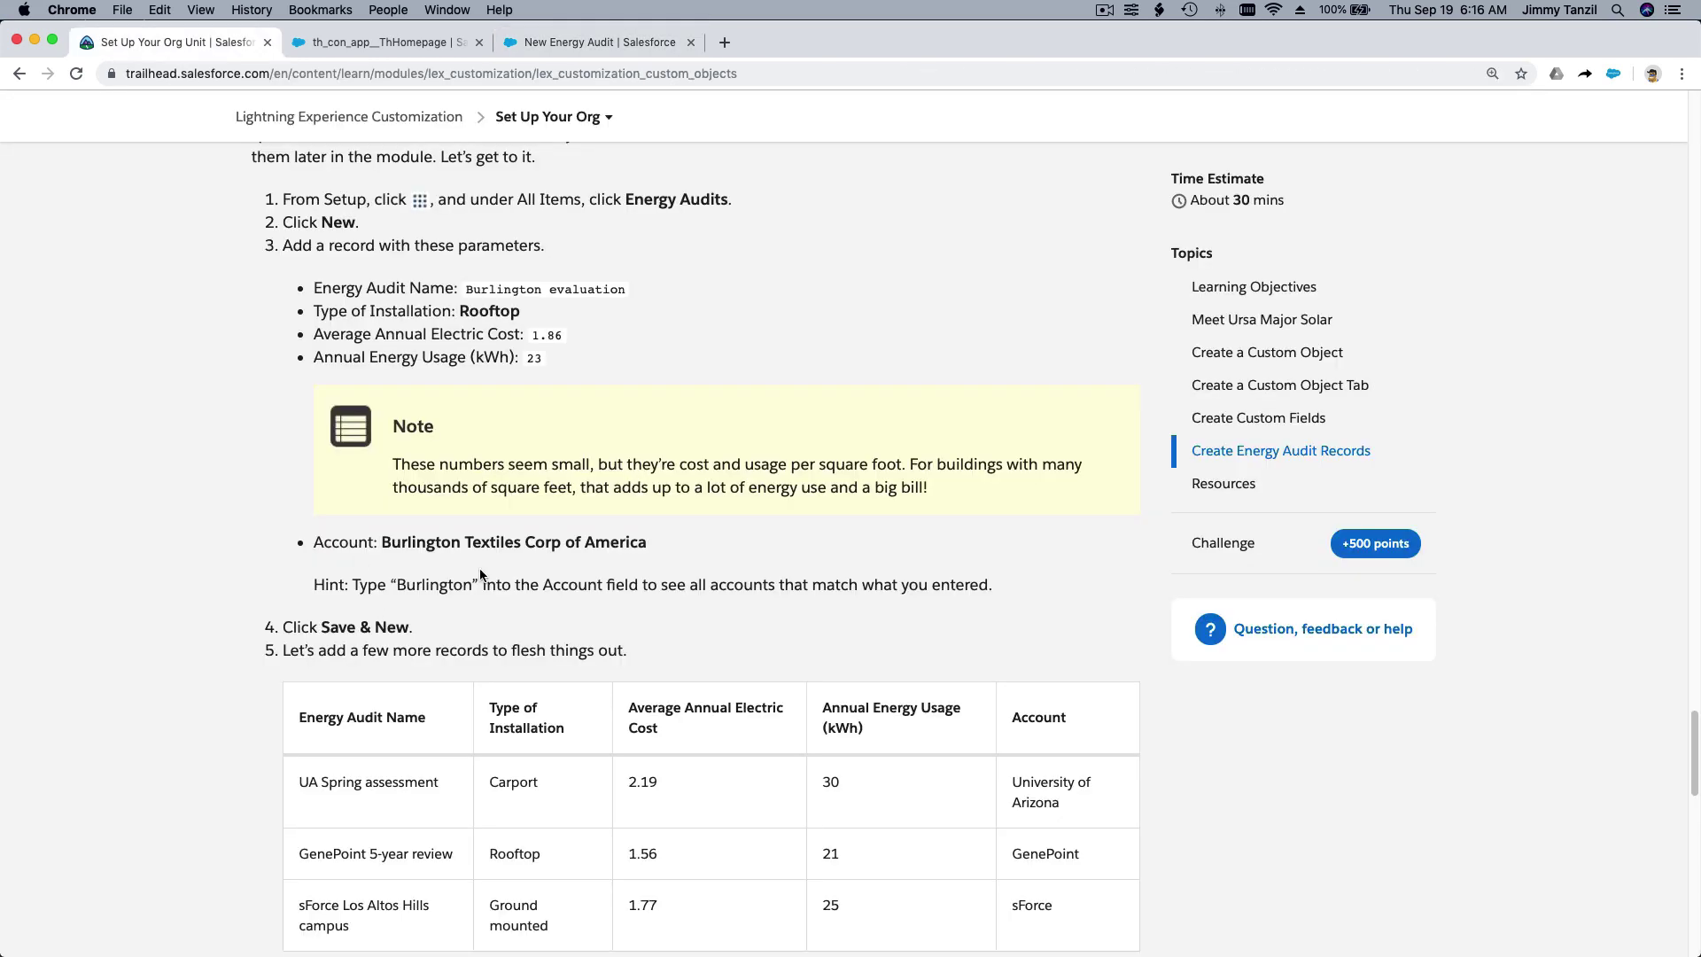
scroll(480, 567, down, 5)
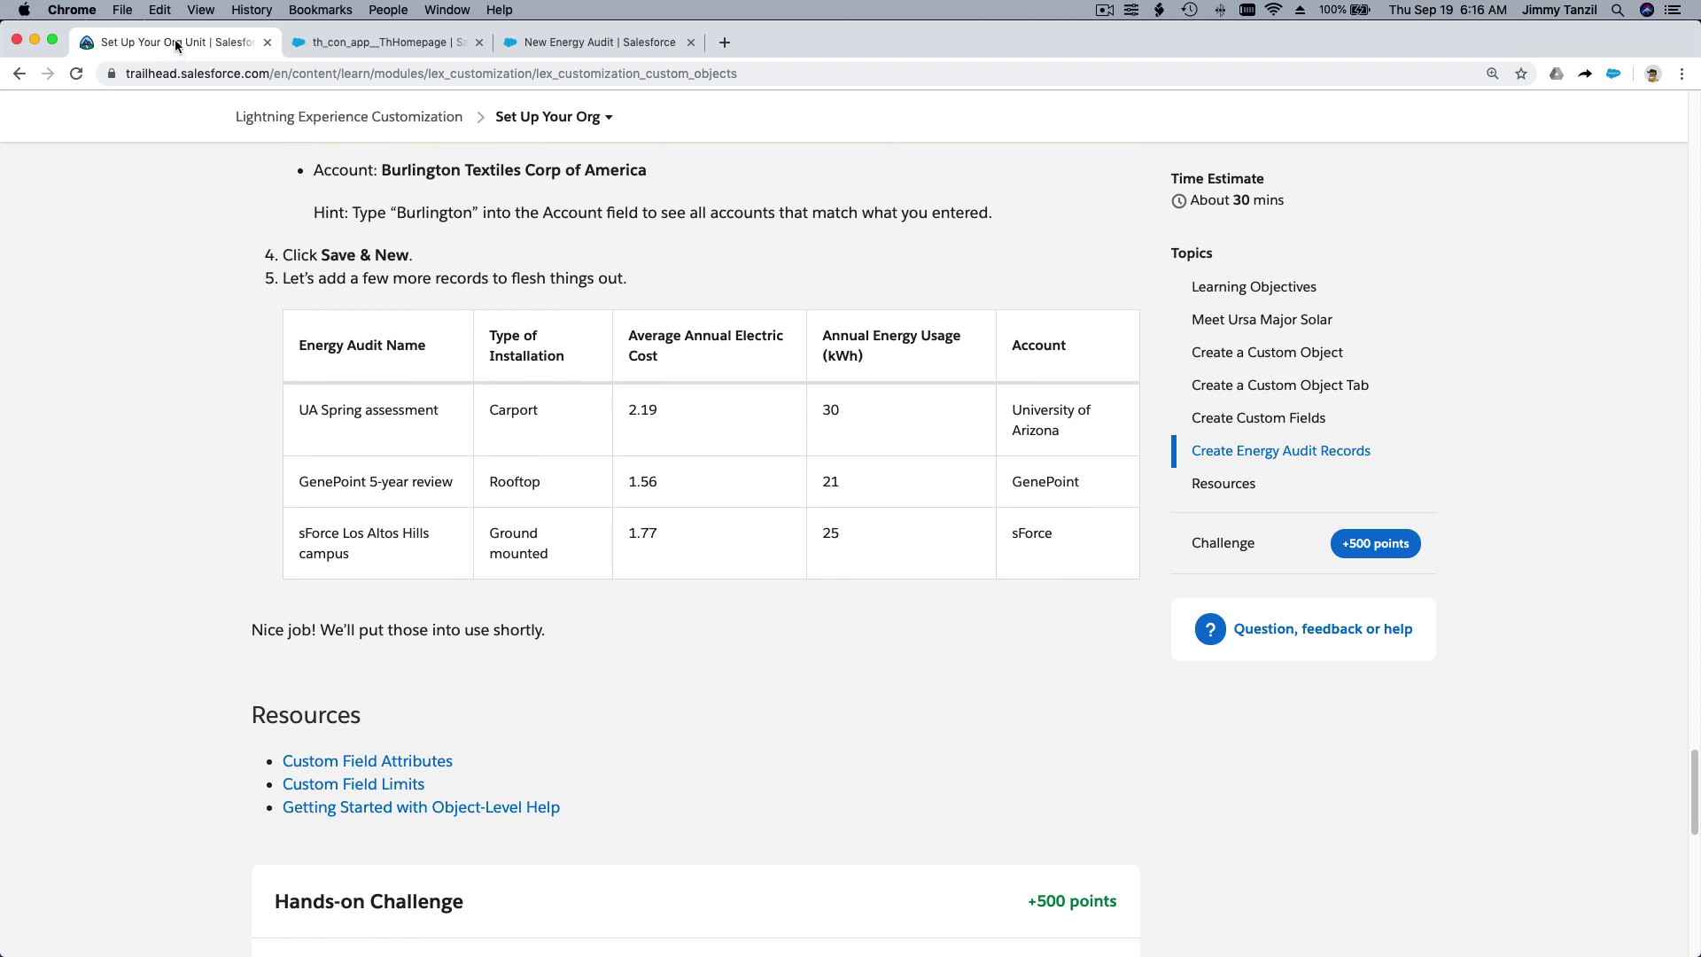
key(super+w)
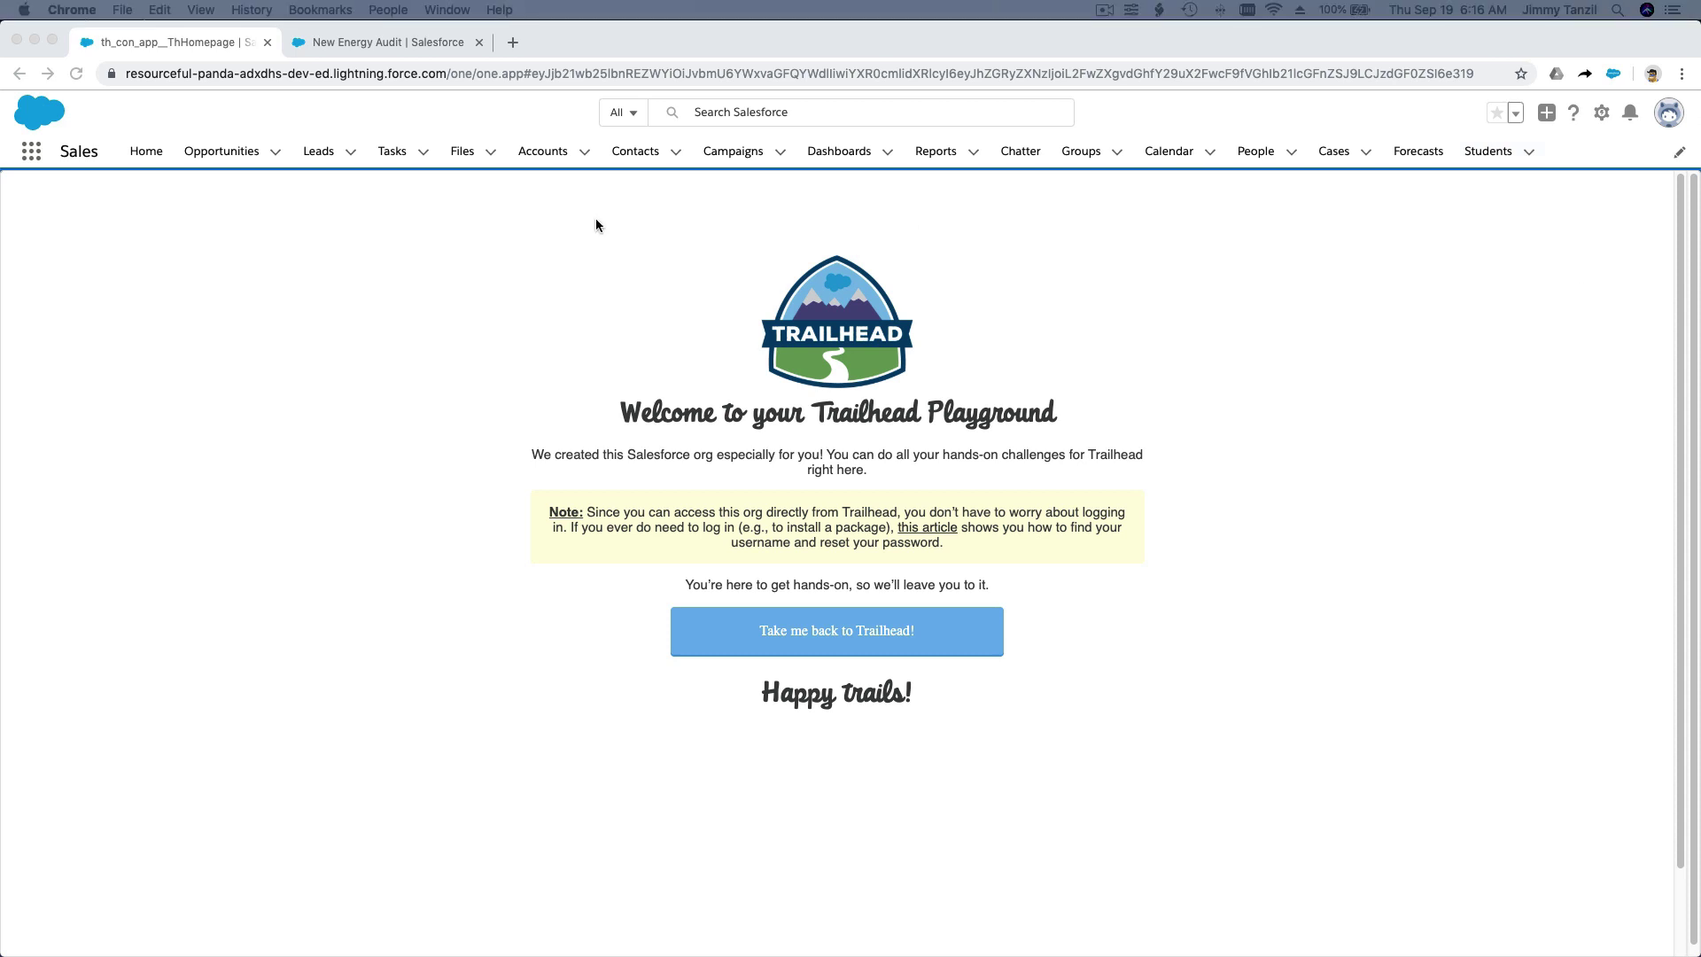
click(374, 43)
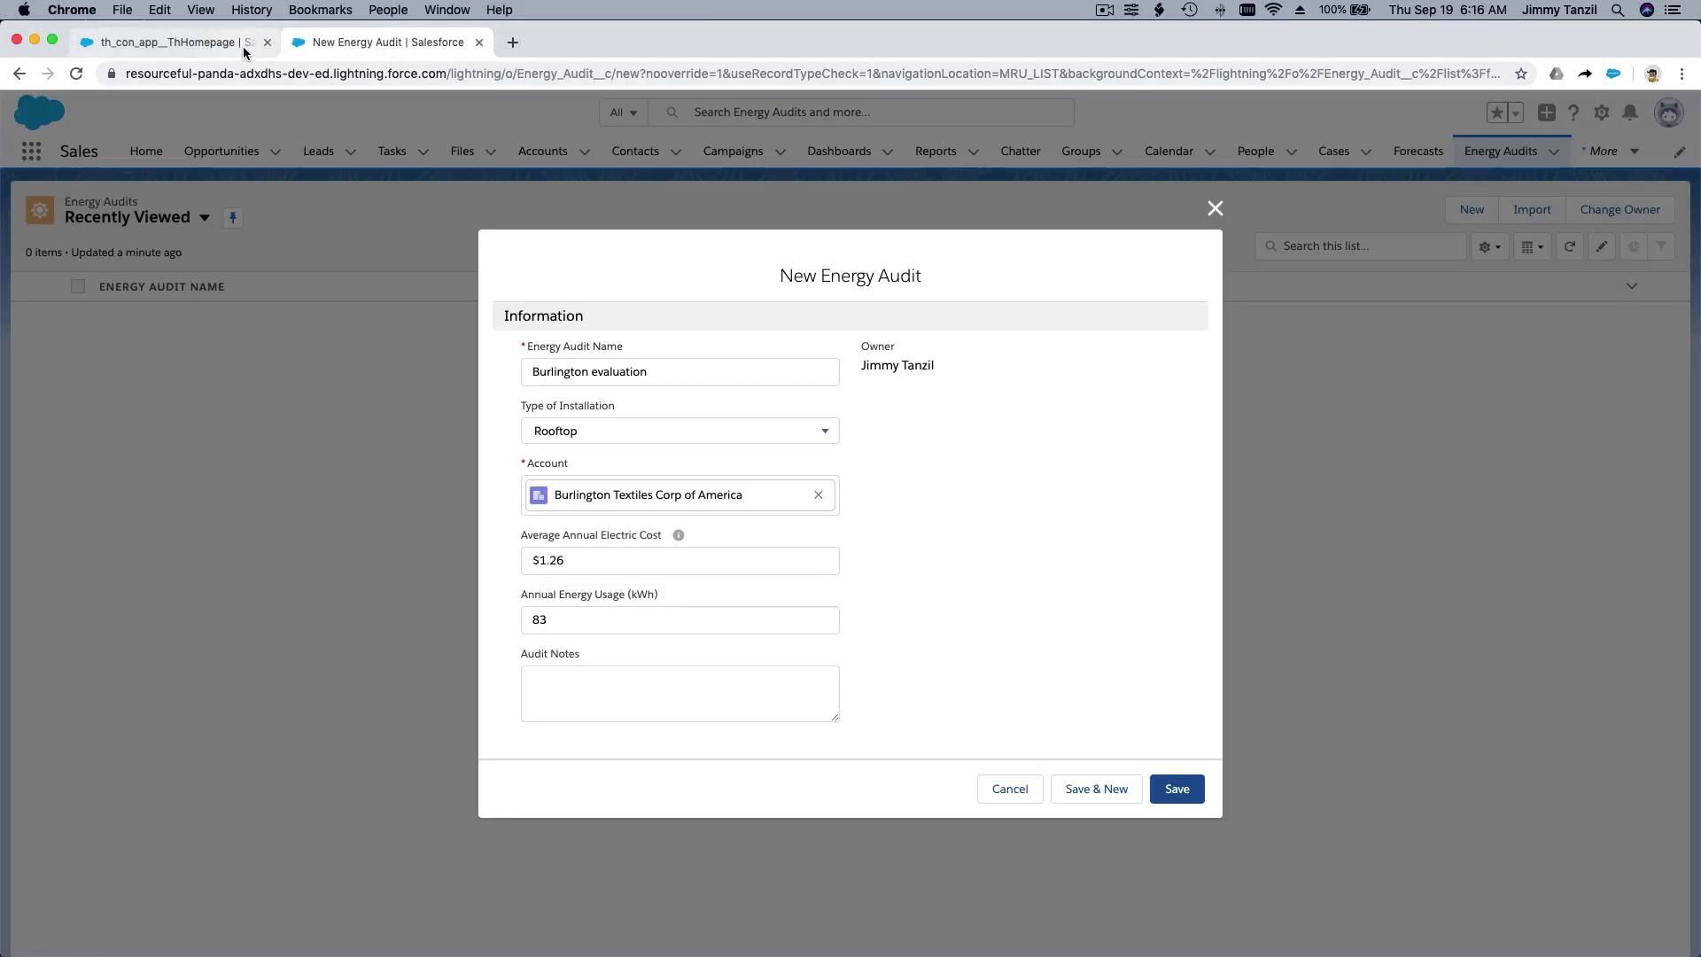
click(243, 46)
click(326, 46)
click(225, 45)
click(356, 46)
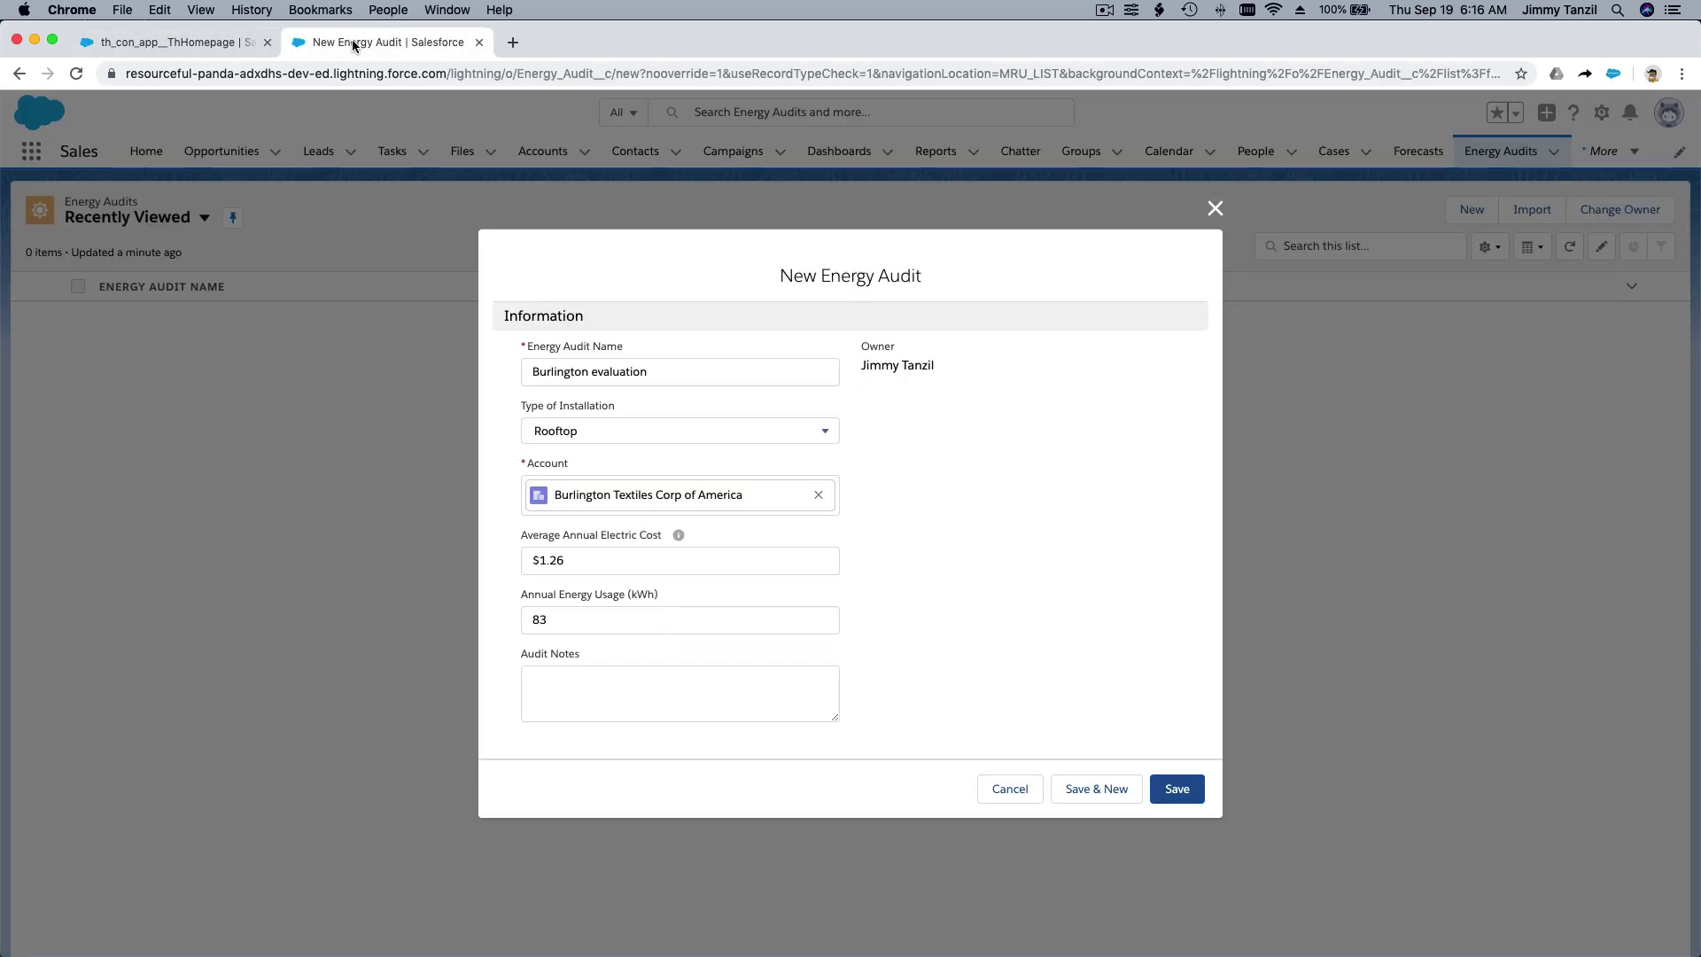
click(217, 43)
click(340, 40)
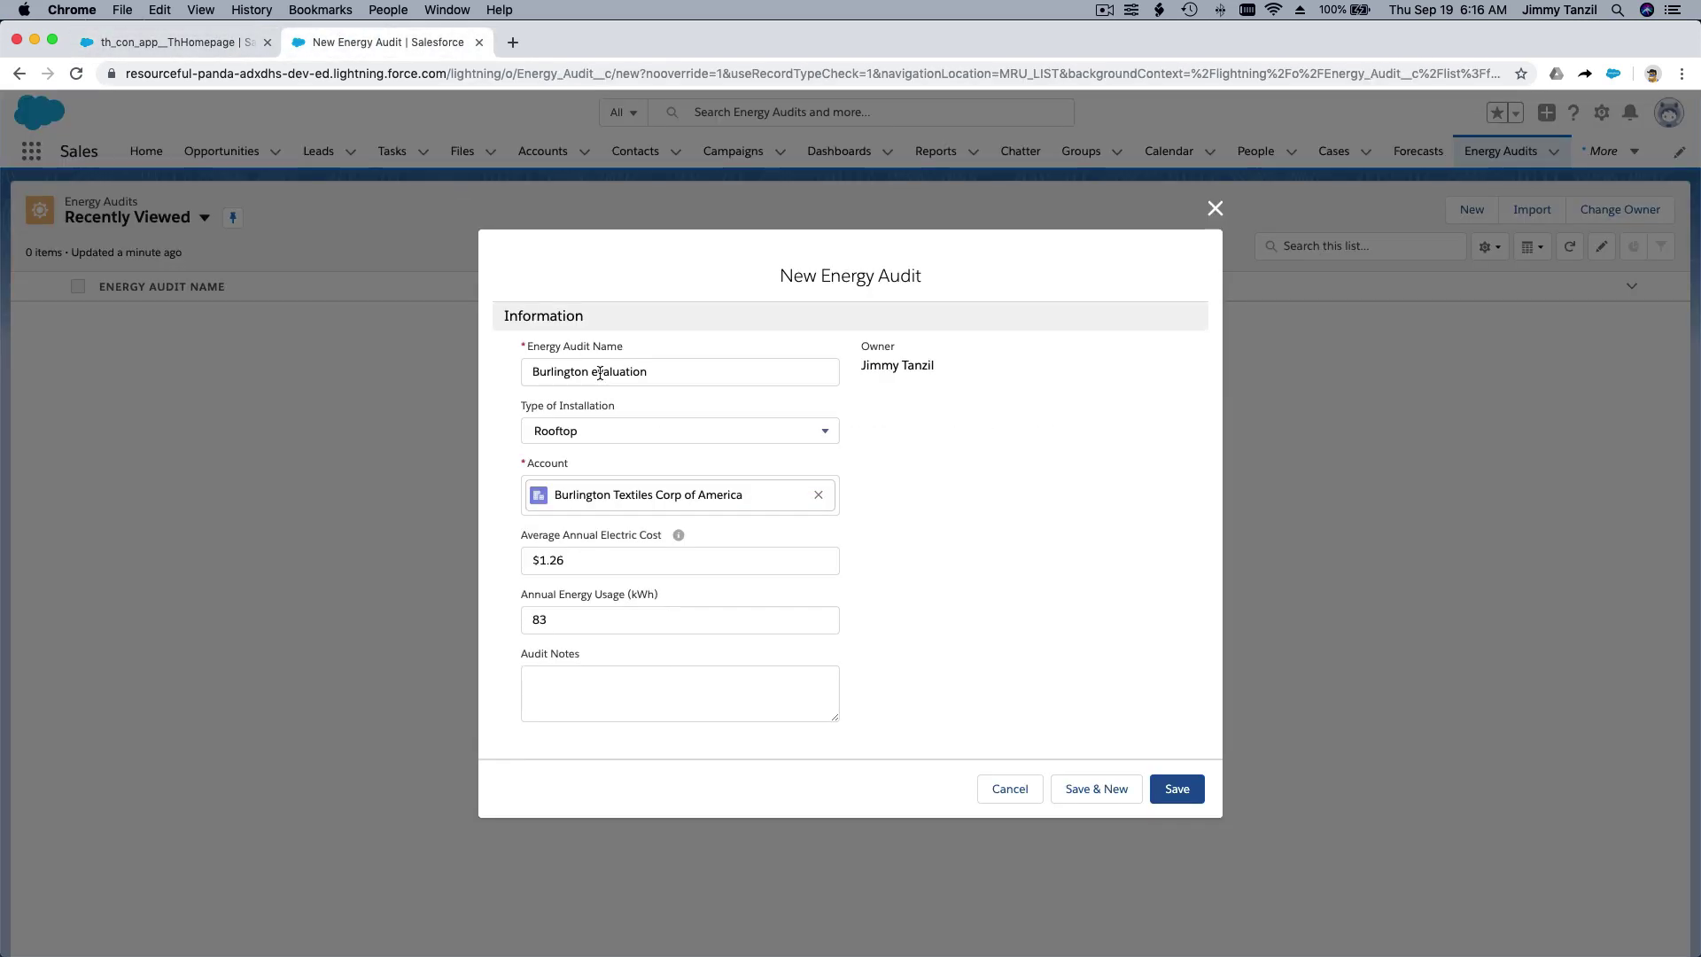
click(1093, 788)
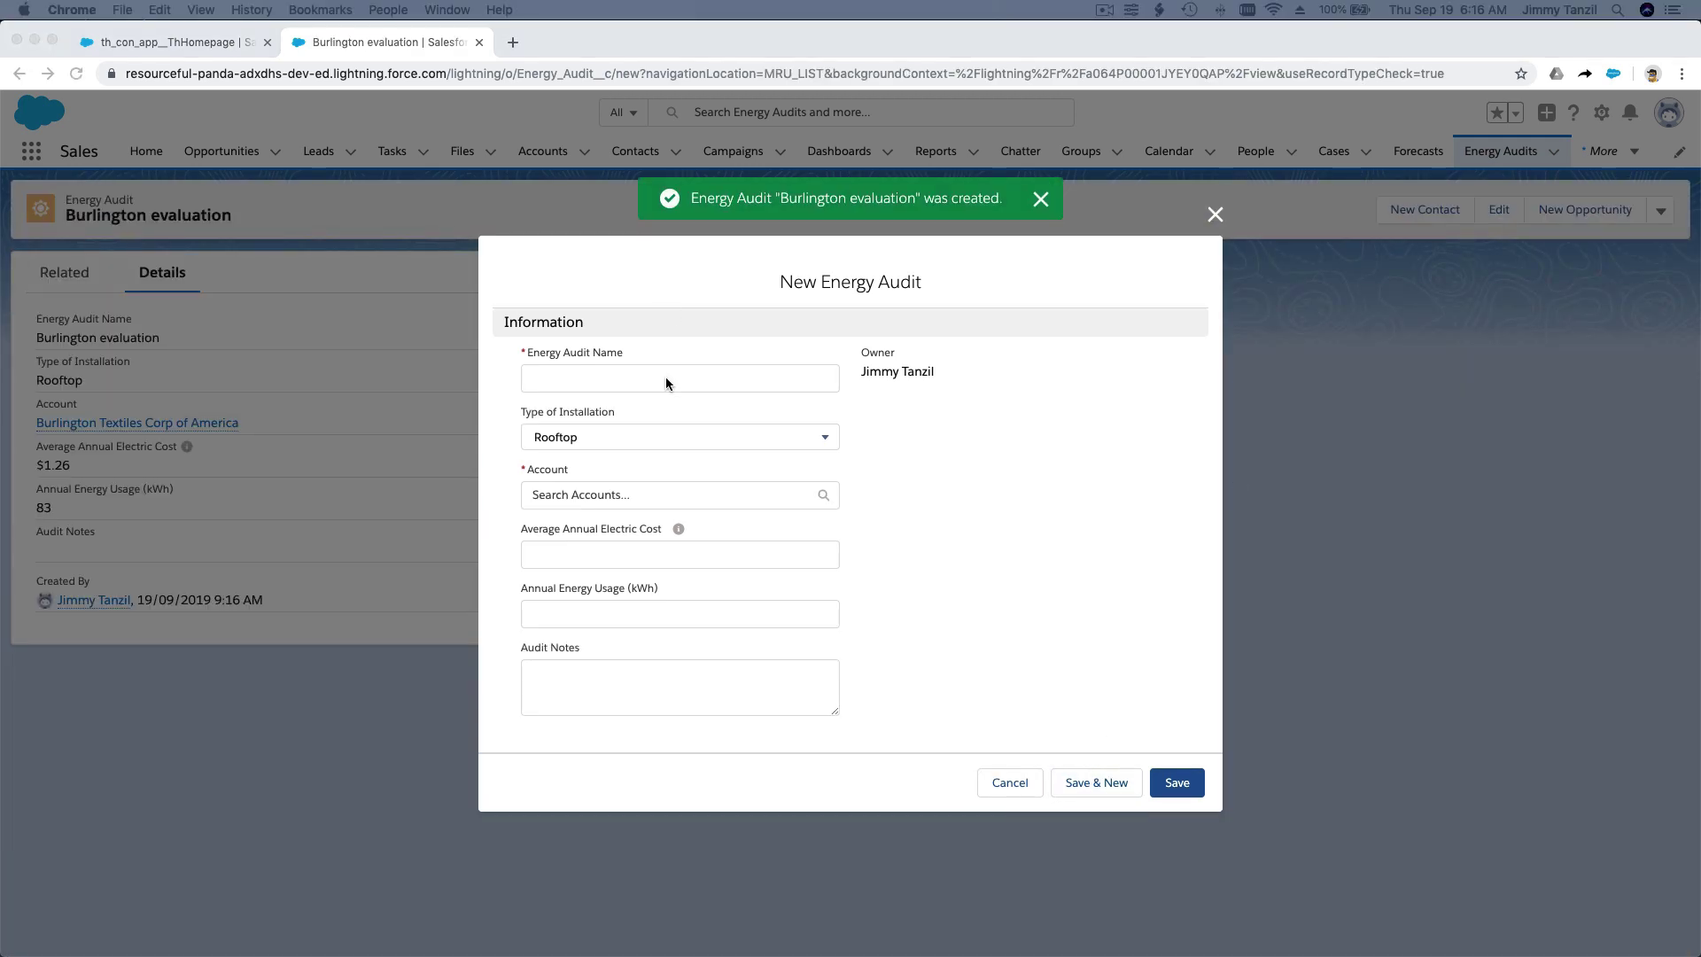
Name the audit 'UA Spring assessment' with Carport installation and the University of Arizona account
click(666, 378)
text(UA Spring assessment)
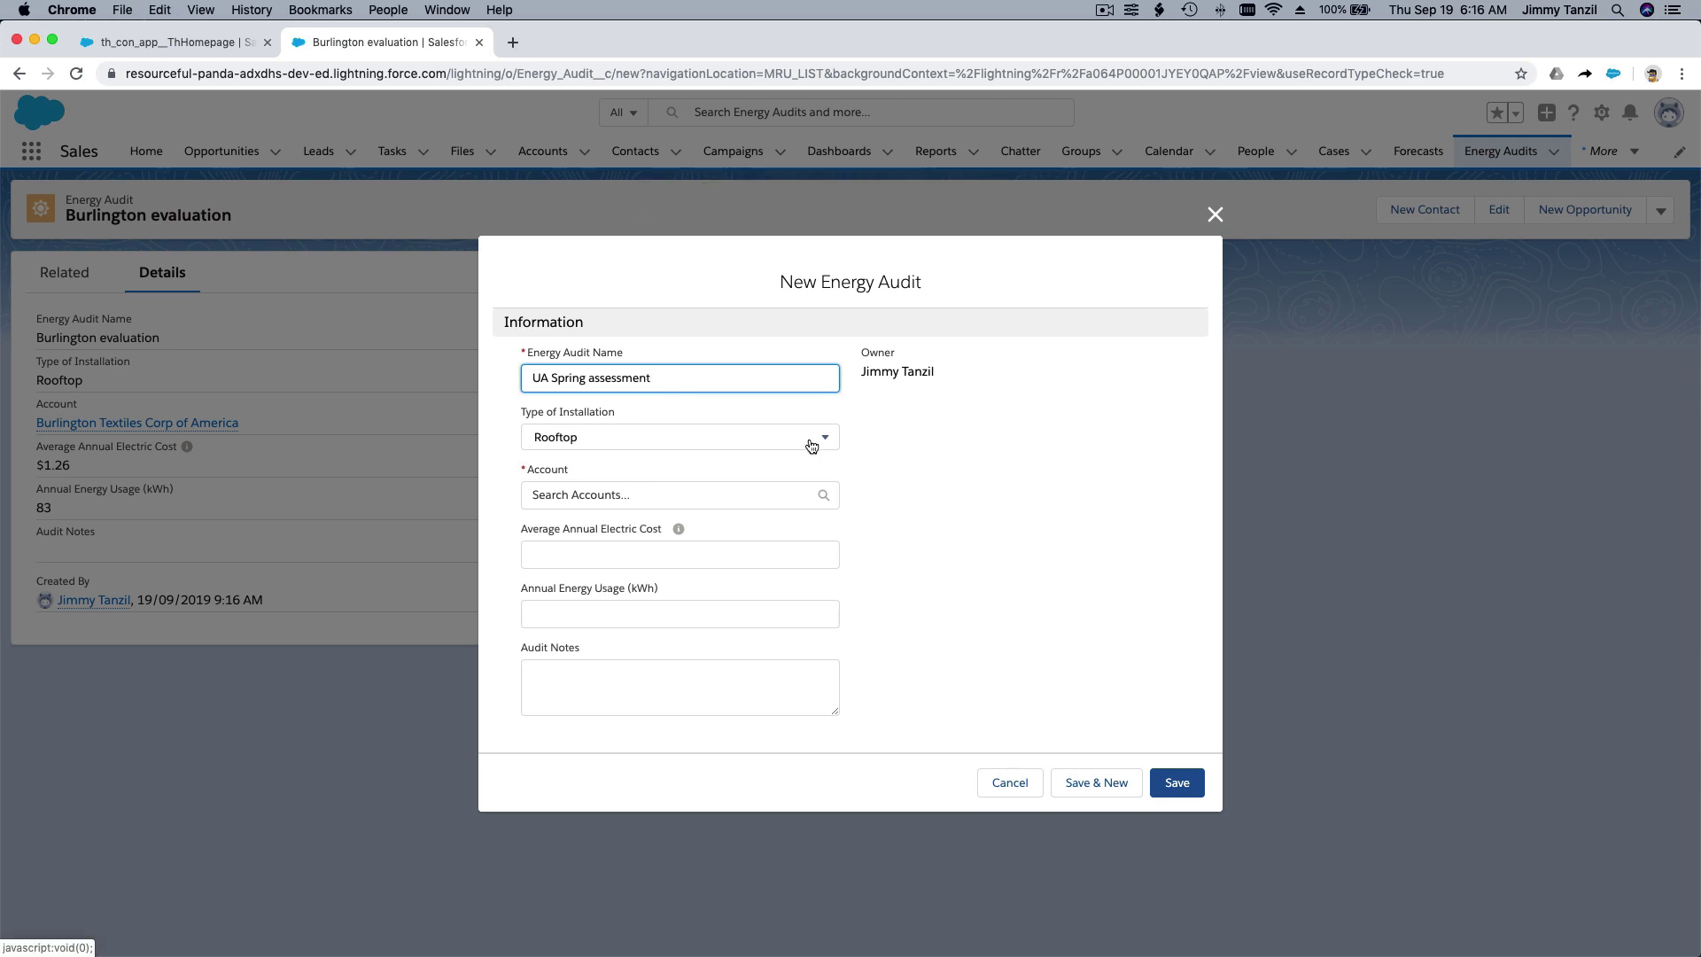
click(734, 440)
click(728, 536)
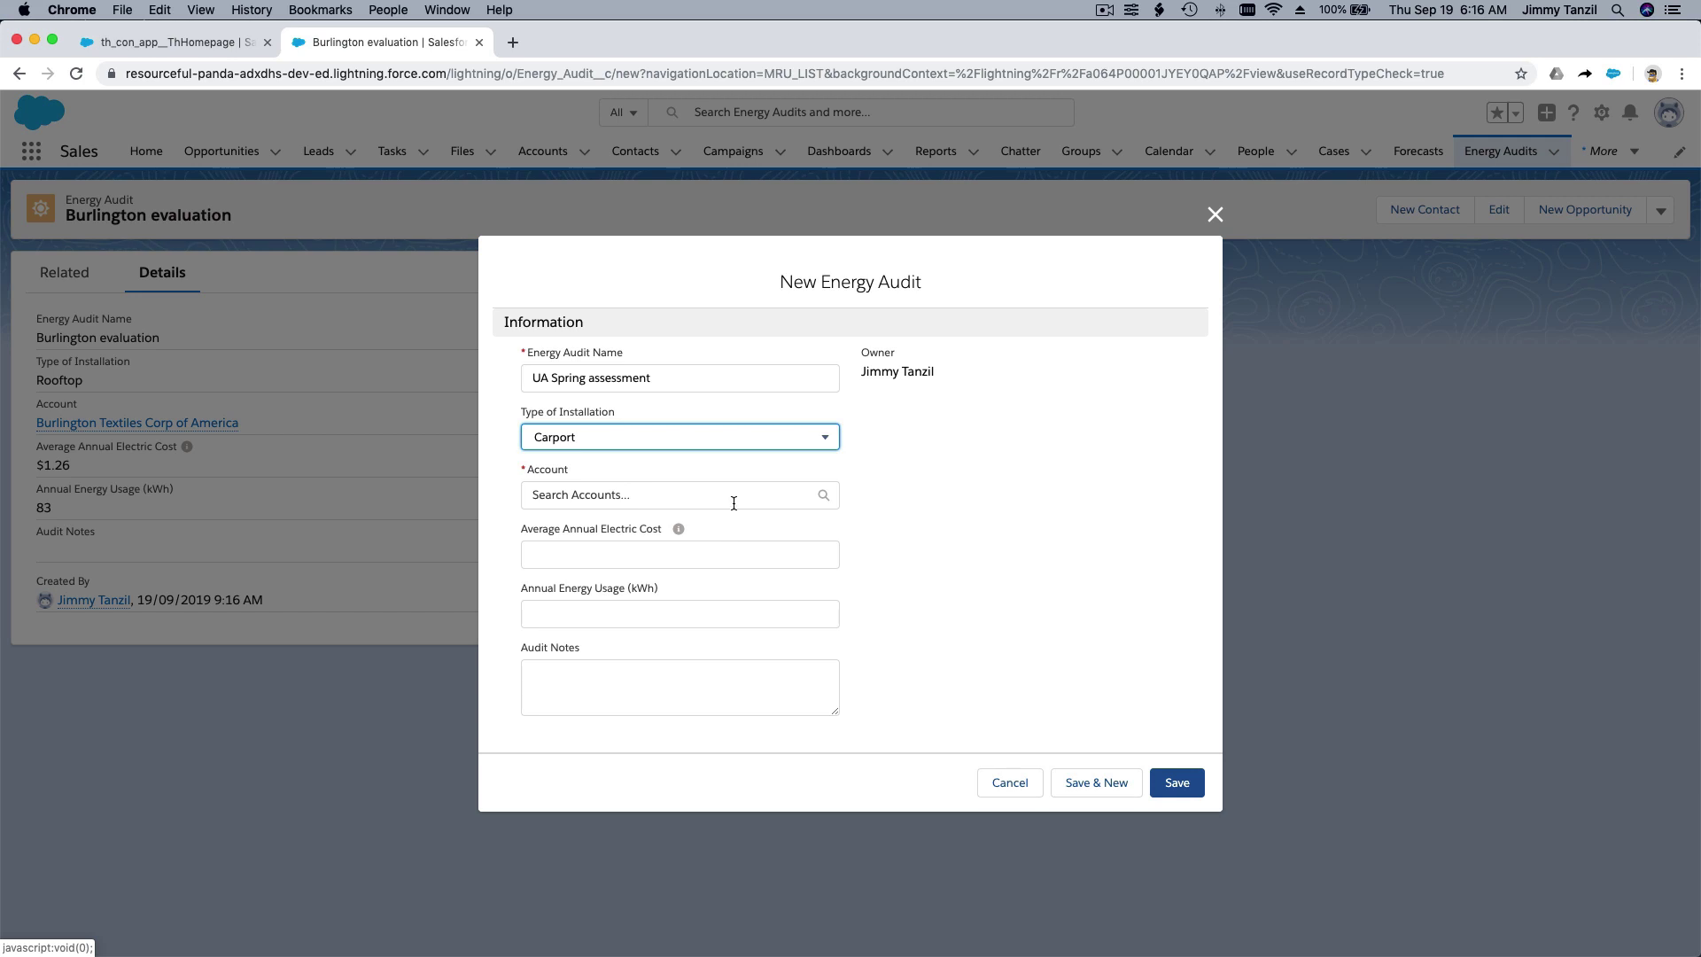
click(733, 503)
text(i)
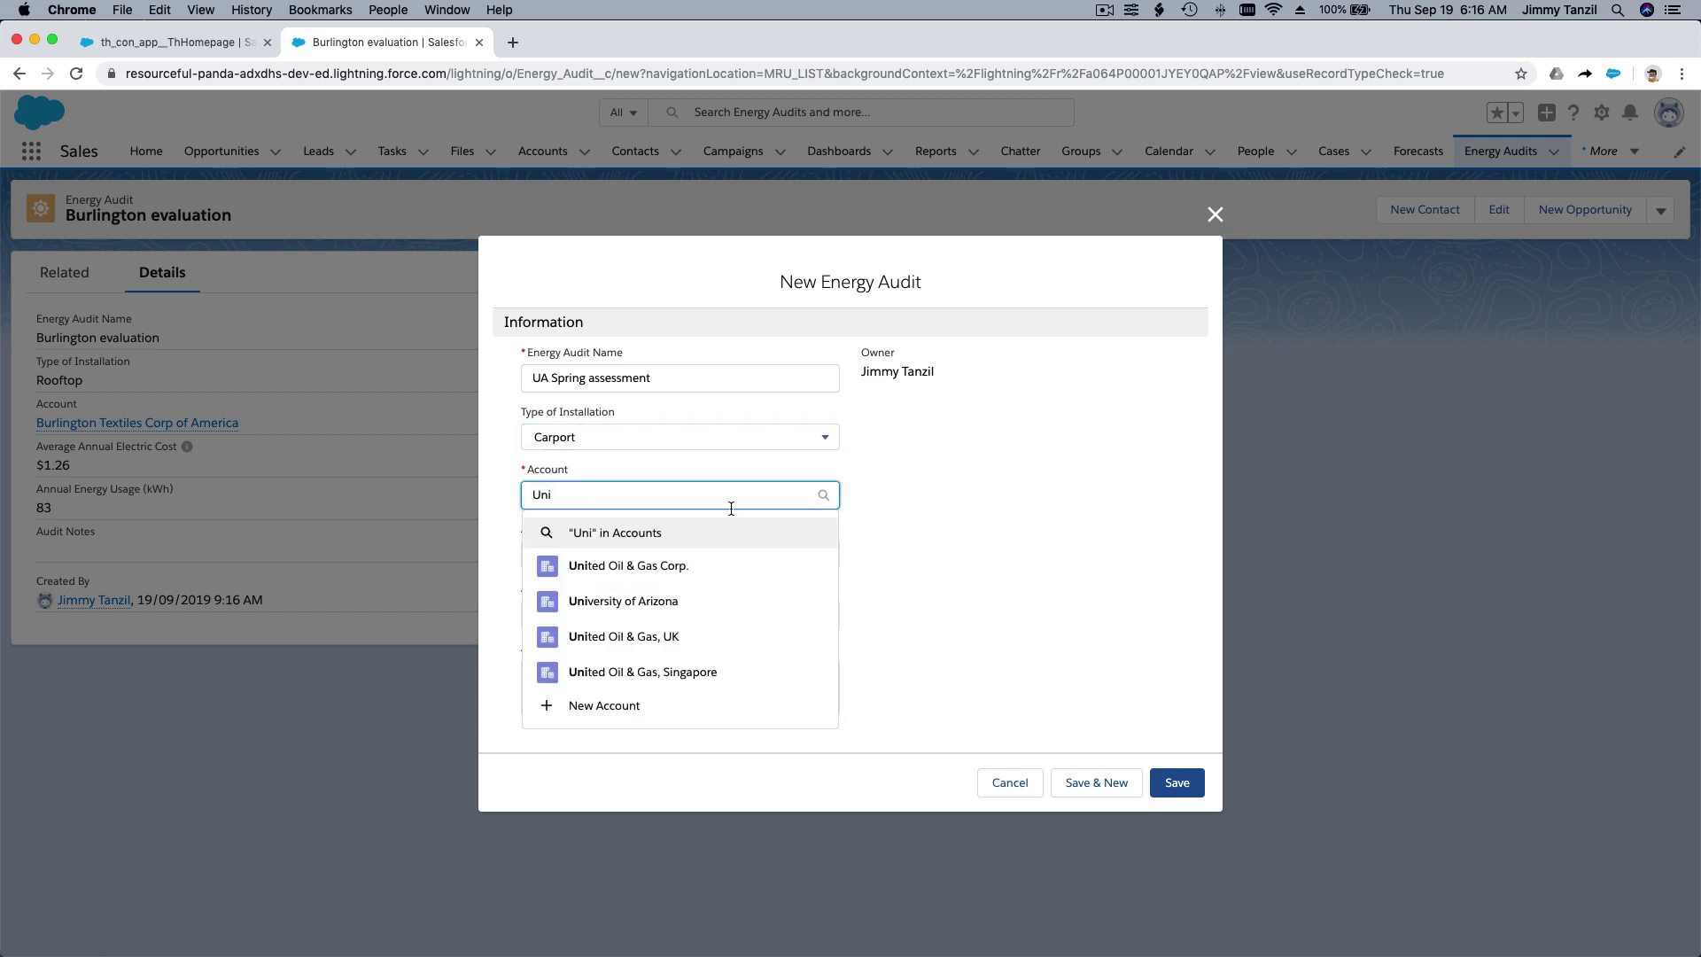
click(725, 602)
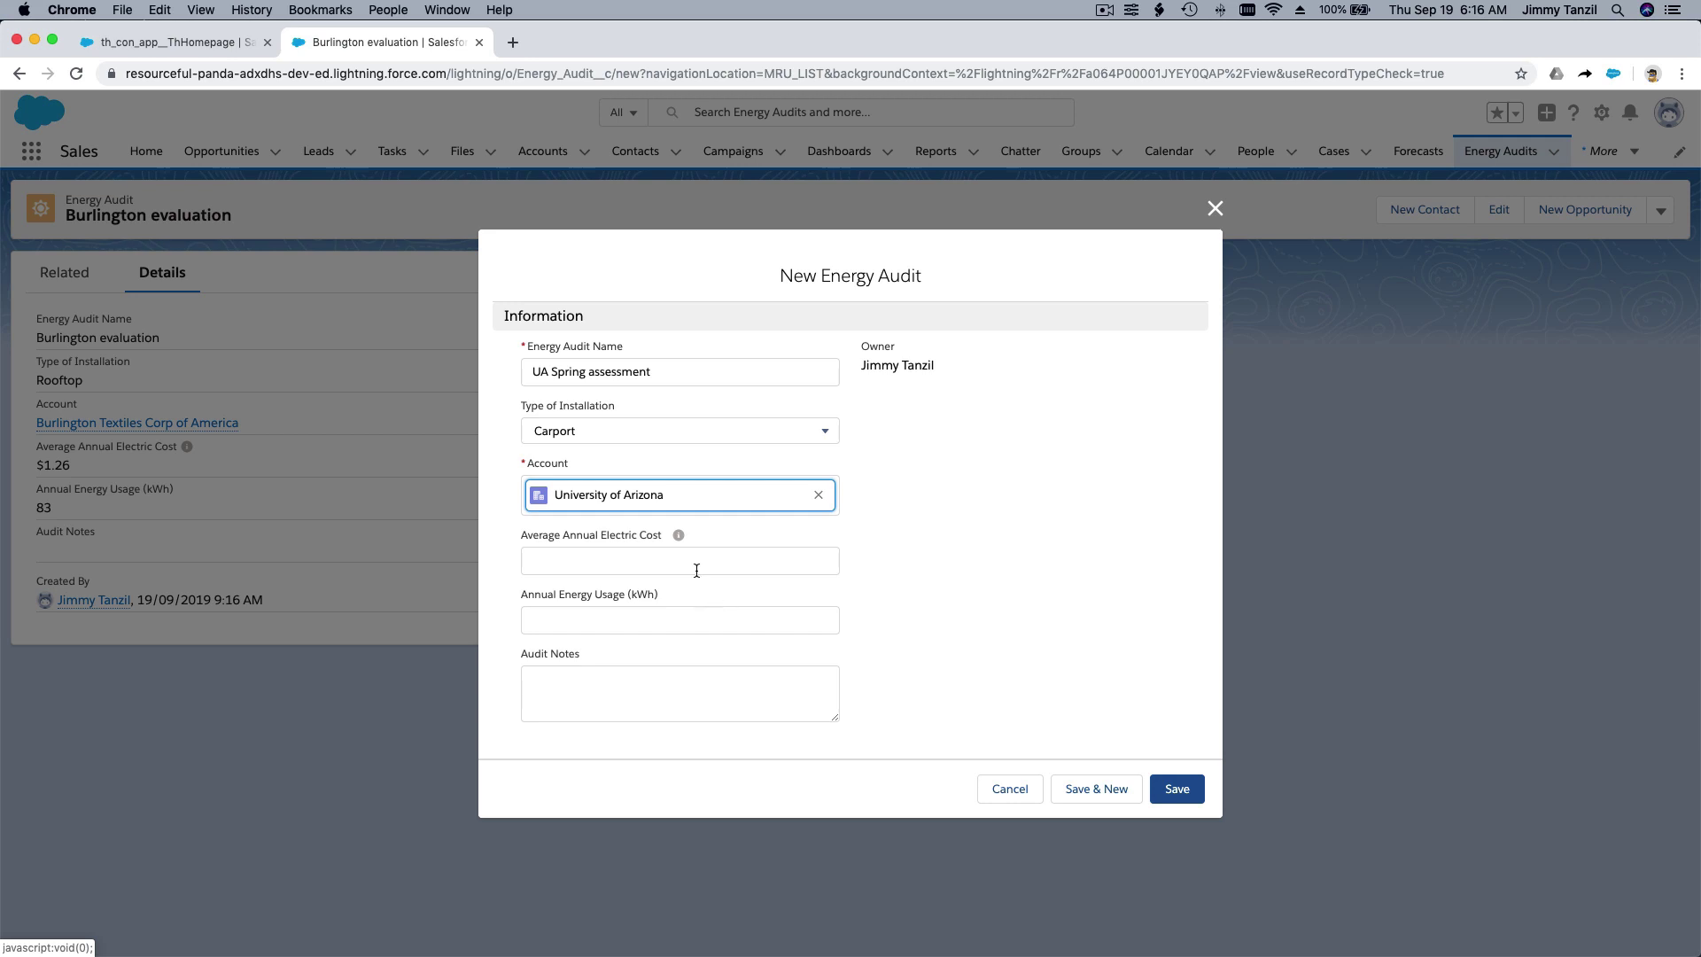
Enter a $2.19 annual electric cost and 30 kWh usage, then save and start a new audit
click(694, 565)
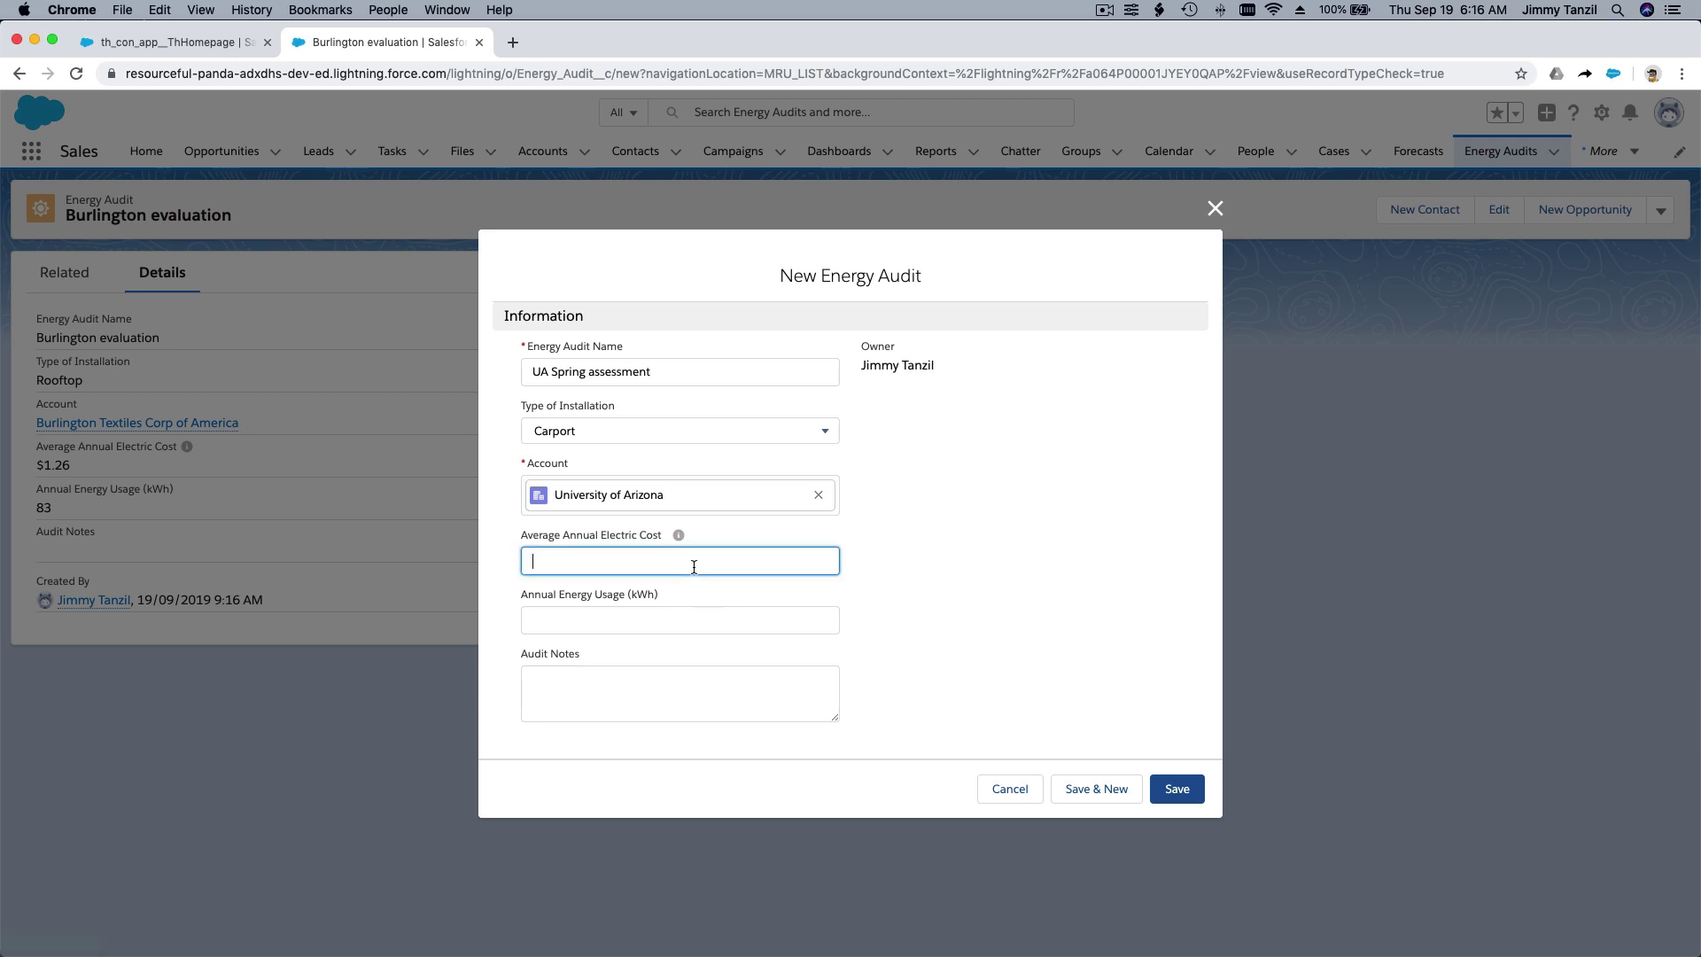
text(2.19)
key(Tab)
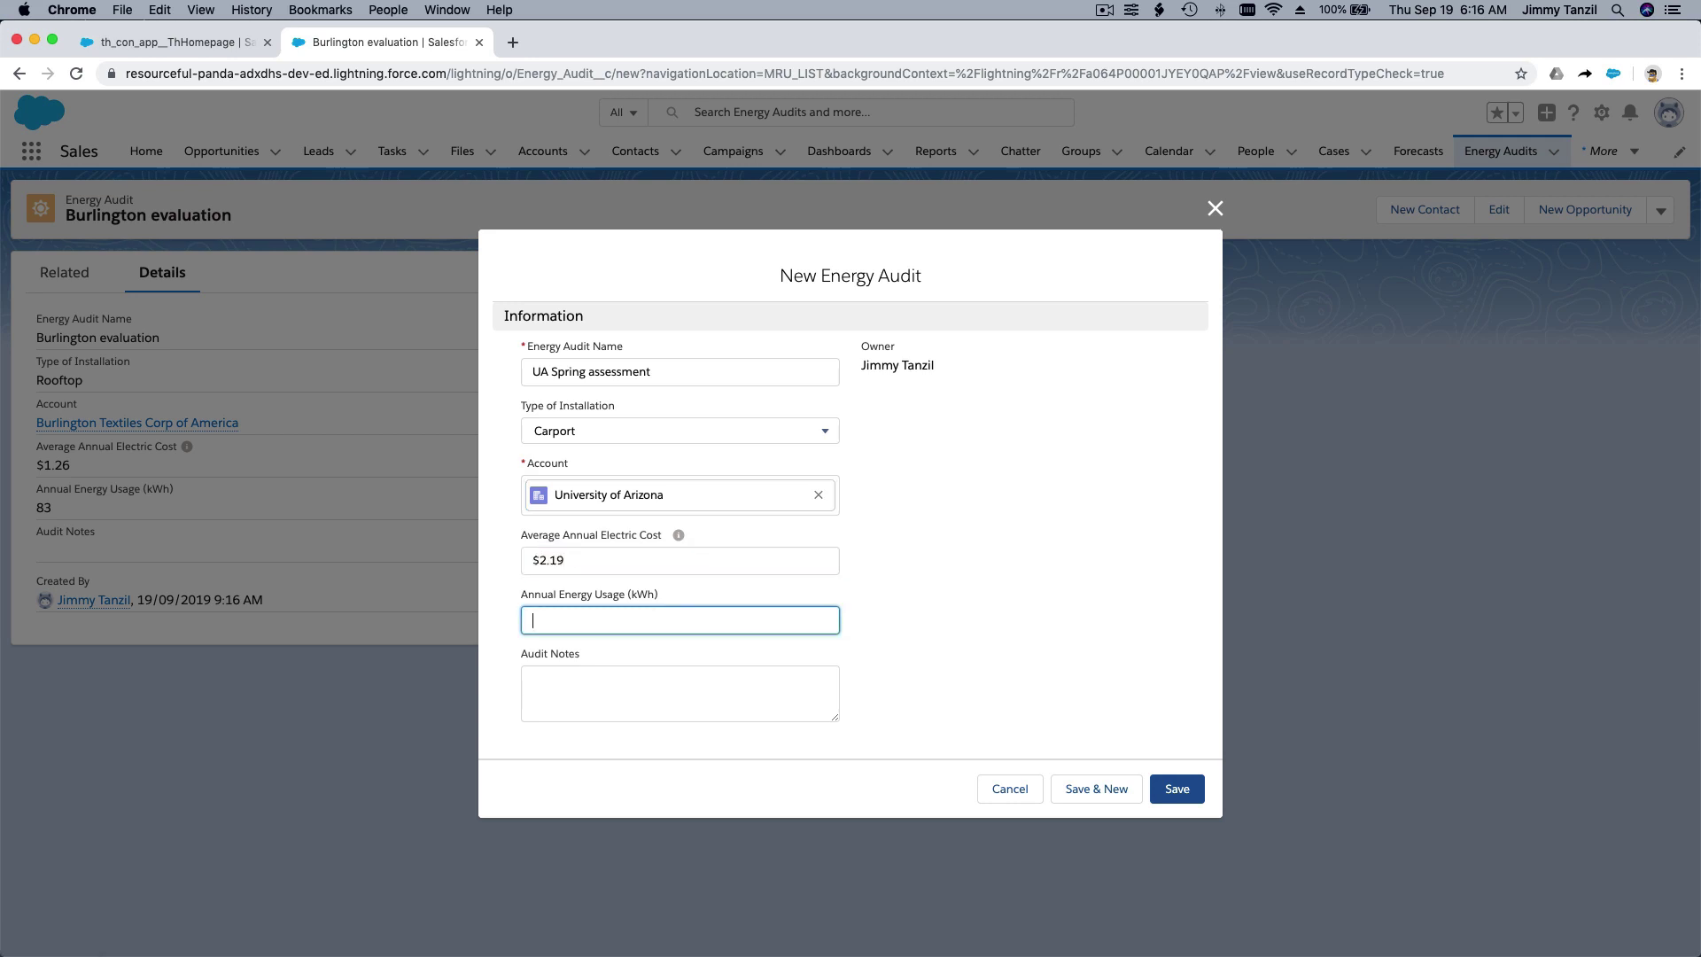
text(30)
click(1002, 646)
click(1088, 788)
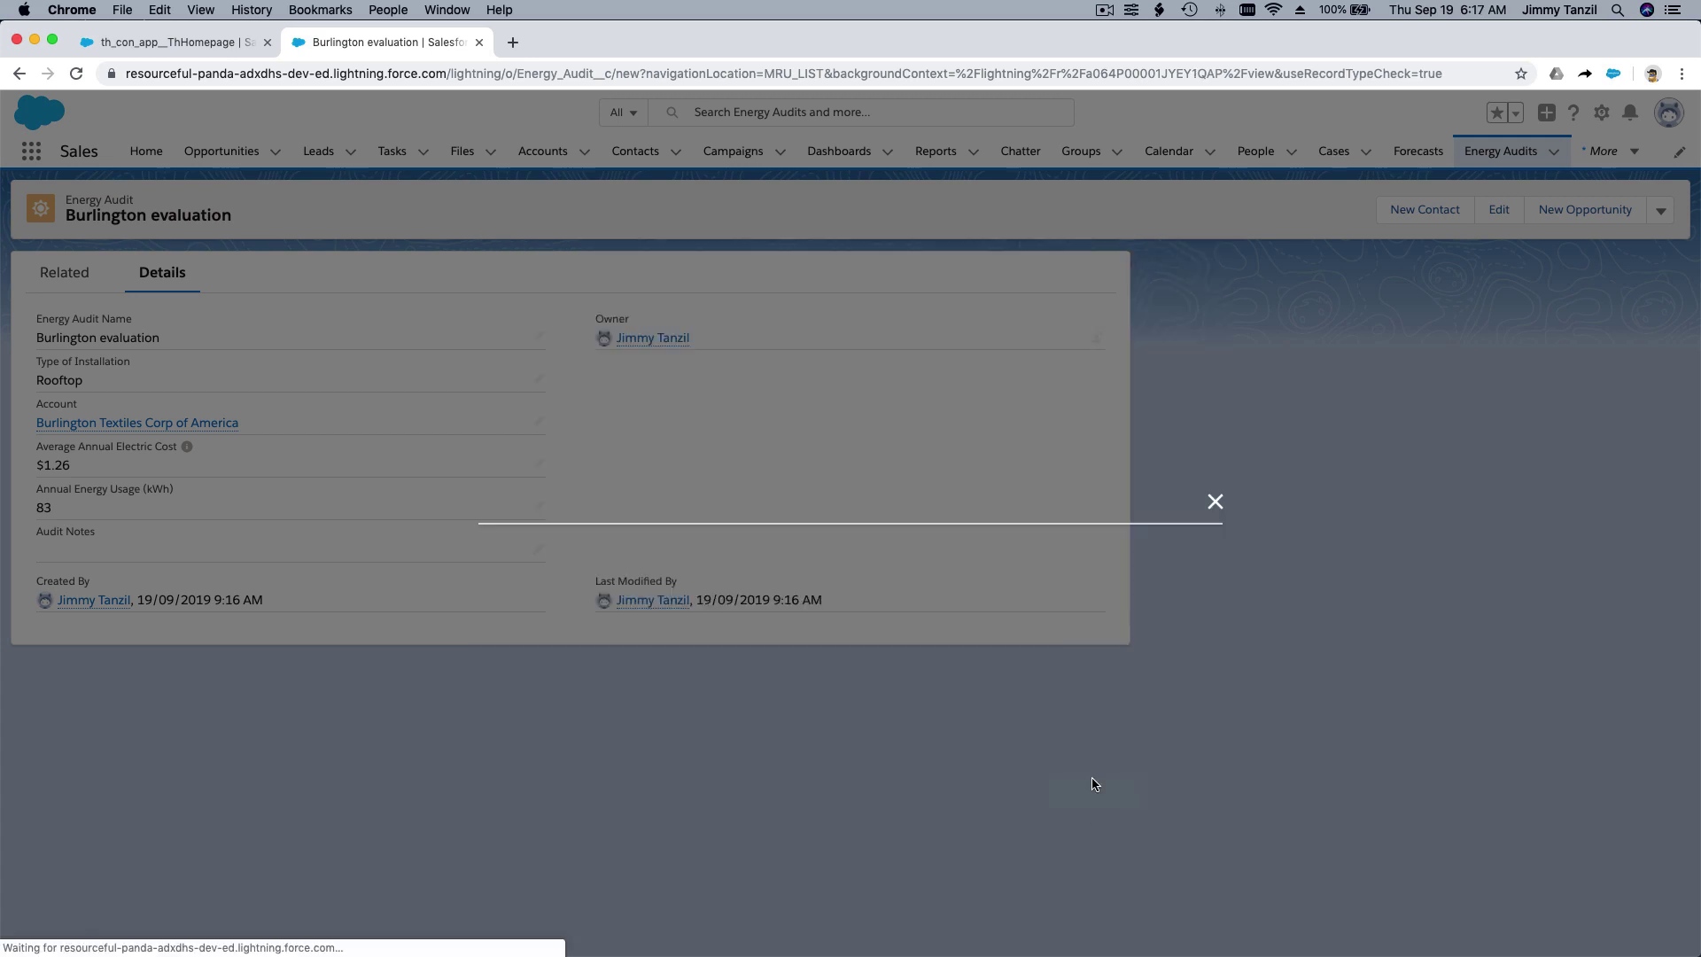
Paste the name 'GenePoint 5-year review', keep Rooftop installation, and link the GenePoint account
click(718, 379)
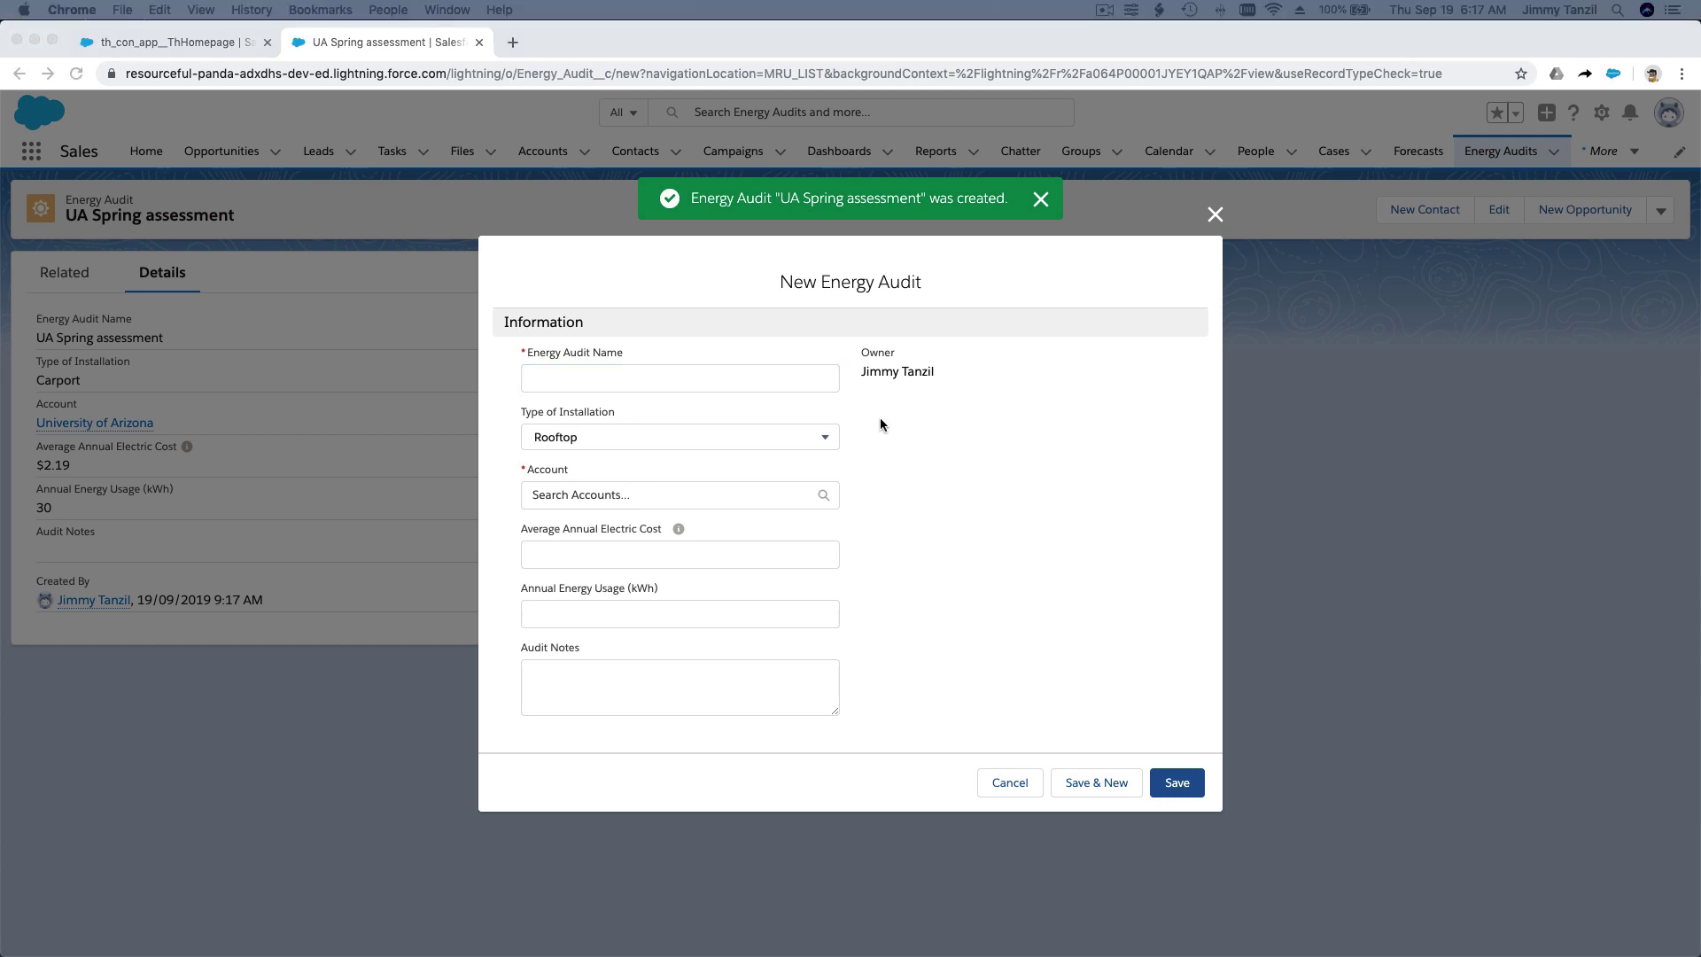
click(717, 378)
text(GenePoint 5-year review)
text(=)
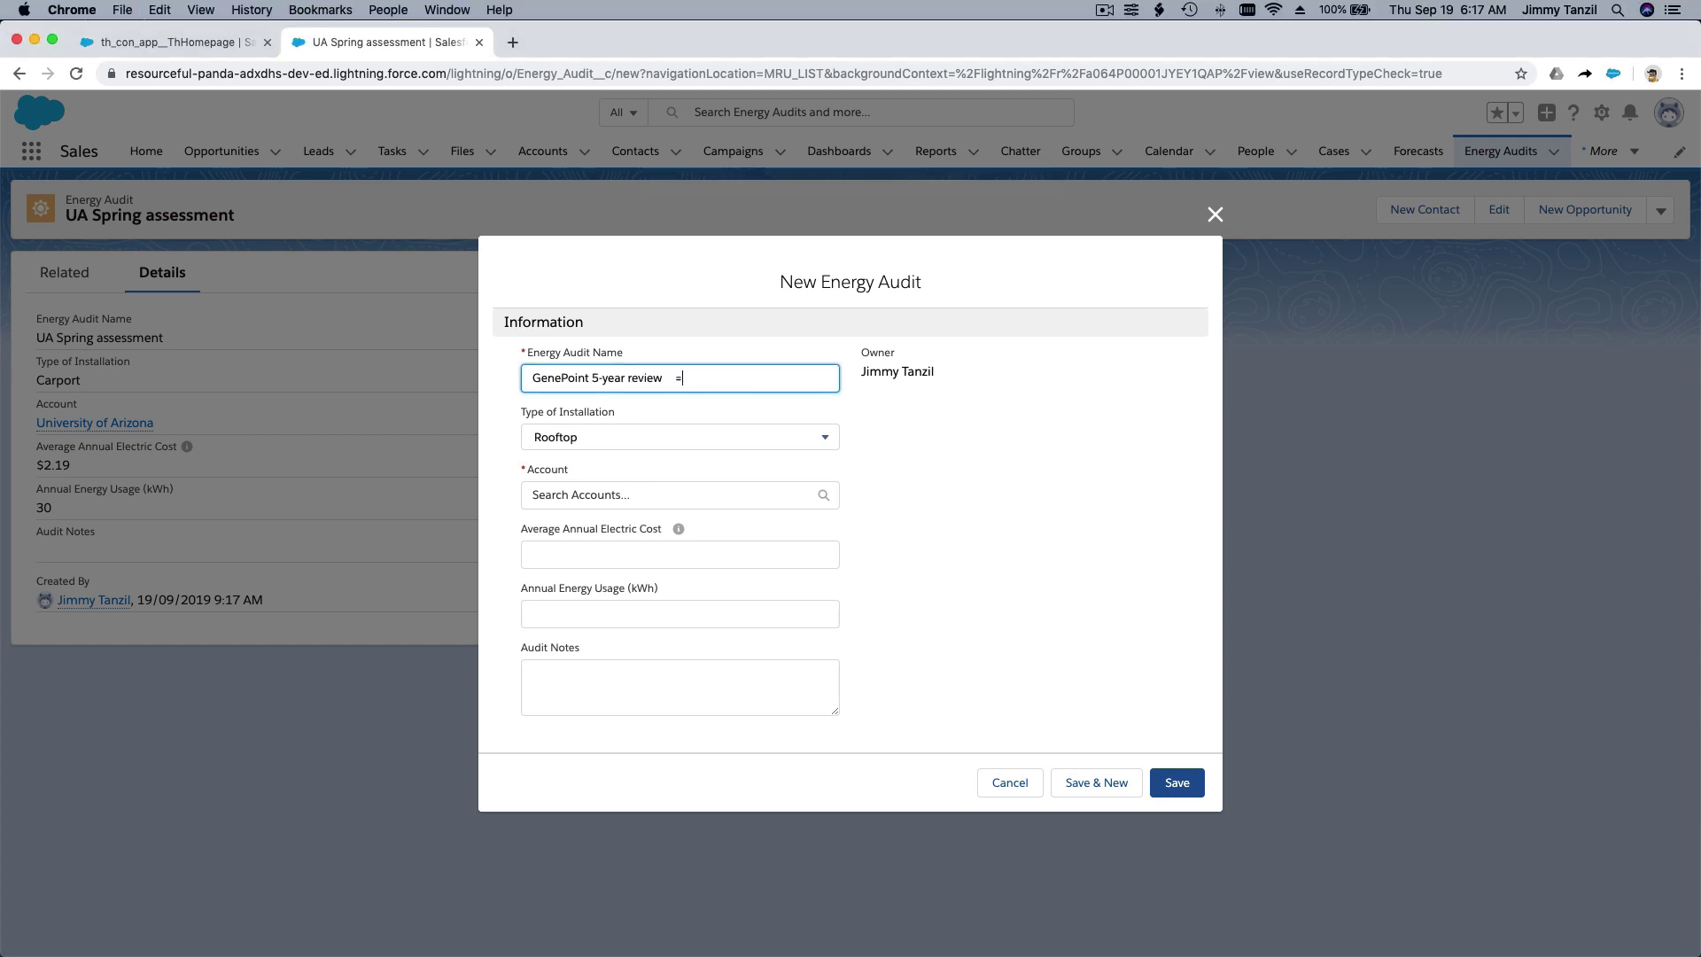
key(BackSpace)
key(BackSpace)
key(BackSpace)
key(BackSpace)
key(BackSpace)
key(Tab)
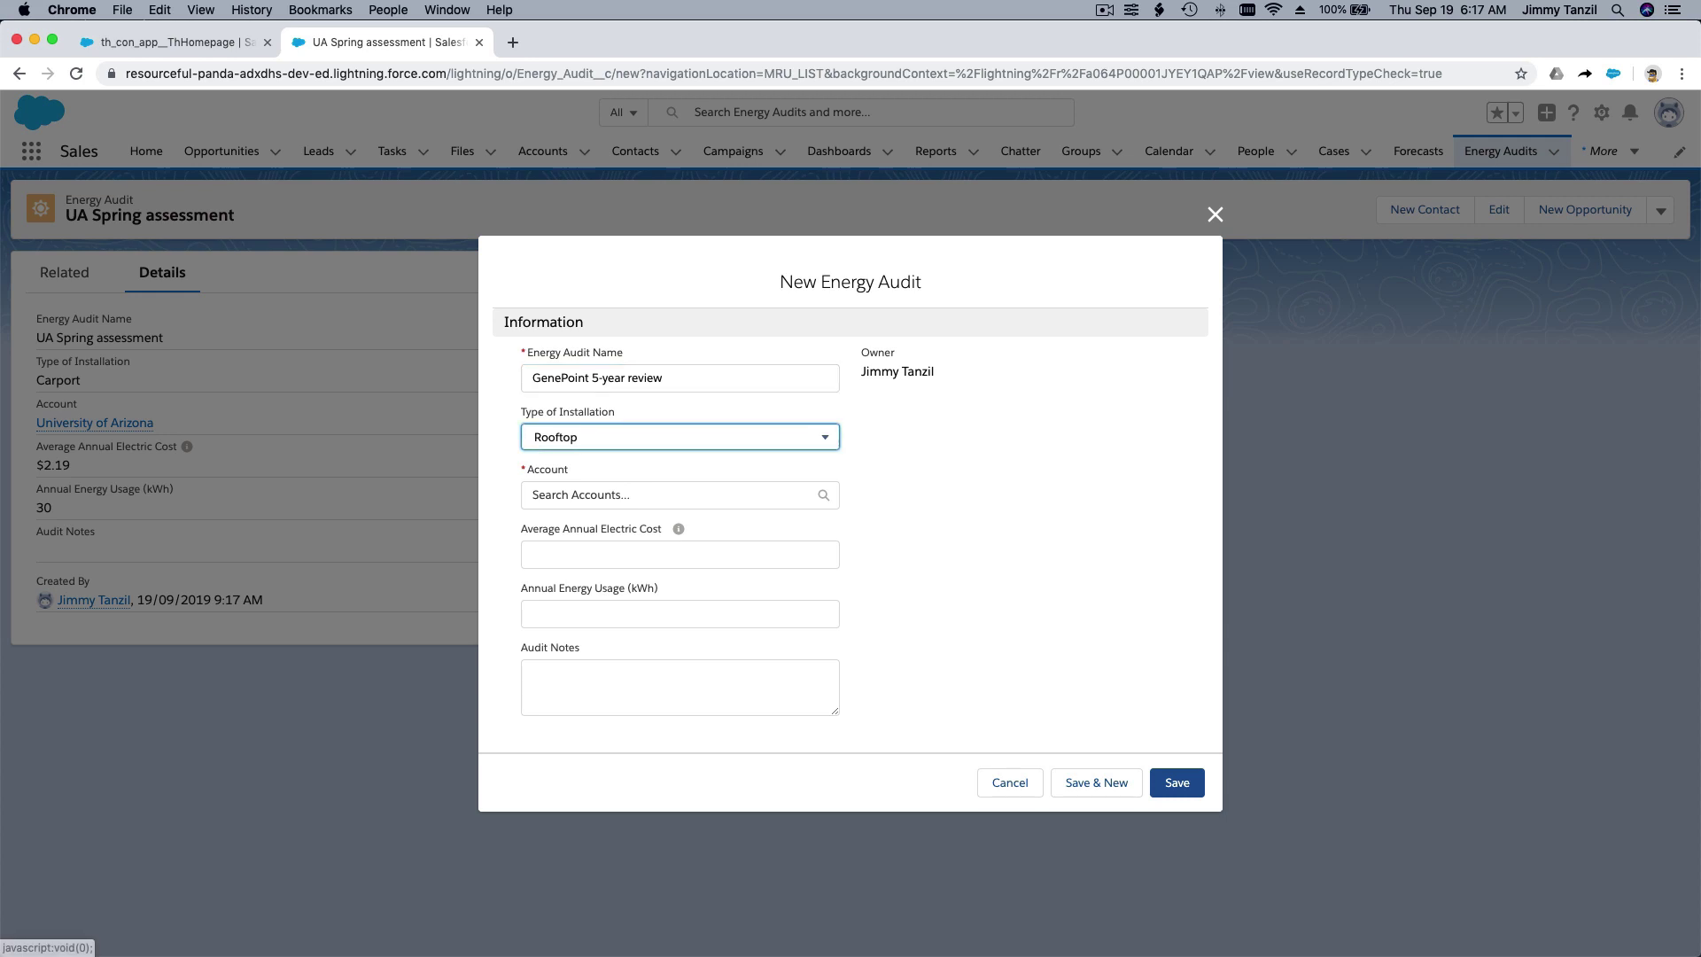
click(583, 497)
text(Gene)
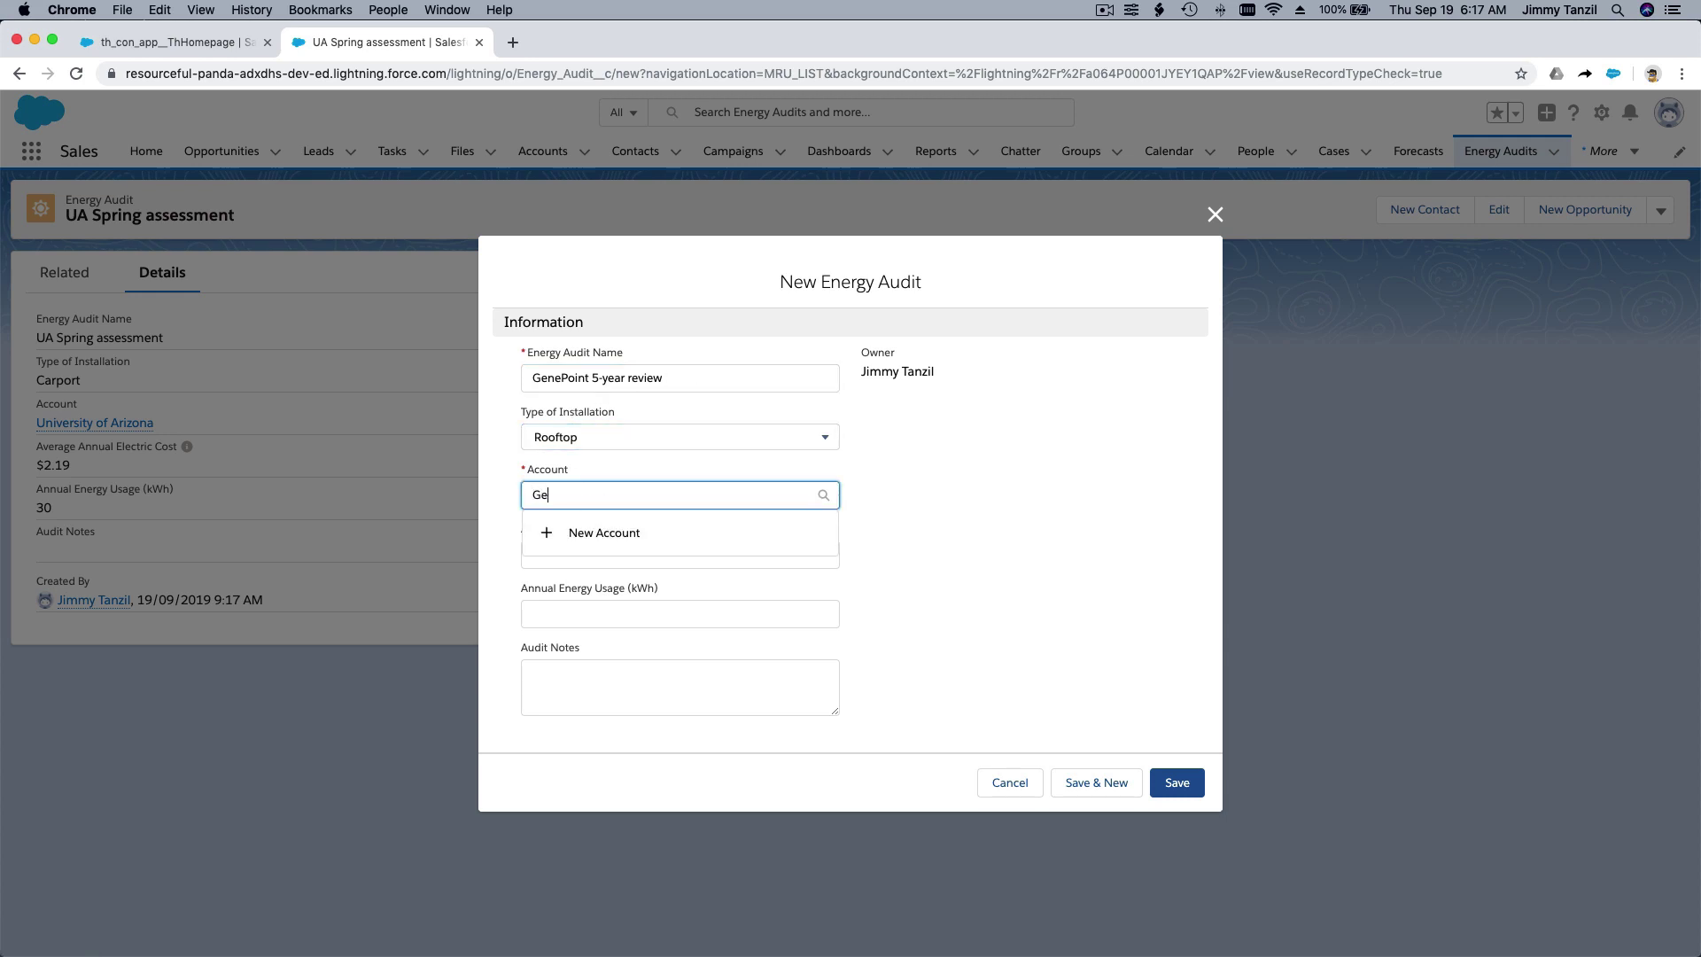
click(575, 568)
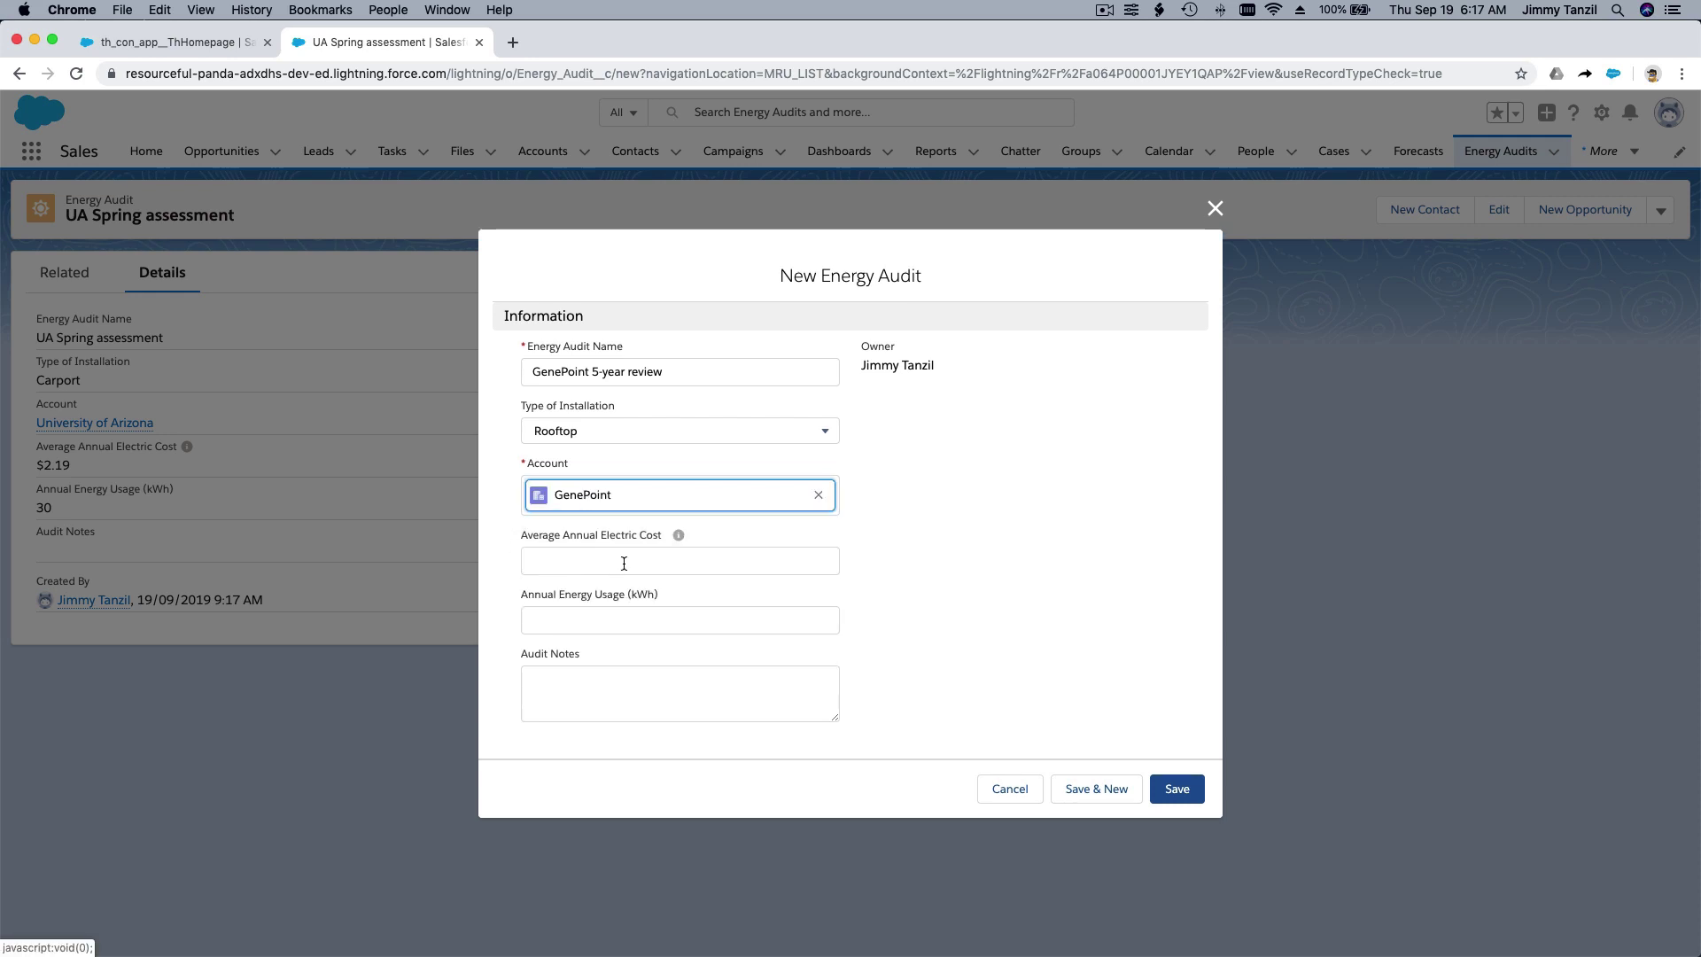
Enter a $1.56 annual electric cost and 21 kWh usage, then save and start a new audit
click(632, 560)
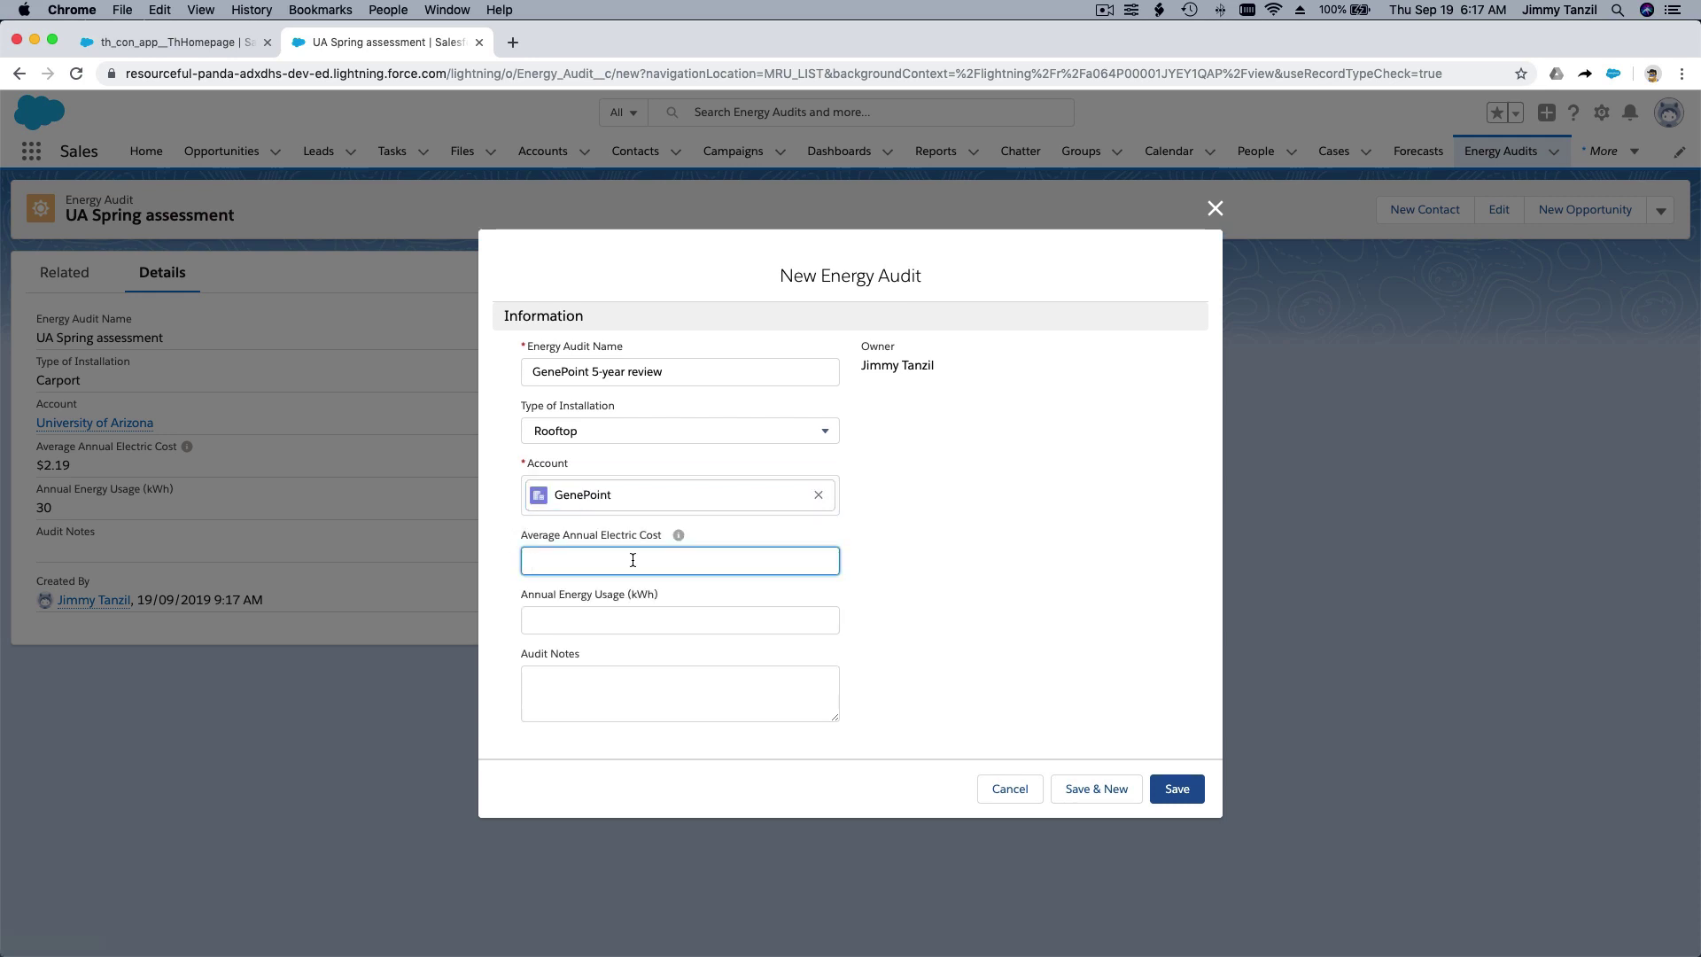
text(1.56)
click(532, 620)
text(21)
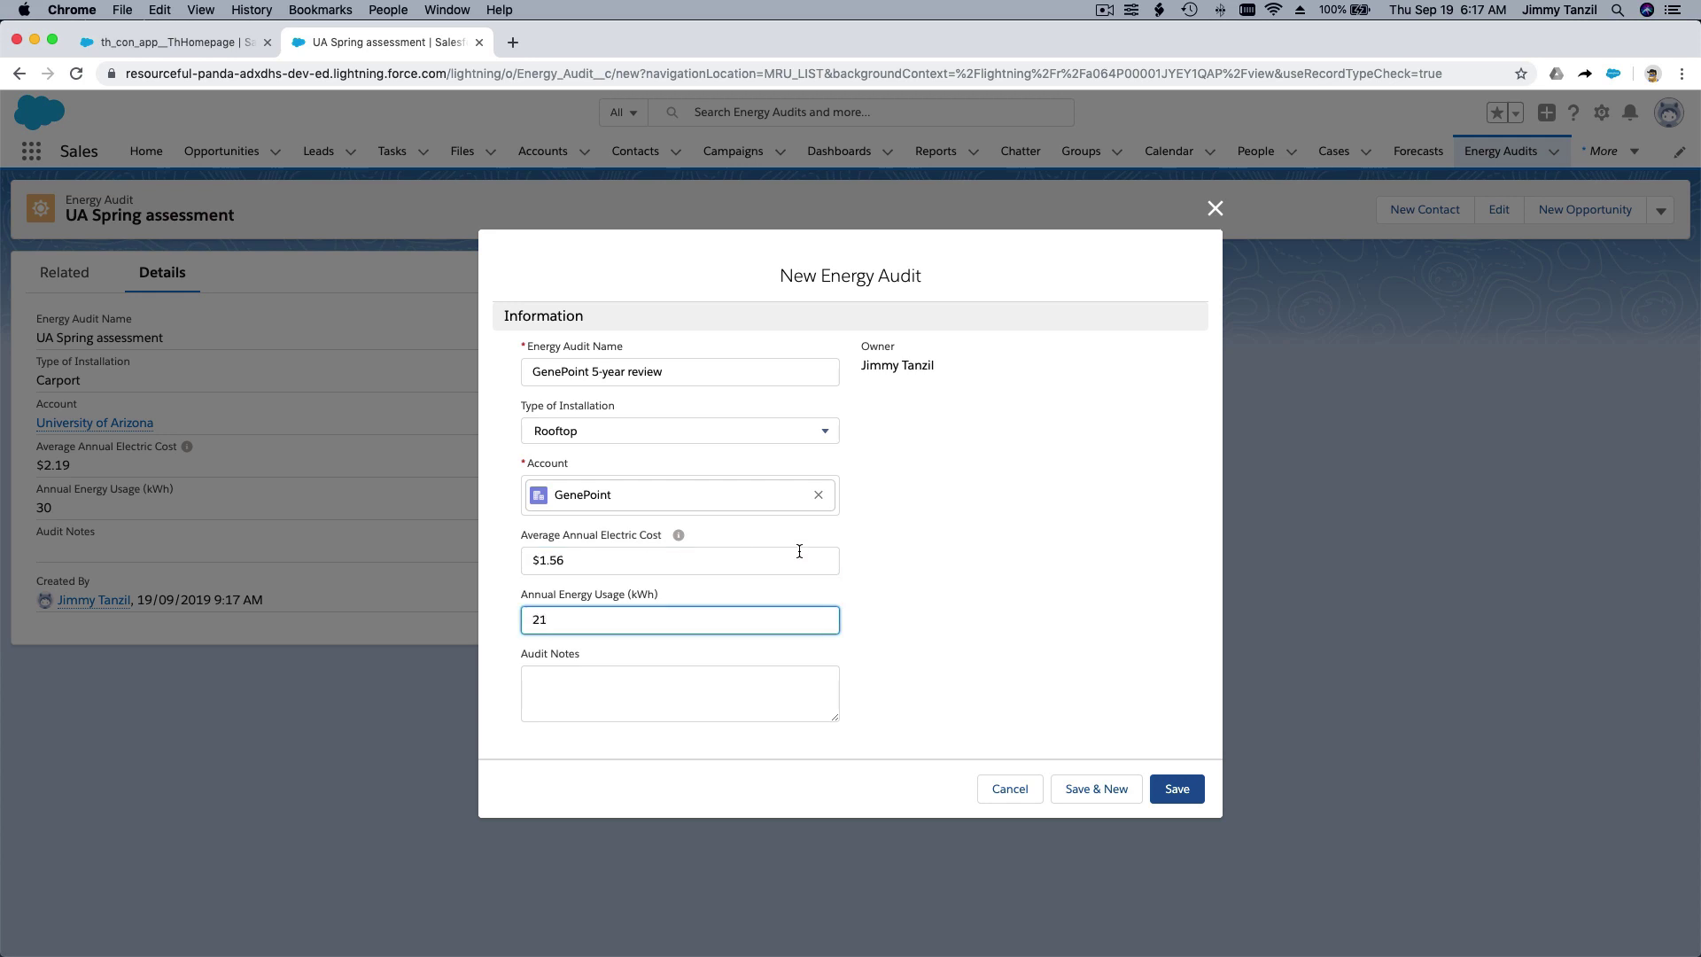
click(1039, 605)
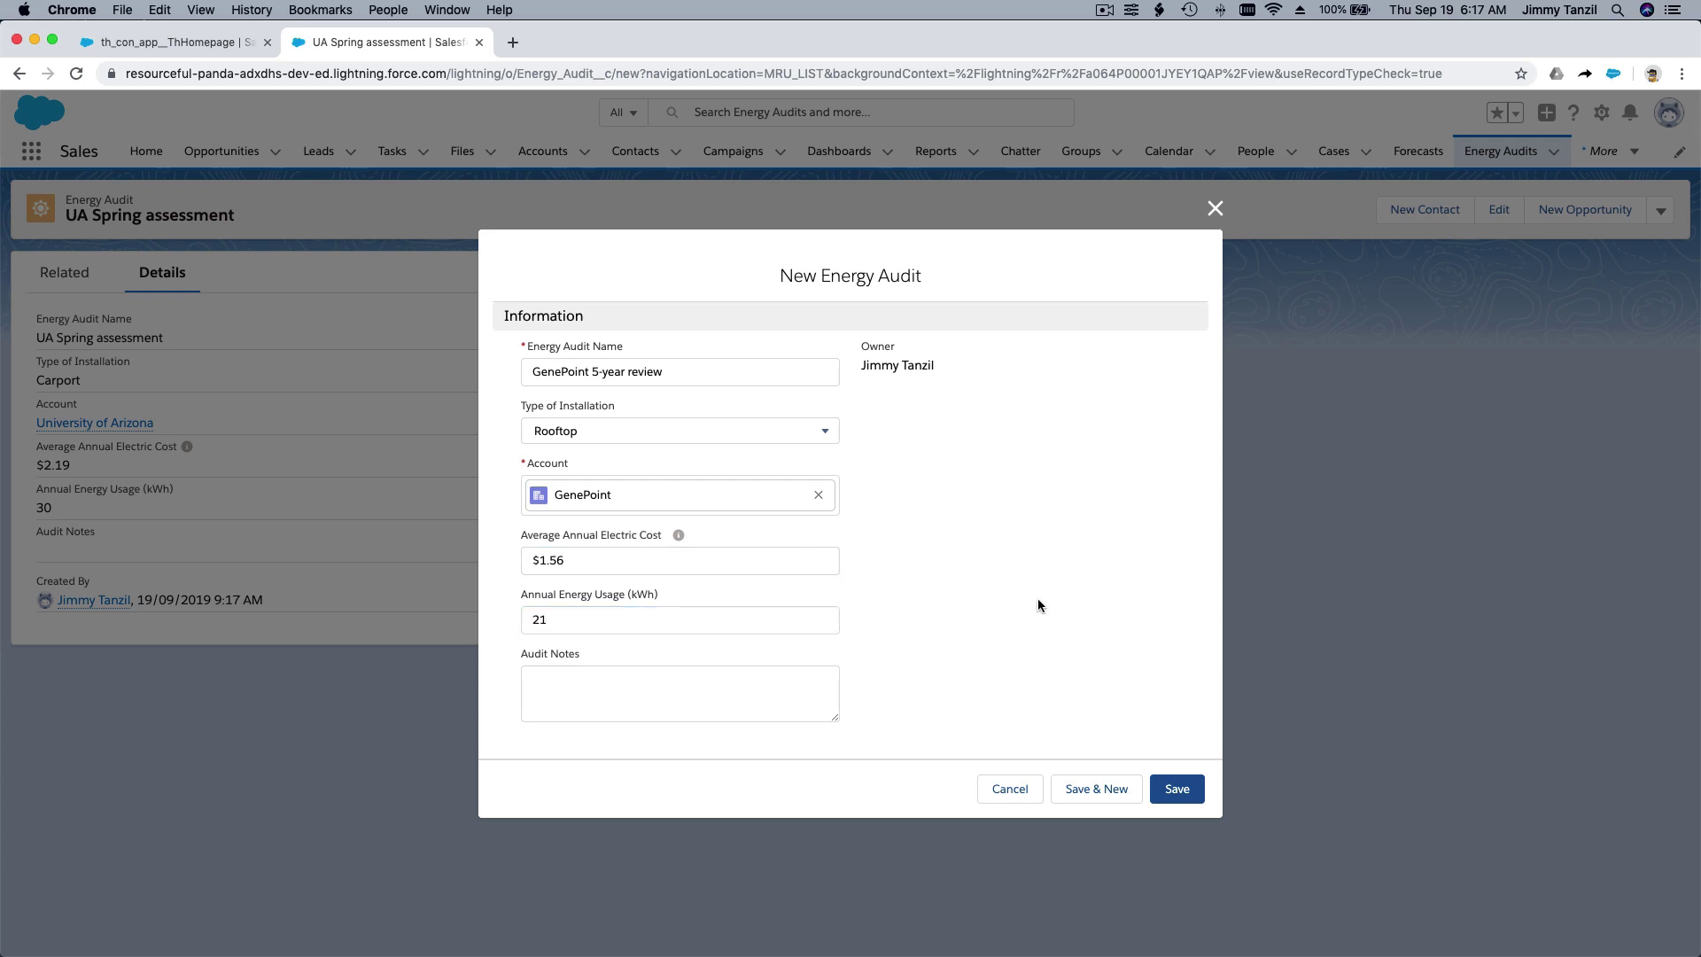
click(1096, 788)
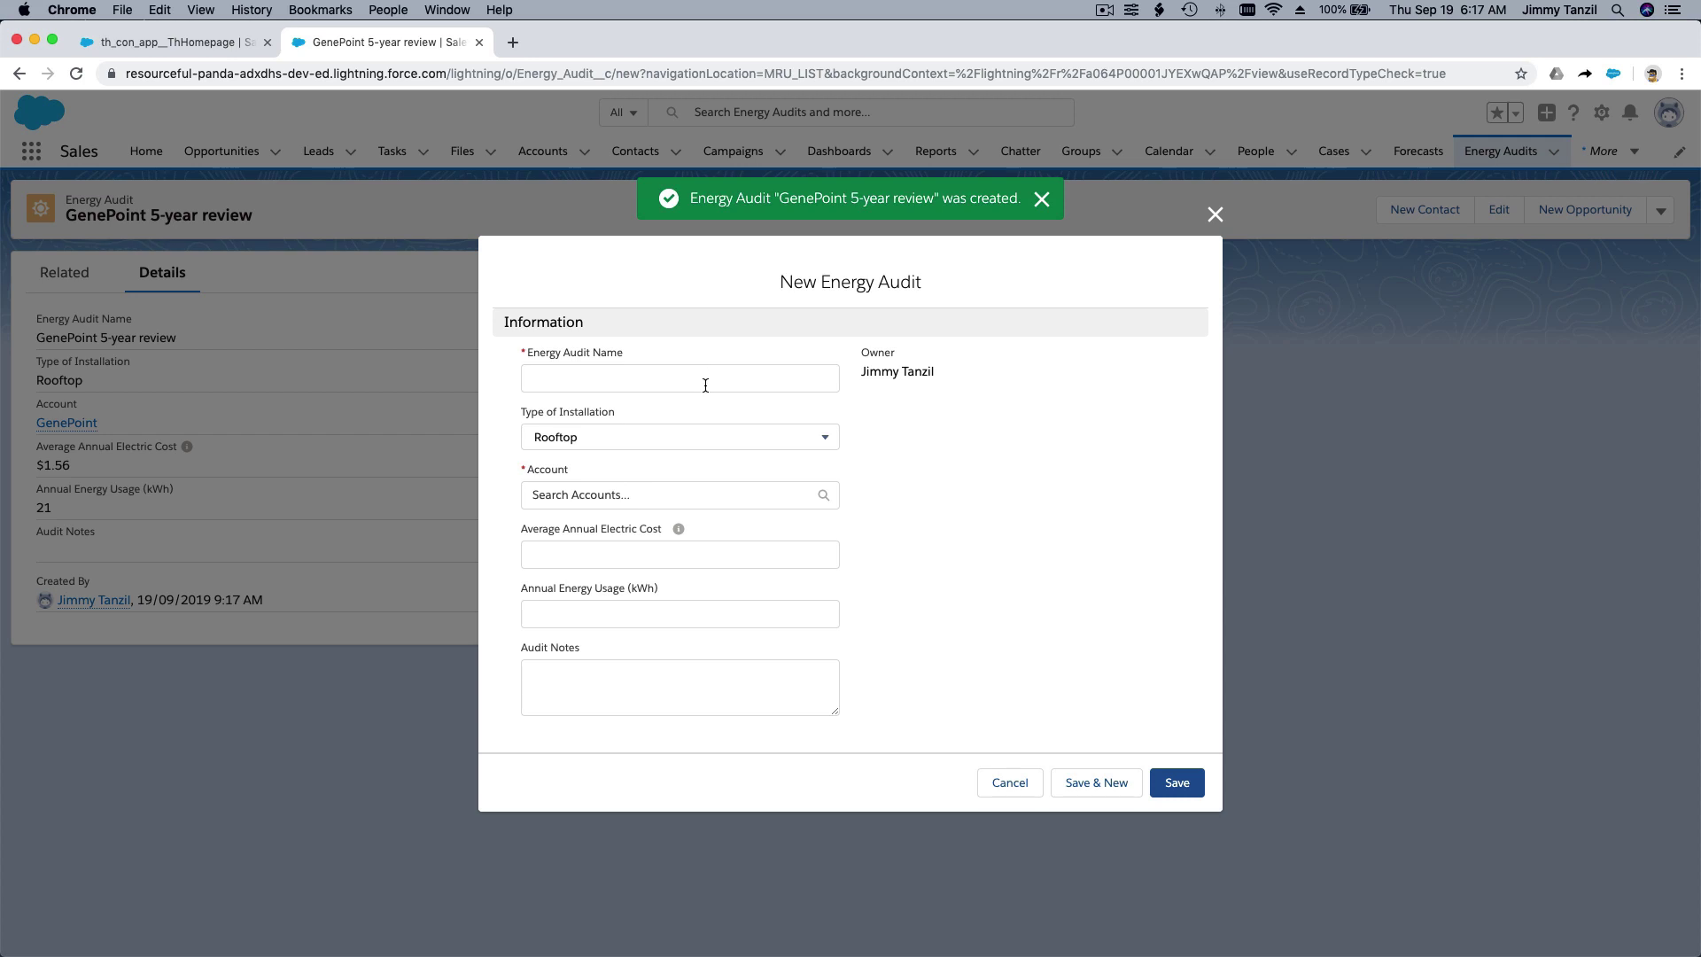
Paste the name 'sForce Los Altos Hills campus', choose Ground mounted, and link the sForce account
click(705, 384)
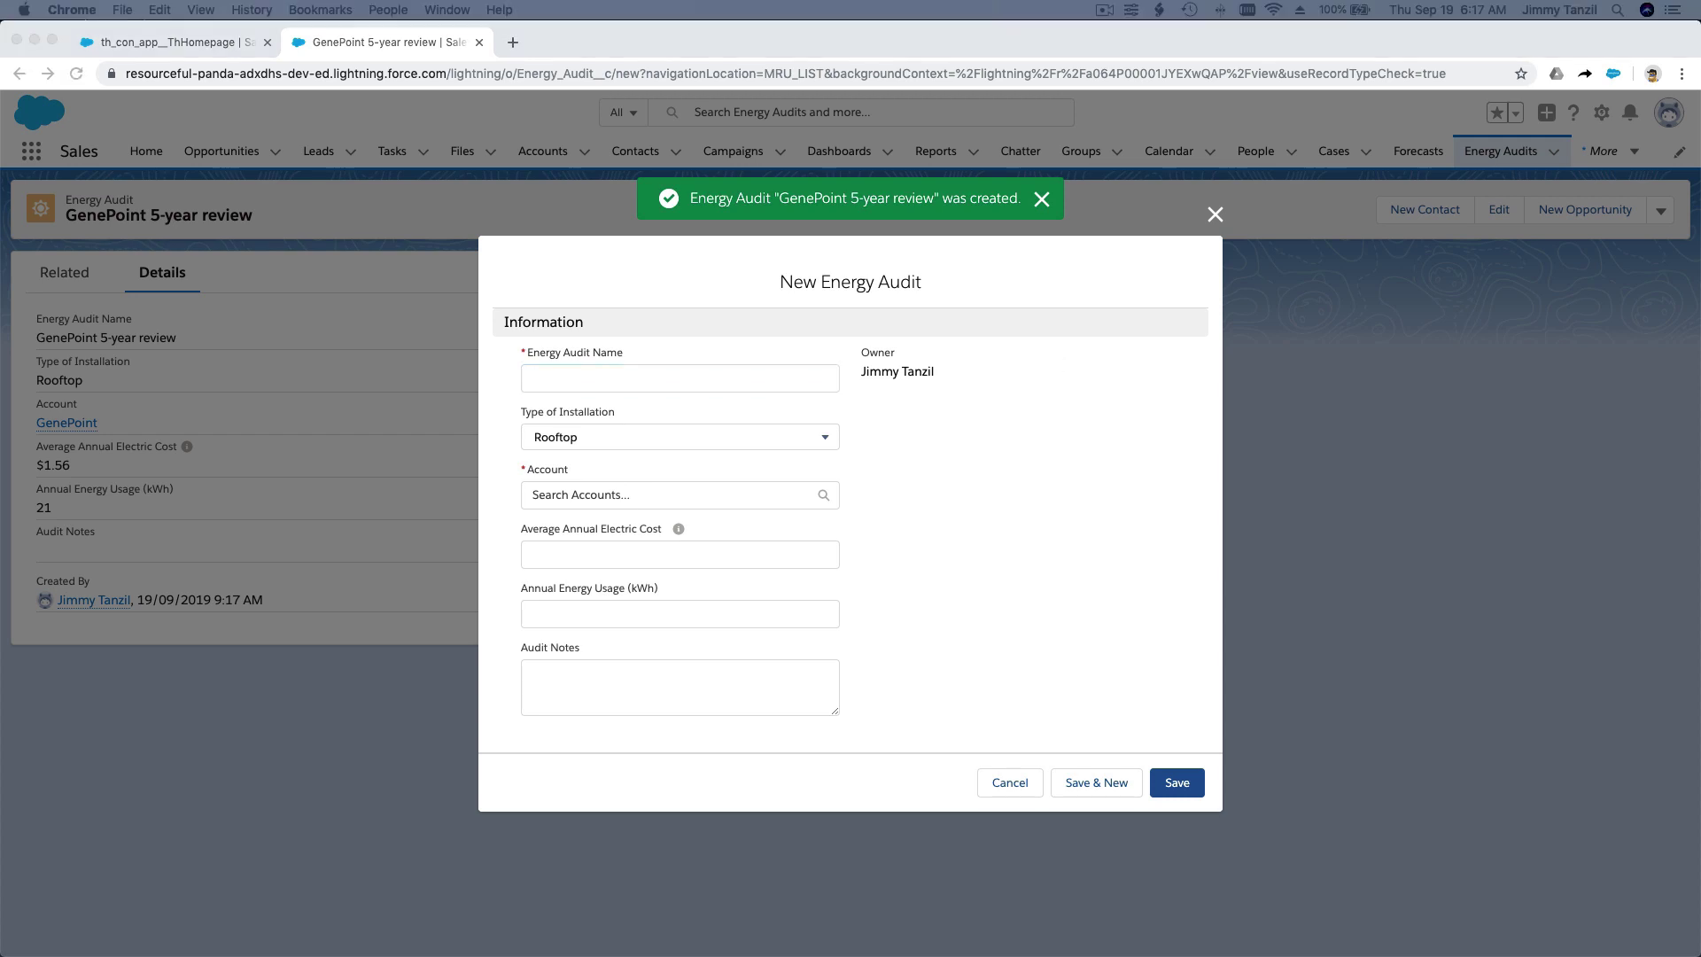
click(714, 379)
text(sForce Los Altos Hills campus)
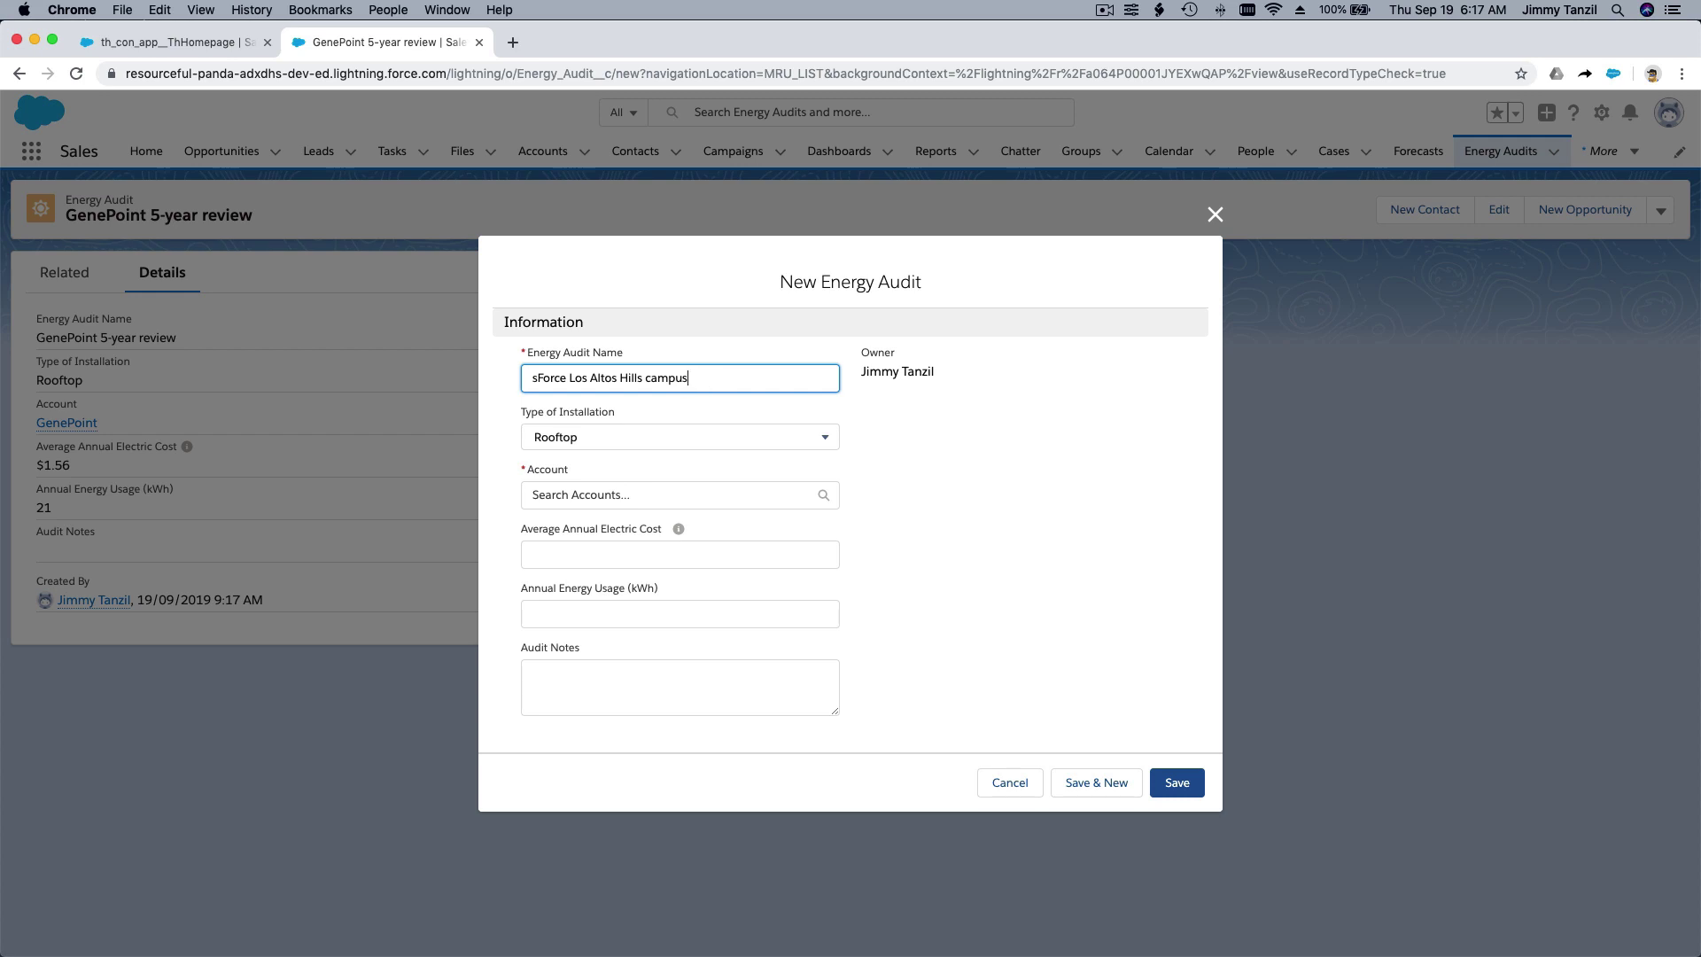
click(680, 436)
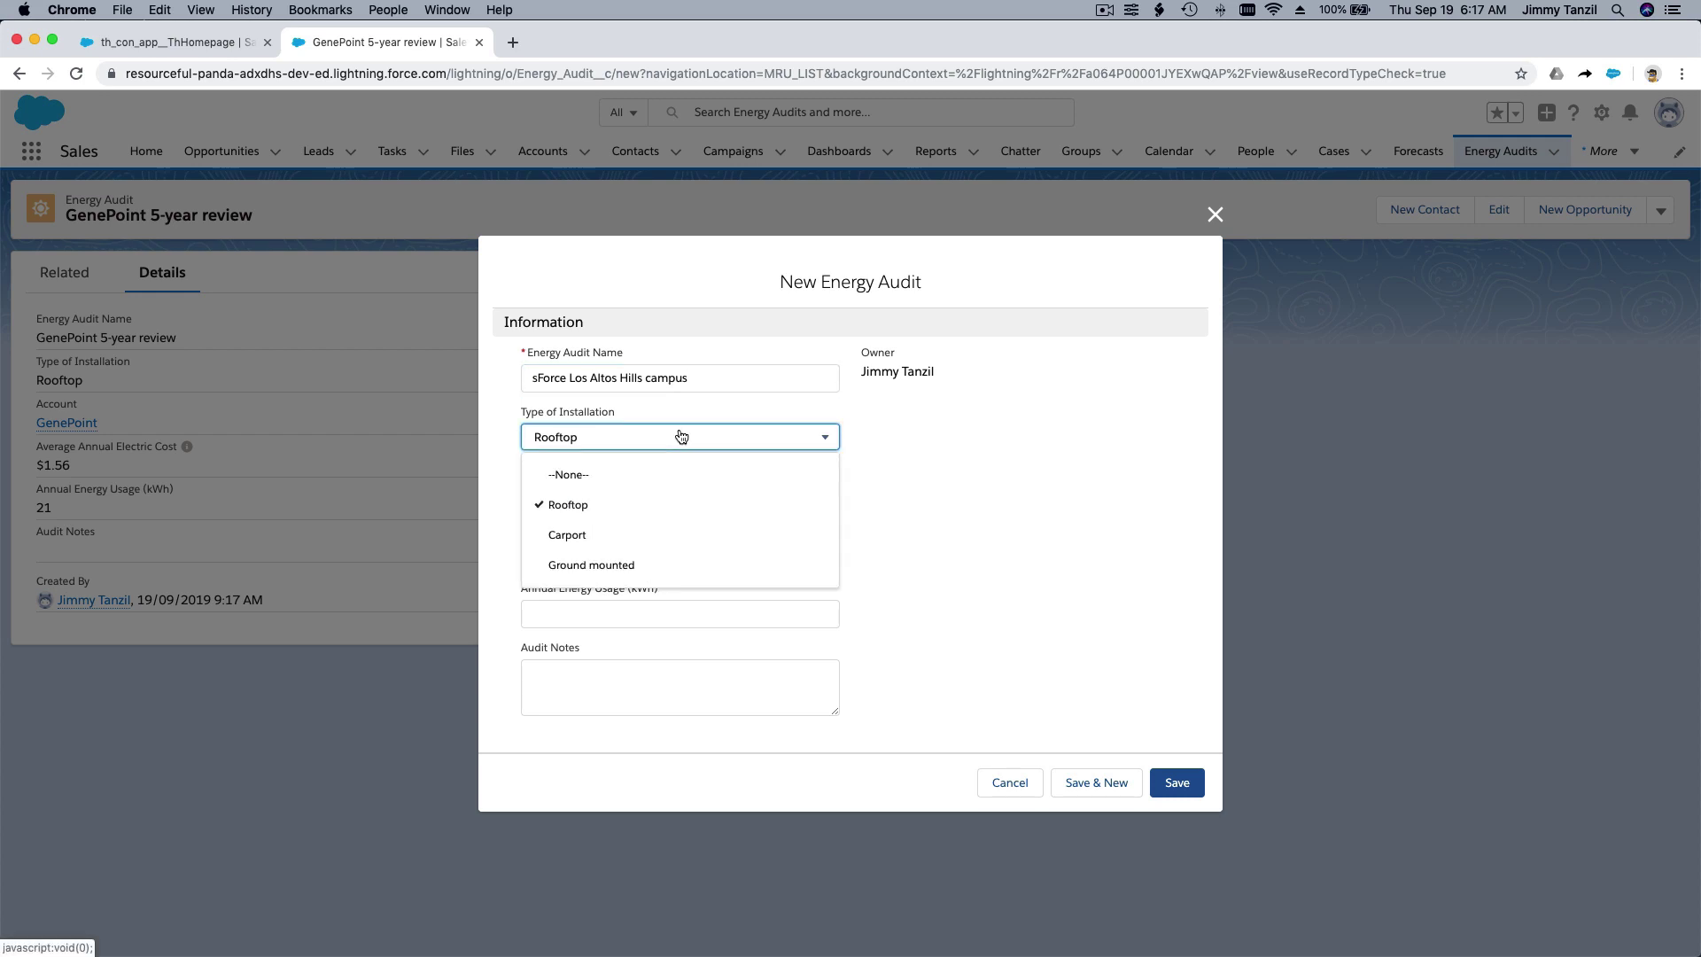
click(673, 564)
click(670, 494)
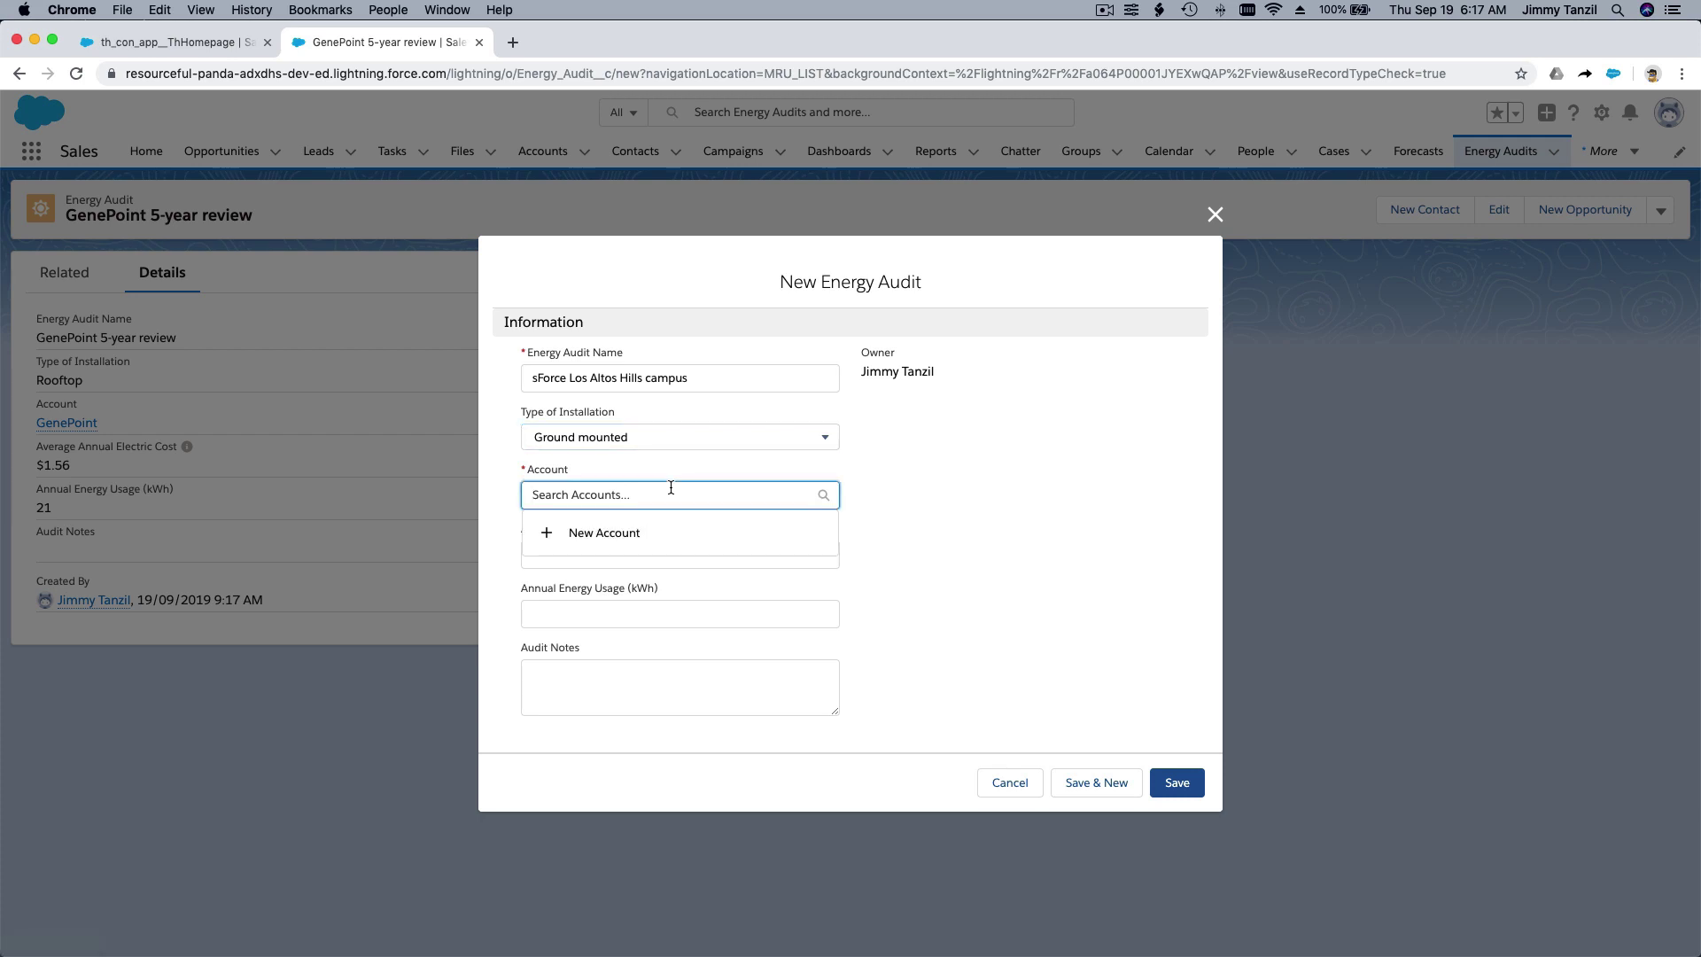
text(sFr)
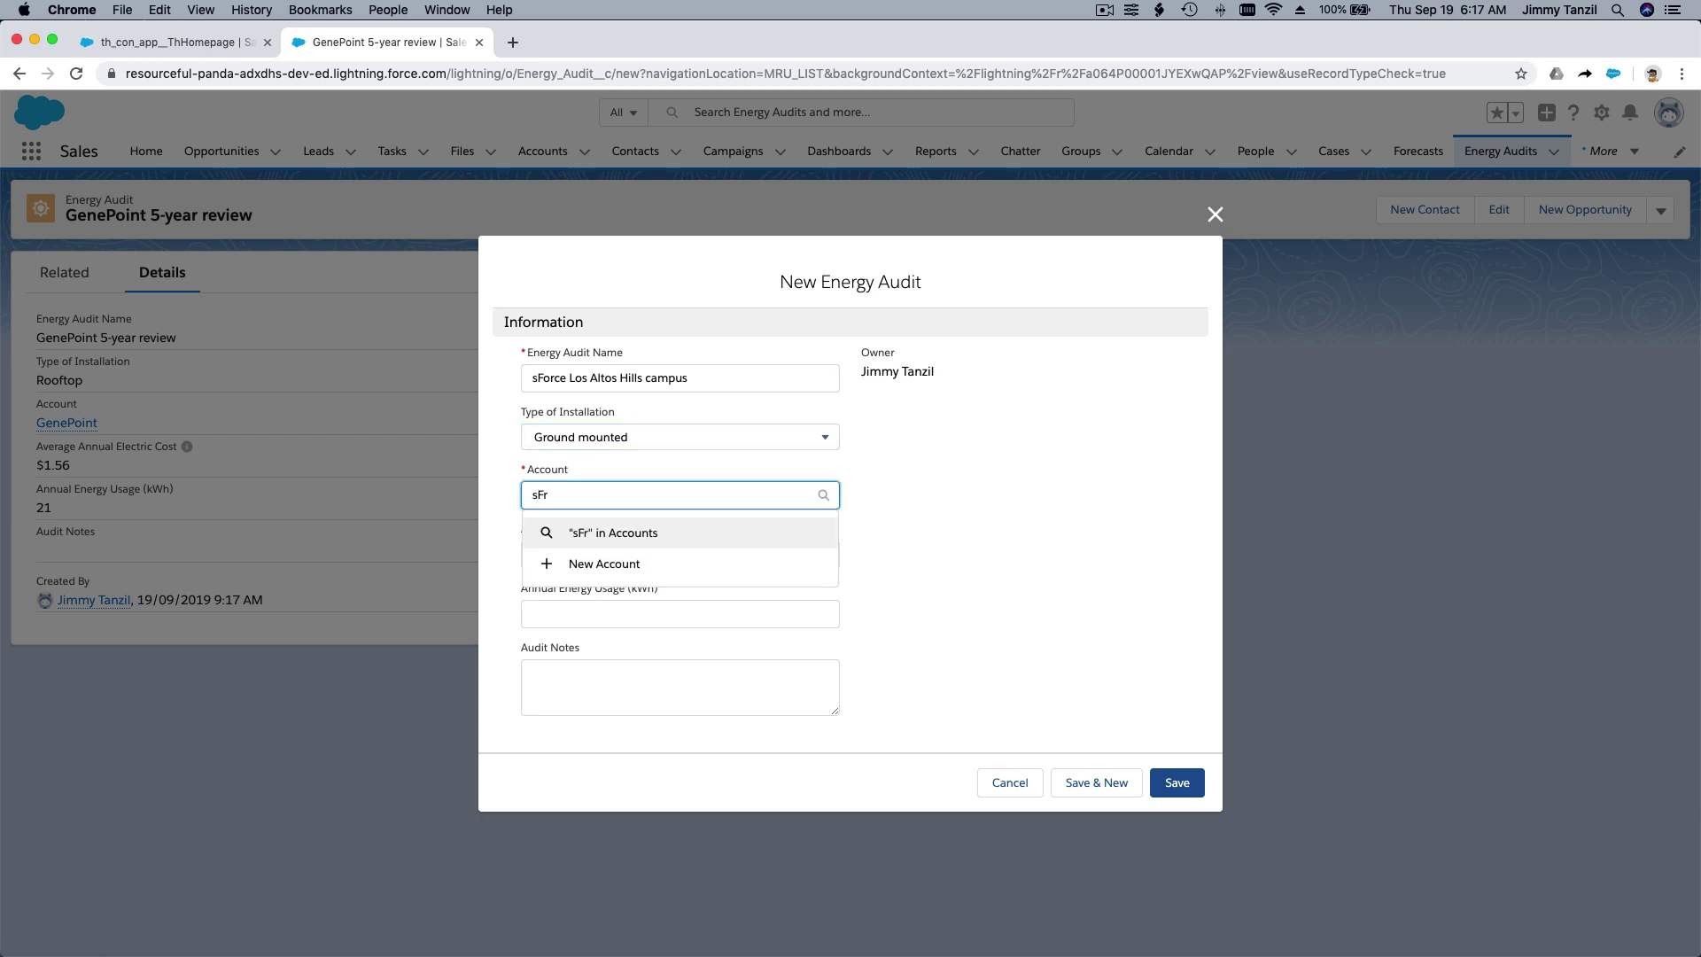
key(BackSpace)
text(orce)
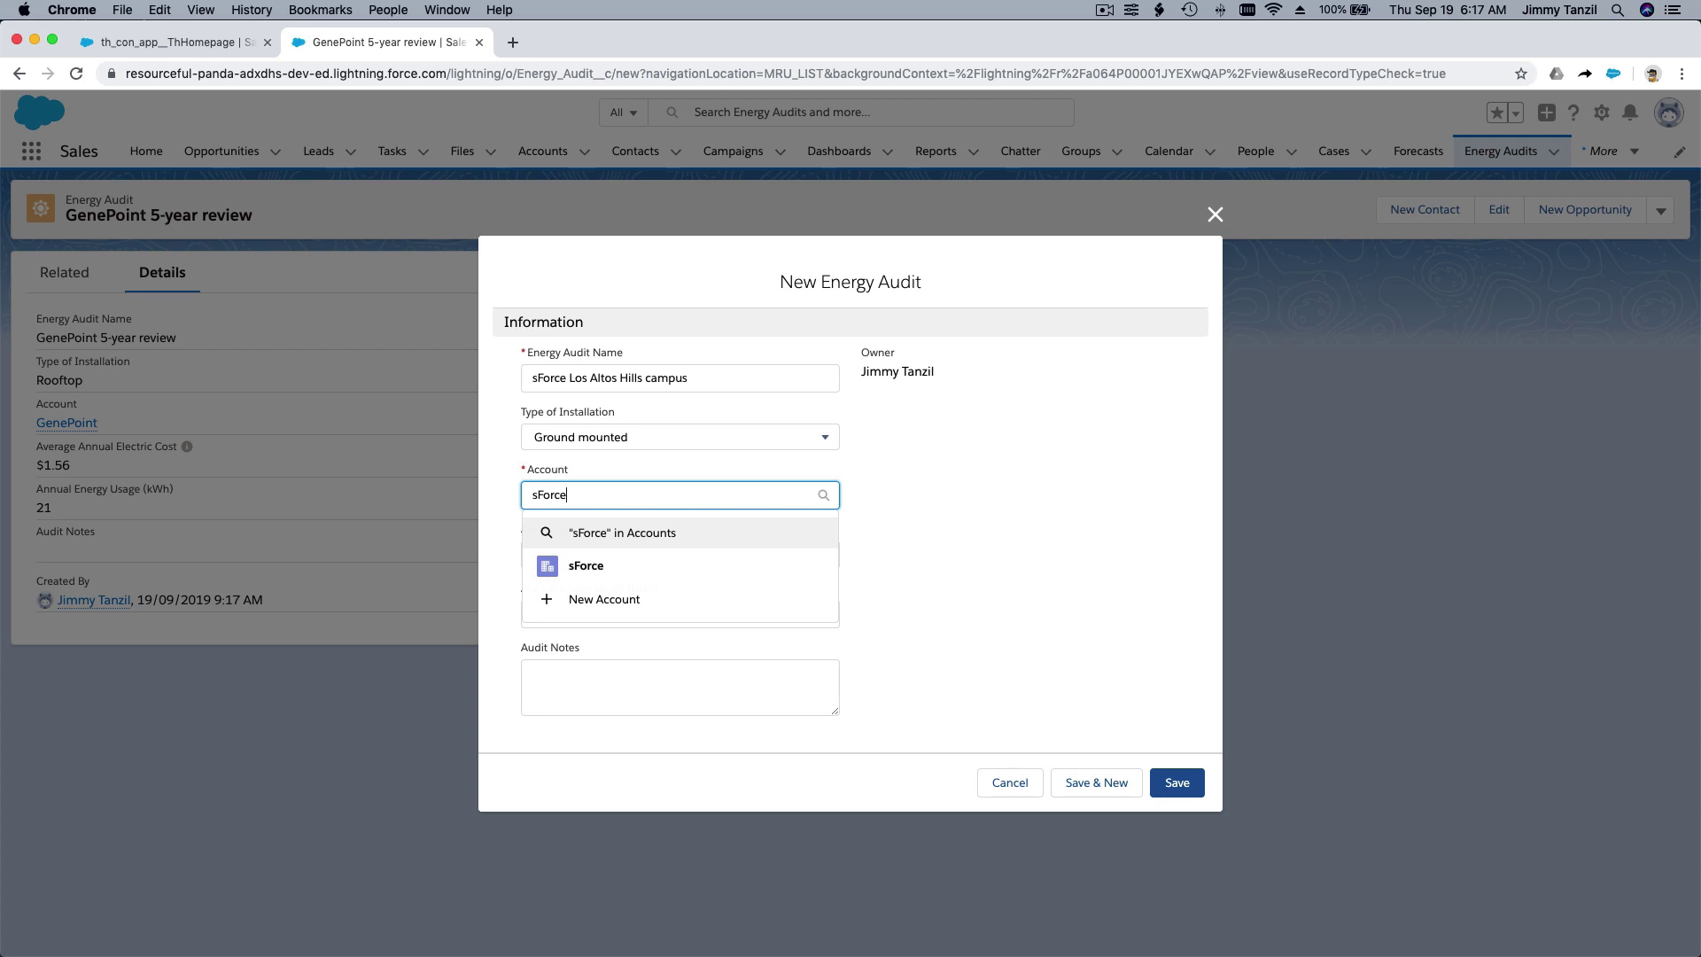
click(678, 571)
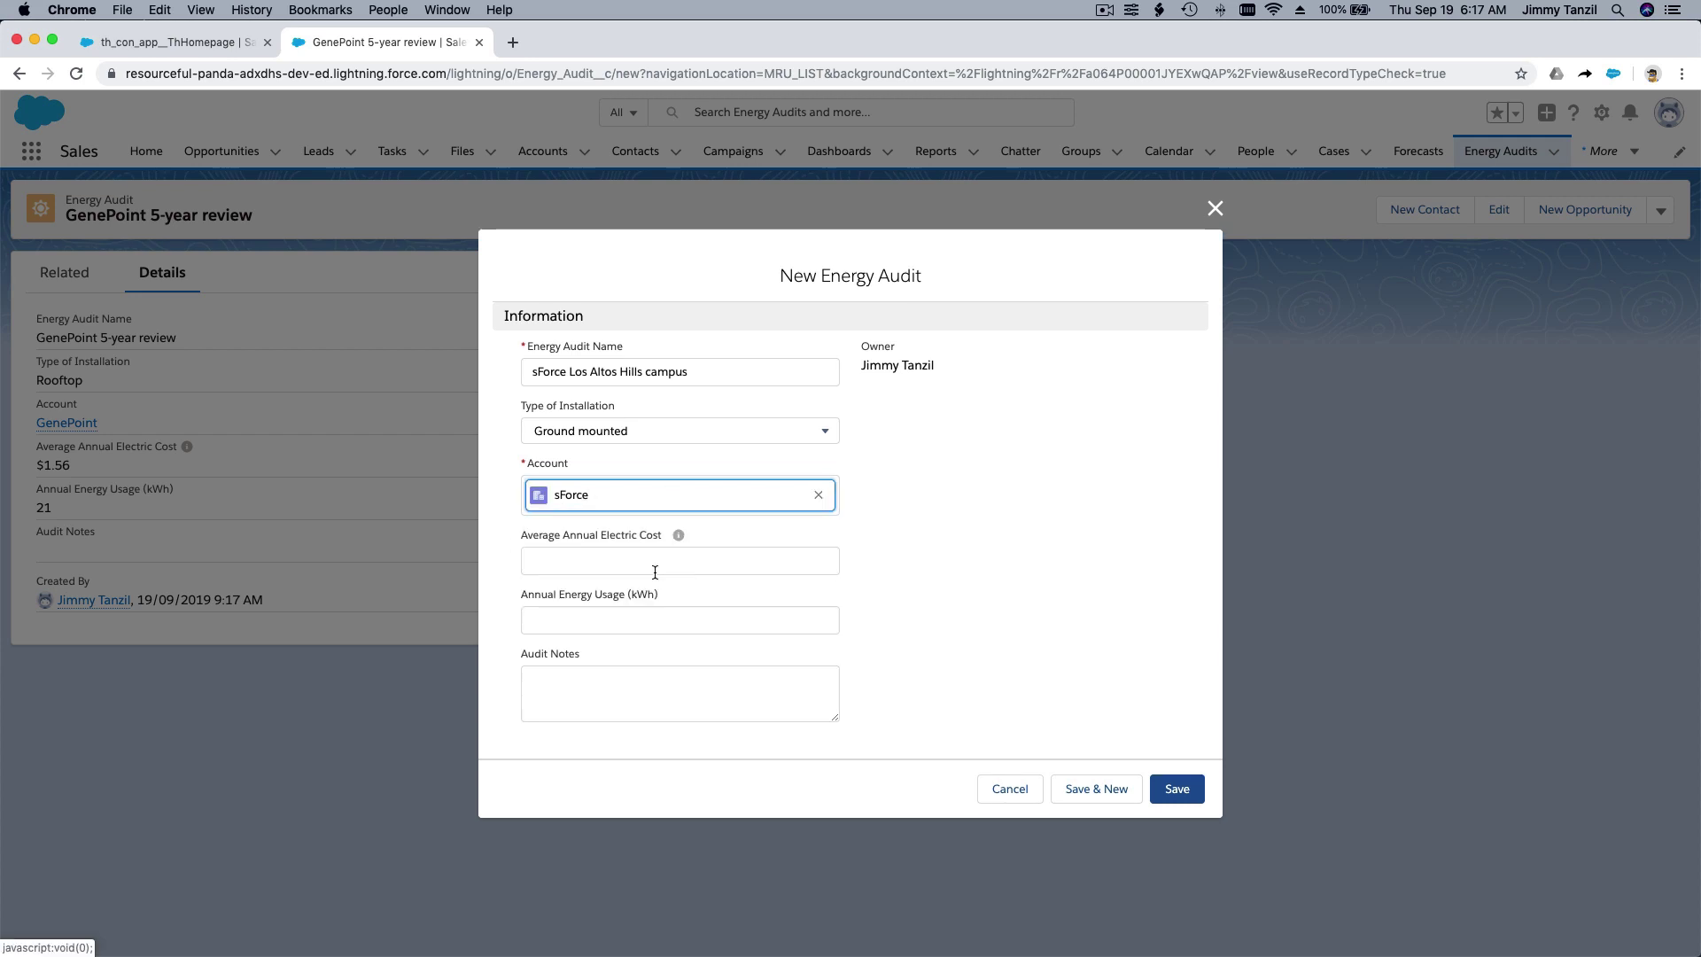
Enter a $1.77 annual electric cost and 25 kWh annual energy usage
click(632, 574)
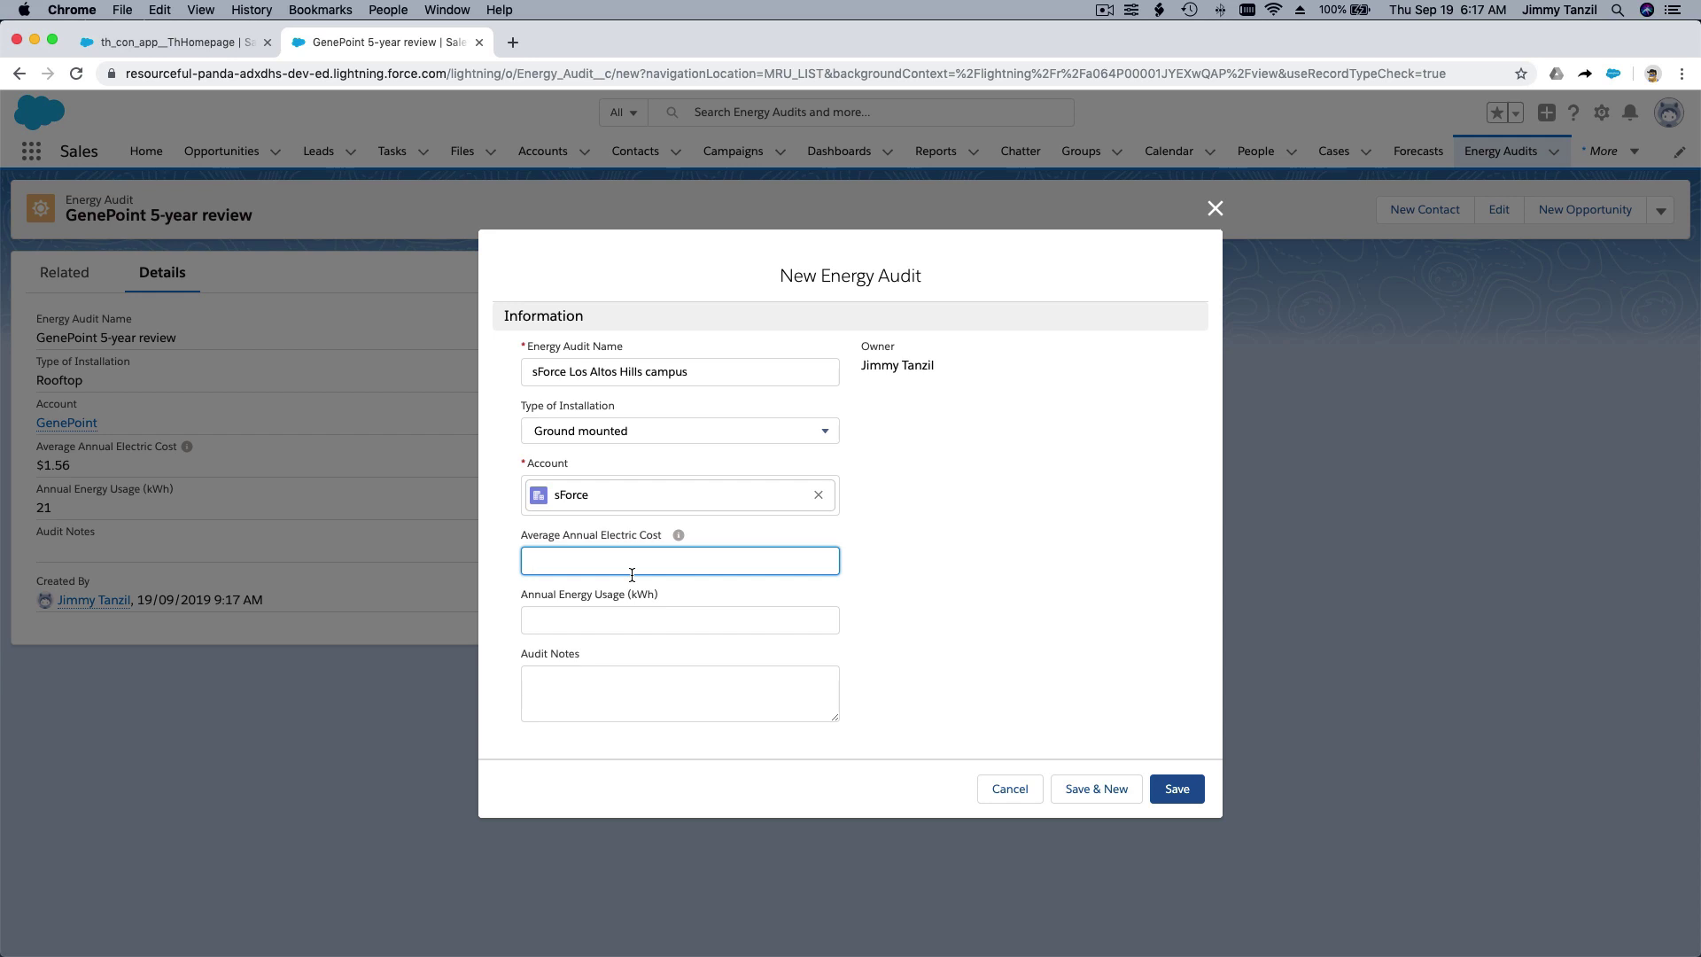
text(1.77)
key(Tab)
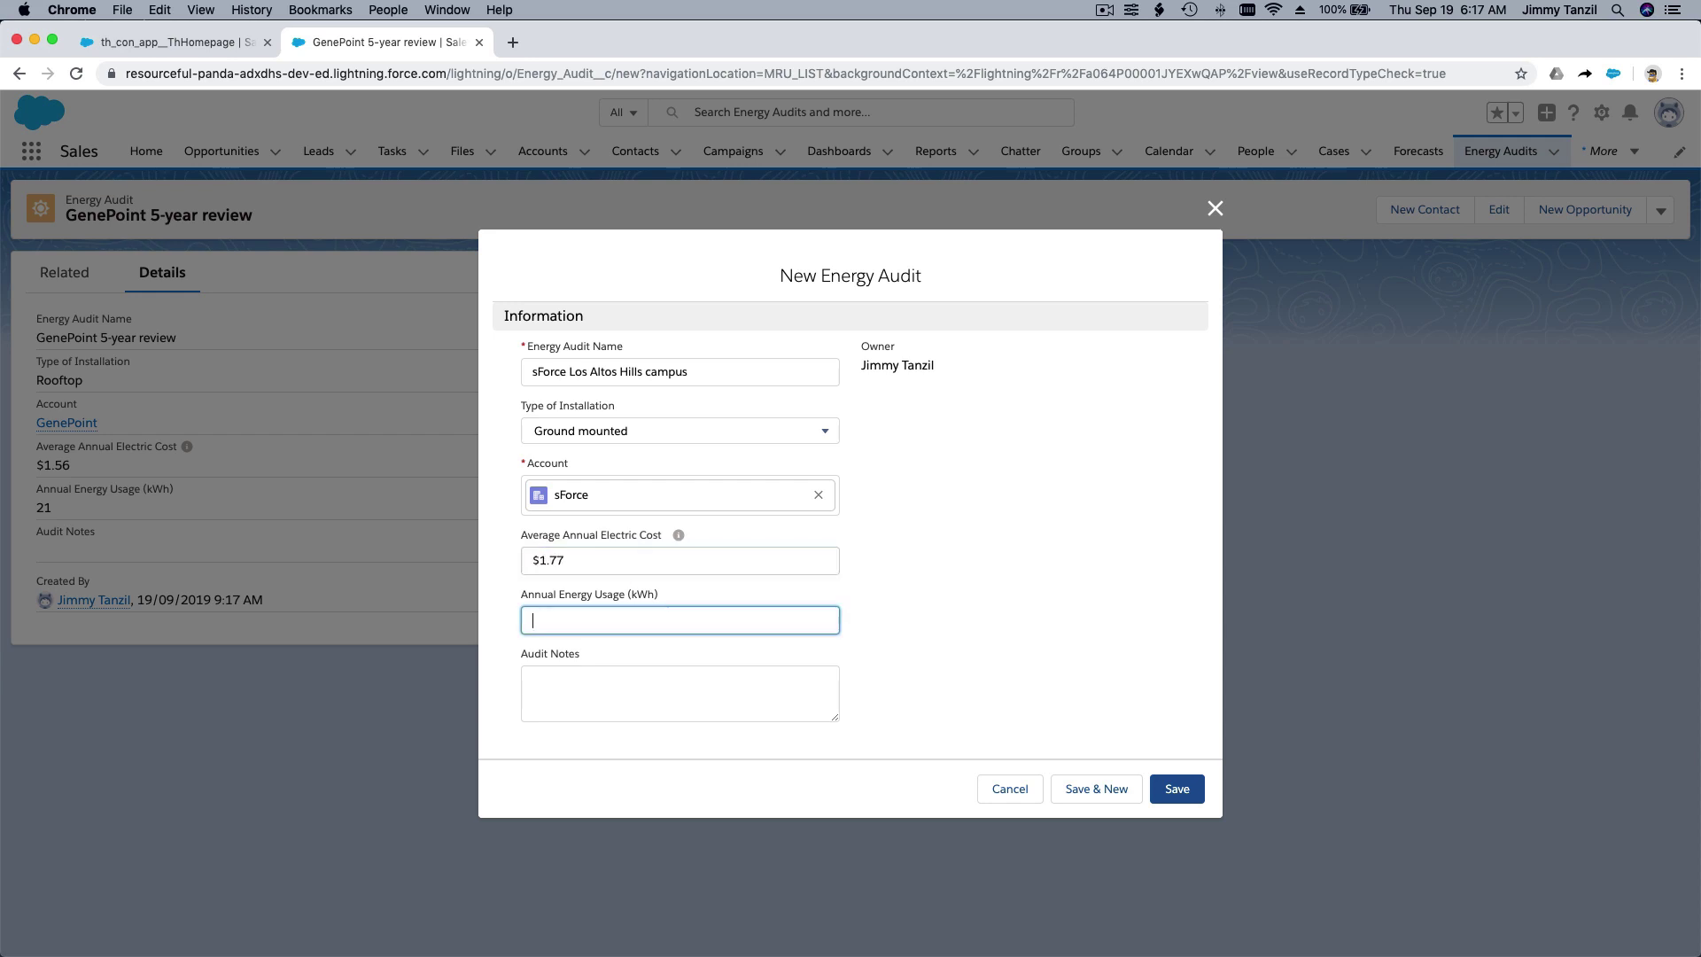
text(25)
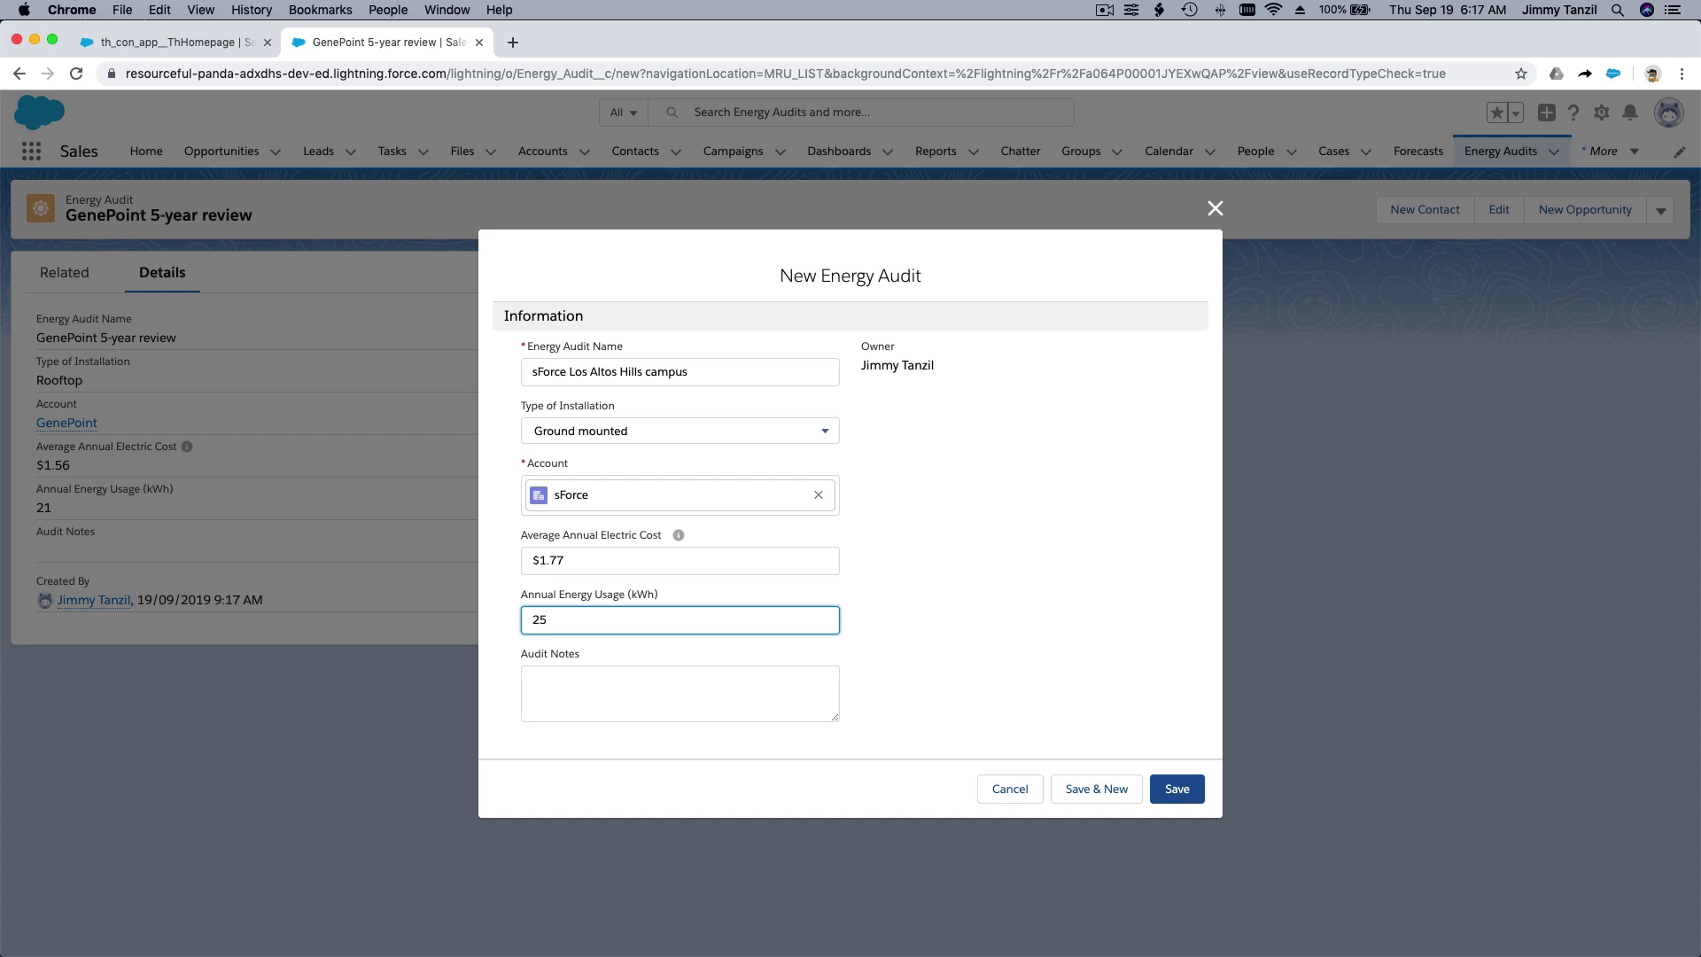
click(921, 581)
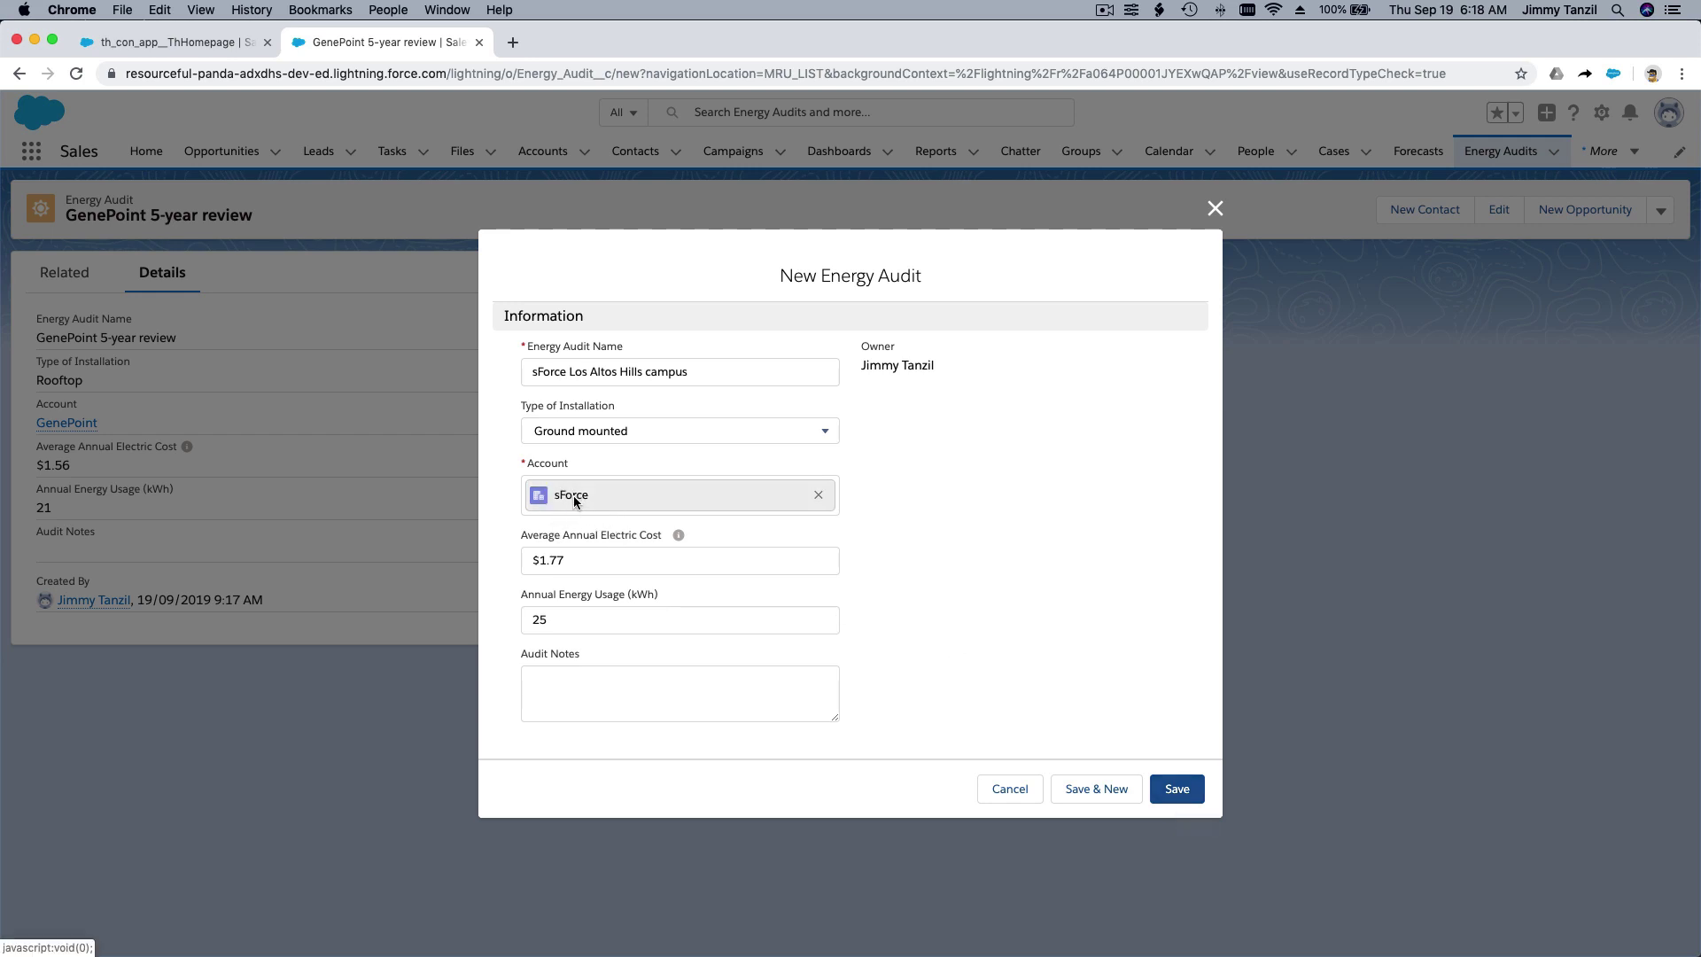
click(818, 494)
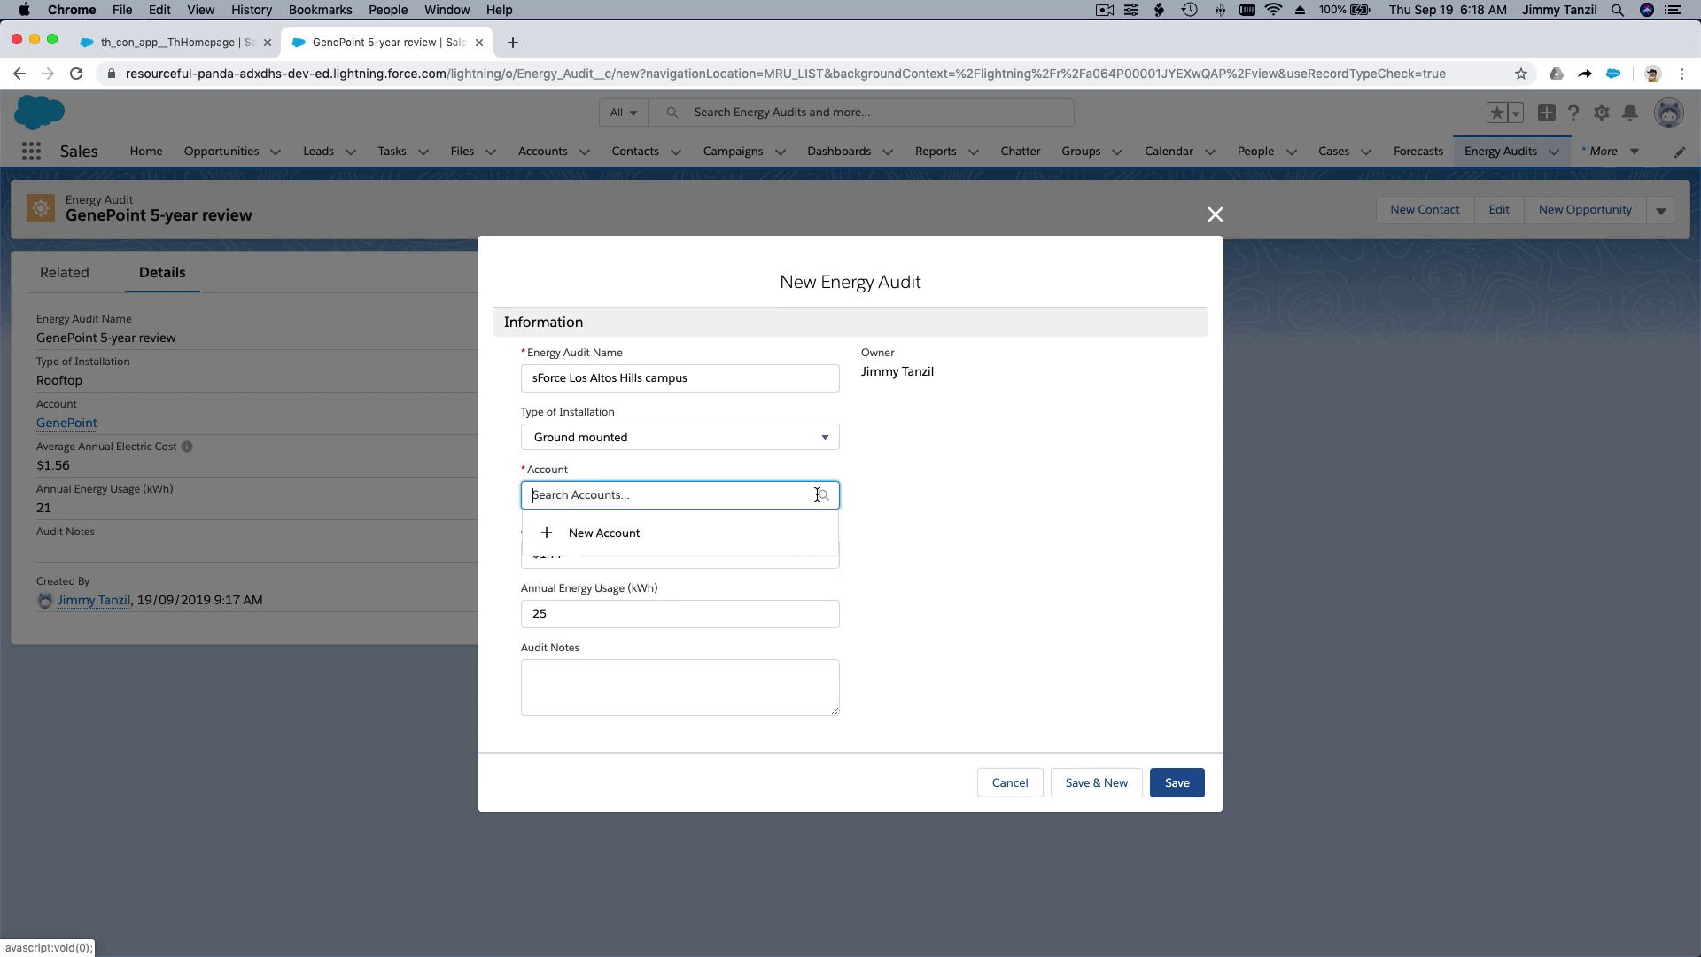
click(619, 538)
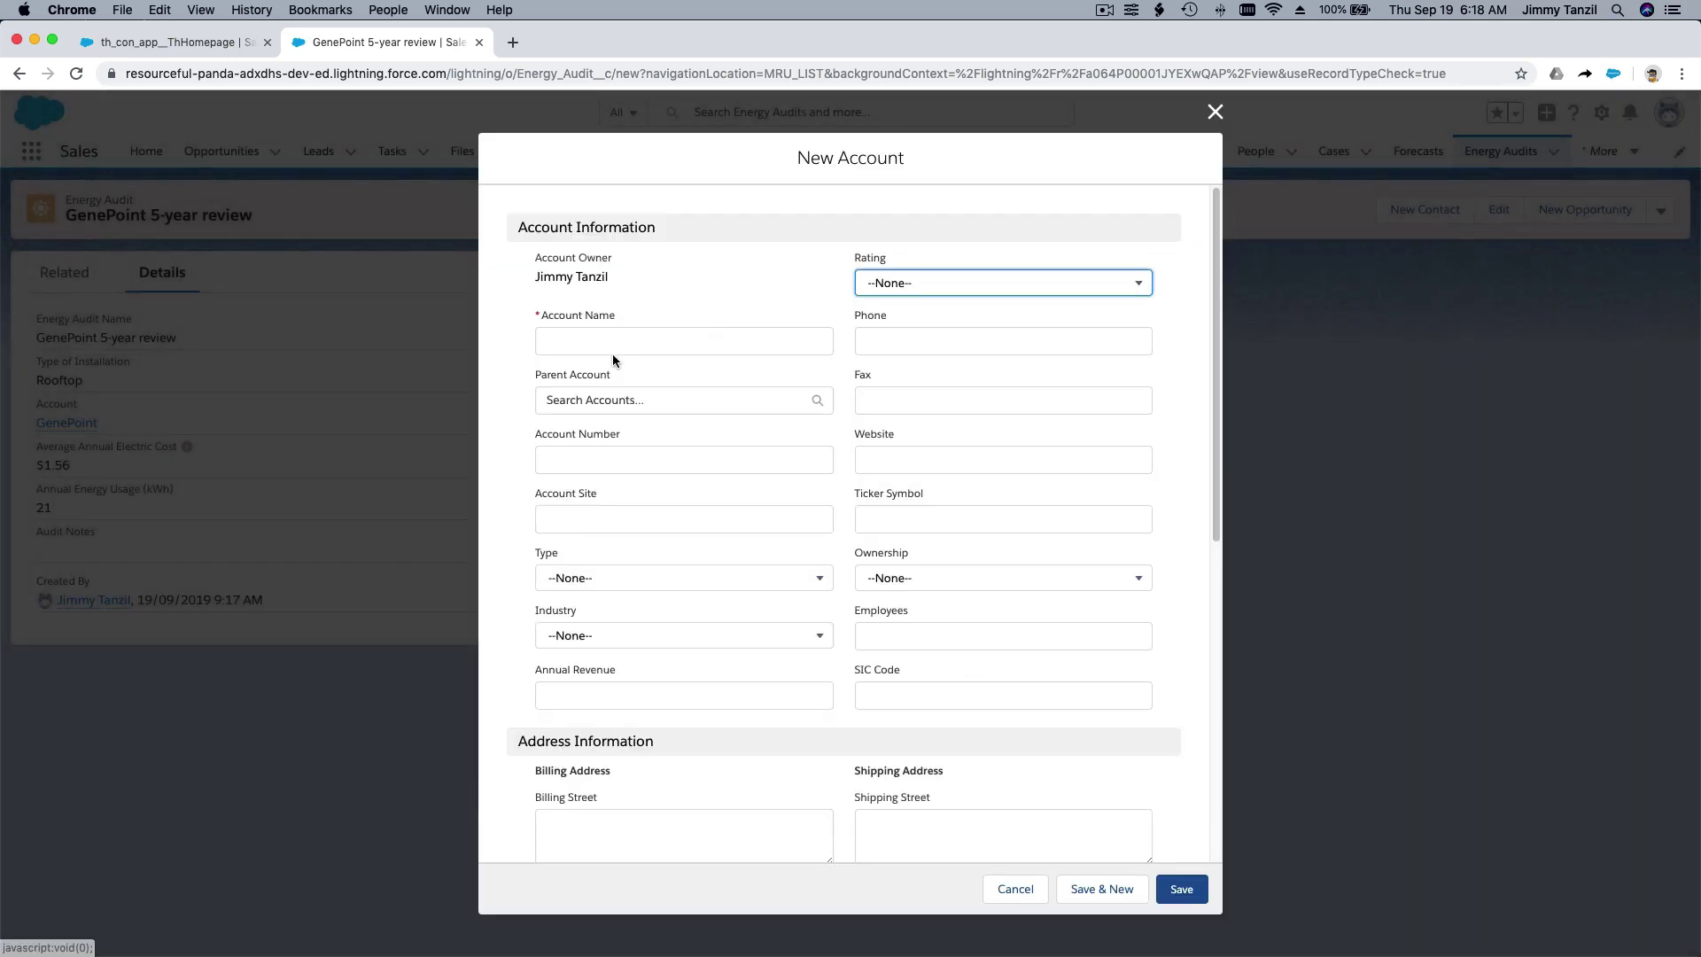
click(617, 345)
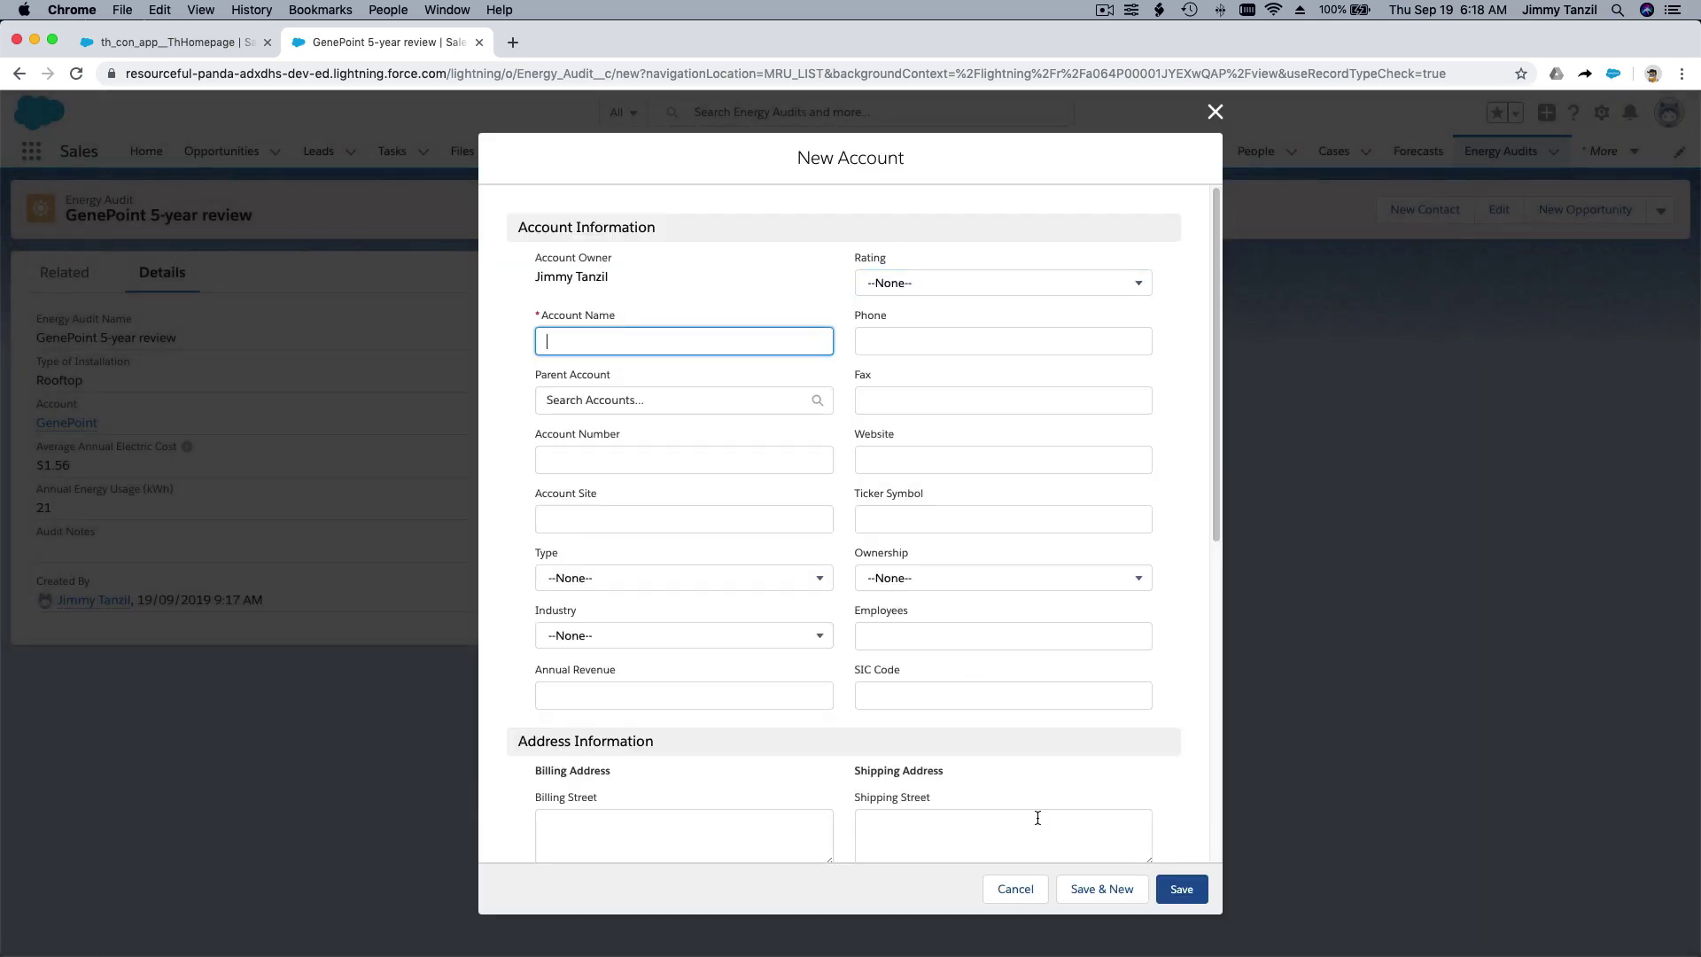
click(1016, 888)
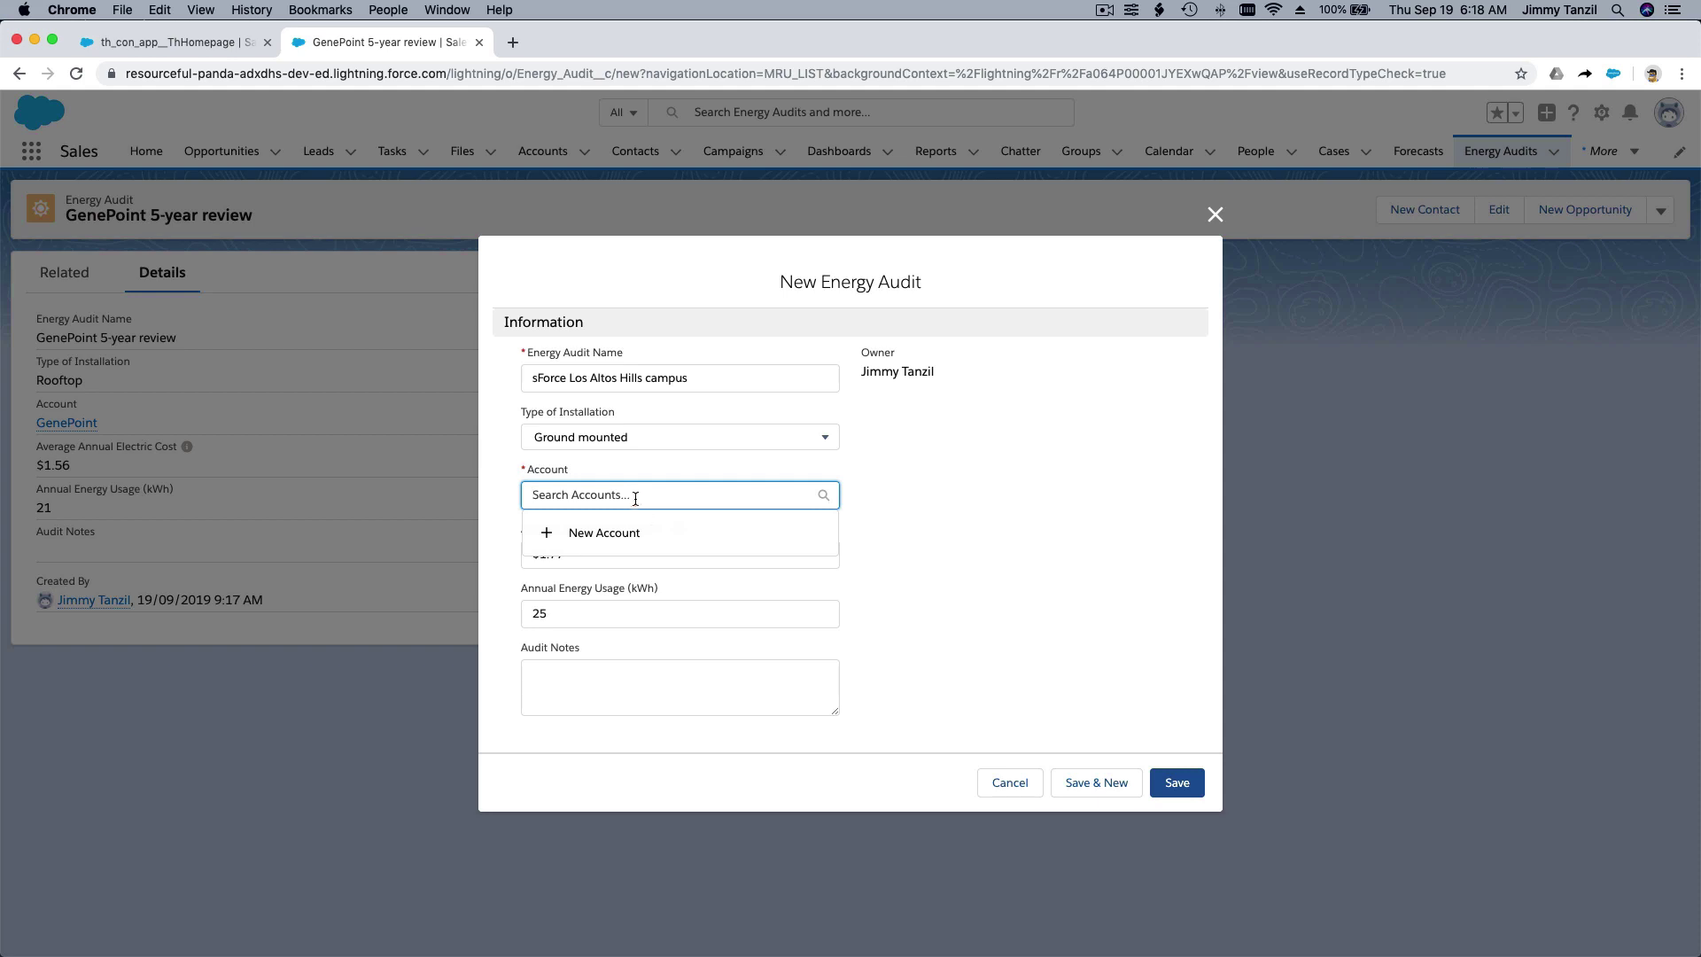
text(sF)
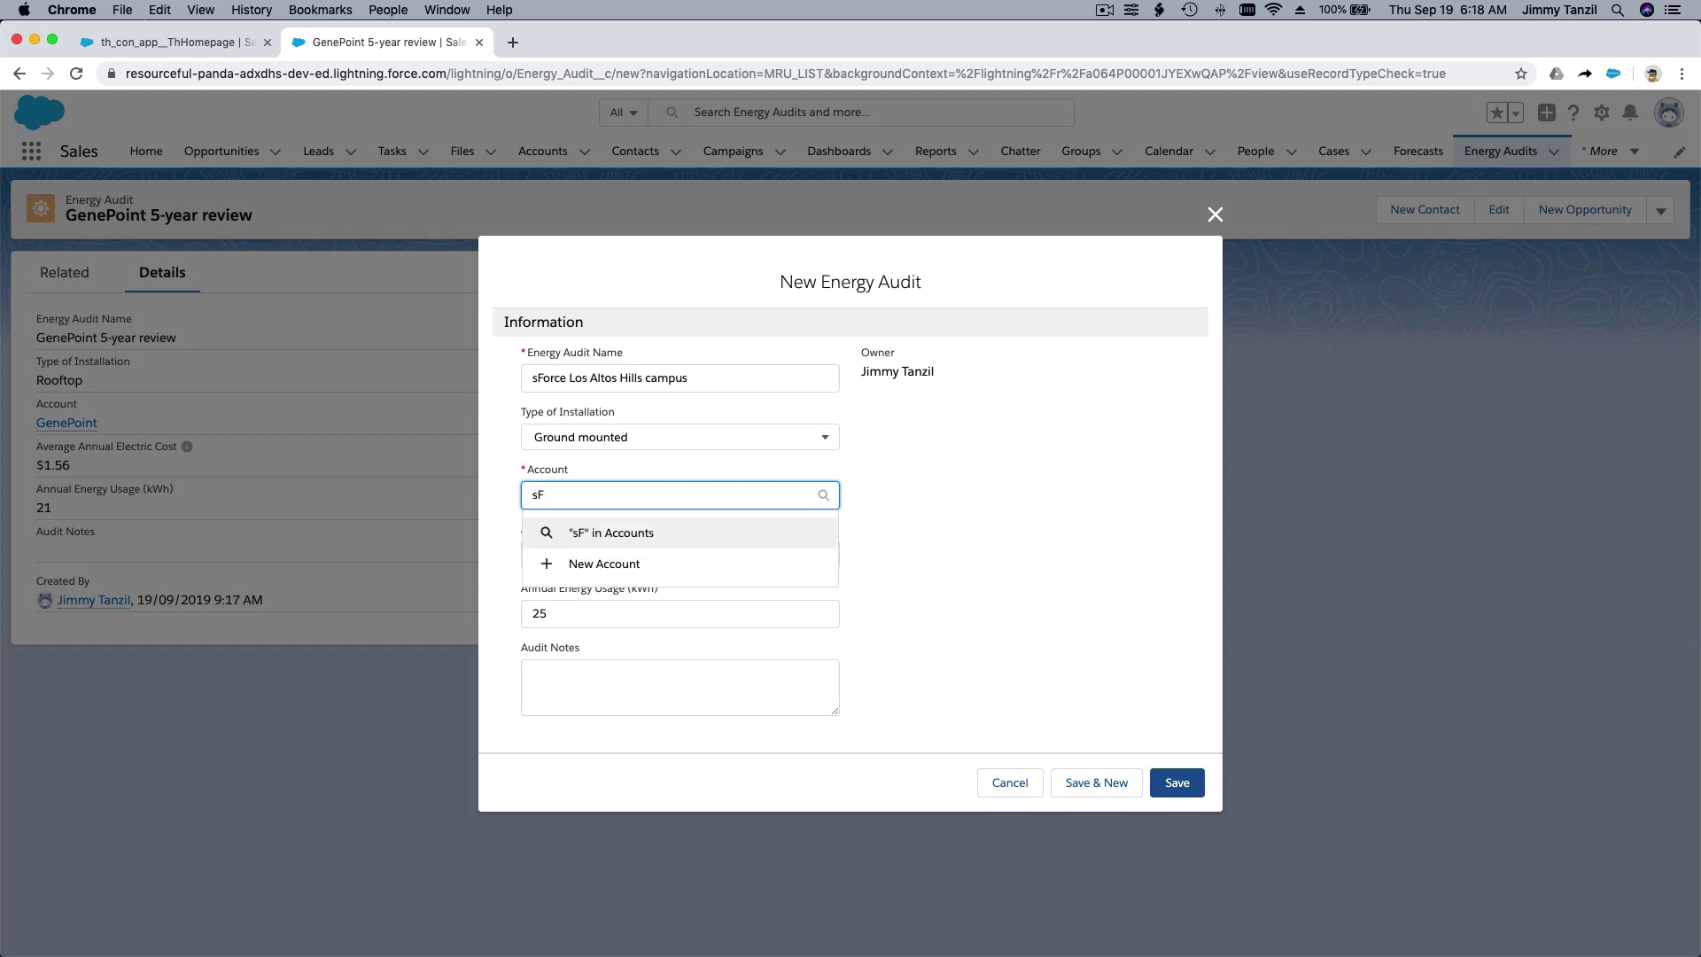
text(orce)
click(647, 567)
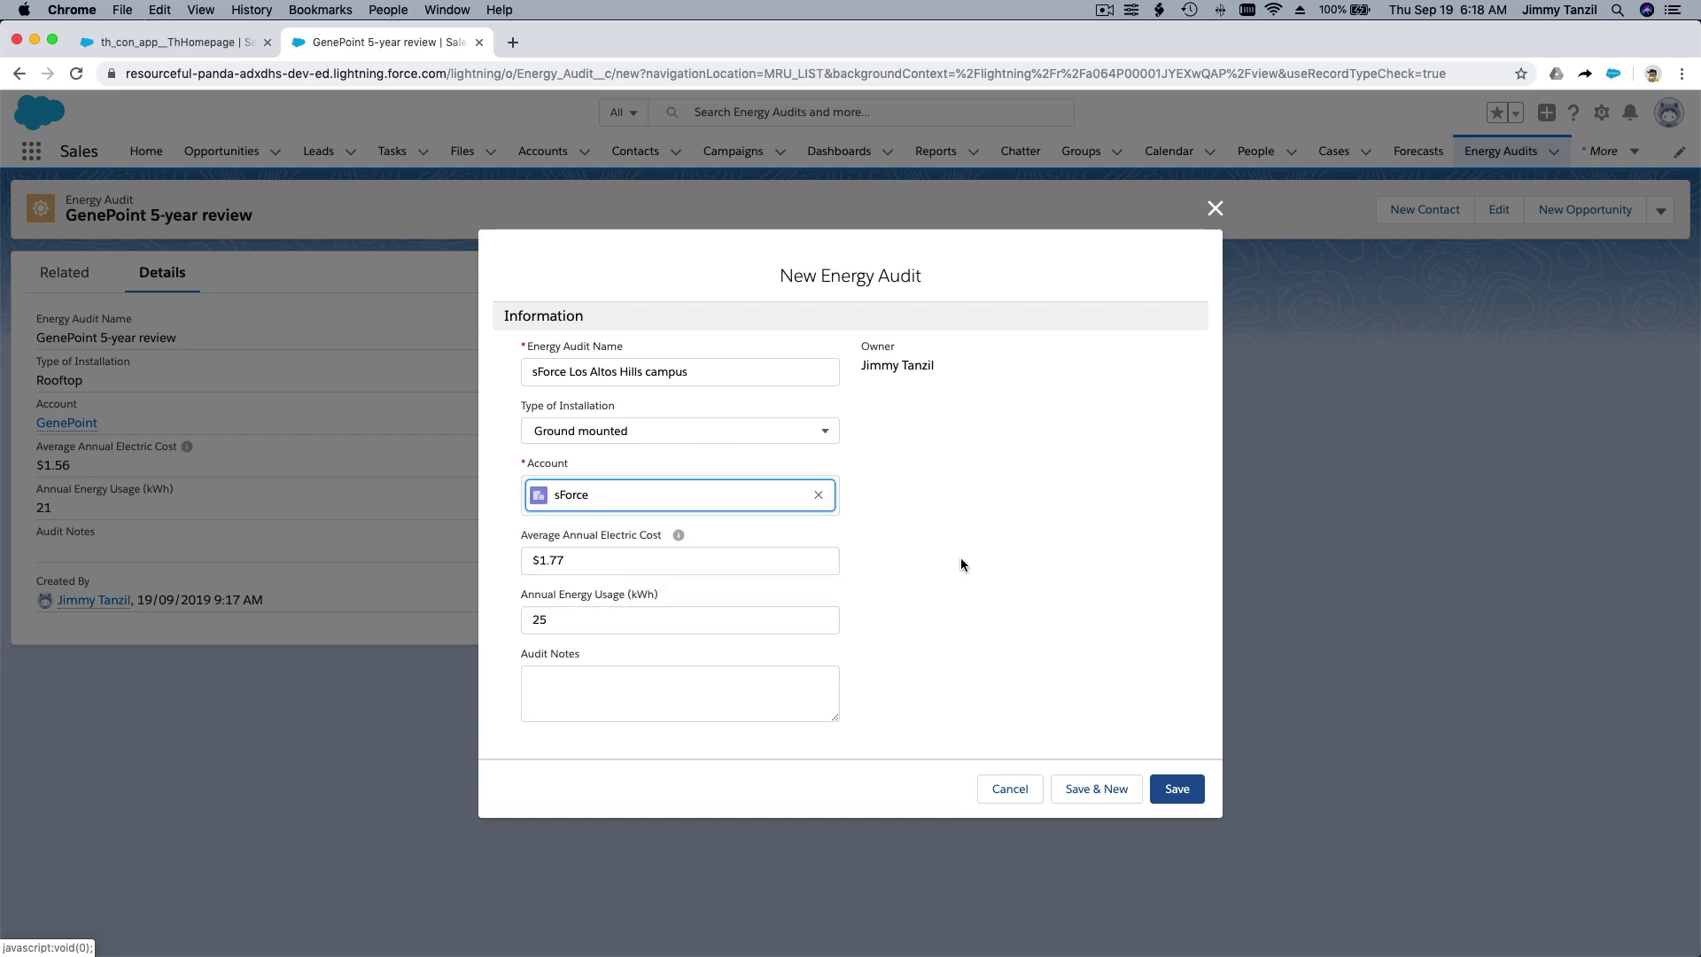
Save the sForce Los Altos Hills campus audit and scroll Trailhead to the Hands-on Challenge
click(1179, 790)
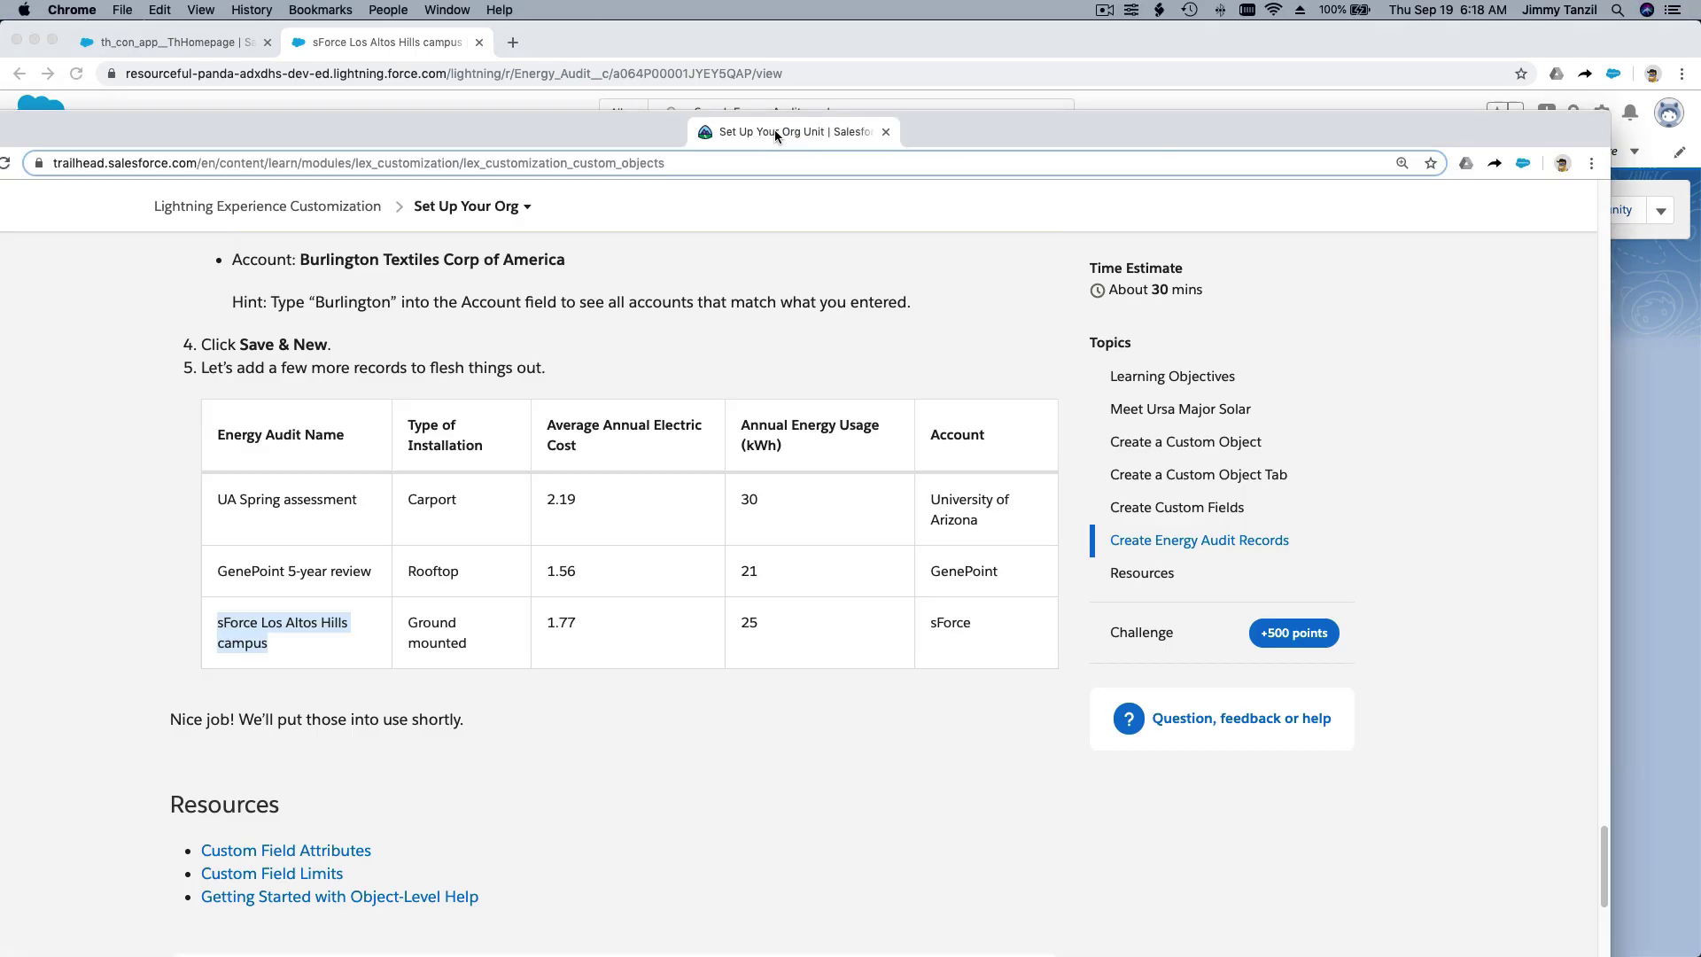
drag(774, 129, 177, 41)
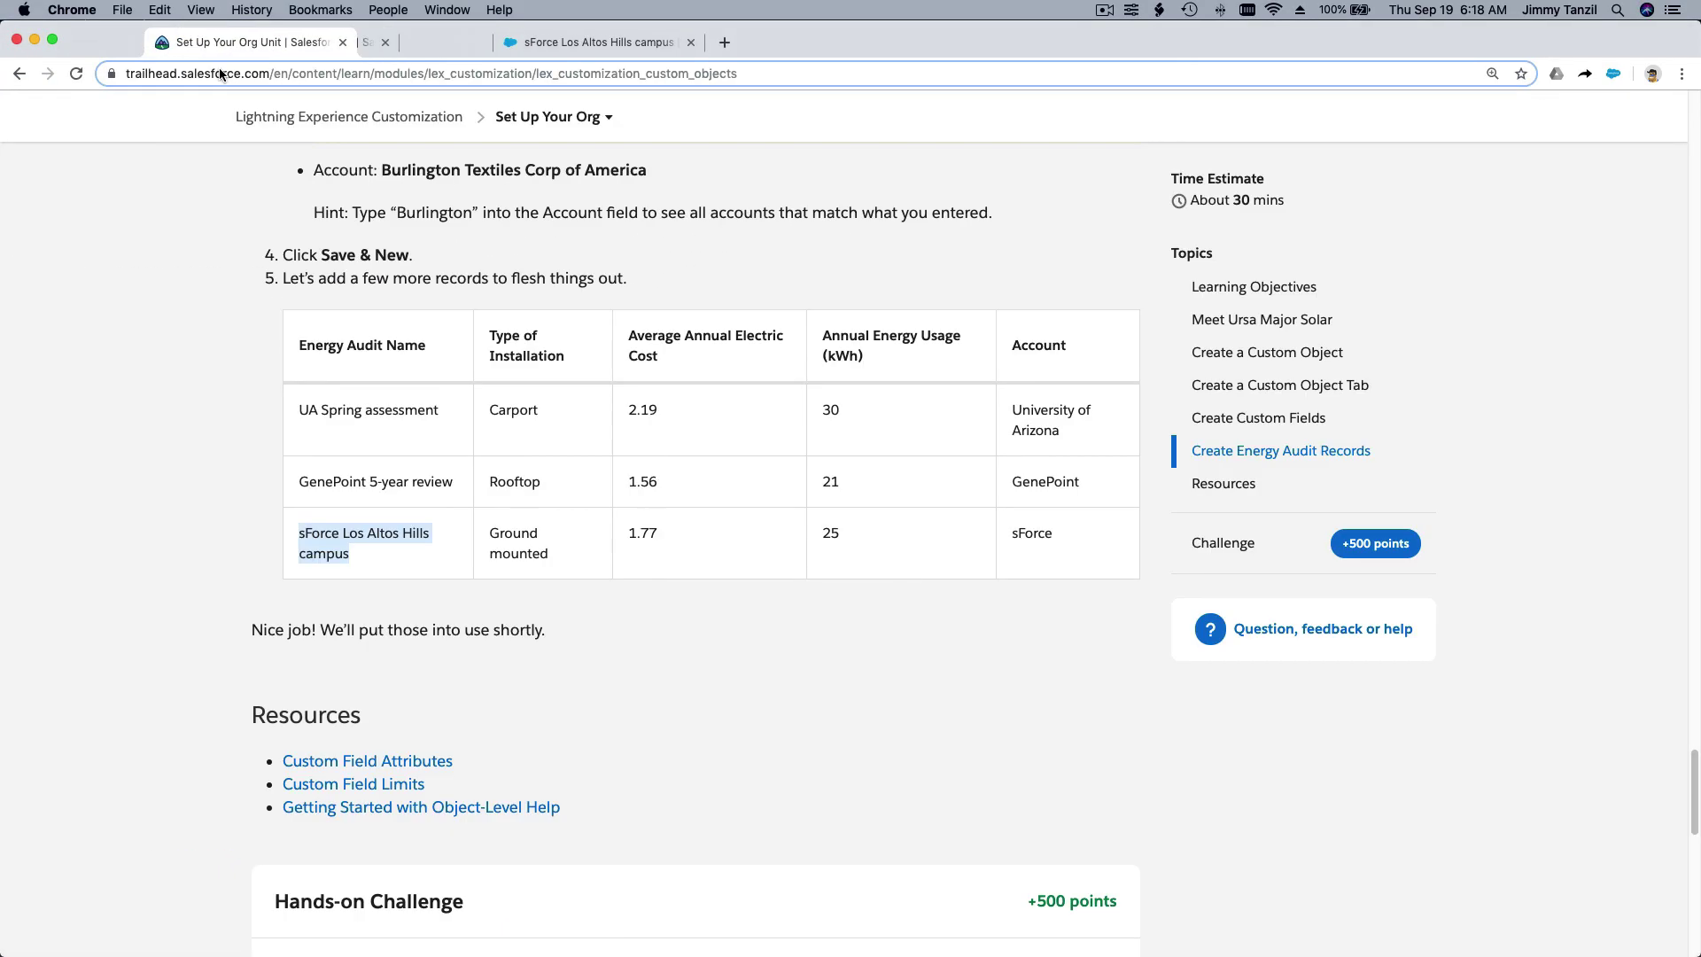
click(445, 221)
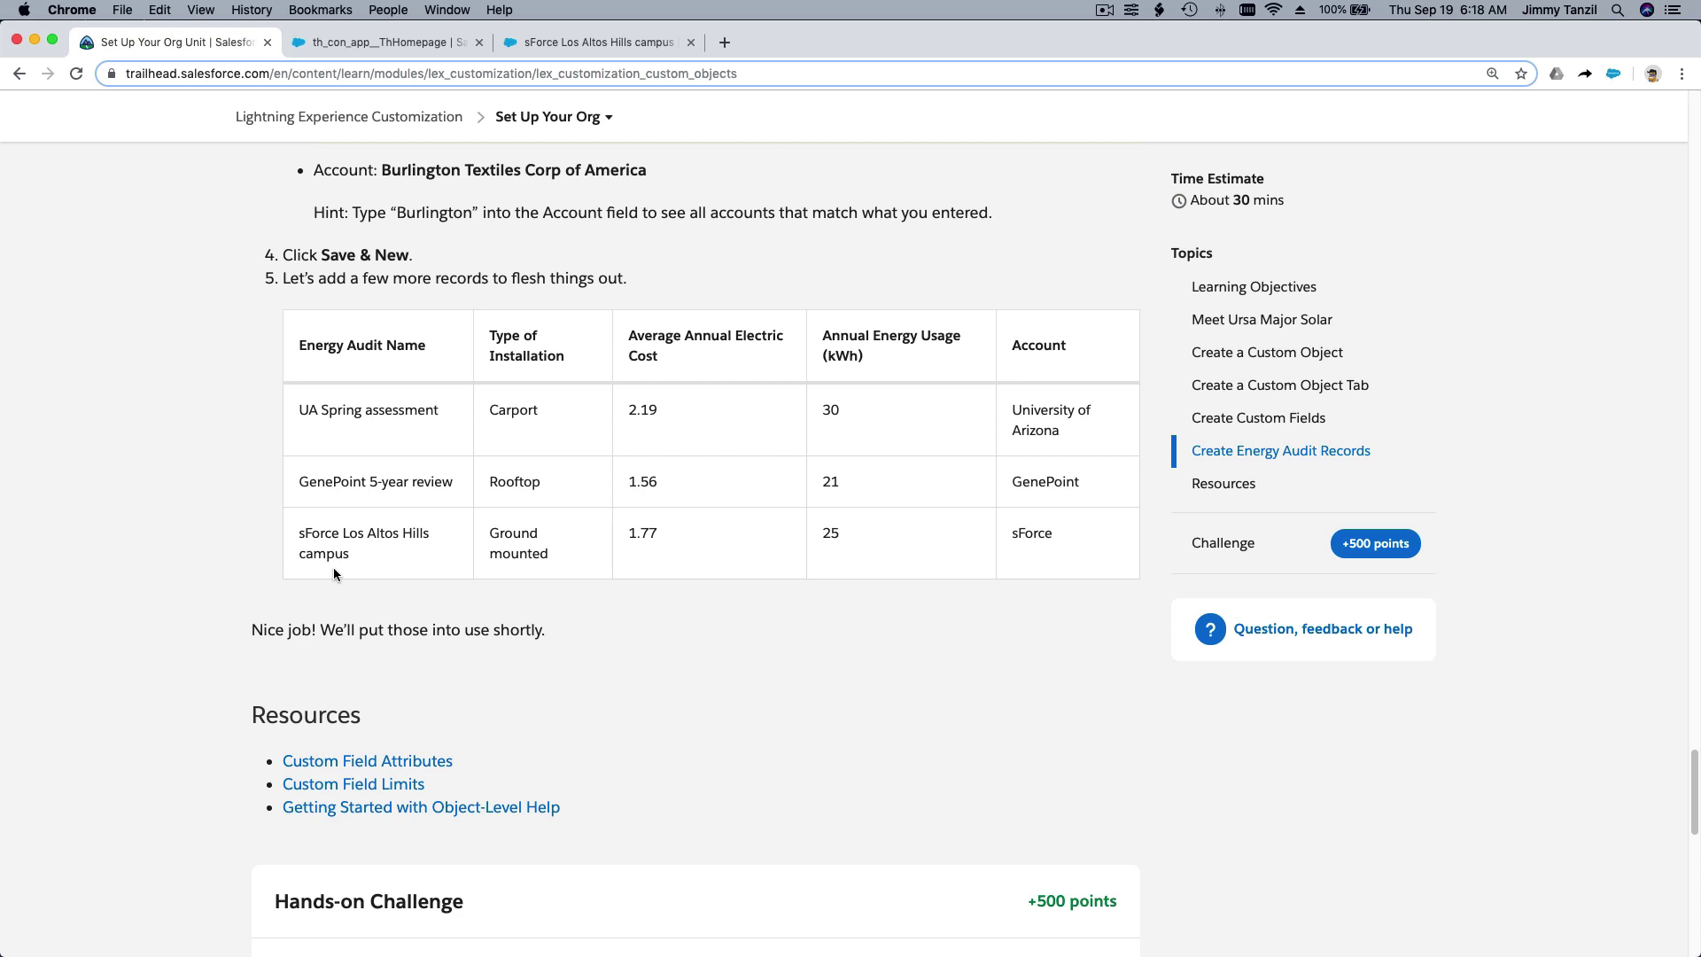
scroll(333, 567, down, 2)
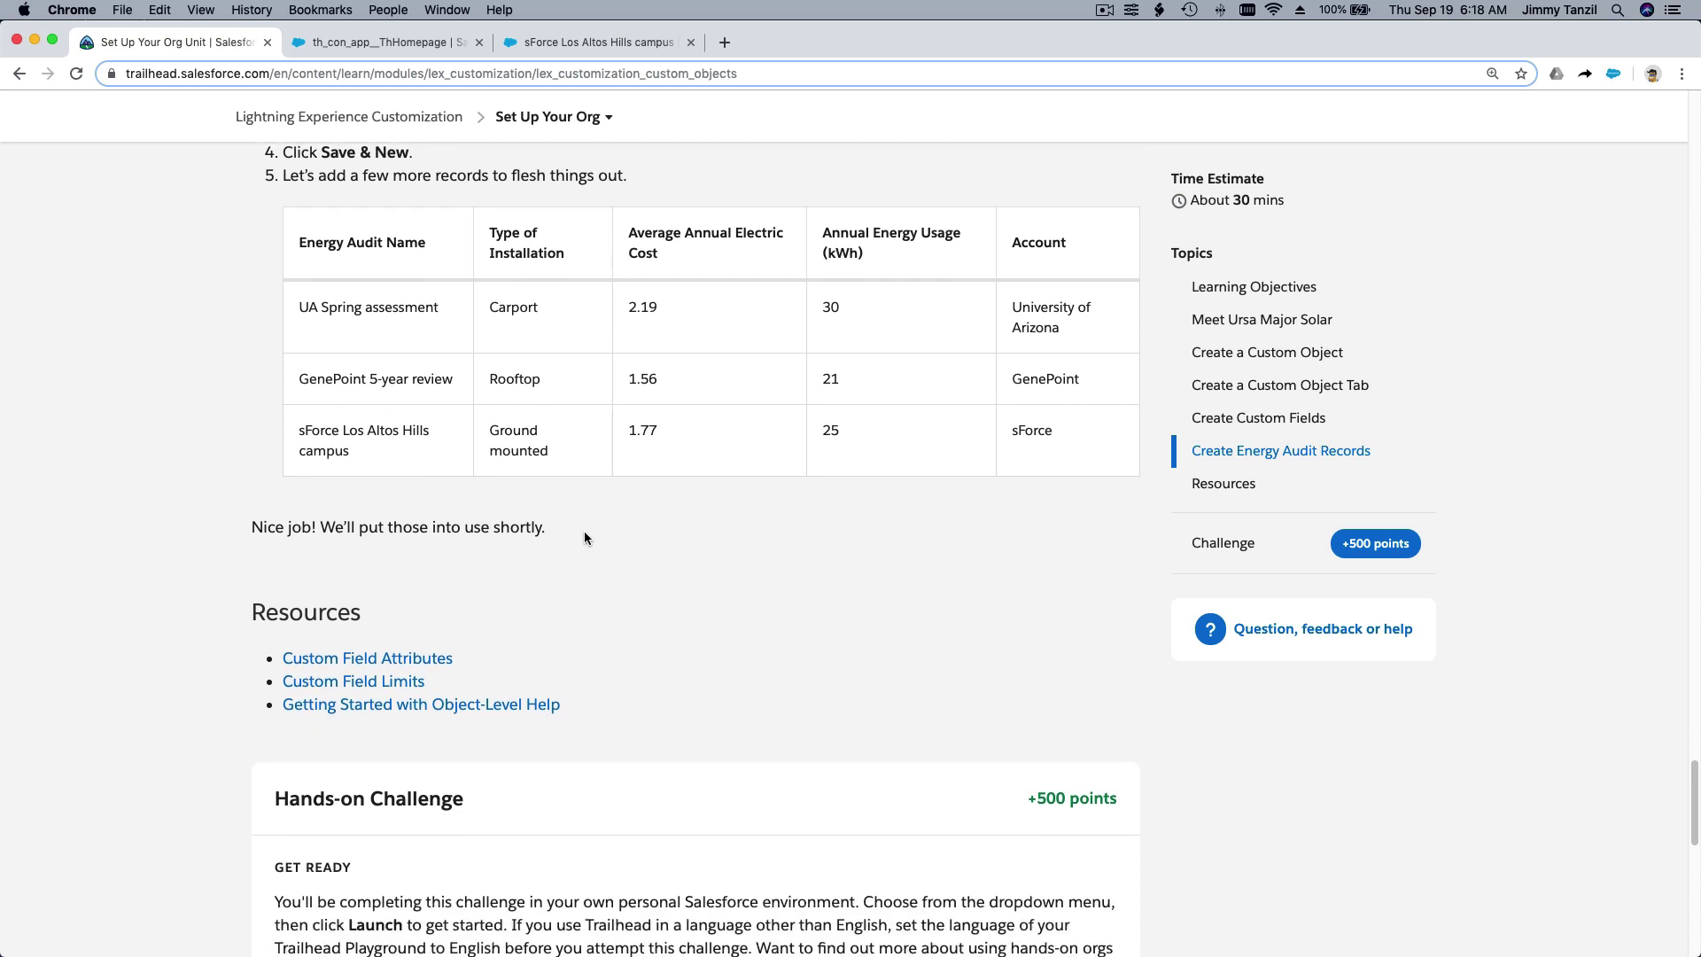
scroll(584, 532, down, 14)
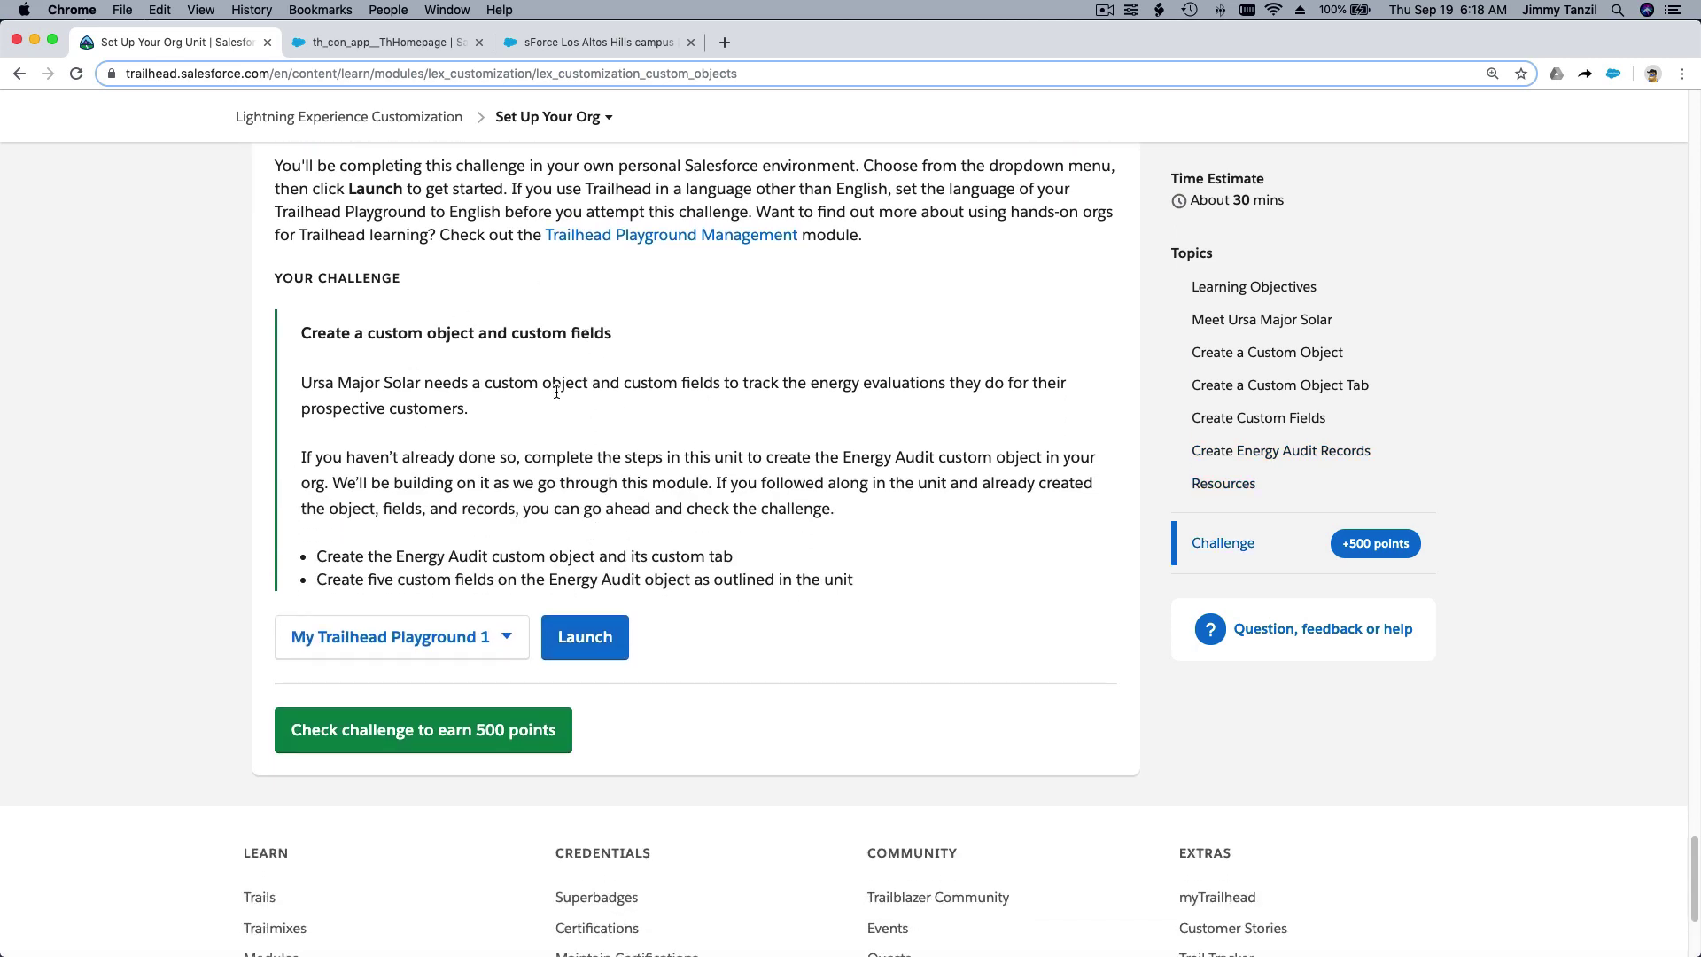
Run the 500-point Energy Audit challenge check, retrying once while verification is in progress
click(434, 732)
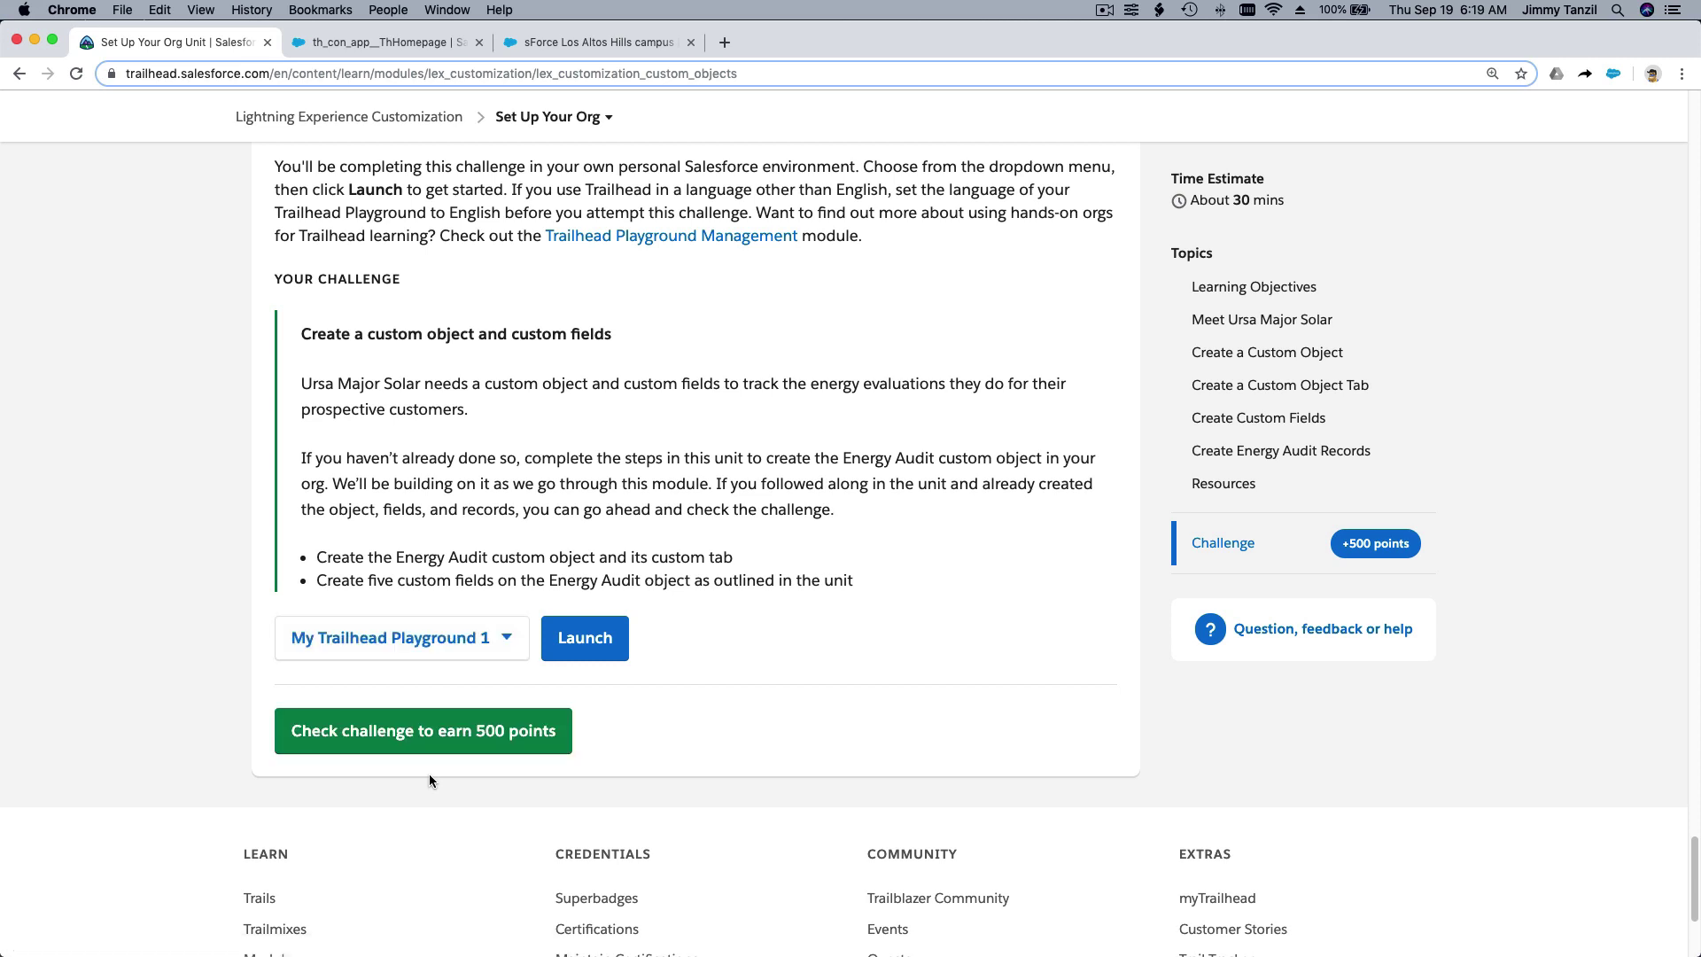
scroll(428, 773, up, 4)
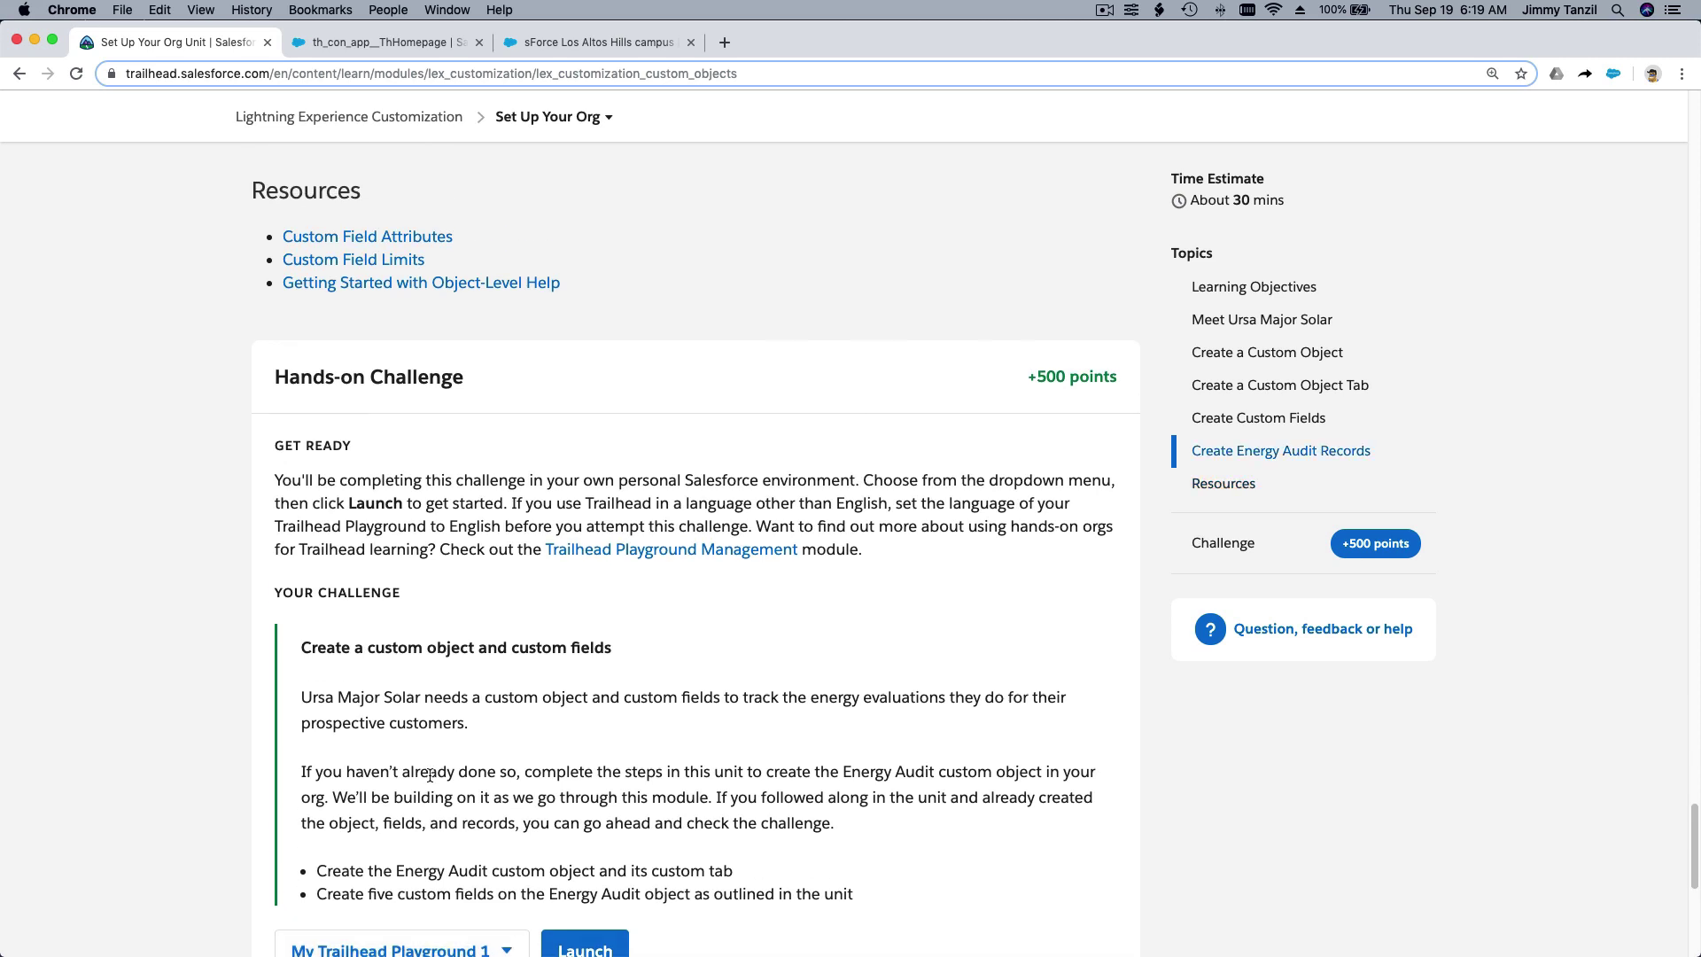
scroll(429, 773, down, 5)
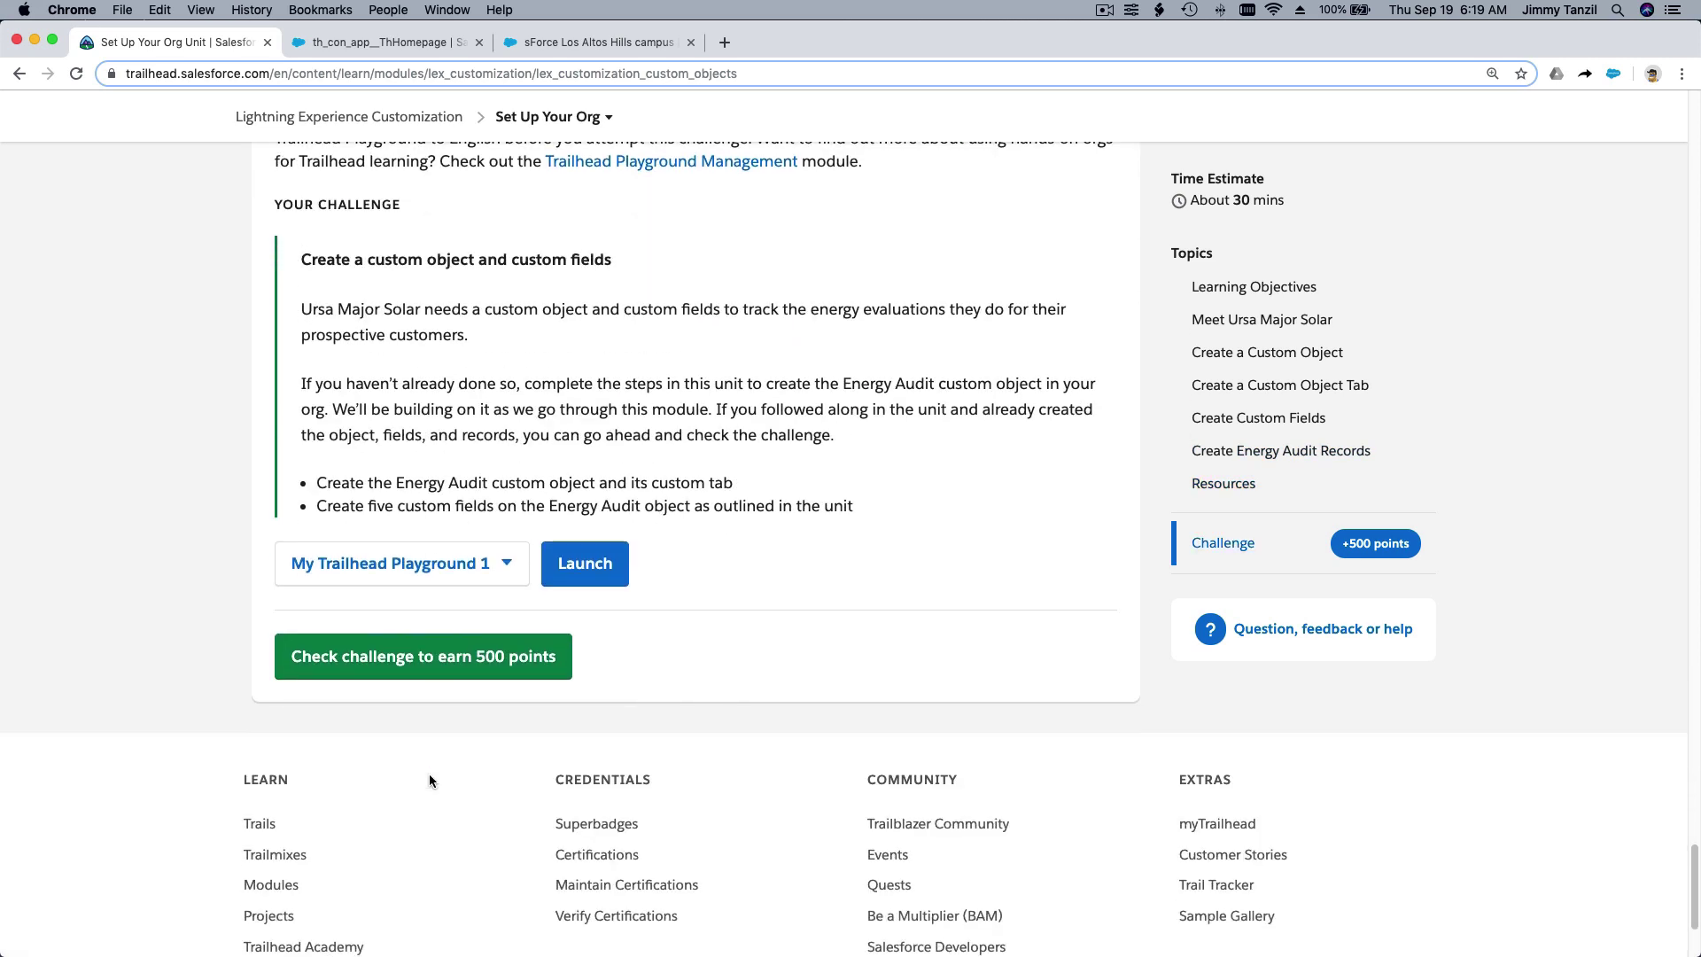
click(424, 668)
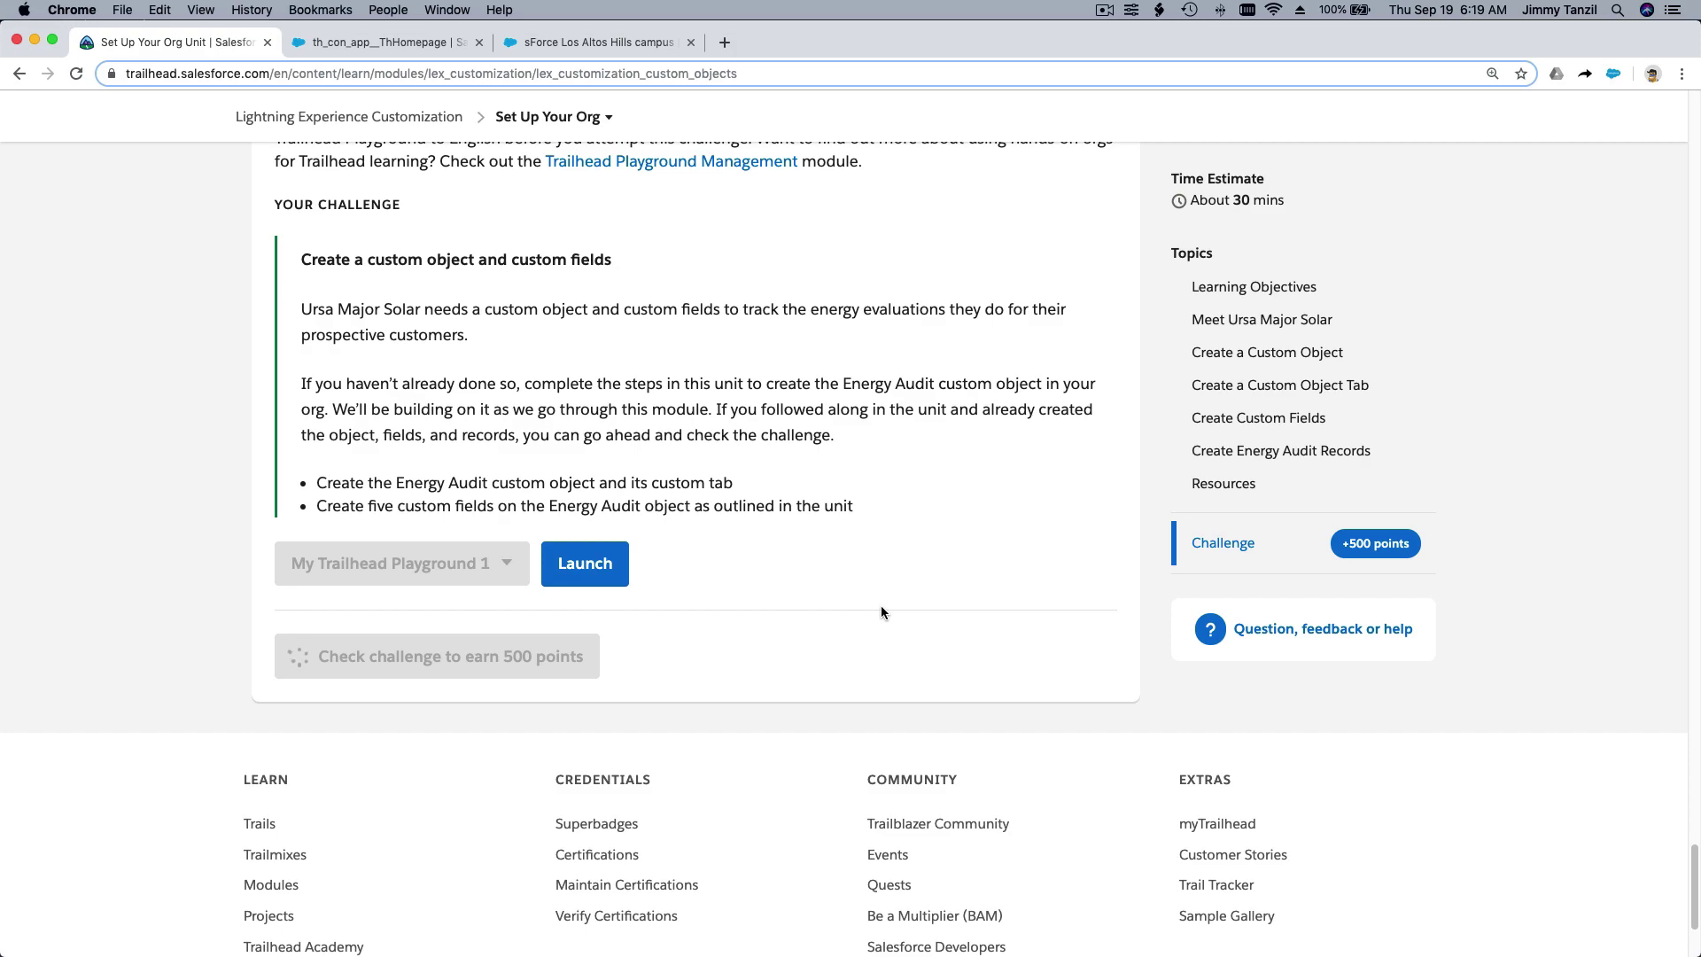
scroll(881, 604, up, 20)
scroll(880, 604, up, 20)
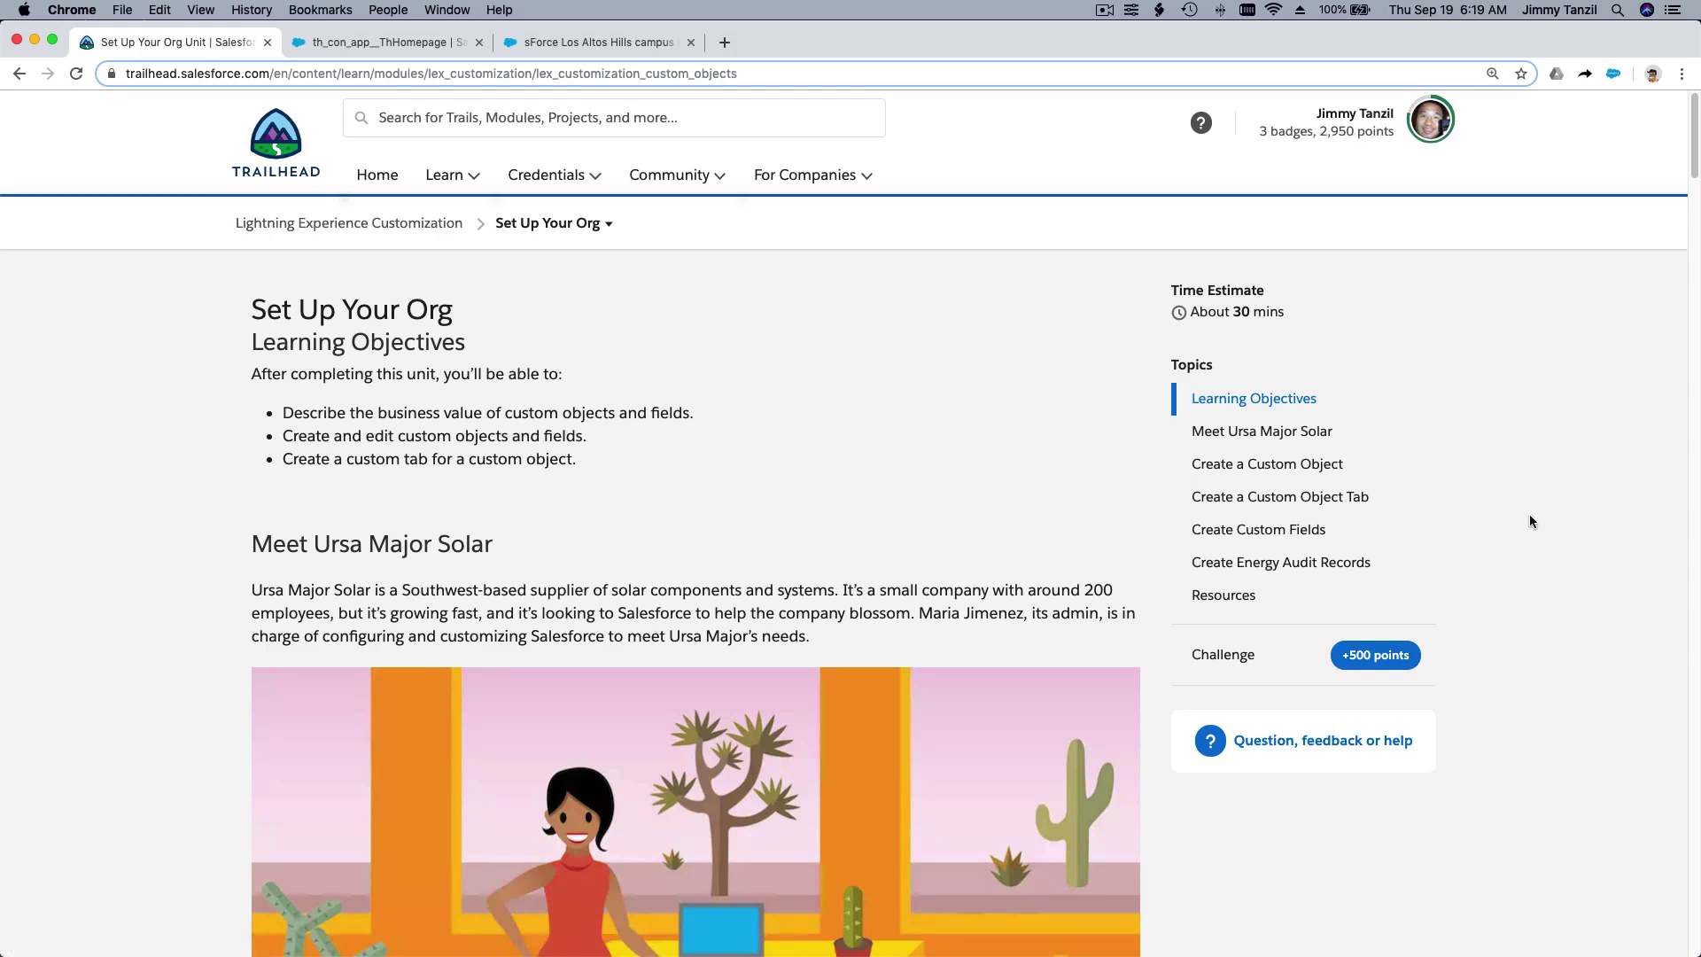
scroll(1529, 521, down, 20)
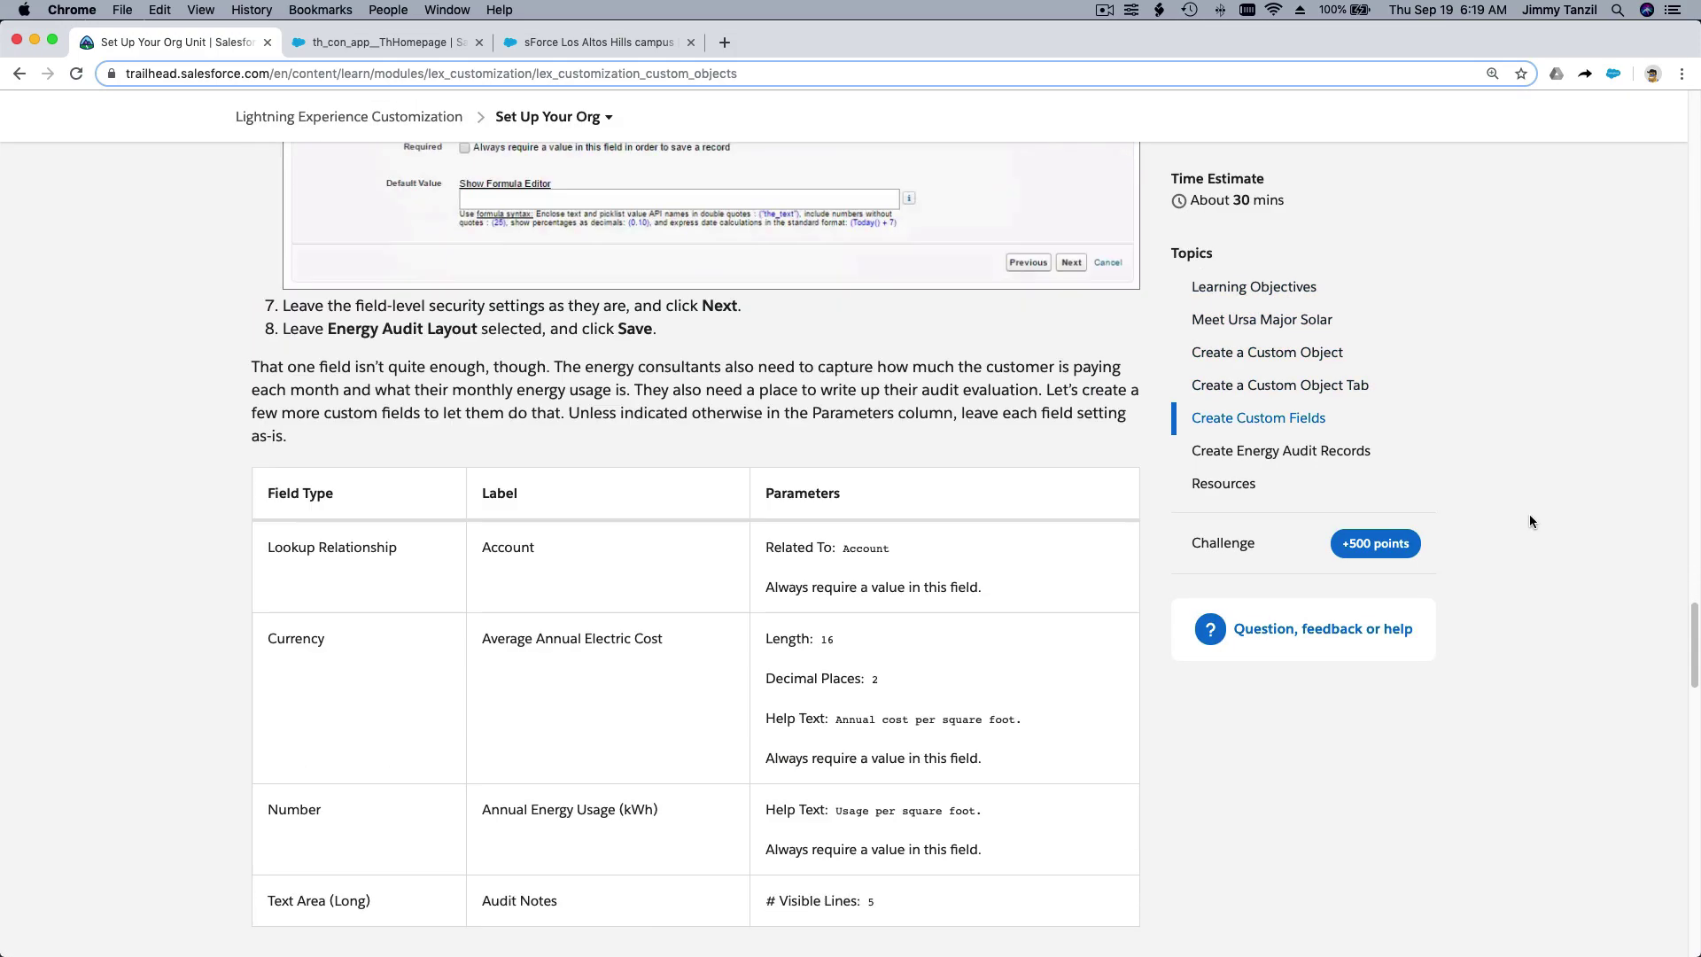
scroll(1529, 520, down, 10)
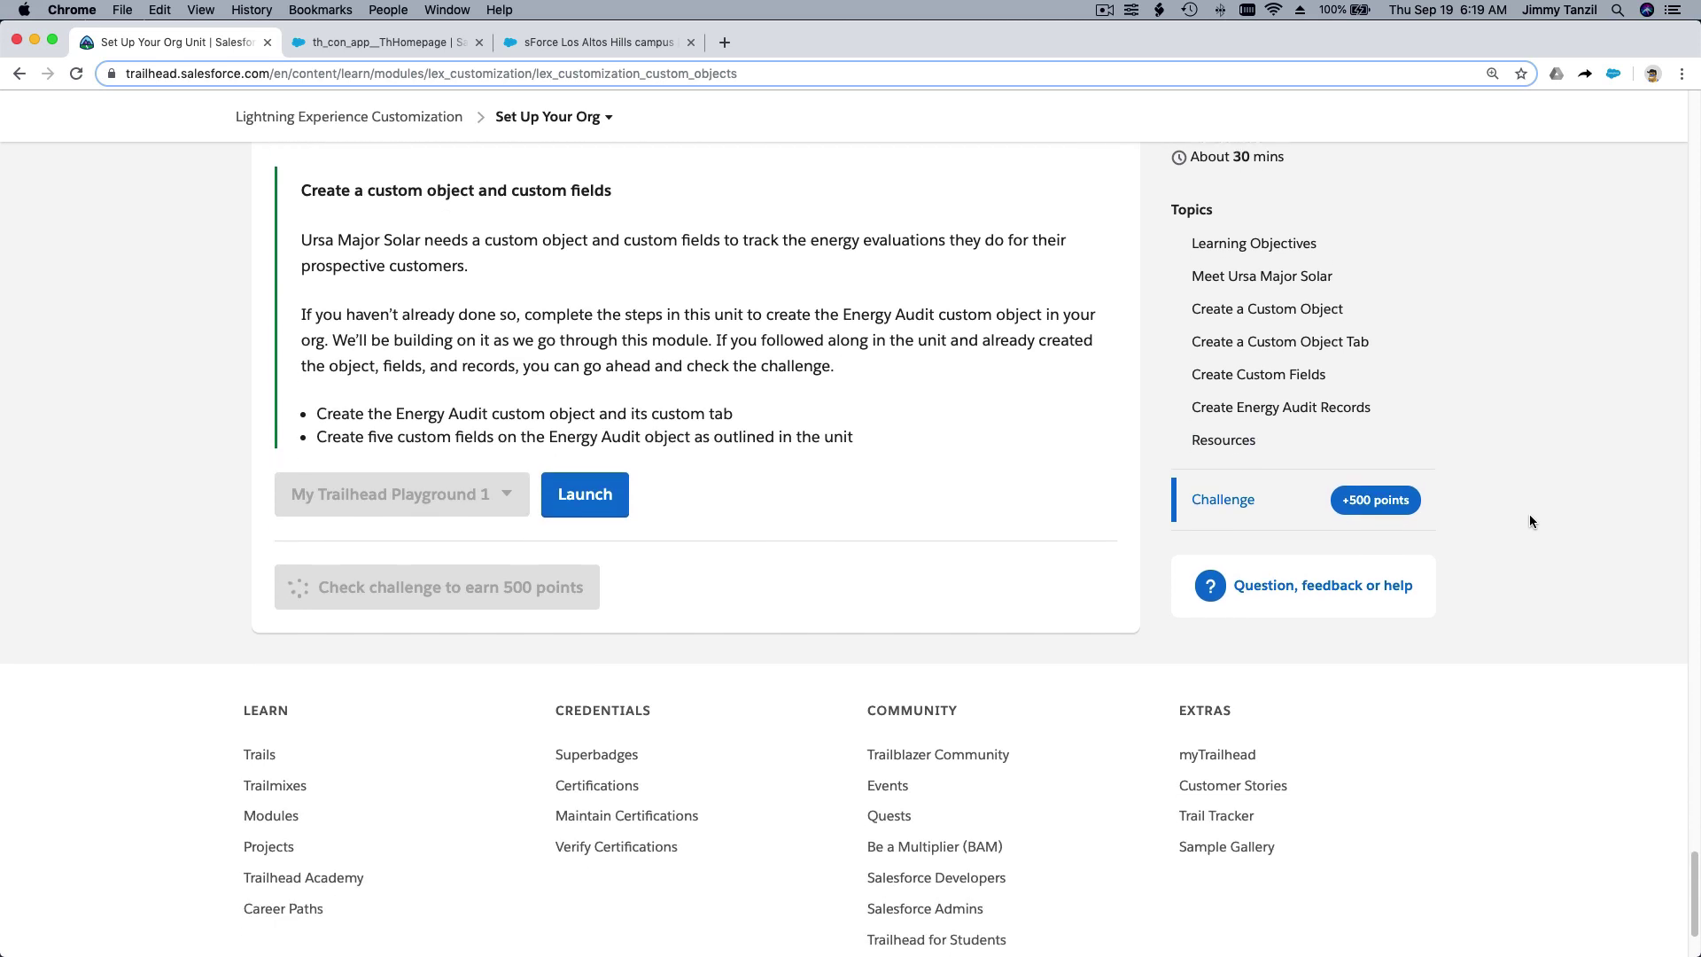